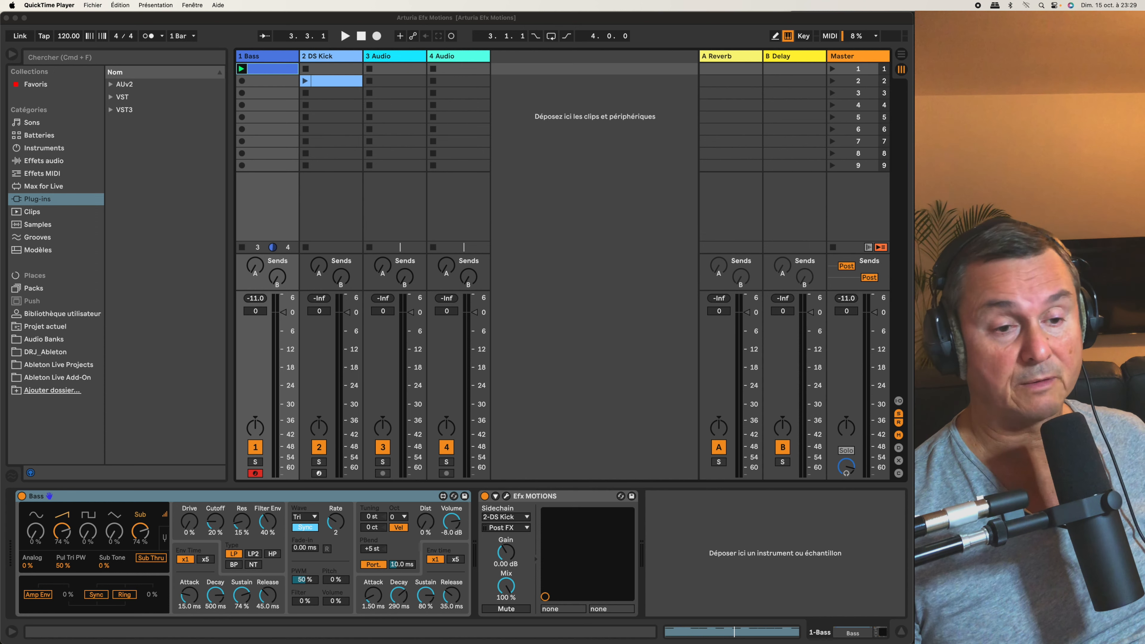
Remove Efx MOTIONS from the Bass track, then search the plug-ins for "motions" and load a fresh VST3 instance of it on the track.
{"action": "left_click", "coordinate": [546, 496]}
{"action": "key", "text": "Delete"}
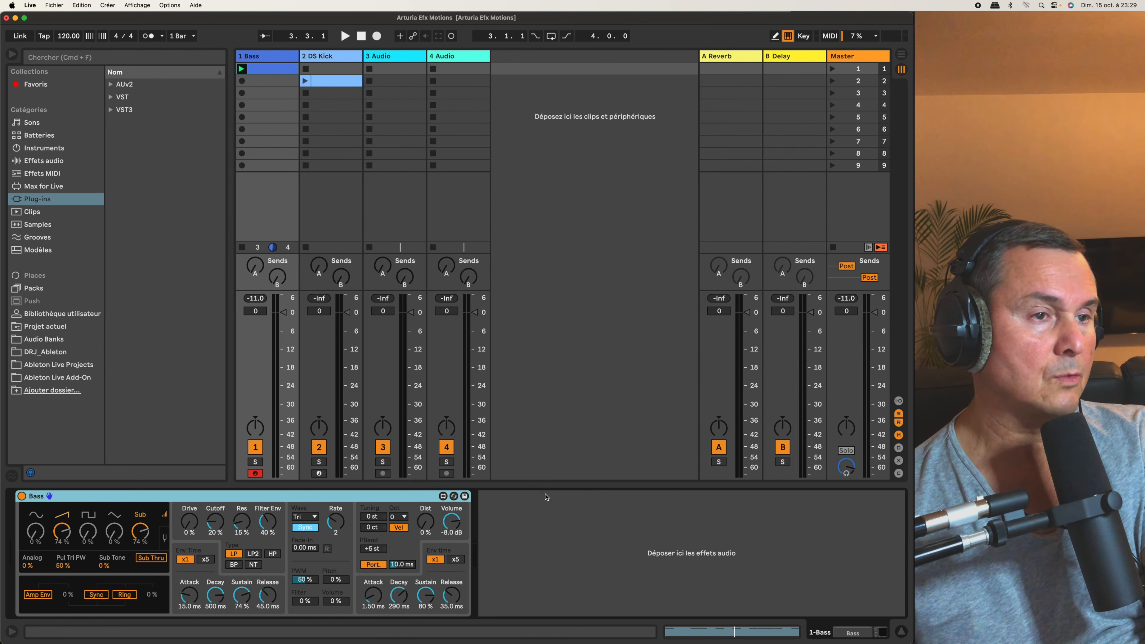
{"action": "left_click", "coordinate": [117, 57]}
{"action": "type", "text": "mo"}
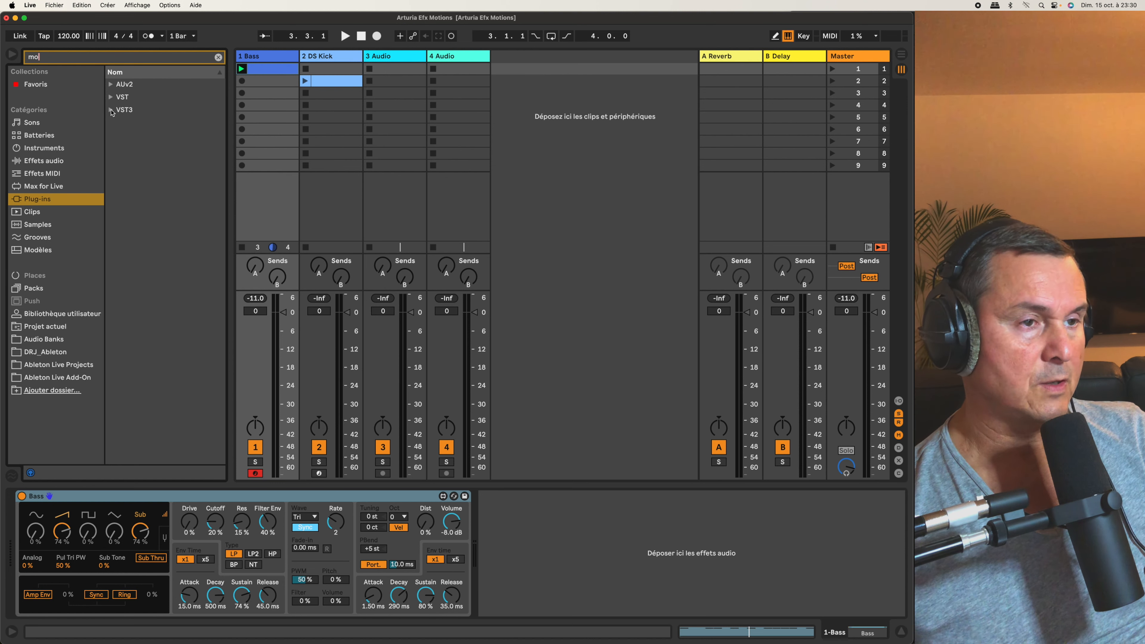
{"action": "type", "text": "tions"}
{"action": "left_click_drag", "start_coordinate": [263, 136], "coordinate": [264, 137]}
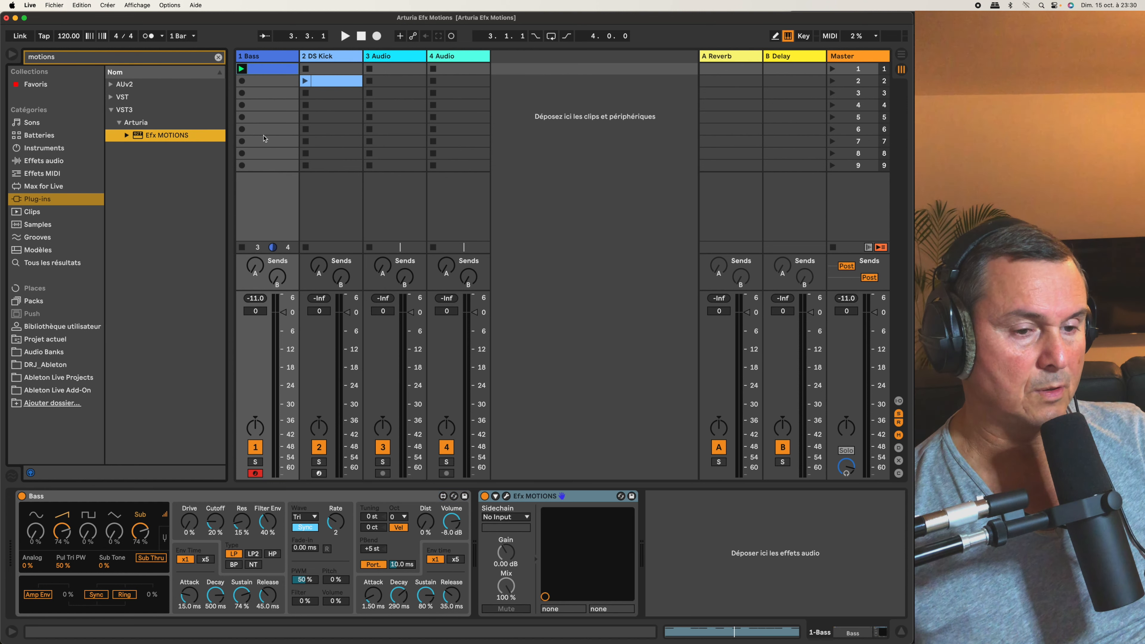
Open the Efx MOTIONS plug-in window, try a larger size, and shrink and move it clear of the browser and device chain.
{"action": "left_click", "coordinate": [507, 496]}
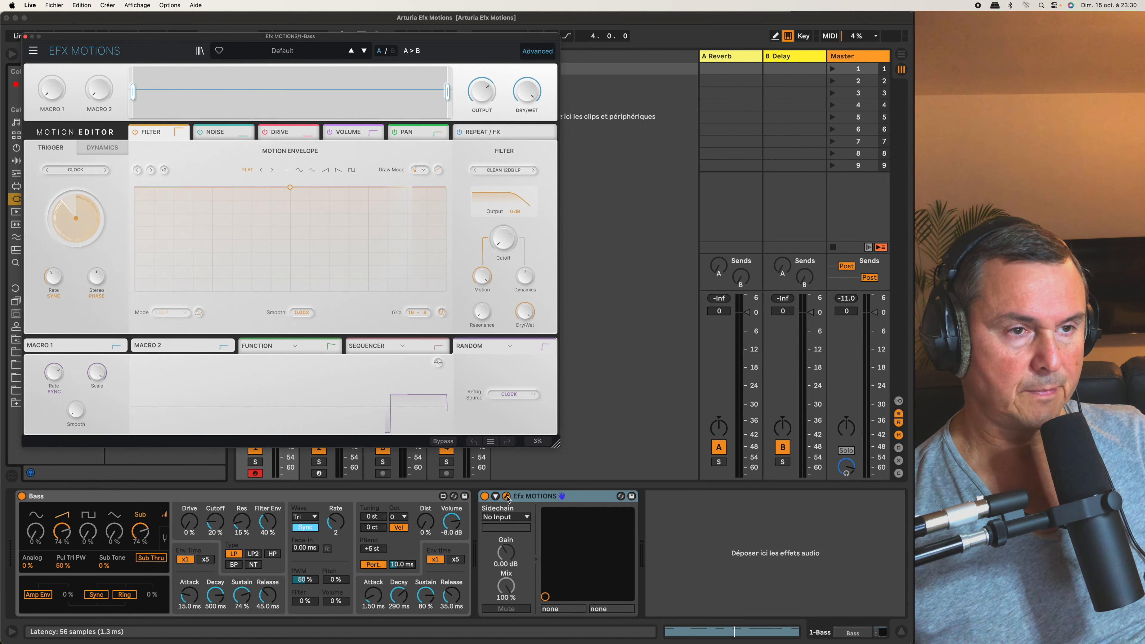
{"action": "left_click_drag", "start_coordinate": [350, 40], "coordinate": [407, 39]}
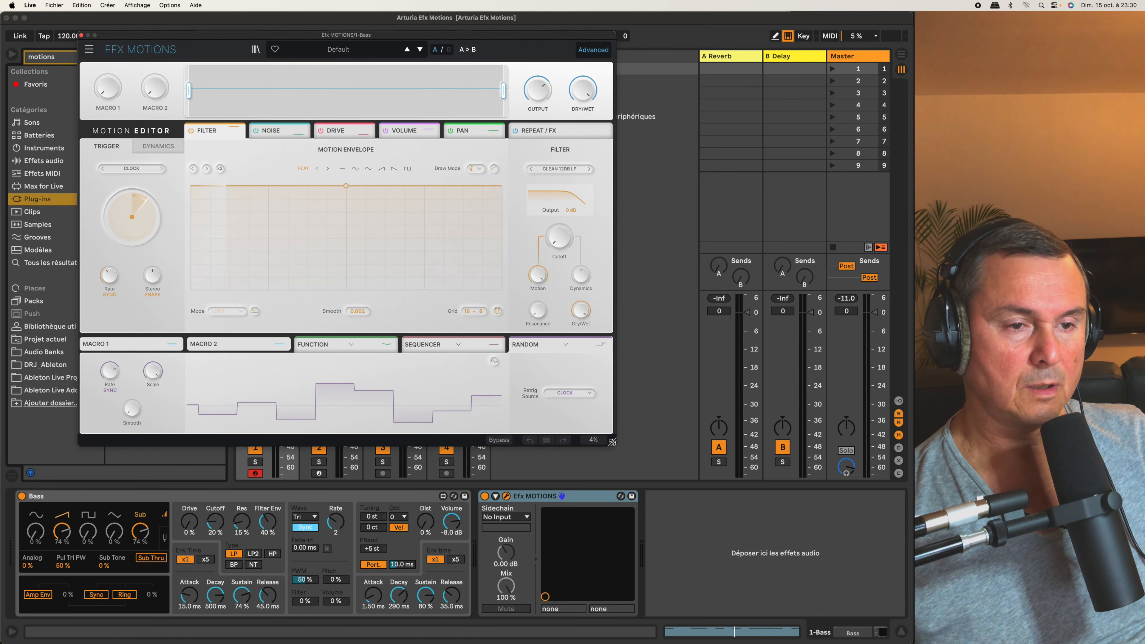
{"action": "left_click_drag", "start_coordinate": [611, 442], "coordinate": [828, 604]}
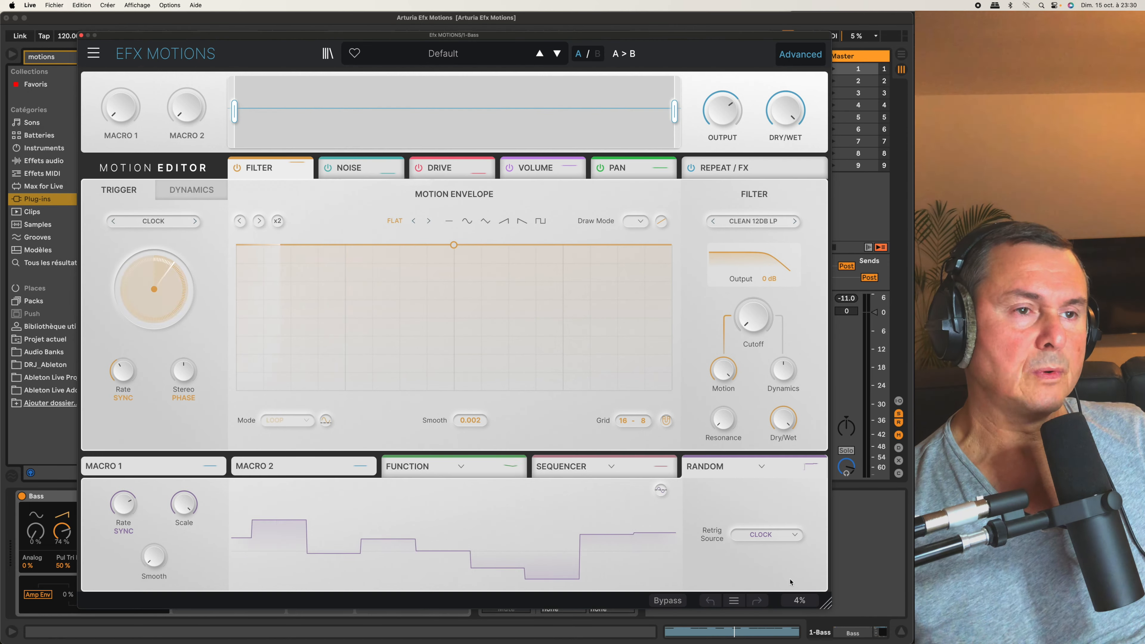
{"action": "left_click_drag", "start_coordinate": [494, 39], "coordinate": [528, 40]}
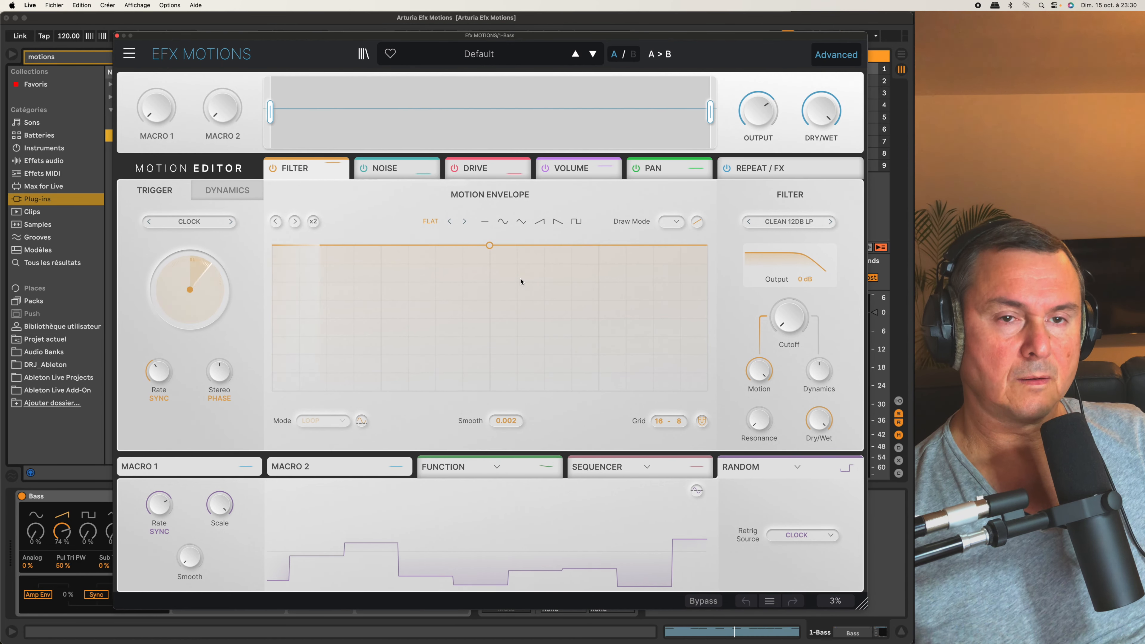
{"action": "left_click_drag", "start_coordinate": [503, 35], "coordinate": [529, 42]}
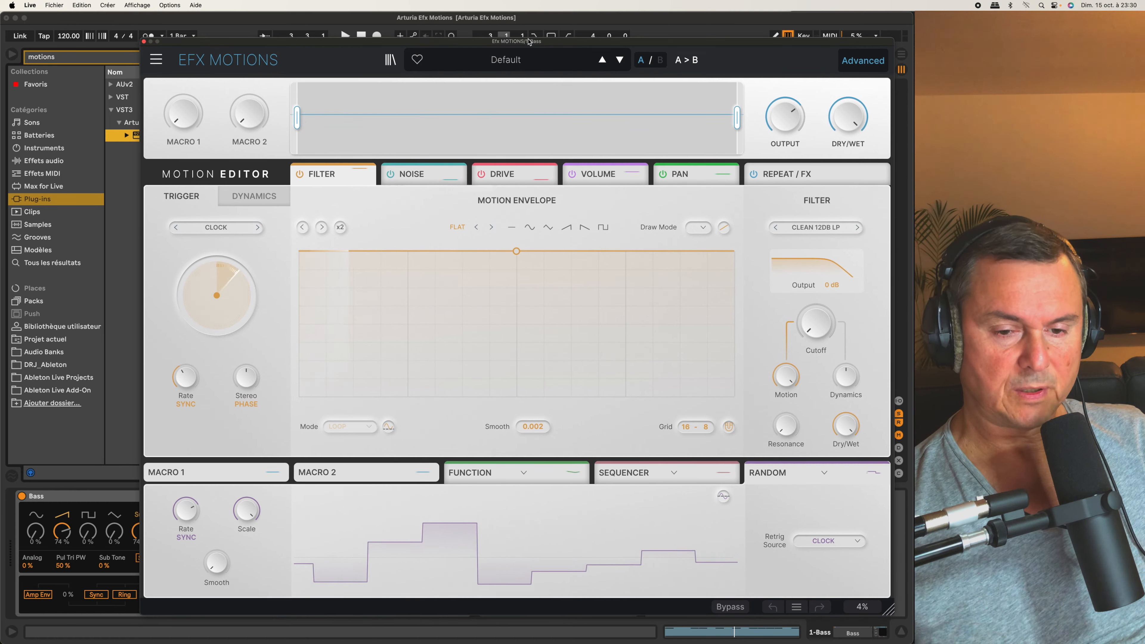
{"action": "left_click_drag", "start_coordinate": [889, 594], "coordinate": [678, 453]}
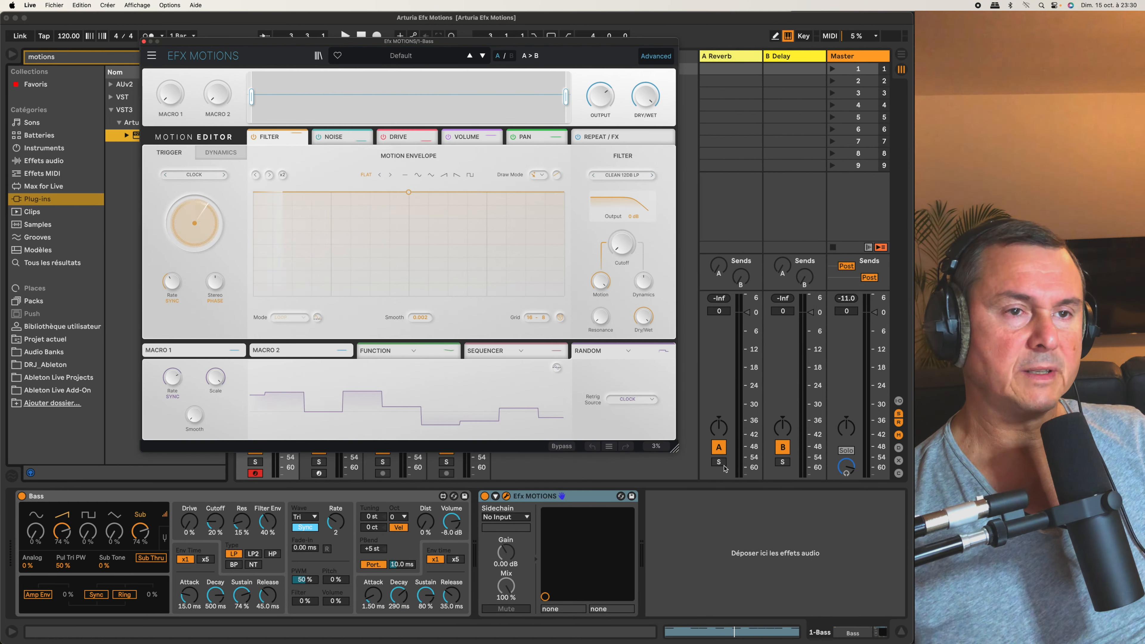
{"action": "left_click_drag", "start_coordinate": [562, 47], "coordinate": [768, 63]}
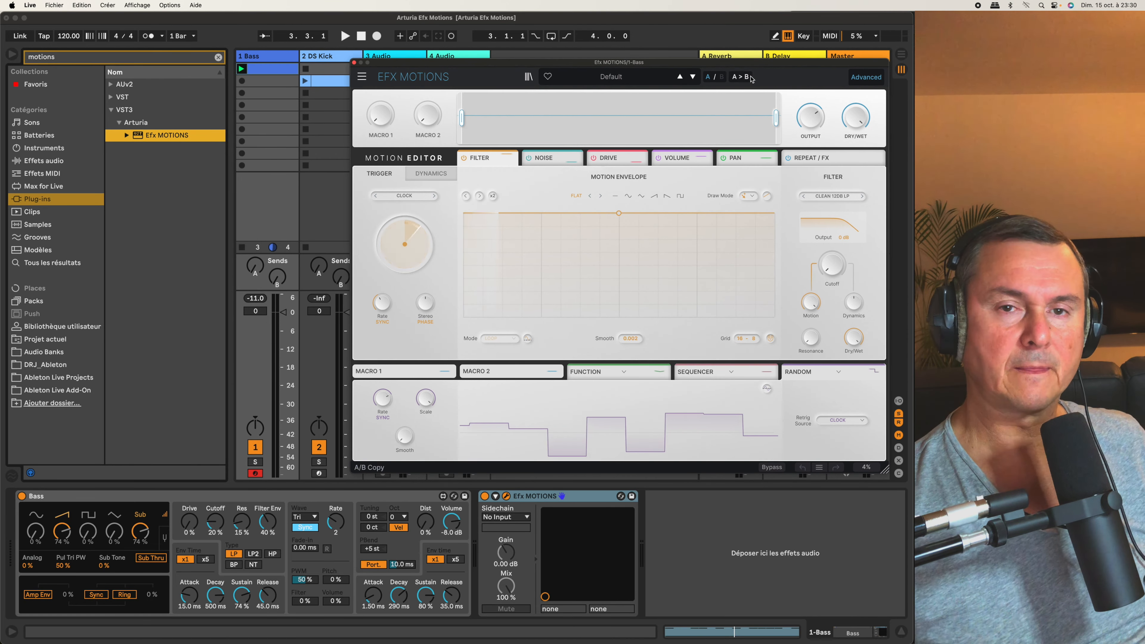
{"action": "mouse_move", "coordinate": [855, 117]}
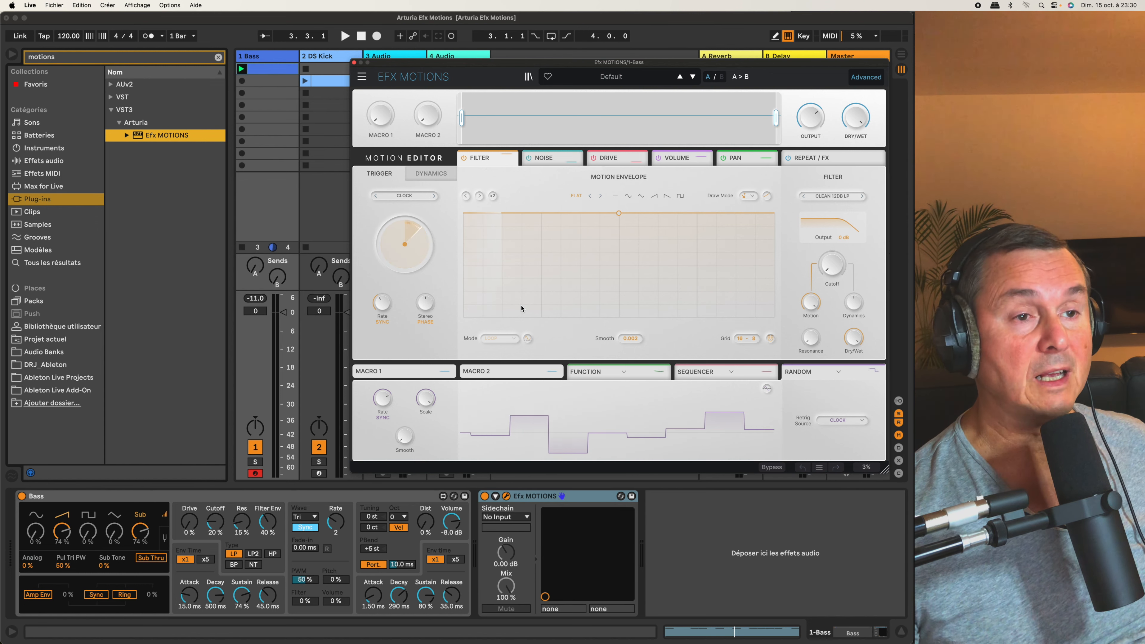
{"action": "mouse_move", "coordinate": [394, 122]}
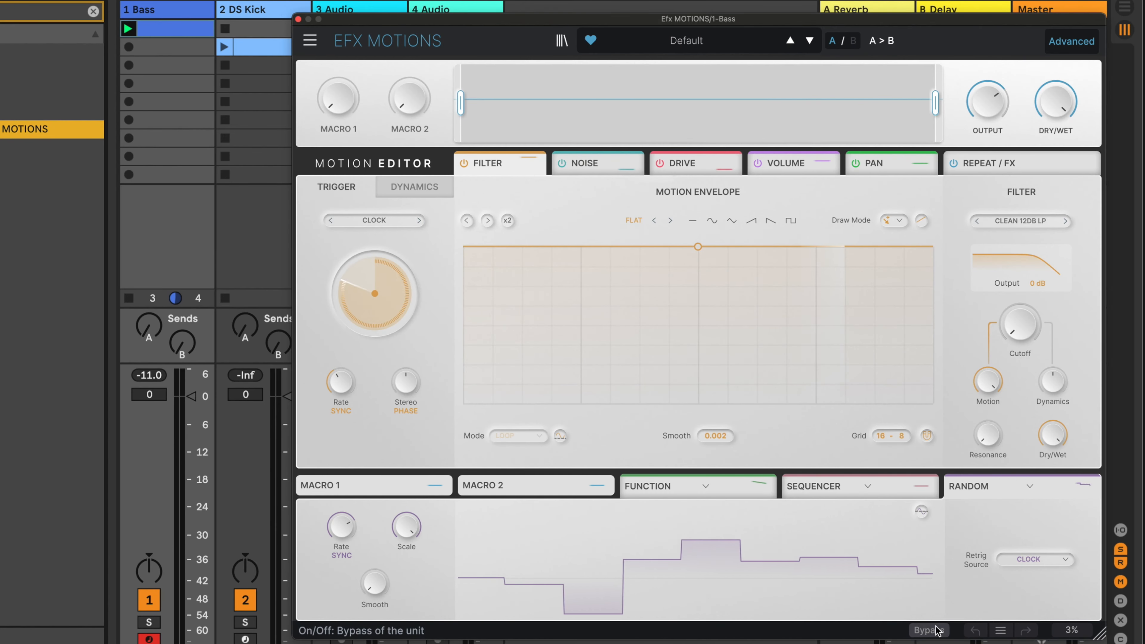
Bypass Efx MOTIONS, launch the first Bass clip to hear the dry sound, and re-enable the effect.
{"action": "left_click", "coordinate": [929, 630]}
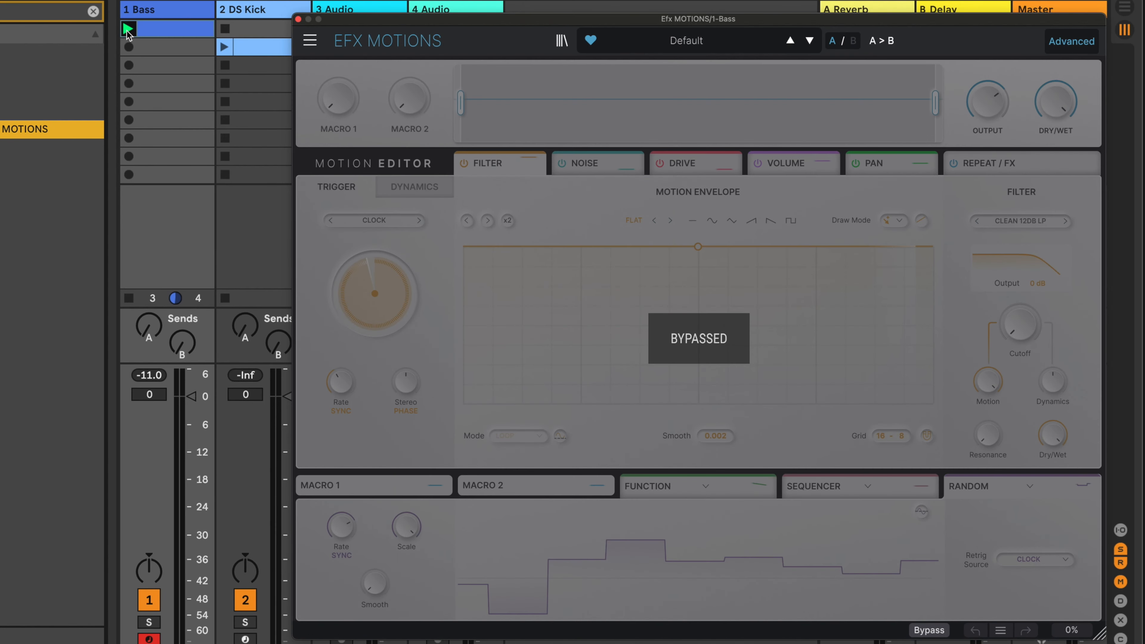
{"action": "left_click", "coordinate": [127, 30]}
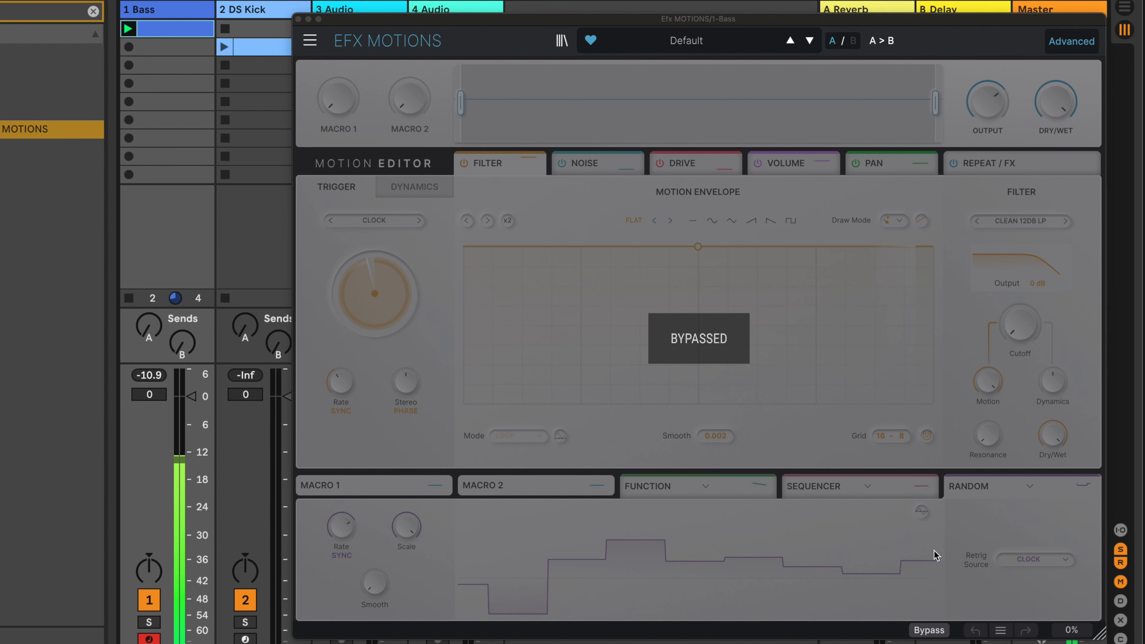
{"action": "left_click", "coordinate": [932, 633]}
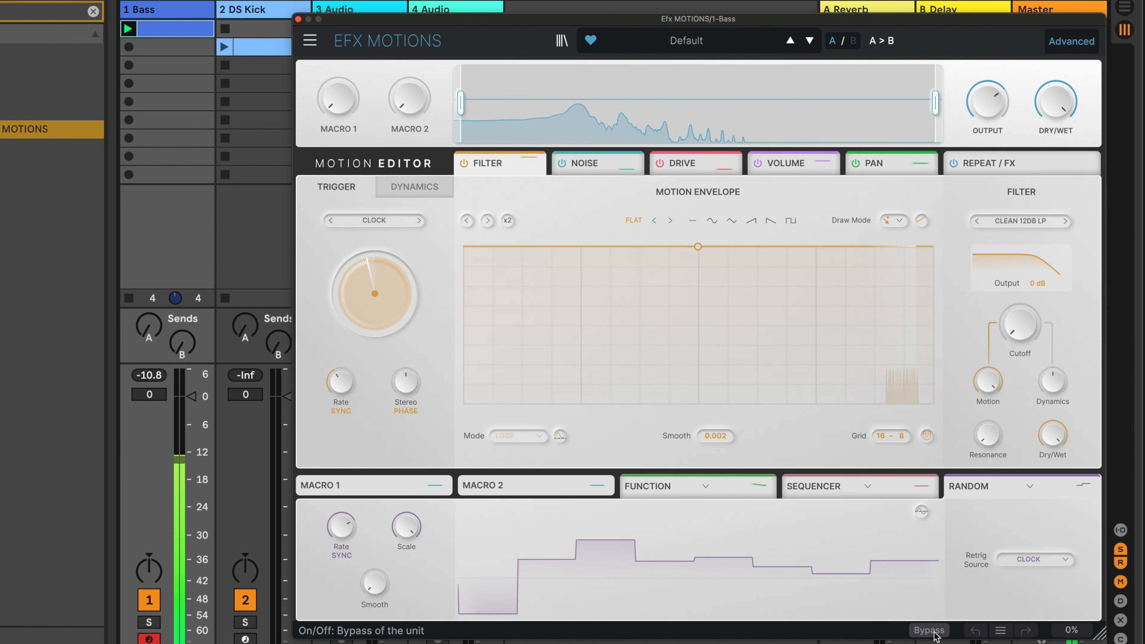
Audition successive Efx MOTIONS presets on the playing bass, including 2 Bars Riser, Acid Motions, Add That Metal, Amenosaurus, Autopan Tripler and Bad Boy.
{"action": "left_click", "coordinate": [810, 44]}
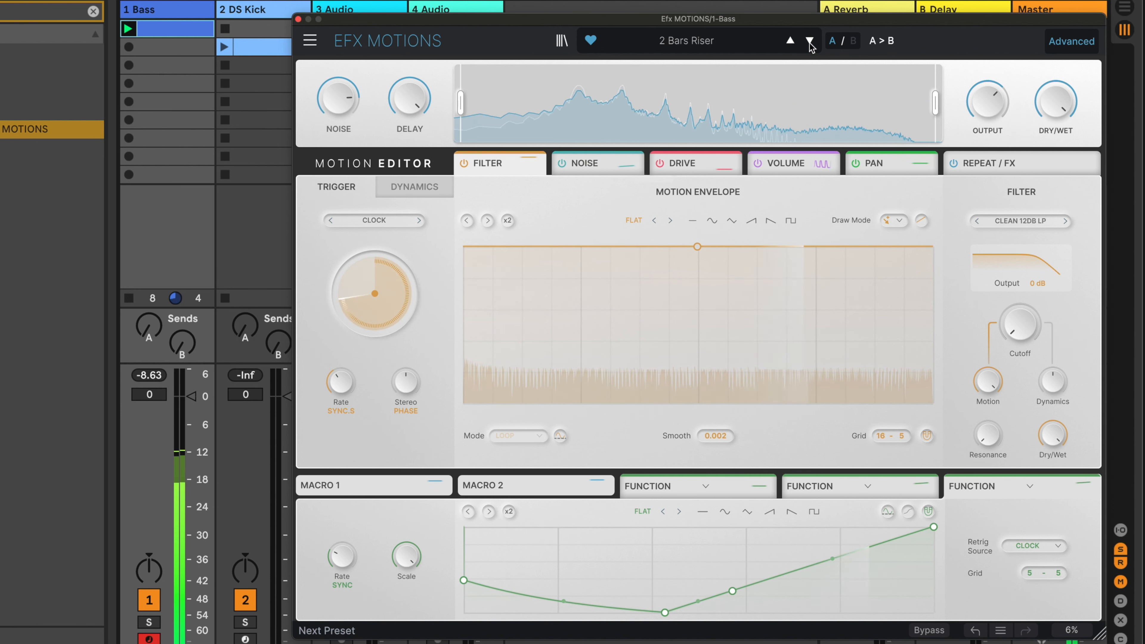
{"action": "left_click", "coordinate": [810, 42]}
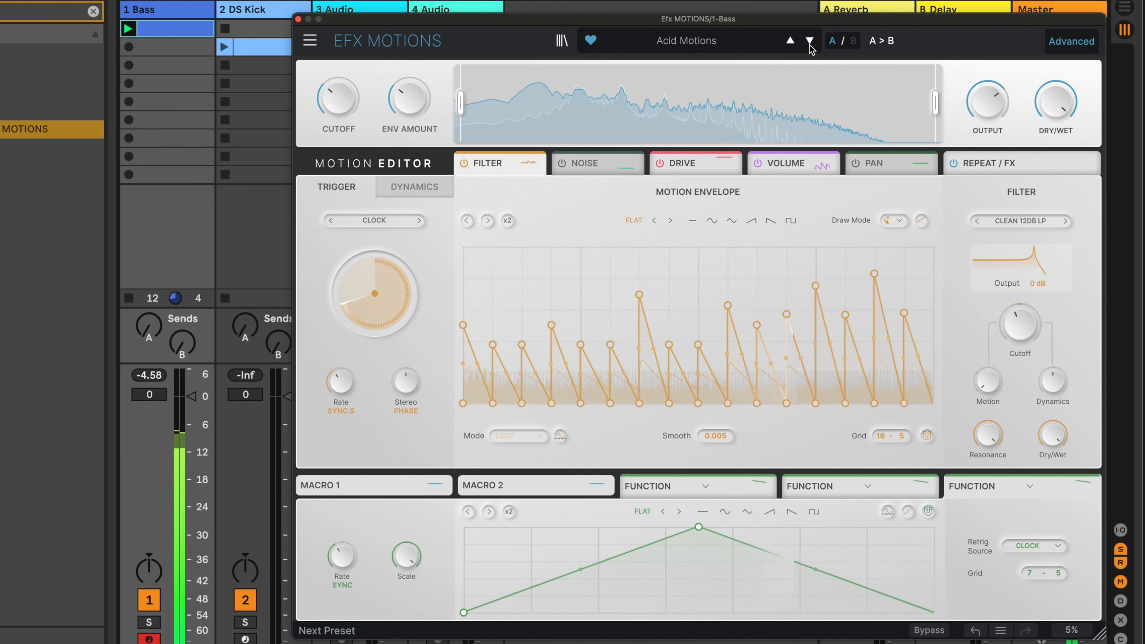
{"action": "left_click", "coordinate": [809, 43]}
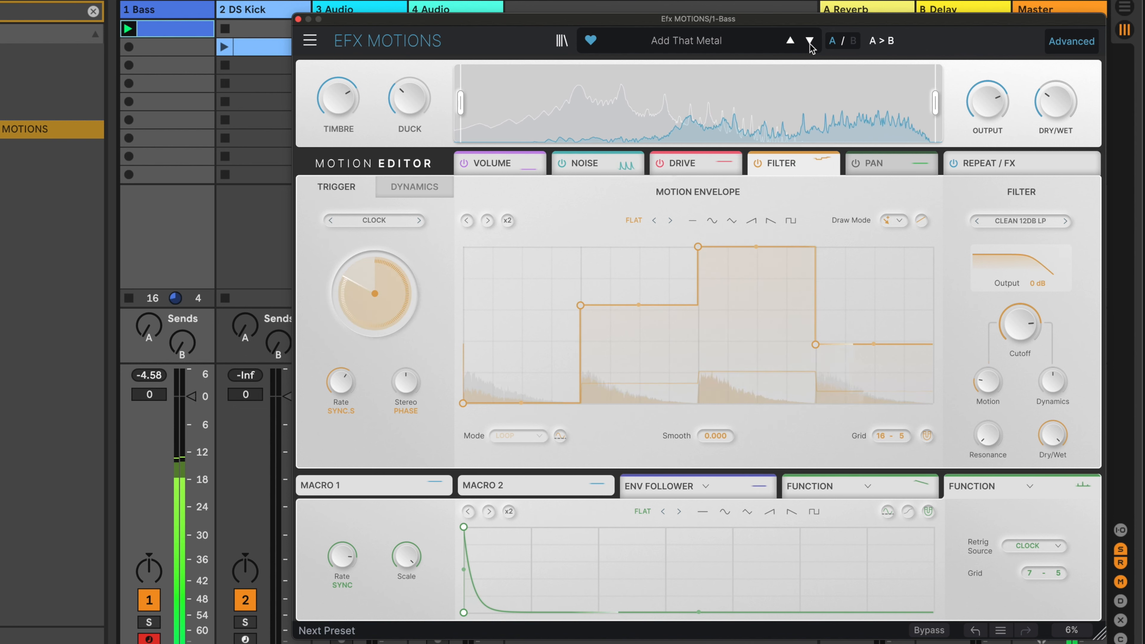
{"action": "left_click", "coordinate": [809, 42]}
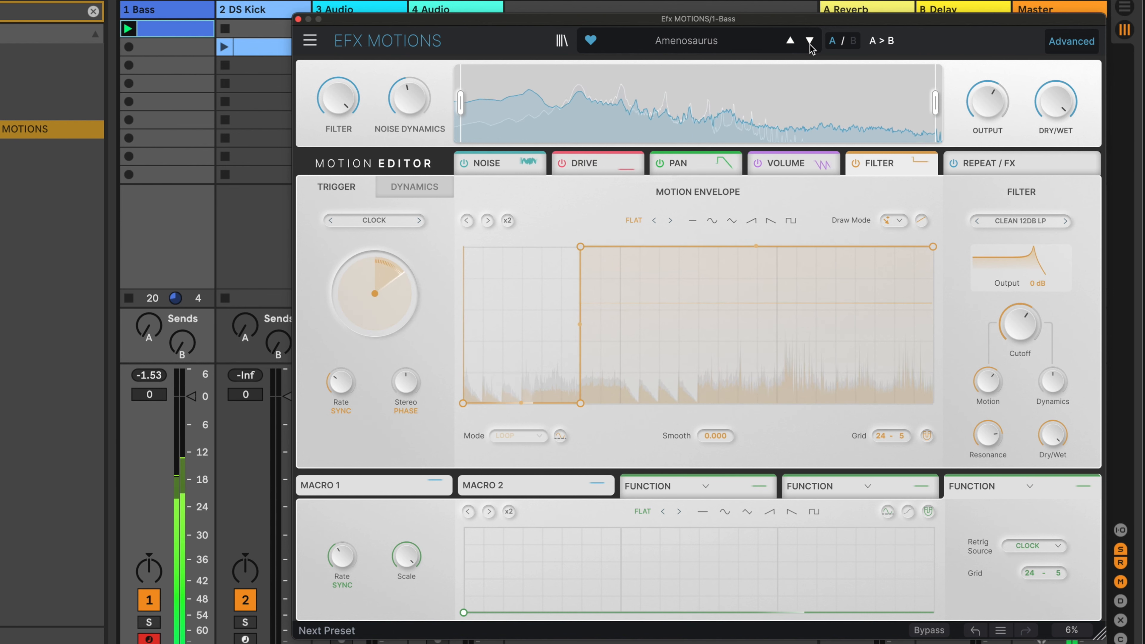
{"action": "left_click", "coordinate": [810, 47]}
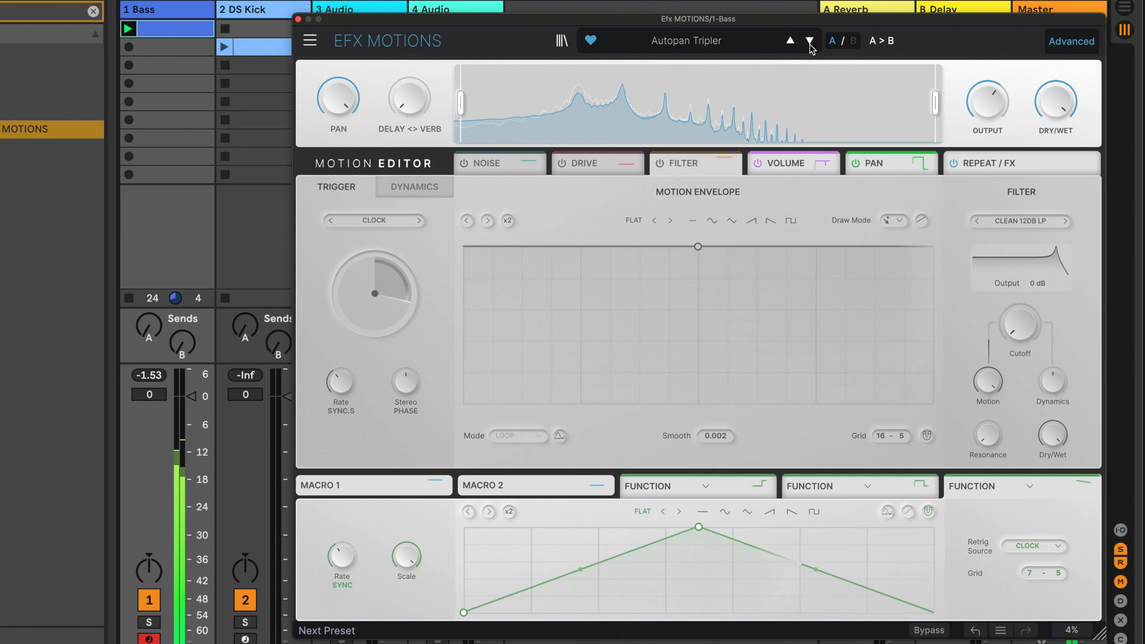
{"action": "left_click", "coordinate": [809, 41]}
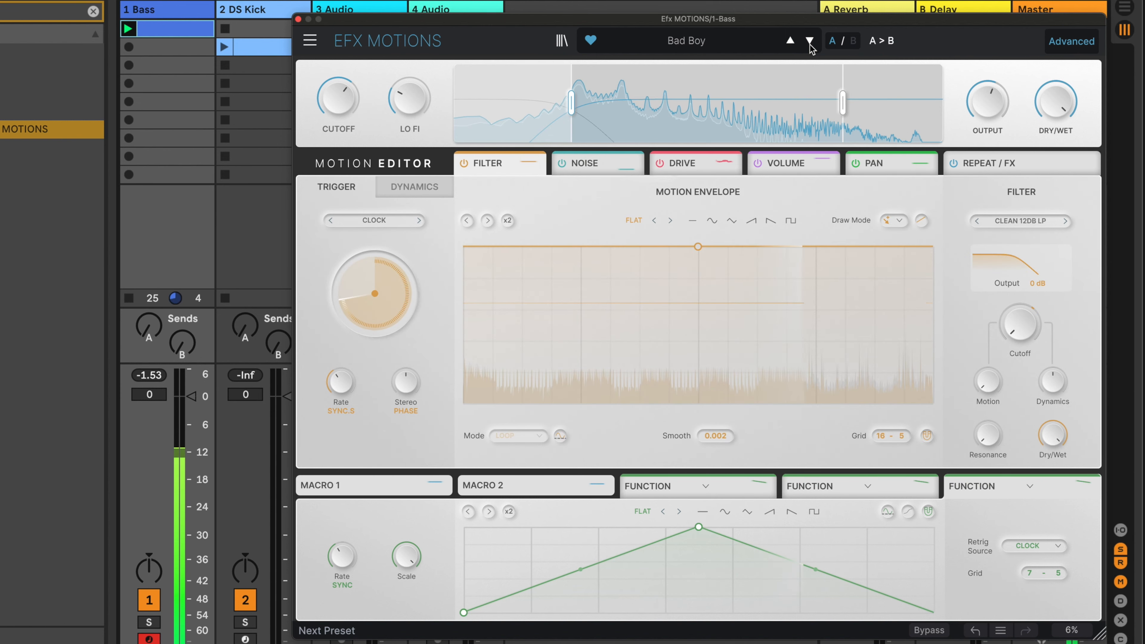
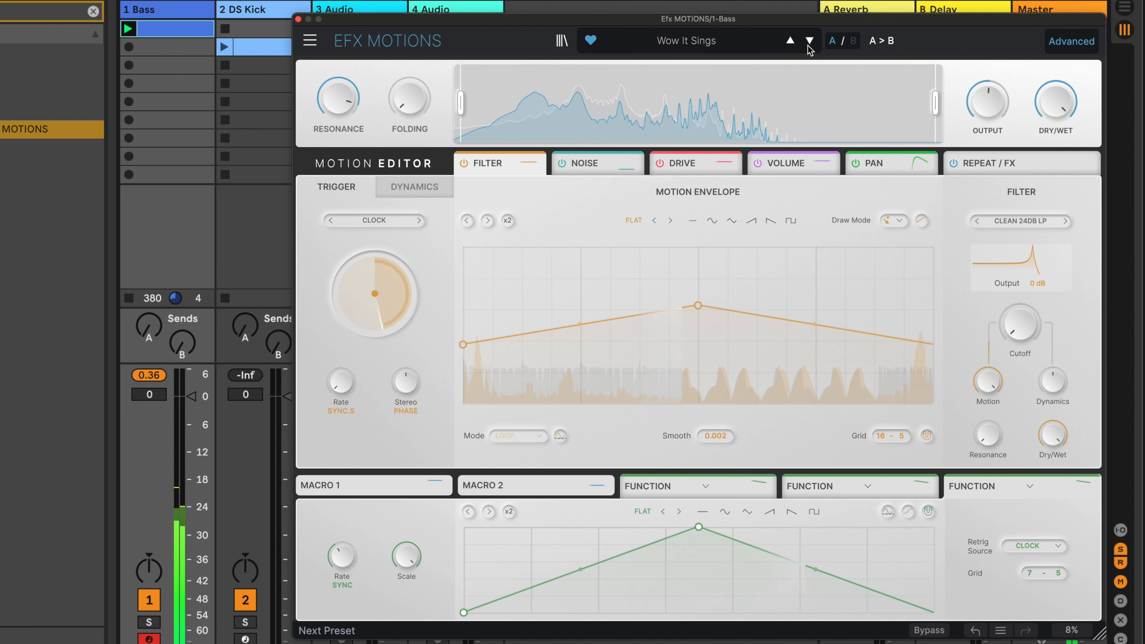
{"action": "left_click", "coordinate": [790, 41]}
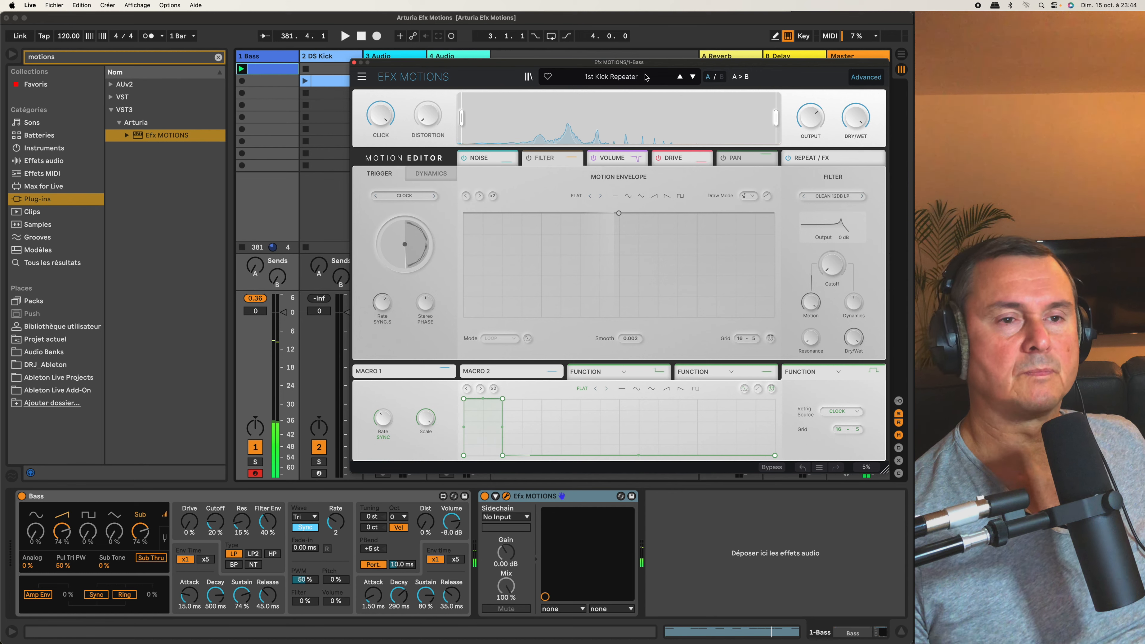
Load the Default preset from the Template category in Efx MOTIONS.
{"action": "left_click", "coordinate": [739, 42]}
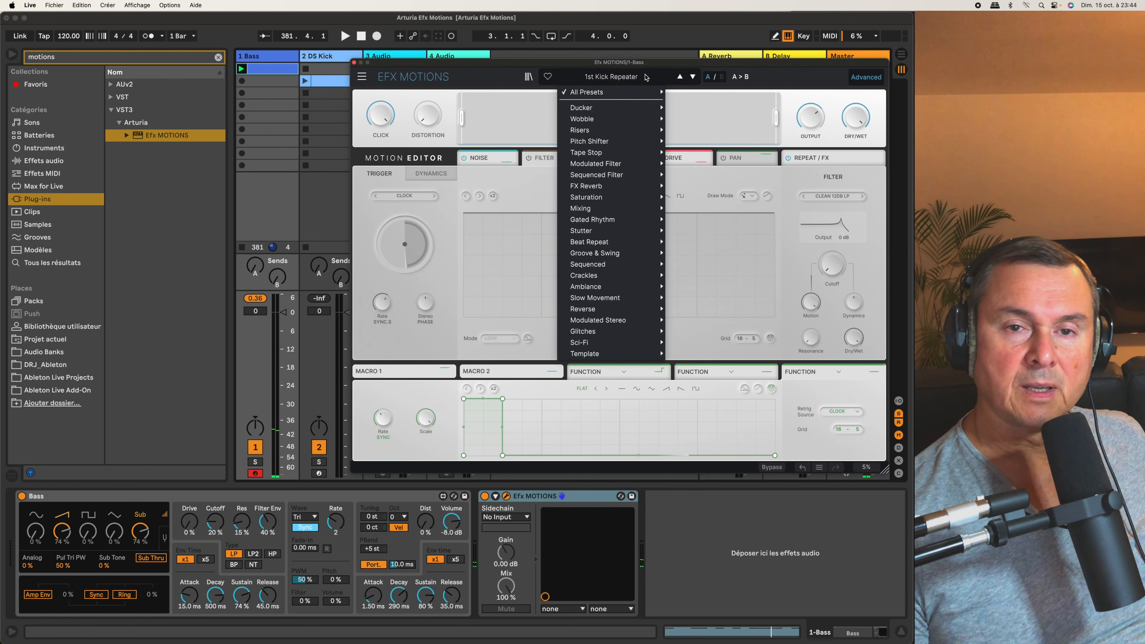
{"action": "left_click", "coordinate": [646, 89]}
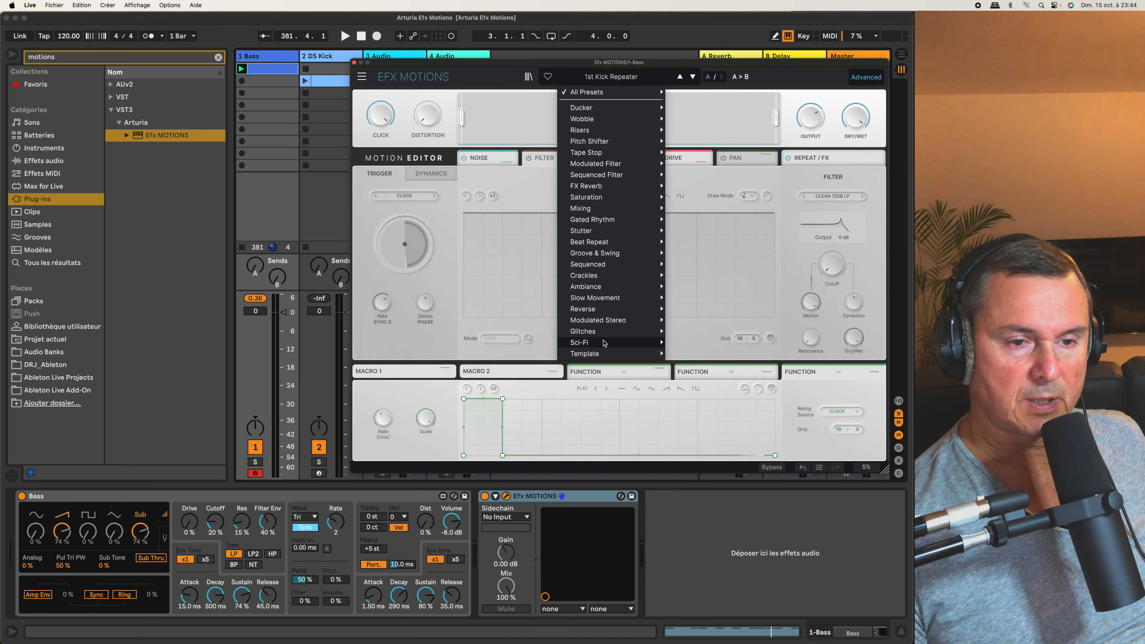
{"action": "mouse_move", "coordinate": [605, 356]}
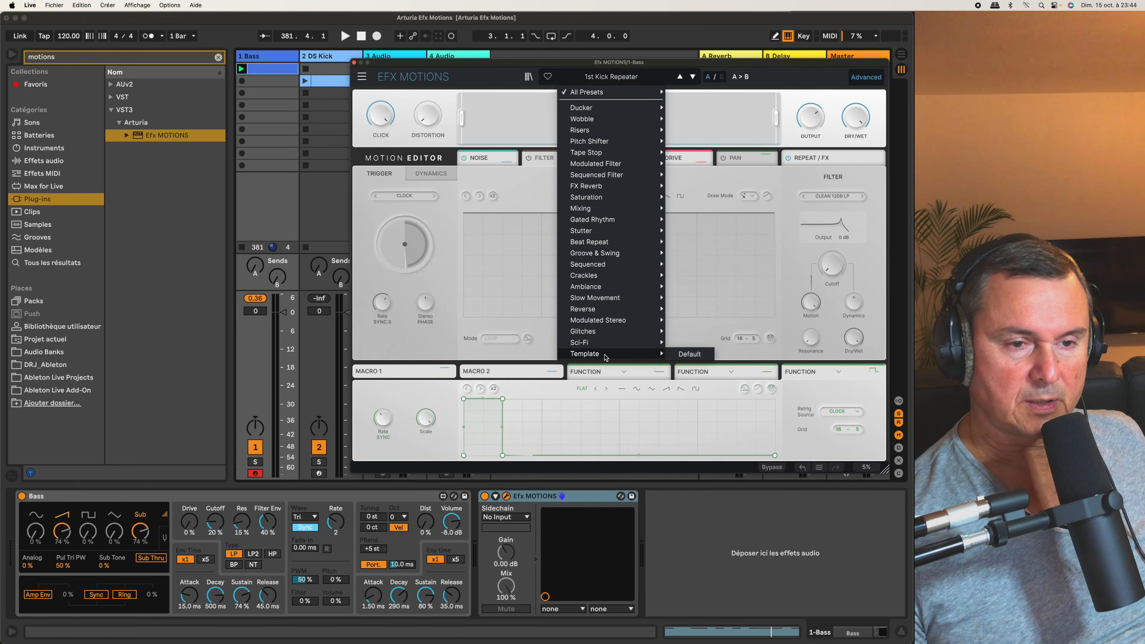
{"action": "left_click", "coordinate": [685, 356]}
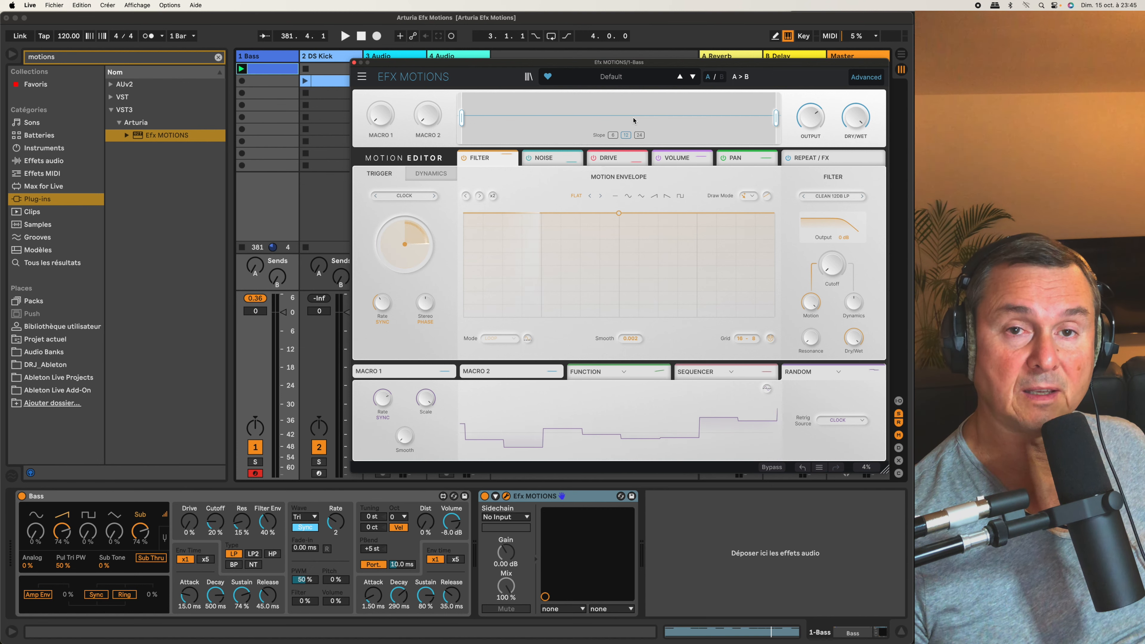
Narrow the processed frequency range by bringing the high and low band splits inward on the spectrum display.
{"action": "left_click_drag", "start_coordinate": [772, 124], "coordinate": [681, 119]}
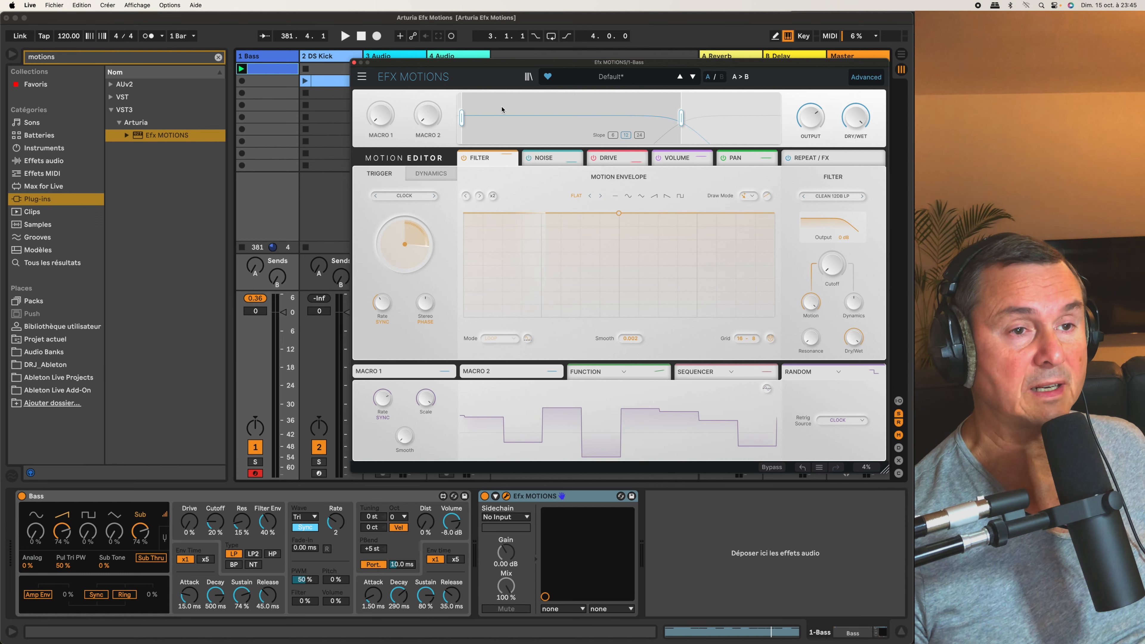
{"action": "left_click_drag", "start_coordinate": [463, 120], "coordinate": [551, 119]}
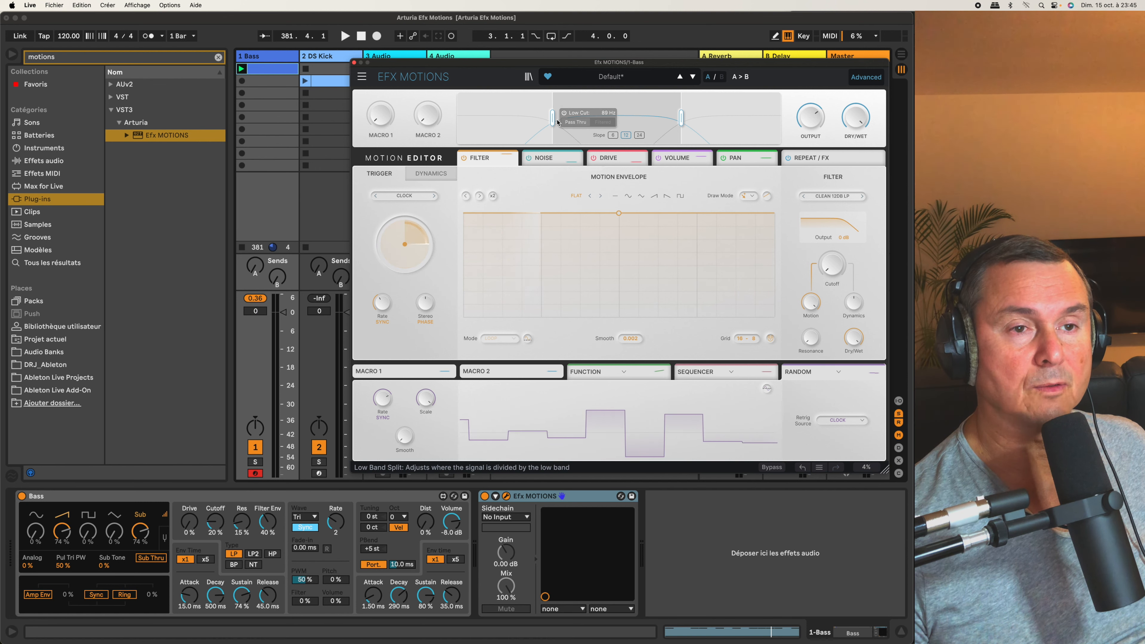
Toggle the low band crossover off and on, and set its Low Cut mode to Filtered.
{"action": "left_click", "coordinate": [564, 114]}
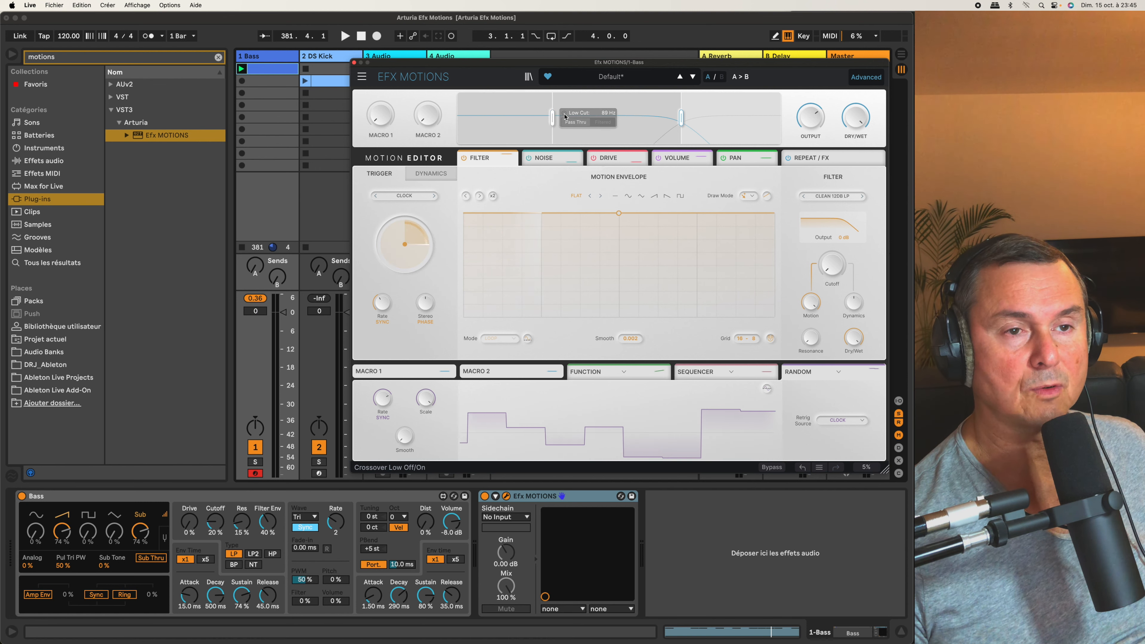
{"action": "left_click", "coordinate": [564, 114]}
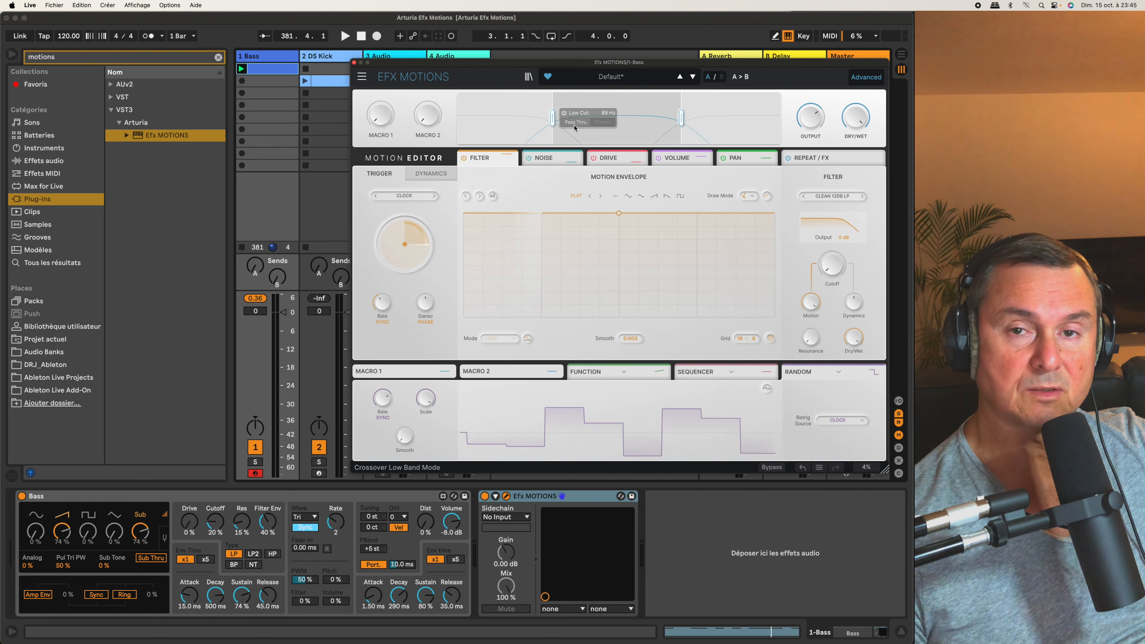
{"action": "left_click", "coordinate": [603, 122]}
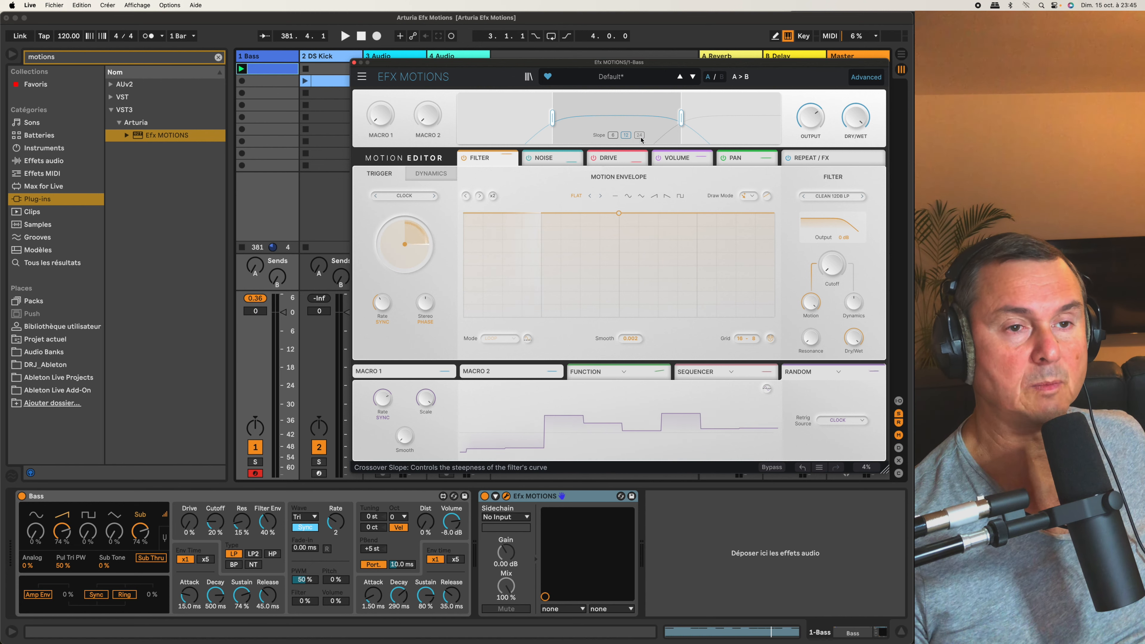
{"action": "mouse_move", "coordinate": [584, 125]}
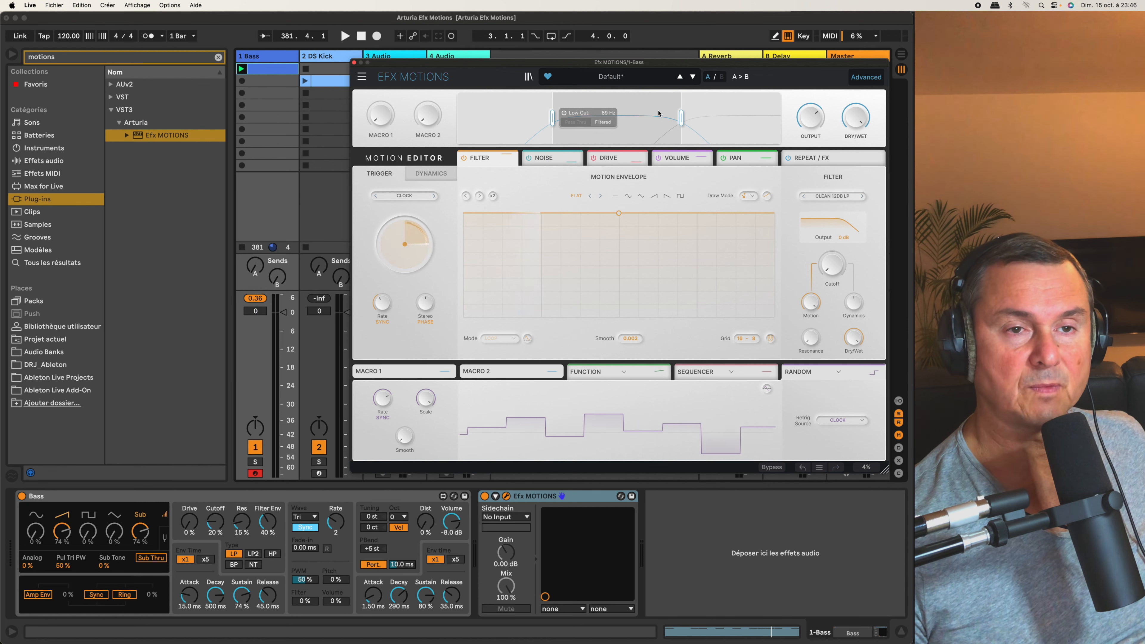
Return the high and low band splits to the outer ends of the spectrum so the full range is processed.
{"action": "left_click_drag", "start_coordinate": [681, 118], "coordinate": [776, 118]}
{"action": "mouse_move", "coordinate": [553, 118]}
{"action": "left_click_drag", "start_coordinate": [552, 117], "coordinate": [461, 118]}
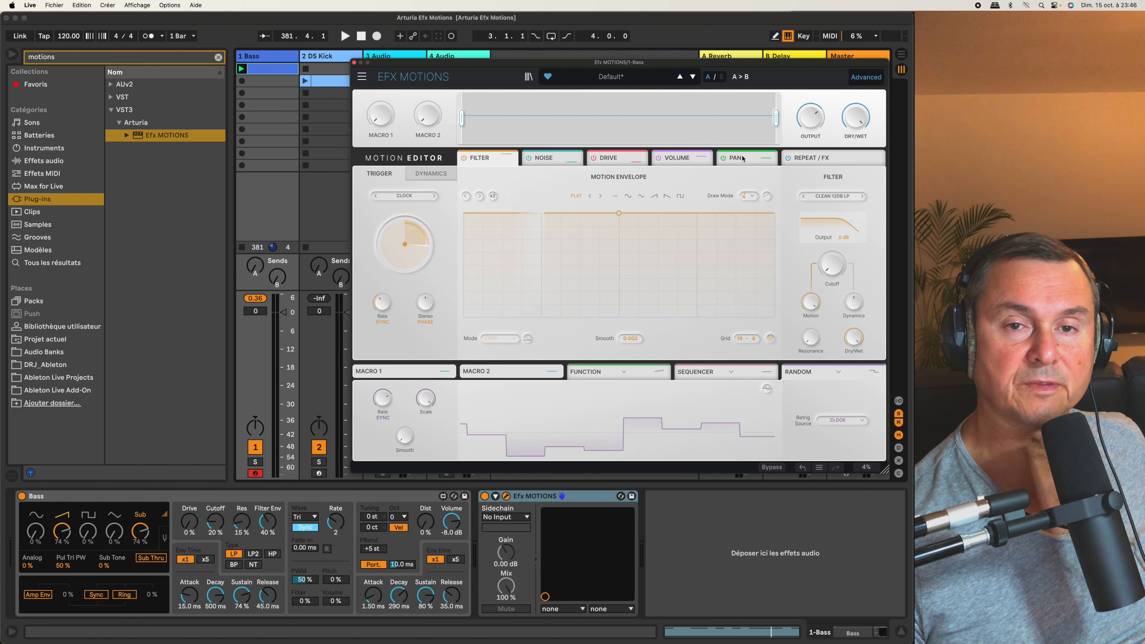
{"action": "mouse_move", "coordinate": [798, 130]}
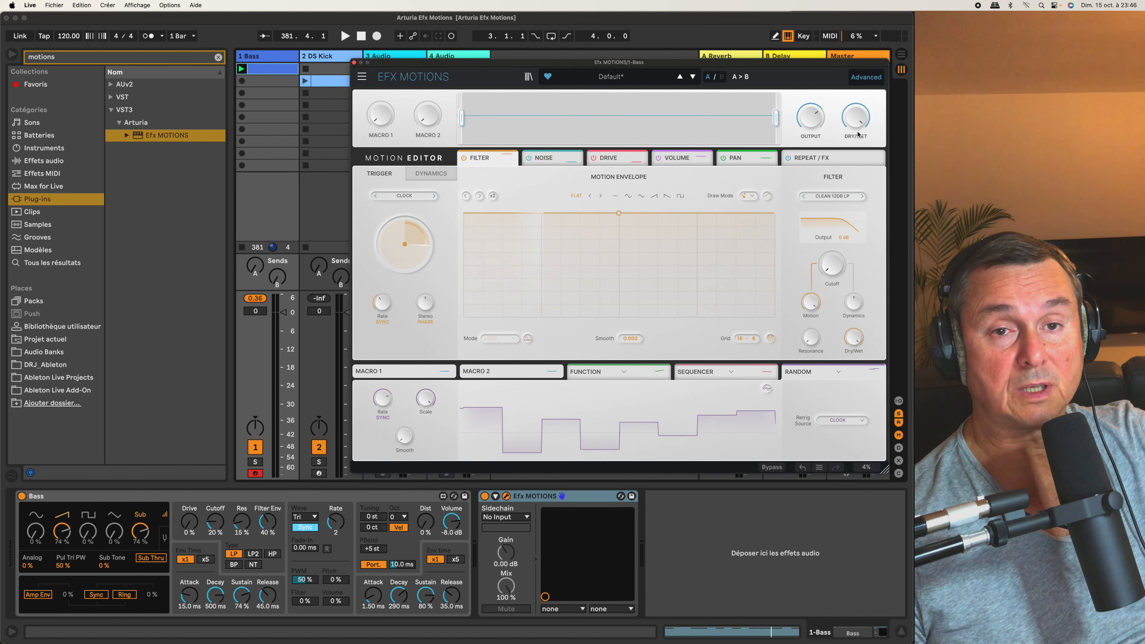
Lower the plug-in's global Dry/Wet to 0% and raise it back to 100%.
{"action": "mouse_move", "coordinate": [856, 118]}
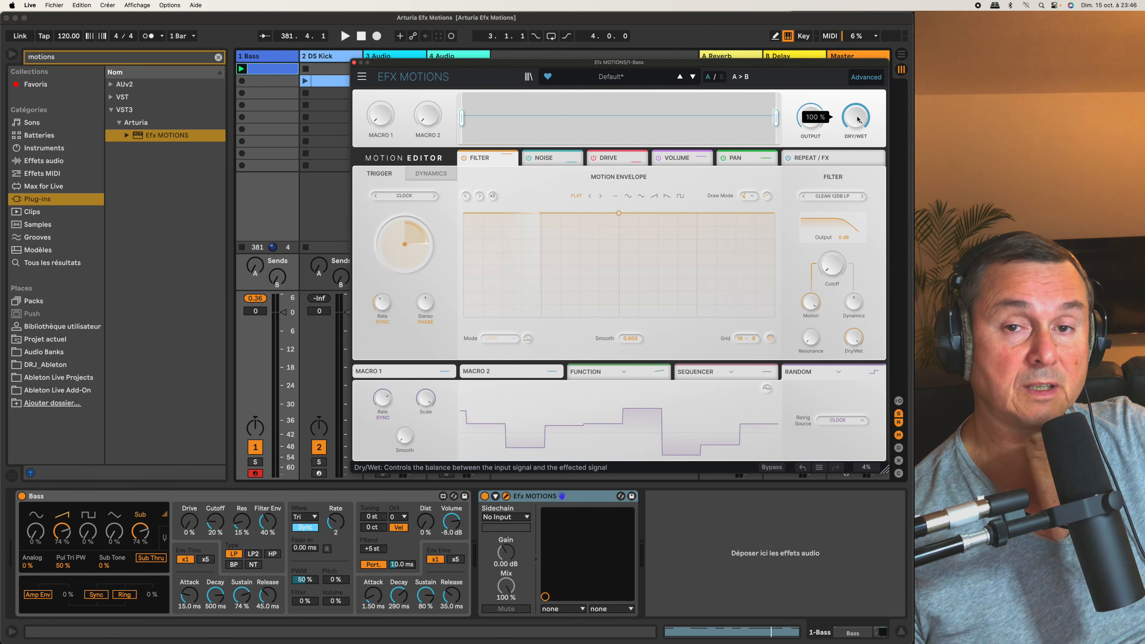
{"action": "left_click_drag", "start_coordinate": [859, 125], "coordinate": [859, 155]}
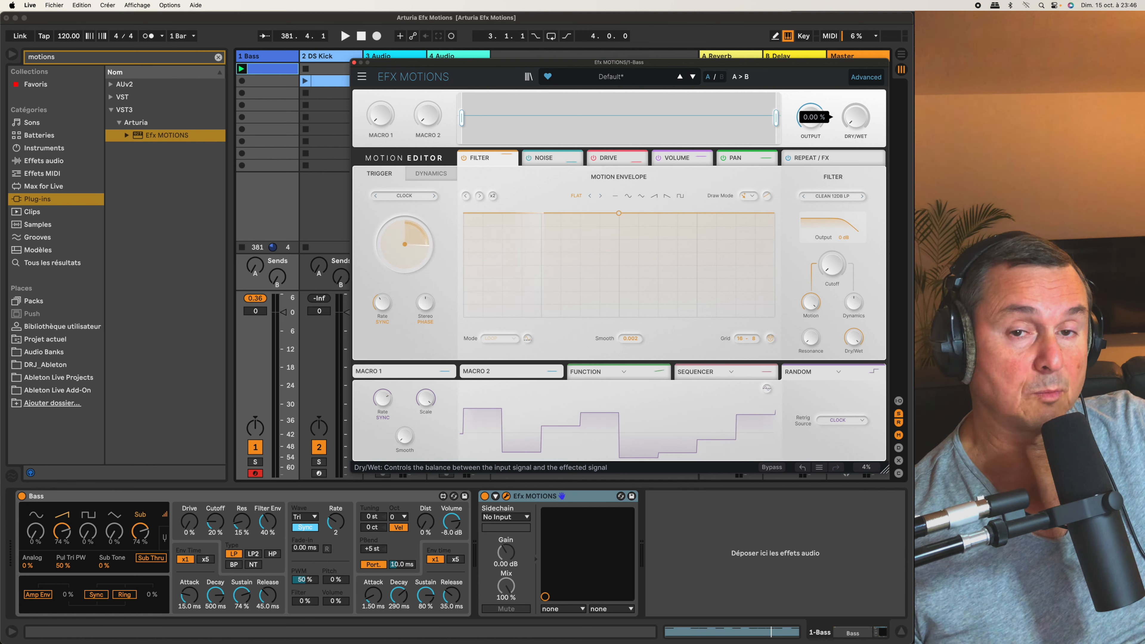
{"action": "left_click_drag", "start_coordinate": [859, 156], "coordinate": [856, 118]}
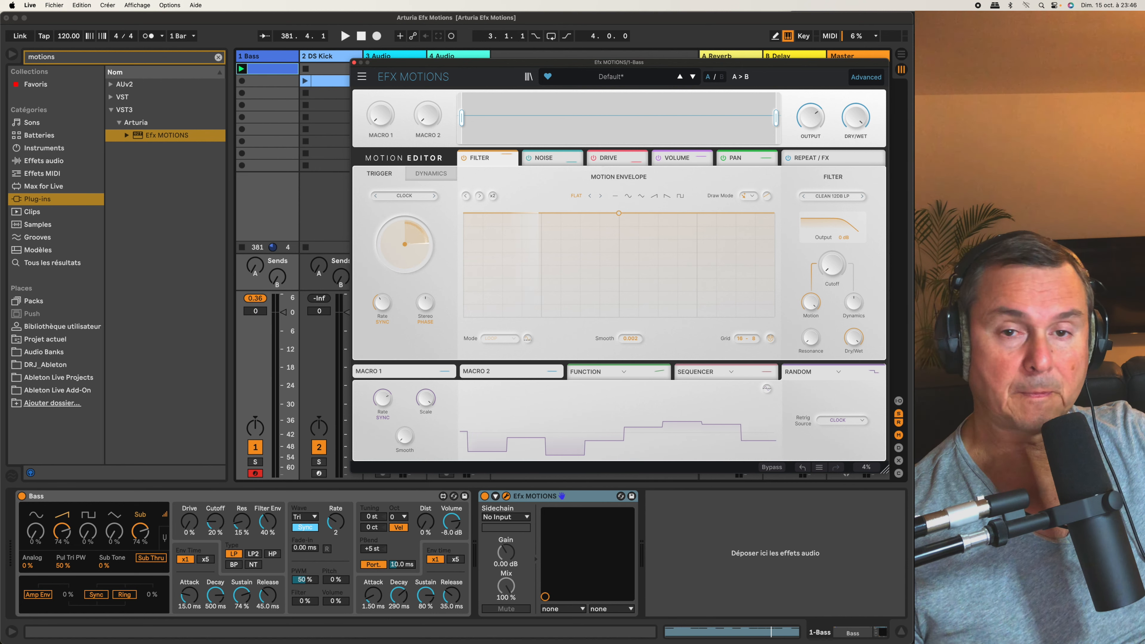
View the Noise, Drive, Volume and Pan modules of the motion editor one after another.
{"action": "mouse_move", "coordinate": [763, 127]}
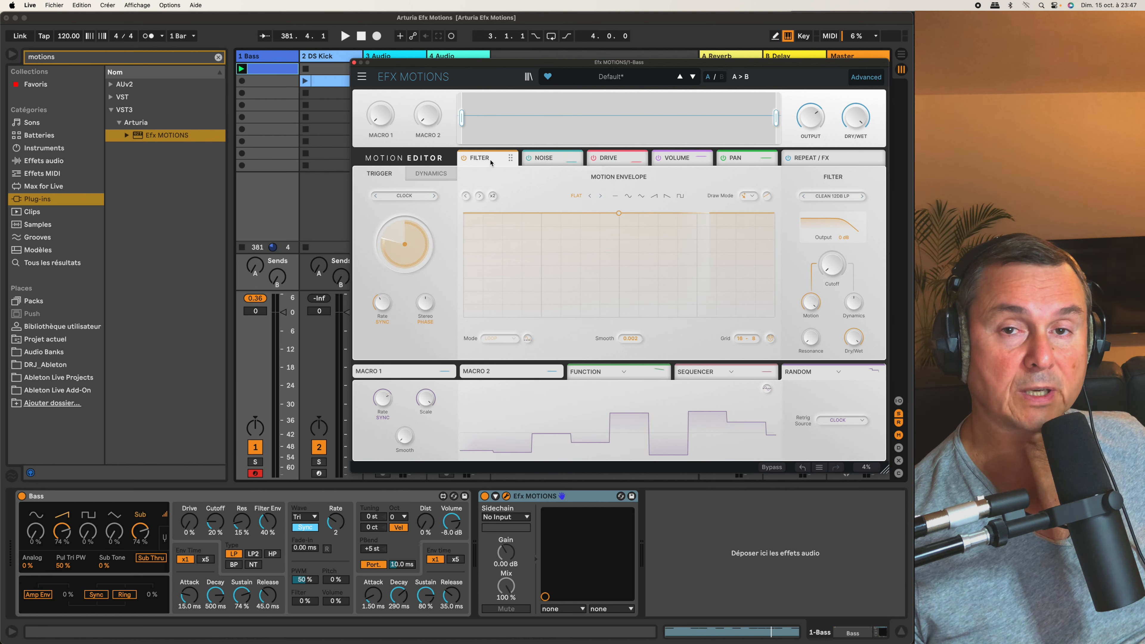
{"action": "left_click", "coordinate": [550, 158]}
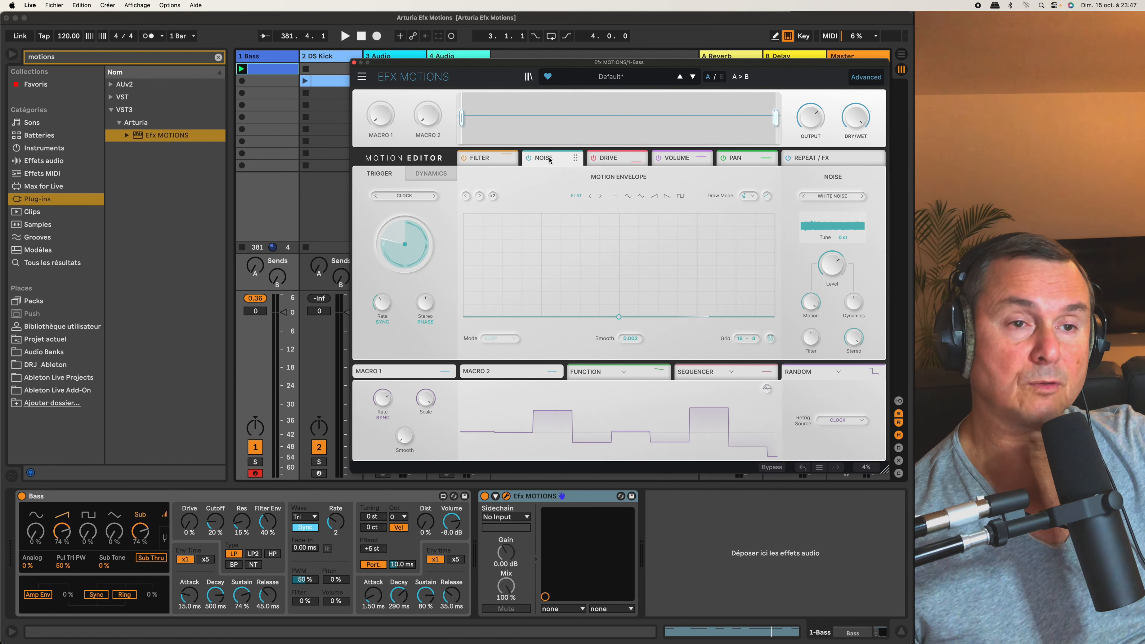
{"action": "left_click", "coordinate": [616, 159]}
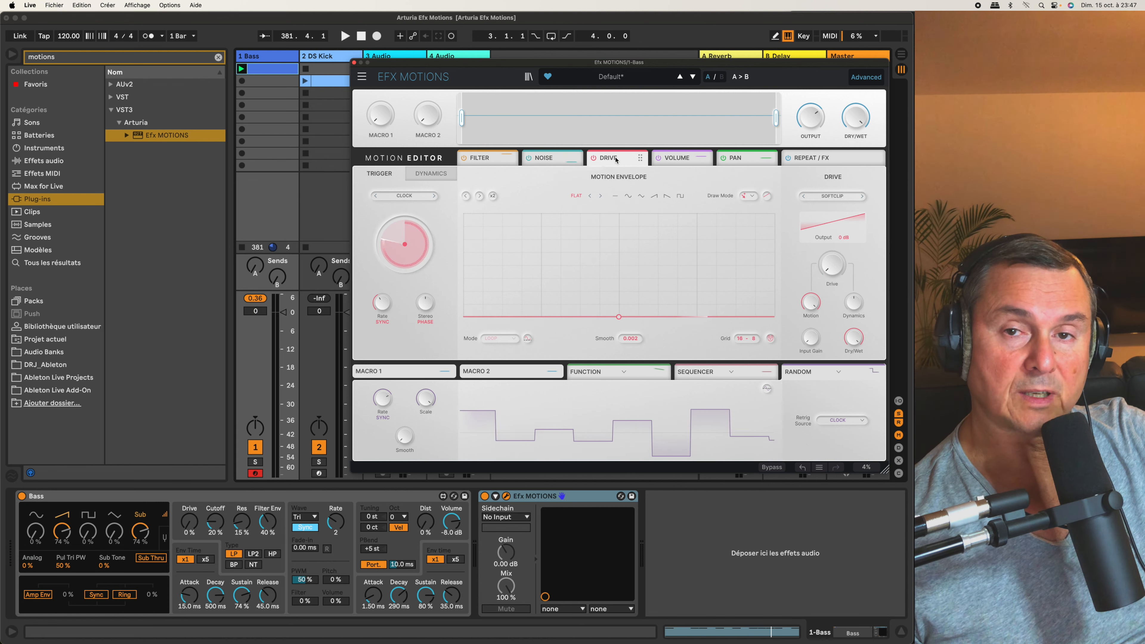
{"action": "left_click", "coordinate": [682, 159]}
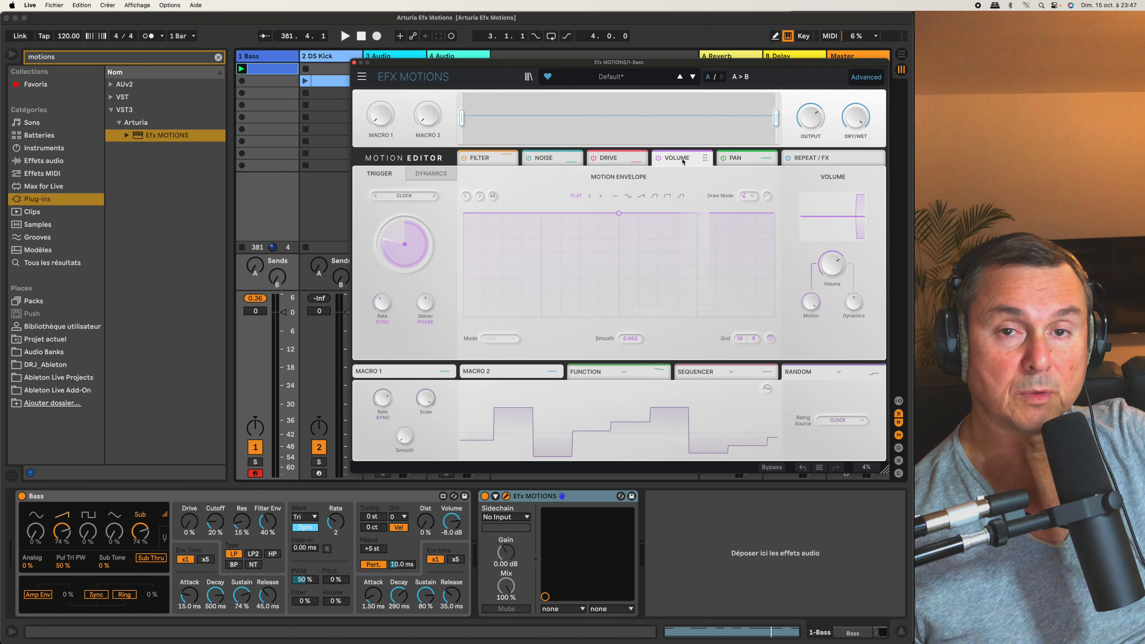
{"action": "left_click", "coordinate": [739, 158]}
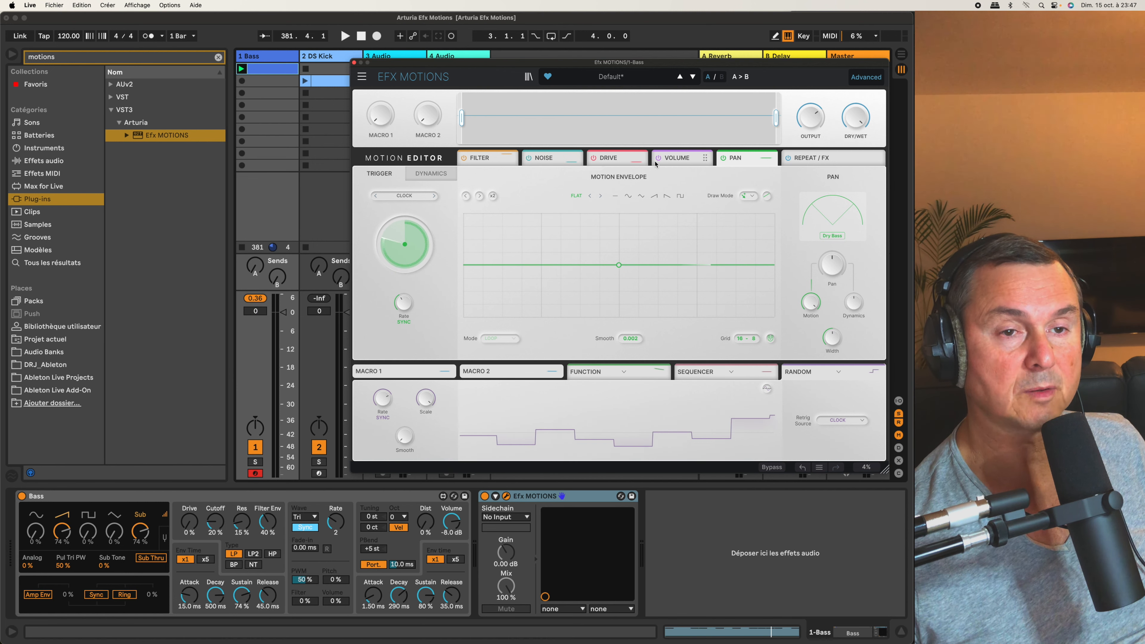
Toggle the Pan module off and on, and reopen the Filter module.
{"action": "left_click", "coordinate": [722, 159]}
{"action": "left_click", "coordinate": [722, 158]}
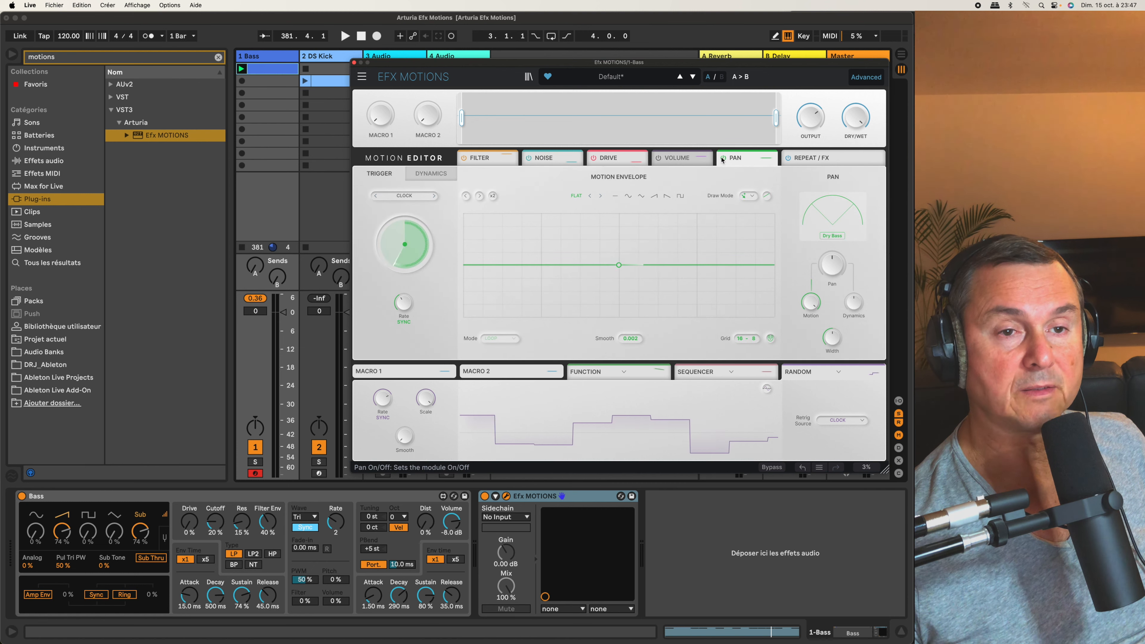
{"action": "left_click", "coordinate": [489, 158]}
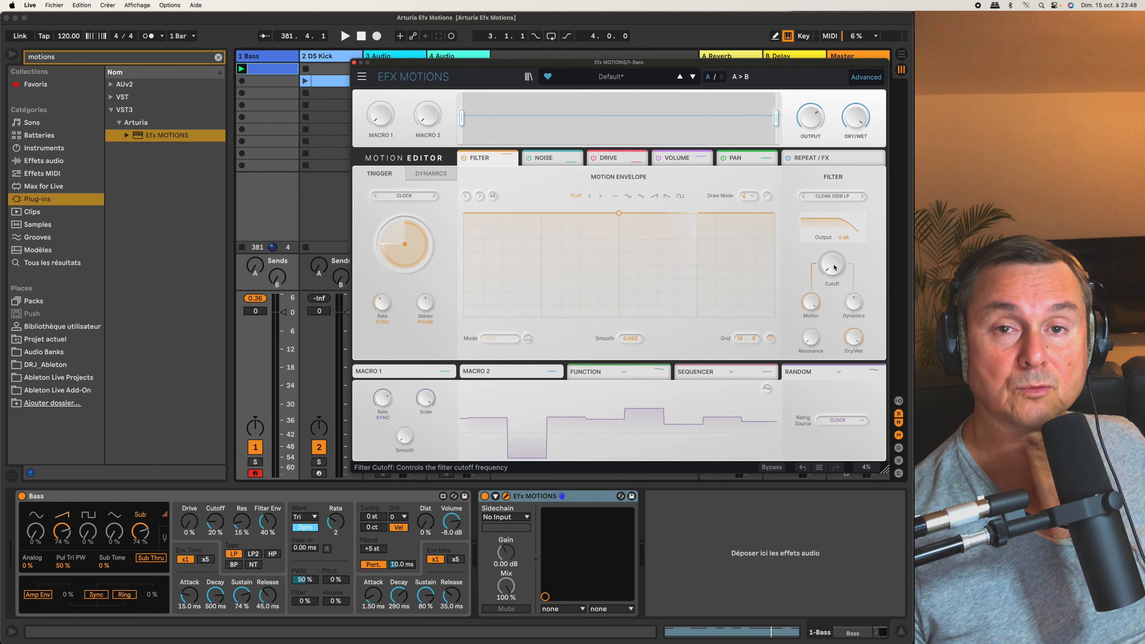
{"action": "mouse_move", "coordinate": [833, 271]}
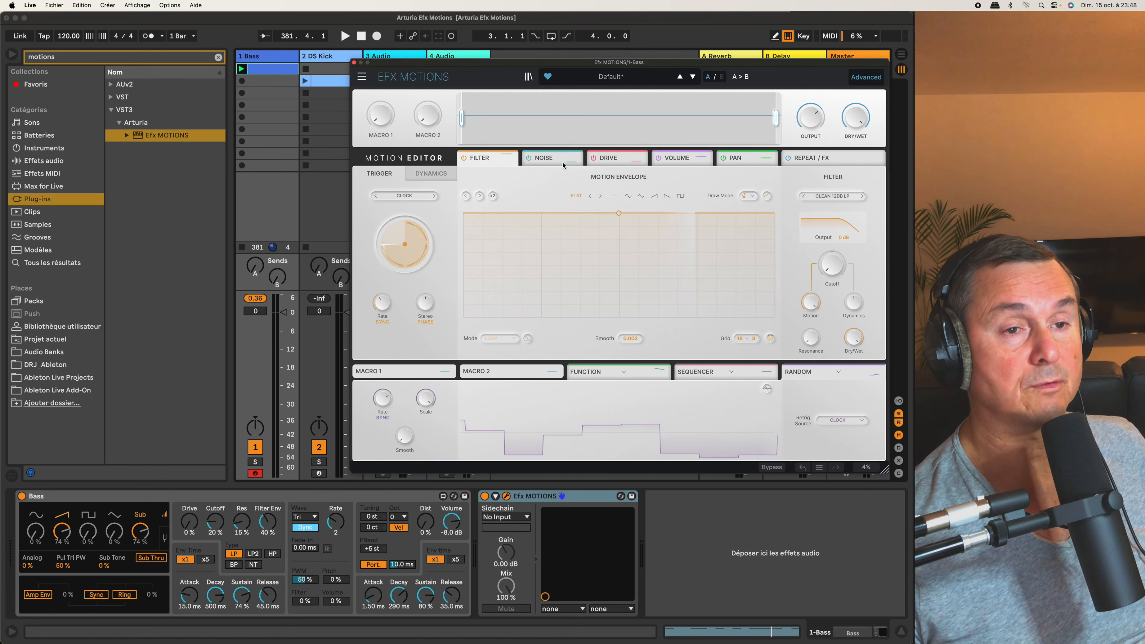
Examine the main control of the Noise, Drive, Volume and Pan modules and return to the Filter module.
{"action": "left_click", "coordinate": [551, 159]}
{"action": "left_click", "coordinate": [612, 160]}
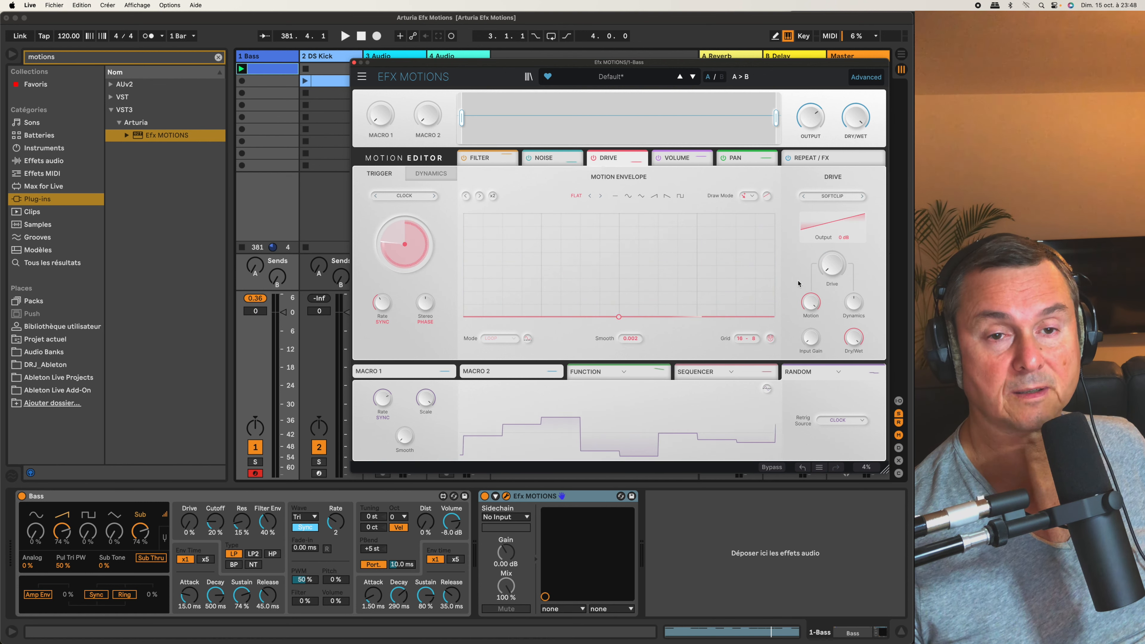
{"action": "left_click", "coordinate": [678, 158]}
{"action": "left_click", "coordinate": [739, 158]}
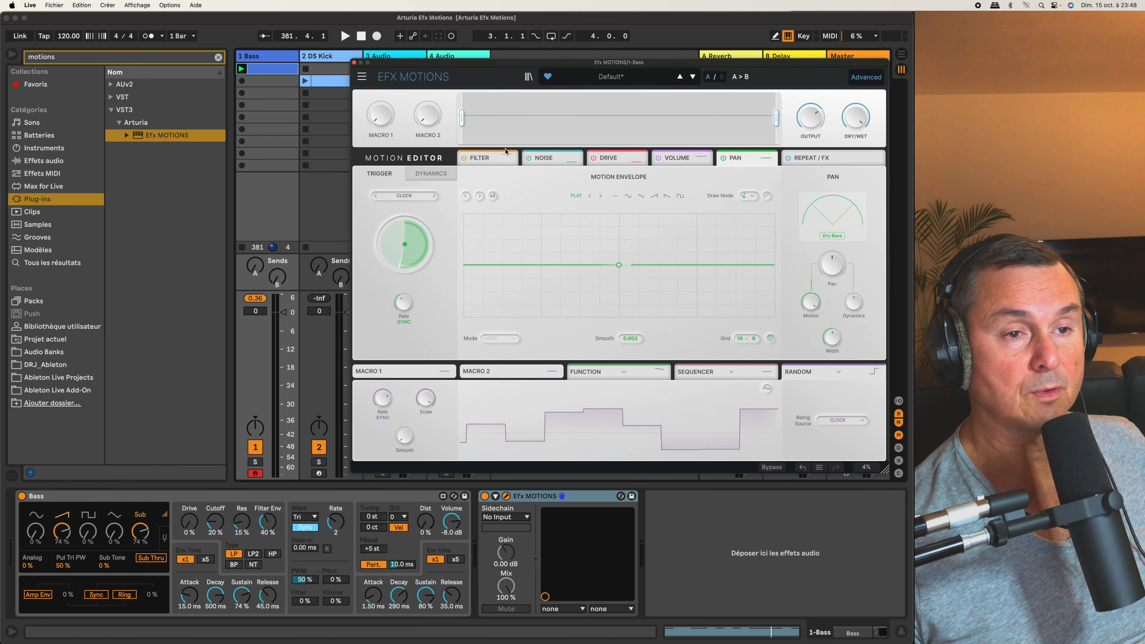
{"action": "left_click", "coordinate": [481, 164]}
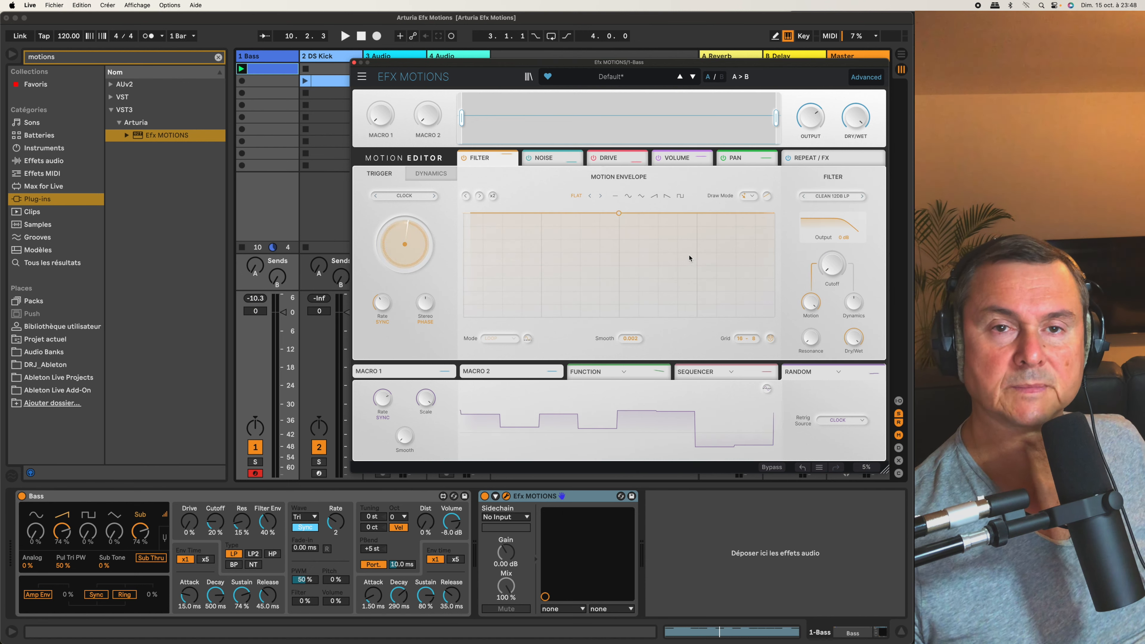
Apply the sine shape to the Filter's motion envelope and start playback.
{"action": "mouse_move", "coordinate": [835, 273]}
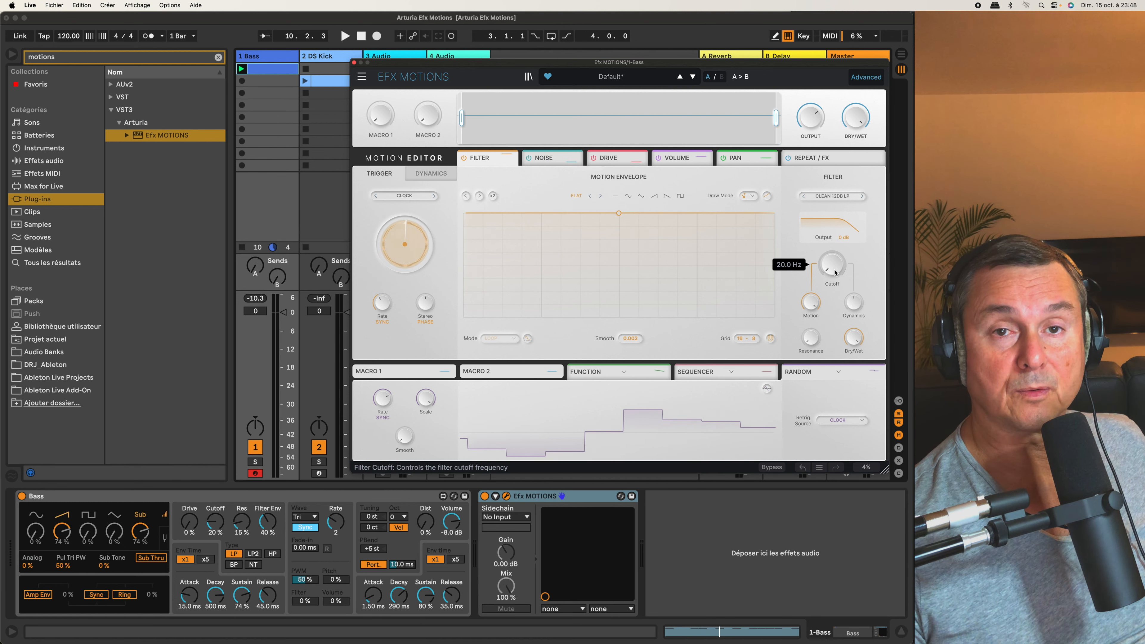
{"action": "left_click", "coordinate": [628, 196]}
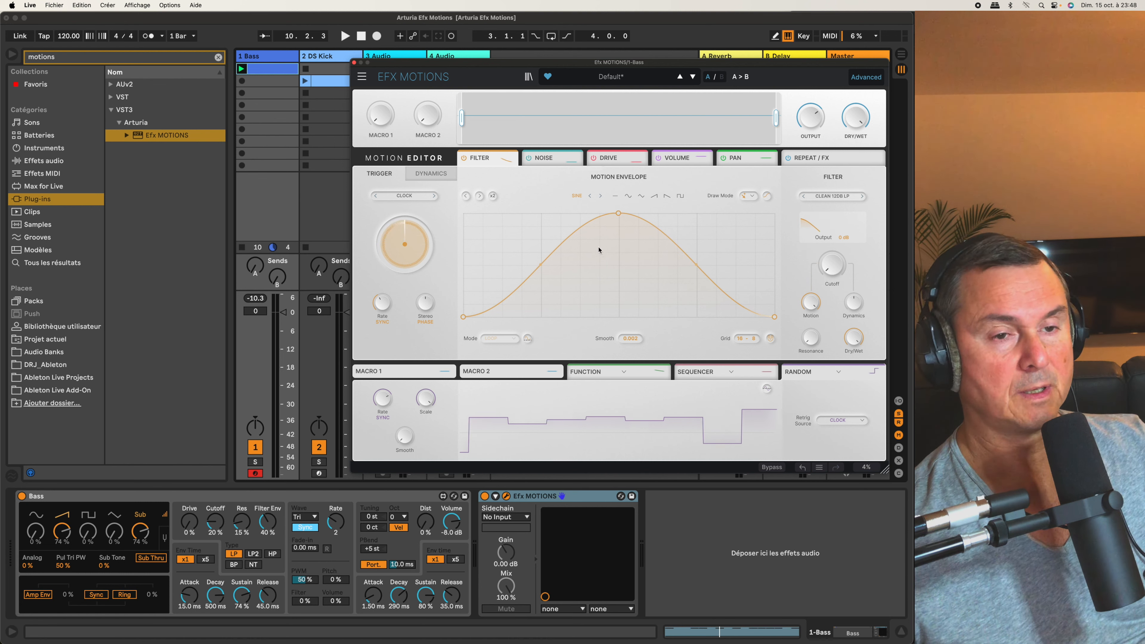
{"action": "mouse_move", "coordinate": [831, 267]}
{"action": "key", "text": "space"}
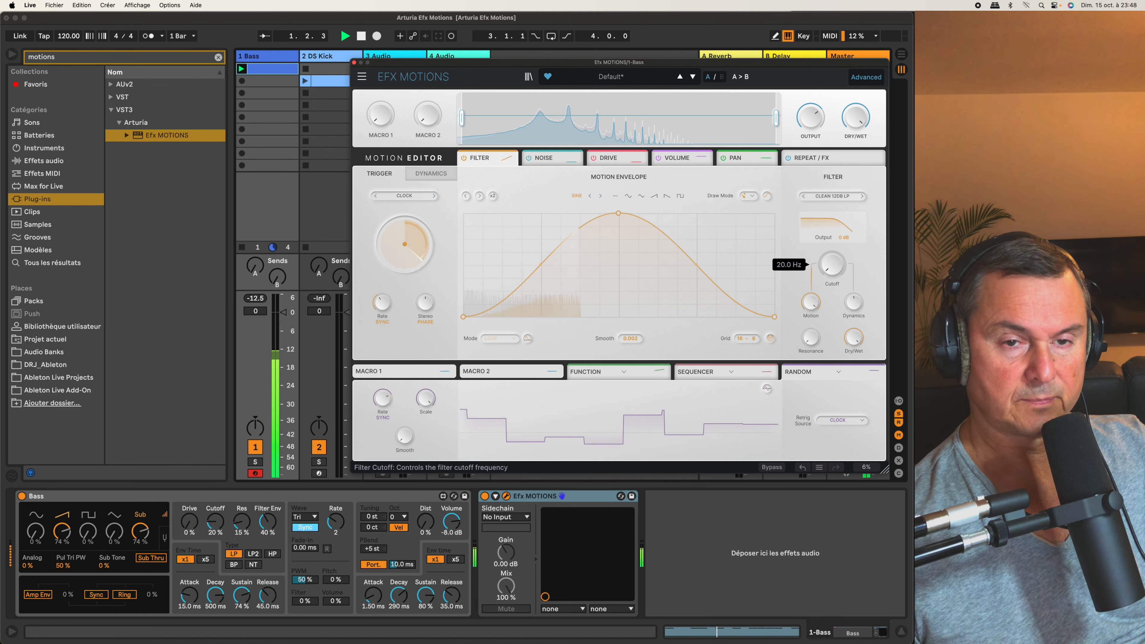
Sweep the Filter cutoff up and down during playback, settle it at about 164 Hz, and stop playback.
{"action": "left_click_drag", "start_coordinate": [831, 267], "coordinate": [832, 174]}
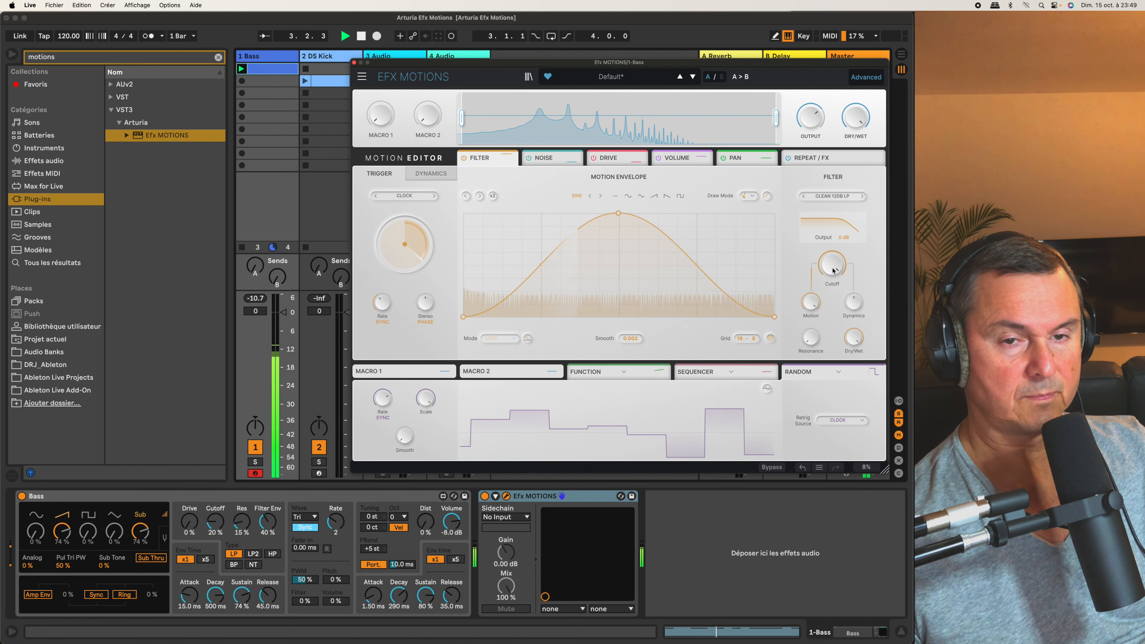
{"action": "left_click_drag", "start_coordinate": [832, 270], "coordinate": [832, 313]}
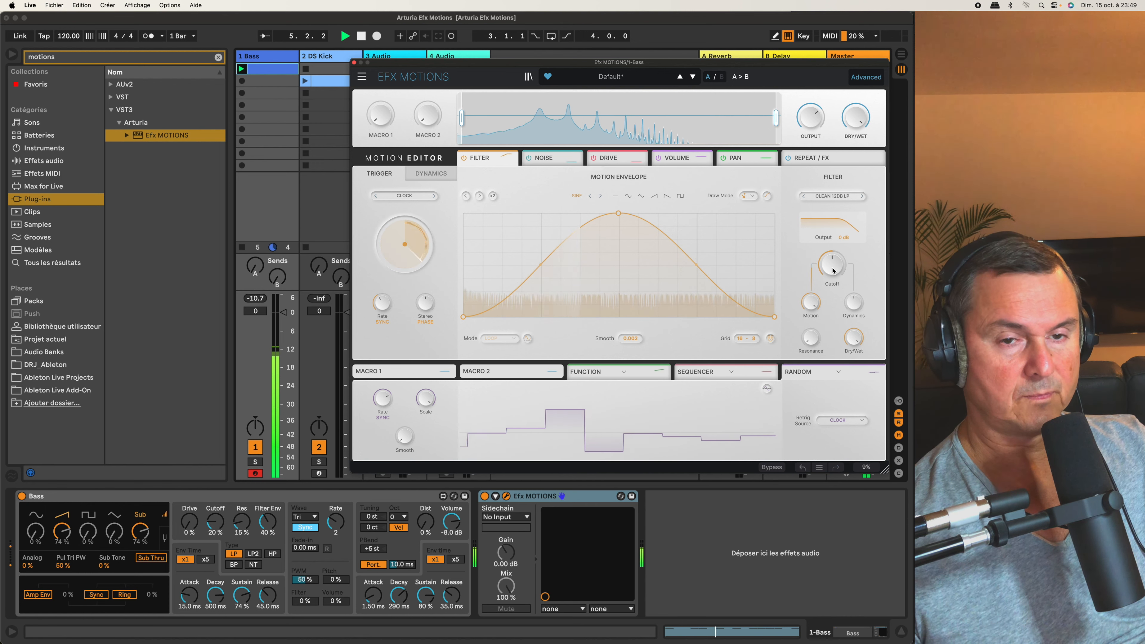
{"action": "left_click_drag", "start_coordinate": [833, 270], "coordinate": [833, 297]}
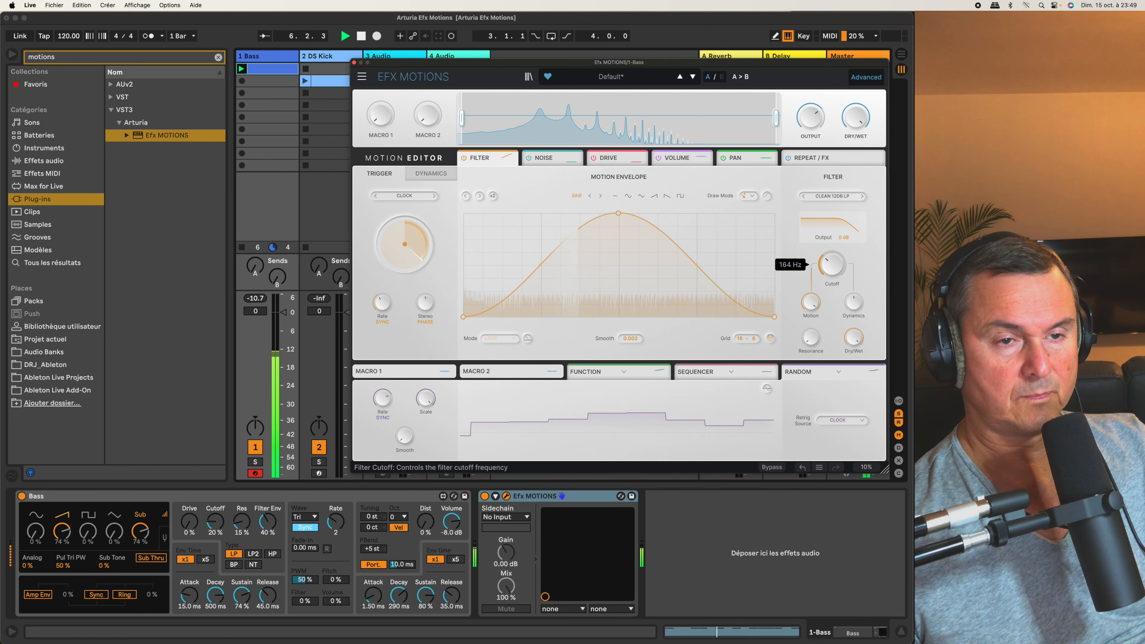
{"action": "key", "text": "space"}
Compare the Motion and Dynamics amount controls across the Filter, Noise, Drive, Volume and Pan modules, ending on Filter.
{"action": "mouse_move", "coordinate": [813, 307]}
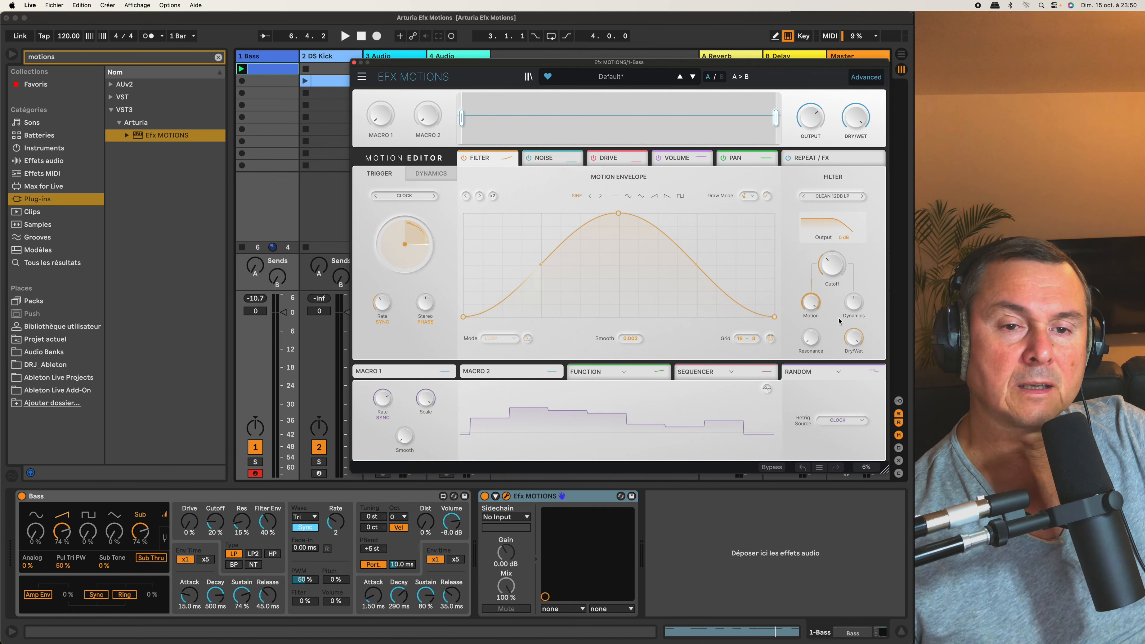
{"action": "mouse_move", "coordinate": [856, 307]}
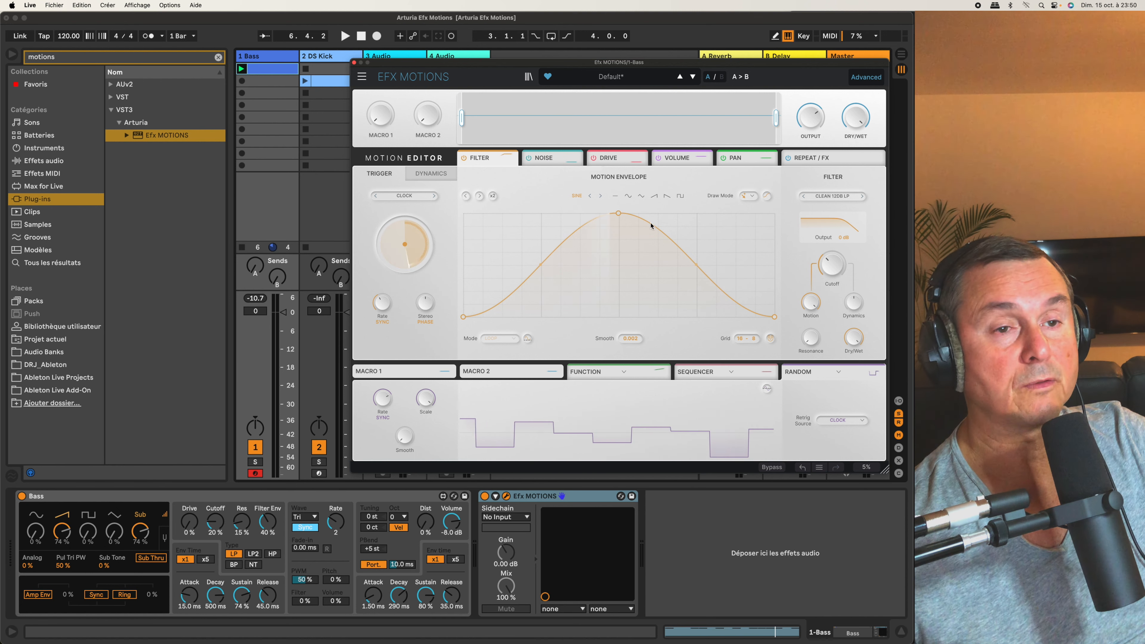
{"action": "left_click", "coordinate": [561, 158]}
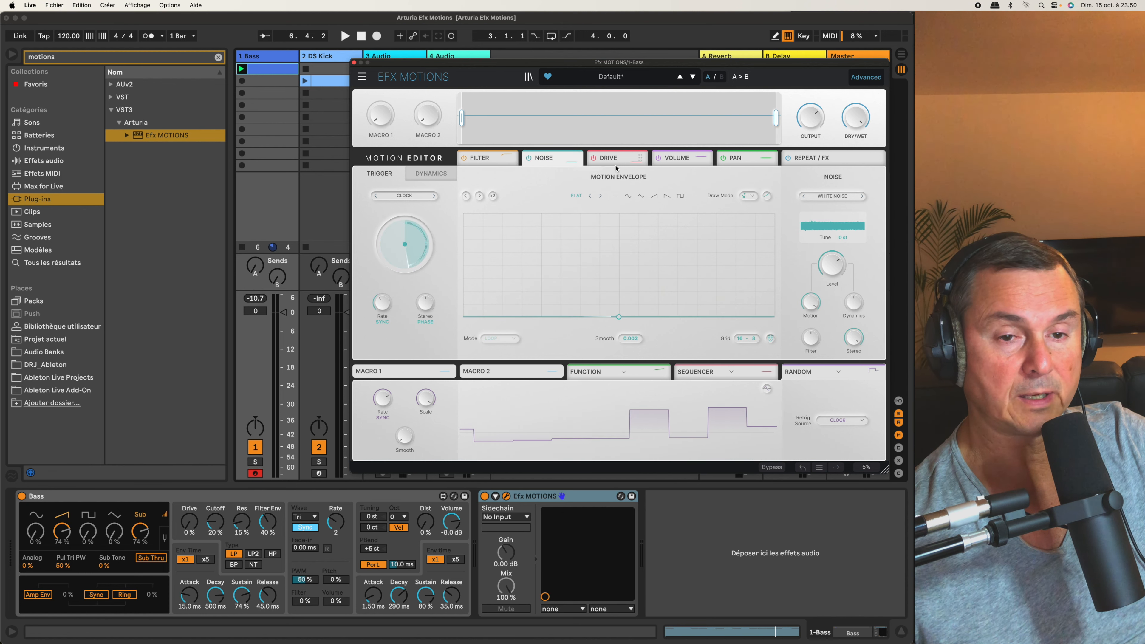
{"action": "left_click", "coordinate": [614, 158]}
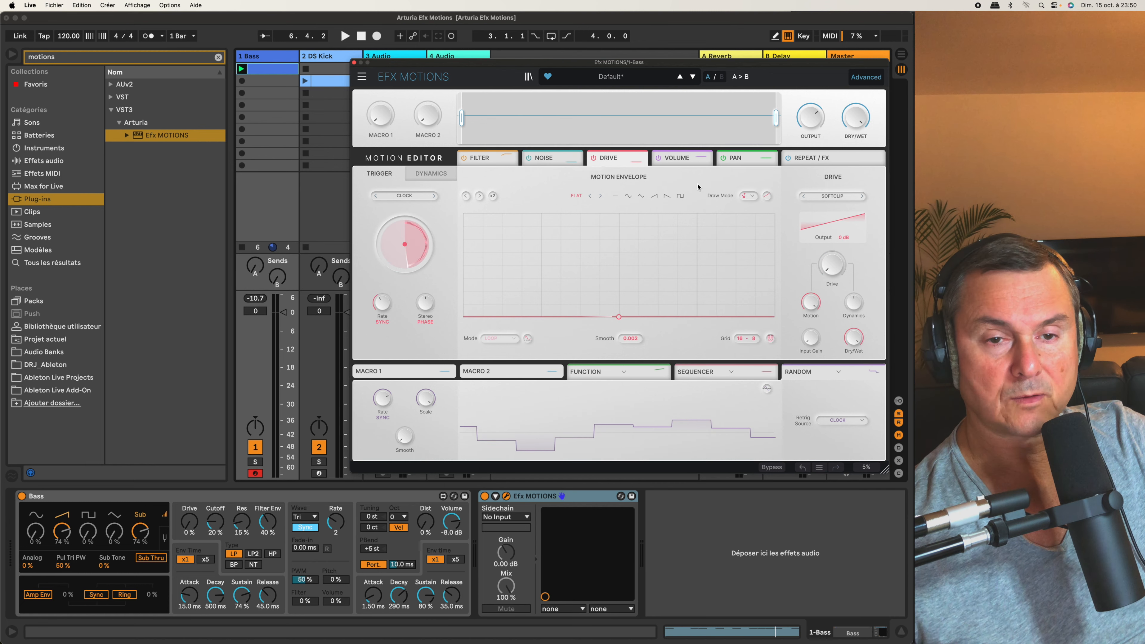
{"action": "left_click", "coordinate": [675, 159]}
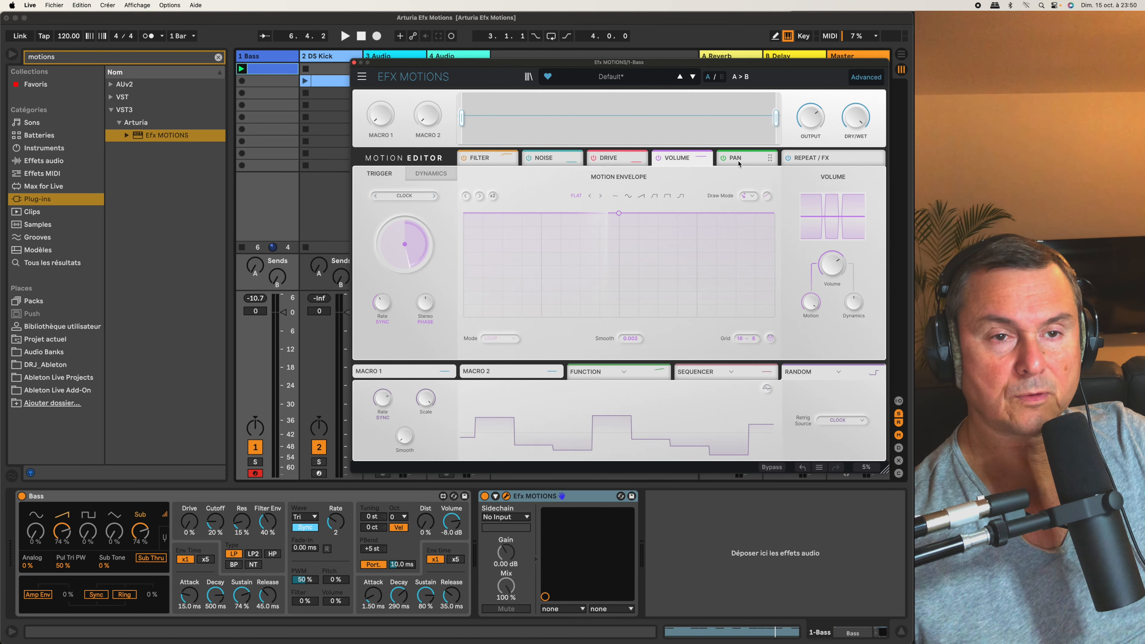
{"action": "left_click", "coordinate": [743, 163]}
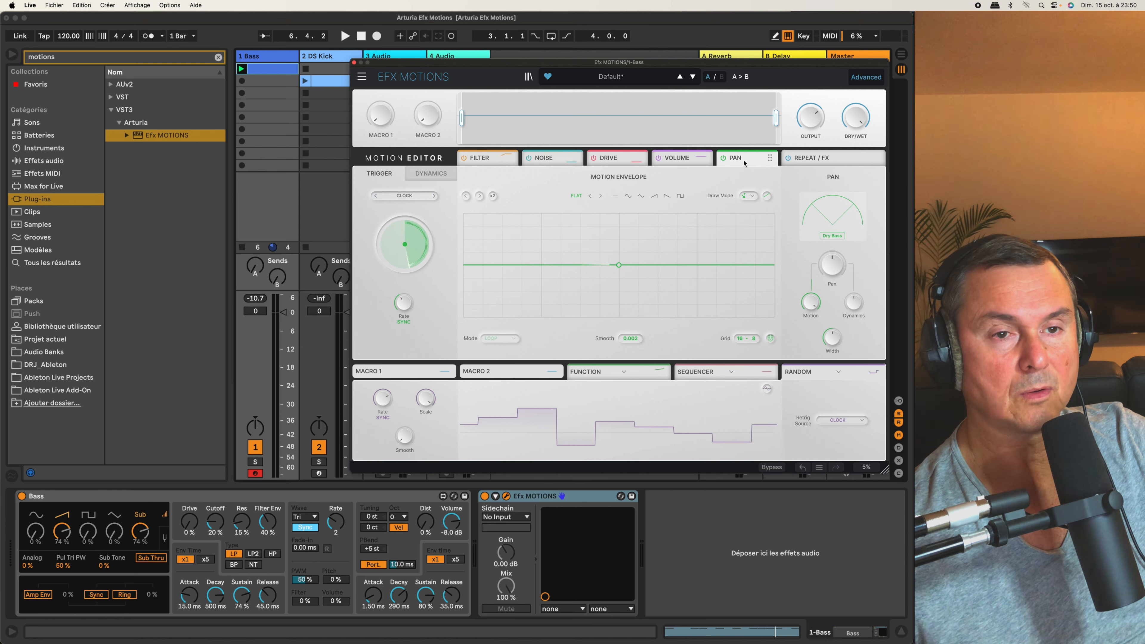
{"action": "left_click", "coordinate": [492, 160]}
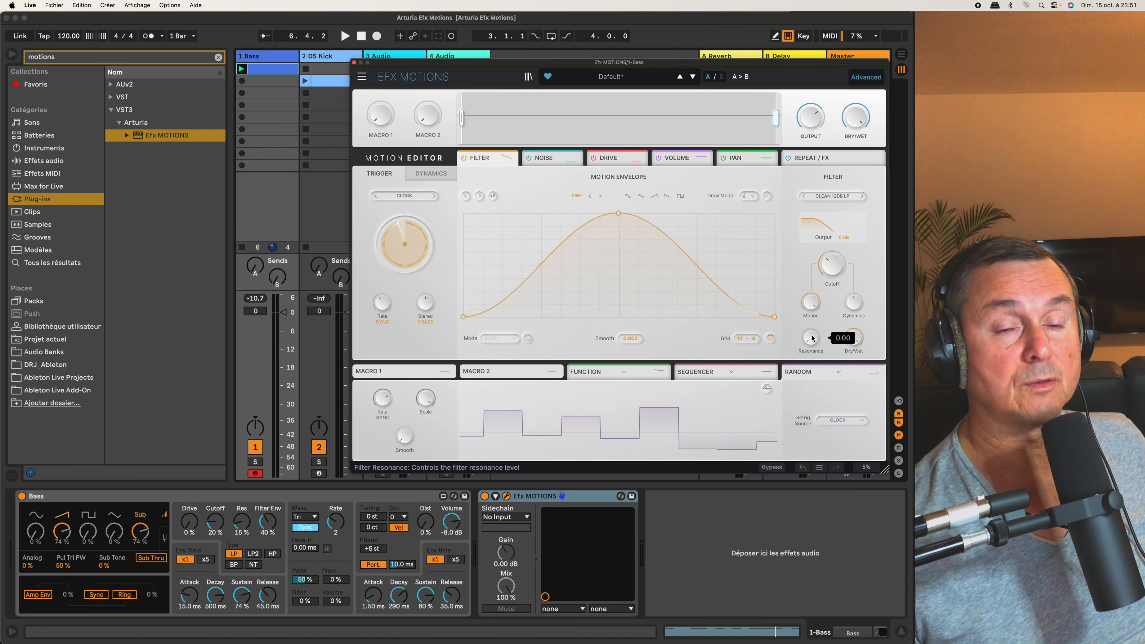
Lower the Filter module's own Dry/Wet to about 1% and raise it back to fully wet.
{"action": "mouse_move", "coordinate": [833, 270]}
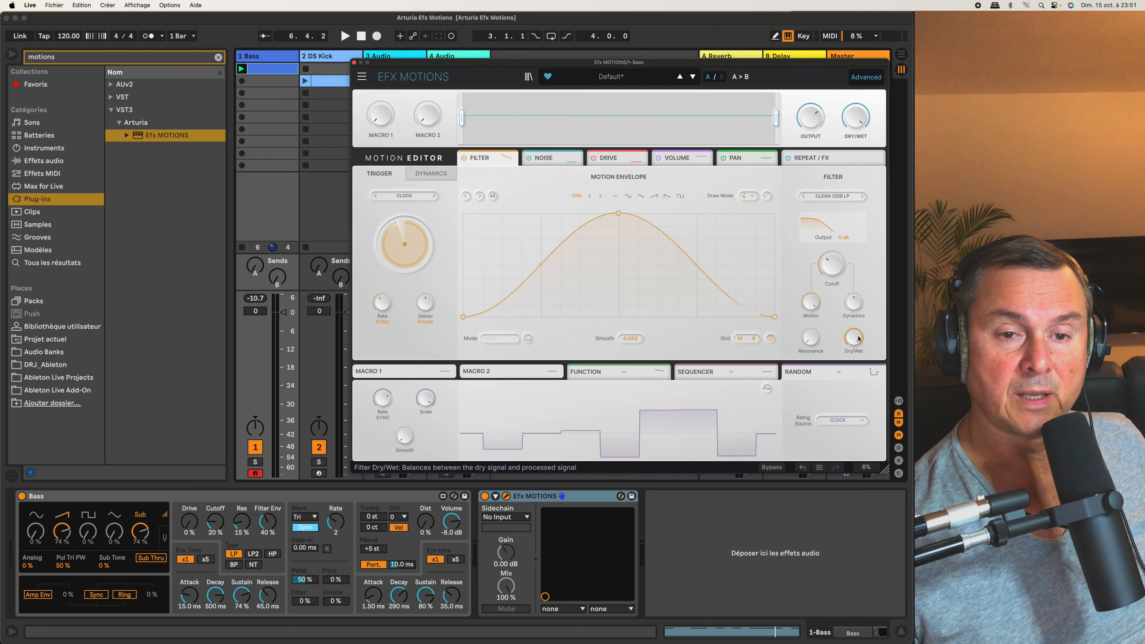
{"action": "mouse_move", "coordinate": [844, 336]}
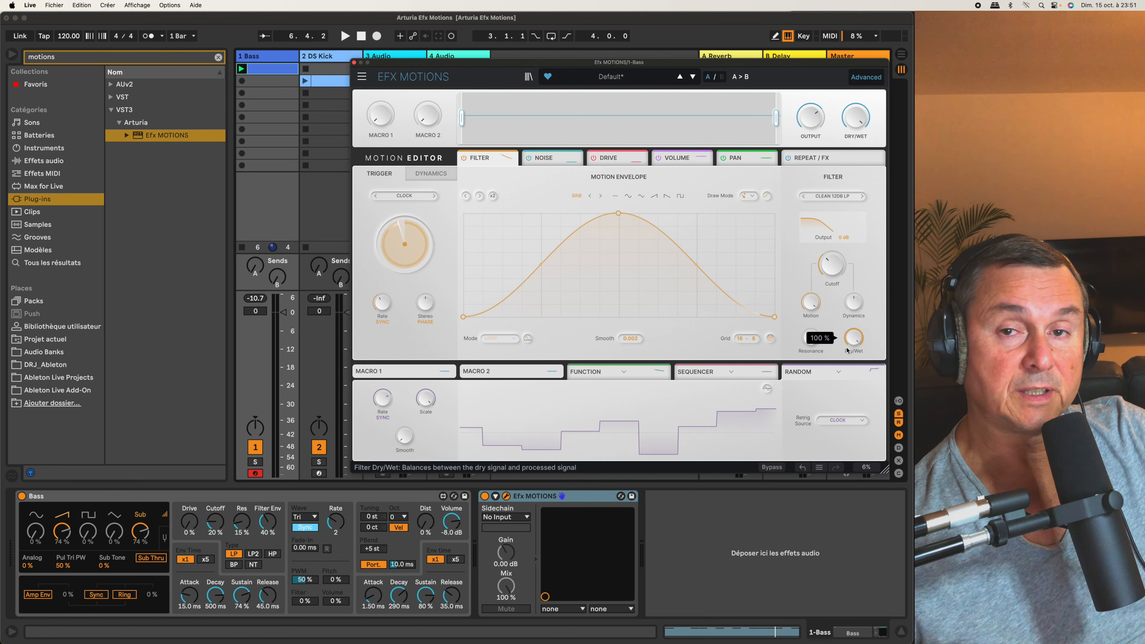
{"action": "left_click_drag", "start_coordinate": [847, 350], "coordinate": [847, 419]}
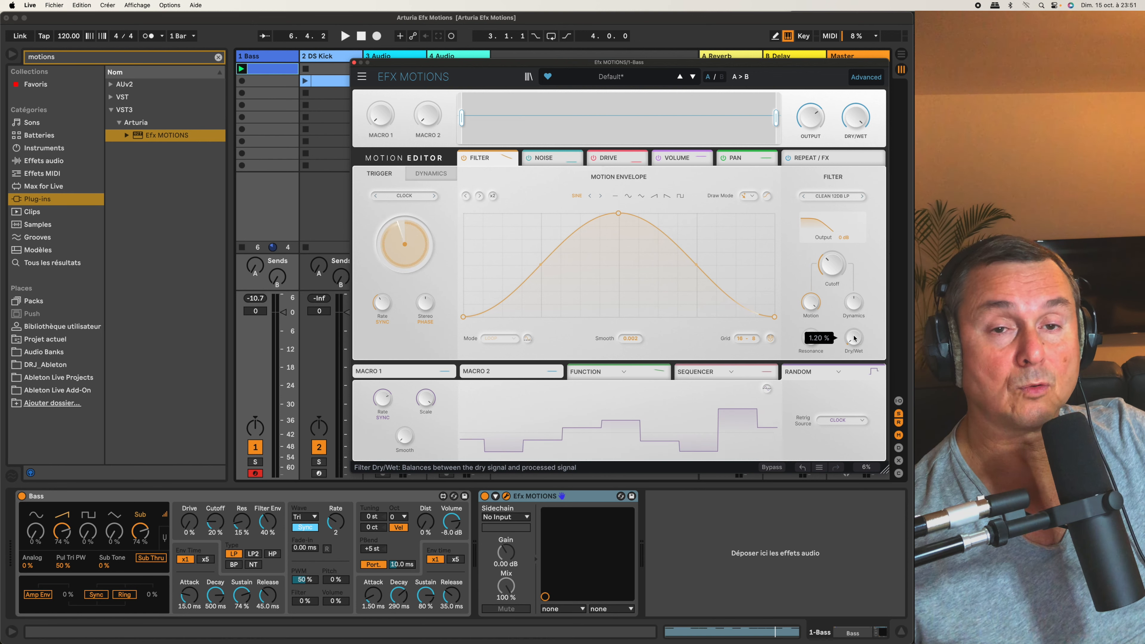
{"action": "left_click_drag", "start_coordinate": [855, 343], "coordinate": [855, 275]}
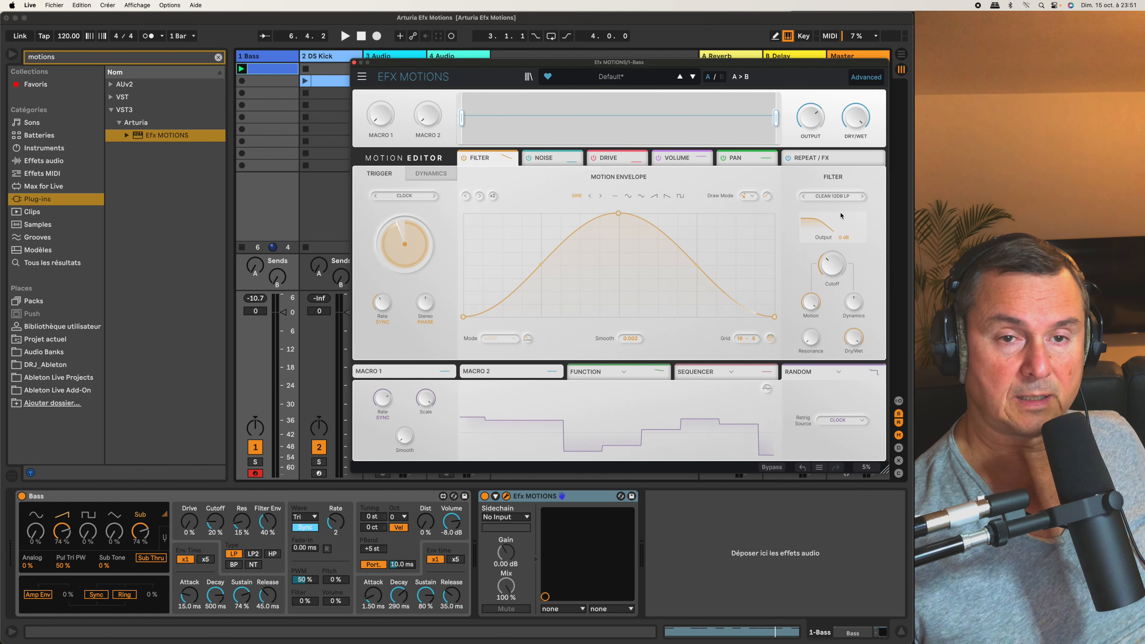
Look through the available filter modes, keep Clean 12dB LP, and start playback.
{"action": "left_click", "coordinate": [848, 199]}
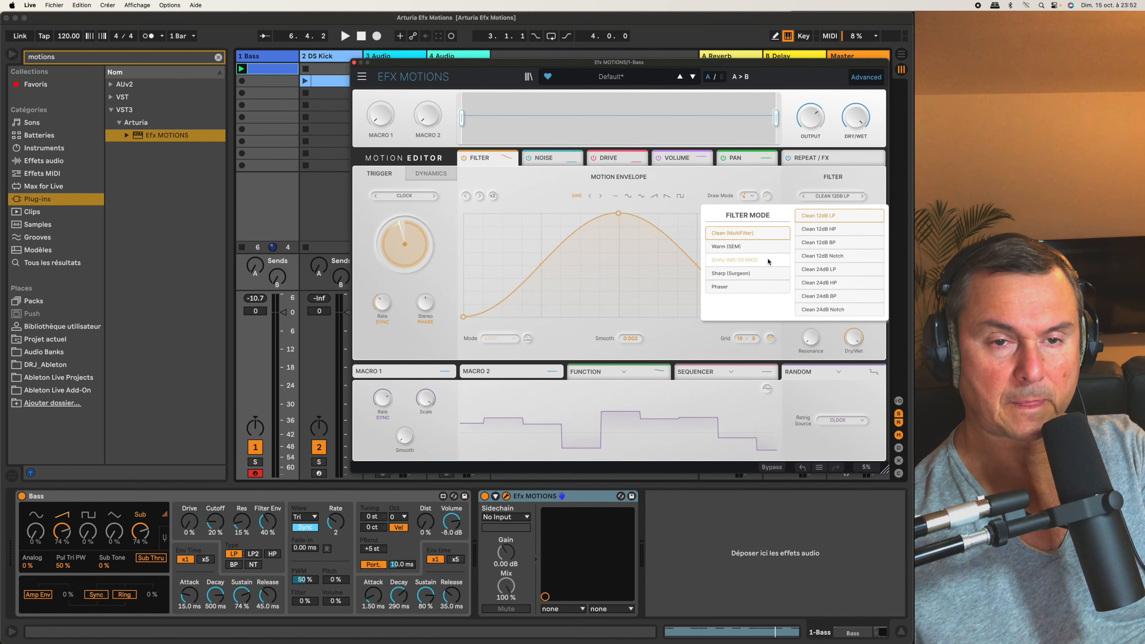
{"action": "left_click", "coordinate": [820, 221]}
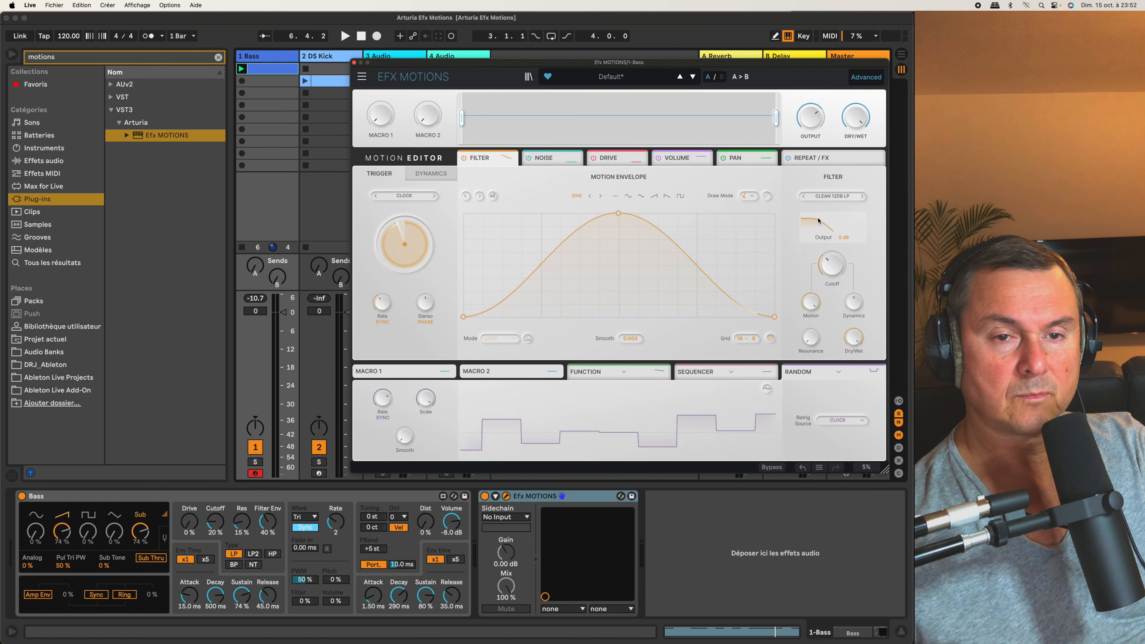
{"action": "key", "text": "space"}
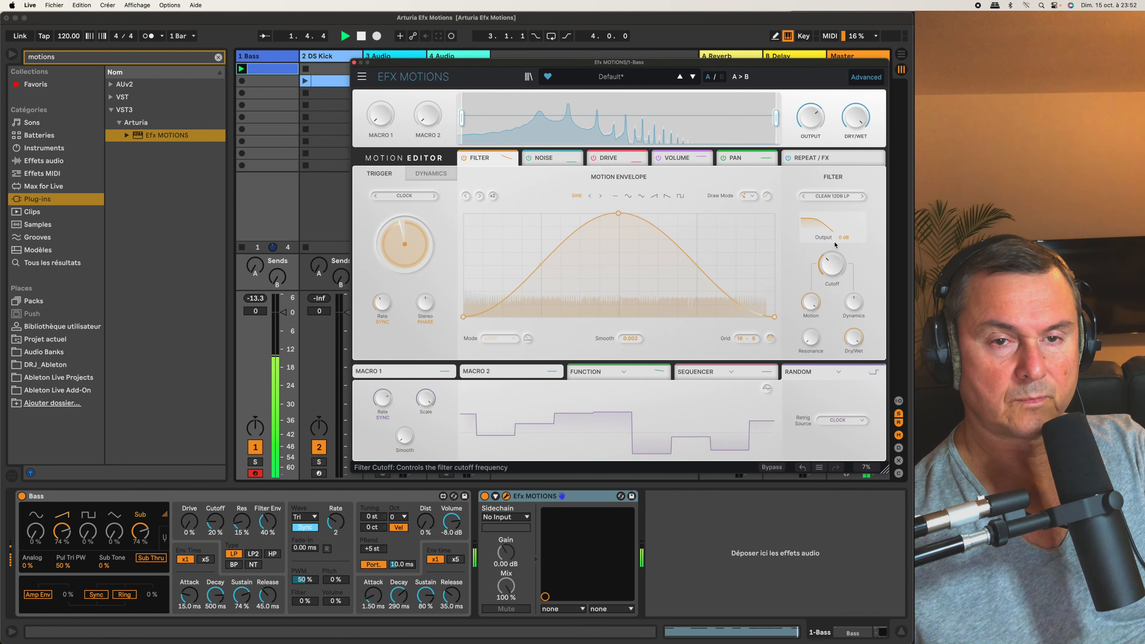
Audition the Warm (SEM) filter during playback, first in Warm 12dB HP and then in Warm 12dB LP mode.
{"action": "left_click", "coordinate": [832, 196]}
{"action": "left_click", "coordinate": [761, 246]}
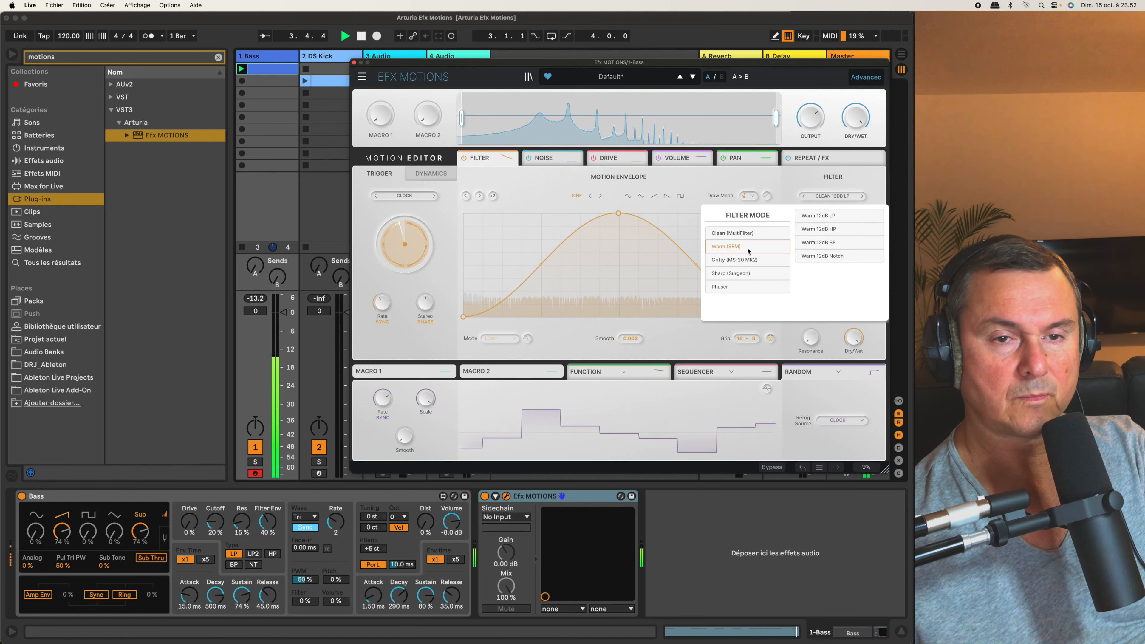
{"action": "left_click", "coordinate": [824, 229]}
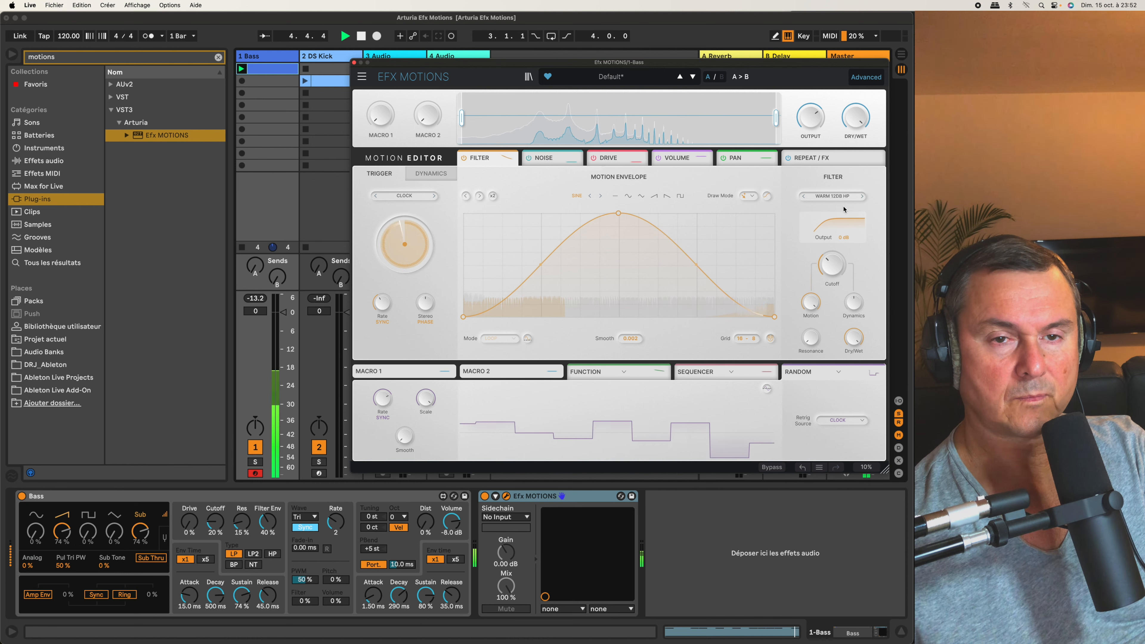
{"action": "left_click", "coordinate": [841, 196]}
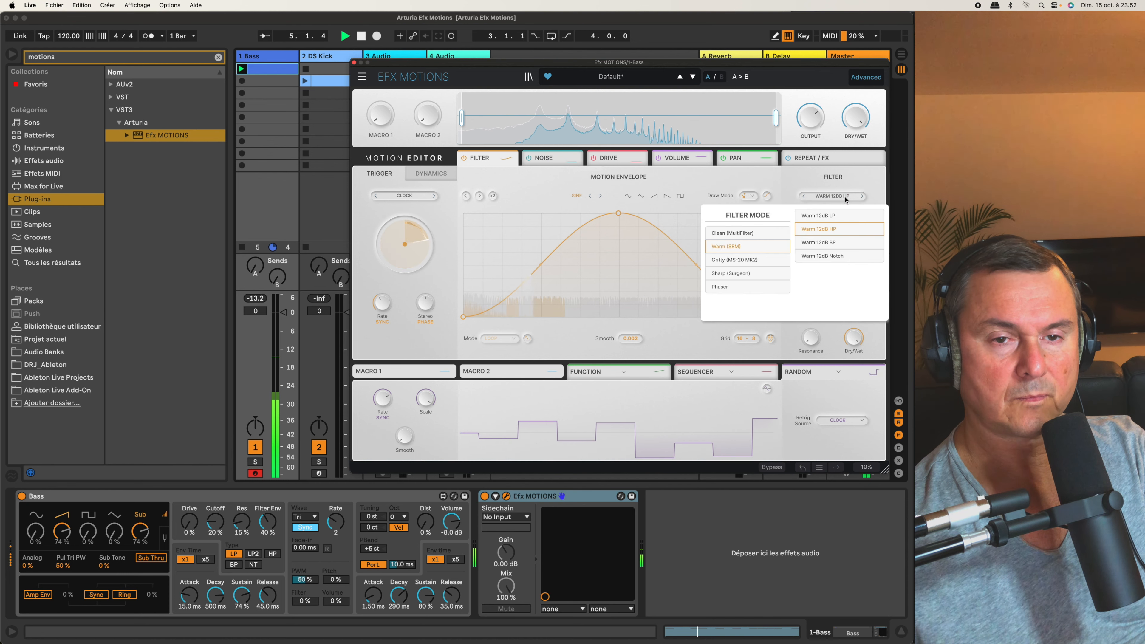
{"action": "left_click", "coordinate": [845, 219]}
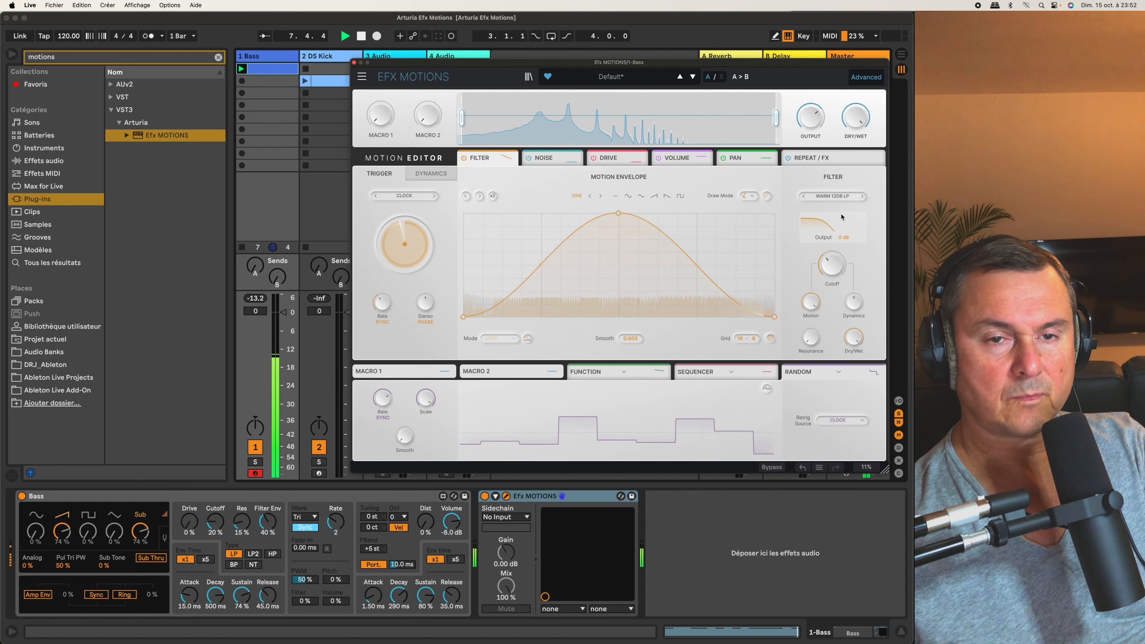
Audition the Gritty (MS-20 MK2) filter during playback, first as 6dB HP and then as 12dB LP.
{"action": "left_click", "coordinate": [834, 196]}
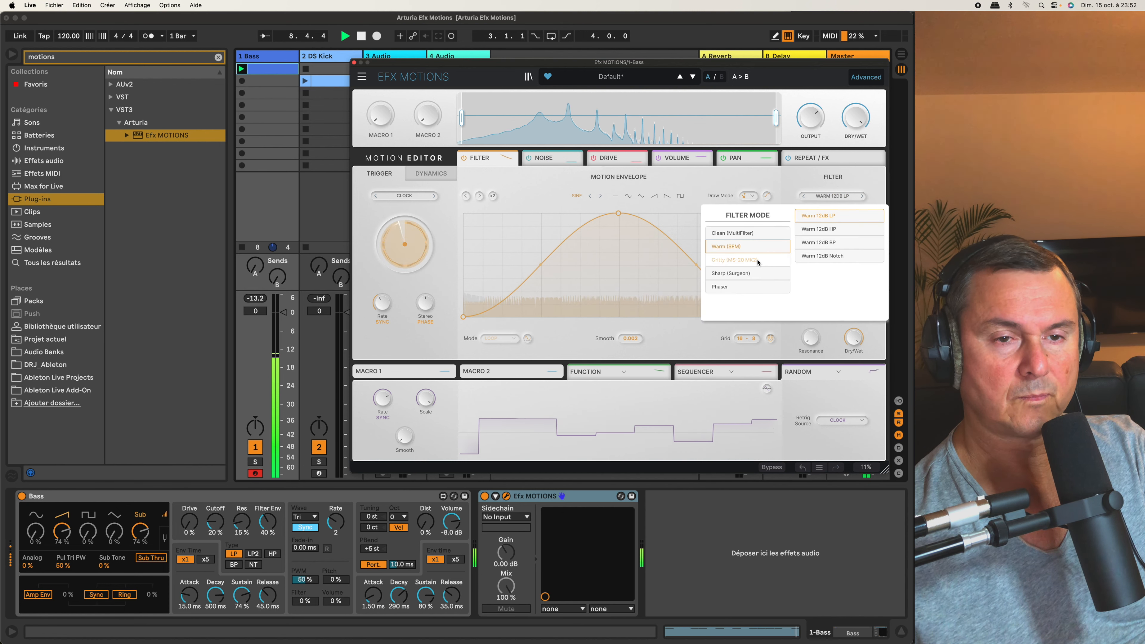
{"action": "left_click", "coordinate": [757, 260]}
{"action": "left_click", "coordinate": [842, 217]}
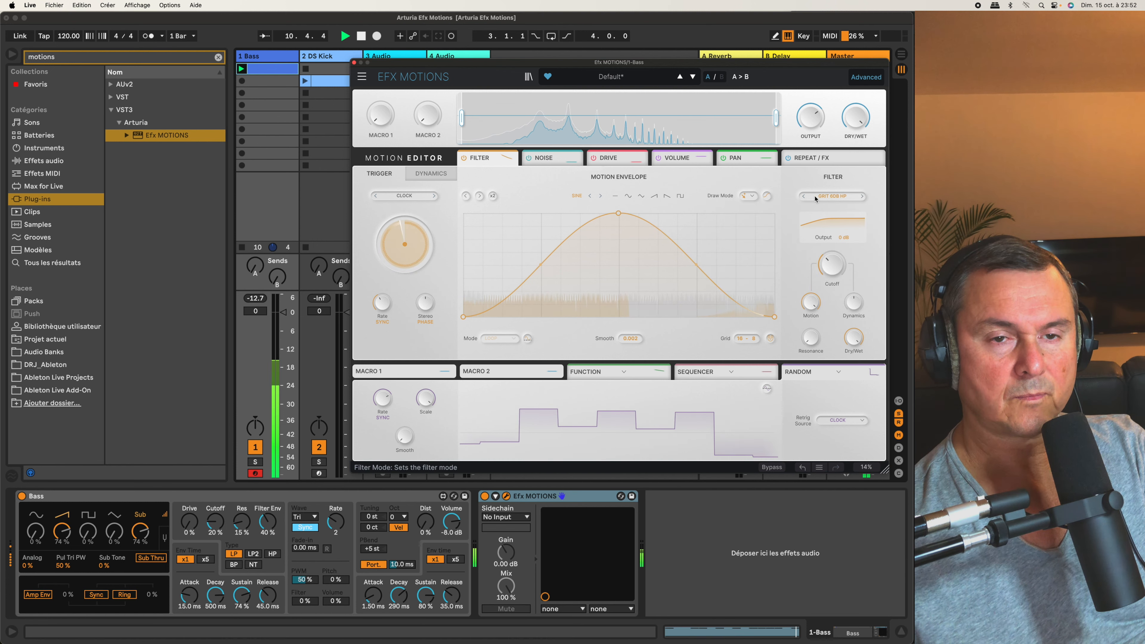
{"action": "left_click", "coordinate": [827, 199]}
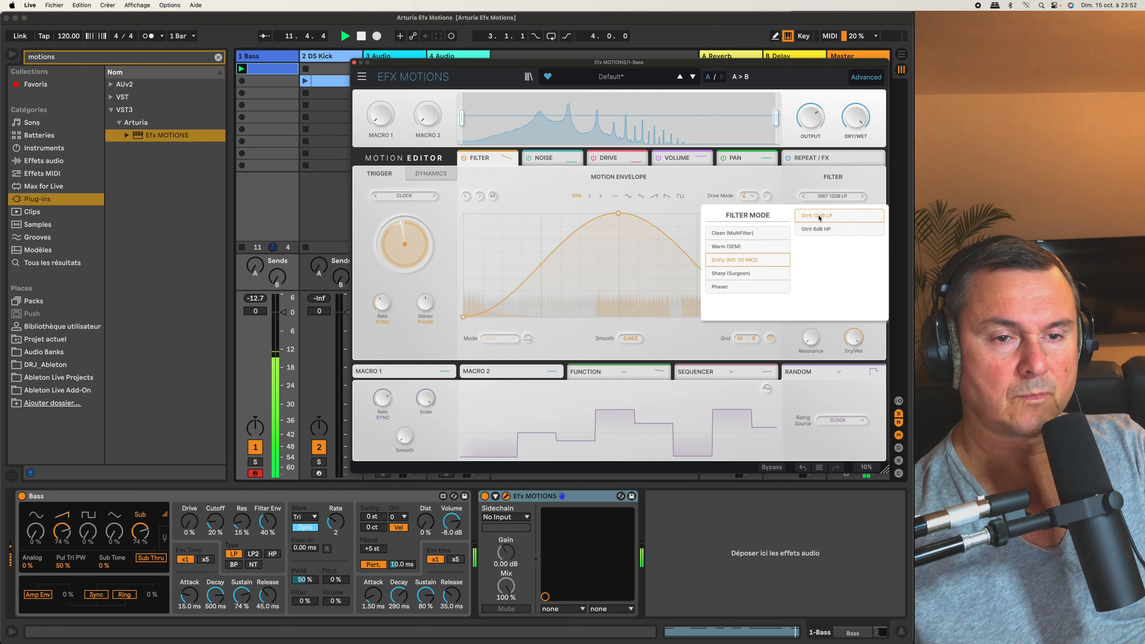
Audition the Sharp (Surgeon) filter in Surgeon LP mode, then stop playback.
{"action": "mouse_move", "coordinate": [743, 272]}
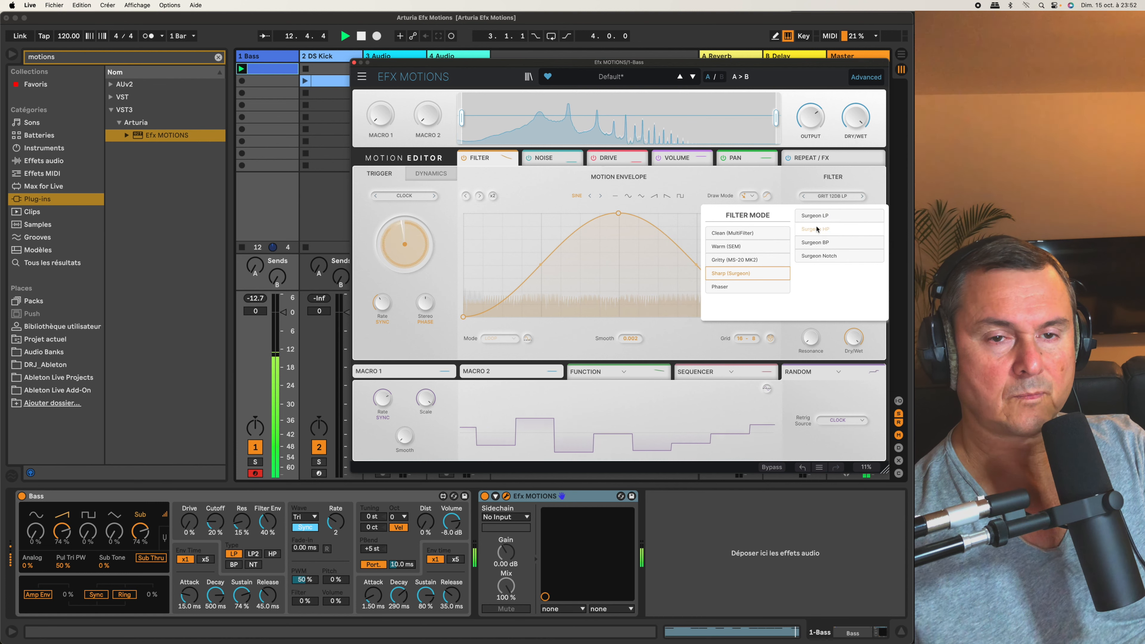
{"action": "left_click", "coordinate": [815, 216]}
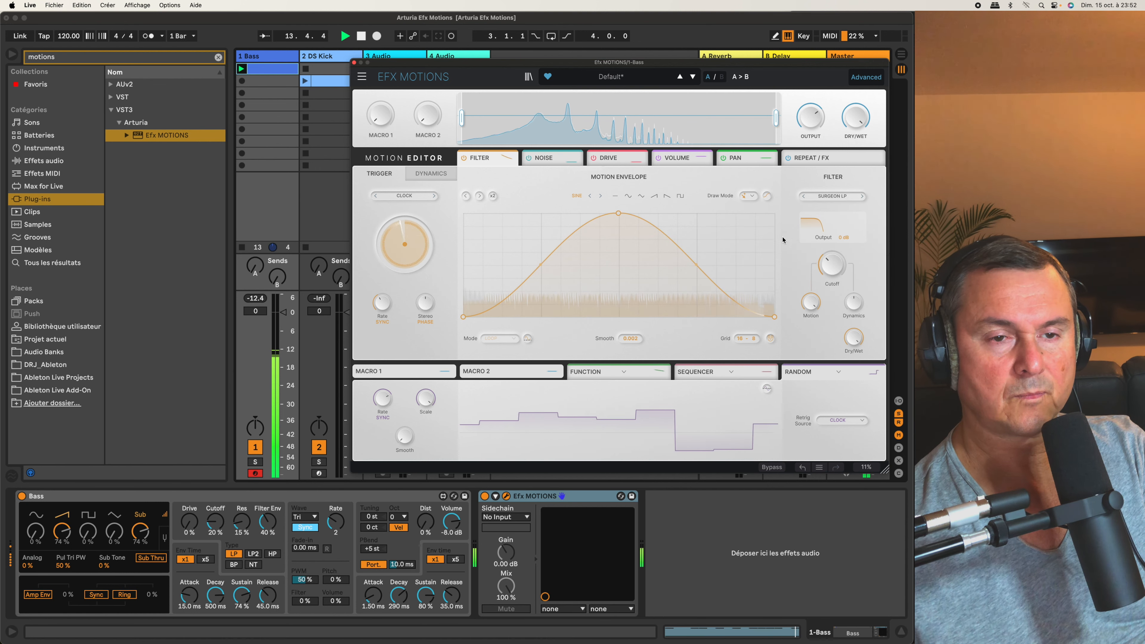
{"action": "key", "text": "space"}
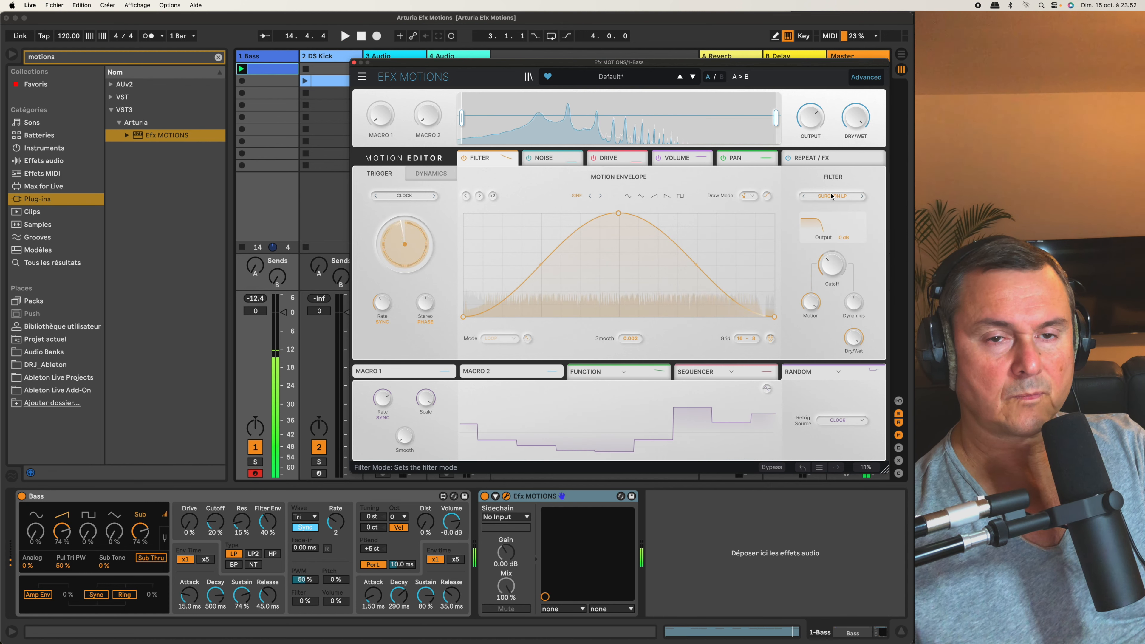
Set the Filter module's mode to Warm 12dB LP.
{"action": "left_click", "coordinate": [831, 196]}
{"action": "mouse_move", "coordinate": [742, 251]}
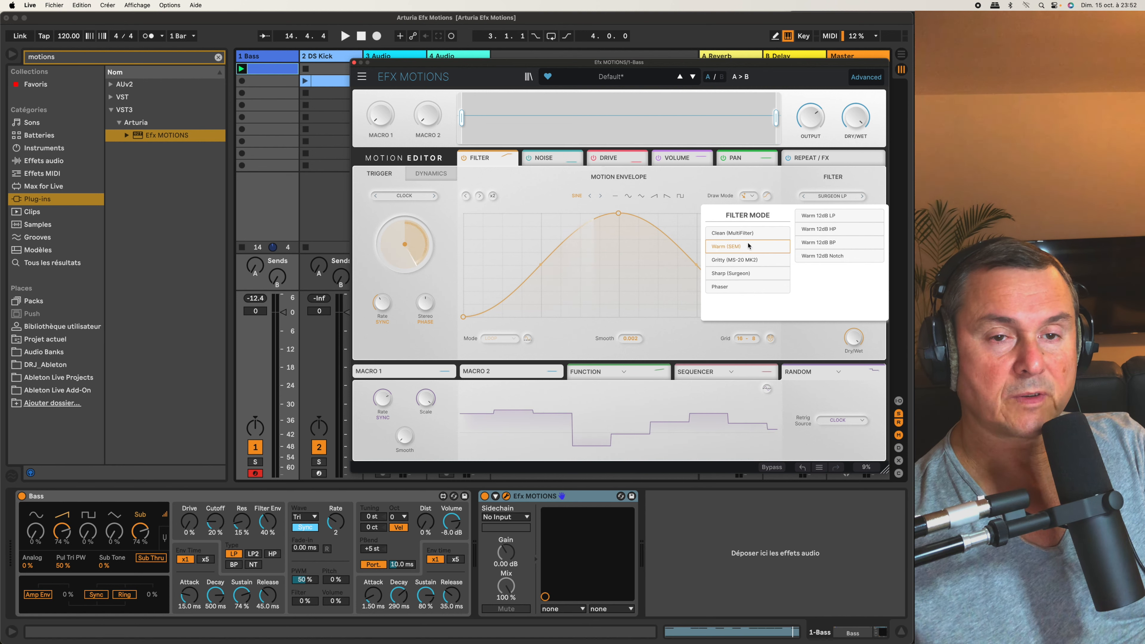
{"action": "left_click", "coordinate": [820, 216]}
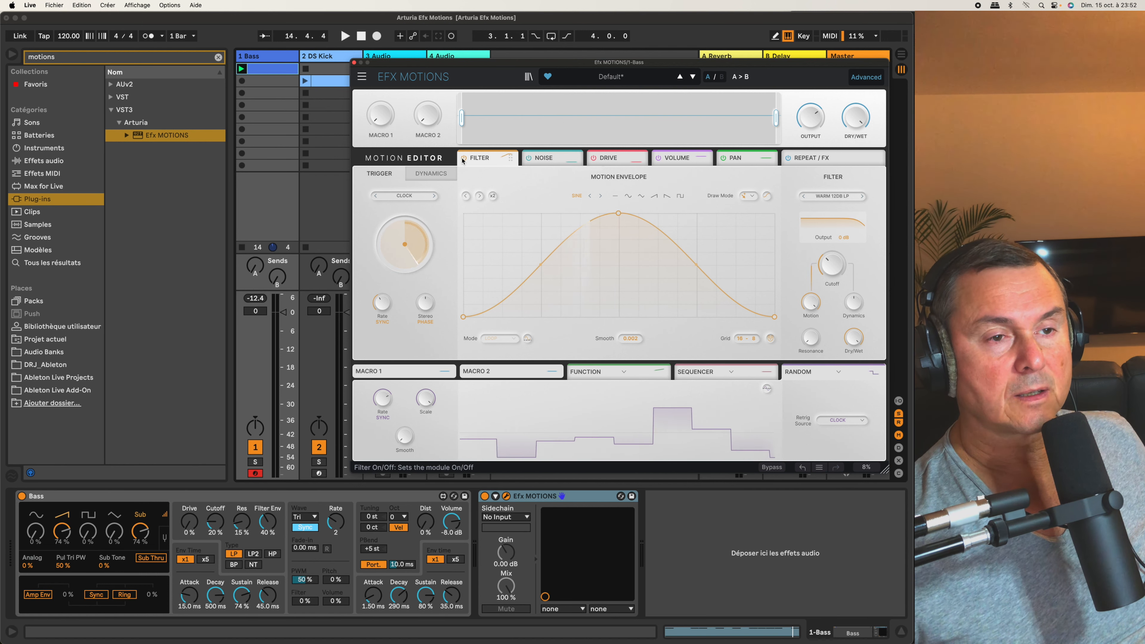
Switch the Filter module off and Noise on, and apply the sine shape to the Noise motion envelope.
{"action": "left_click", "coordinate": [465, 160]}
{"action": "left_click", "coordinate": [531, 161]}
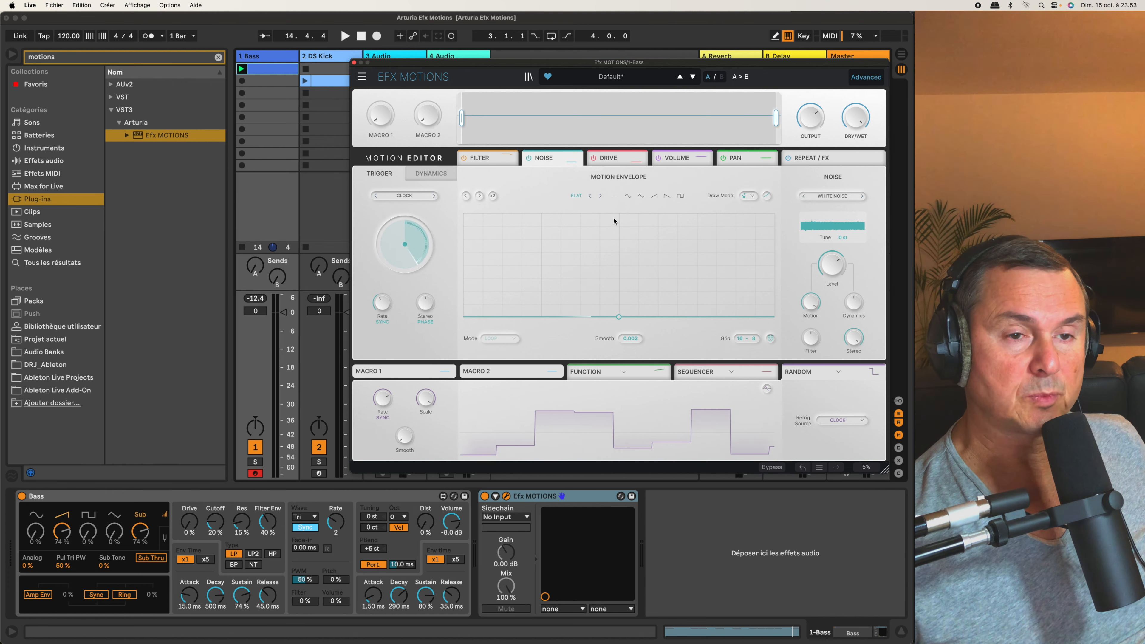
{"action": "left_click", "coordinate": [628, 195]}
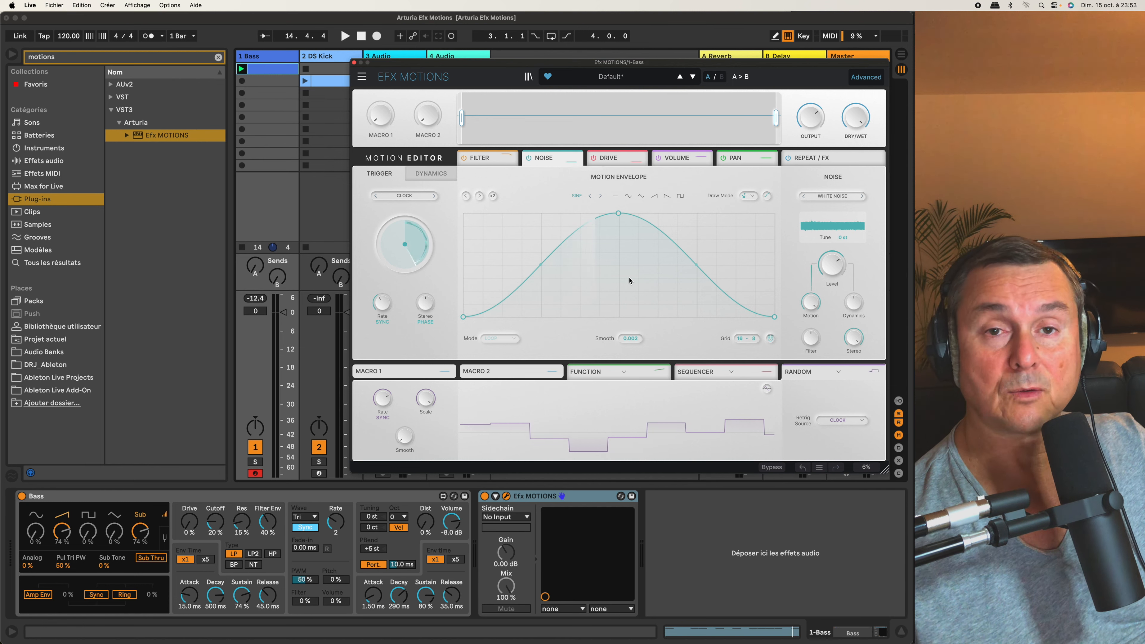
Play the bass with the noise, lower the Noise level, and stop playback.
{"action": "key", "text": "space"}
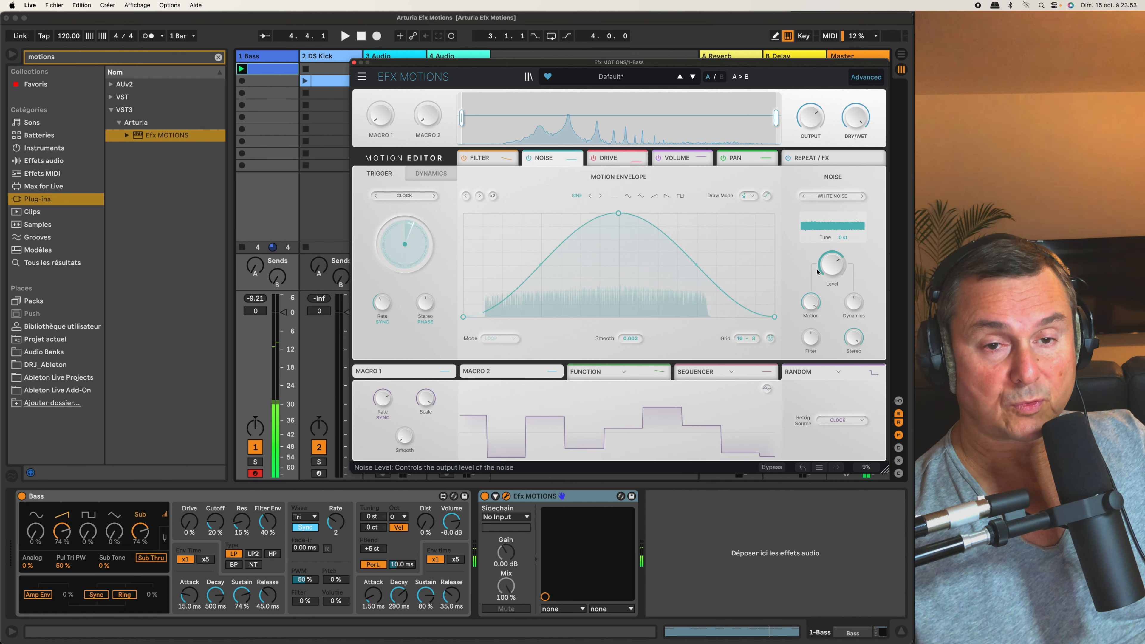
{"action": "mouse_move", "coordinate": [831, 265]}
{"action": "left_mouse_down"}
{"action": "mouse_move", "coordinate": [830, 382]}
{"action": "mouse_move", "coordinate": [835, 269]}
{"action": "left_mouse_up"}
{"action": "key", "text": "space"}
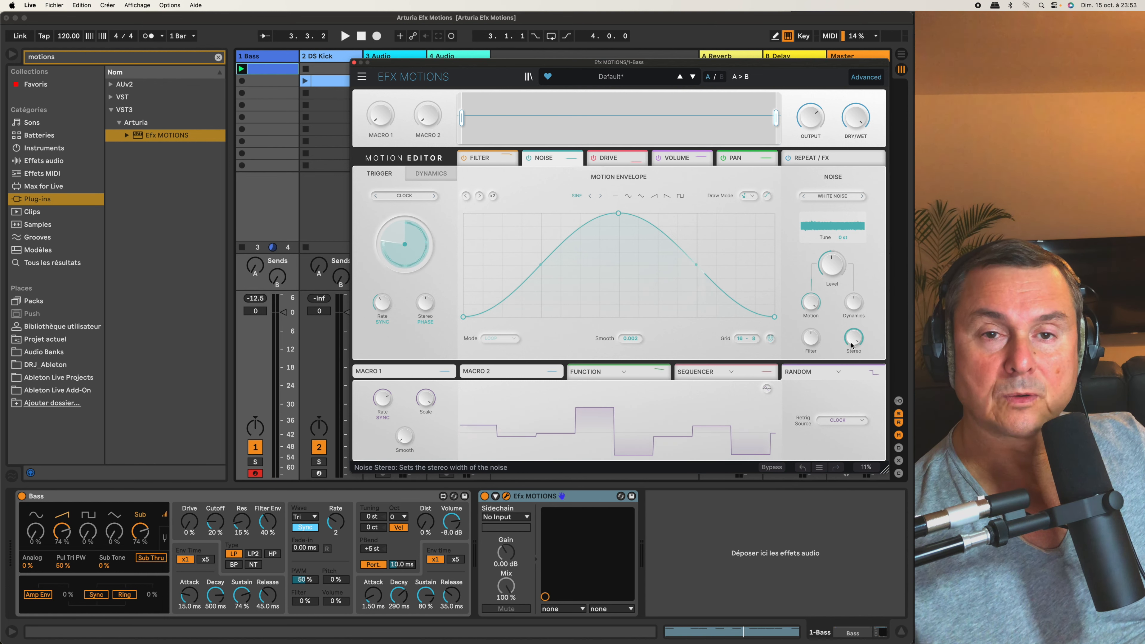
Check the Noise module's Stereo amount and play the bass briefly to hear the noise's width.
{"action": "mouse_move", "coordinate": [852, 345]}
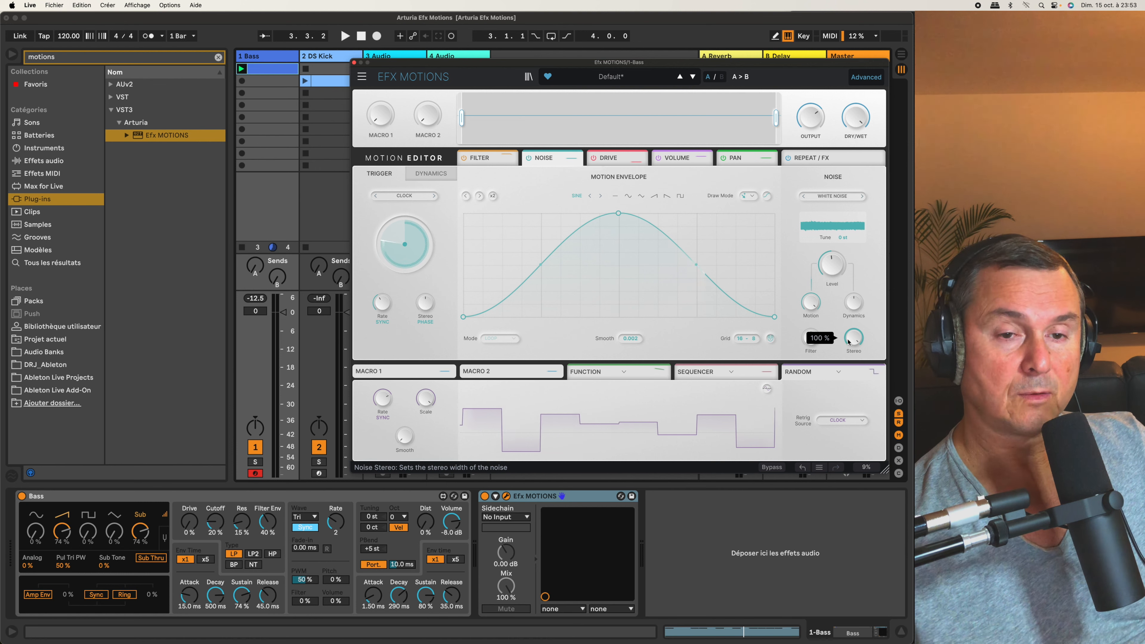
{"action": "key", "text": "space"}
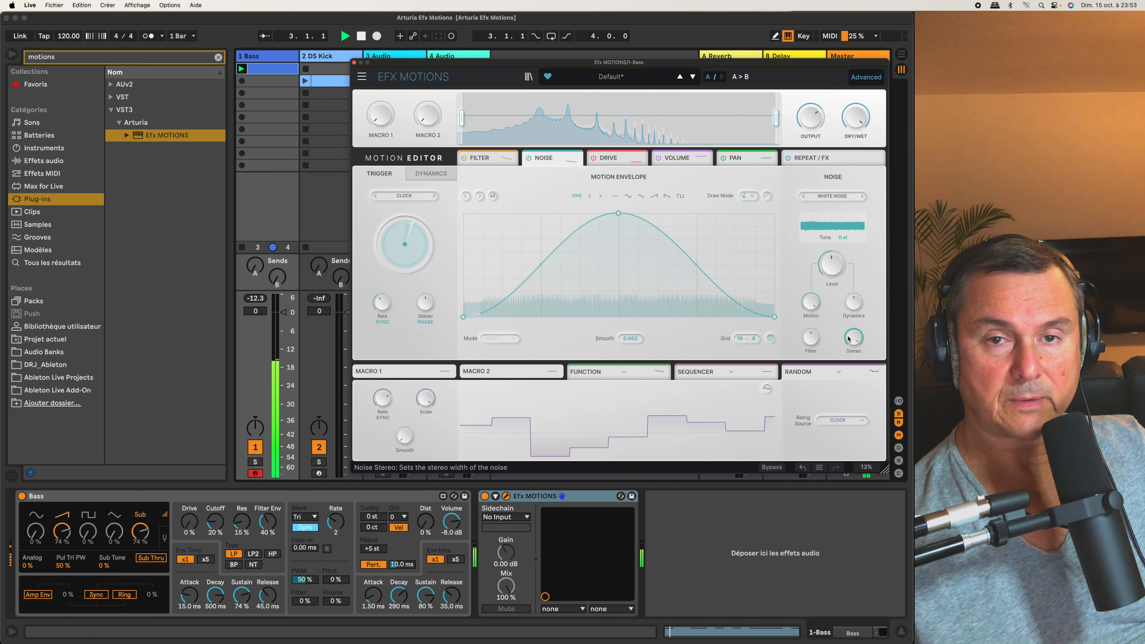
{"action": "key", "text": "space"}
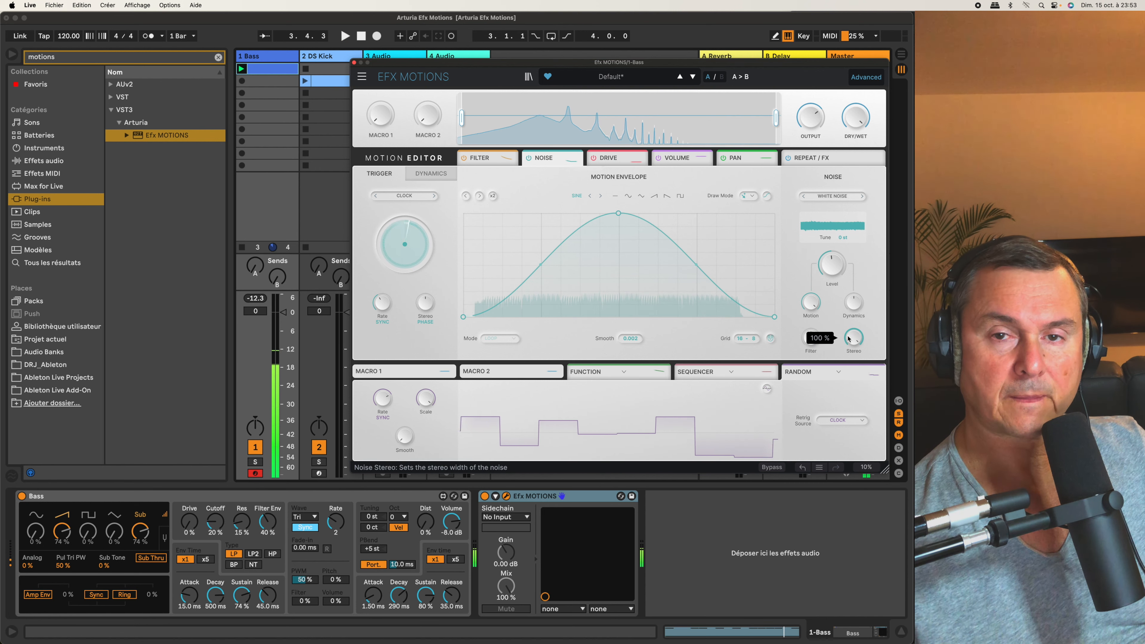
Try the Noise module's Filter control during playback, reset it to 0.00 %, and stop playback.
{"action": "mouse_move", "coordinate": [812, 341]}
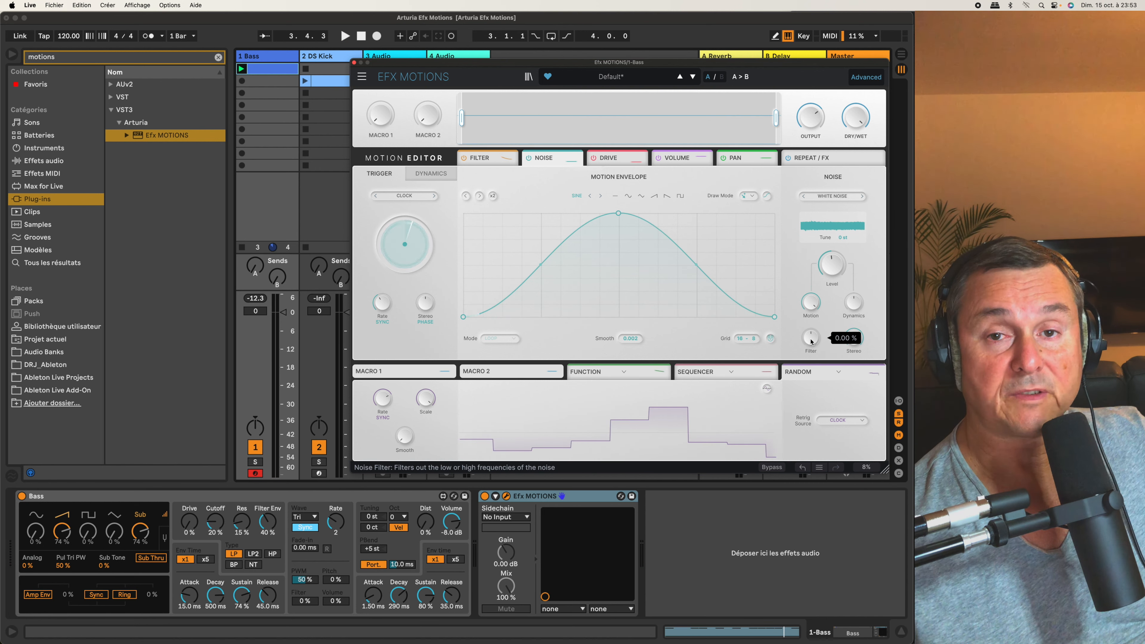
{"action": "mouse_move", "coordinate": [810, 338]}
{"action": "left_mouse_down"}
{"action": "mouse_move", "coordinate": [810, 374]}
{"action": "mouse_move", "coordinate": [810, 267]}
{"action": "mouse_move", "coordinate": [809, 348]}
{"action": "left_mouse_up"}
{"action": "key", "text": "space"}
{"action": "double_click", "coordinate": [809, 343]}
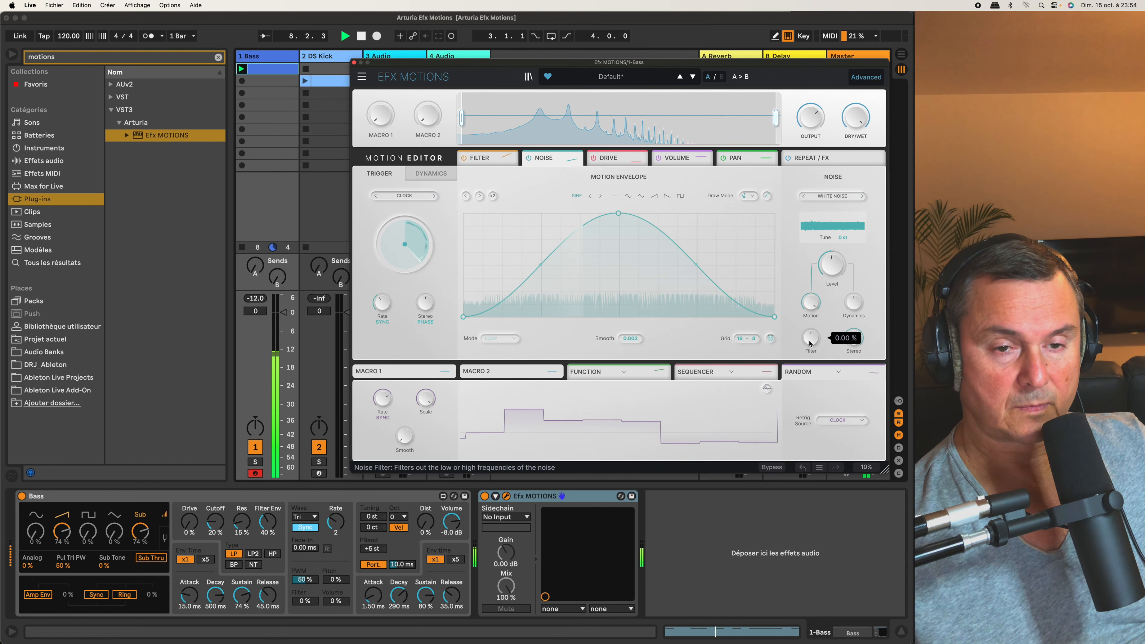
{"action": "key", "text": "space"}
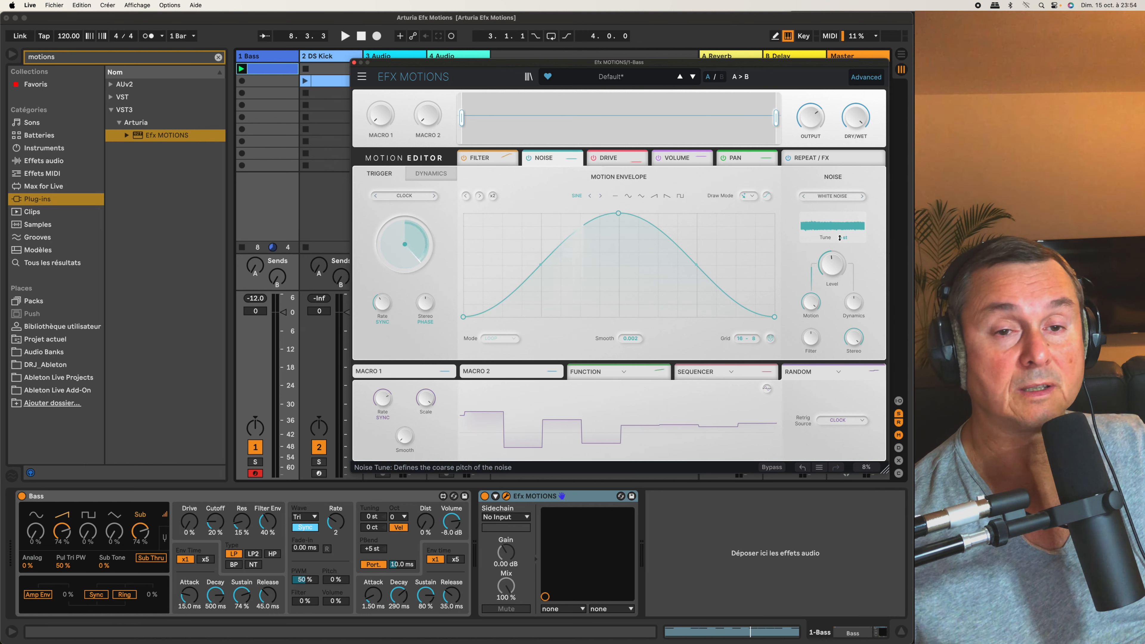
Lower the Noise Tune to about -38 st during playback, return it to 0 st, and stop playback.
{"action": "key", "text": "space"}
{"action": "left_click_drag", "start_coordinate": [841, 240], "coordinate": [842, 271]}
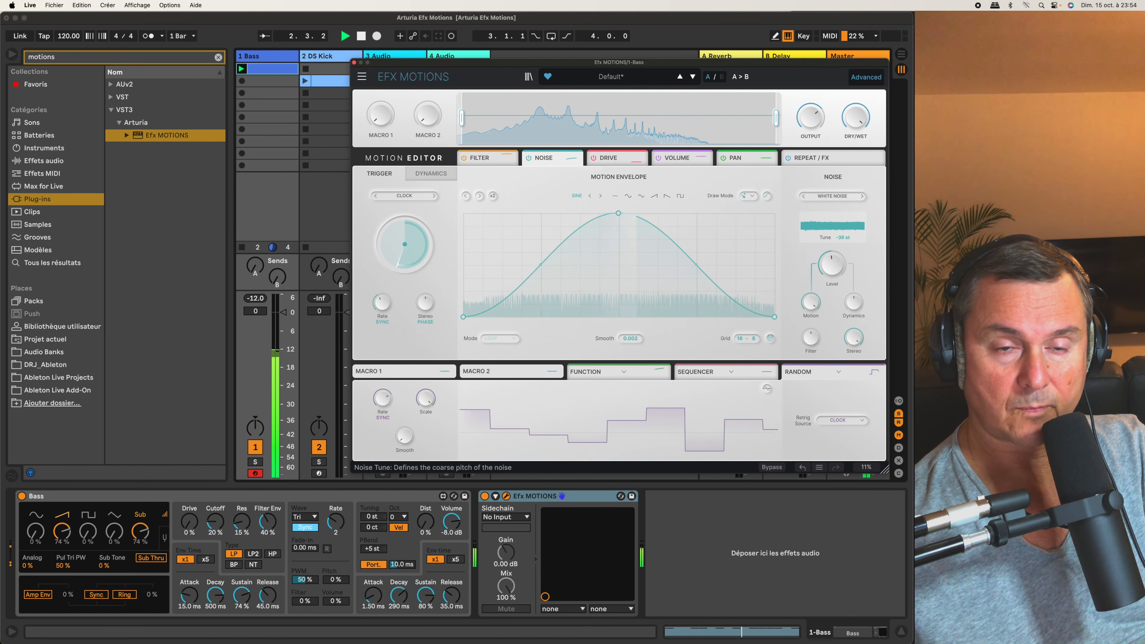
{"action": "left_click_drag", "start_coordinate": [841, 238], "coordinate": [842, 235]}
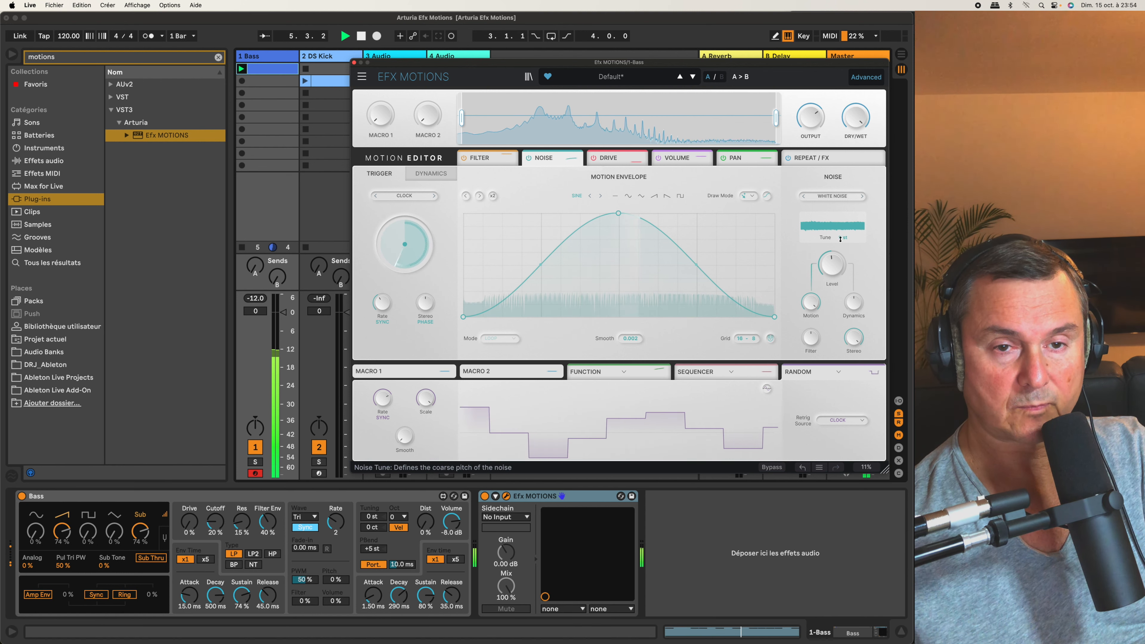
{"action": "key", "text": "space"}
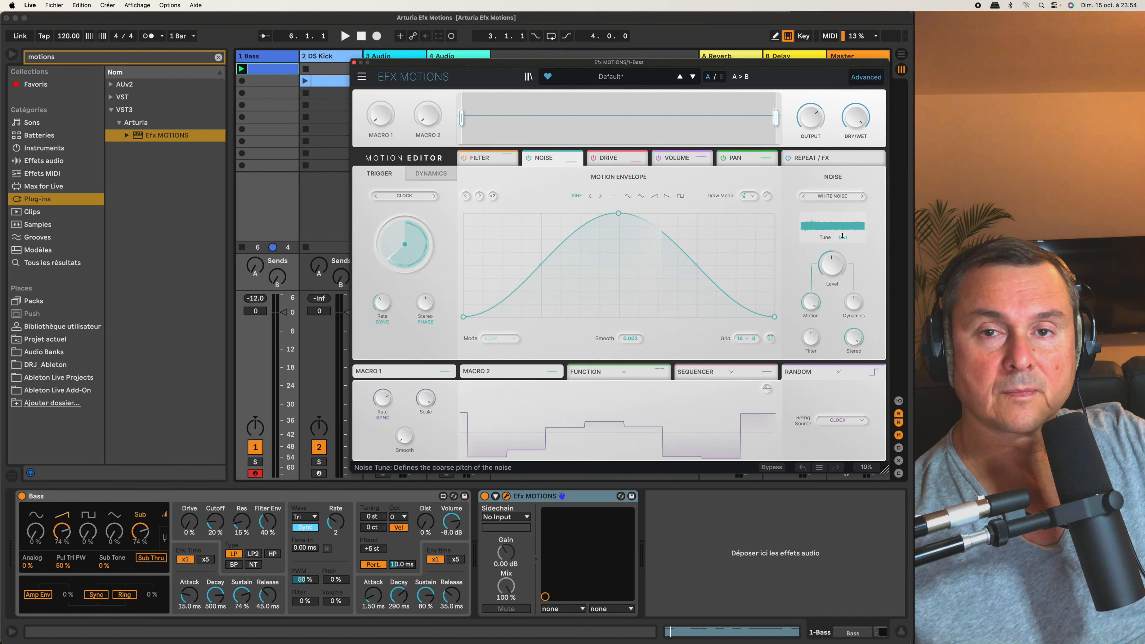
Browse the Atmospheric noise category, try AM Ring, and load Dark Howl as the noise sample.
{"action": "left_click", "coordinate": [832, 196]}
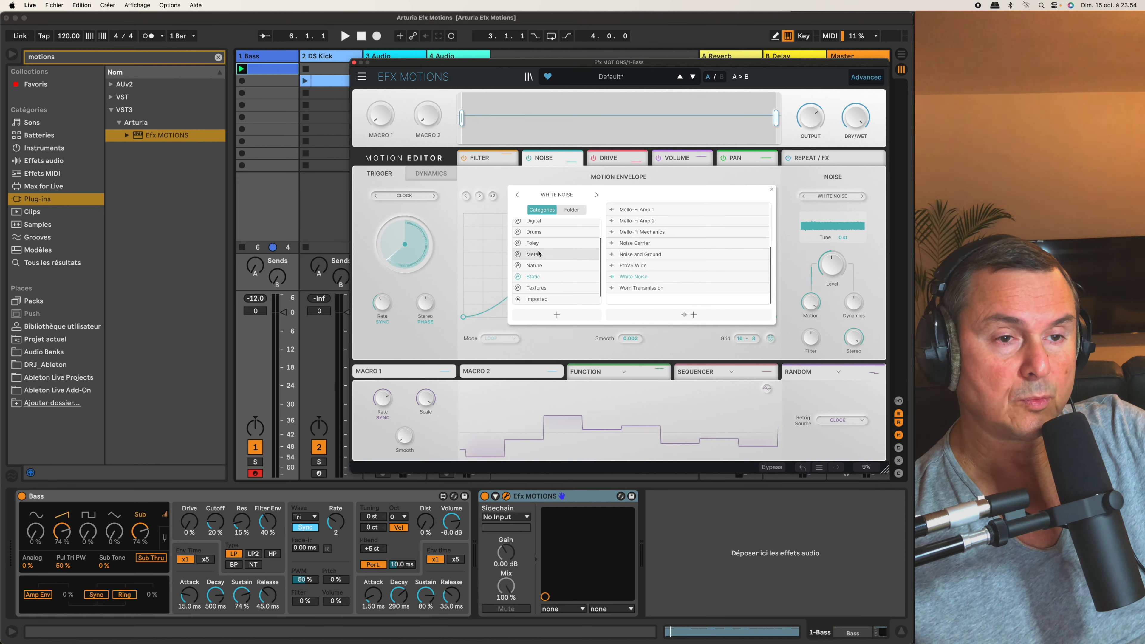
{"action": "scroll", "coordinate": [545, 248], "scroll_direction": "up", "scroll_amount": 3}
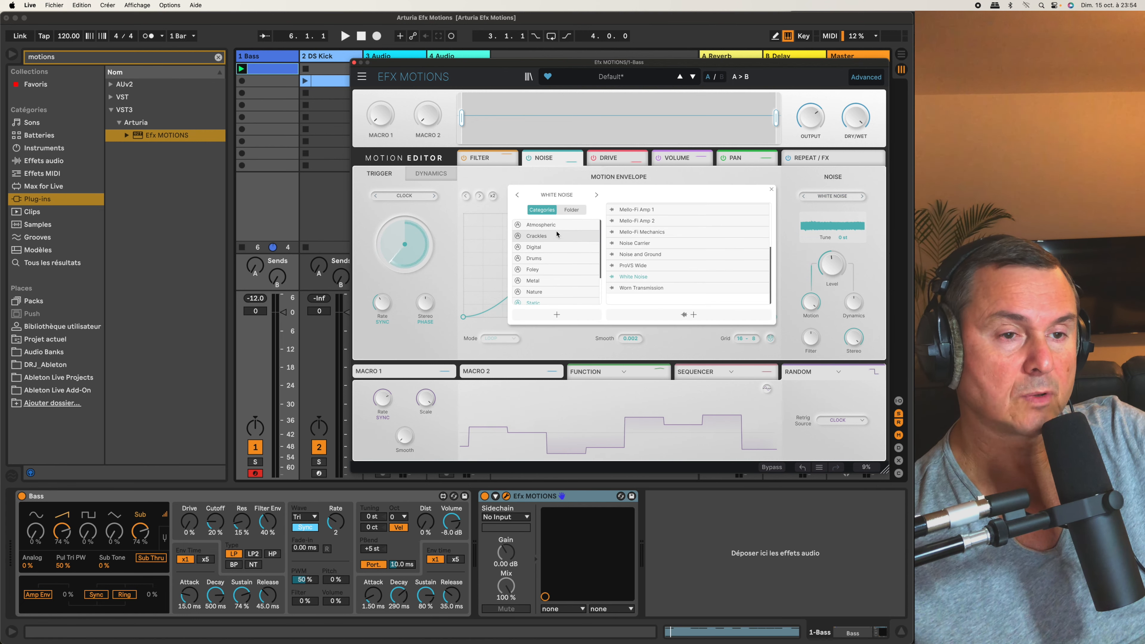
{"action": "left_click", "coordinate": [545, 225]}
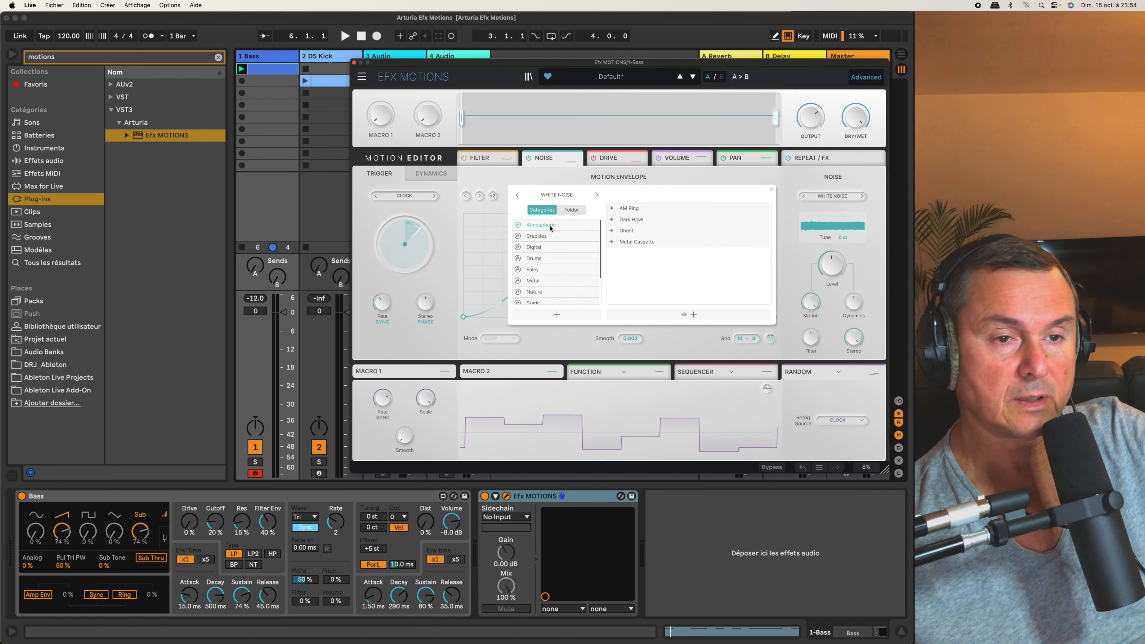
{"action": "left_click", "coordinate": [631, 210]}
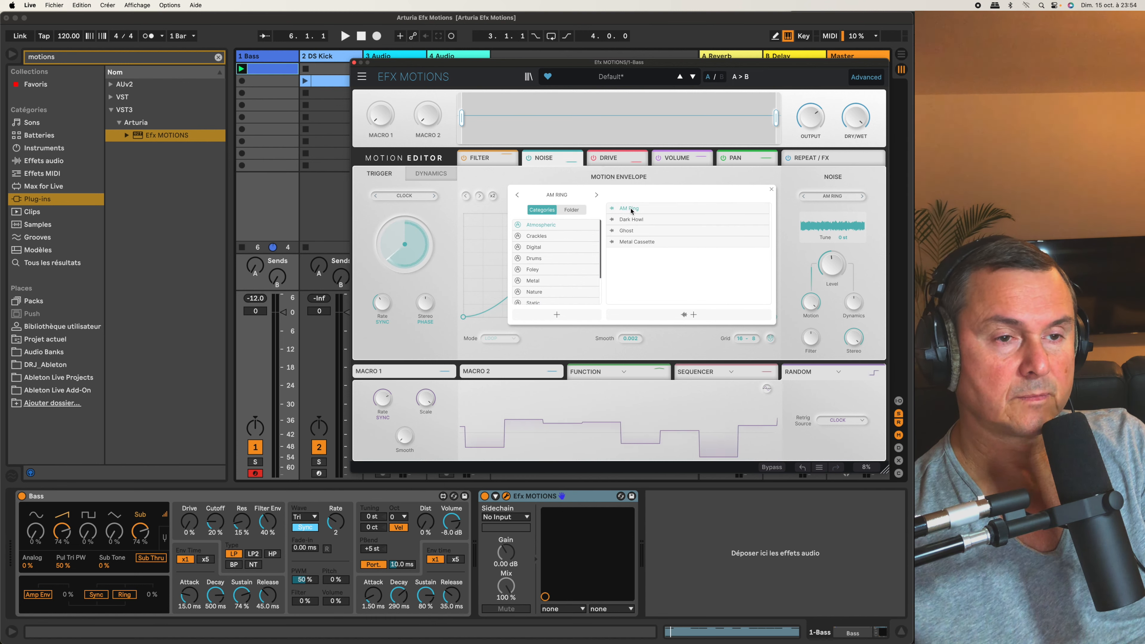
{"action": "left_click", "coordinate": [631, 219]}
{"action": "left_click", "coordinate": [771, 189]}
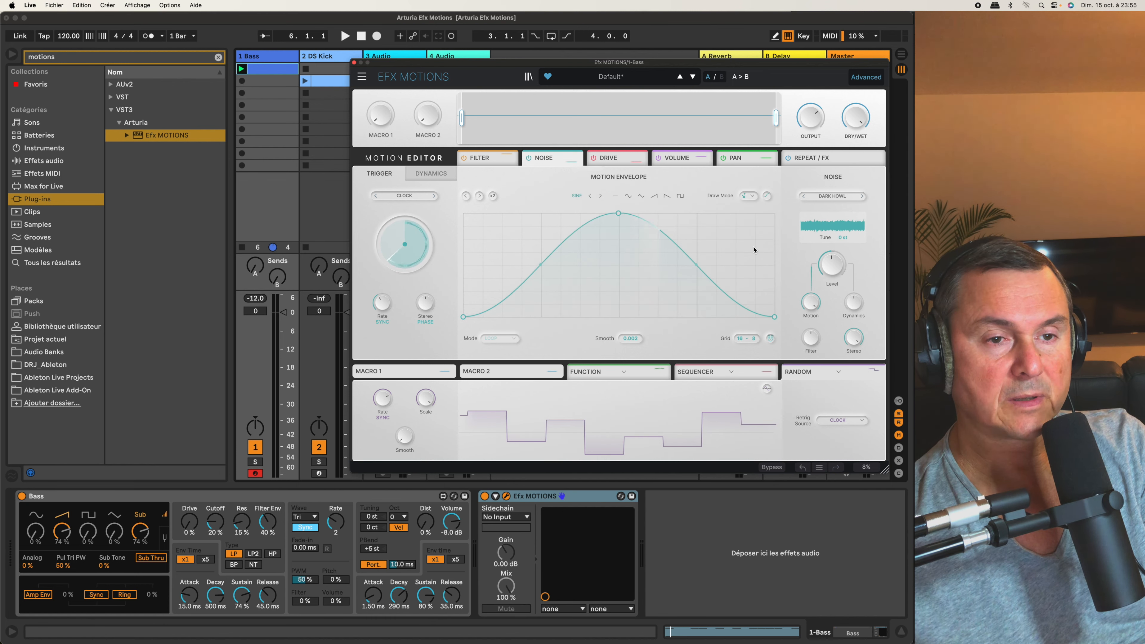
Start playback and change the noise sample to Ghost from the Atmospheric category.
{"action": "key", "text": "space"}
{"action": "left_click", "coordinate": [837, 199]}
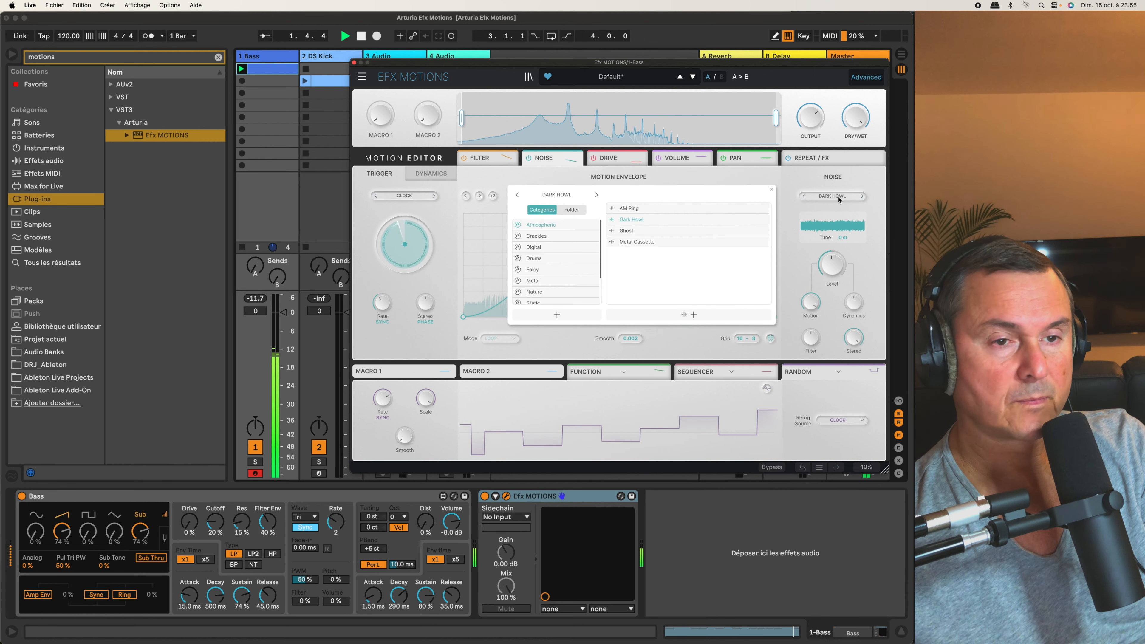
{"action": "left_click", "coordinate": [636, 230]}
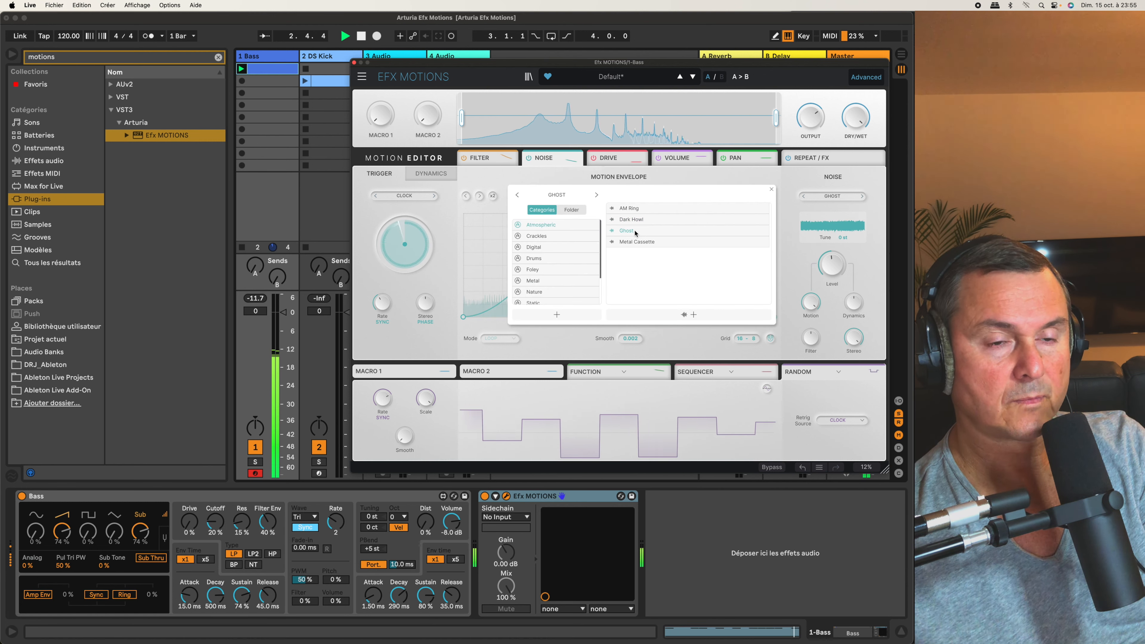
Audition Metal Cassette, then 1963, Alien Insects, Bubble Wrap, Electric Chorused and Fake Vinyl Crackles from the Crackles category as noise samples.
{"action": "left_click", "coordinate": [636, 242]}
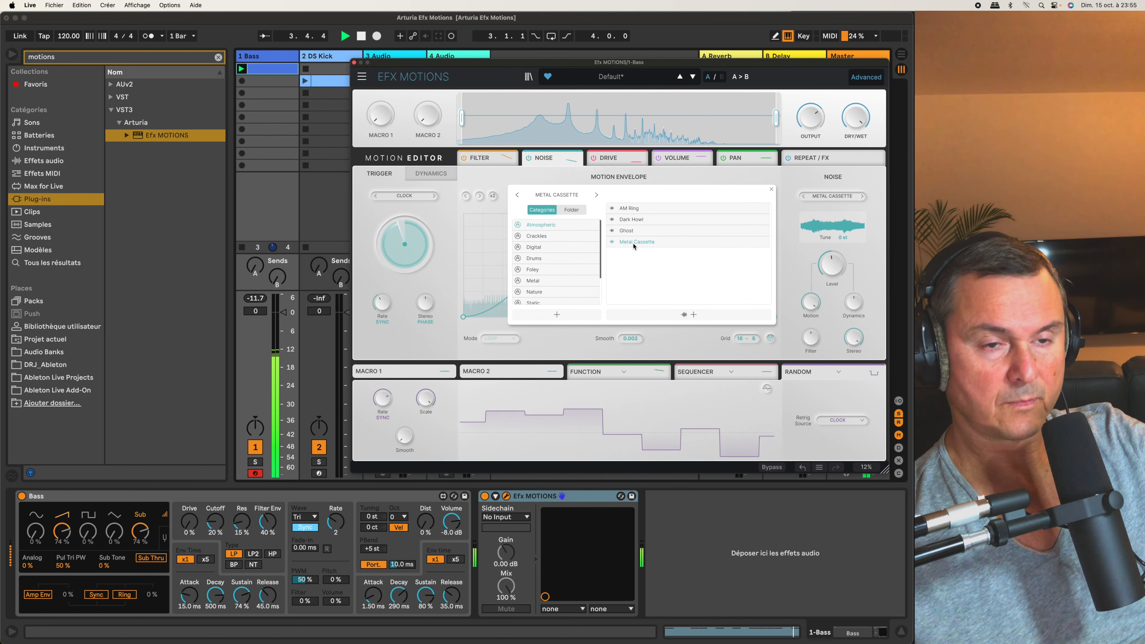
{"action": "left_click", "coordinate": [536, 236]}
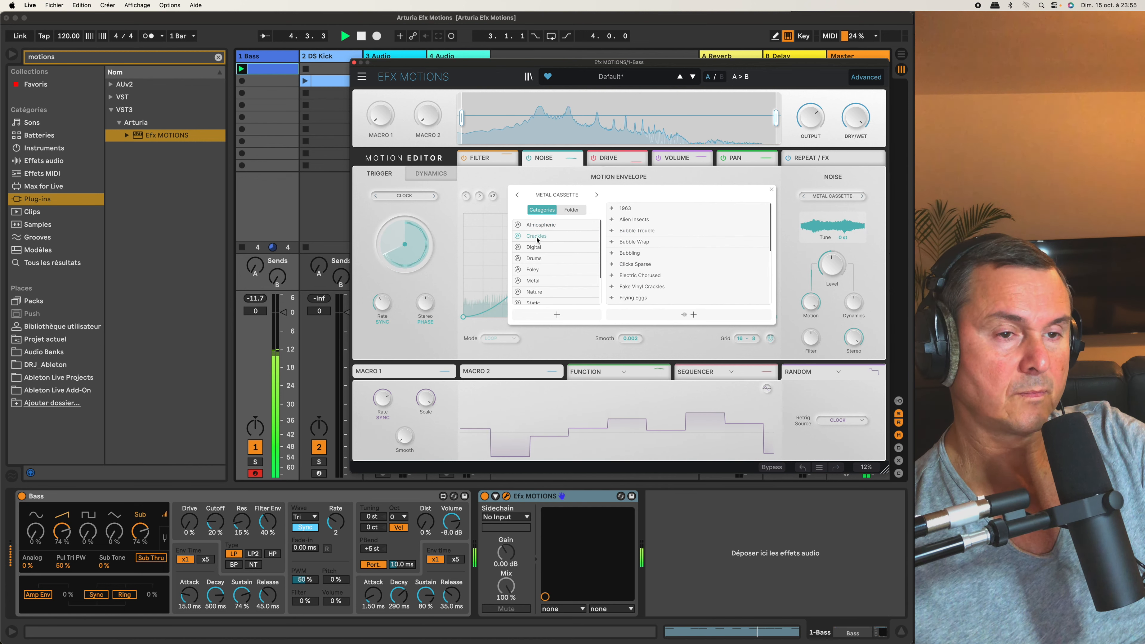
{"action": "left_click", "coordinate": [630, 208]}
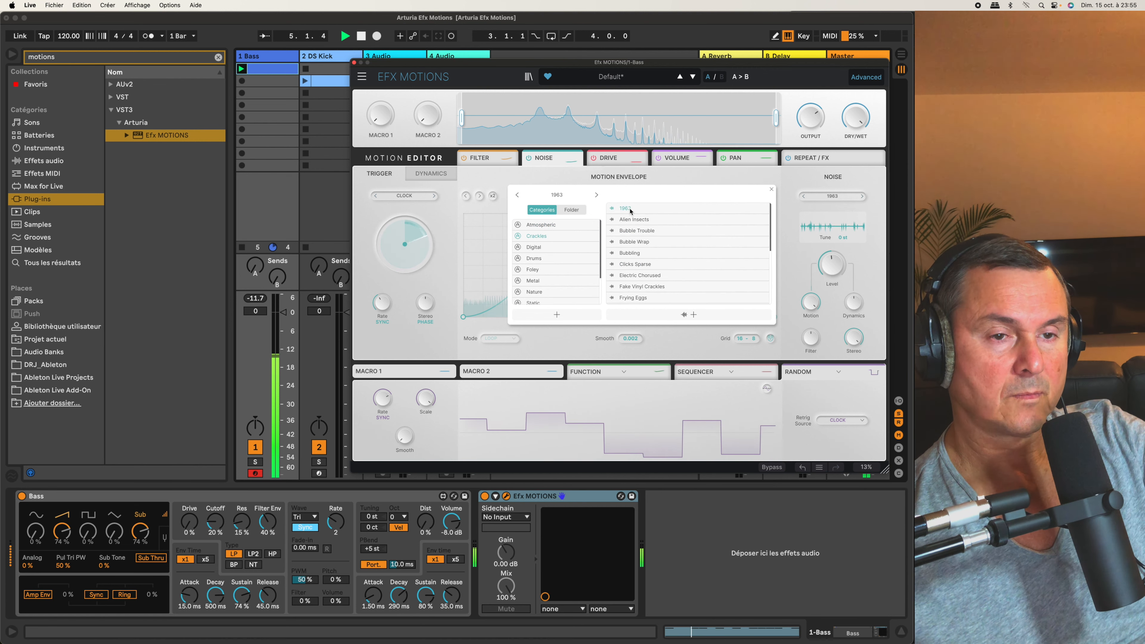
{"action": "left_click", "coordinate": [648, 219]}
{"action": "left_click", "coordinate": [651, 244]}
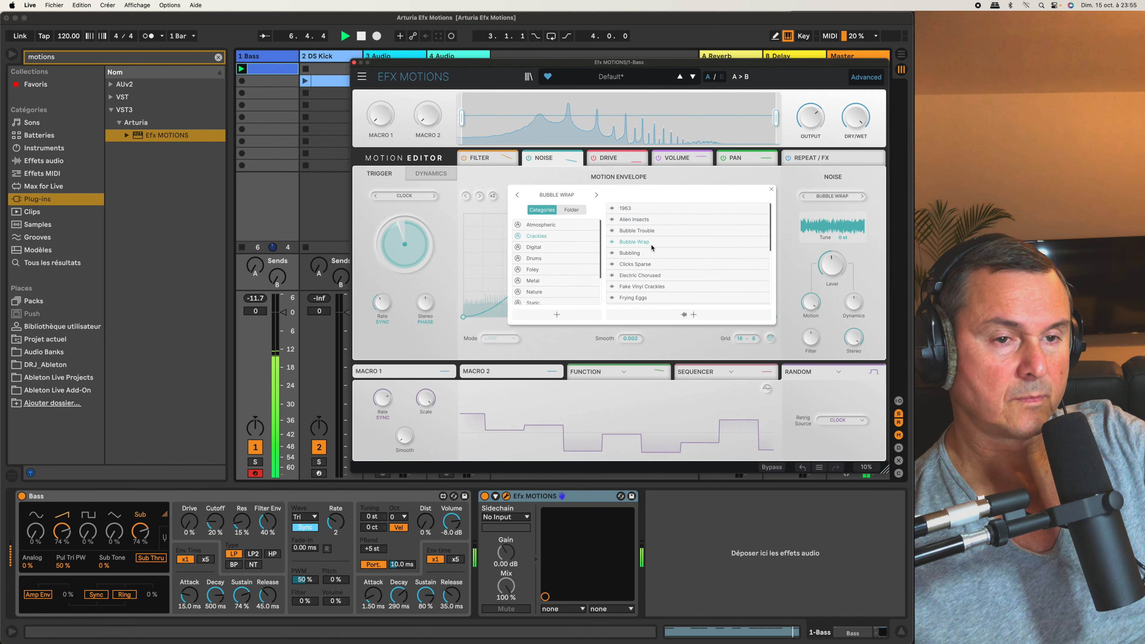
{"action": "left_click", "coordinate": [655, 276]}
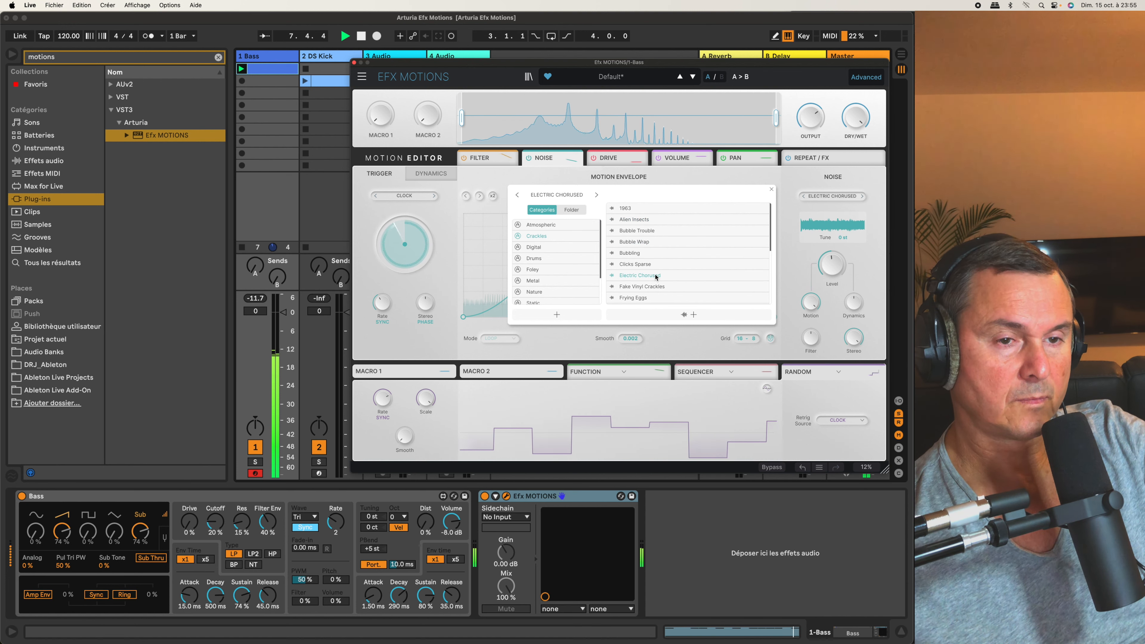
{"action": "left_click", "coordinate": [658, 287]}
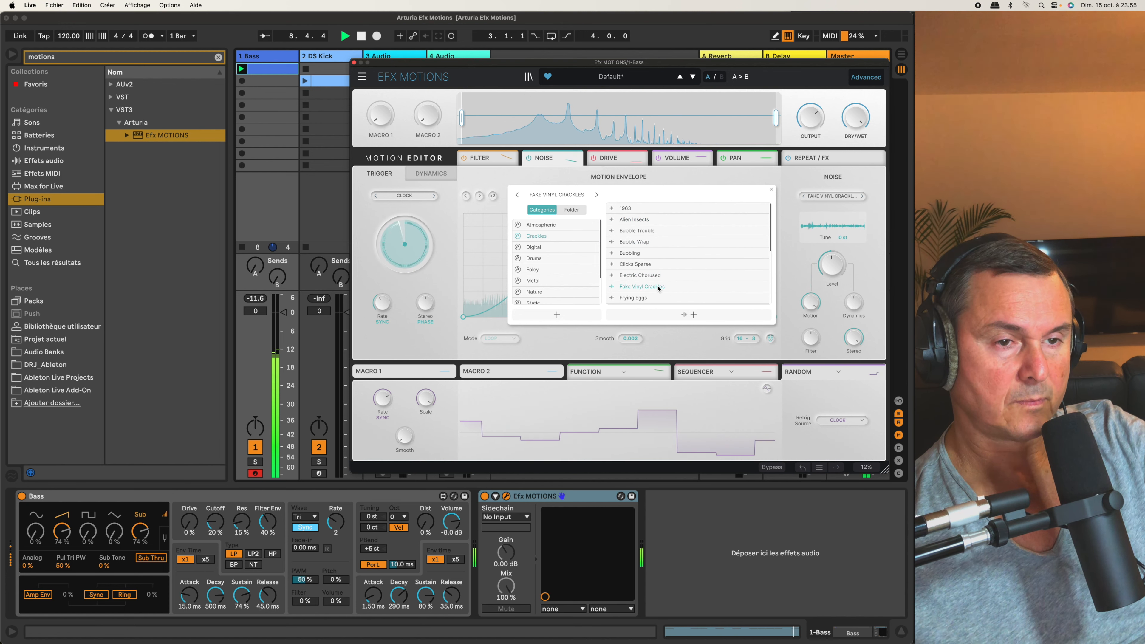
Audition Aliasing Artefacts and Bleep Bop 1 from the Digital category as noise samples.
{"action": "left_click", "coordinate": [541, 248]}
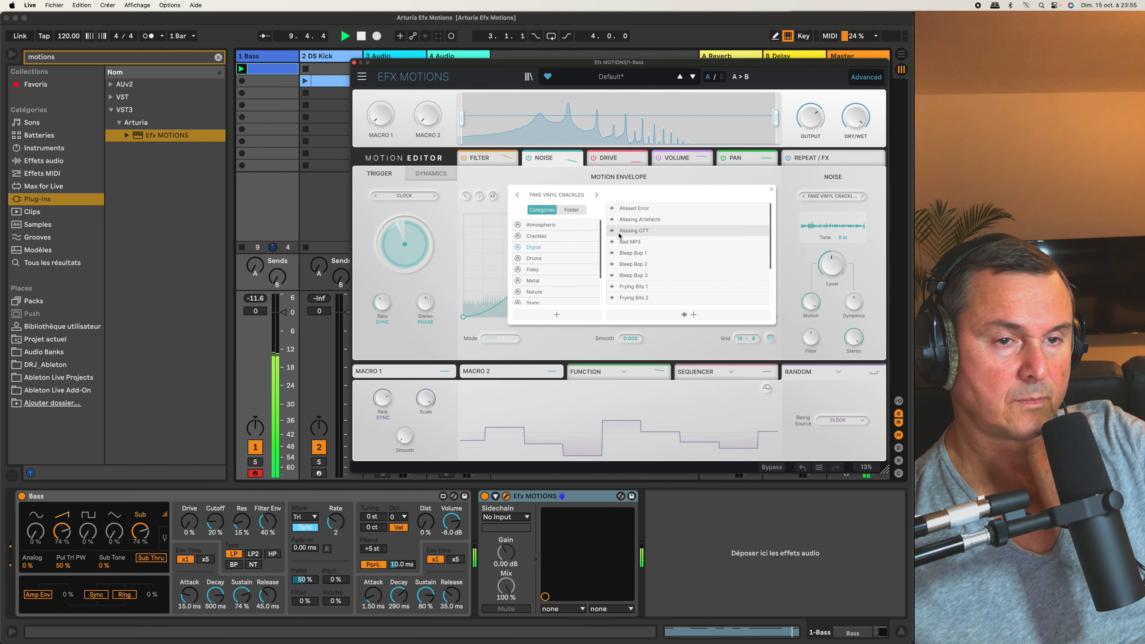
{"action": "left_click", "coordinate": [639, 219]}
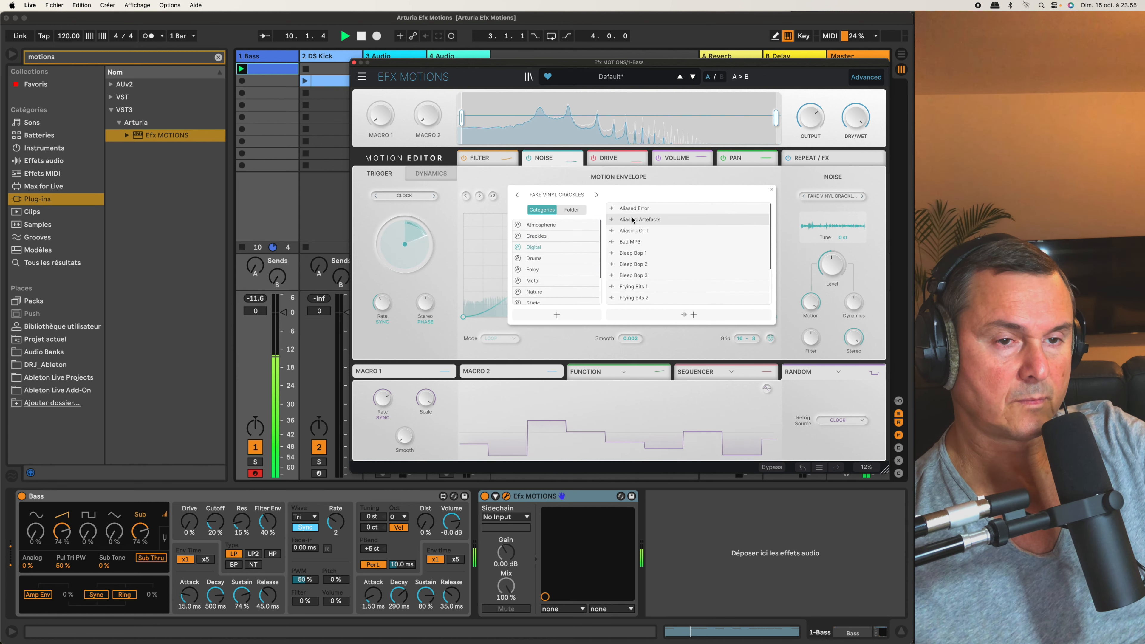
{"action": "left_click", "coordinate": [639, 254]}
Audition Cowbell 808, Hat 808, Ride 909, Hat 909 Granular and Snare 808 from the Drums category as noise samples.
{"action": "left_click", "coordinate": [533, 257]}
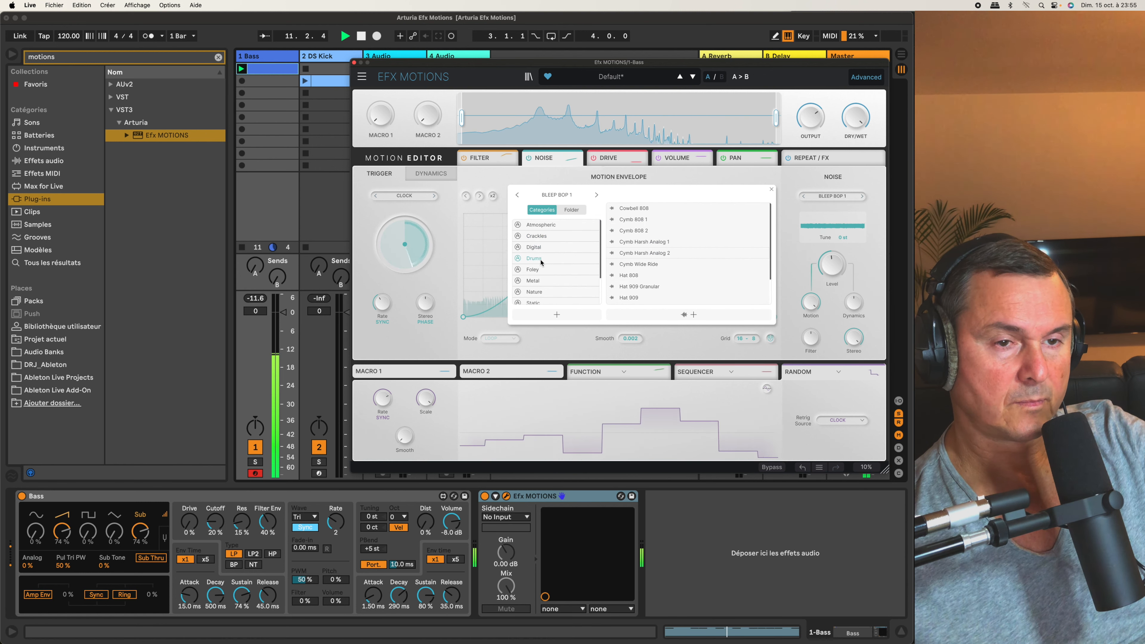
{"action": "left_click", "coordinate": [630, 209]}
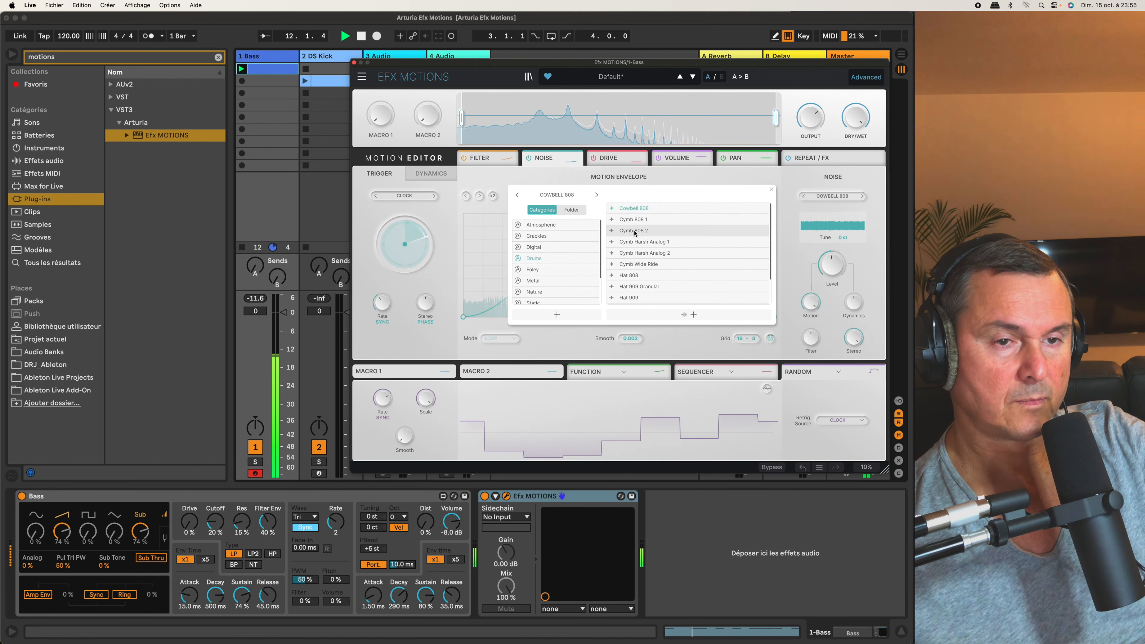
{"action": "left_click", "coordinate": [638, 276]}
{"action": "scroll", "coordinate": [641, 278], "scroll_direction": "down", "scroll_amount": 1}
{"action": "scroll", "coordinate": [641, 278], "scroll_direction": "down", "scroll_amount": 2}
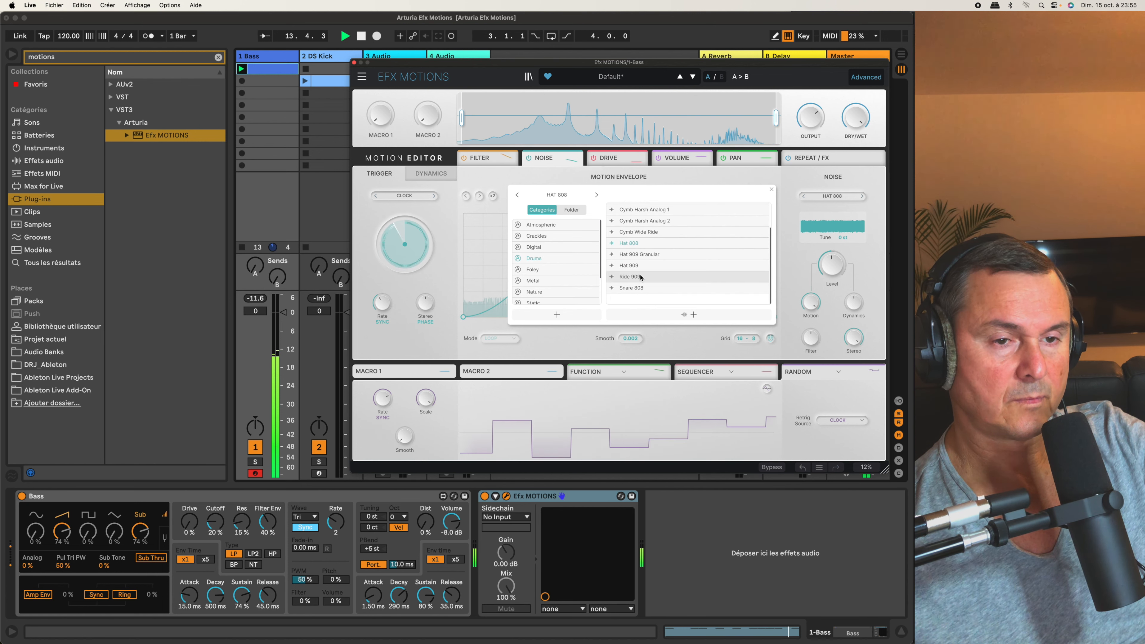
{"action": "left_click", "coordinate": [639, 276]}
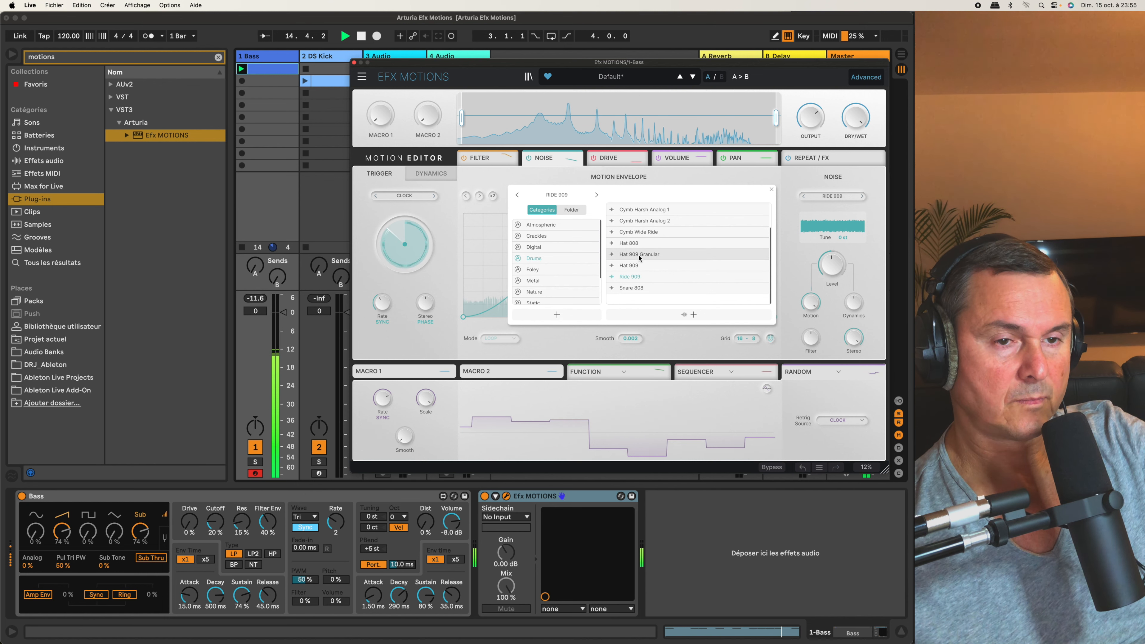
{"action": "left_click", "coordinate": [640, 255]}
{"action": "left_click", "coordinate": [635, 288]}
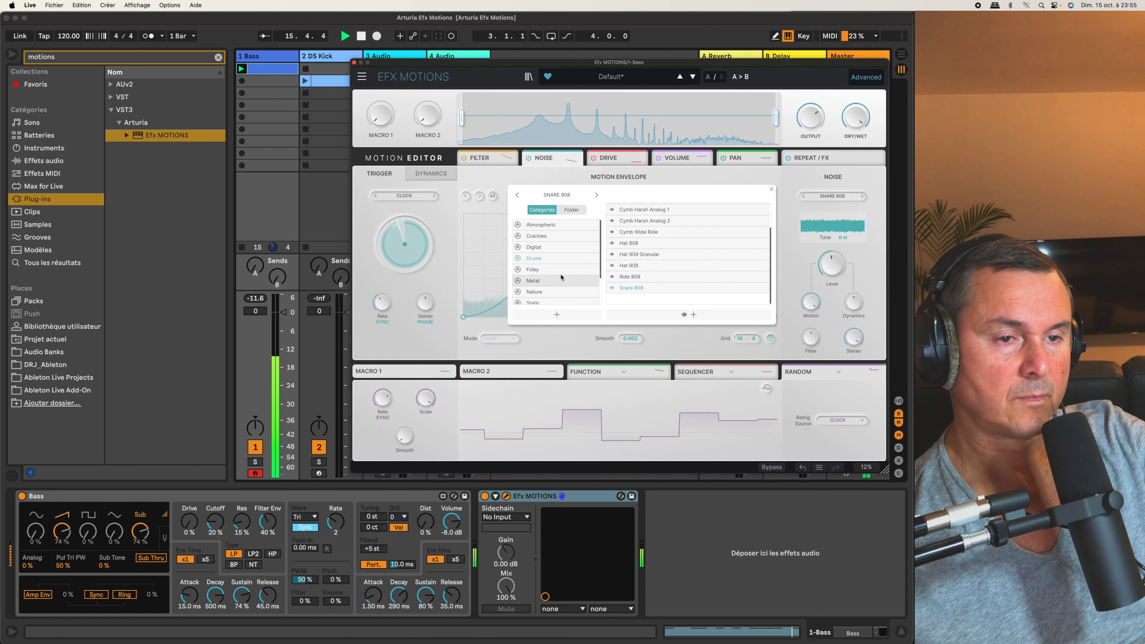
Audition Boiling Water, Computer Keyboard and Wooden Floor from the Foley category, plus Metal Flow from the Metal category.
{"action": "left_click", "coordinate": [532, 269]}
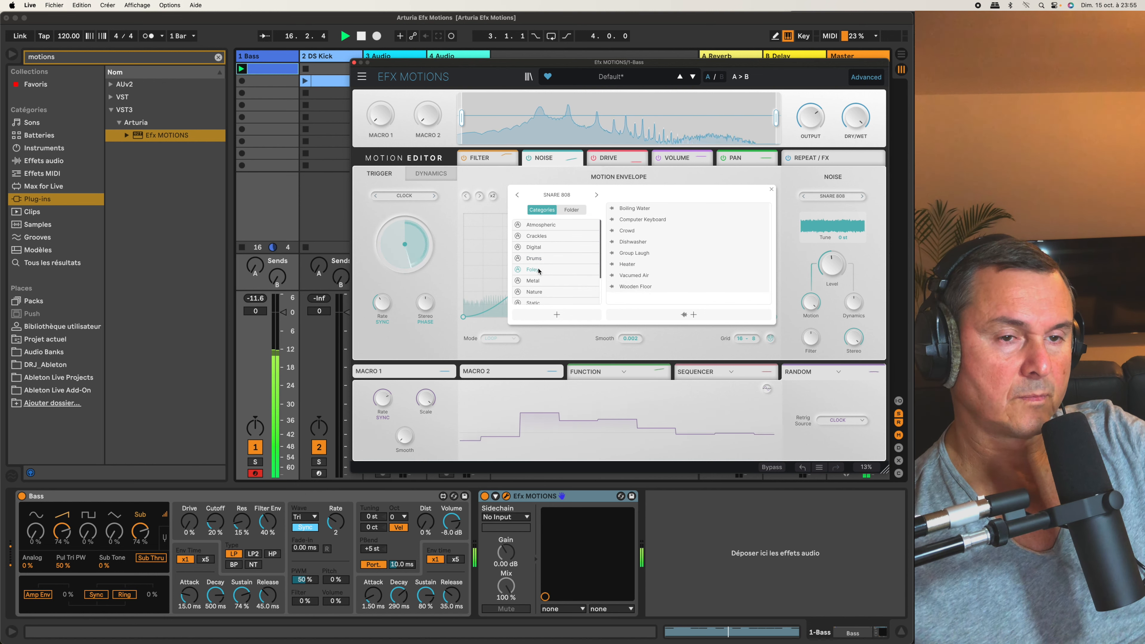
{"action": "left_click", "coordinate": [631, 208]}
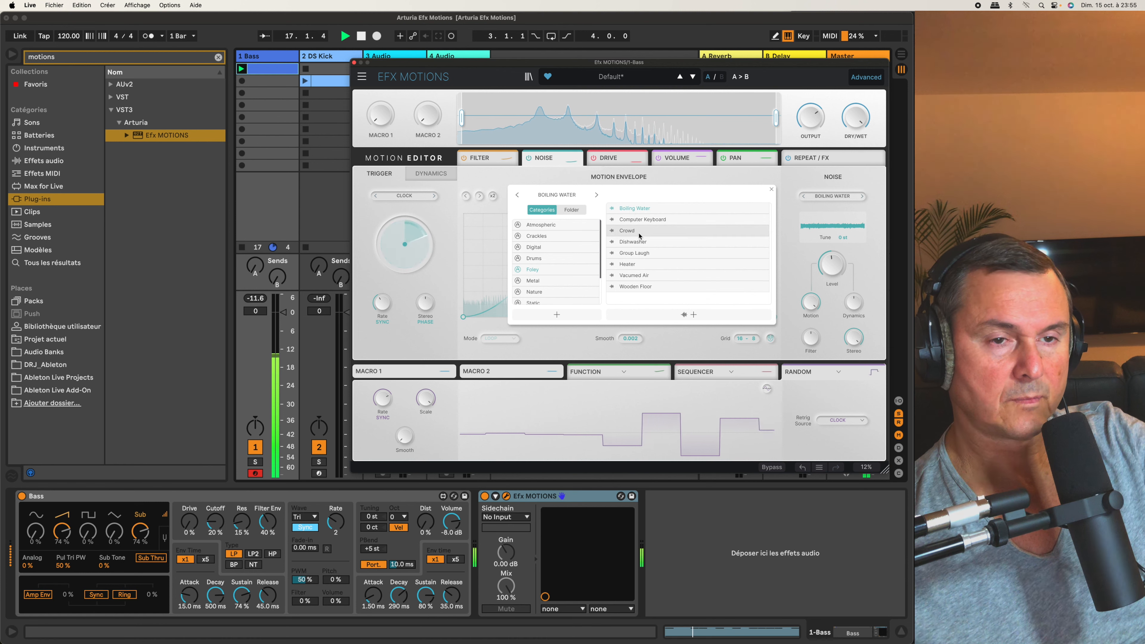
{"action": "left_click", "coordinate": [647, 221]}
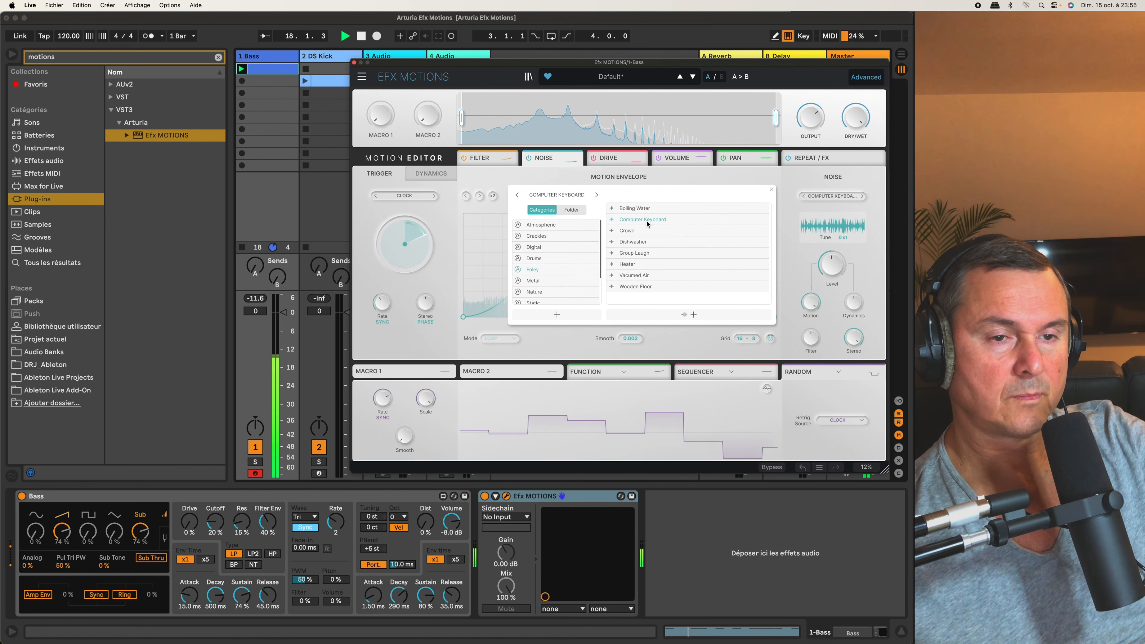
{"action": "left_click", "coordinate": [645, 289]}
{"action": "left_click", "coordinate": [538, 280]}
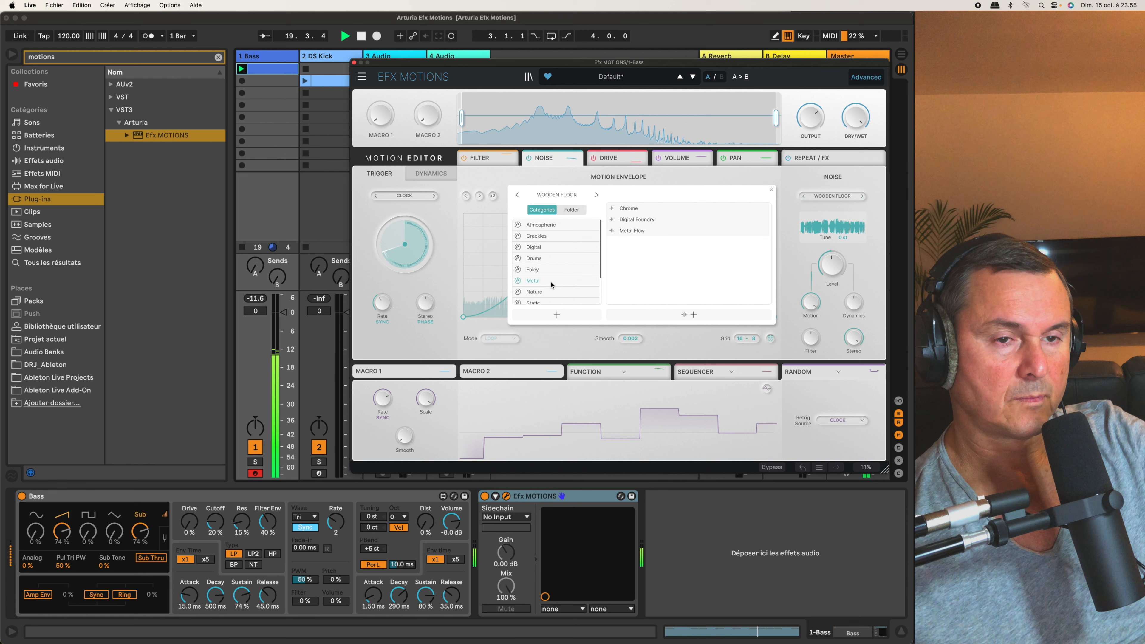
{"action": "left_click", "coordinate": [626, 231]}
Audition Birds, Birds Forest, Forest and Rain on Metal Roof 1 from the Nature category as noise samples.
{"action": "left_click", "coordinate": [534, 292]}
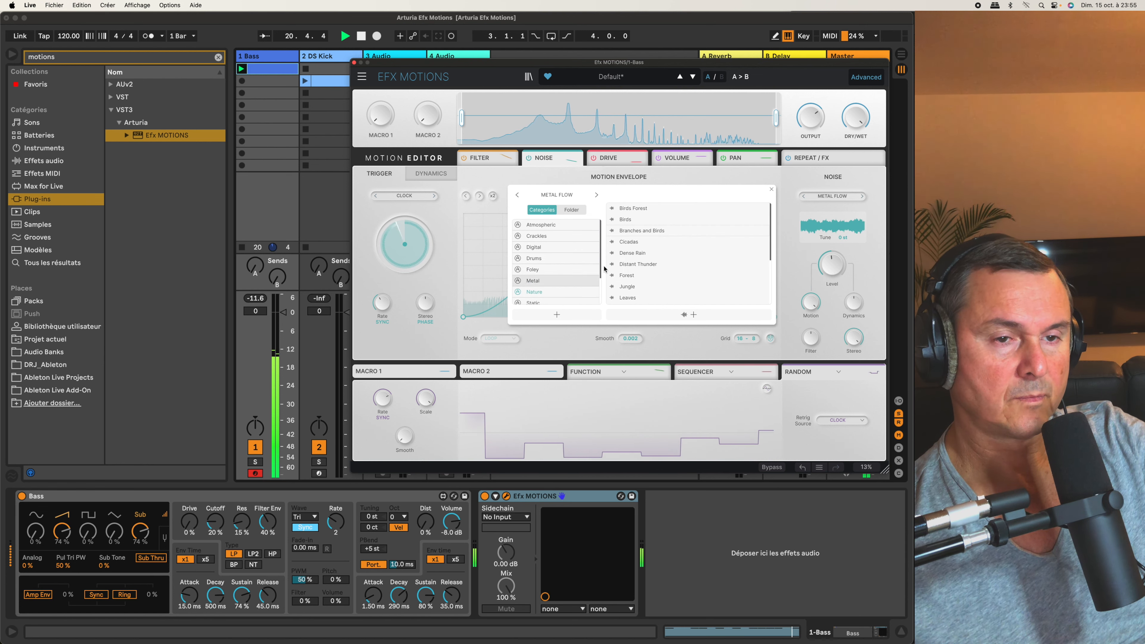
{"action": "left_click", "coordinate": [646, 219]}
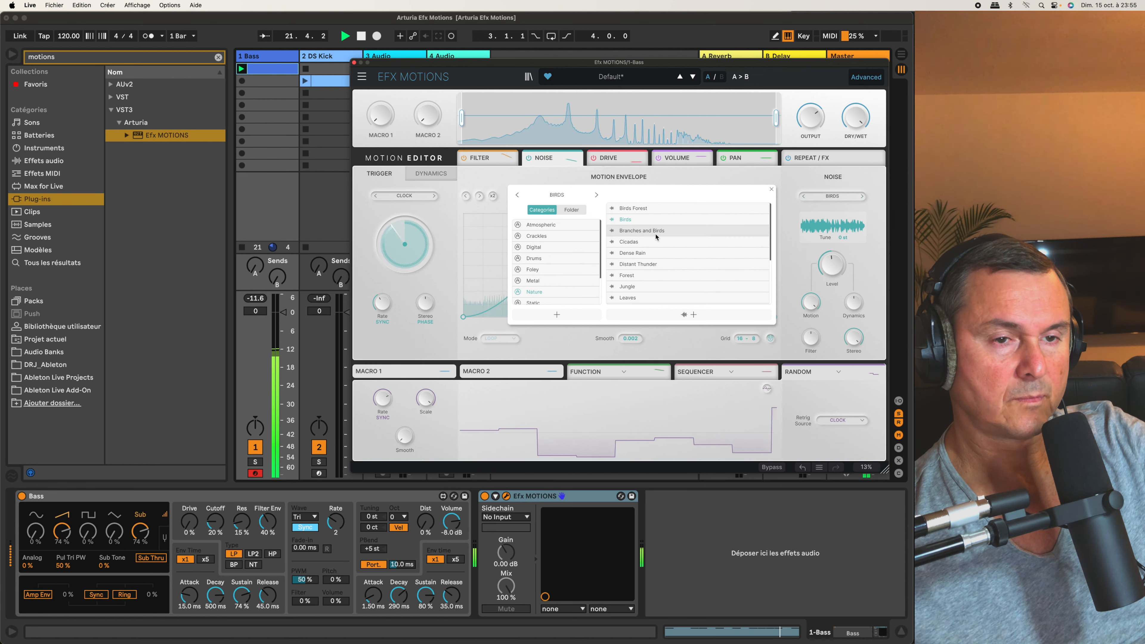
{"action": "left_click", "coordinate": [659, 211]}
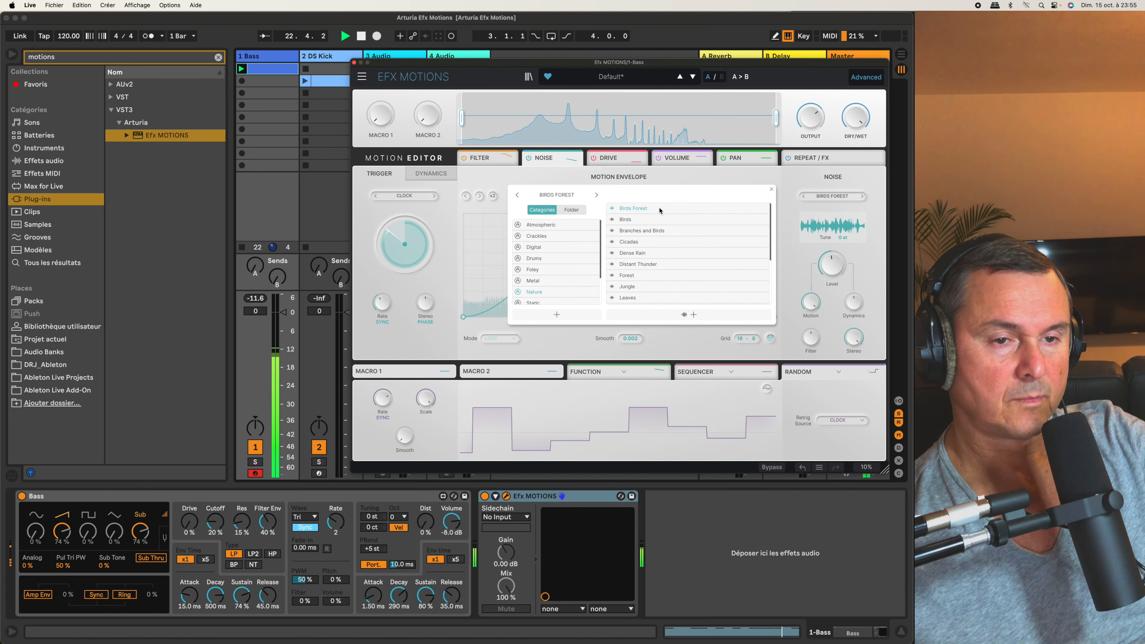
{"action": "scroll", "coordinate": [658, 239], "scroll_direction": "down", "scroll_amount": 1}
{"action": "left_click", "coordinate": [655, 262]}
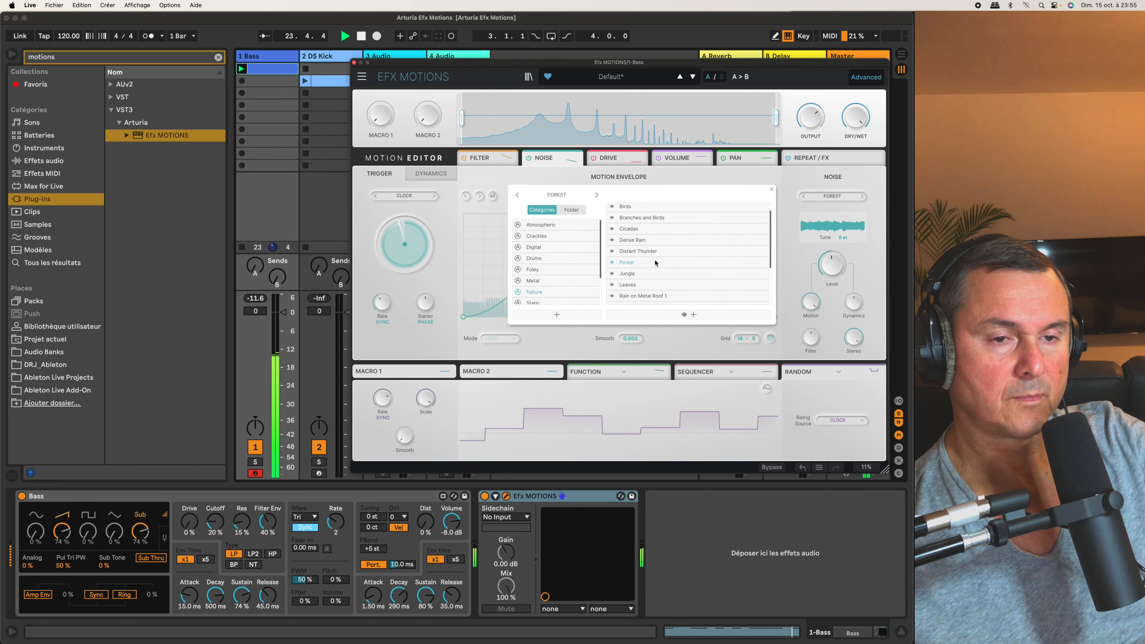
{"action": "scroll", "coordinate": [657, 272], "scroll_direction": "down", "scroll_amount": 2}
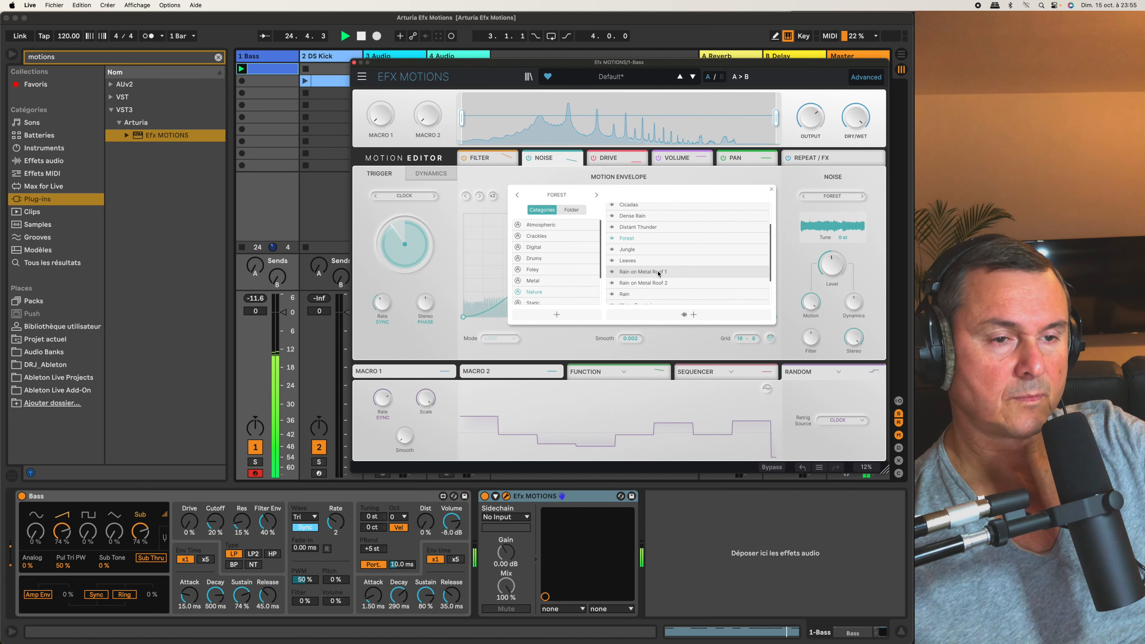
{"action": "left_click", "coordinate": [656, 272]}
Audition Fake Rain and Mello-Fi Amp 1 from the Static category as noise samples.
{"action": "scroll", "coordinate": [563, 275], "scroll_direction": "down", "scroll_amount": 2}
{"action": "left_click", "coordinate": [558, 277]}
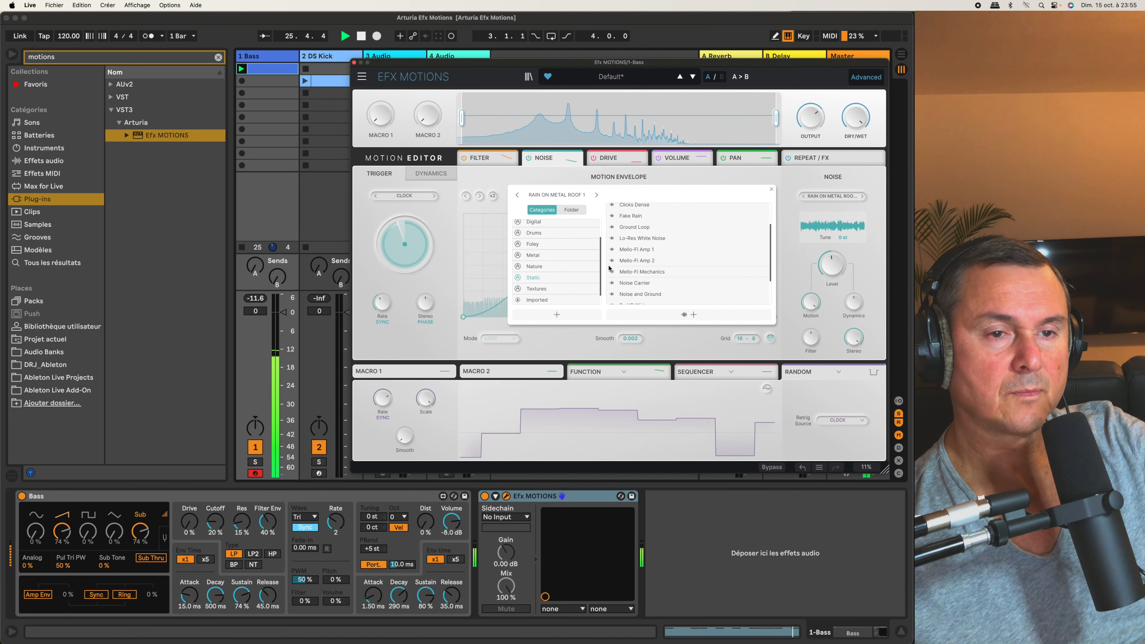
{"action": "left_click", "coordinate": [647, 216]}
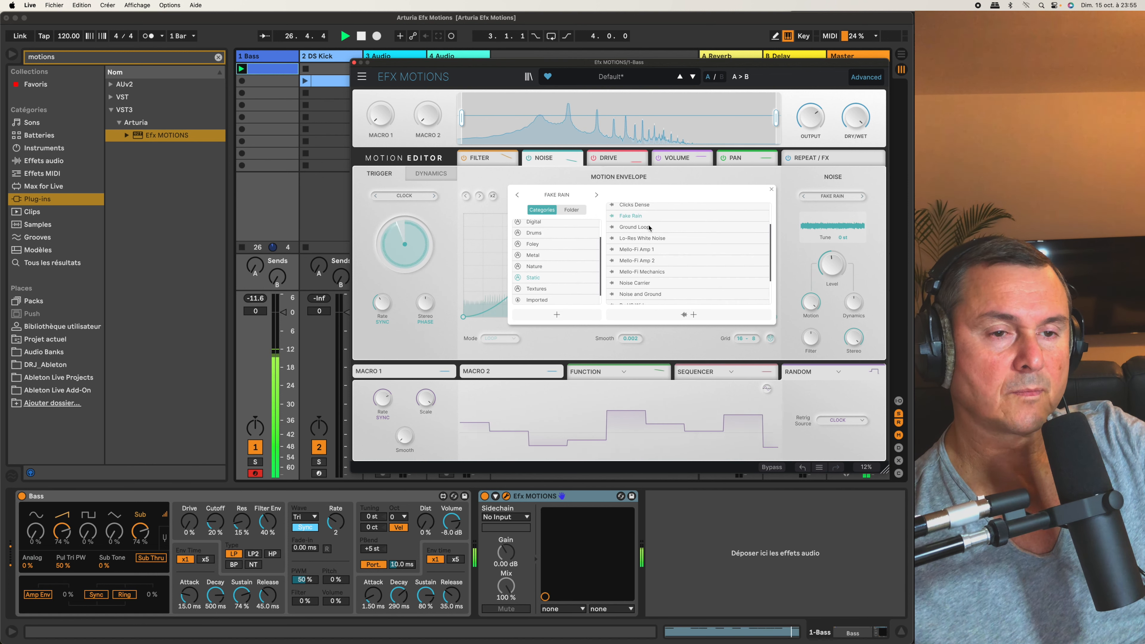
{"action": "left_click", "coordinate": [661, 250]}
Try Bitcrushed Insects from the Textures category and load Fast Swooshes as the noise sample.
{"action": "left_click", "coordinate": [556, 290]}
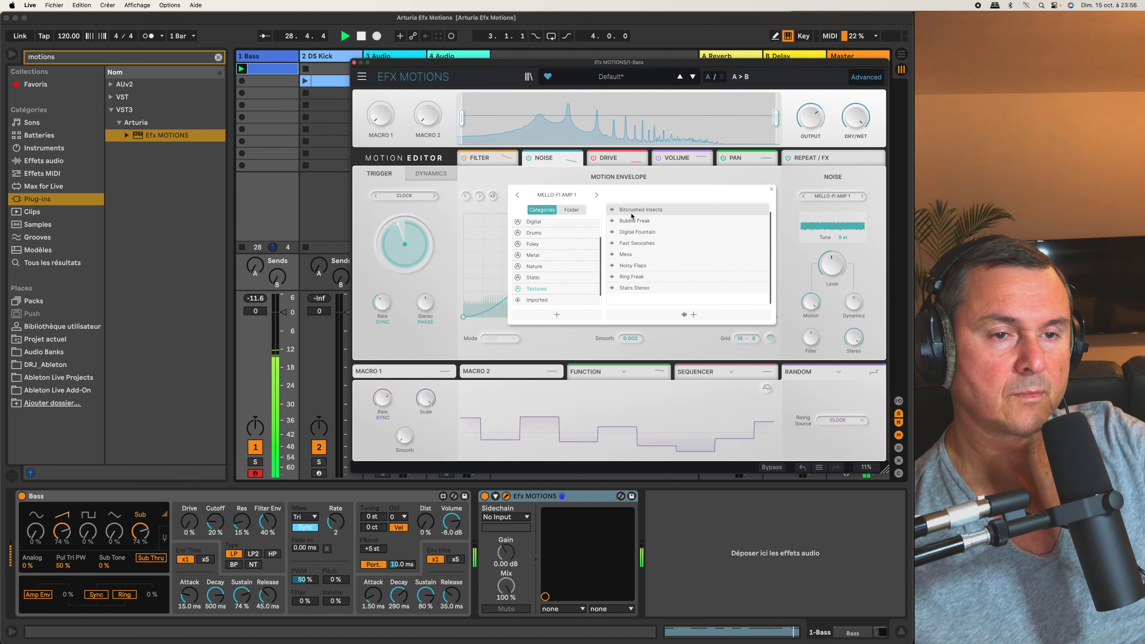
{"action": "left_click", "coordinate": [640, 209]}
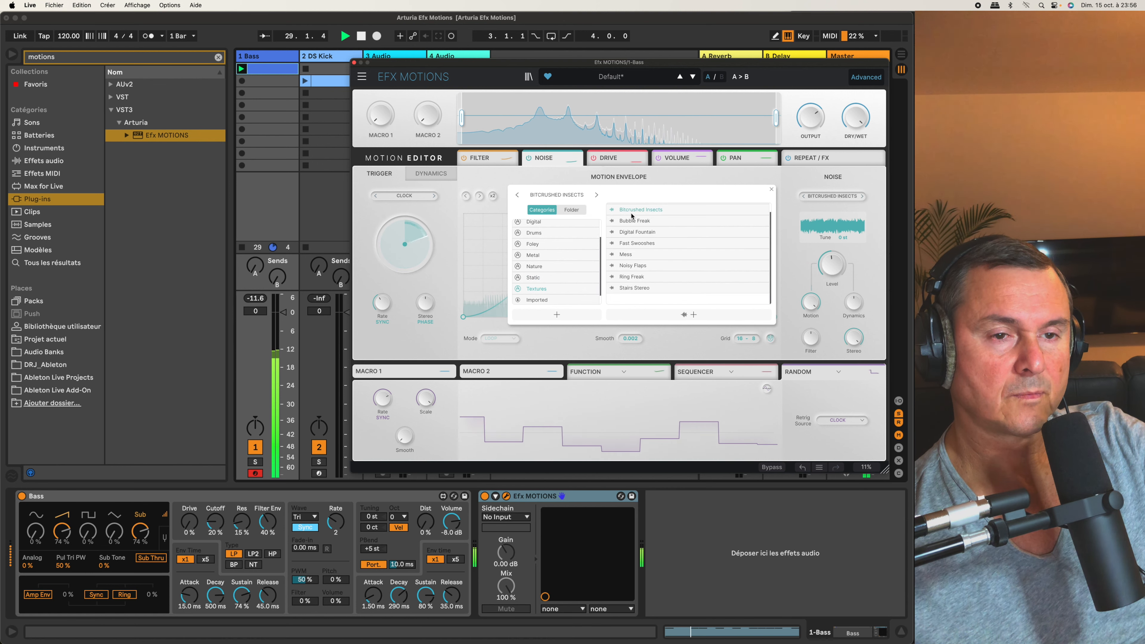
{"action": "left_click", "coordinate": [636, 244]}
Look through the noise sample lists of the Crackles, Atmospheric, Digital, Drums, Foley and Nature categories without changing the sample.
{"action": "scroll", "coordinate": [543, 300], "scroll_direction": "down", "scroll_amount": 1}
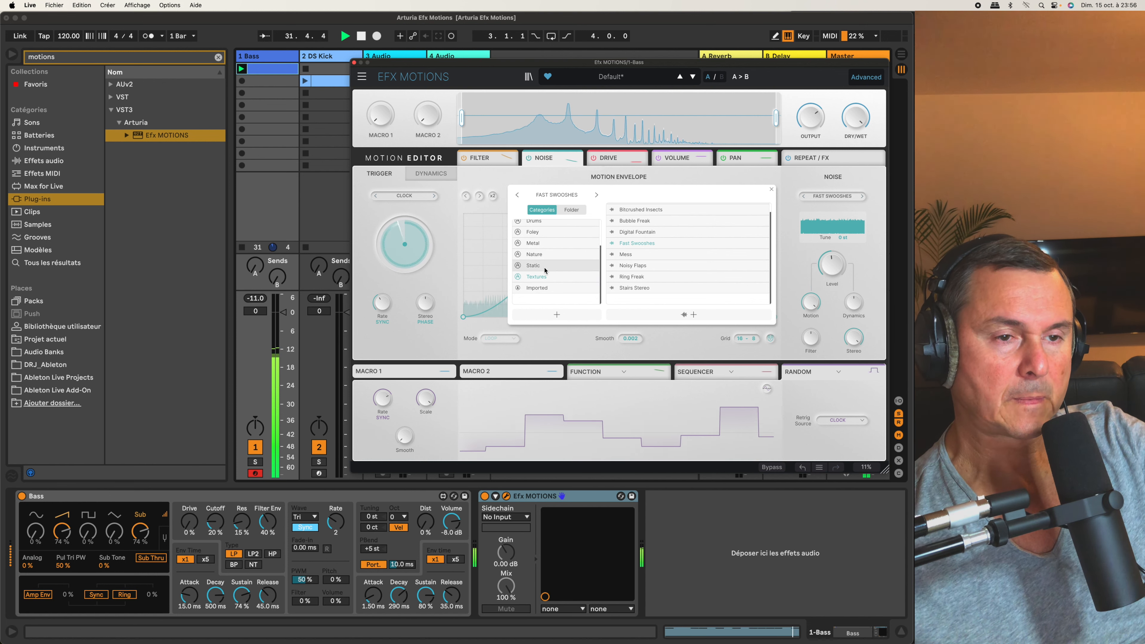
{"action": "scroll", "coordinate": [545, 261], "scroll_direction": "up", "scroll_amount": 3}
{"action": "left_click", "coordinate": [550, 237]}
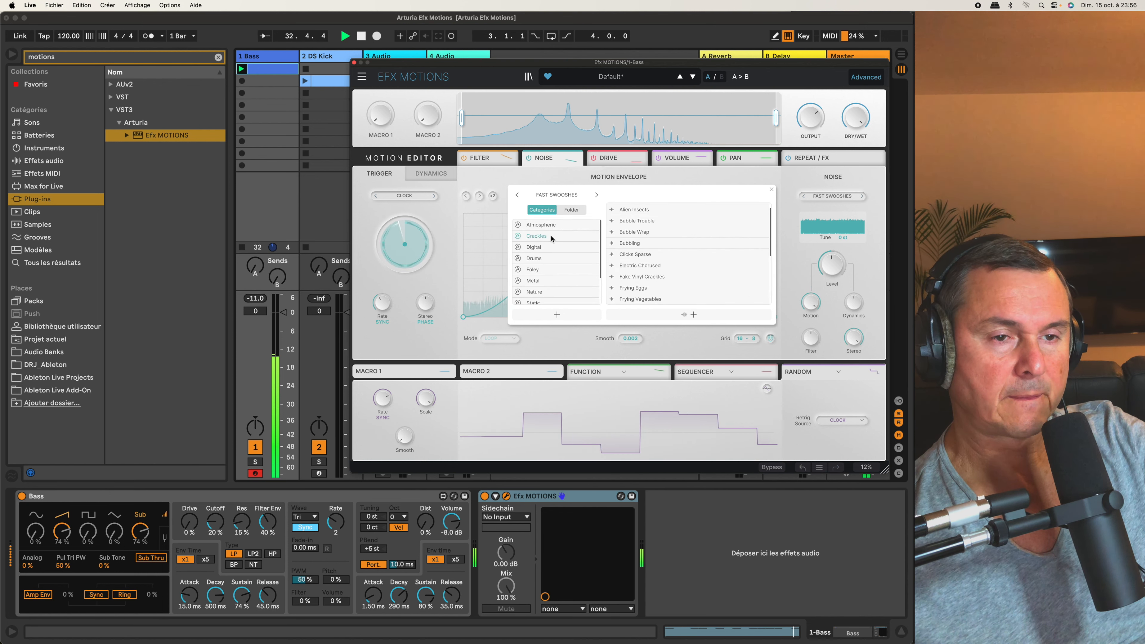
{"action": "left_click", "coordinate": [557, 227]}
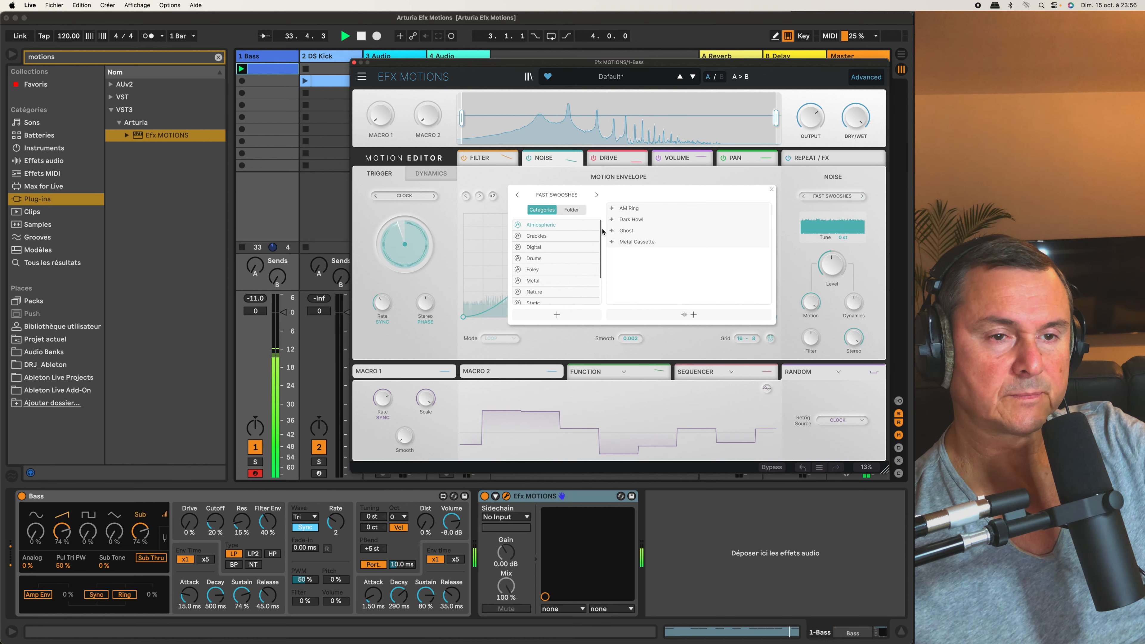
{"action": "left_click", "coordinate": [557, 252]}
{"action": "scroll", "coordinate": [624, 263], "scroll_direction": "down", "scroll_amount": 3}
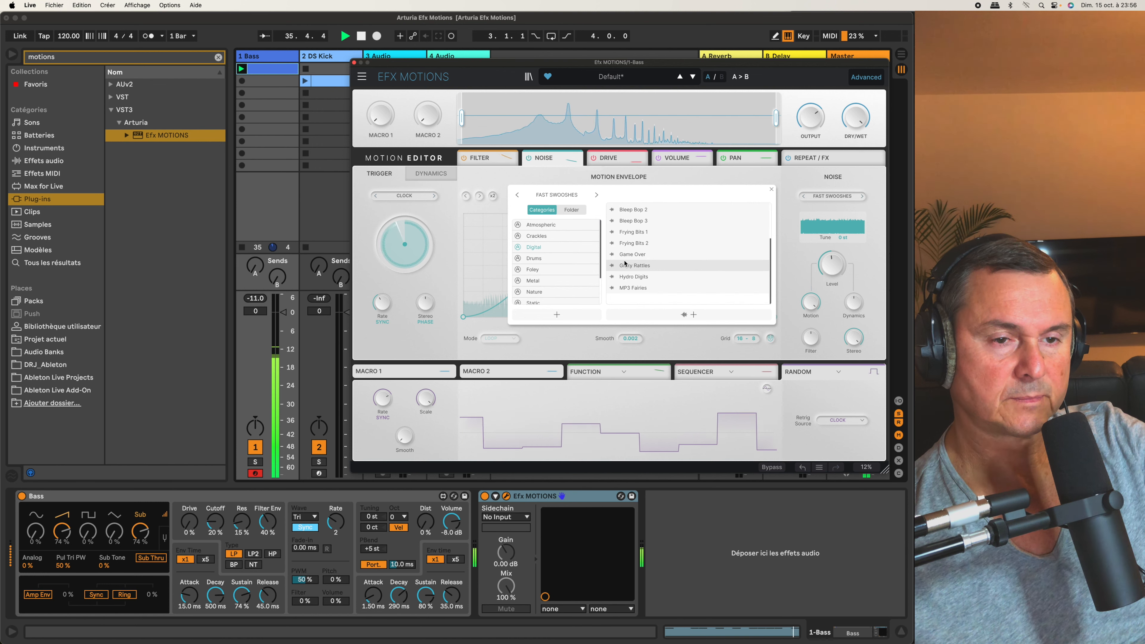
{"action": "left_click", "coordinate": [533, 258]}
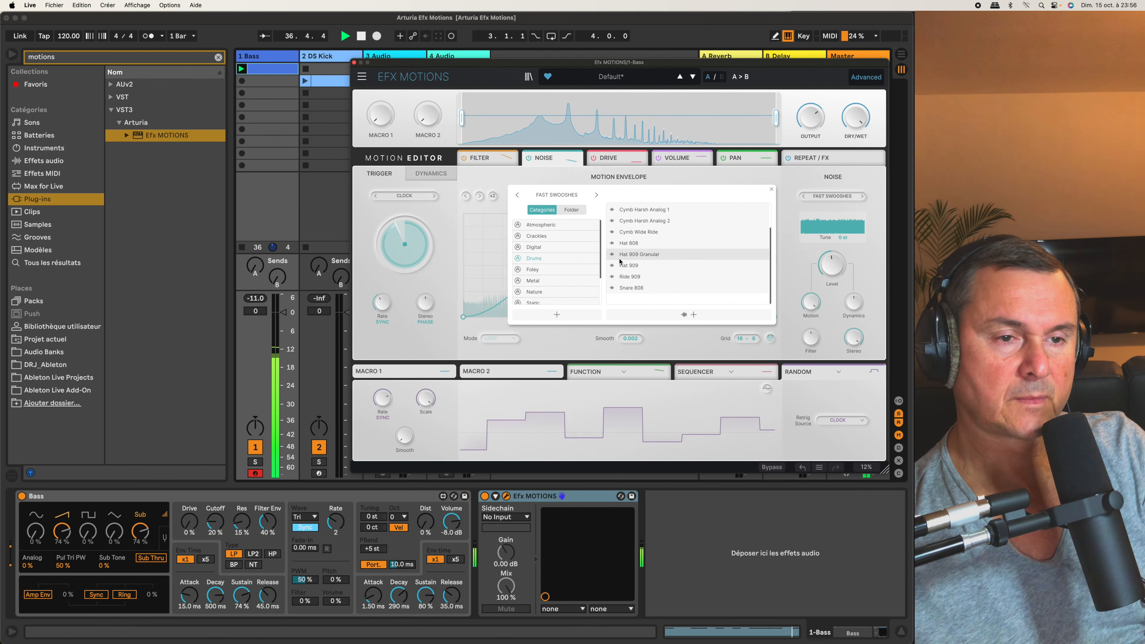
{"action": "left_click", "coordinate": [550, 270]}
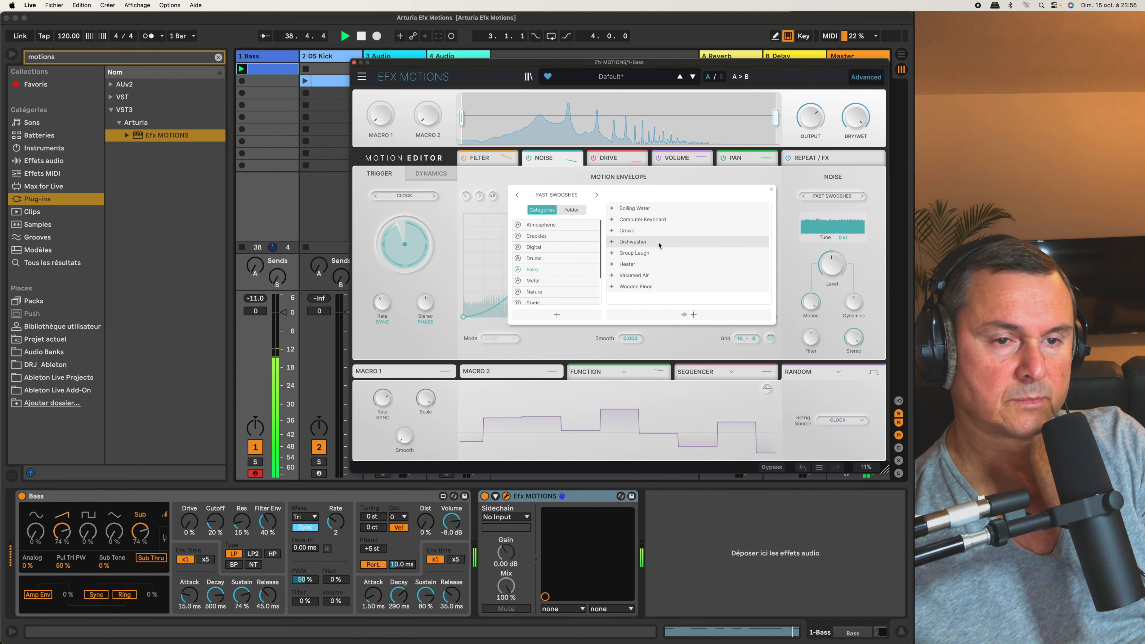
{"action": "left_click", "coordinate": [550, 292]}
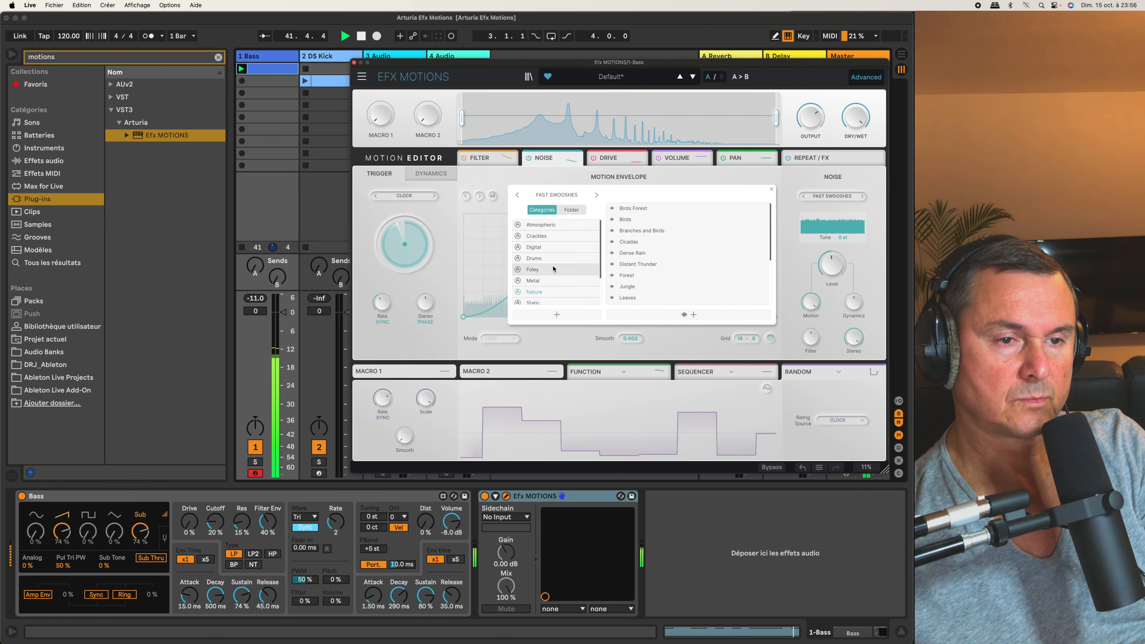
Stop playback and reopen the noise sample browser at the current Textures sample.
{"action": "left_click", "coordinate": [770, 187]}
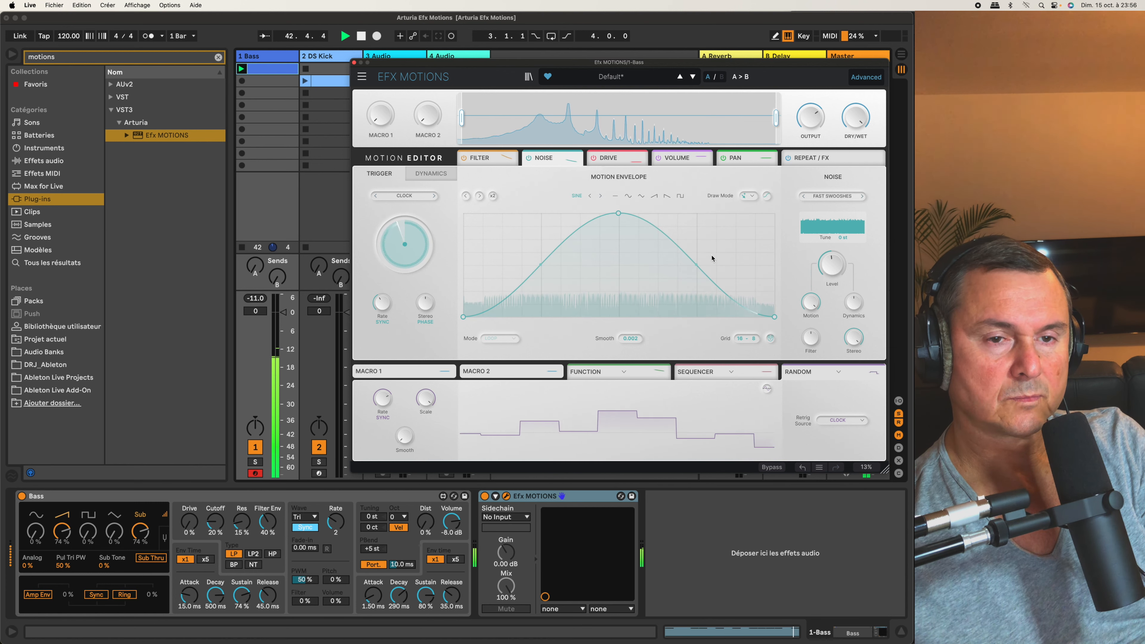
{"action": "key", "text": "space"}
{"action": "left_click", "coordinate": [832, 197]}
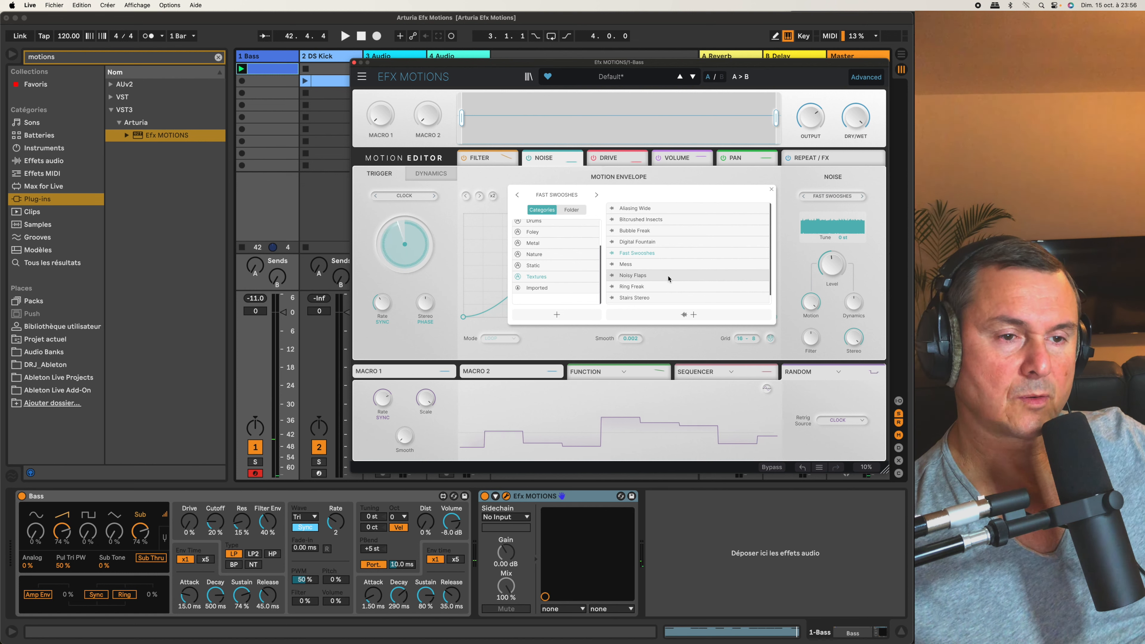
Load White Noise from the Static category as the noise sample and audition it briefly with the bass.
{"action": "scroll", "coordinate": [581, 271], "scroll_direction": "up", "scroll_amount": 3}
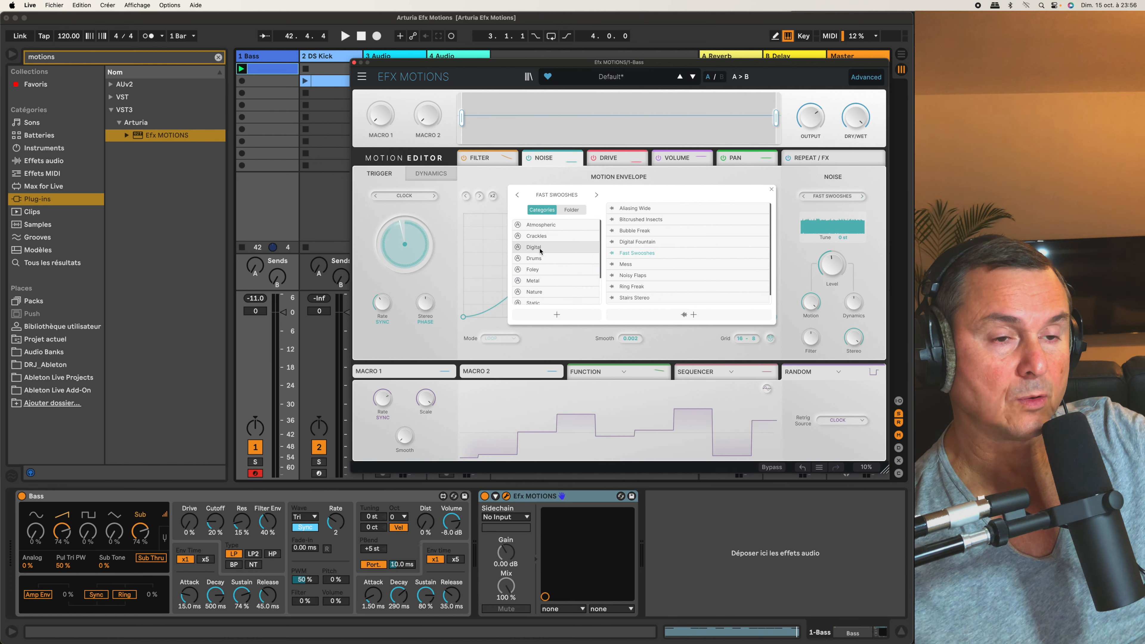
{"action": "scroll", "coordinate": [540, 262], "scroll_direction": "down", "scroll_amount": 1}
{"action": "left_click", "coordinate": [533, 287]}
{"action": "left_click", "coordinate": [639, 276]}
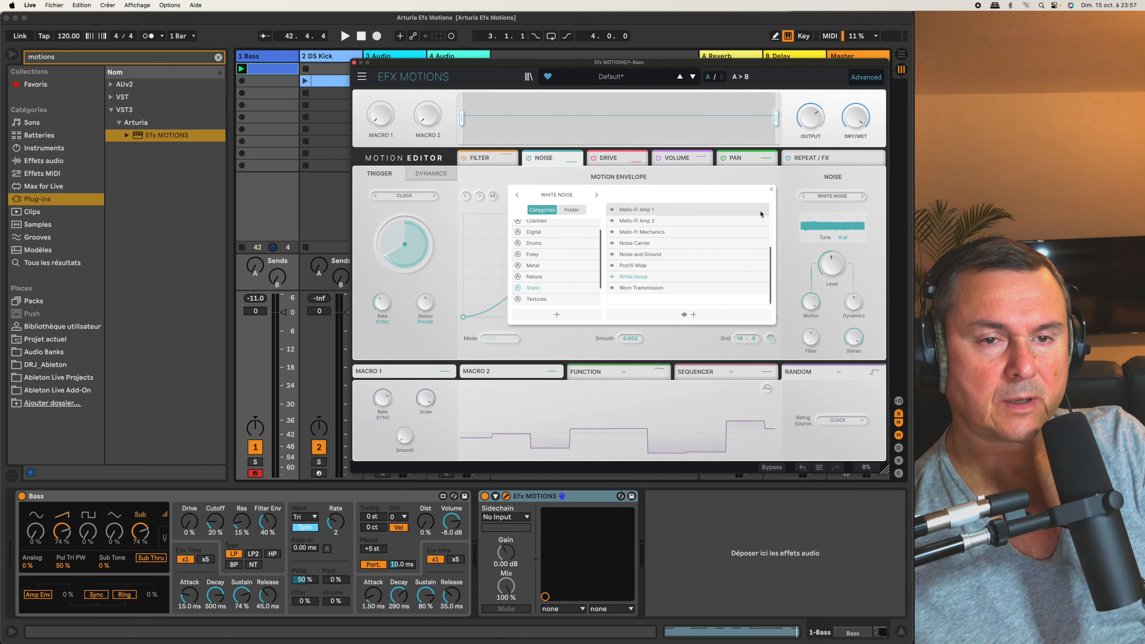
{"action": "left_click", "coordinate": [771, 189]}
{"action": "key", "text": "space"}
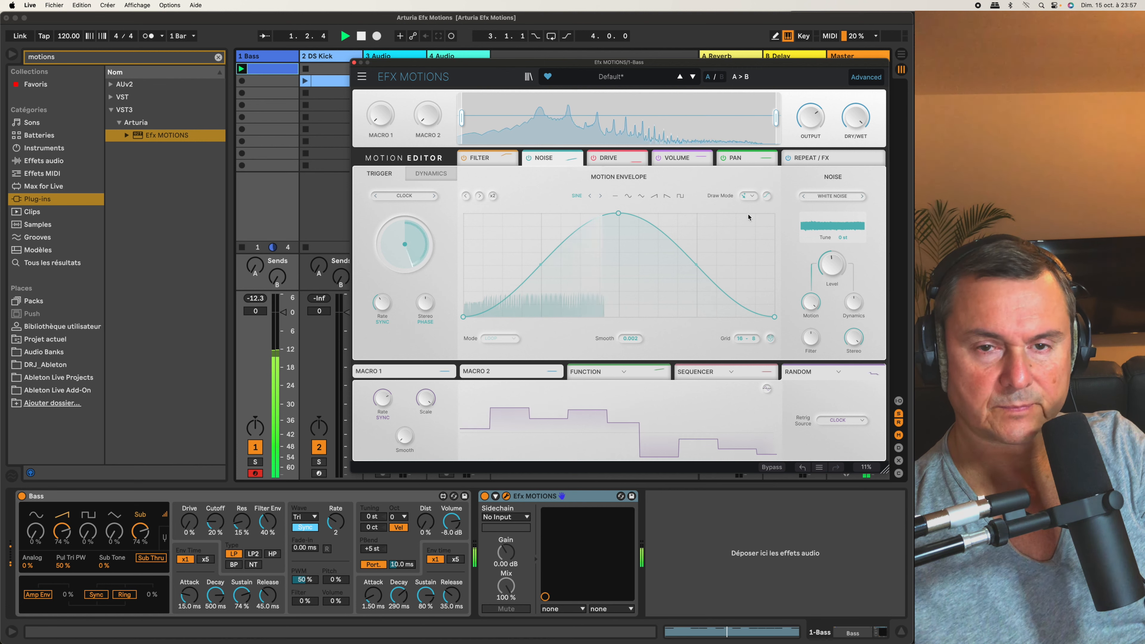
{"action": "key", "text": "space"}
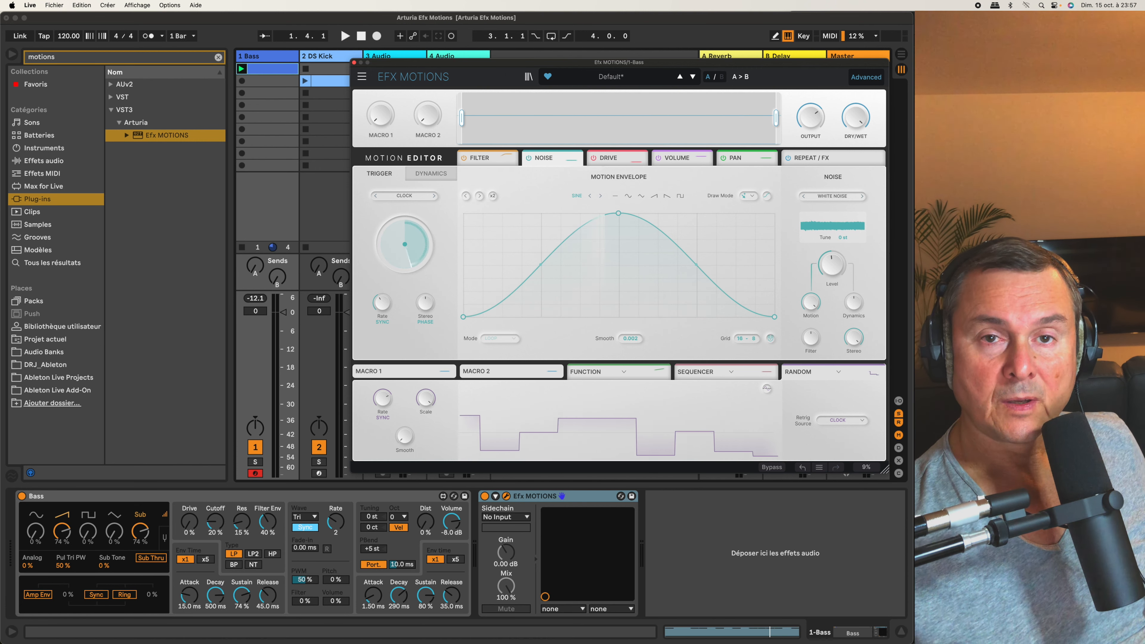
Raise the Drive module's Drive level during playback, stopping after disabling the Noise module.
{"action": "left_click", "coordinate": [621, 161]}
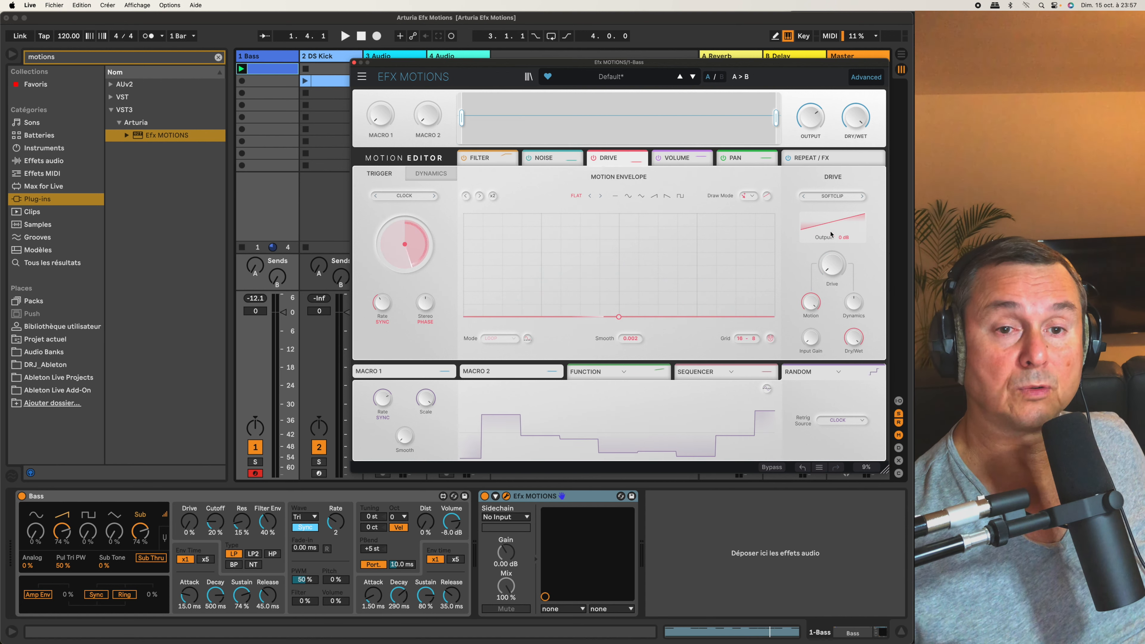
{"action": "mouse_move", "coordinate": [827, 269]}
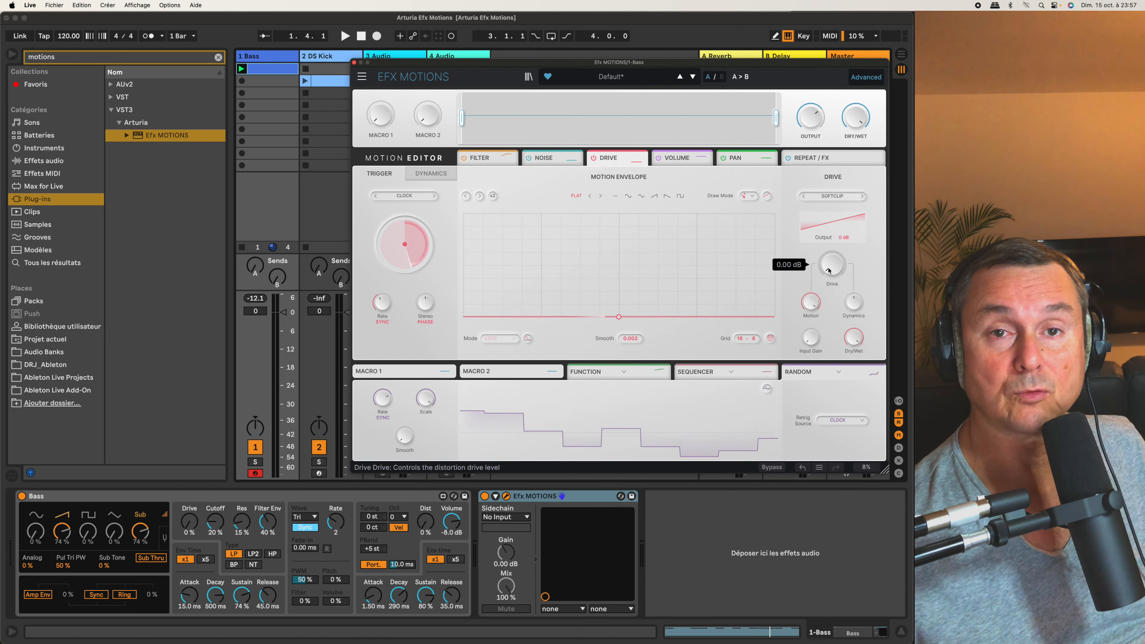
{"action": "key", "text": "space"}
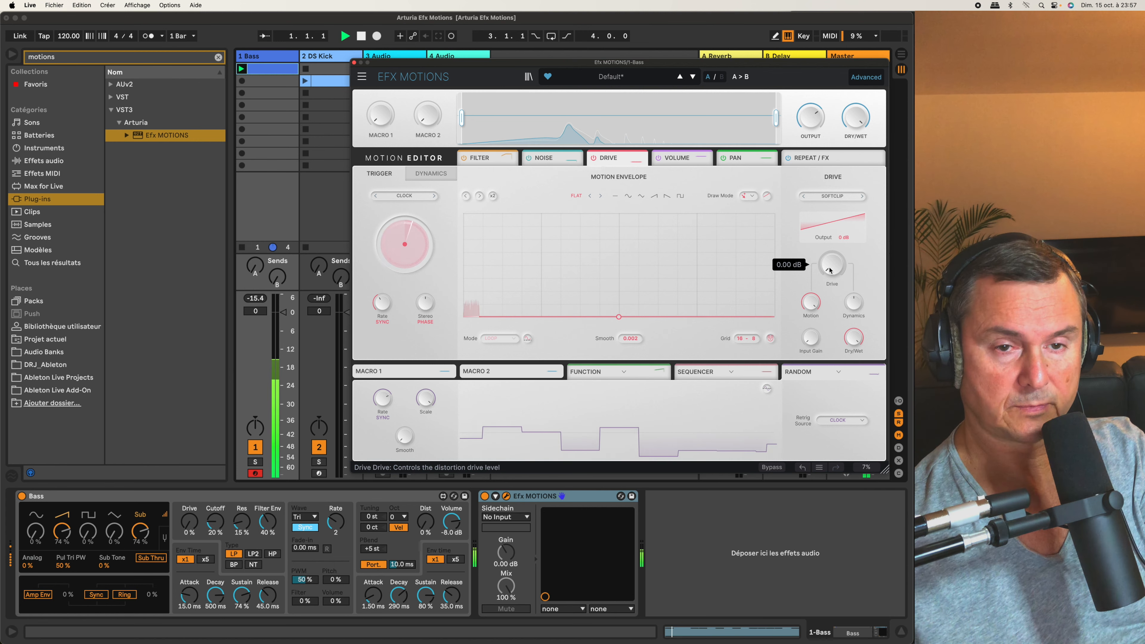
{"action": "scroll", "coordinate": [828, 269], "scroll_direction": "up", "scroll_amount": 5}
{"action": "key", "text": "space"}
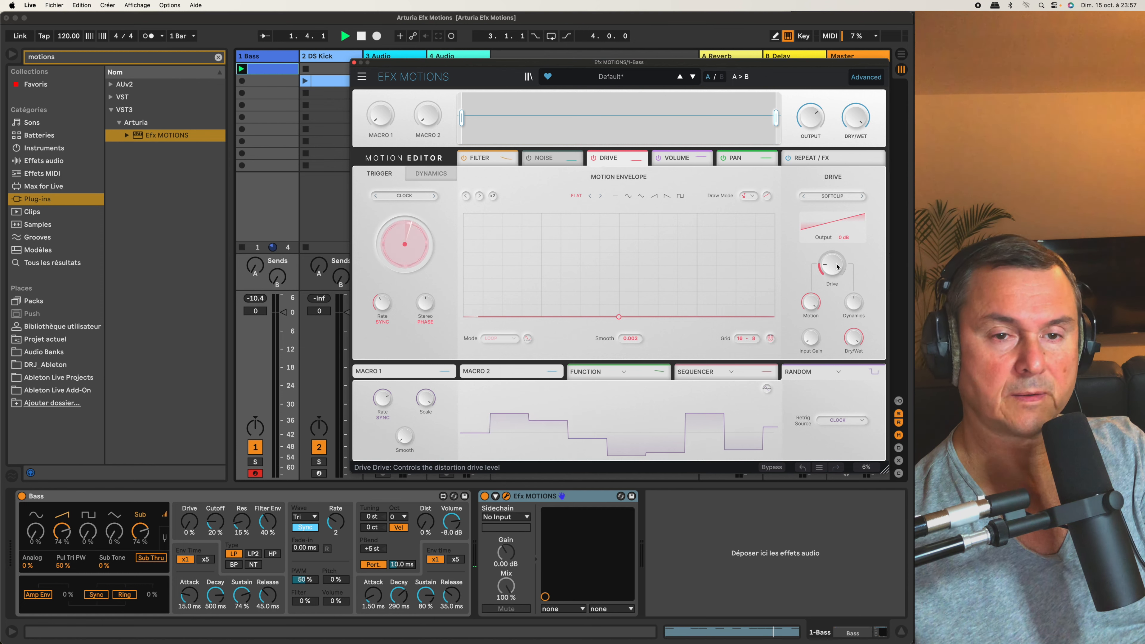
Audition a stronger Soft Clip drive on the bass, back the Drive level off slightly and stop playback.
{"action": "key", "text": "space"}
{"action": "scroll", "coordinate": [829, 266], "scroll_direction": "up", "scroll_amount": 10}
{"action": "scroll", "coordinate": [832, 264], "scroll_direction": "down", "scroll_amount": 4}
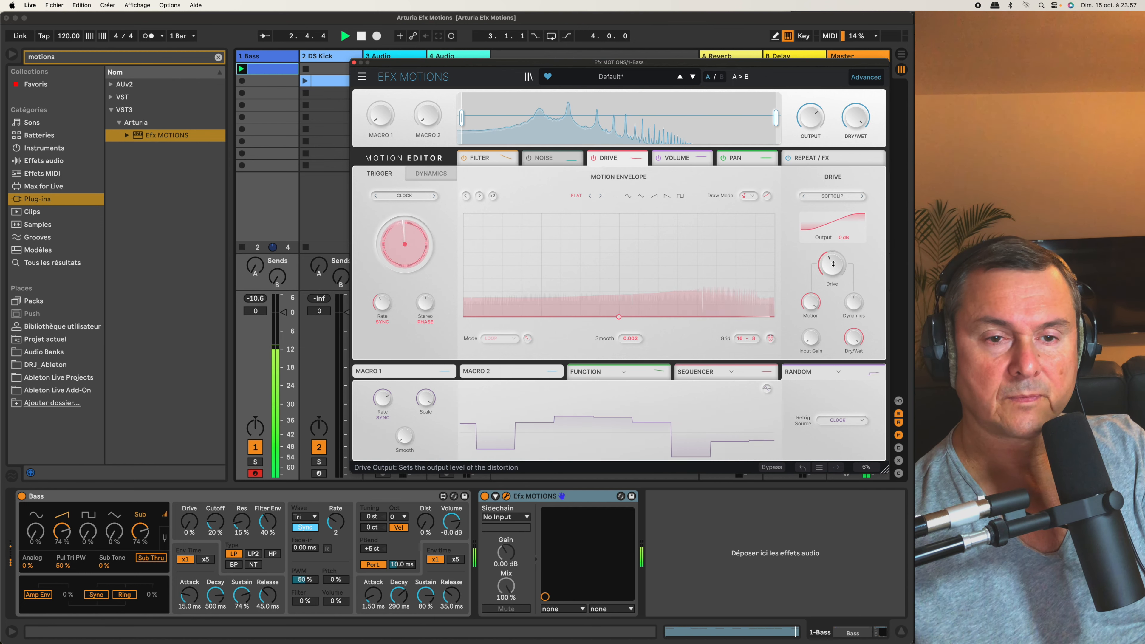
{"action": "scroll", "coordinate": [844, 271], "scroll_direction": "down", "scroll_amount": 2}
{"action": "key", "text": "space"}
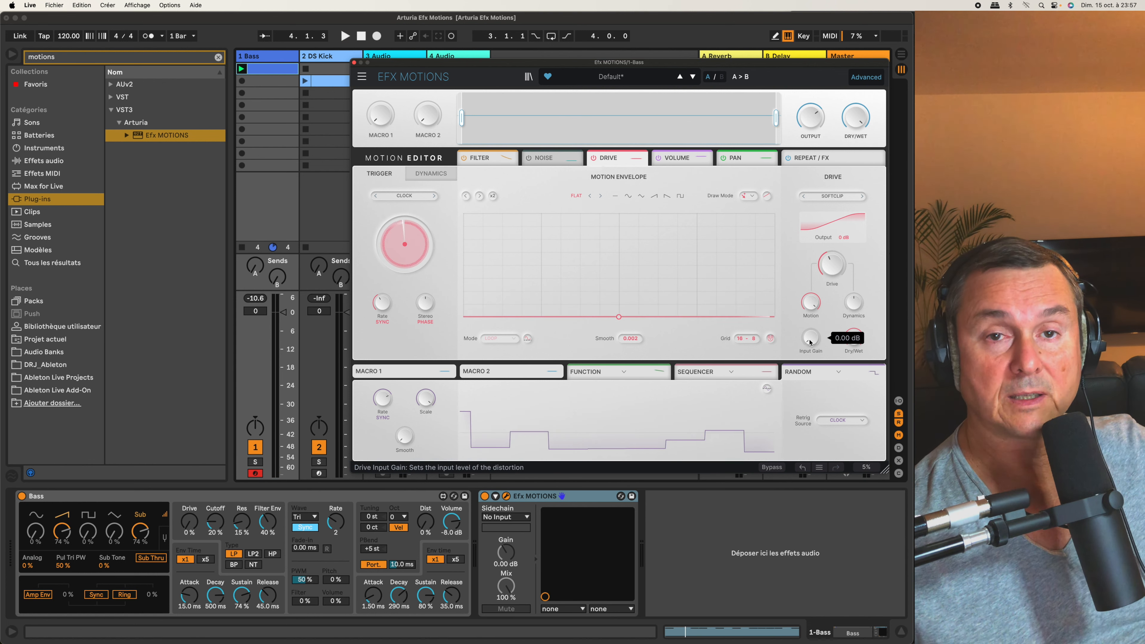
Set the Drive module's output to 4 dB during playback and reset the Bass track's peak level display.
{"action": "mouse_move", "coordinate": [856, 341]}
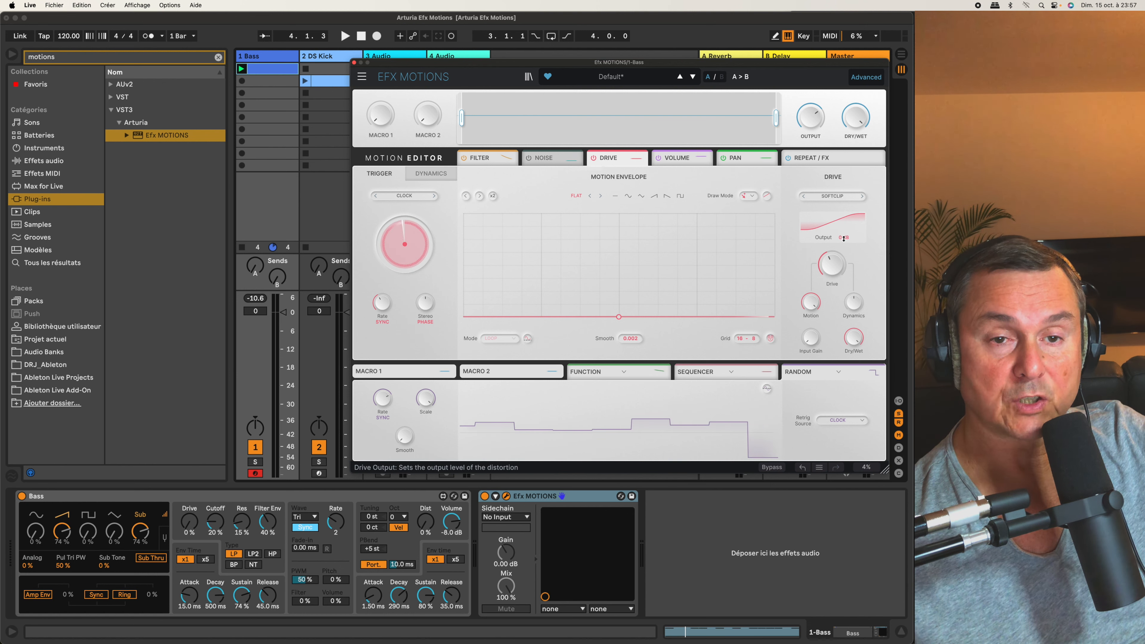
{"action": "key", "text": "space"}
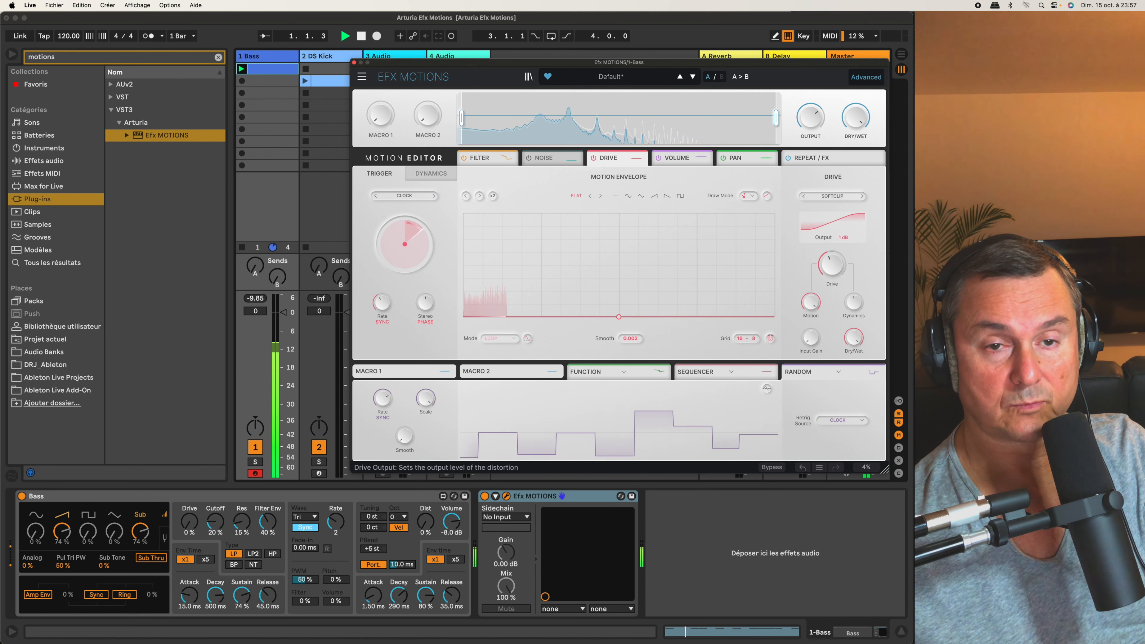
{"action": "left_click_drag", "start_coordinate": [843, 237], "coordinate": [843, 253]}
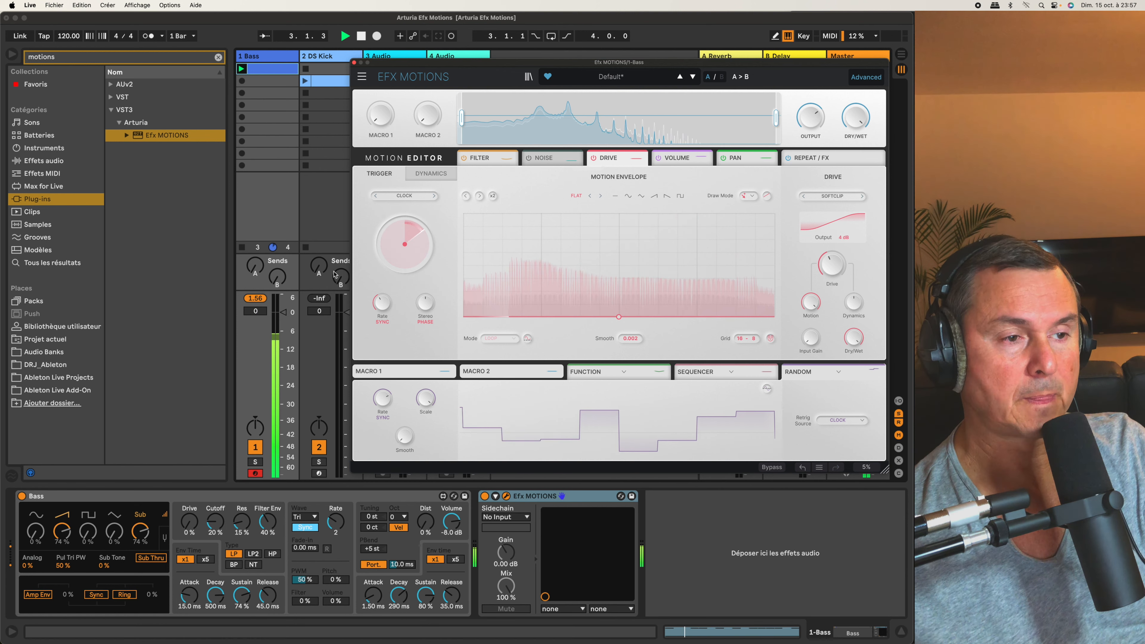
{"action": "left_click", "coordinate": [255, 298]}
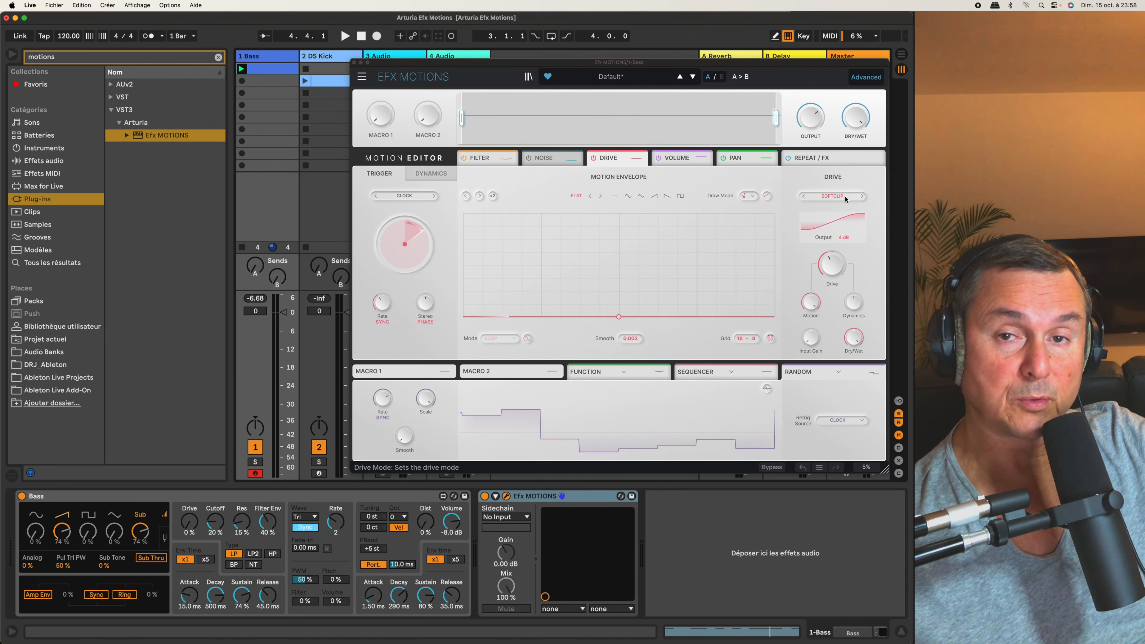
Keep Soft Clip as the drive mode and readjust the Drive level with the bass playing.
{"action": "left_click", "coordinate": [831, 196]}
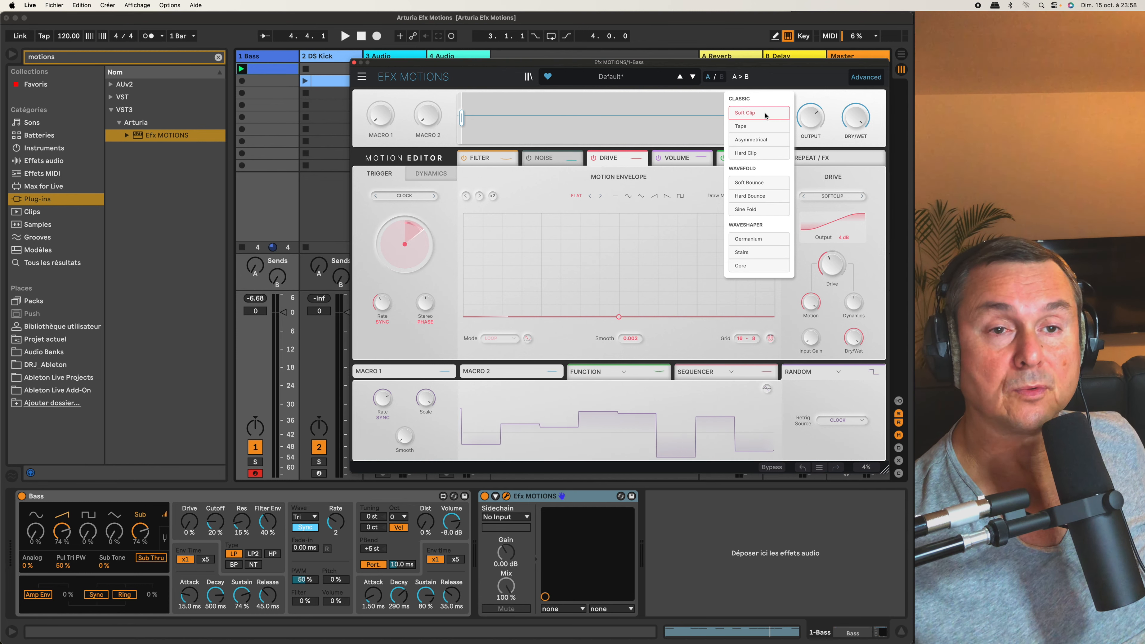
{"action": "left_click", "coordinate": [765, 116]}
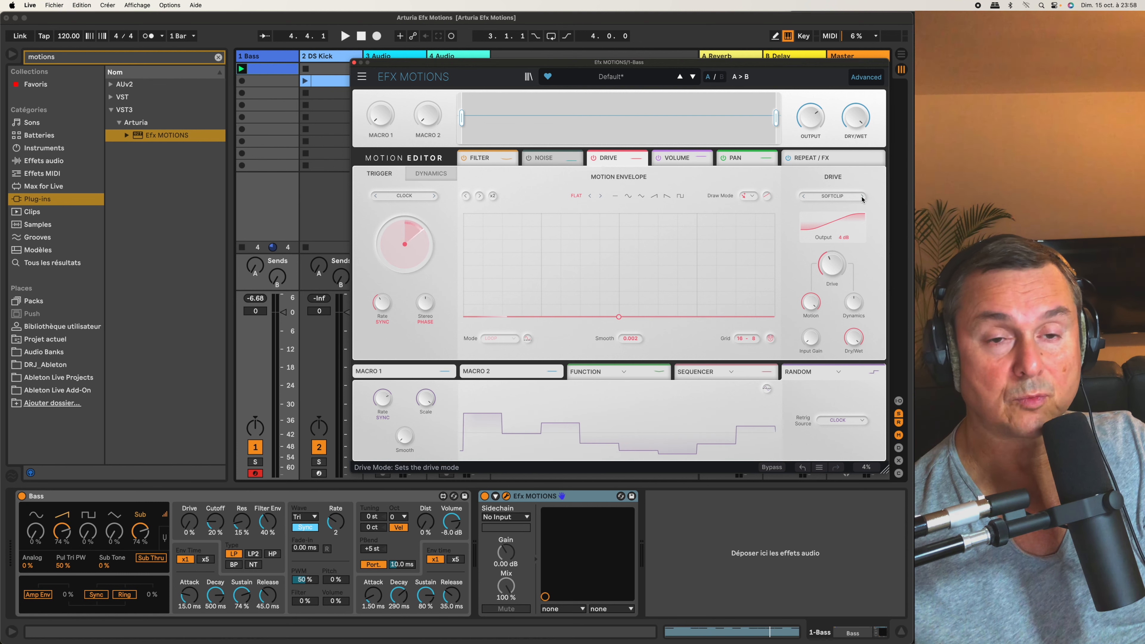
{"action": "mouse_move", "coordinate": [832, 265]}
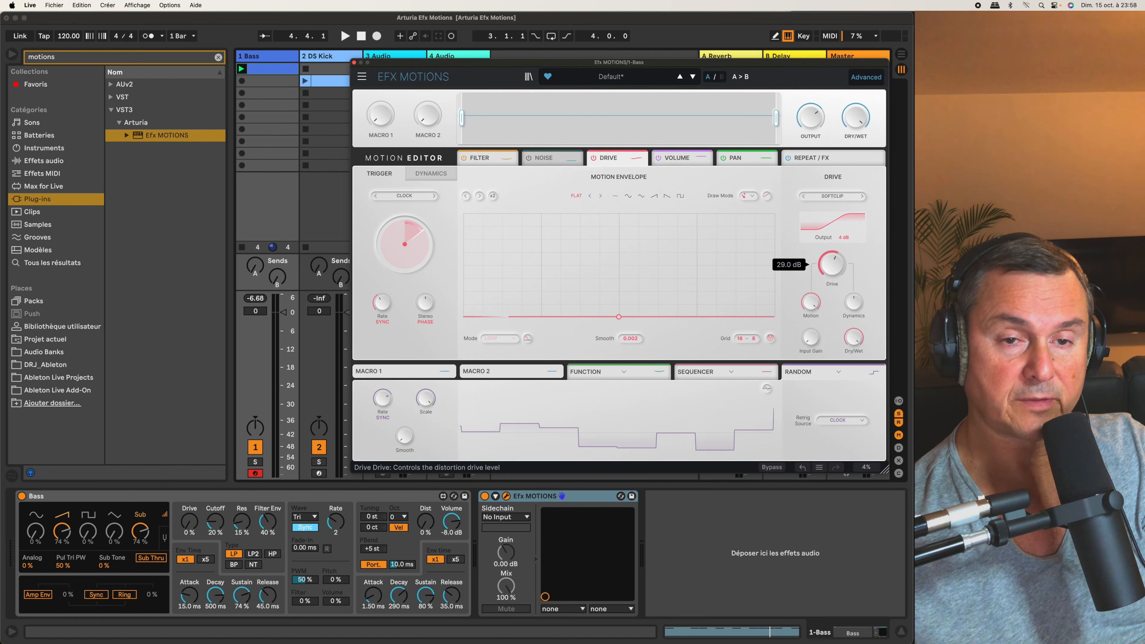
{"action": "key", "text": "space"}
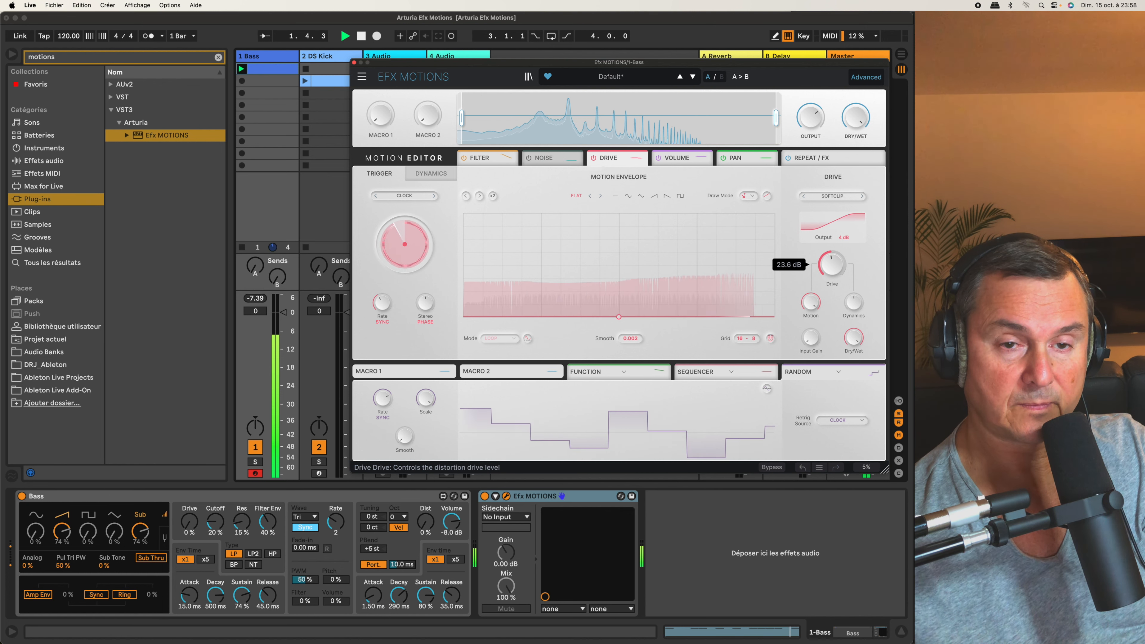
Audition the Classic drive modes Tape, Asymmetrical and Hard Clip on the playing bass.
{"action": "left_click", "coordinate": [858, 199]}
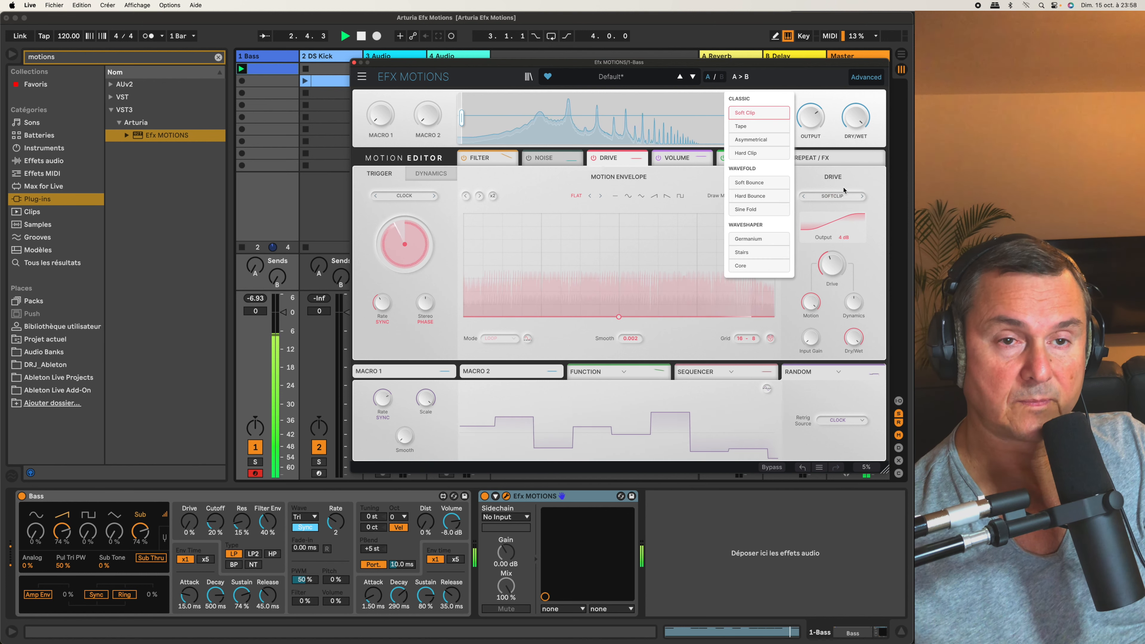
{"action": "left_click", "coordinate": [766, 126]}
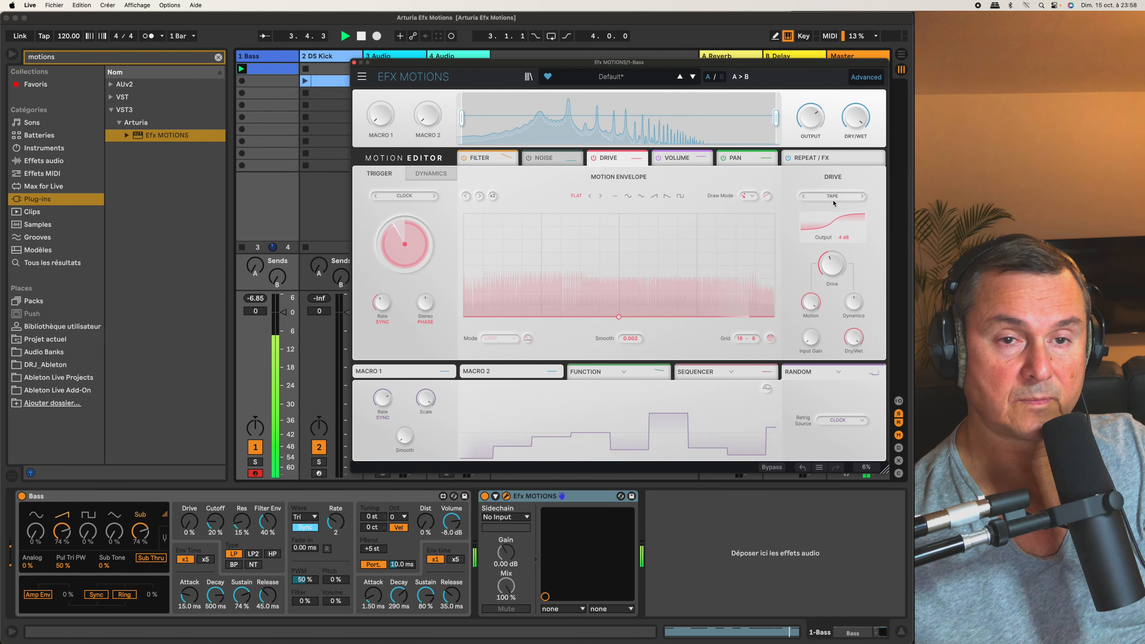
{"action": "left_click", "coordinate": [832, 198]}
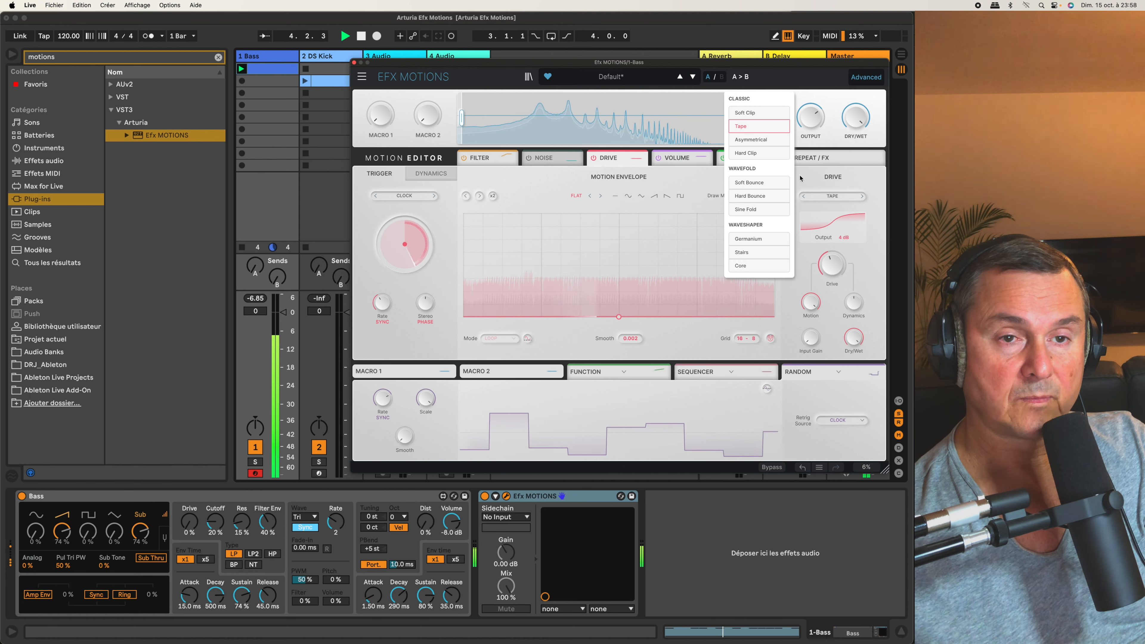
{"action": "left_click", "coordinate": [757, 139]}
{"action": "left_click", "coordinate": [828, 198]}
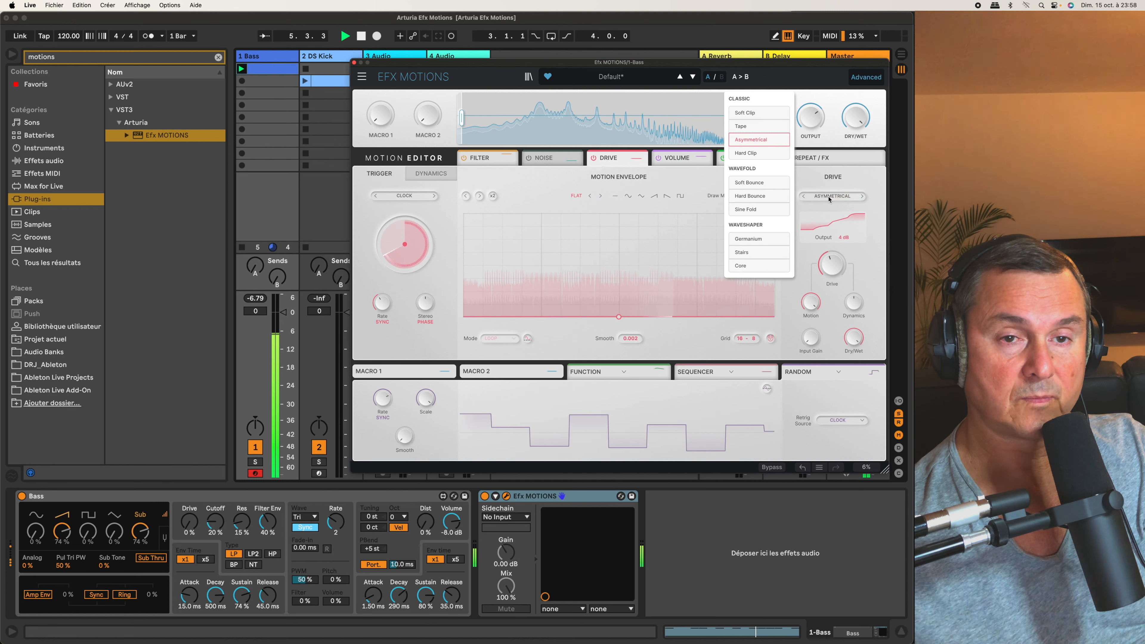
{"action": "left_click", "coordinate": [771, 153]}
Audition the Wavefold drive modes Soft Bounce, Hard Bounce and Sine Fold on the playing bass.
{"action": "left_click", "coordinate": [832, 196]}
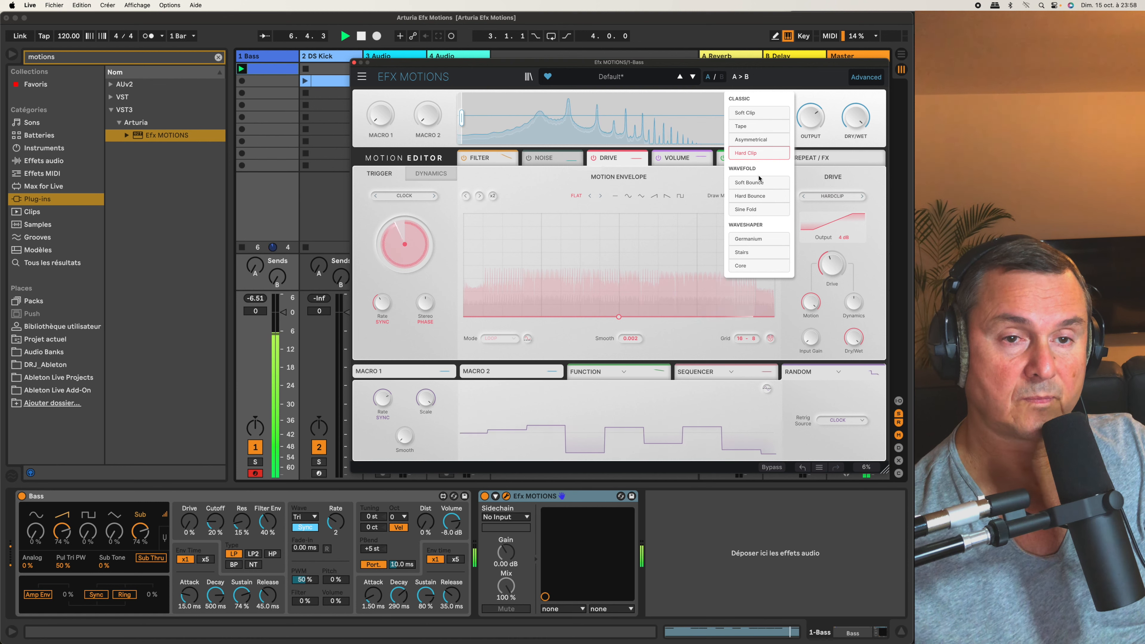
{"action": "left_click", "coordinate": [757, 182]}
{"action": "left_click", "coordinate": [821, 198]}
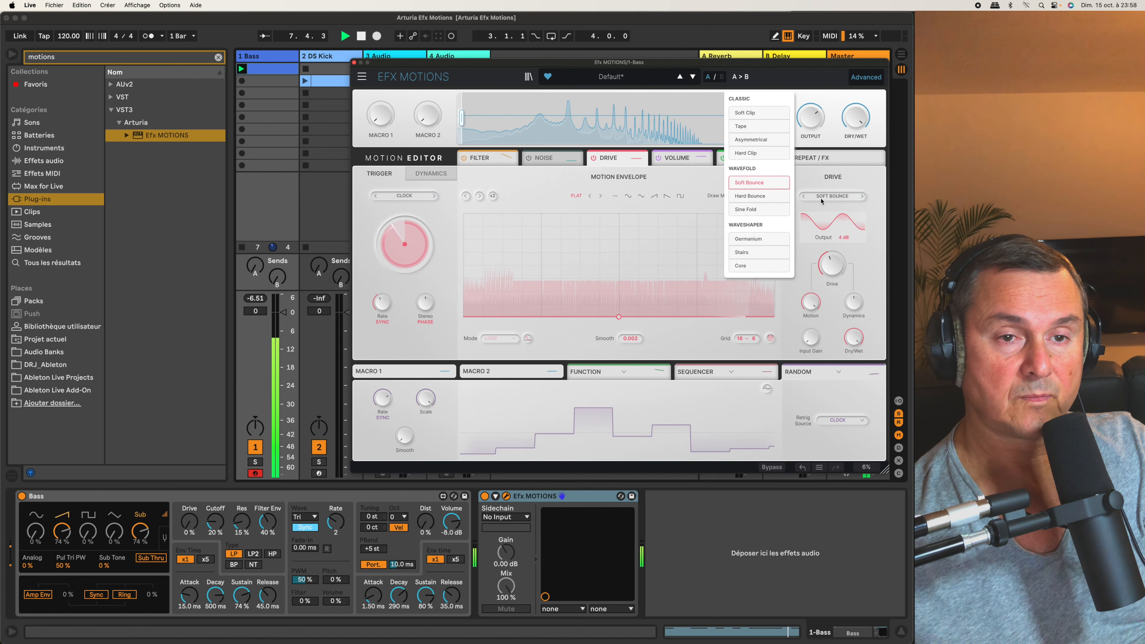
{"action": "left_click", "coordinate": [757, 196]}
{"action": "left_click", "coordinate": [829, 196]}
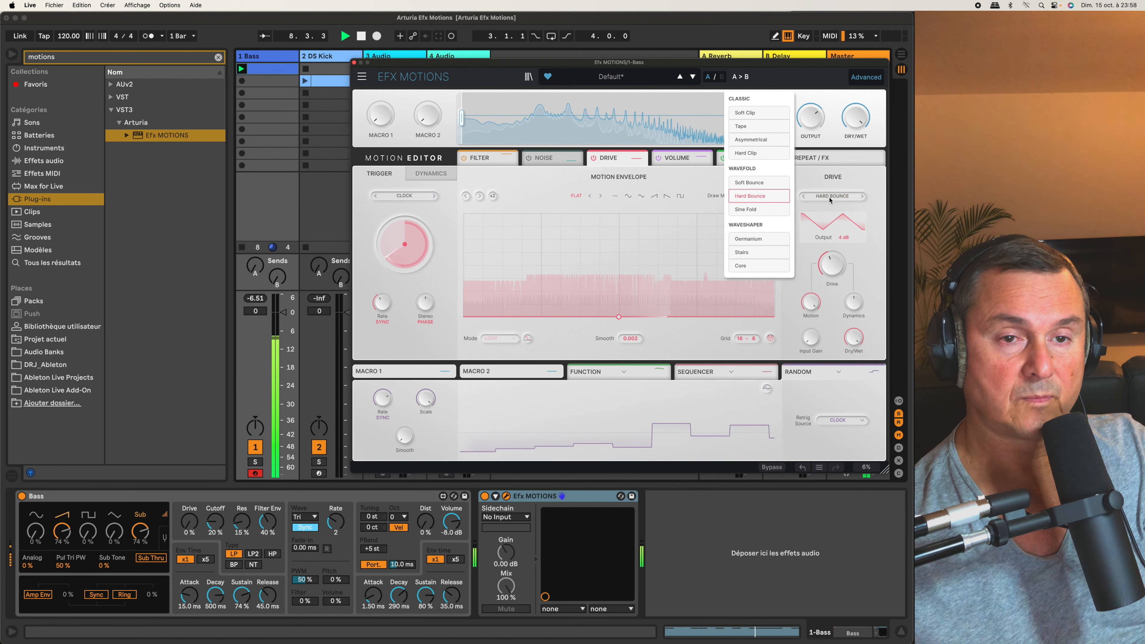
{"action": "left_click", "coordinate": [778, 212]}
Audition the Waveshaper drive modes Germanium, Stairs and Core on the playing bass.
{"action": "left_click", "coordinate": [827, 198]}
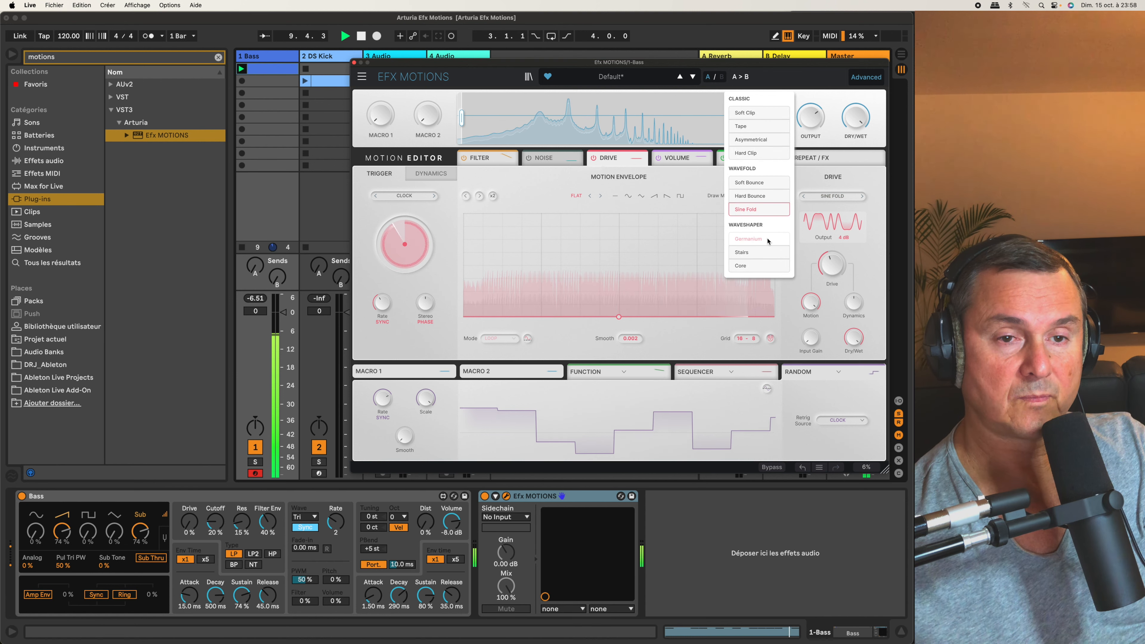
{"action": "left_click", "coordinate": [758, 239]}
{"action": "left_click", "coordinate": [827, 197]}
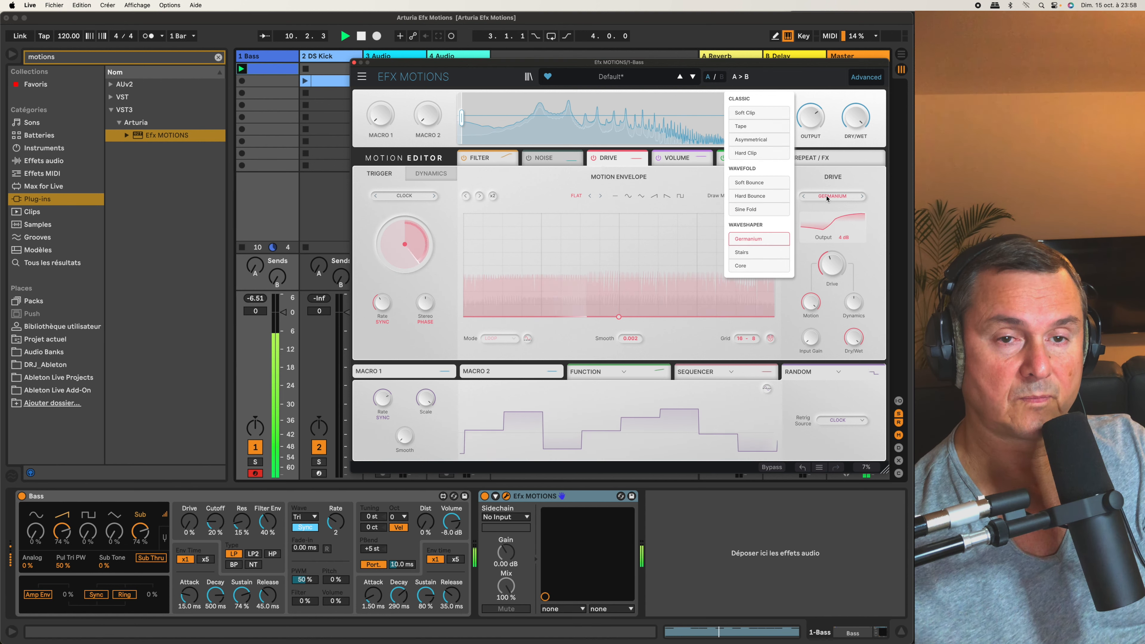
{"action": "left_click", "coordinate": [761, 252]}
{"action": "left_click", "coordinate": [829, 197]}
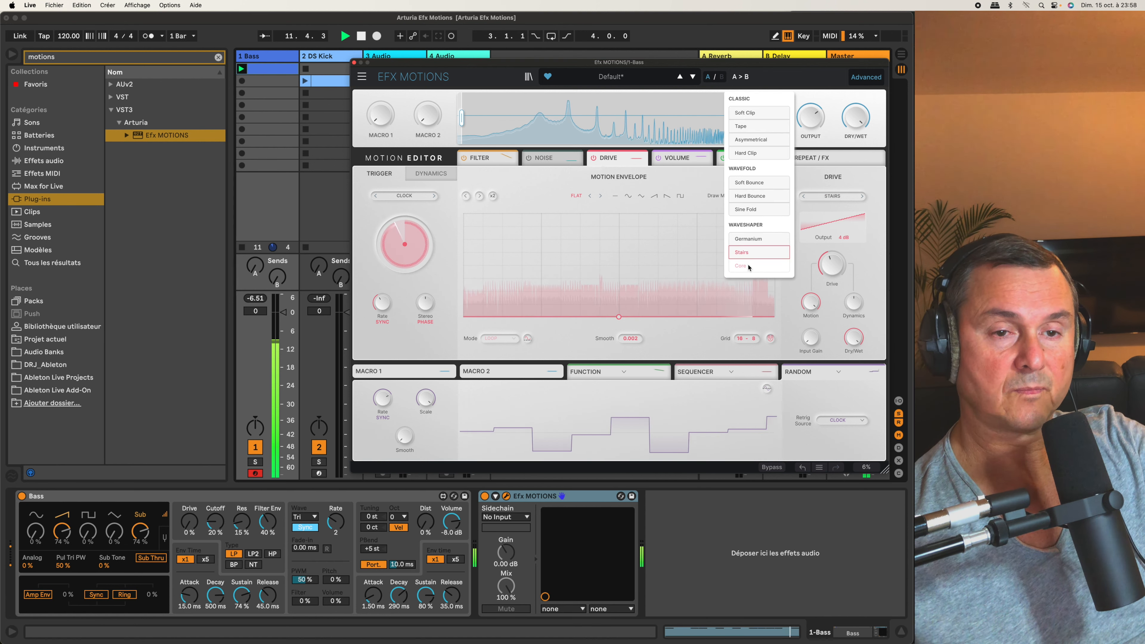
{"action": "left_click", "coordinate": [757, 265]}
Return the drive mode to Soft Clip, advance it to Tape and stop playback.
{"action": "left_click", "coordinate": [832, 197]}
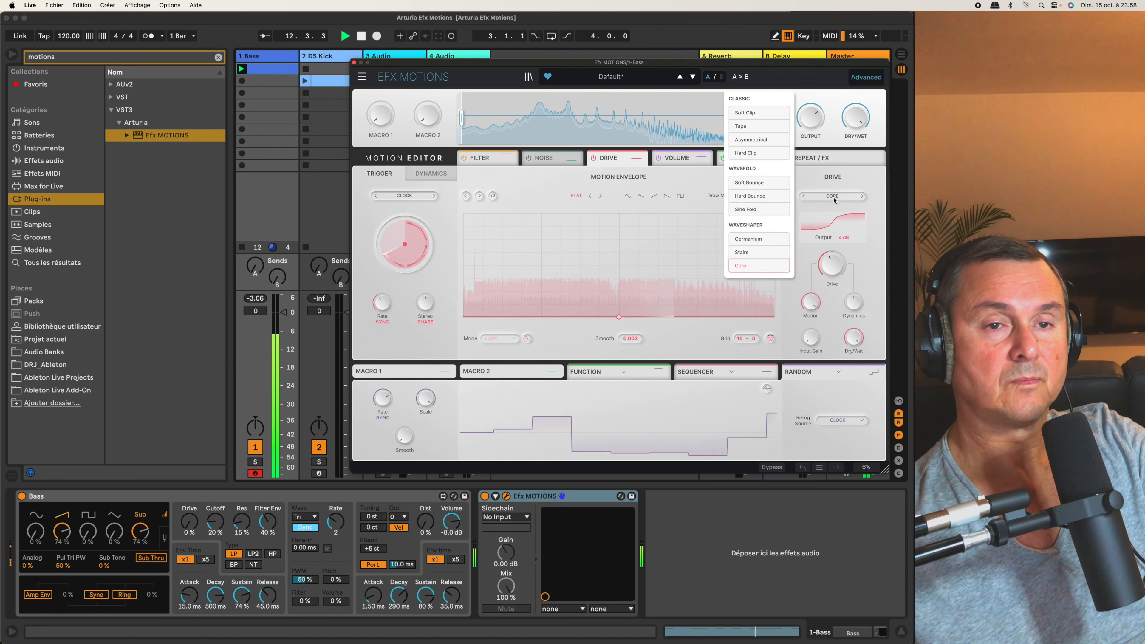
{"action": "left_click", "coordinate": [757, 112]}
{"action": "left_click", "coordinate": [860, 196]}
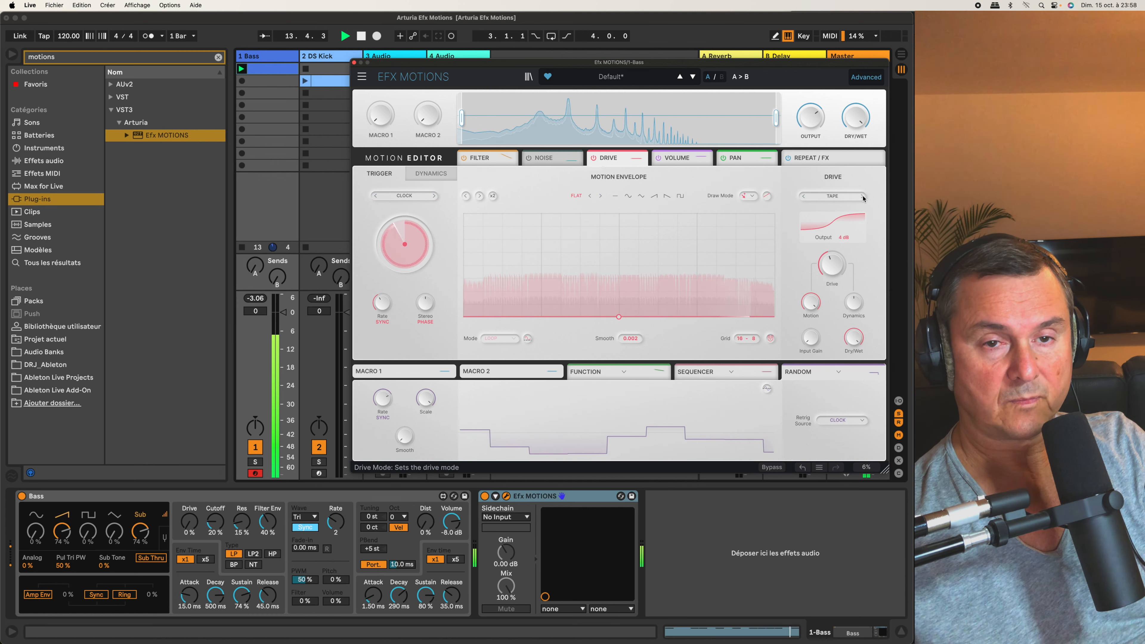
{"action": "key", "text": "space"}
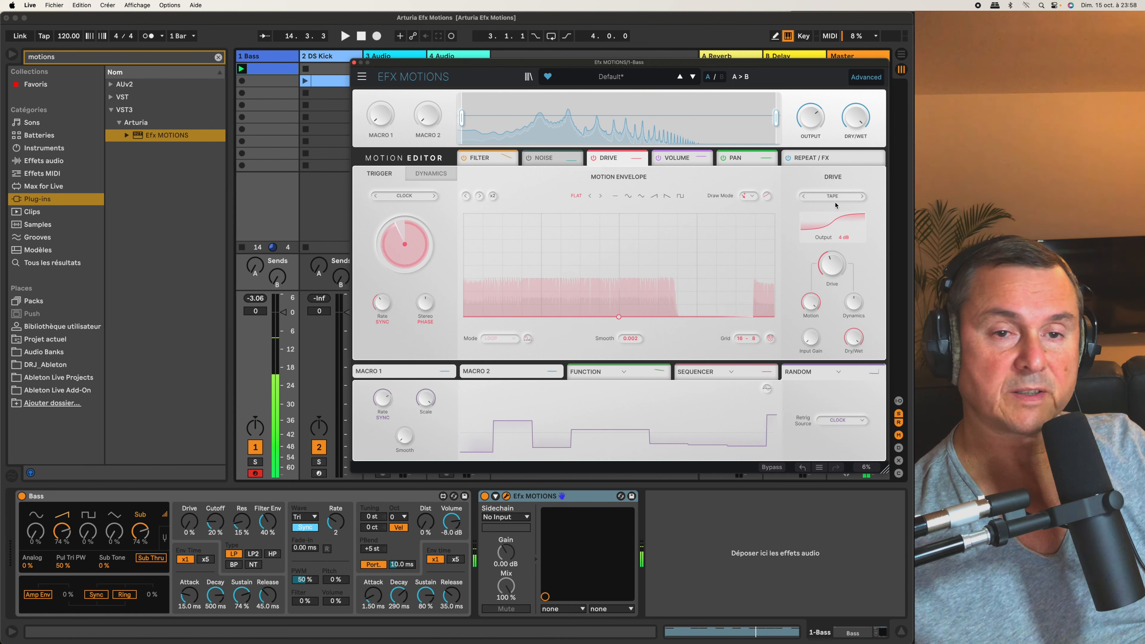
Fine-tune the Drive level in Tape mode and replay the bass briefly.
{"action": "left_click_drag", "start_coordinate": [833, 266], "coordinate": [833, 269]}
{"action": "key", "text": "space"}
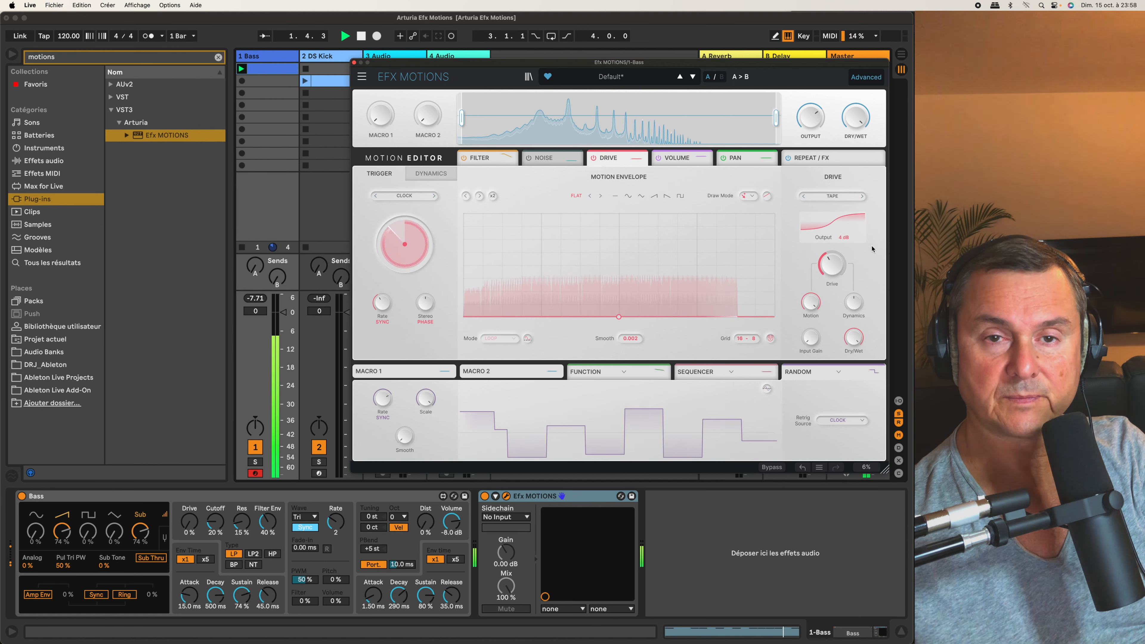
{"action": "key", "text": "space"}
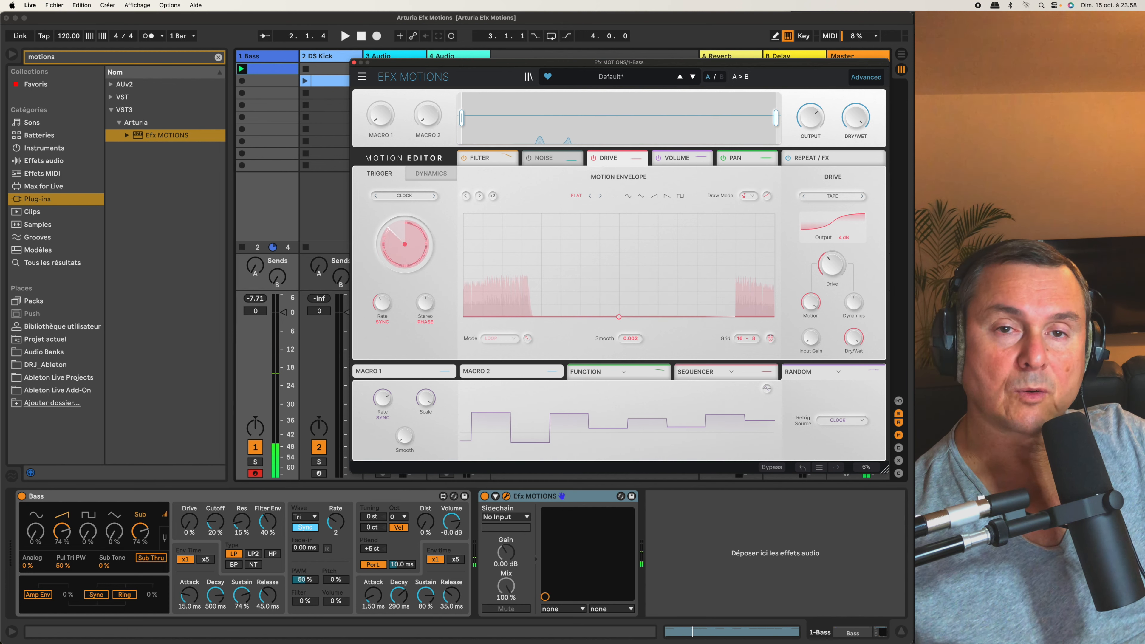
Load the factory envelope preset Rhythmic 10 into the Volume module.
{"action": "left_click", "coordinate": [679, 159]}
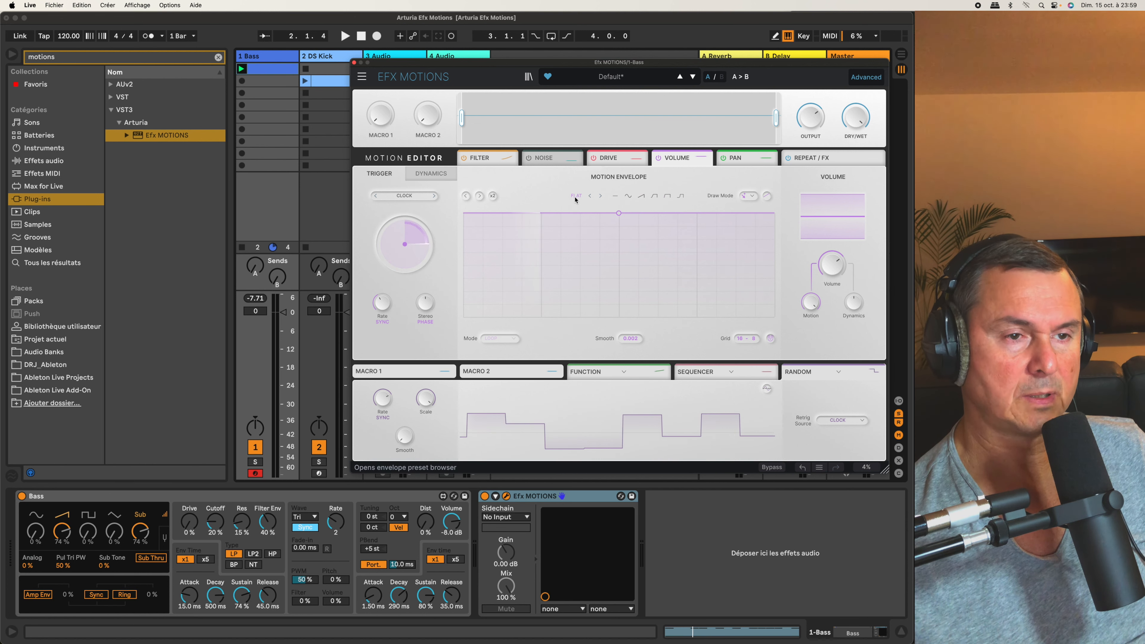
{"action": "left_click", "coordinate": [574, 197]}
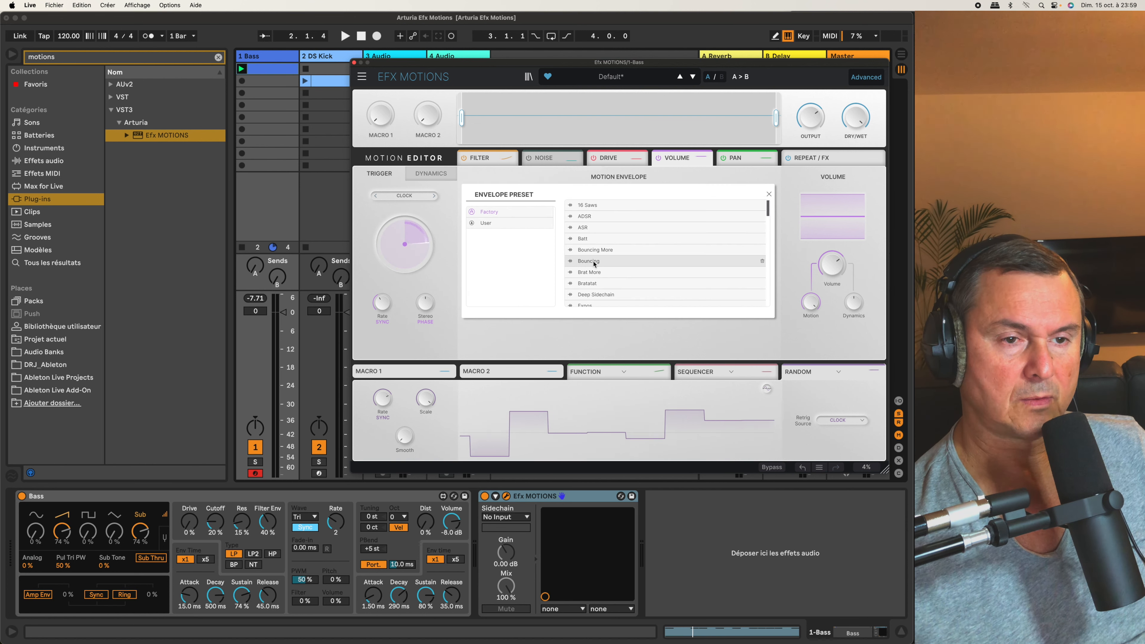
{"action": "scroll", "coordinate": [607, 262], "scroll_direction": "down", "scroll_amount": 8}
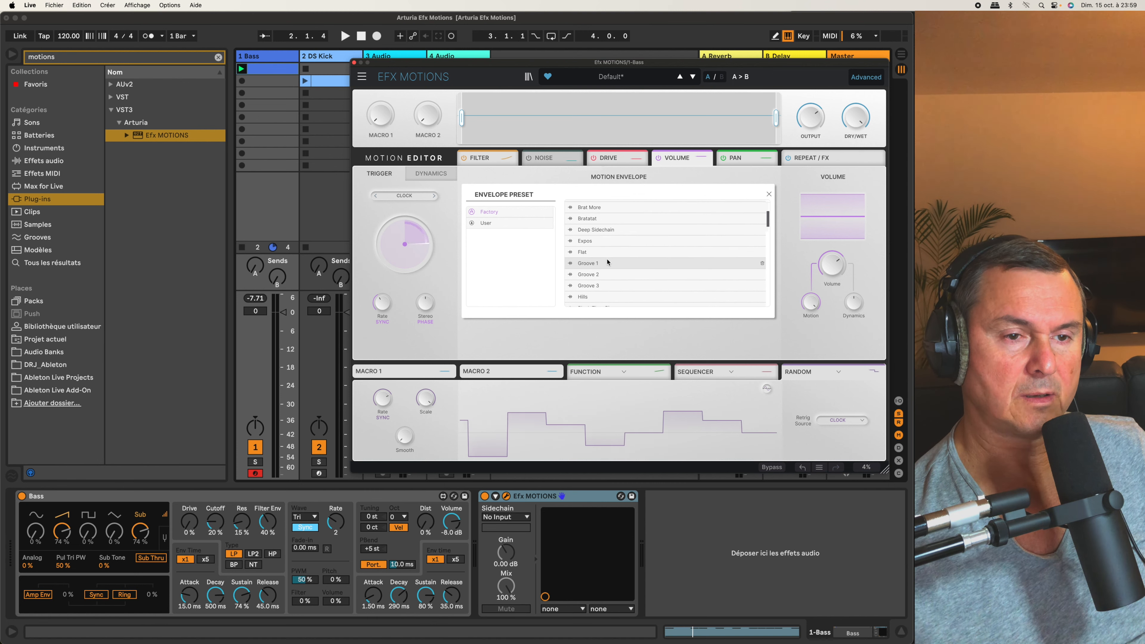
{"action": "scroll", "coordinate": [607, 262], "scroll_direction": "down", "scroll_amount": 8}
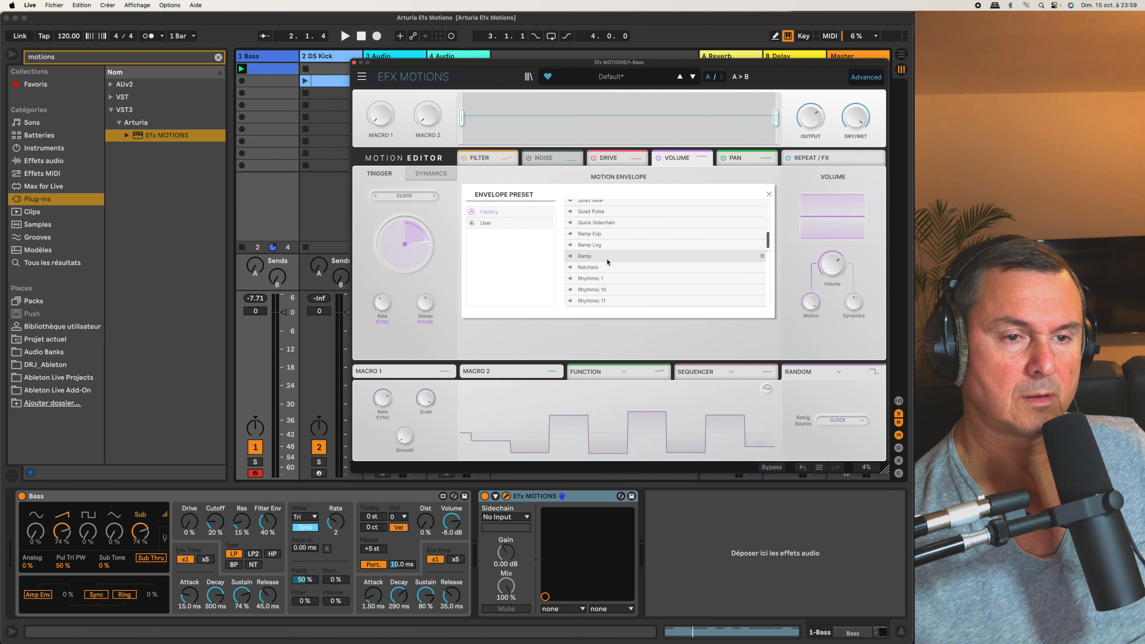
{"action": "left_click", "coordinate": [605, 237]}
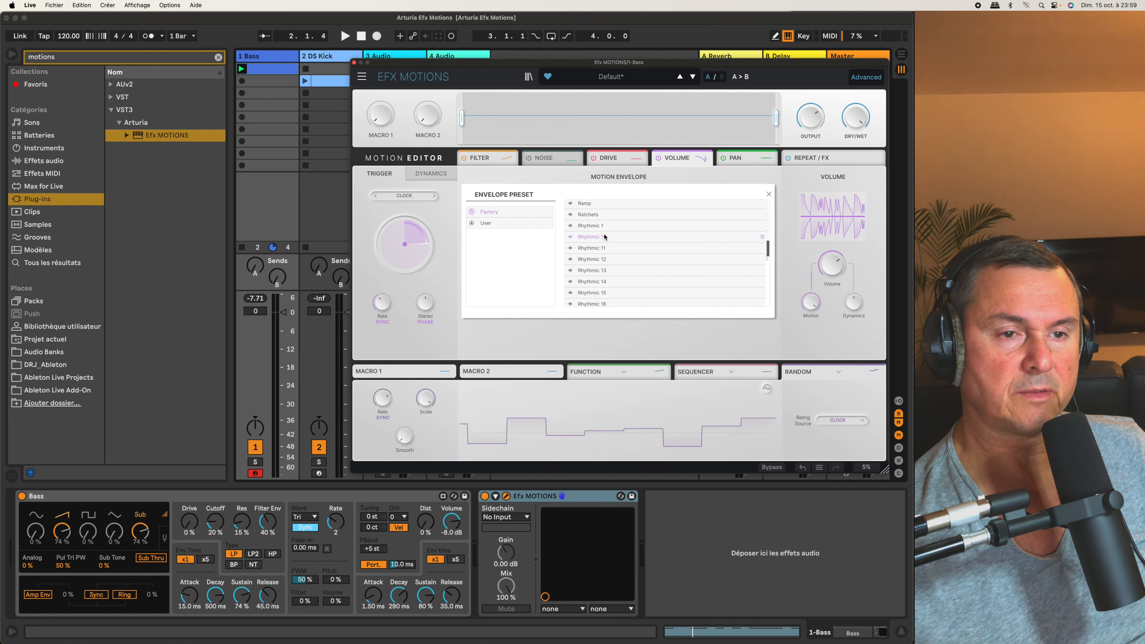
{"action": "left_click", "coordinate": [769, 193]}
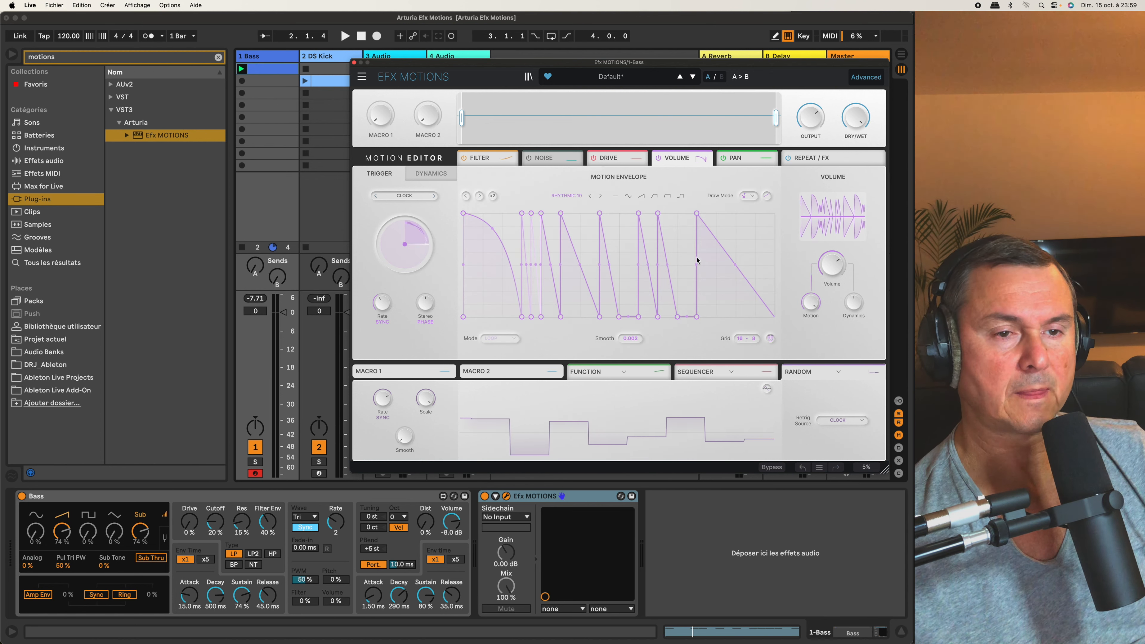
Audition the Volume envelope on the playing bass, switching to Rhythmic 11 and Sine, and lower the Volume level after stopping playback.
{"action": "key", "text": "space"}
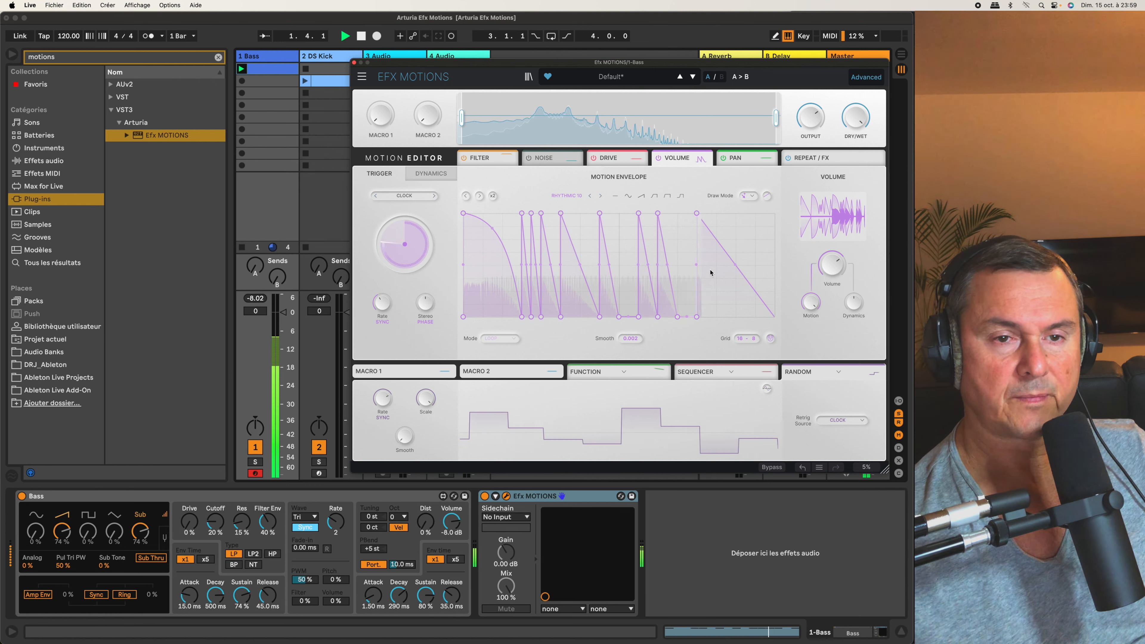
{"action": "left_click", "coordinate": [601, 196]}
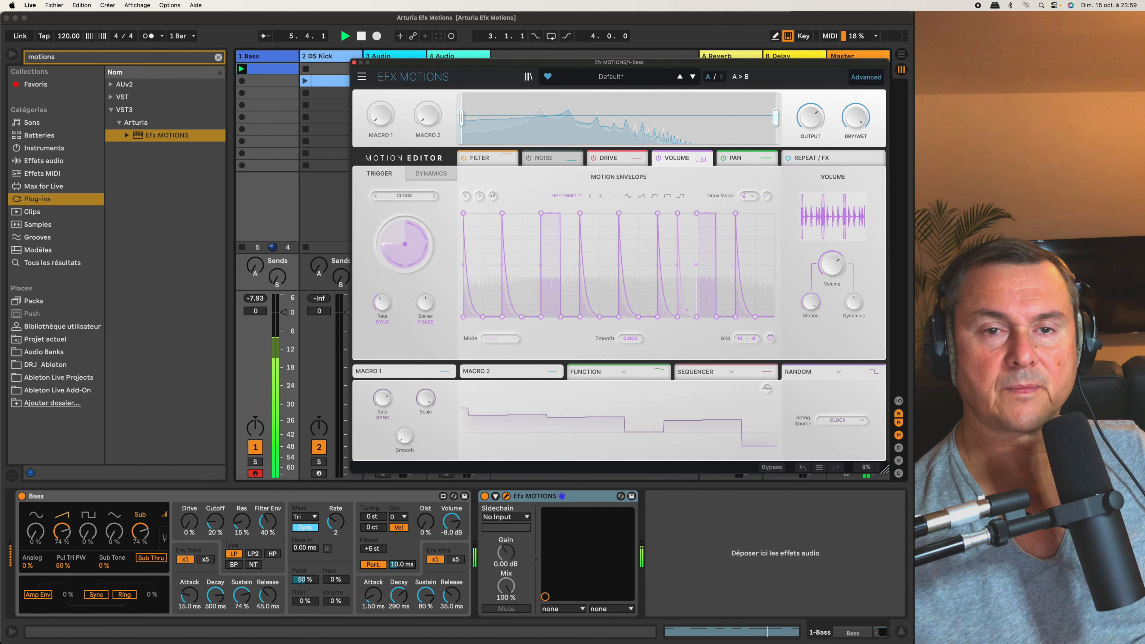
{"action": "left_click", "coordinate": [628, 197]}
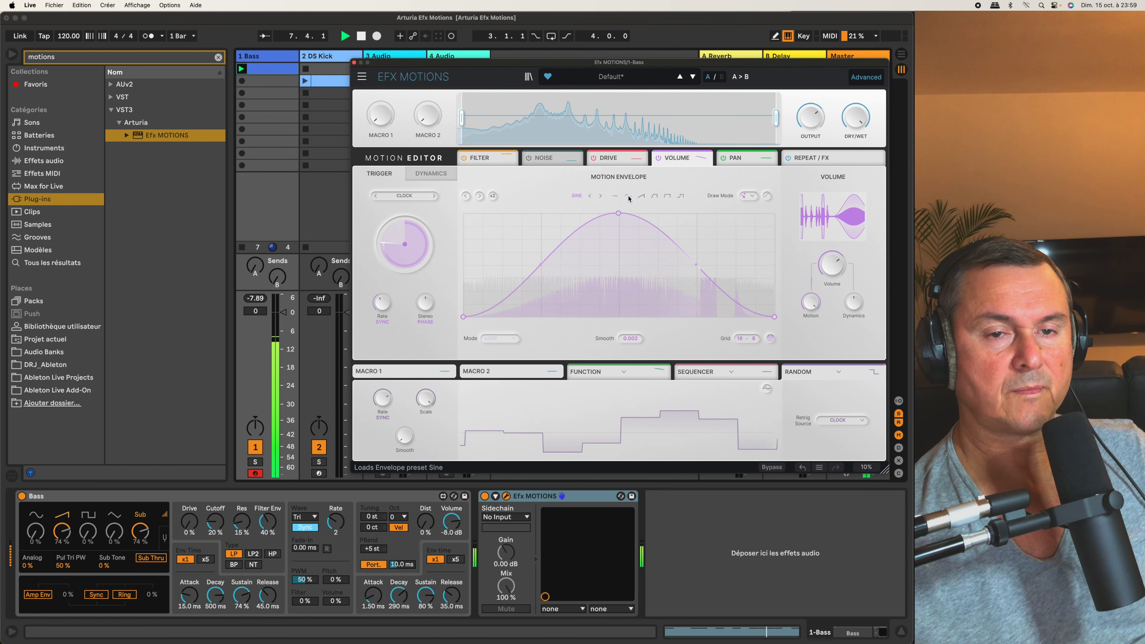
{"action": "key", "text": "space"}
{"action": "left_click_drag", "start_coordinate": [831, 264], "coordinate": [831, 302]}
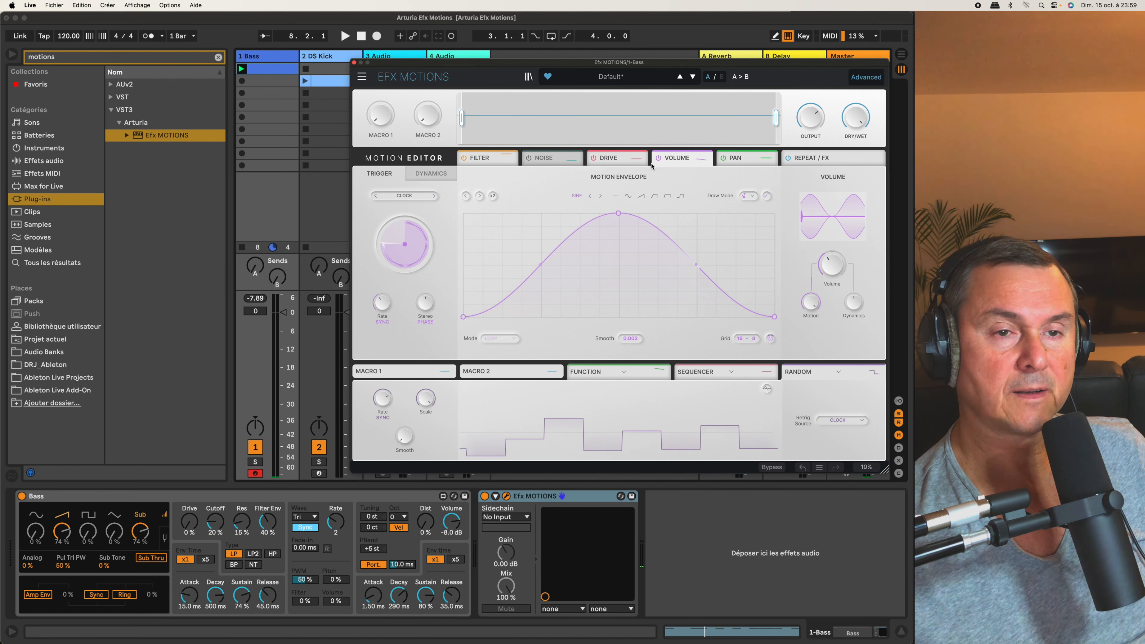
Switch off the Volume module and try different Pan positions in the Pan module while the bass plays.
{"action": "left_click", "coordinate": [660, 159]}
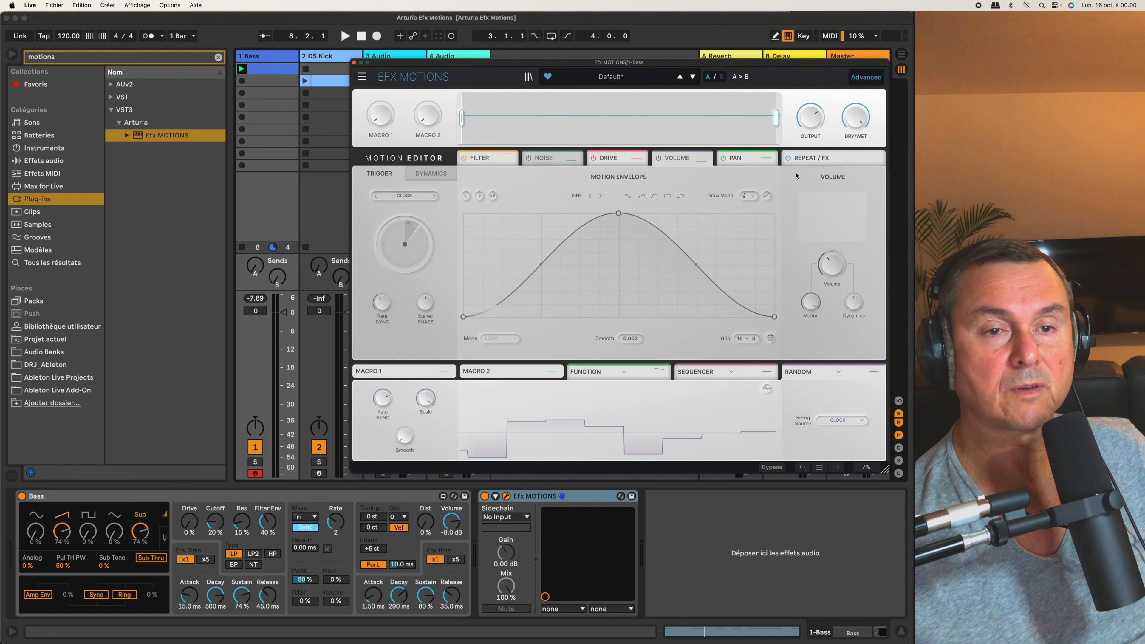
{"action": "left_click", "coordinate": [747, 161]}
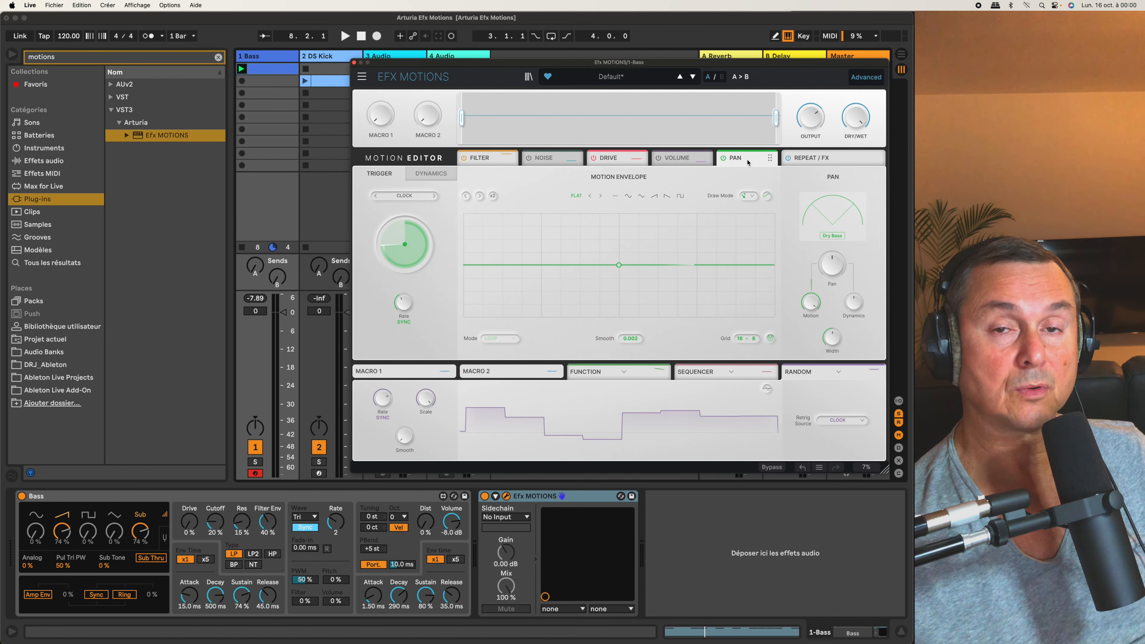
{"action": "mouse_move", "coordinate": [829, 270]}
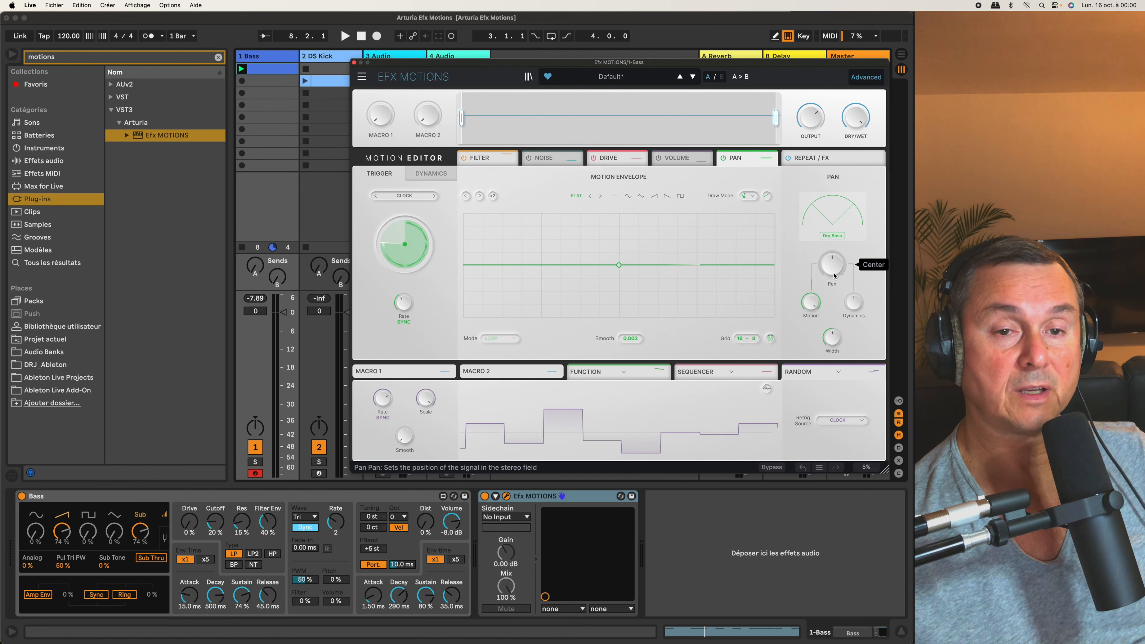
{"action": "key", "text": "space"}
{"action": "mouse_move", "coordinate": [831, 267]}
{"action": "left_mouse_down"}
{"action": "mouse_move", "coordinate": [830, 318]}
{"action": "mouse_move", "coordinate": [830, 216]}
{"action": "mouse_move", "coordinate": [831, 267]}
{"action": "left_mouse_up"}
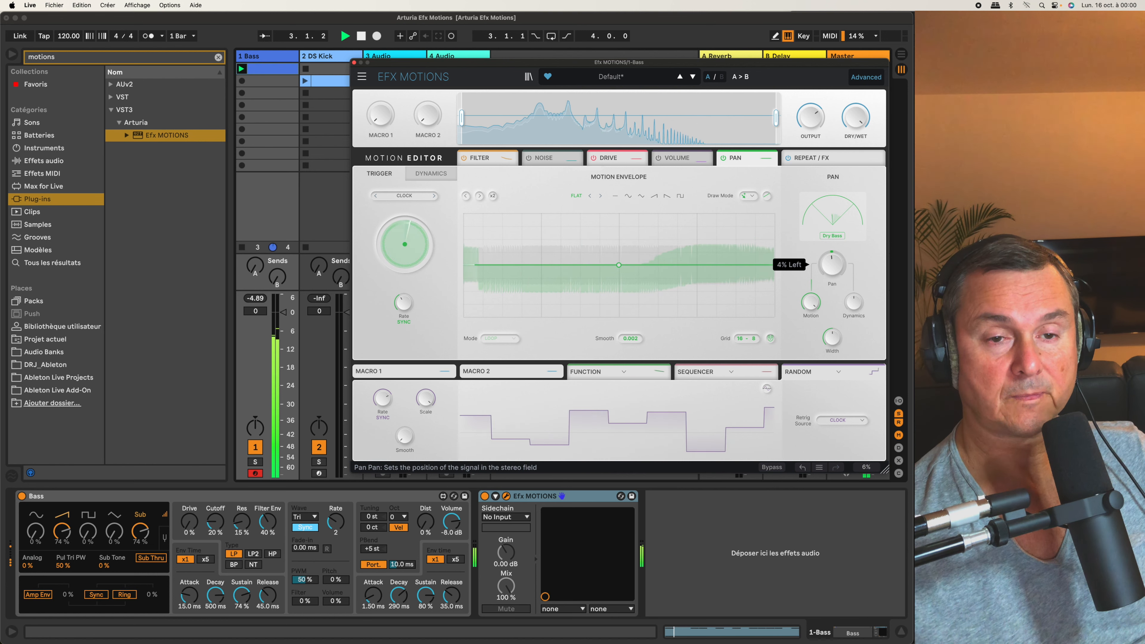
Apply the Sine envelope to the Pan module and sweep its Width on the playing bass.
{"action": "left_click", "coordinate": [629, 196]}
{"action": "mouse_move", "coordinate": [838, 271]}
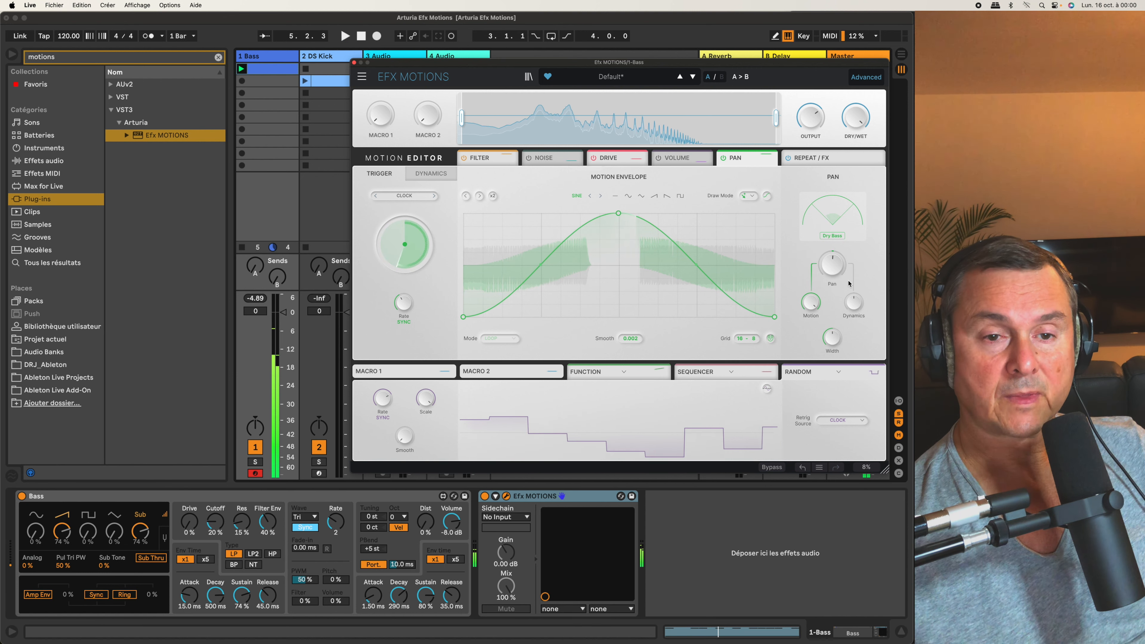
{"action": "mouse_move", "coordinate": [835, 342]}
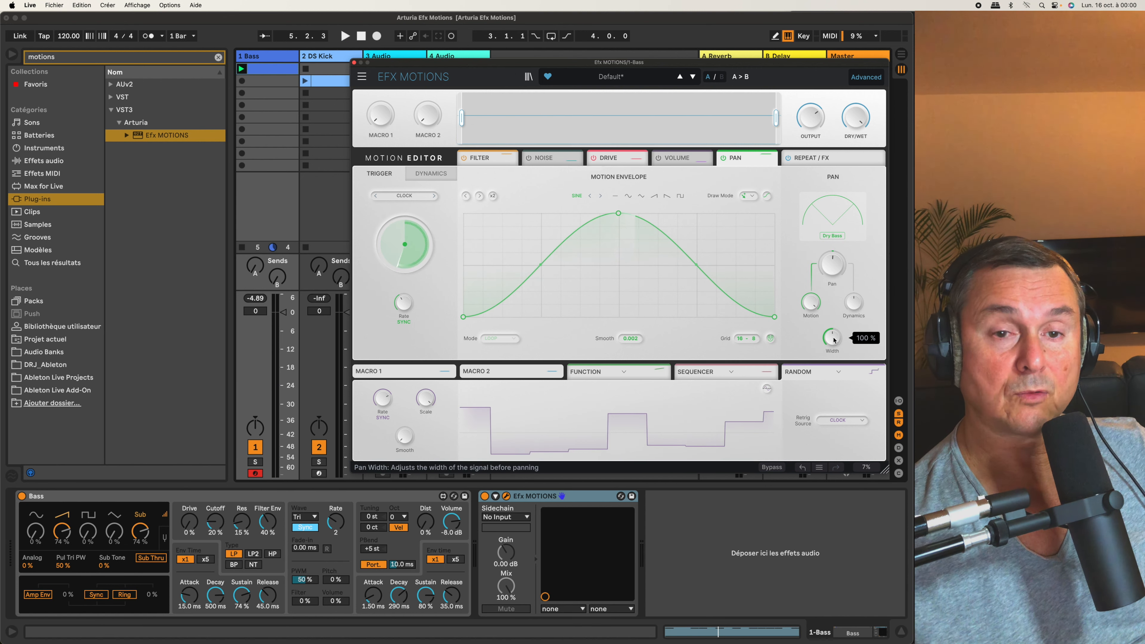
{"action": "key", "text": "space"}
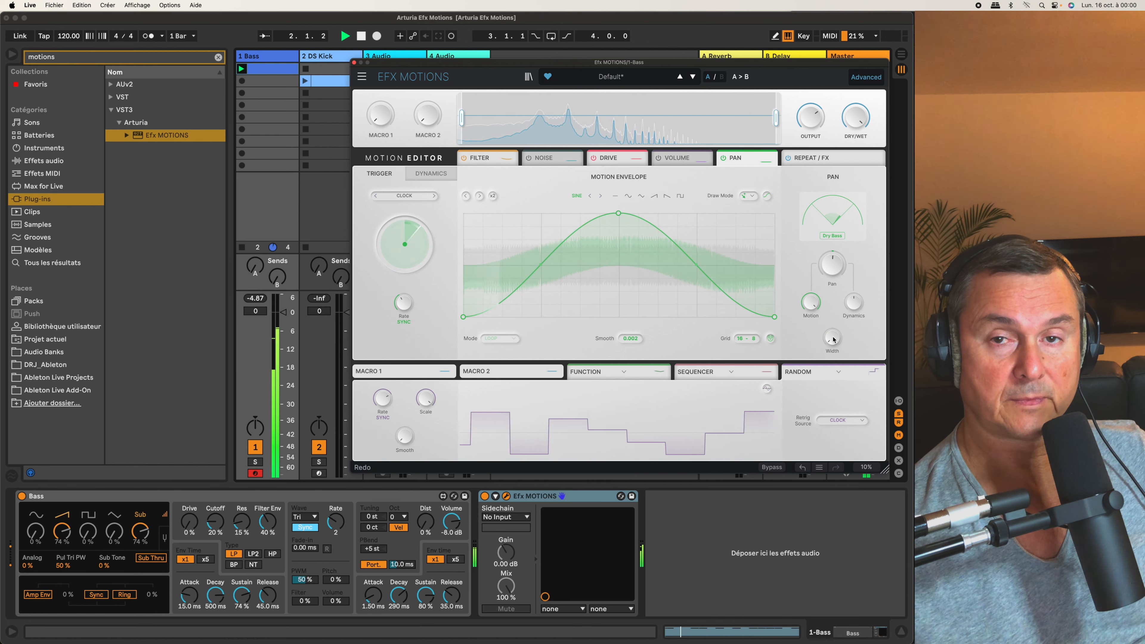
{"action": "left_click_drag", "start_coordinate": [832, 342], "coordinate": [833, 273]}
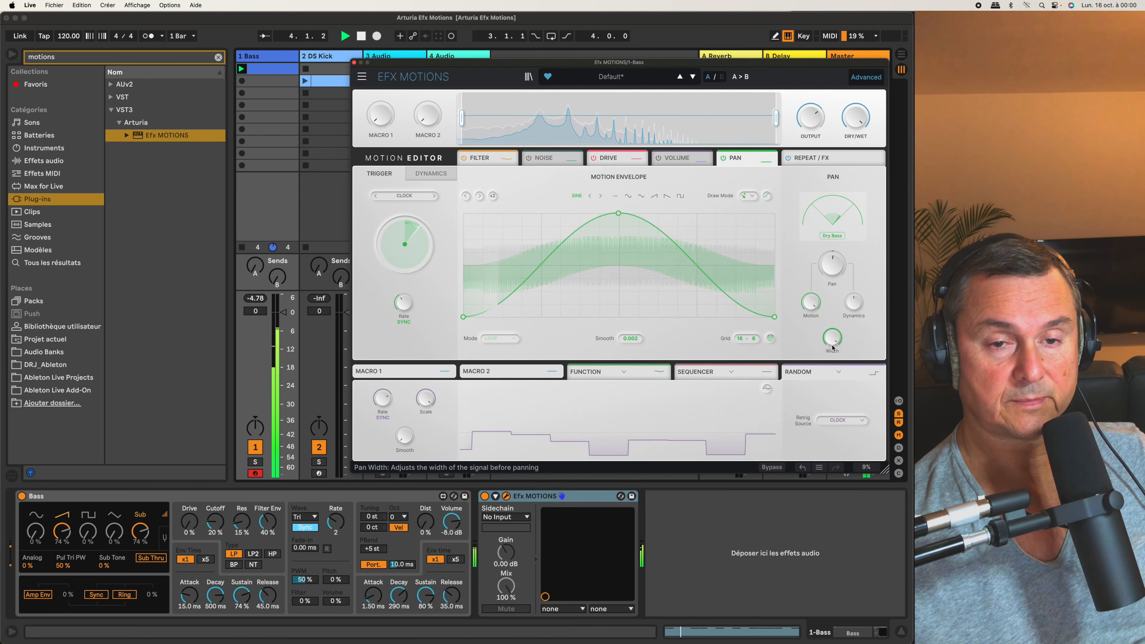
Enable the Dry Bass option in the Pan module and audition it on the bass.
{"action": "mouse_move", "coordinate": [831, 339]}
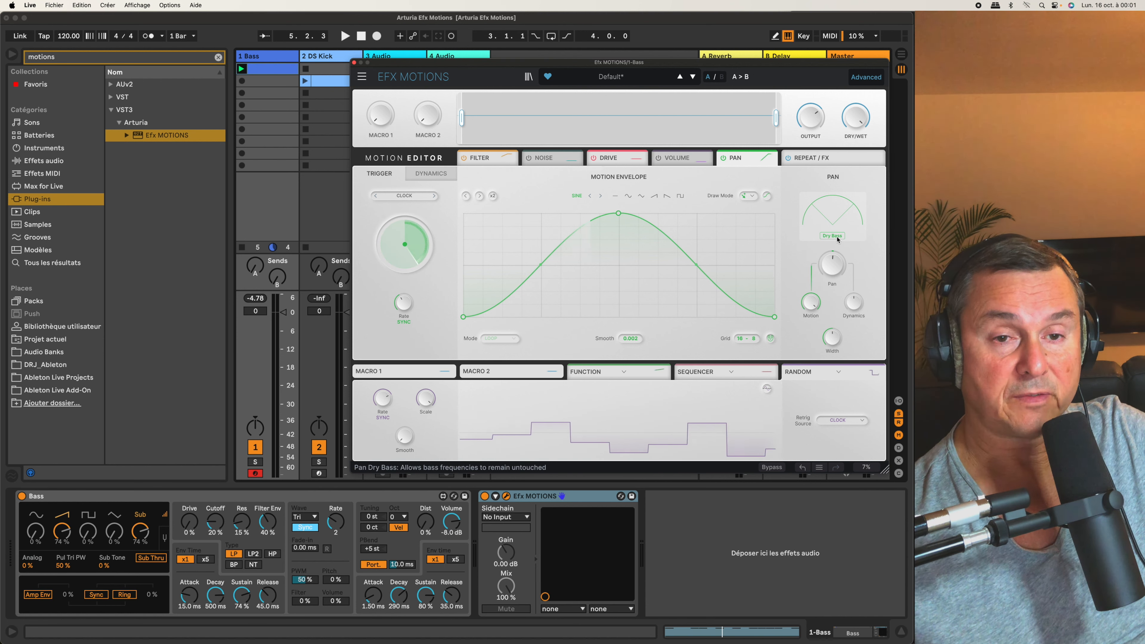
{"action": "key", "text": "space"}
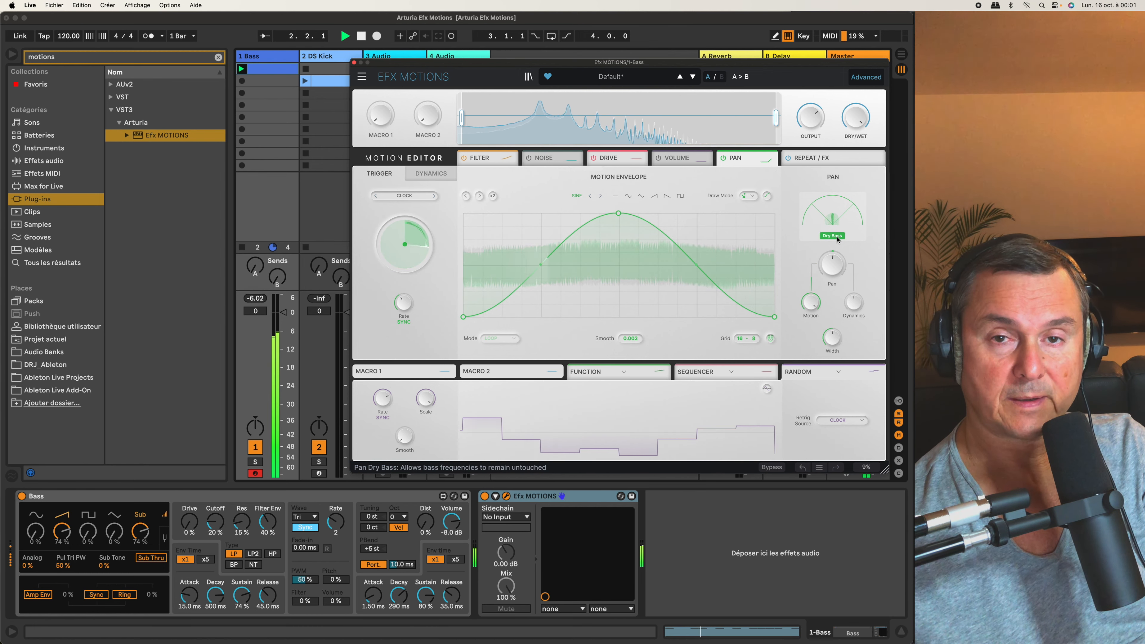
{"action": "key", "text": "space"}
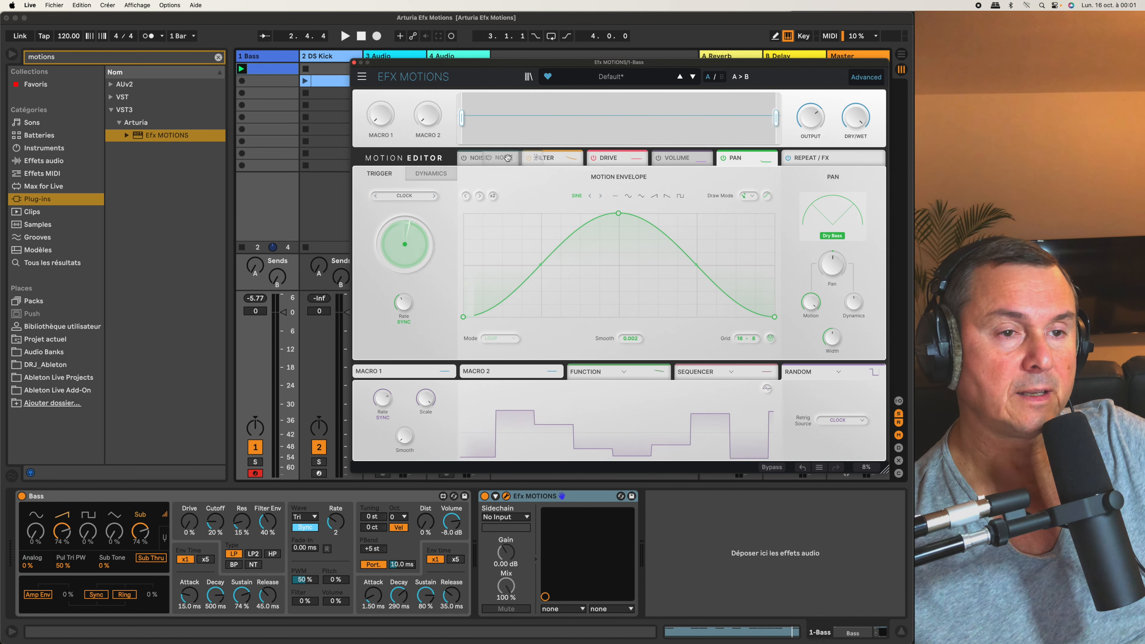
Move the Noise module ahead of Filter in the effect chain and switch it on.
{"action": "left_click", "coordinate": [564, 161]}
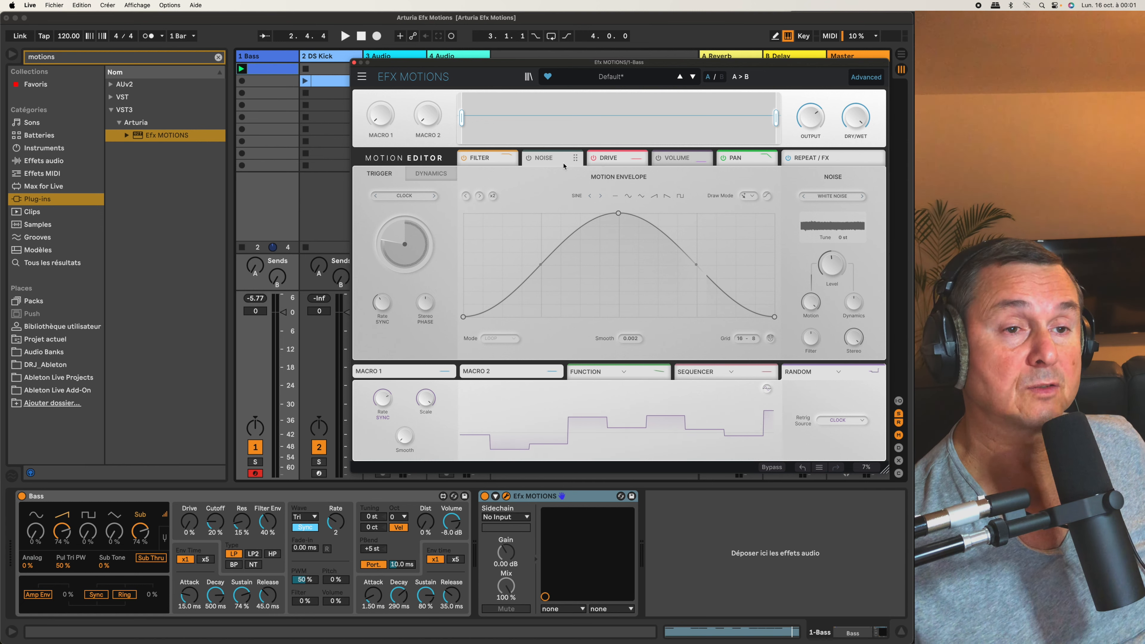
{"action": "left_click_drag", "start_coordinate": [551, 157], "coordinate": [503, 157]}
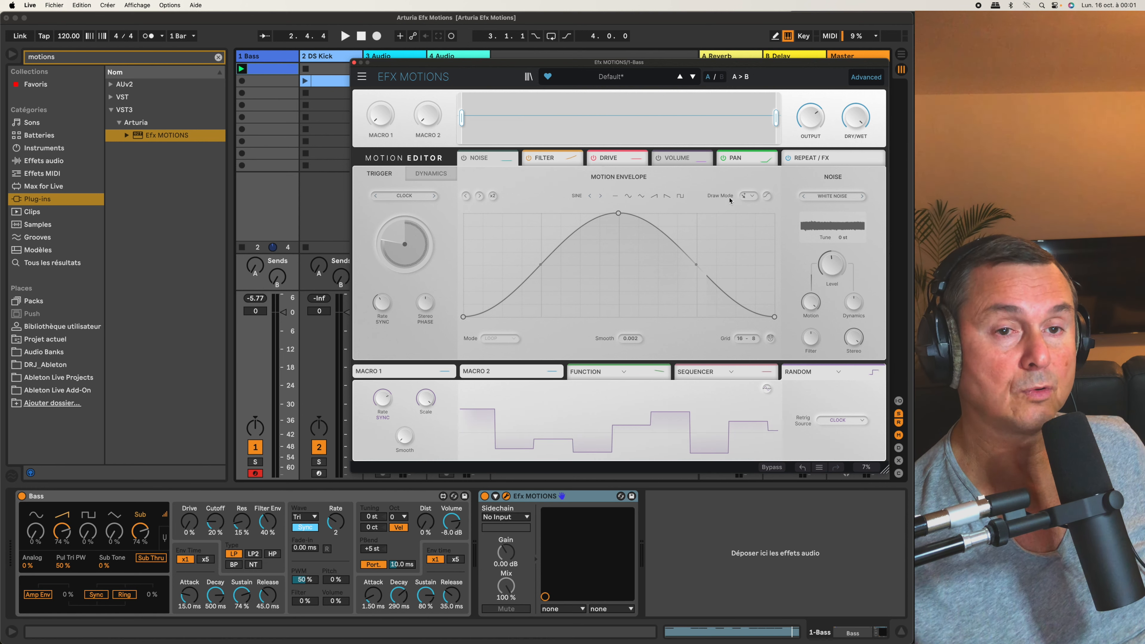
{"action": "left_click", "coordinate": [465, 160]}
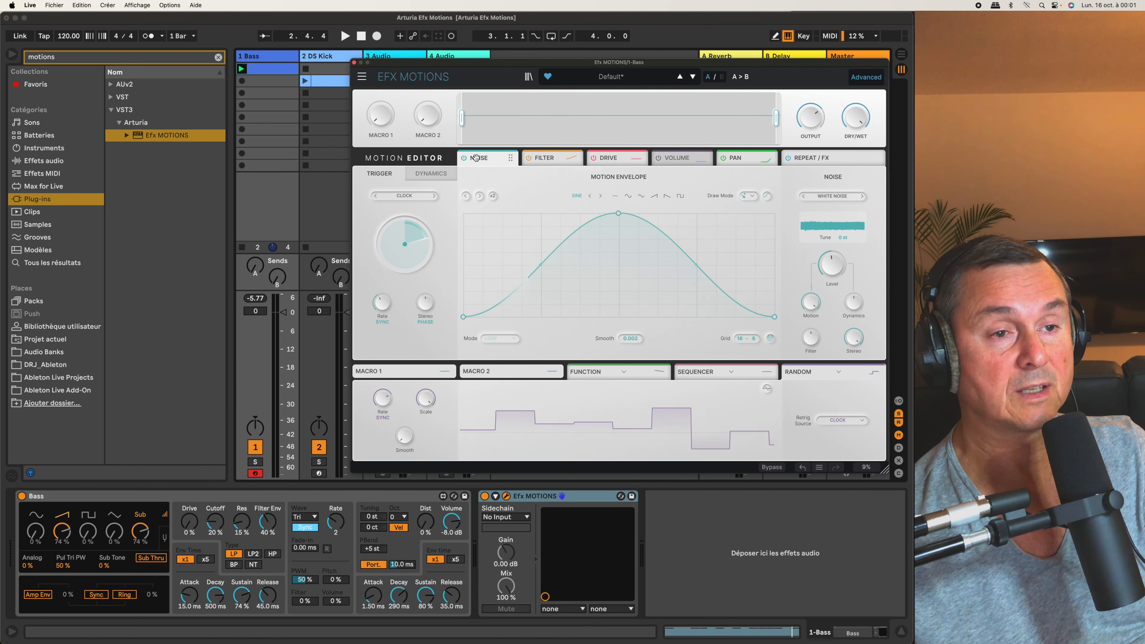
Move the Noise module back behind Filter and play the bass briefly to hear this order.
{"action": "left_click_drag", "start_coordinate": [473, 158], "coordinate": [531, 161]}
{"action": "key", "text": "space"}
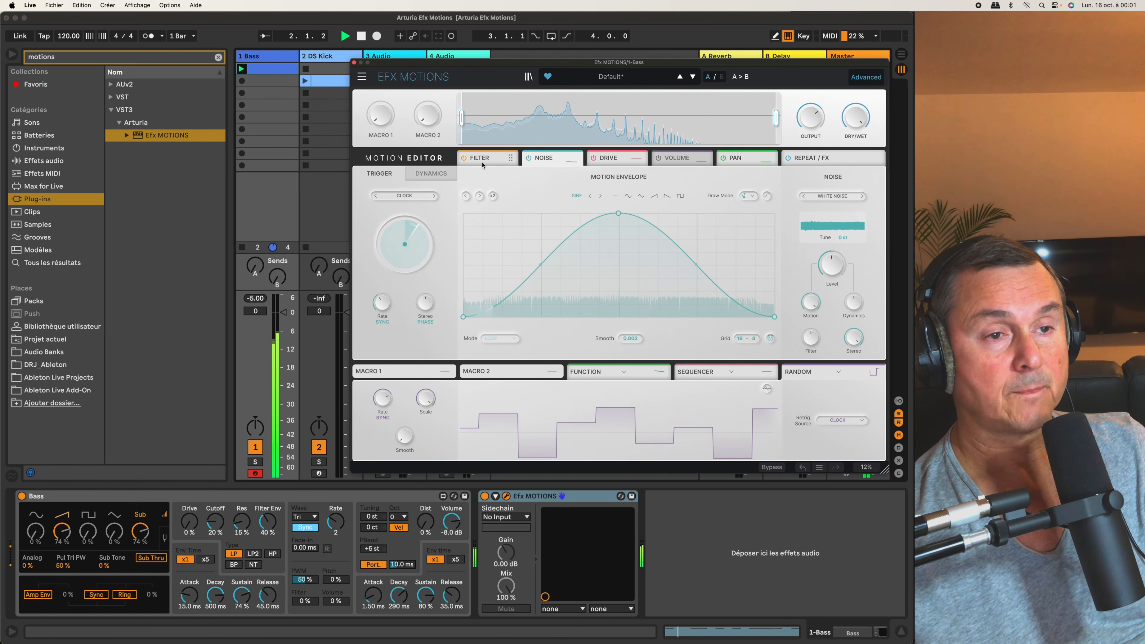
{"action": "key", "text": "space"}
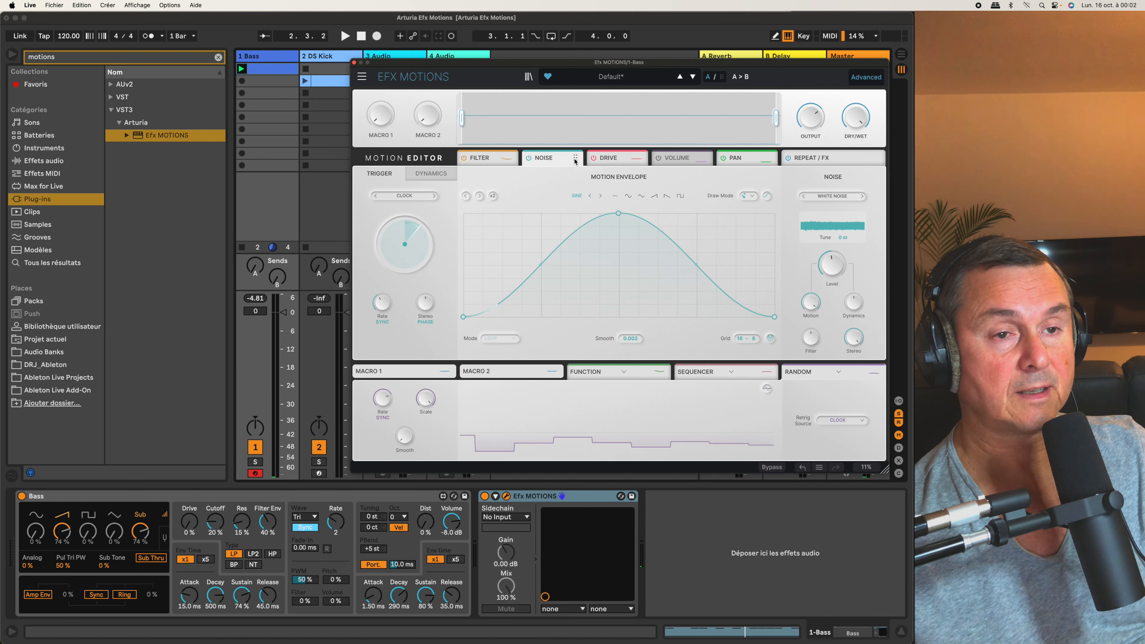
Place the Noise module in front of Filter again and audition the changed order on the bass.
{"action": "left_click_drag", "start_coordinate": [550, 158], "coordinate": [508, 157]}
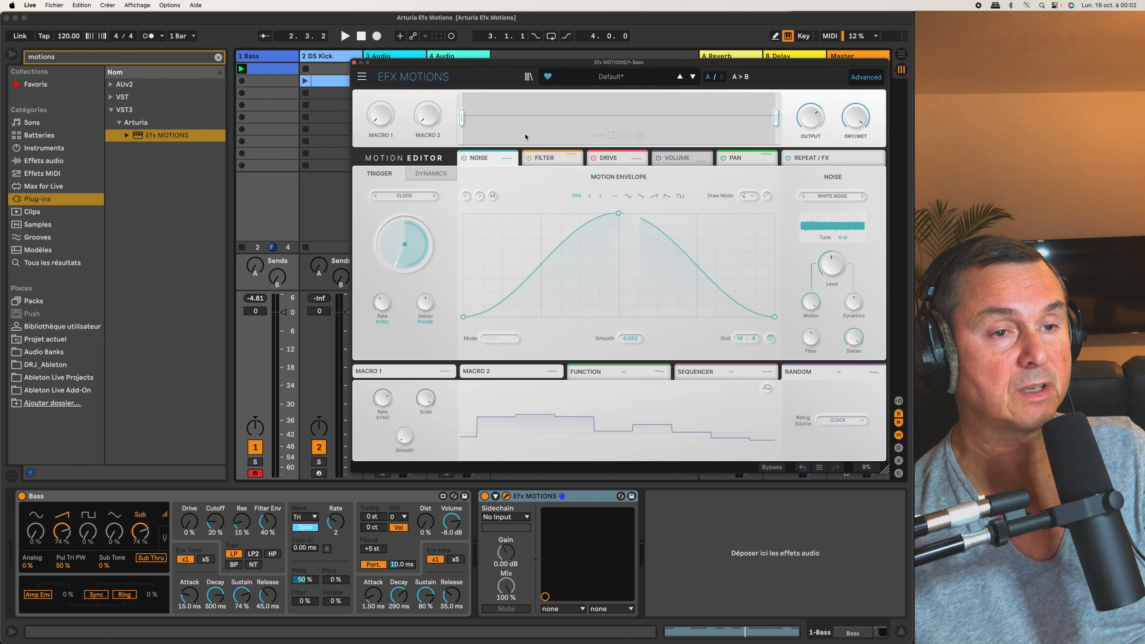
{"action": "key", "text": "space"}
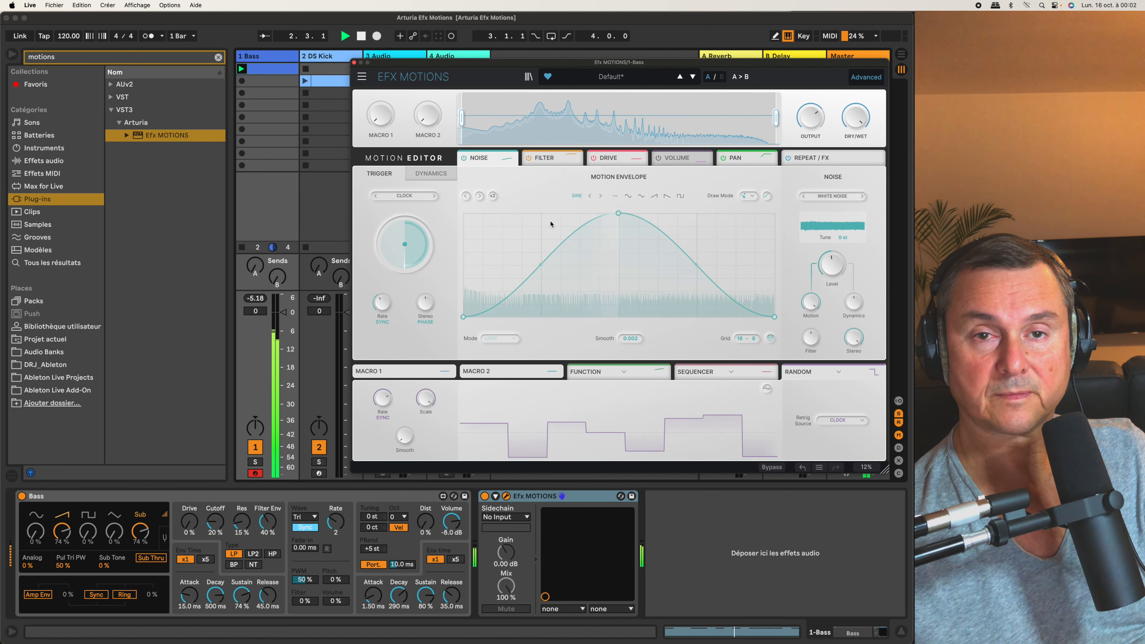
{"action": "key", "text": "space"}
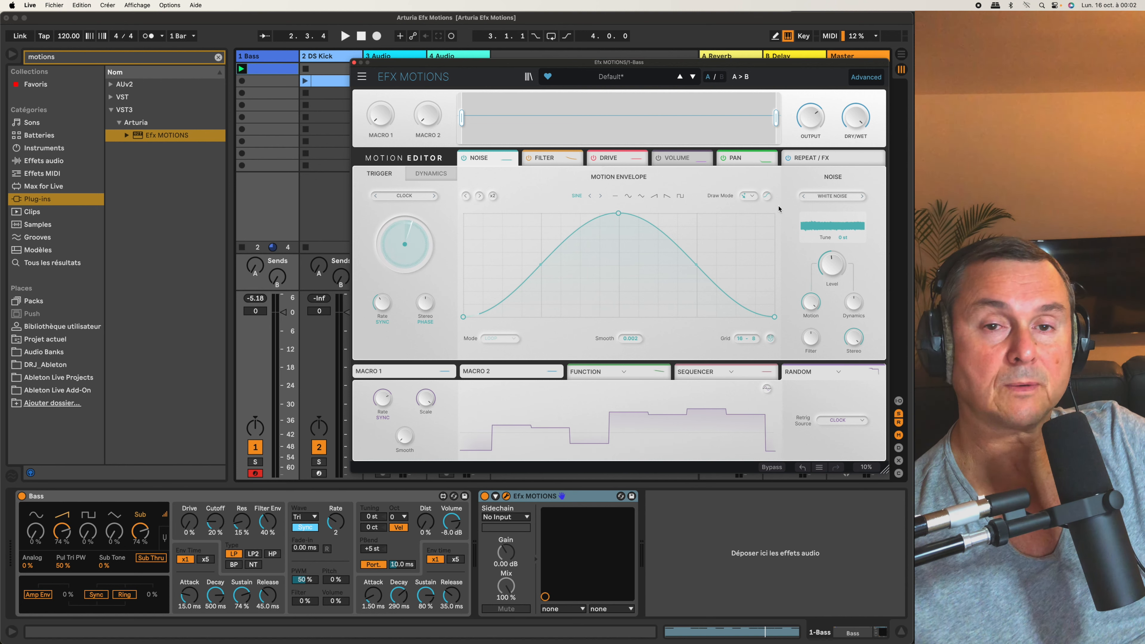
Audition the Ramp, Square and Sine envelopes of the Filter module on the playing bass with Noise switched off.
{"action": "left_click", "coordinate": [552, 158]}
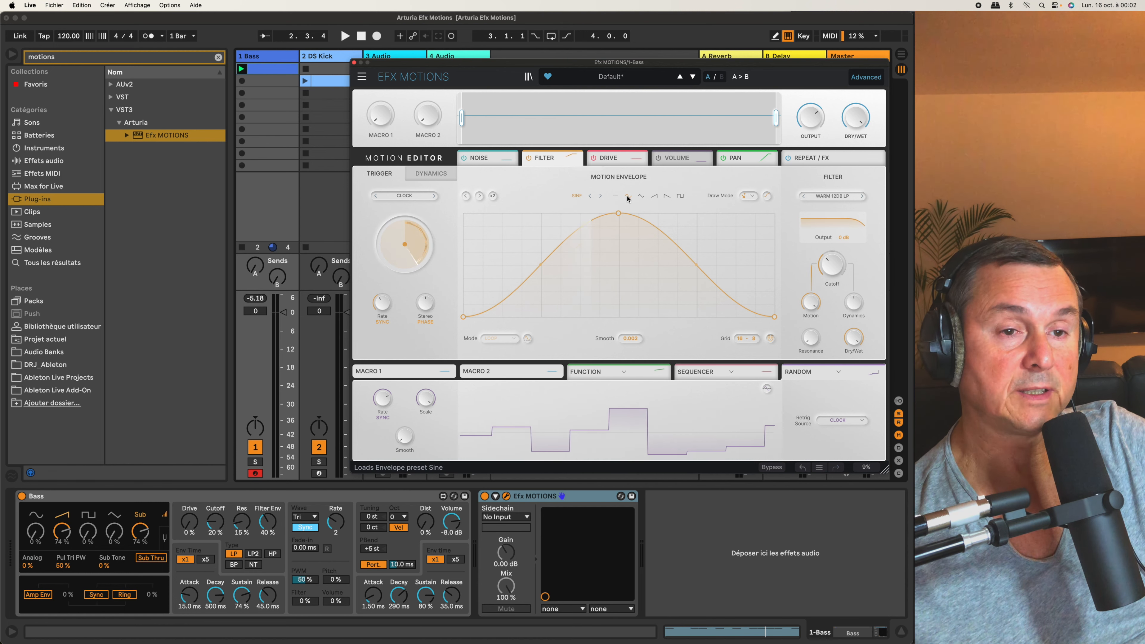
{"action": "left_click", "coordinate": [642, 199]}
{"action": "key", "text": "space"}
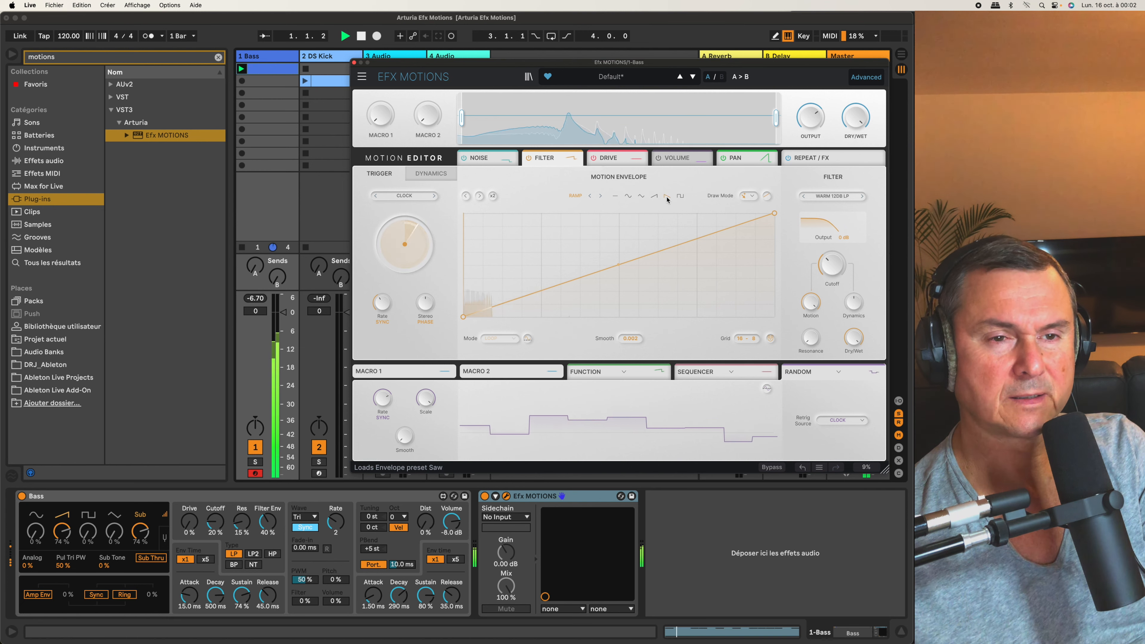
{"action": "left_click", "coordinate": [680, 197]}
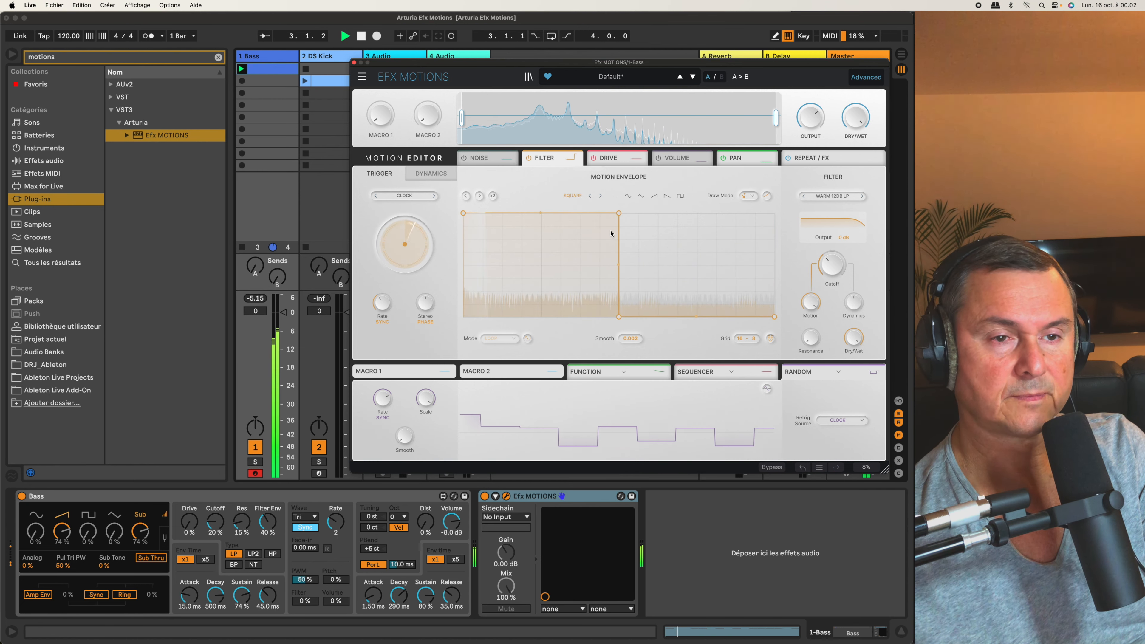
{"action": "left_click", "coordinate": [628, 196]}
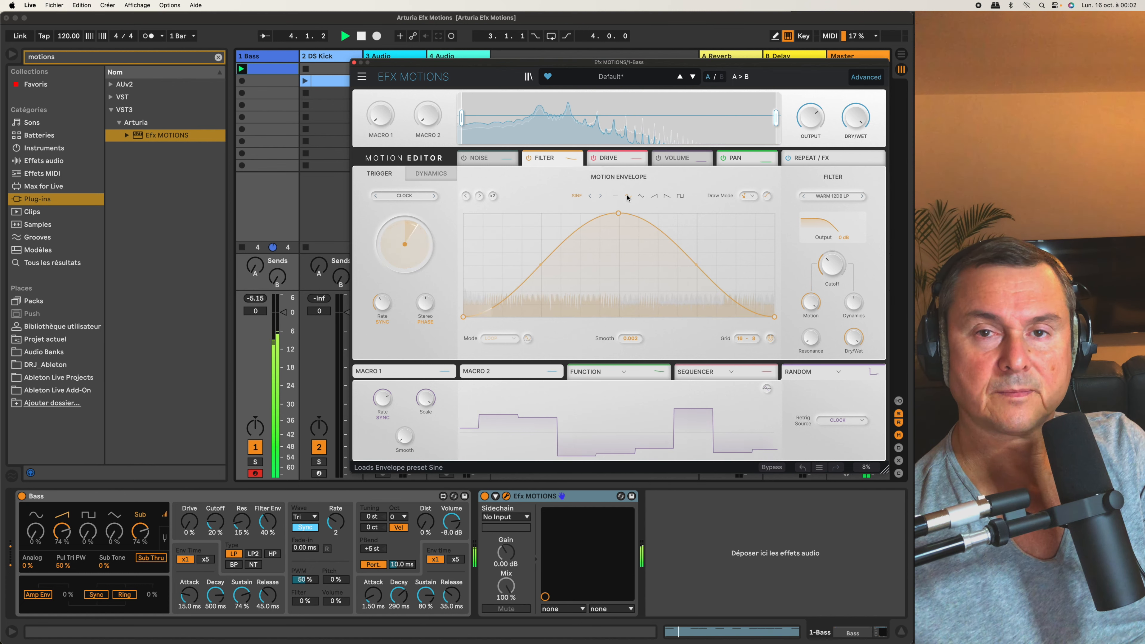
{"action": "key", "text": "space"}
Load the factory ADSR preset for the Filter envelope and audition it, then ASR and Batt, on the playing bass.
{"action": "left_click", "coordinate": [577, 195]}
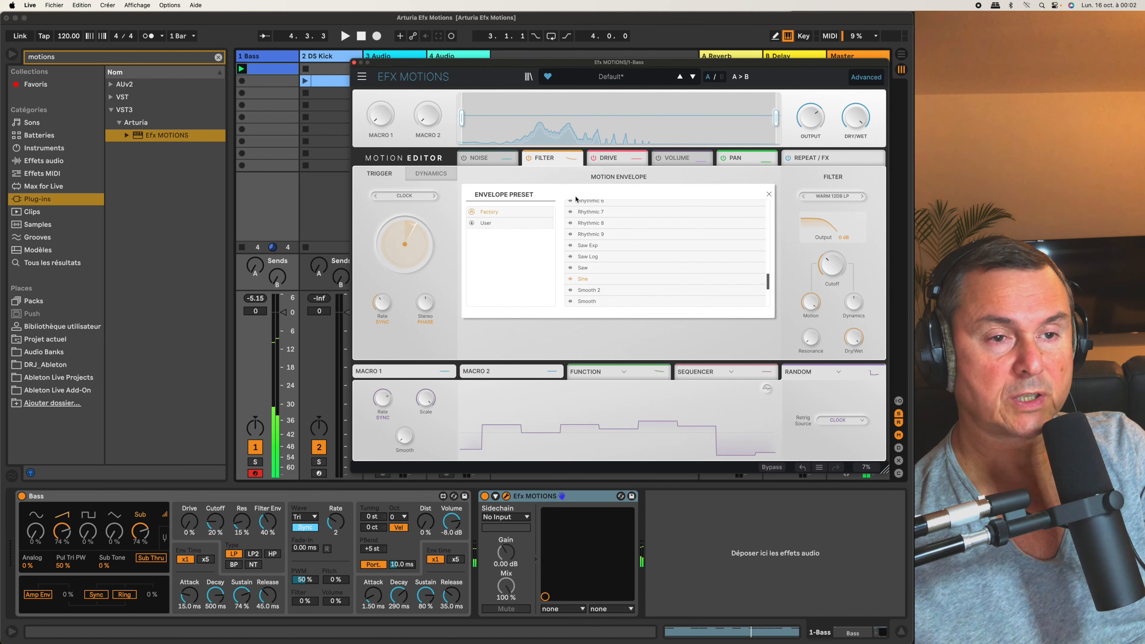
{"action": "scroll", "coordinate": [625, 281], "scroll_direction": "up", "scroll_amount": 10}
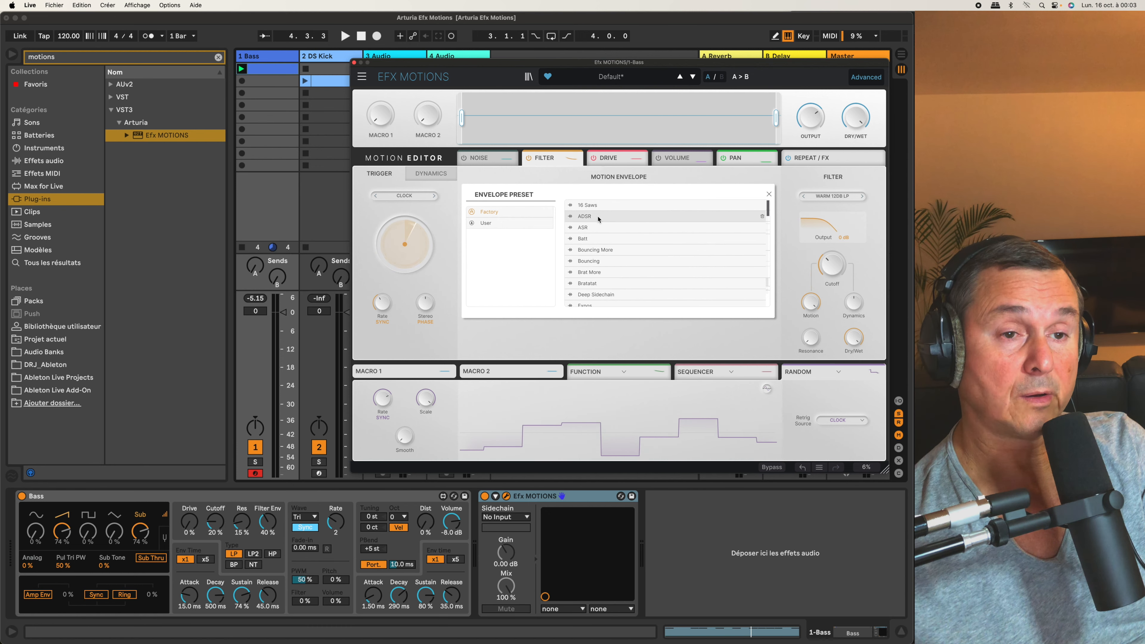
{"action": "left_click", "coordinate": [600, 217]}
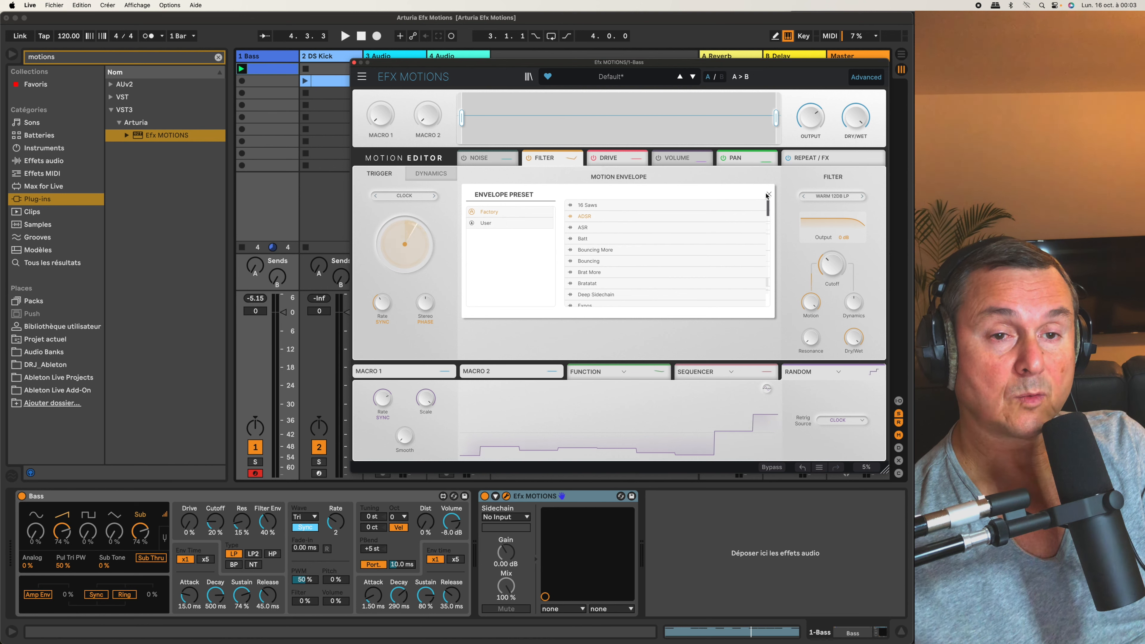
{"action": "left_click", "coordinate": [768, 194]}
{"action": "key", "text": "space"}
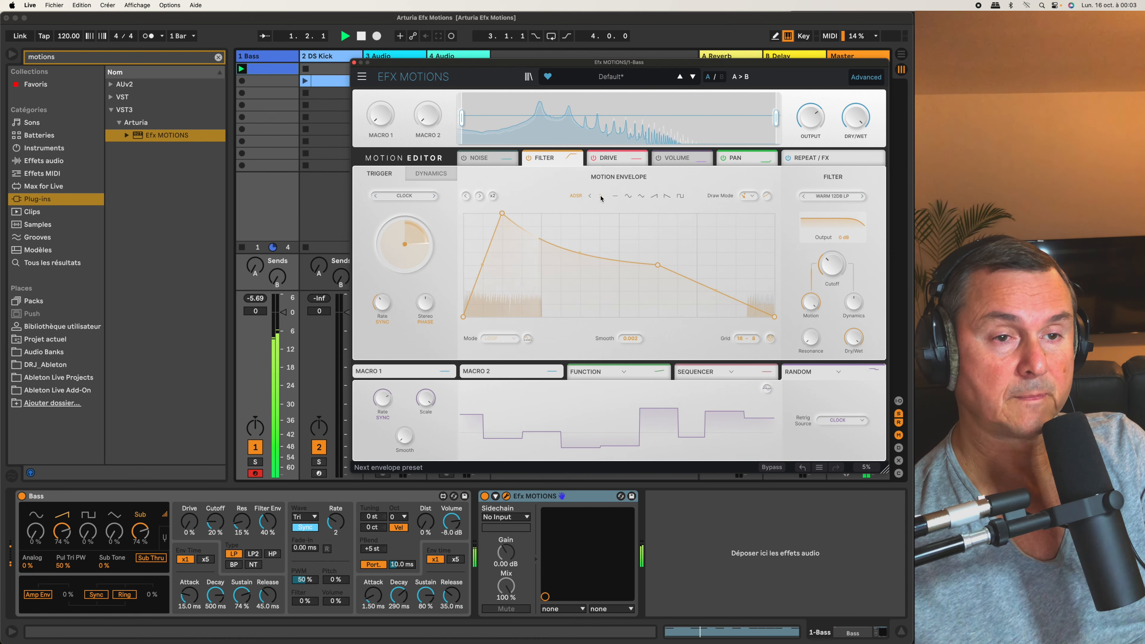
{"action": "left_click", "coordinate": [601, 197]}
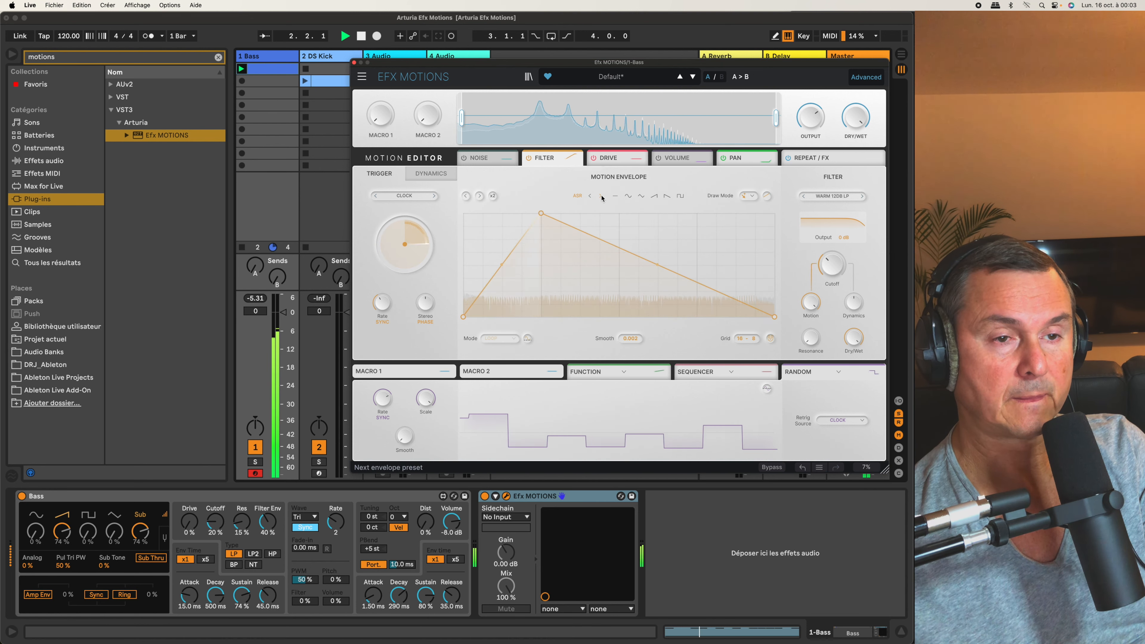
{"action": "left_click", "coordinate": [601, 197]}
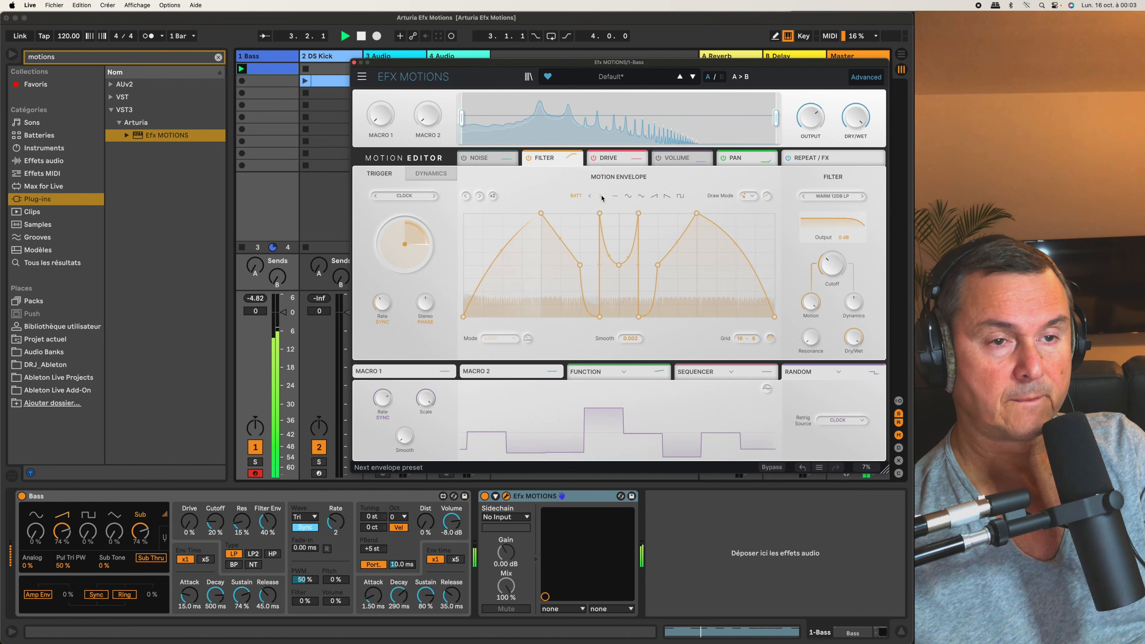
{"action": "key", "text": "space"}
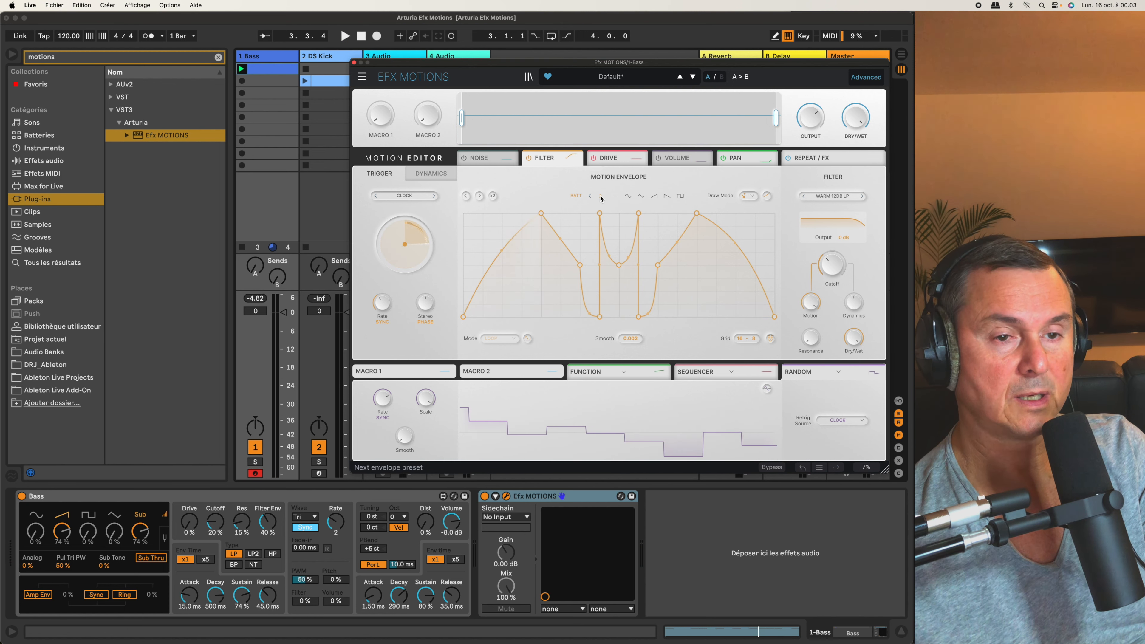
Audition the Bouncing, Brat More, Bratatat, Deep Sidechain and Expos presets of the Filter envelope on the playing bass.
{"action": "left_click", "coordinate": [601, 197]}
{"action": "key", "text": "space"}
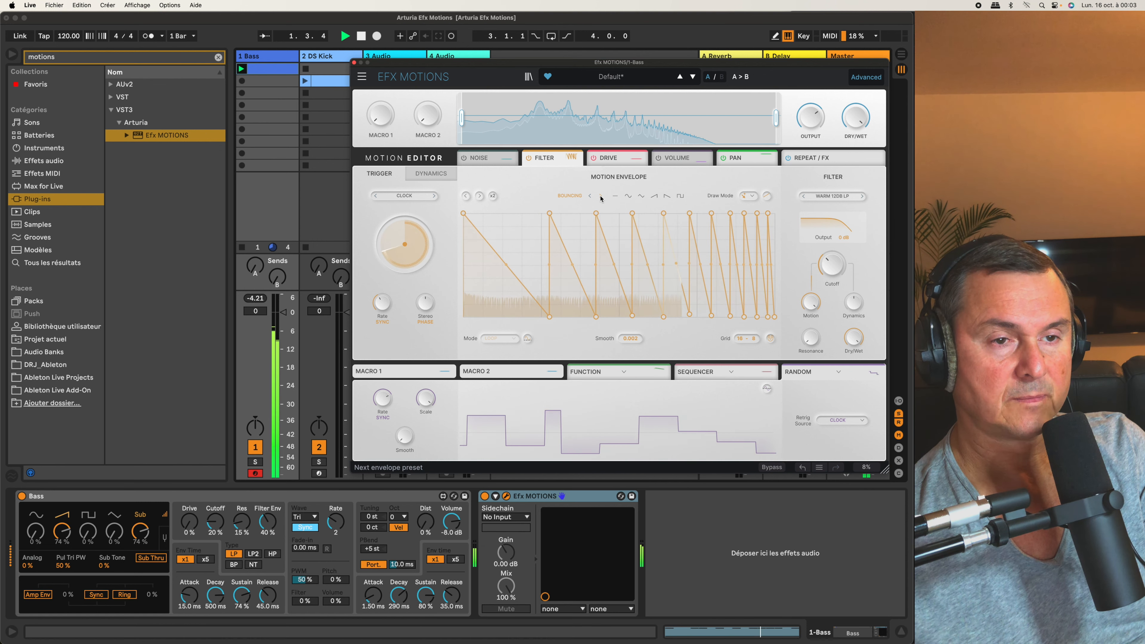
{"action": "left_click", "coordinate": [600, 197]}
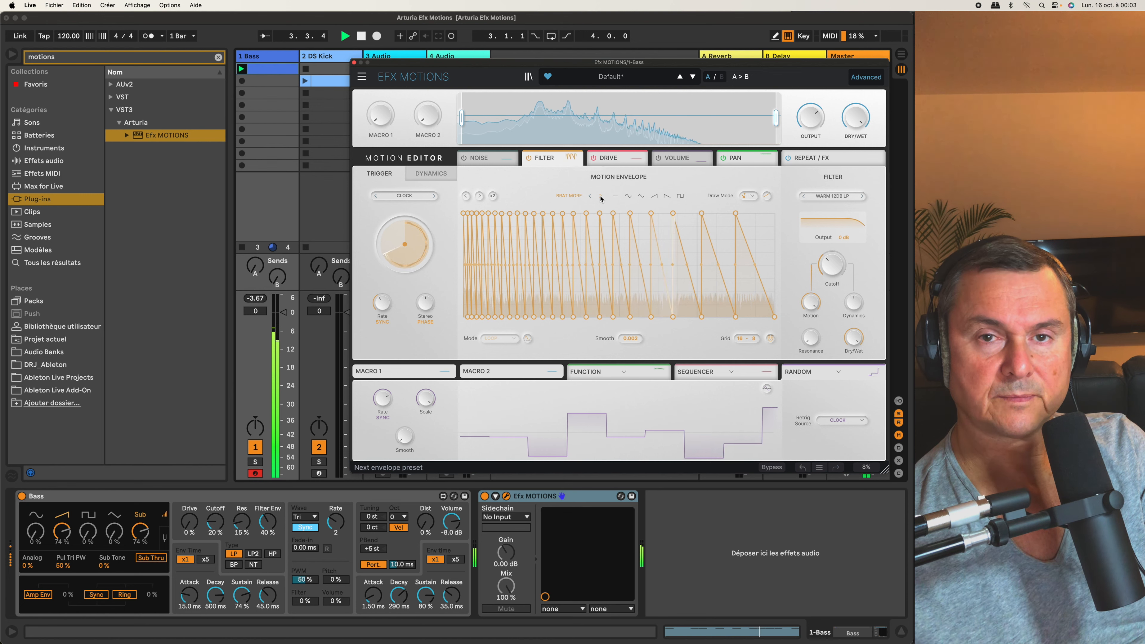
{"action": "left_click", "coordinate": [600, 197]}
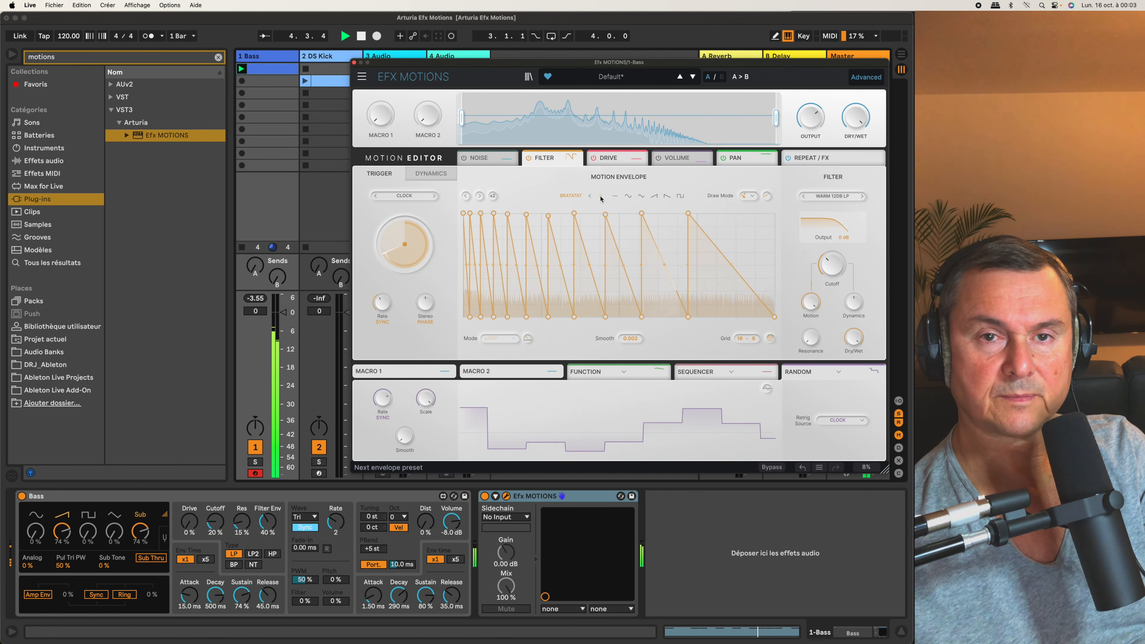
{"action": "left_click", "coordinate": [600, 197]}
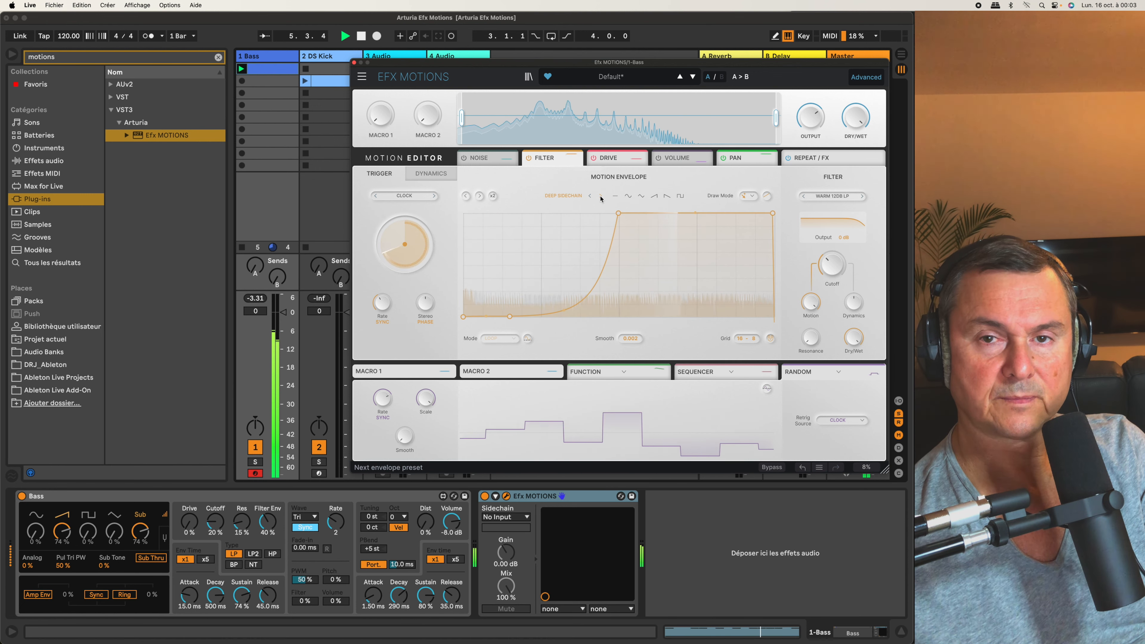
{"action": "left_click", "coordinate": [600, 197]}
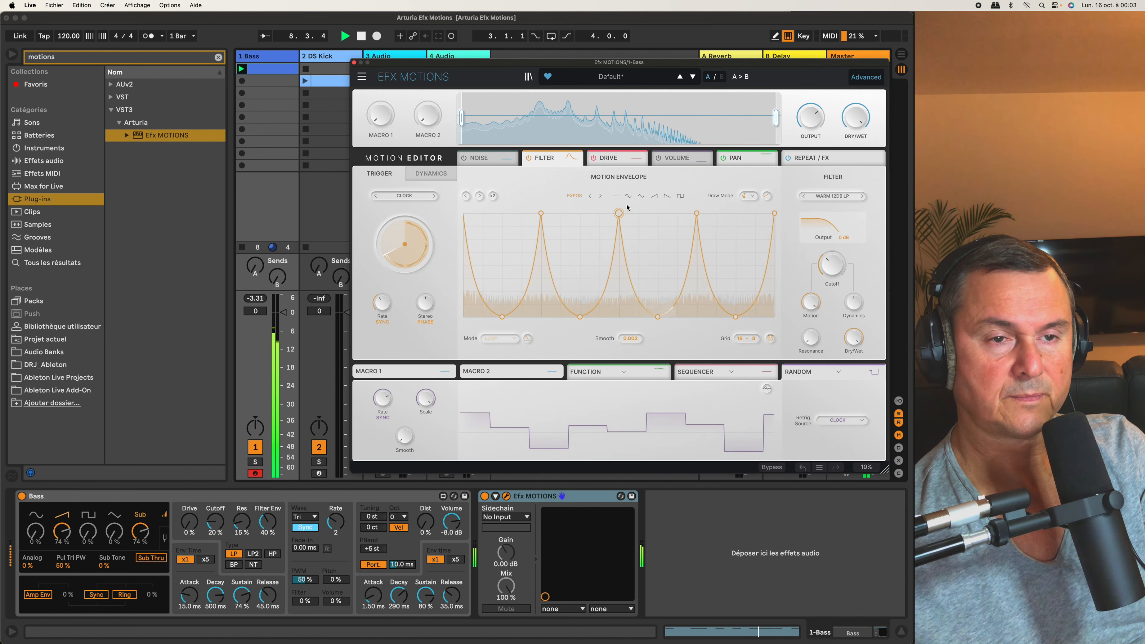
Load the Sine shape into the Filter envelope and bend it with two extra points on each slope.
{"action": "left_click", "coordinate": [628, 196]}
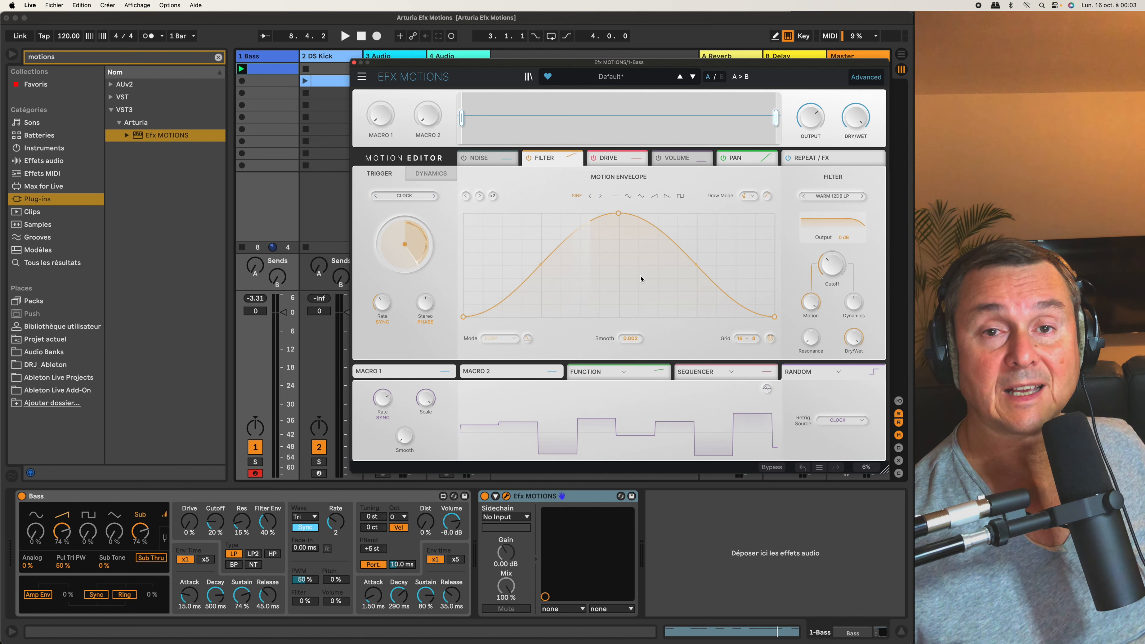
{"action": "left_click_drag", "start_coordinate": [538, 271], "coordinate": [535, 282]}
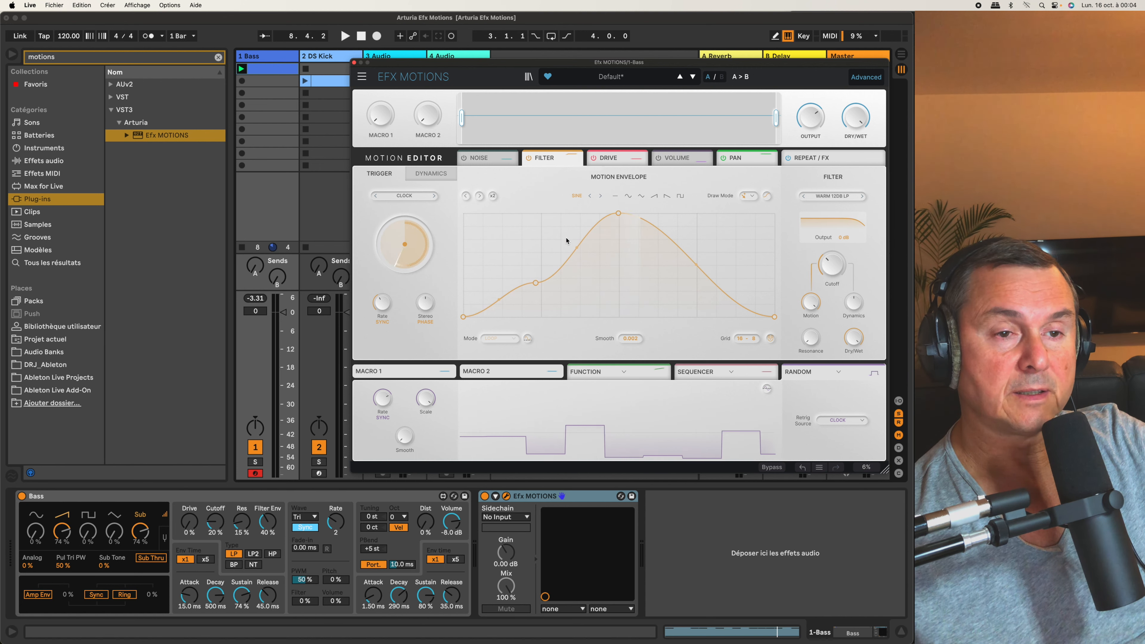
{"action": "left_click_drag", "start_coordinate": [579, 229], "coordinate": [580, 239]}
{"action": "left_click_drag", "start_coordinate": [672, 237], "coordinate": [715, 303]}
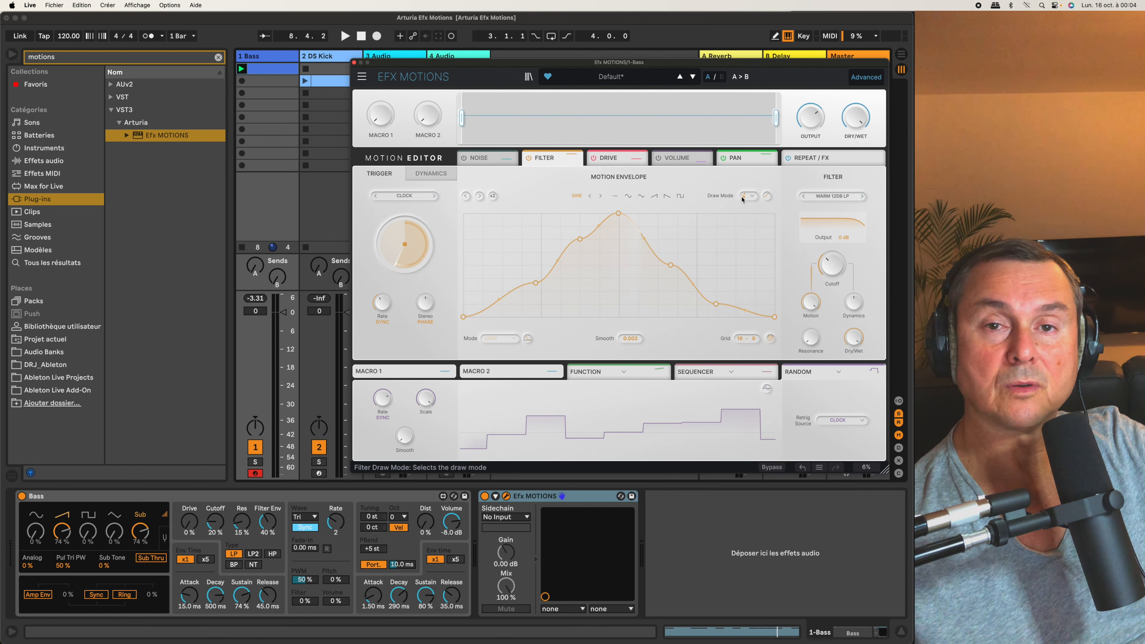
Switch the envelope draw mode to Steps and draw stepped sections at several places along the Filter curve.
{"action": "left_click", "coordinate": [753, 196]}
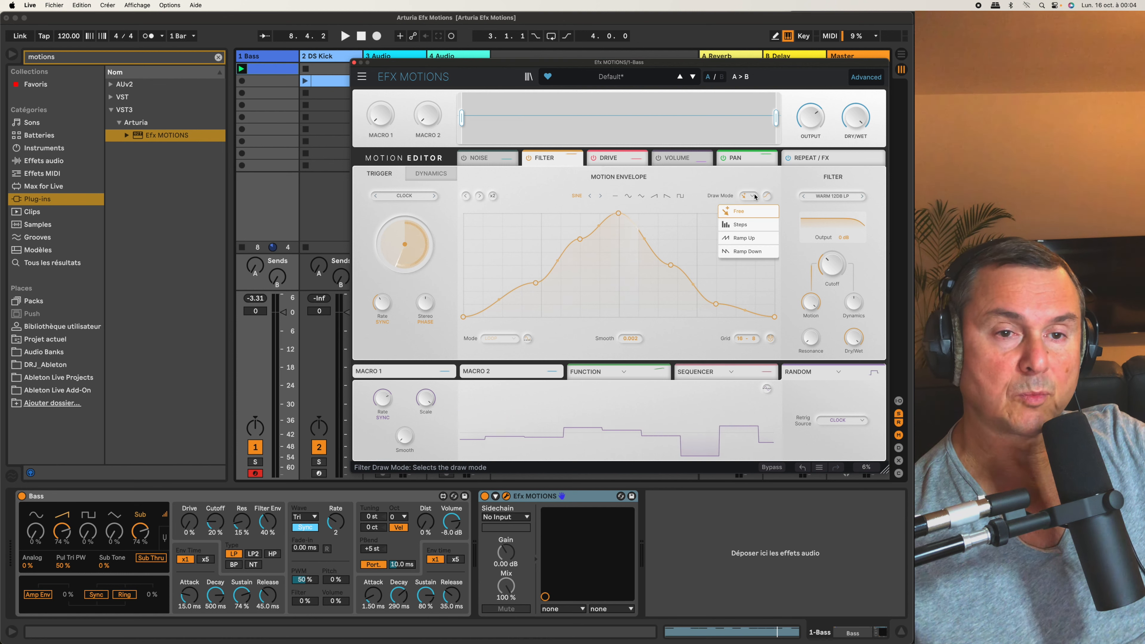
{"action": "left_click", "coordinate": [752, 225]}
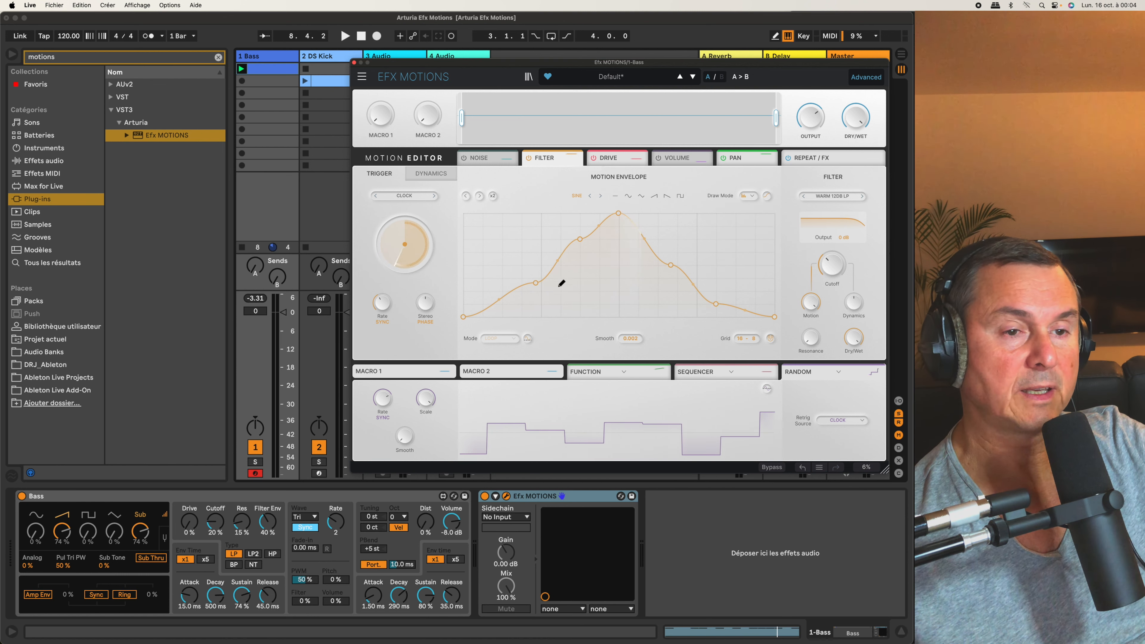
{"action": "left_click_drag", "start_coordinate": [537, 274], "coordinate": [512, 251]}
{"action": "left_click_drag", "start_coordinate": [587, 237], "coordinate": [609, 288]}
{"action": "left_click_drag", "start_coordinate": [681, 271], "coordinate": [687, 243]}
Switch the draw mode to Ramp Up and draw mid-height rising ramps across the second half of the Filter envelope.
{"action": "left_click", "coordinate": [751, 196]}
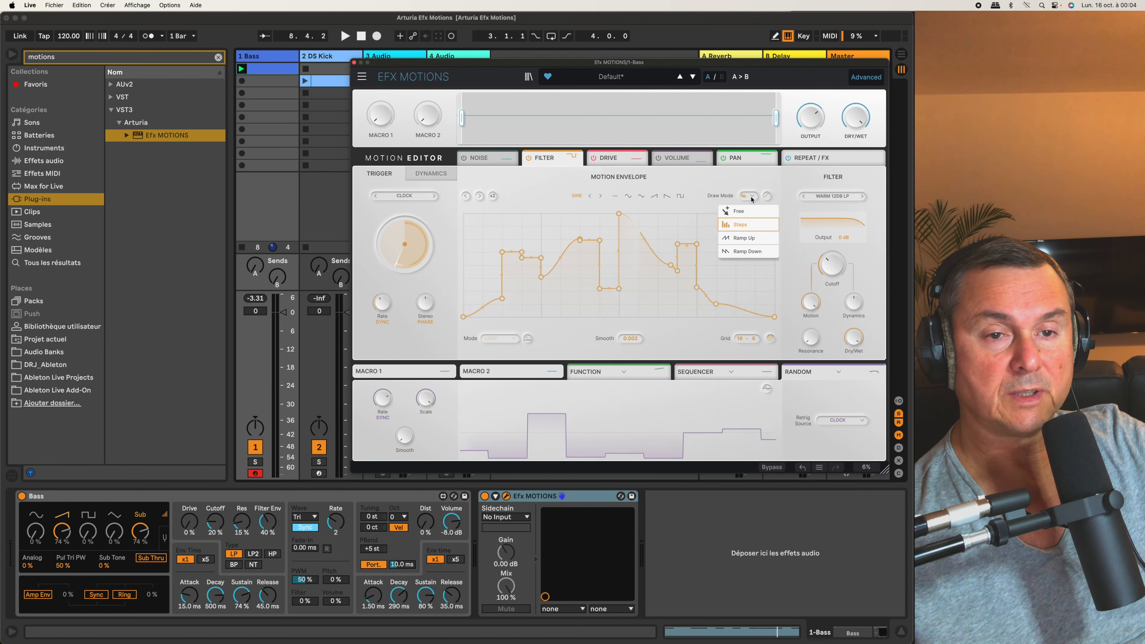
{"action": "left_click", "coordinate": [757, 241]}
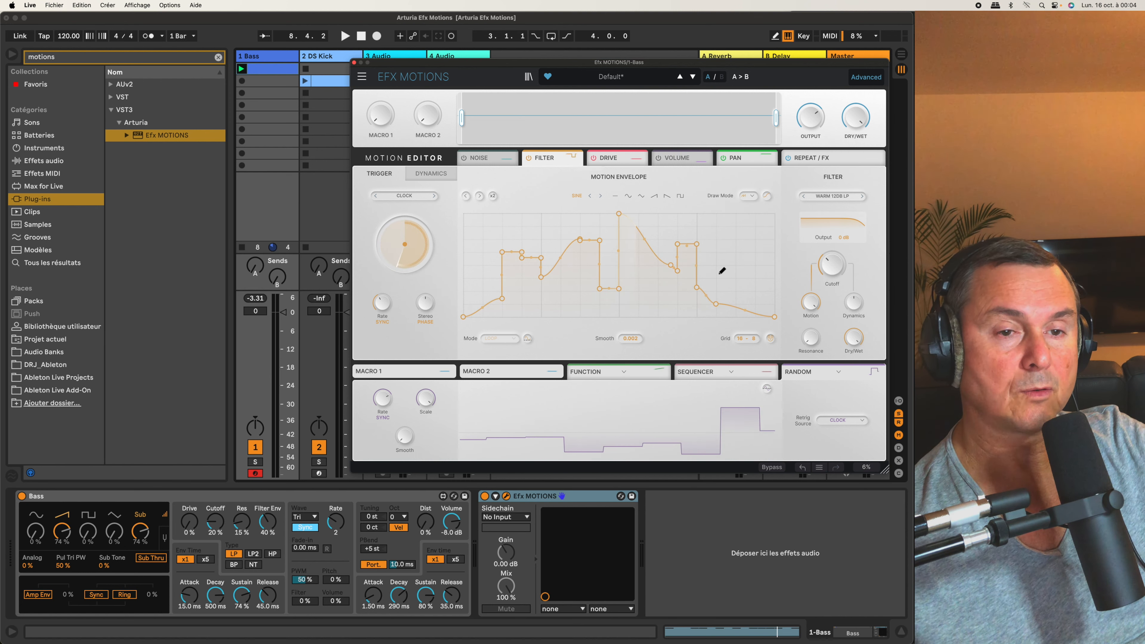
{"action": "mouse_move", "coordinate": [723, 268]}
{"action": "left_mouse_down"}
{"action": "mouse_move", "coordinate": [628, 256]}
{"action": "mouse_move", "coordinate": [589, 266]}
{"action": "left_mouse_up"}
Draw taller Ramp Down teeth across the first half of the Filter envelope and return the draw mode to Free.
{"action": "left_click", "coordinate": [748, 196]}
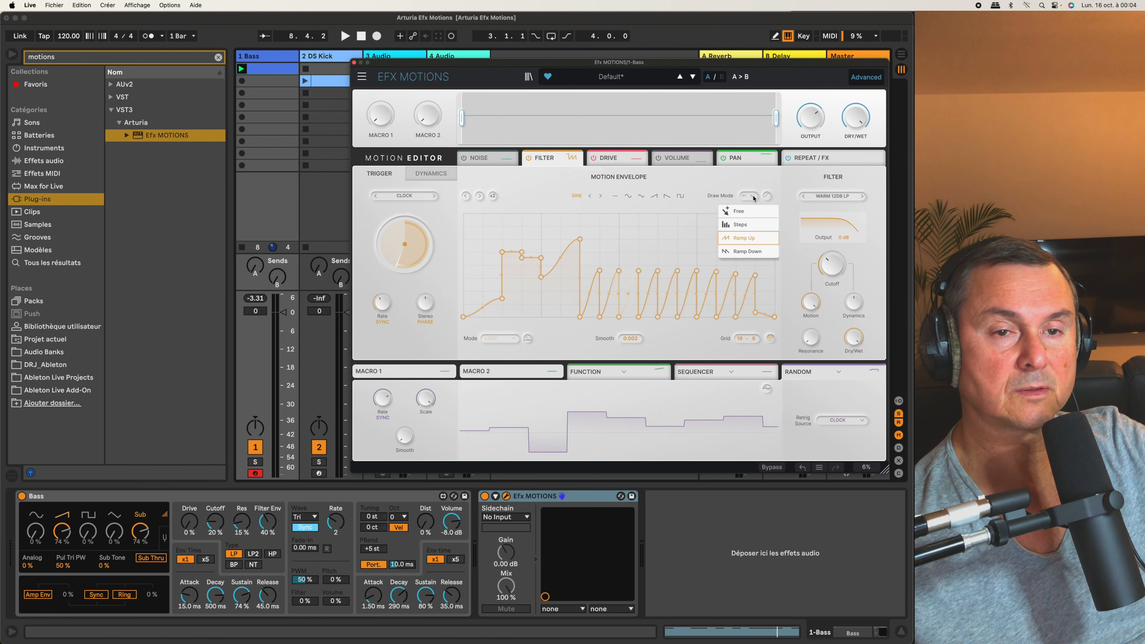
{"action": "left_click", "coordinate": [757, 253]}
{"action": "mouse_move", "coordinate": [548, 270]}
{"action": "left_mouse_down"}
{"action": "mouse_move", "coordinate": [526, 233]}
{"action": "mouse_move", "coordinate": [586, 238]}
{"action": "left_mouse_up"}
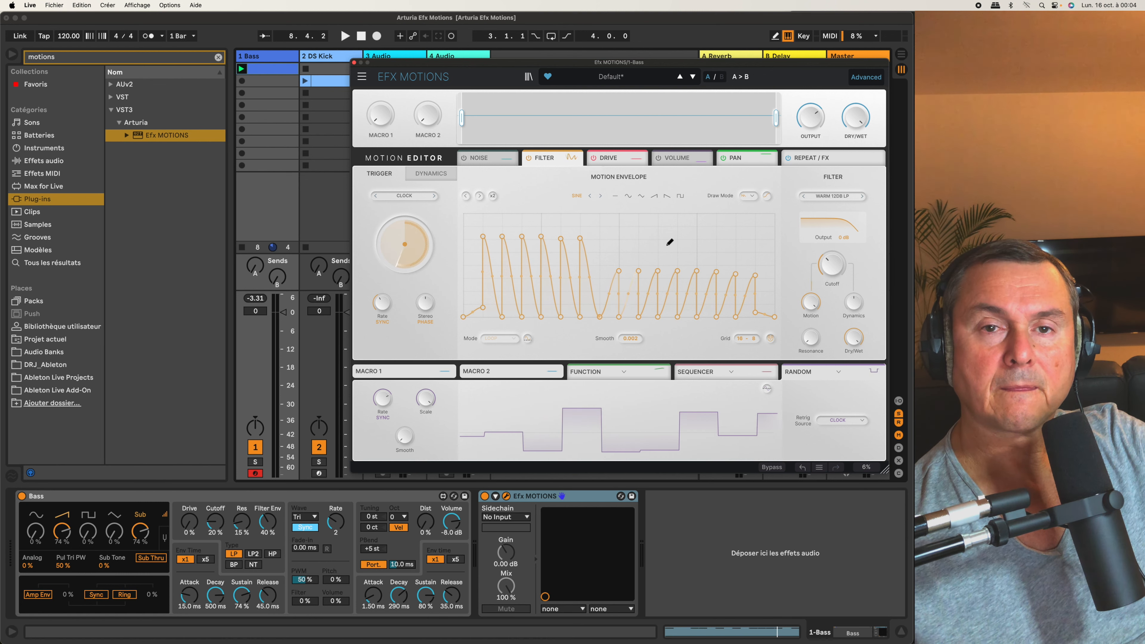
{"action": "left_click", "coordinate": [748, 196]}
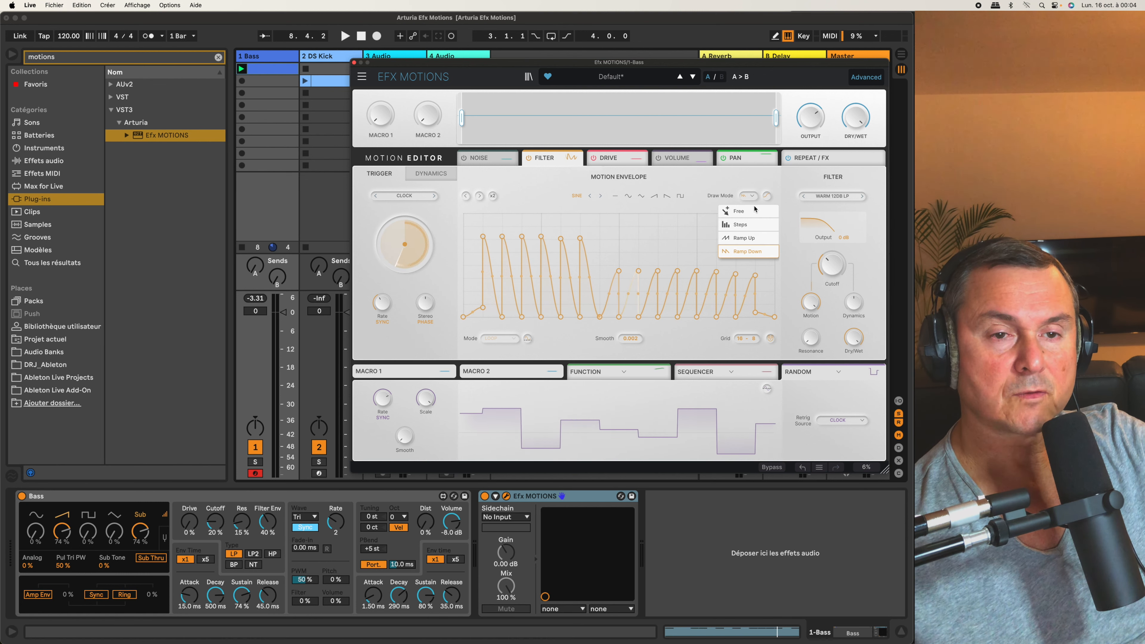
{"action": "left_click", "coordinate": [751, 211]}
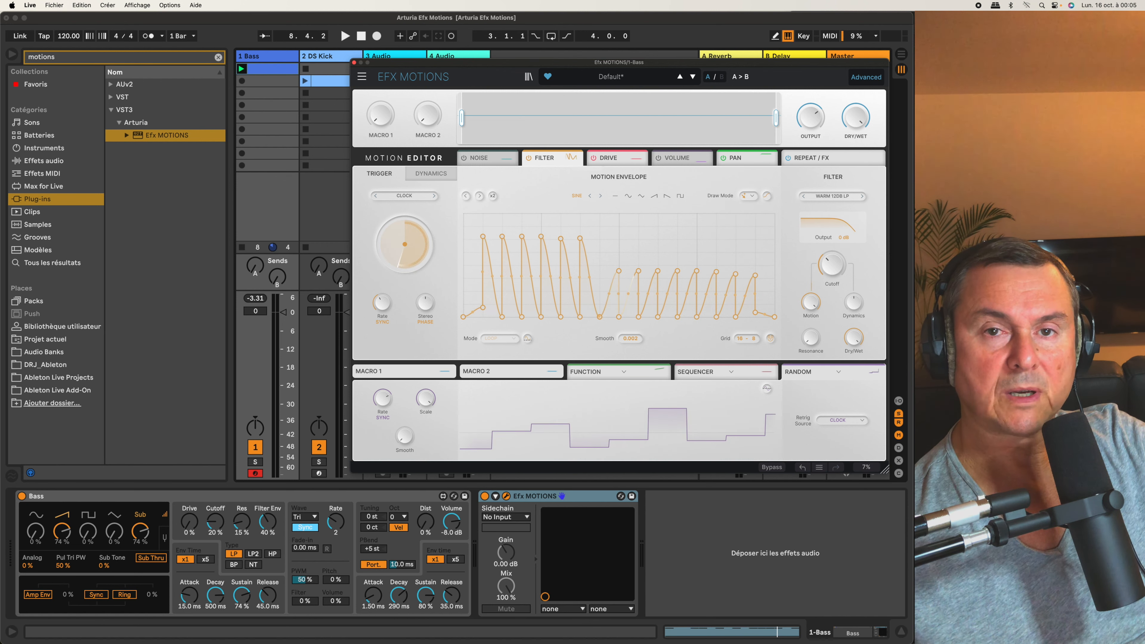
{"action": "left_click", "coordinate": [768, 198]}
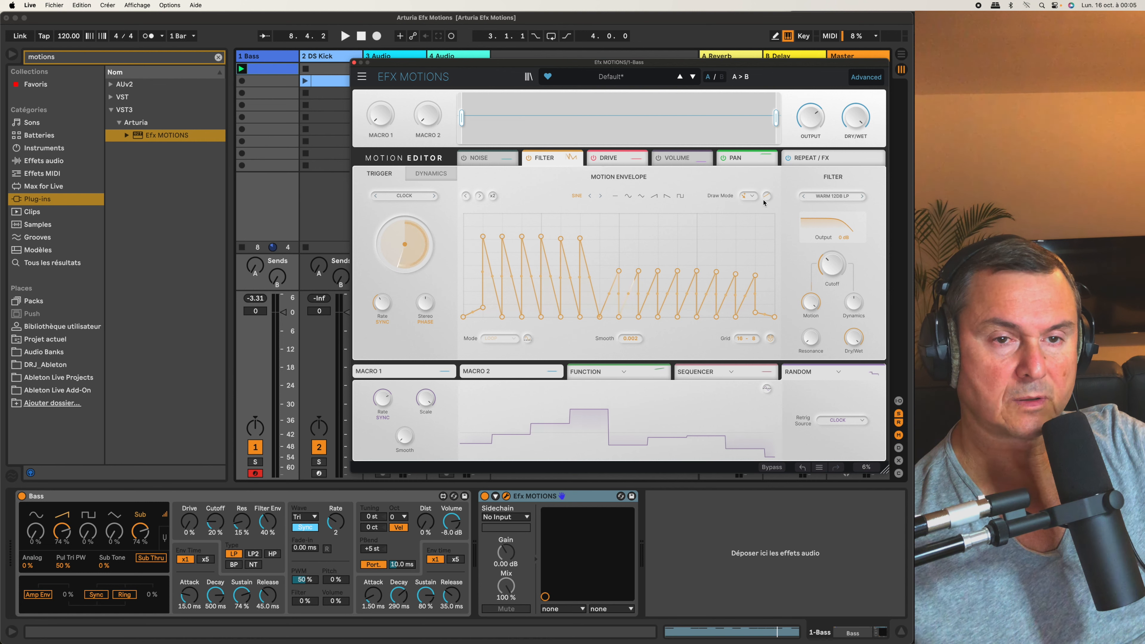
{"action": "left_click", "coordinate": [768, 198]}
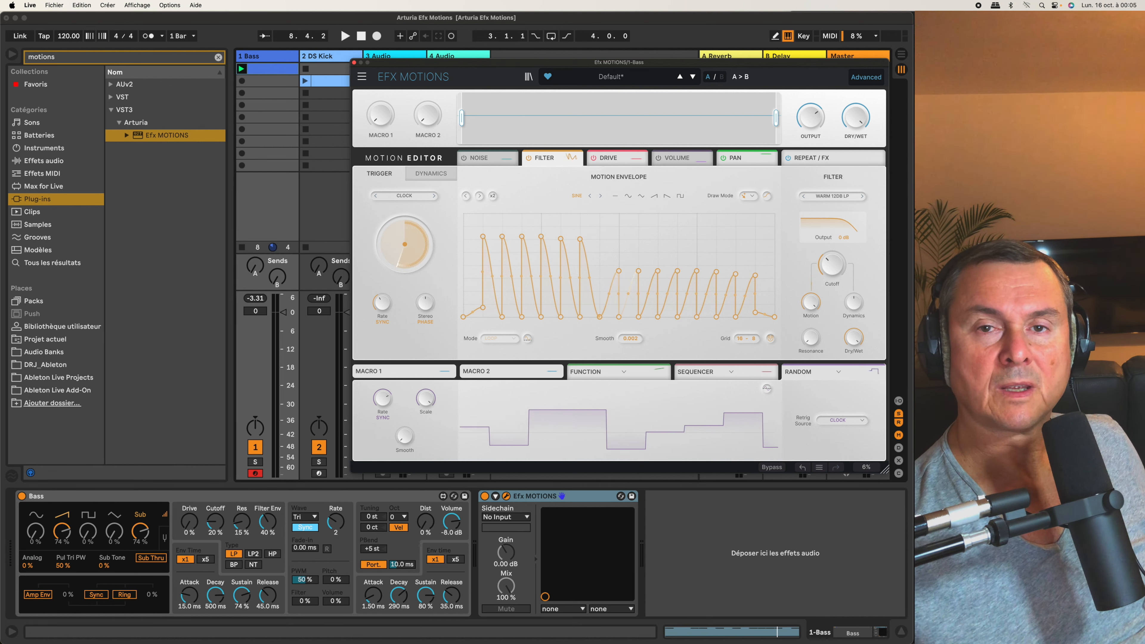
Reset the hand-drawn Filter envelope and load the Sine shape again.
{"action": "right_click", "coordinate": [651, 236]}
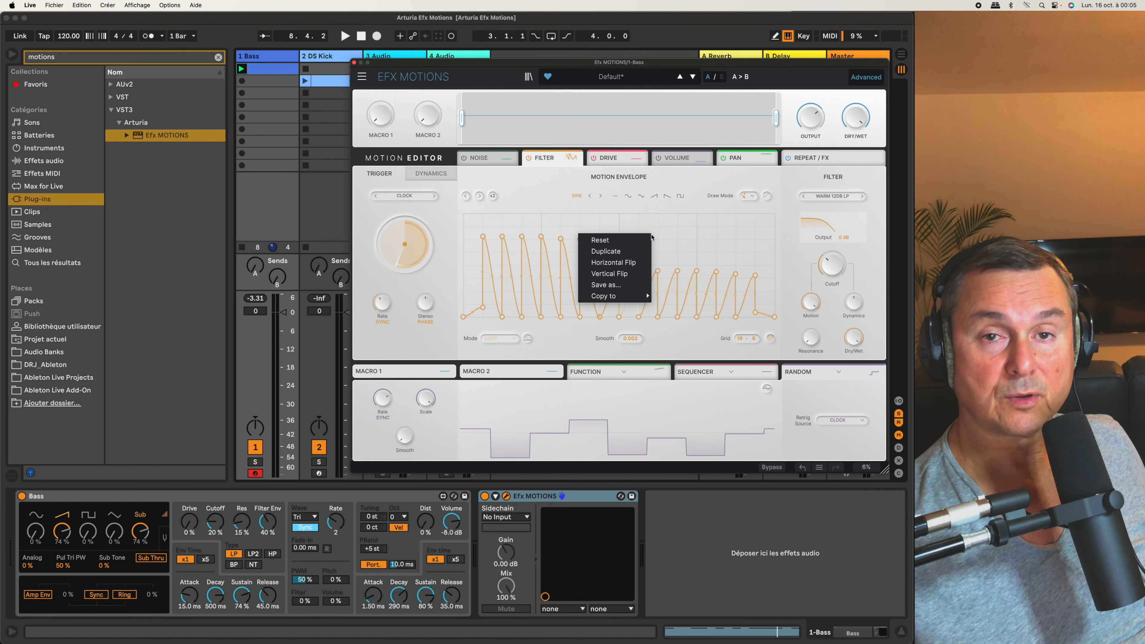
{"action": "left_click", "coordinate": [602, 241]}
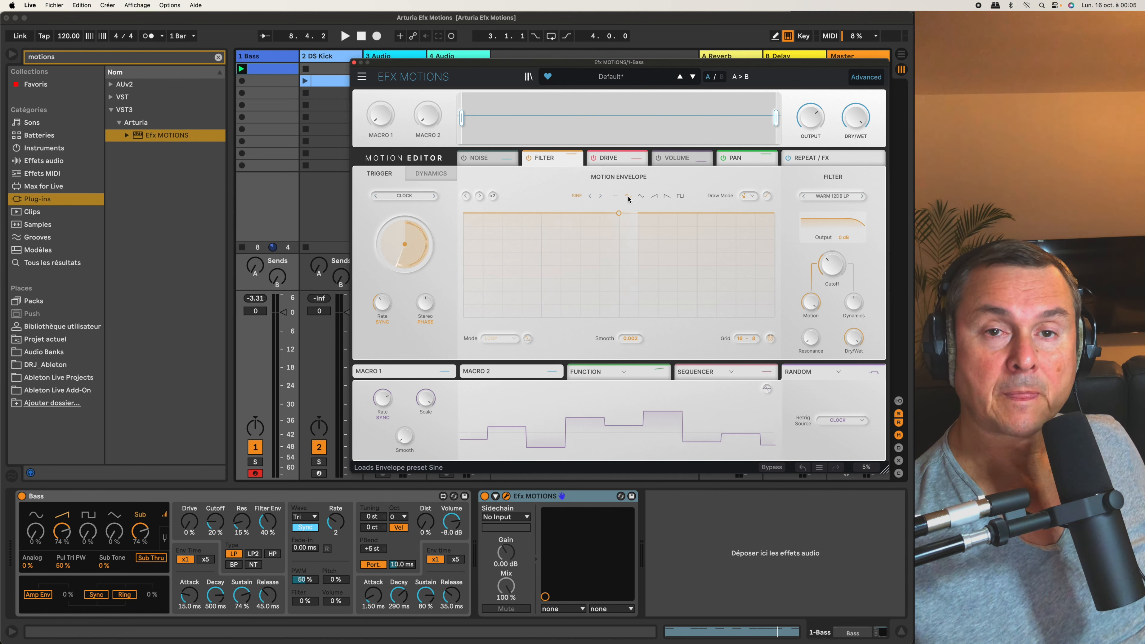
{"action": "left_click", "coordinate": [640, 195]}
Duplicate the sine curve within the Filter envelope and flip the result horizontally.
{"action": "right_click", "coordinate": [635, 269]}
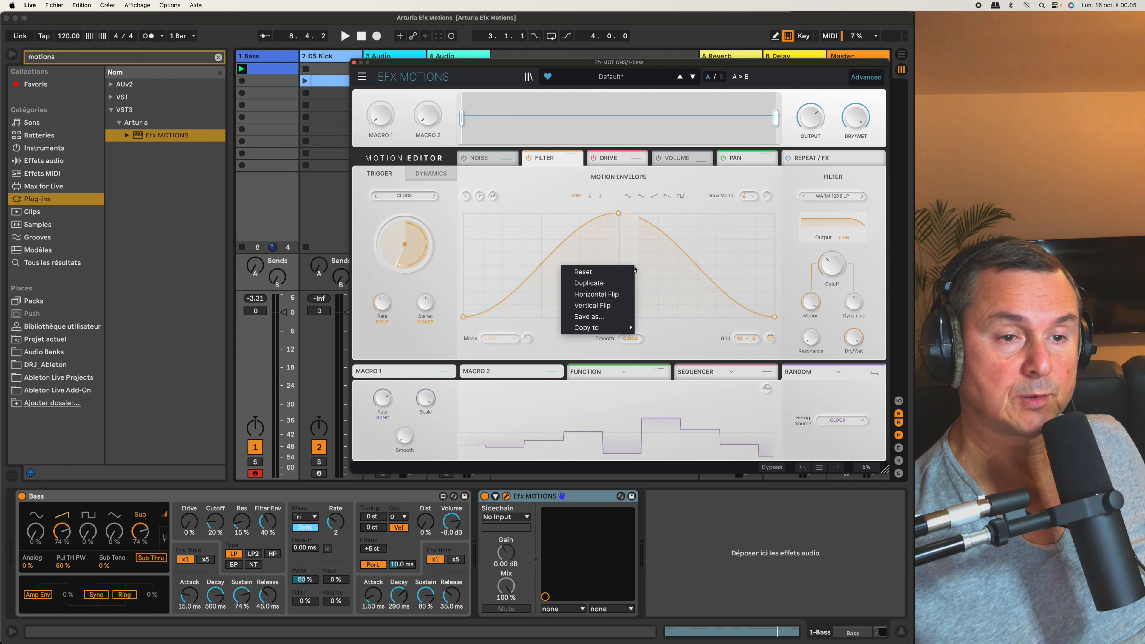
{"action": "left_click", "coordinate": [603, 284]}
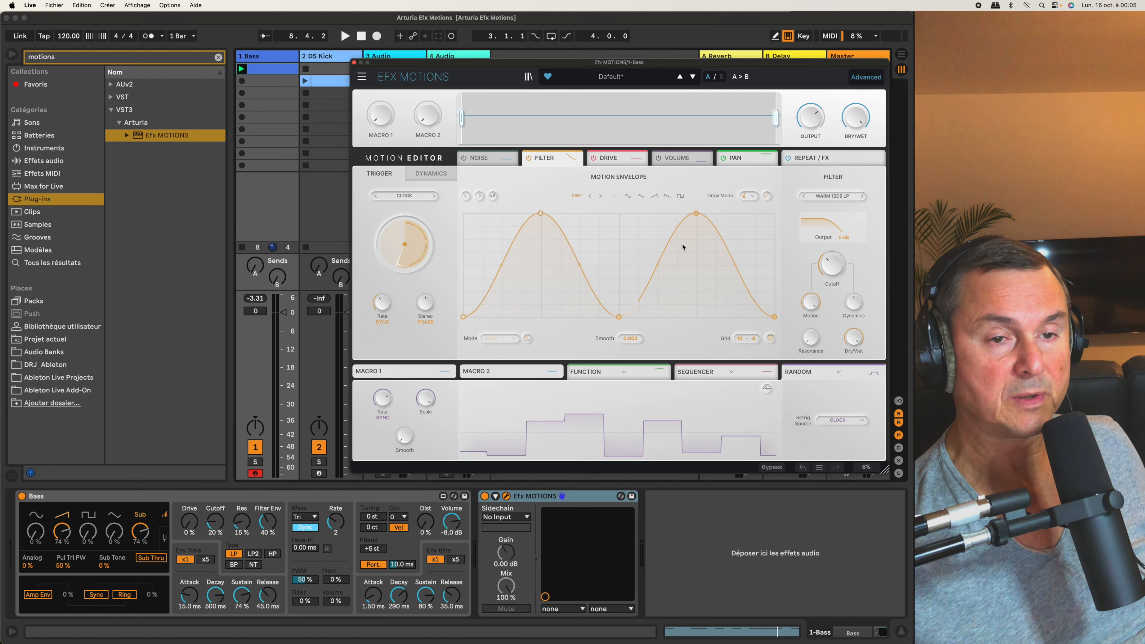
{"action": "right_click", "coordinate": [628, 247]}
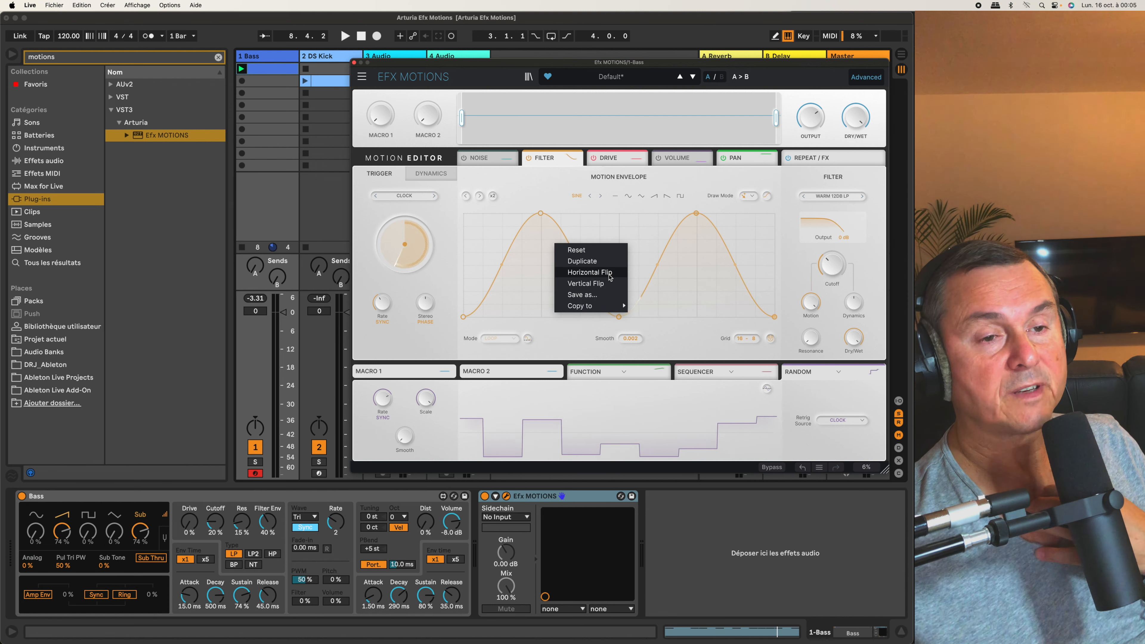
{"action": "left_click", "coordinate": [605, 273]}
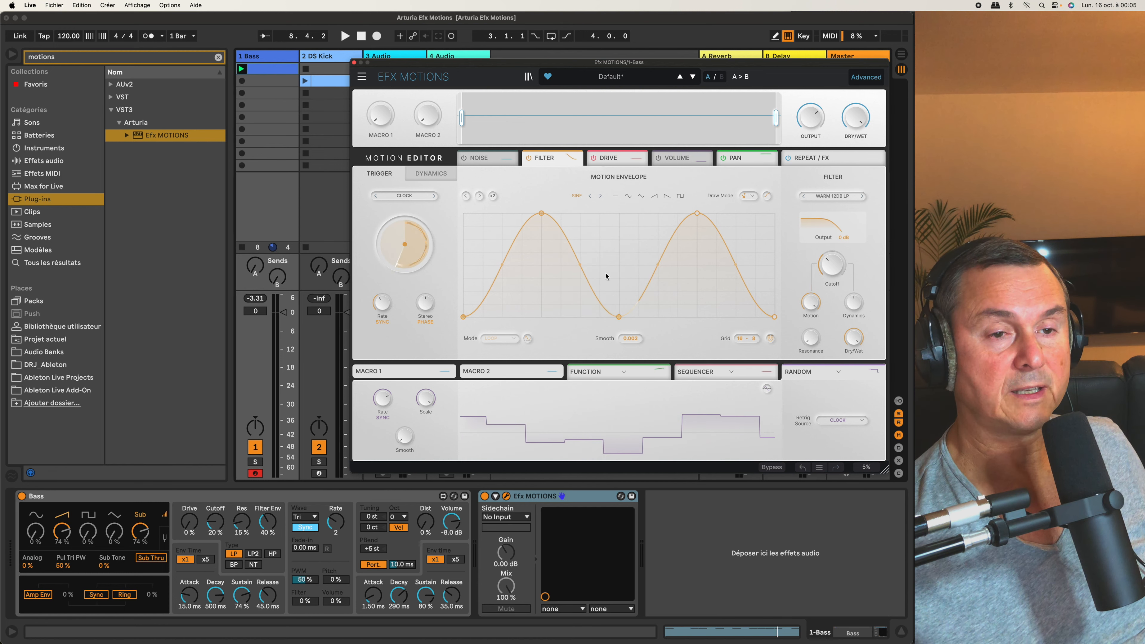
Add a full-height point at the middle of the Filter envelope and flip the asymmetric curve horizontally and vertically.
{"action": "left_click_drag", "start_coordinate": [566, 277], "coordinate": [619, 213]}
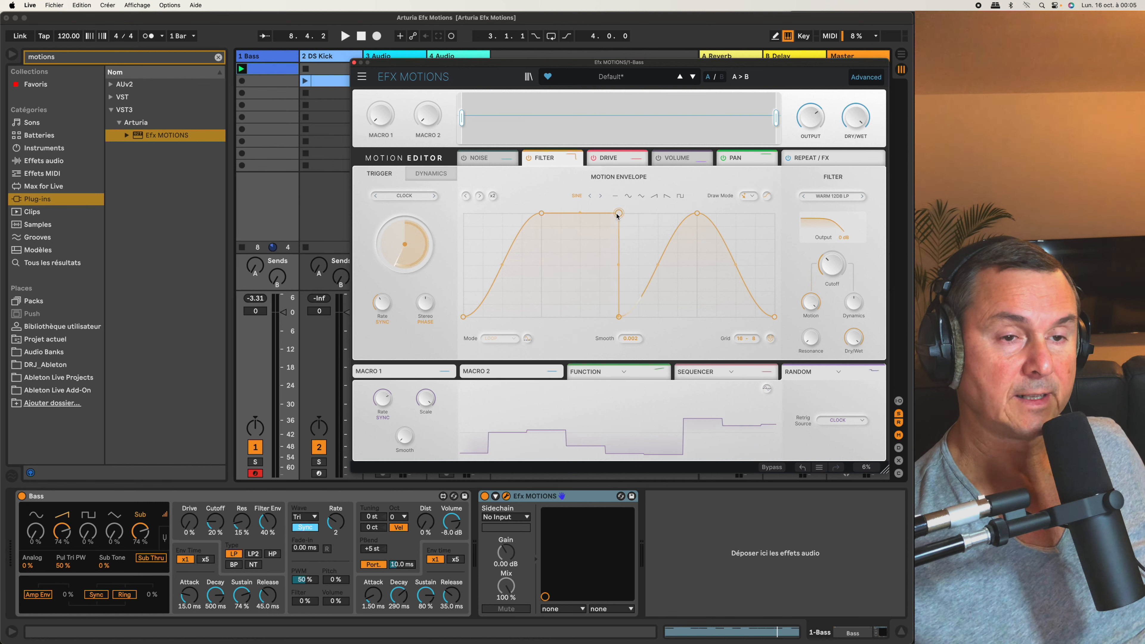
{"action": "right_click", "coordinate": [606, 248]}
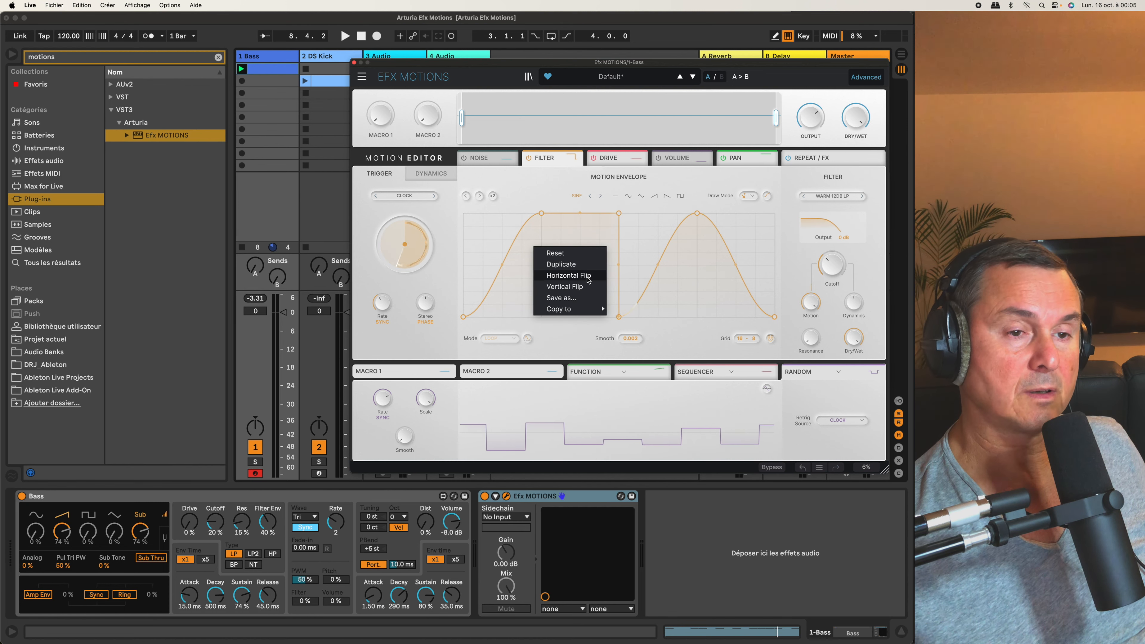
{"action": "left_click", "coordinate": [588, 280]}
{"action": "right_click", "coordinate": [598, 279]}
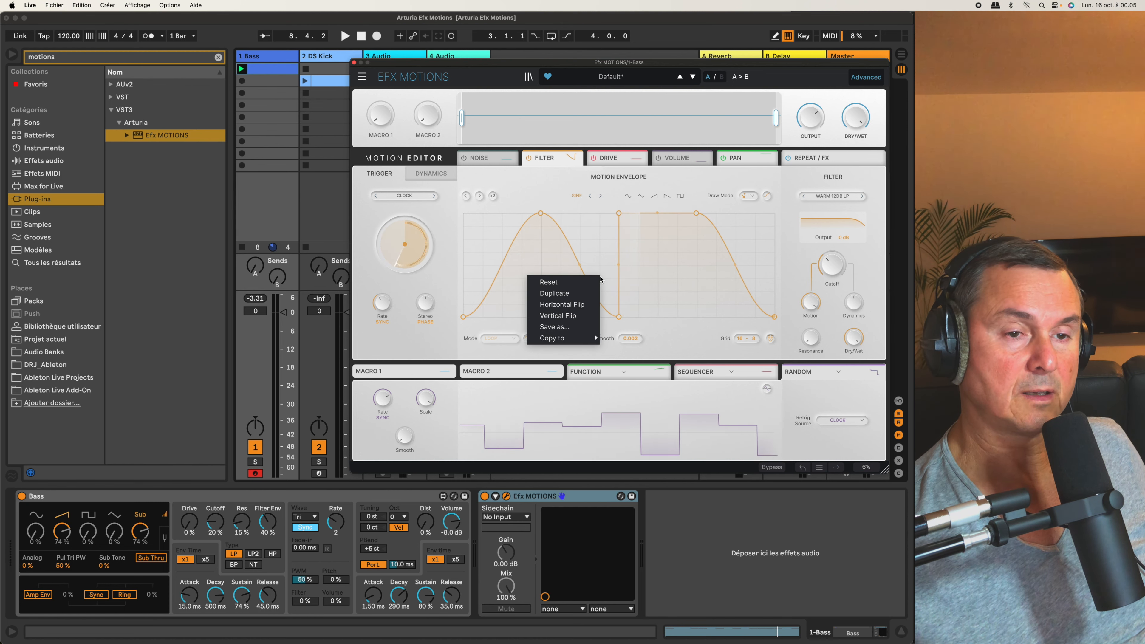
{"action": "left_click", "coordinate": [574, 316]}
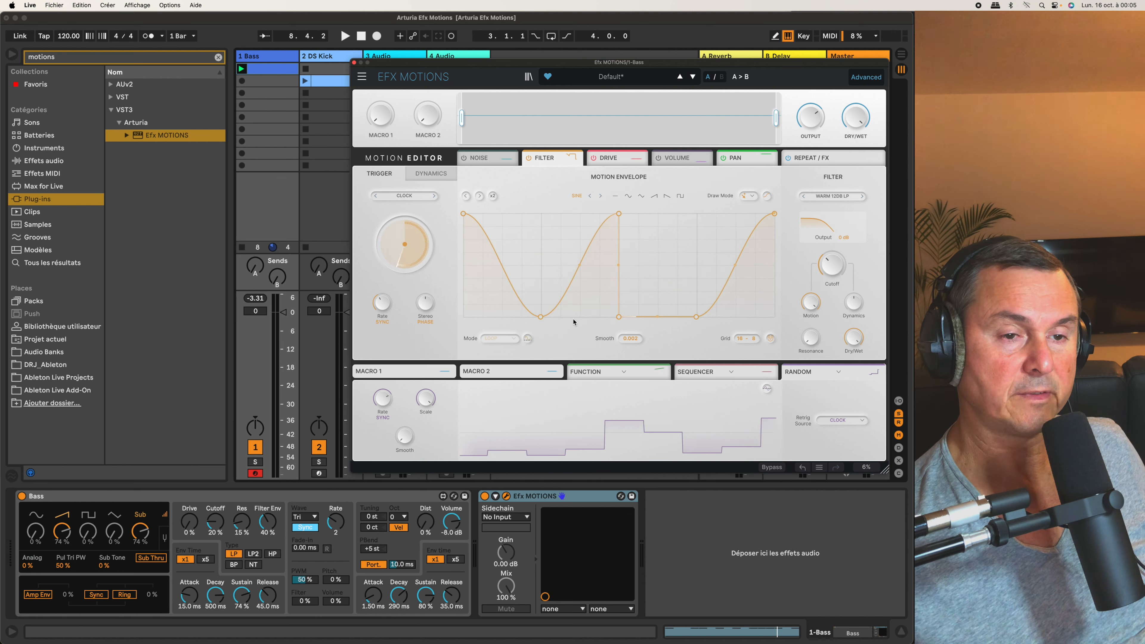
Show the Filter envelope's copy destinations, then reset the envelope and load the Sine shape.
{"action": "right_click", "coordinate": [584, 279]}
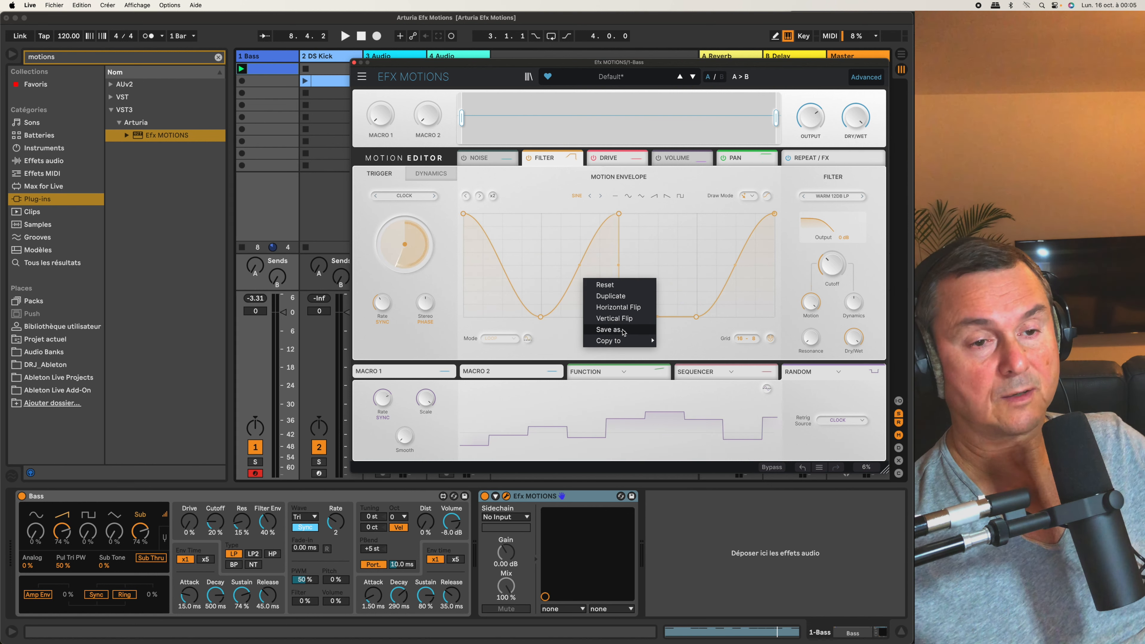
{"action": "mouse_move", "coordinate": [640, 340]}
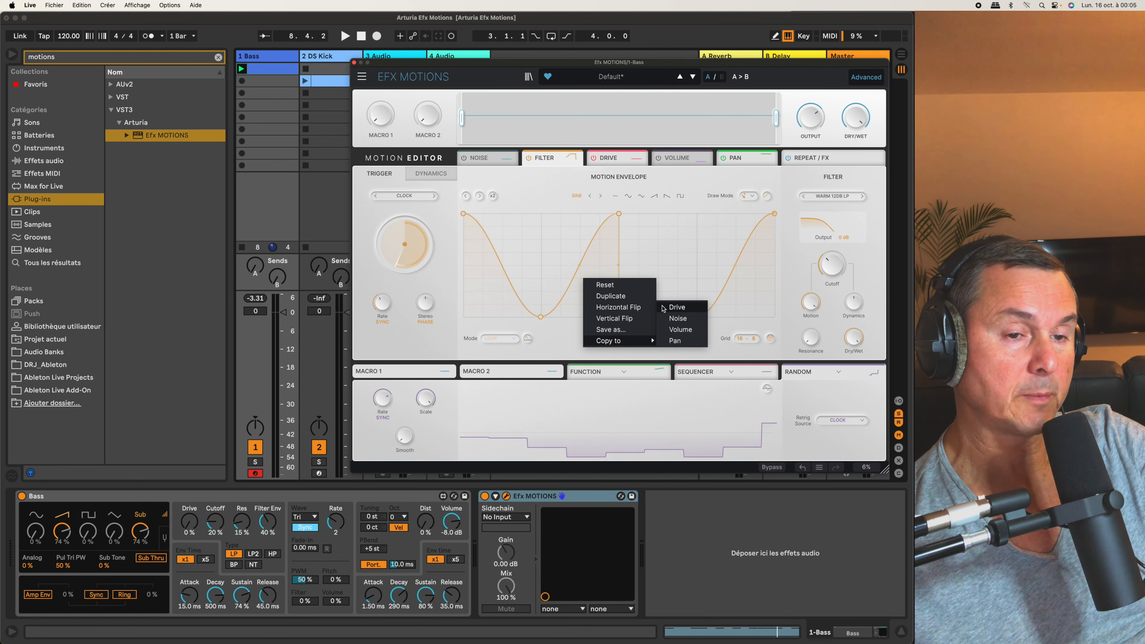
{"action": "left_click", "coordinate": [606, 284]}
{"action": "left_click", "coordinate": [627, 194]}
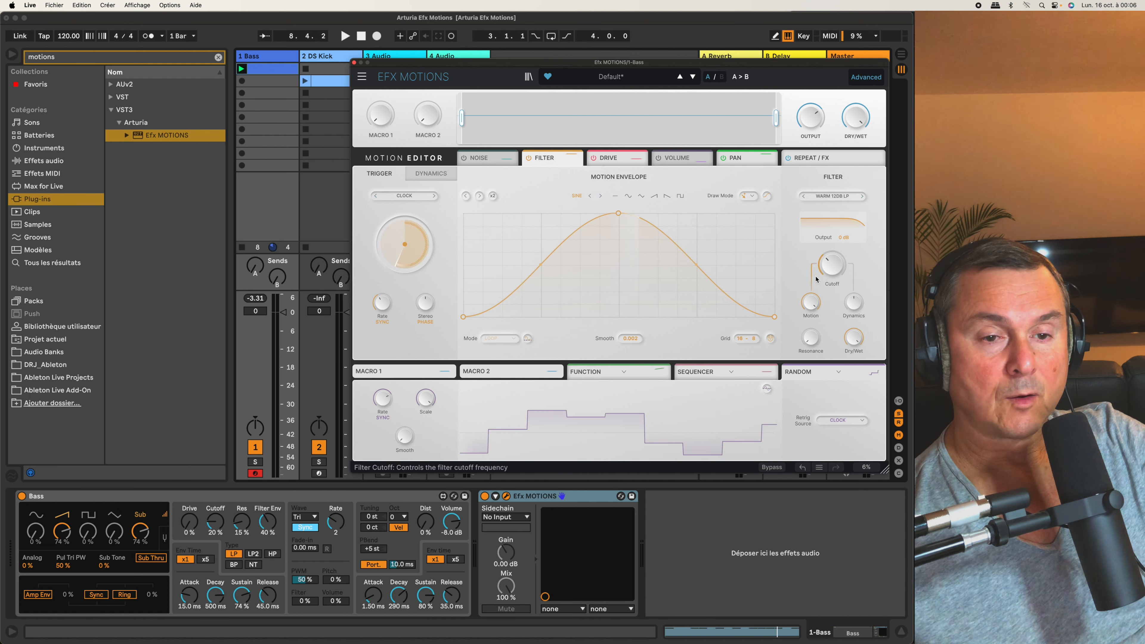
Add extra points on both slopes of the Filter sine curve and set the envelope grid's horizontal division to 32.
{"action": "left_click_drag", "start_coordinate": [734, 293], "coordinate": [717, 261]}
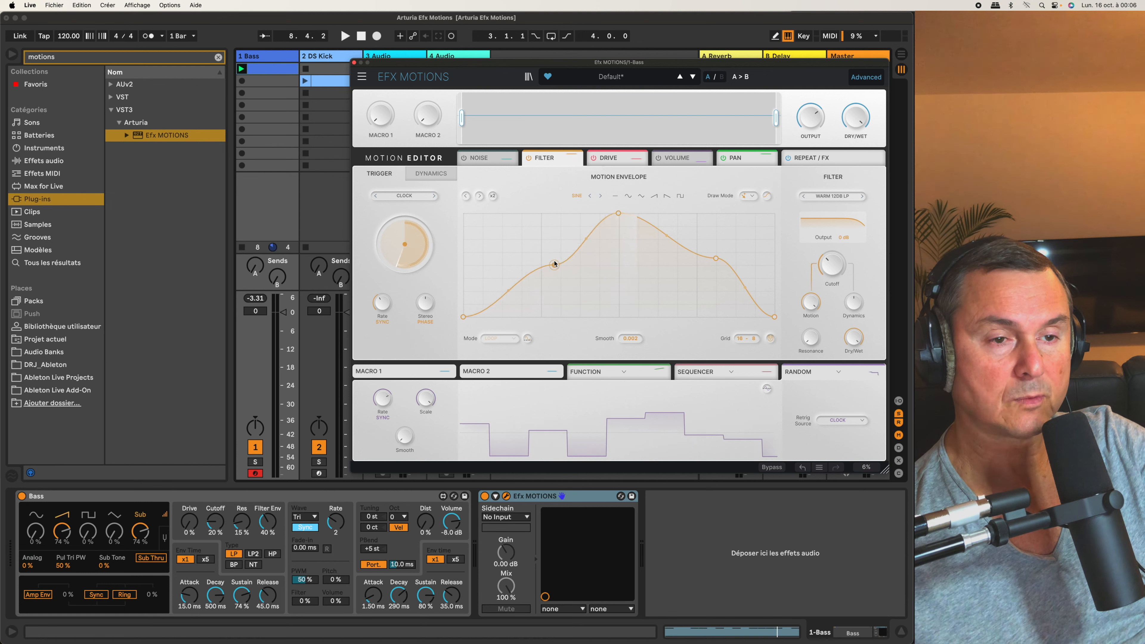
{"action": "left_click_drag", "start_coordinate": [555, 261], "coordinate": [585, 291]}
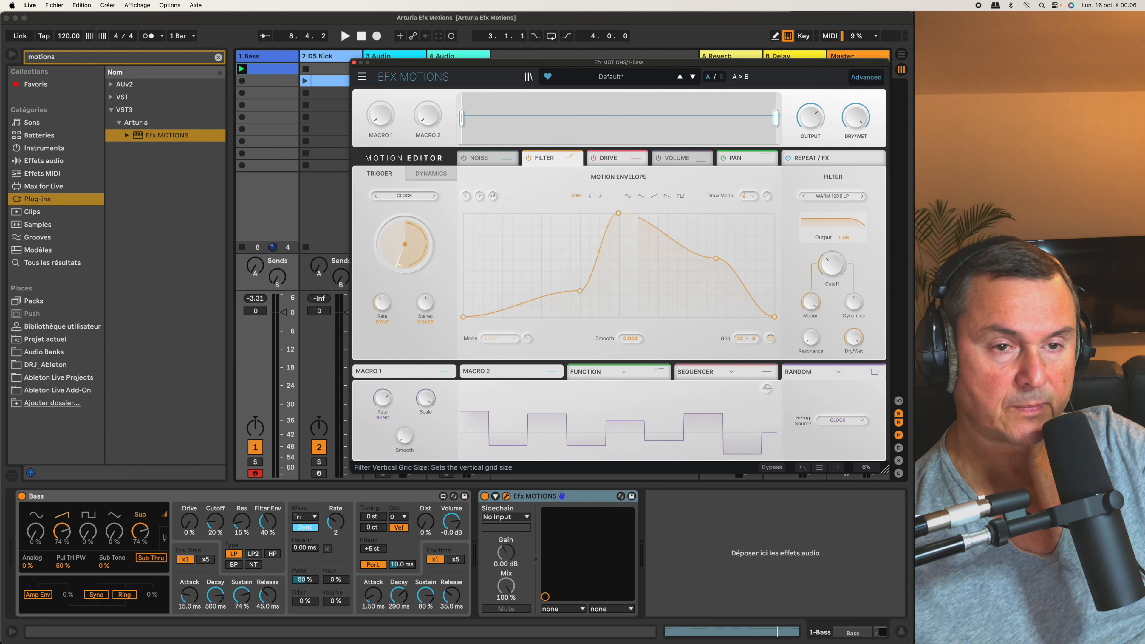
{"action": "left_click_drag", "start_coordinate": [754, 338], "coordinate": [754, 341]}
{"action": "left_click_drag", "start_coordinate": [731, 292], "coordinate": [736, 294]}
{"action": "mouse_move", "coordinate": [671, 276]}
{"action": "left_mouse_down"}
{"action": "mouse_move", "coordinate": [660, 272]}
{"action": "mouse_move", "coordinate": [670, 258]}
{"action": "left_mouse_up"}
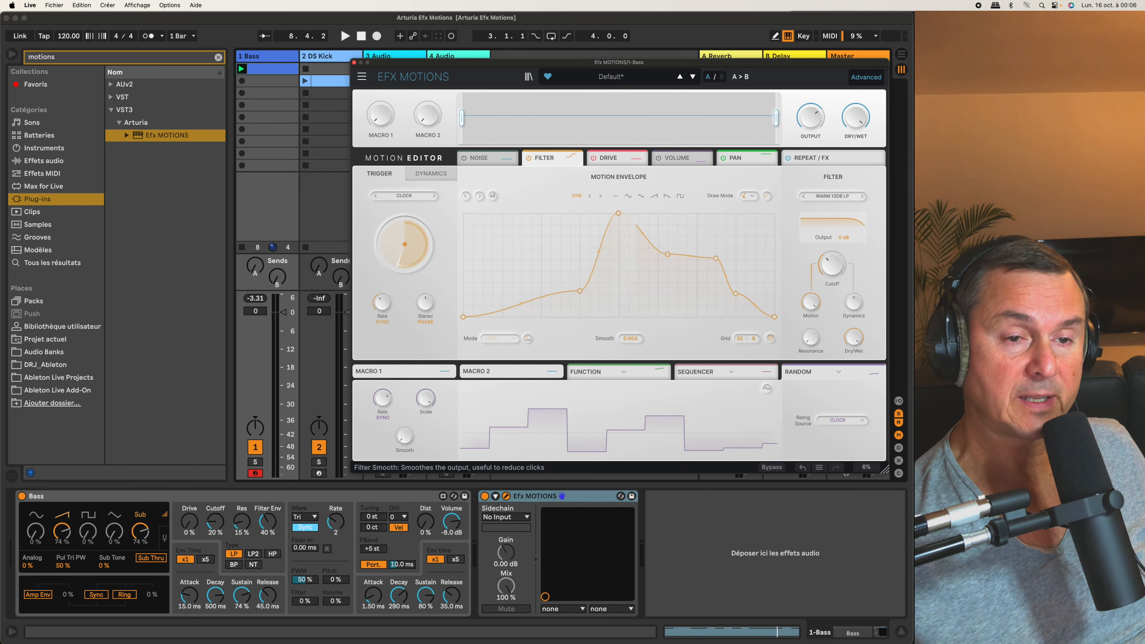
Raise the Filter envelope's Smooth value and play the bass track briefly to audition the smoothed motion.
{"action": "left_click_drag", "start_coordinate": [630, 338], "coordinate": [630, 336]}
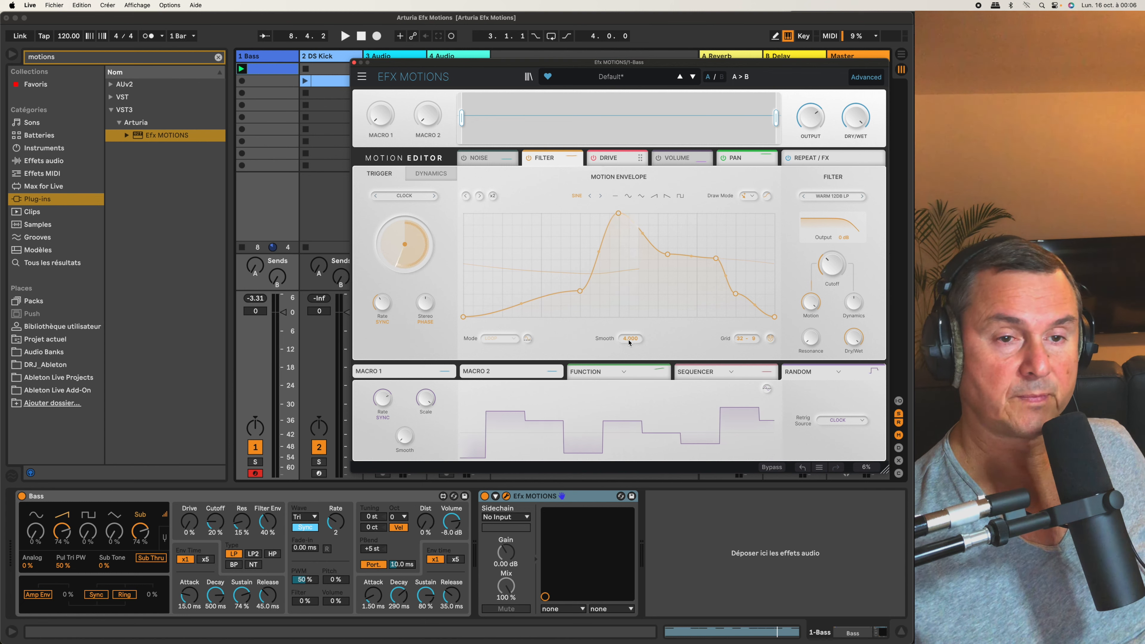
{"action": "key", "text": "space"}
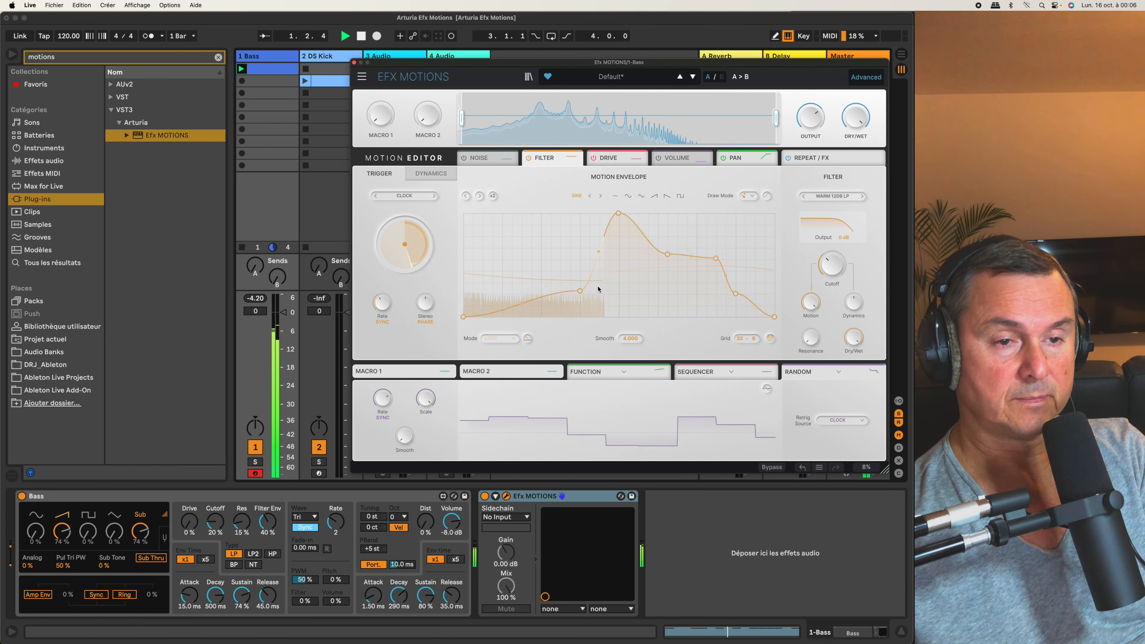
{"action": "key", "text": "space"}
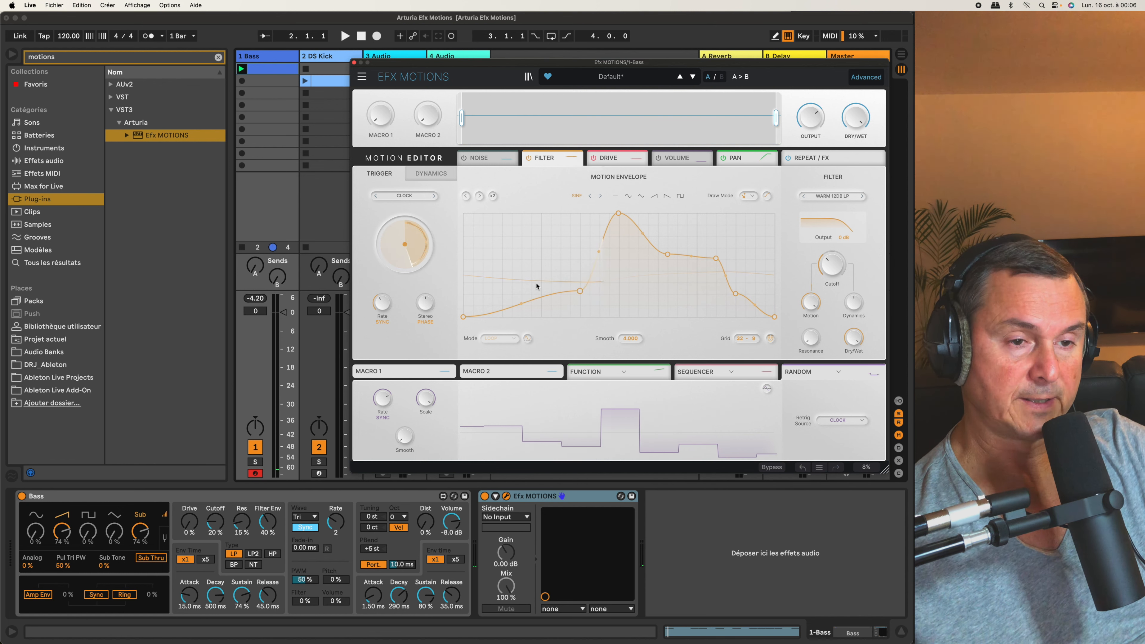
Reshape the Filter envelope with a low point on the rising slope and a second peak after the main one.
{"action": "left_click_drag", "start_coordinate": [511, 283], "coordinate": [530, 271]}
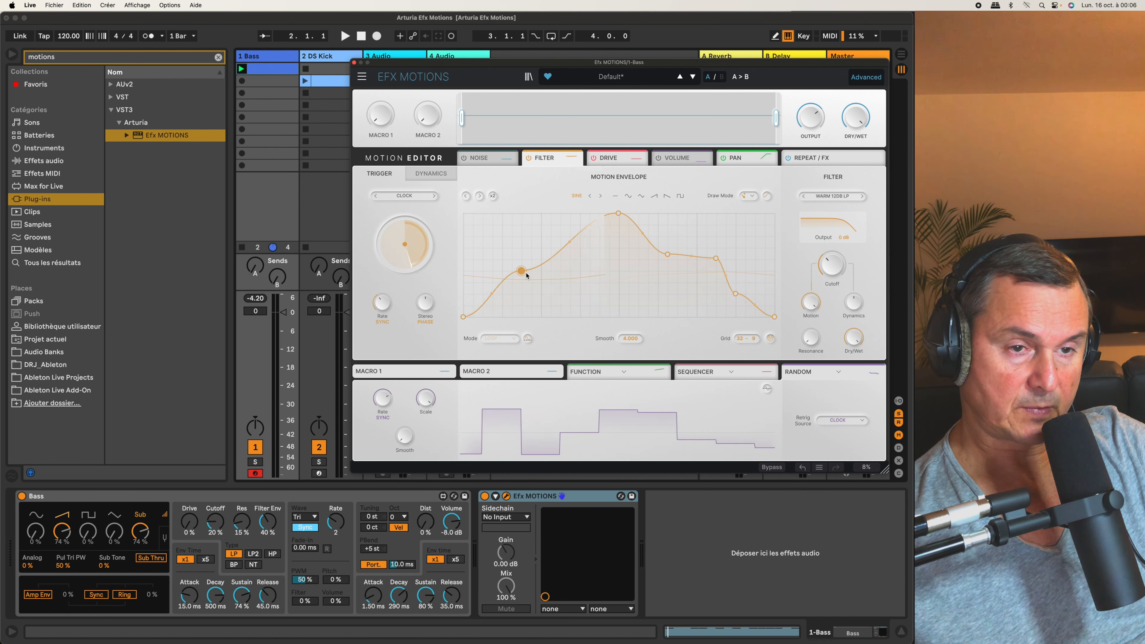
{"action": "mouse_move", "coordinate": [617, 213]}
{"action": "left_mouse_down"}
{"action": "mouse_move", "coordinate": [607, 271]}
{"action": "mouse_move", "coordinate": [613, 218]}
{"action": "left_mouse_up"}
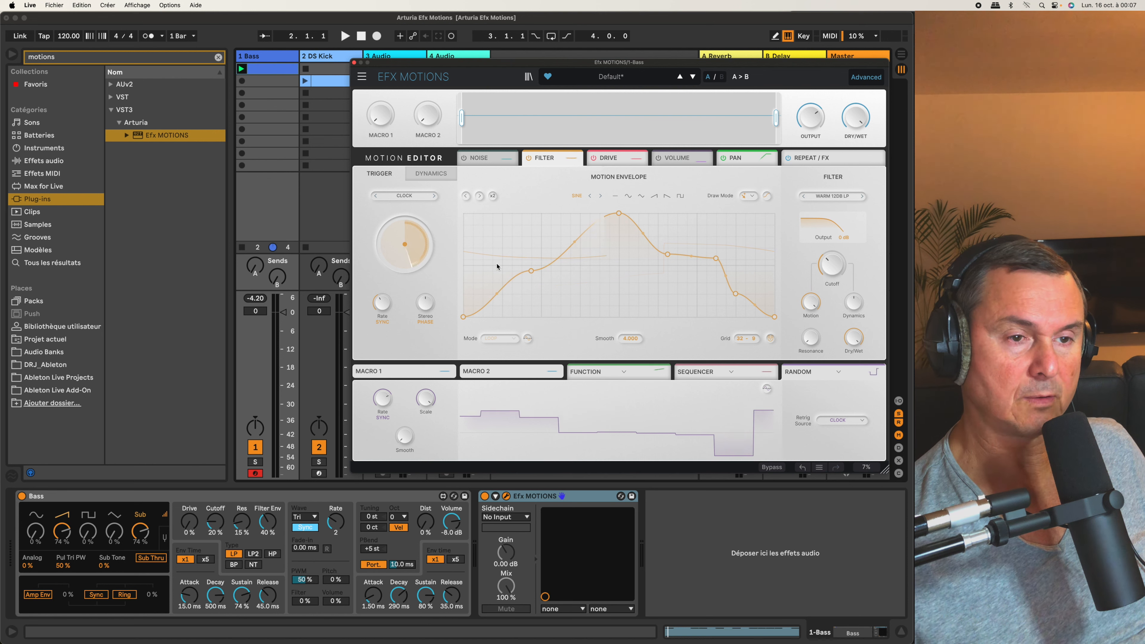
{"action": "left_click_drag", "start_coordinate": [536, 271], "coordinate": [532, 305]}
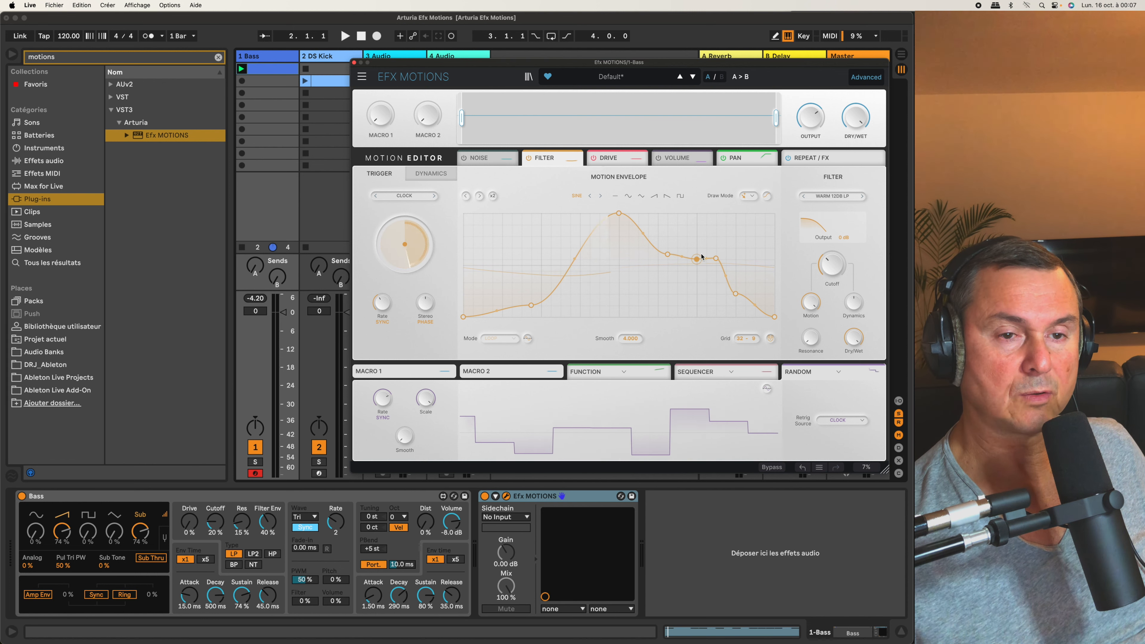
{"action": "left_click_drag", "start_coordinate": [696, 256], "coordinate": [706, 224]}
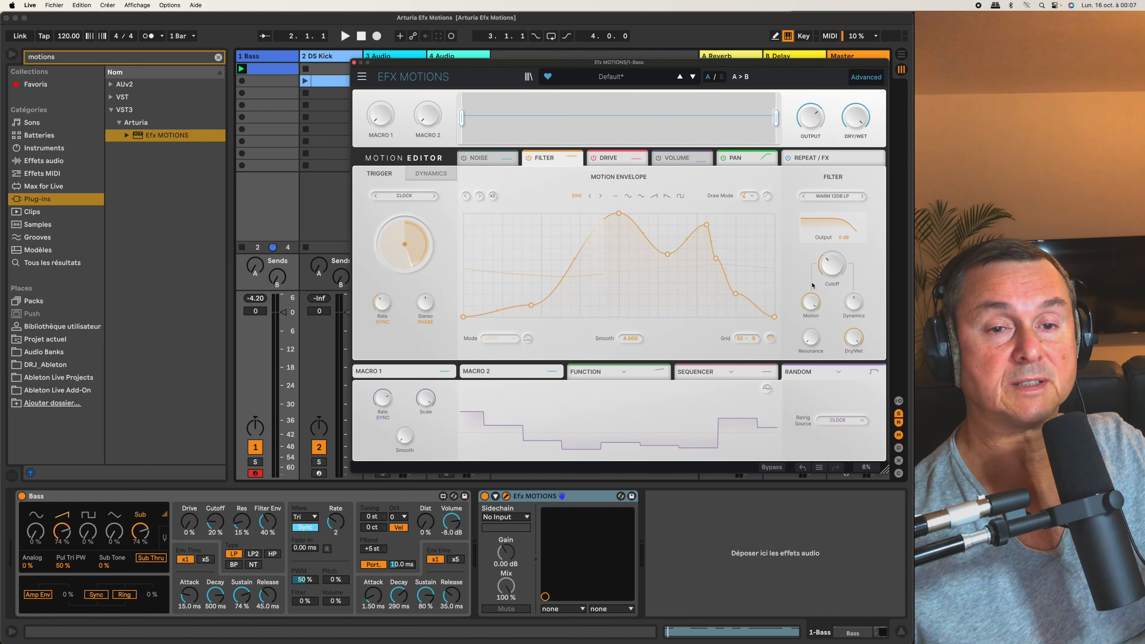
Switch the Filter trigger from Clock to MIDI and choose Loop as the motion mode.
{"action": "mouse_move", "coordinate": [825, 274]}
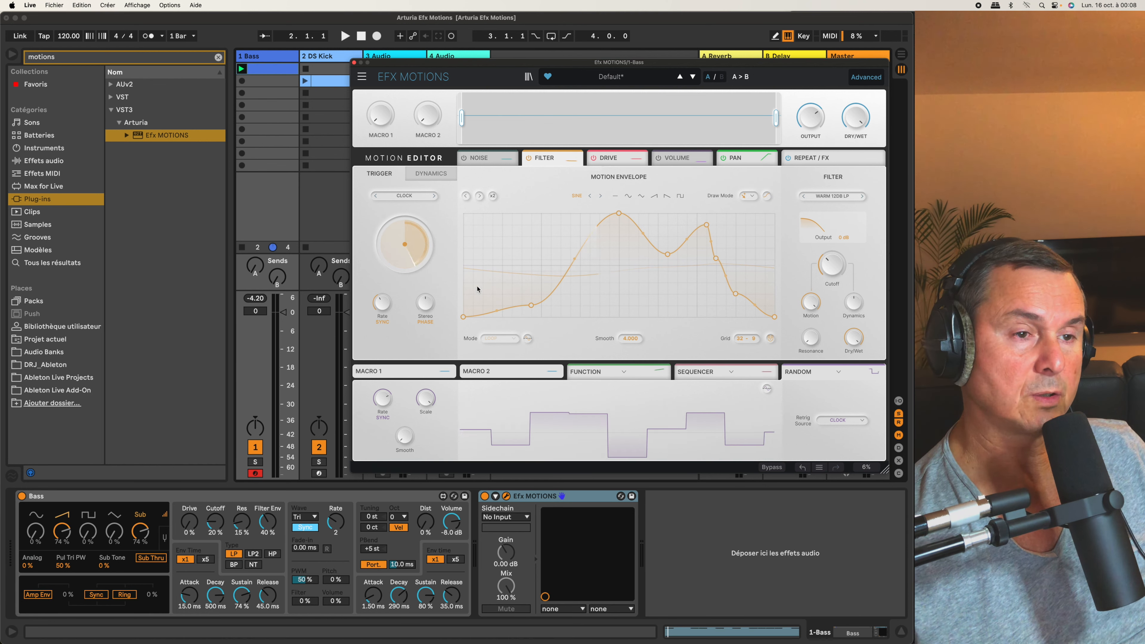
{"action": "left_click", "coordinate": [434, 196]}
{"action": "left_click", "coordinate": [435, 196]}
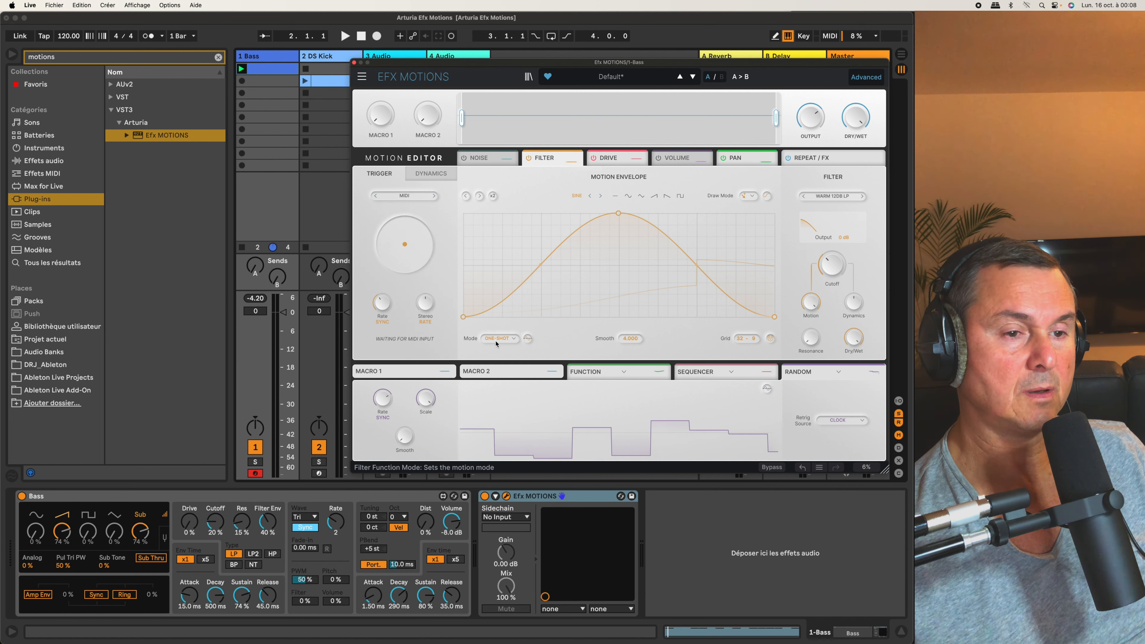
{"action": "left_click", "coordinate": [511, 338]}
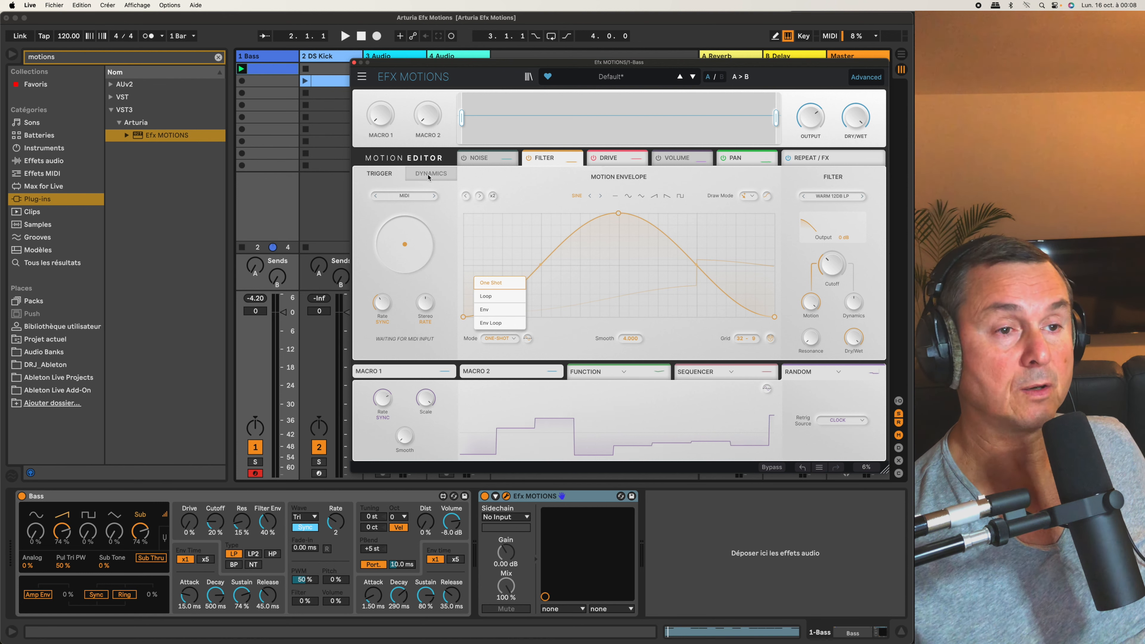
{"action": "left_click", "coordinate": [485, 296]}
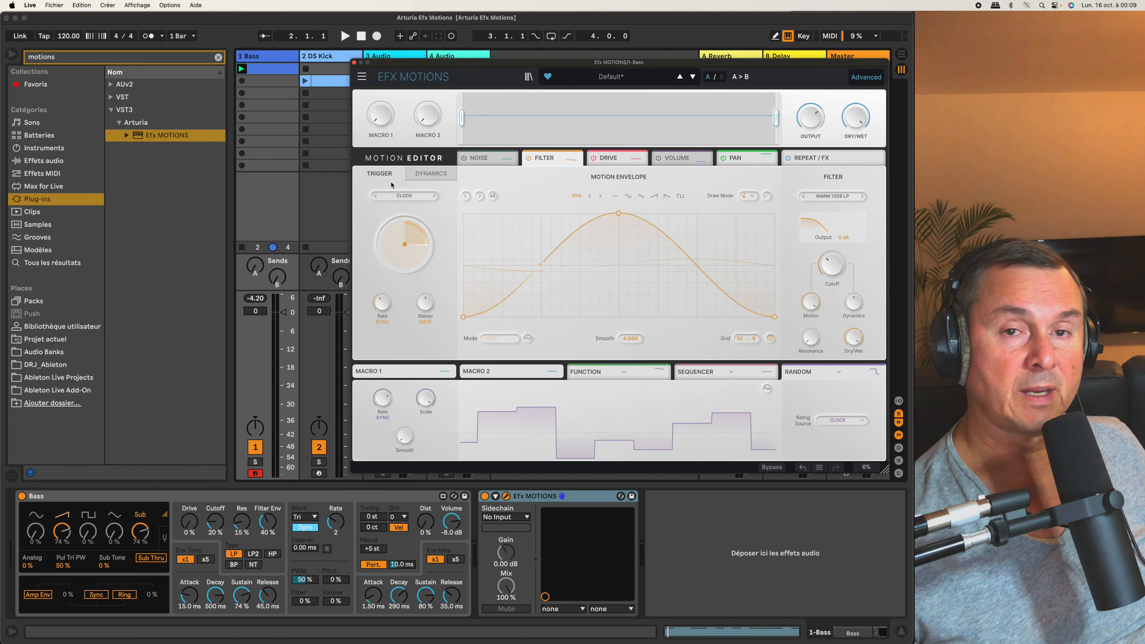
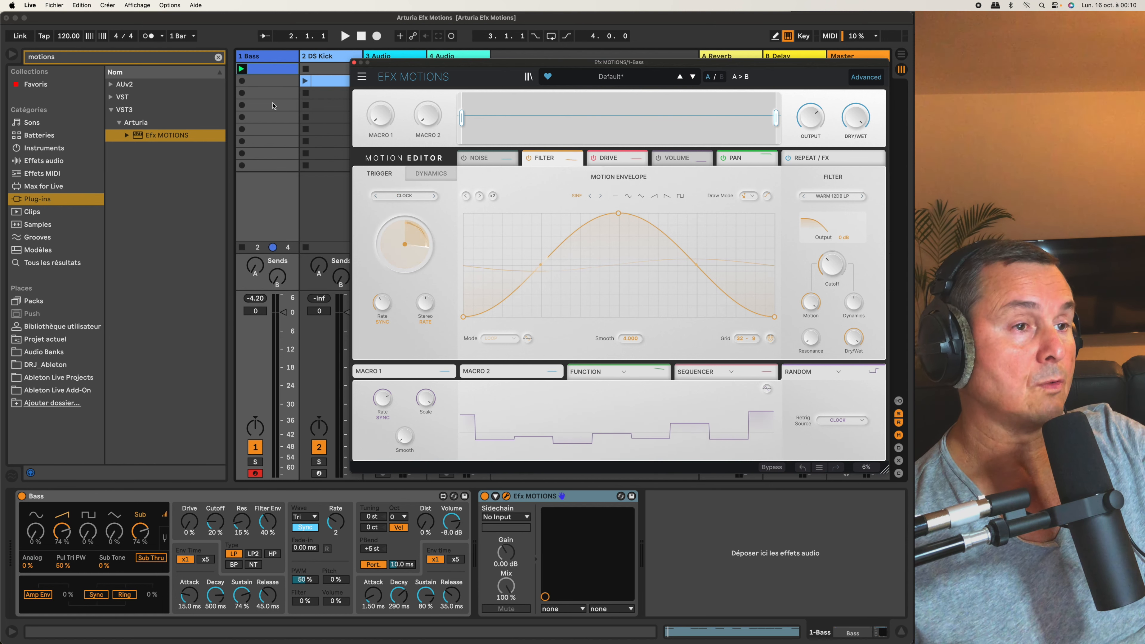
Try project tempos of 238 and 20 BPM with the Clock trigger, and restore the tempo to 120 BPM.
{"action": "mouse_move", "coordinate": [66, 39]}
{"action": "left_mouse_down"}
{"action": "mouse_move", "coordinate": [66, 24]}
{"action": "mouse_move", "coordinate": [70, 57]}
{"action": "mouse_move", "coordinate": [66, 31]}
{"action": "mouse_move", "coordinate": [66, 42]}
{"action": "left_mouse_up"}
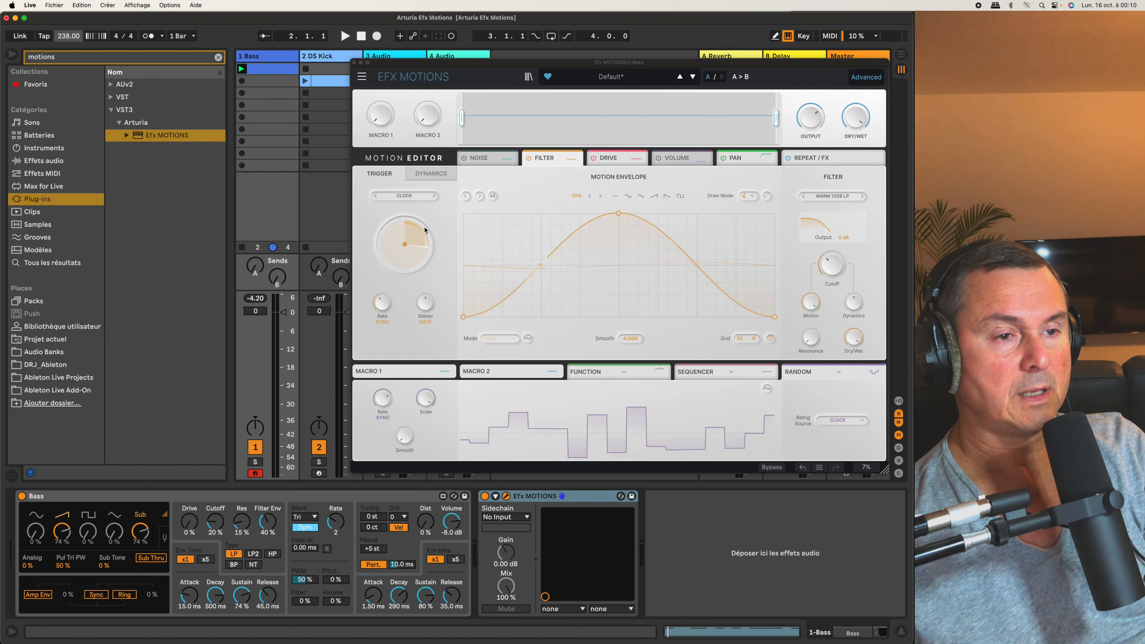
{"action": "left_click_drag", "start_coordinate": [65, 38], "coordinate": [65, 113]}
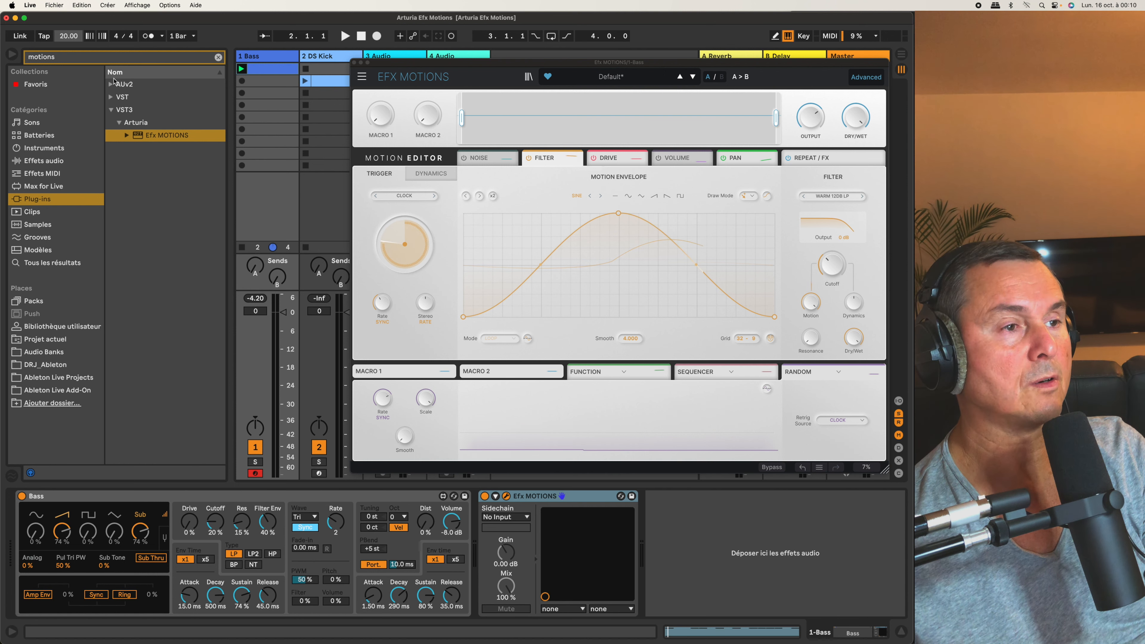
{"action": "type", "text": "120"}
{"action": "key", "text": "Return"}
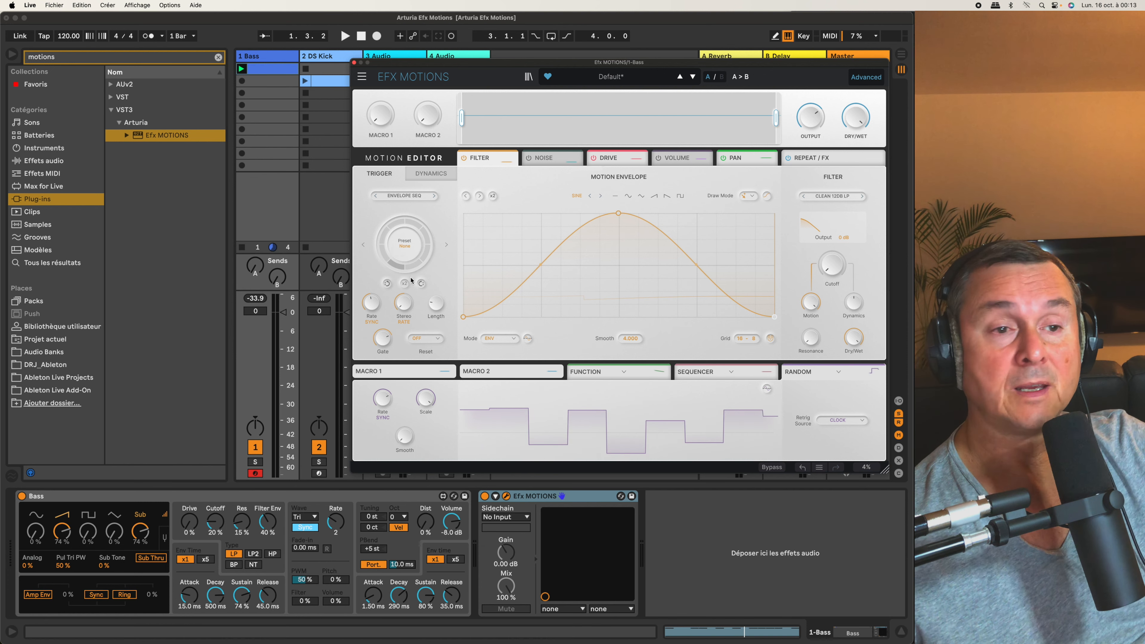
Examine the Filter's Envelope Seq trigger controls: Rate, Stereo, Gate and the available Reset intervals.
{"action": "mouse_move", "coordinate": [374, 307]}
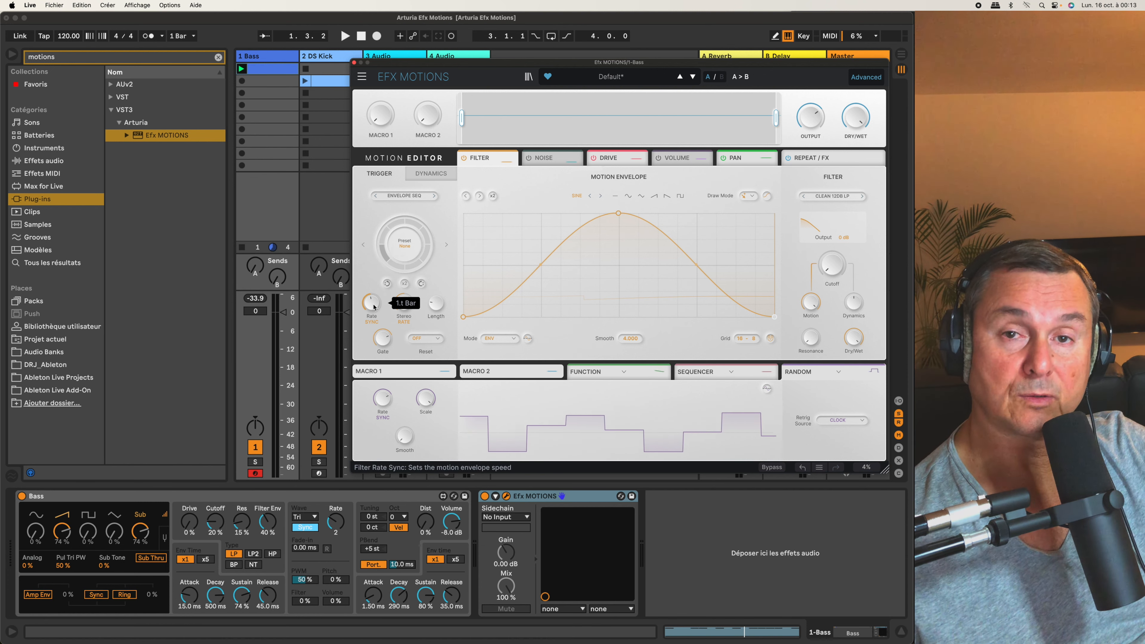
{"action": "mouse_move", "coordinate": [407, 314]}
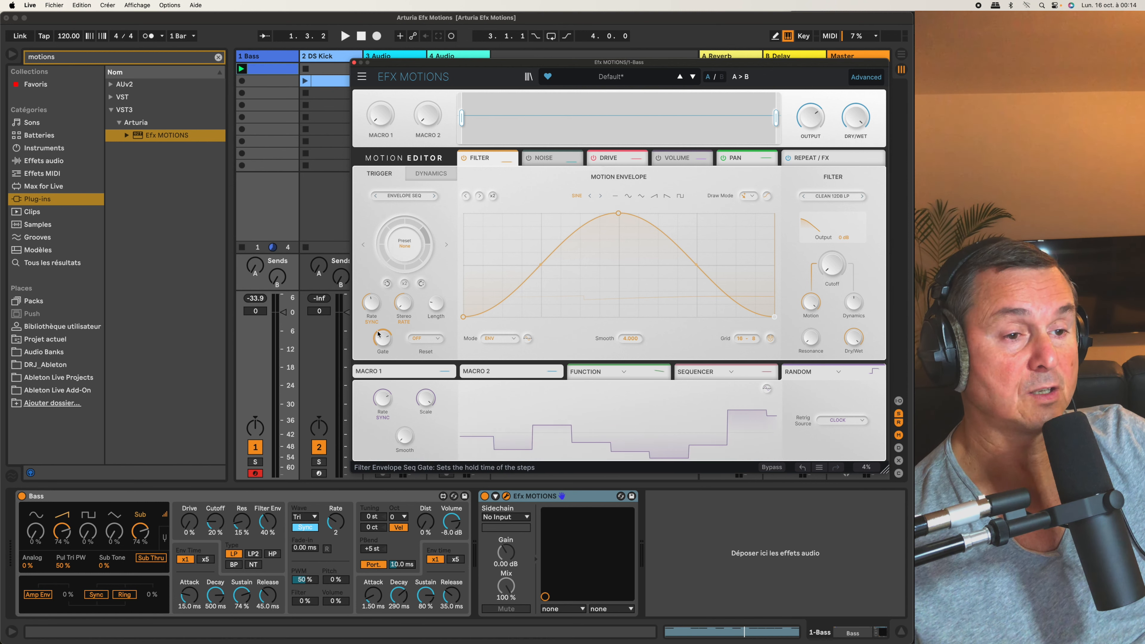
{"action": "mouse_move", "coordinate": [386, 344]}
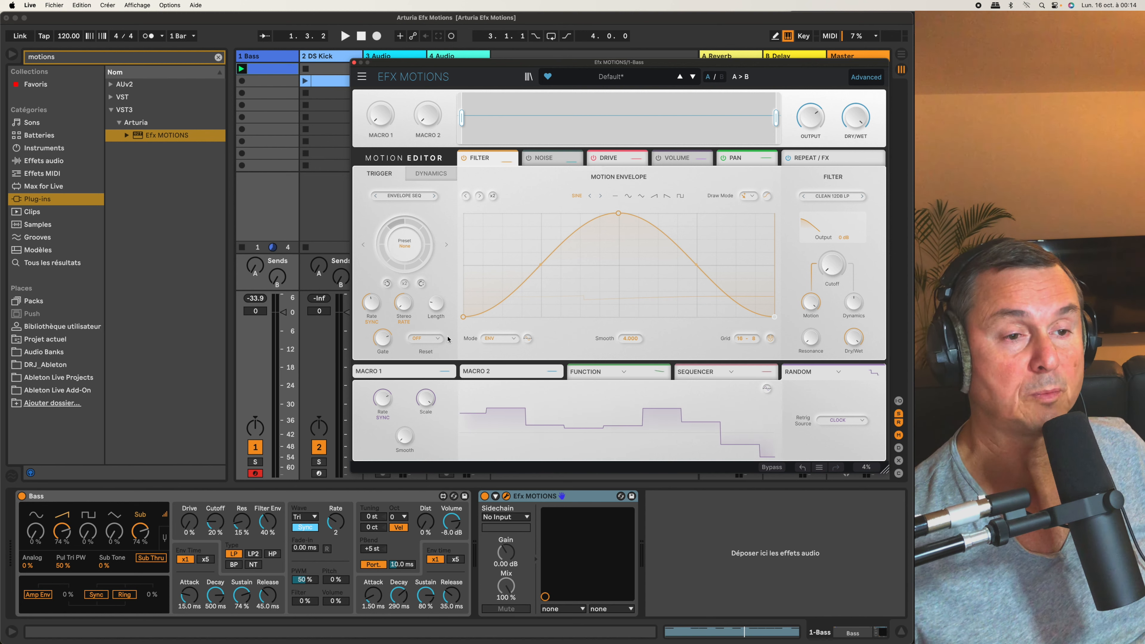
{"action": "left_click", "coordinate": [438, 341]}
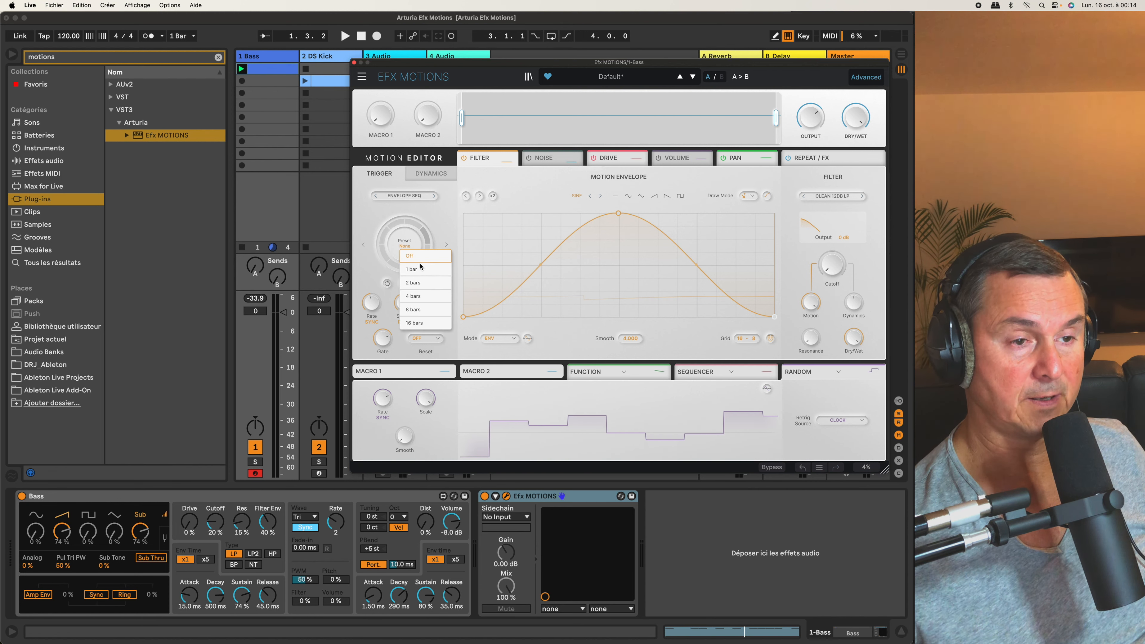
{"action": "left_click", "coordinate": [447, 352]}
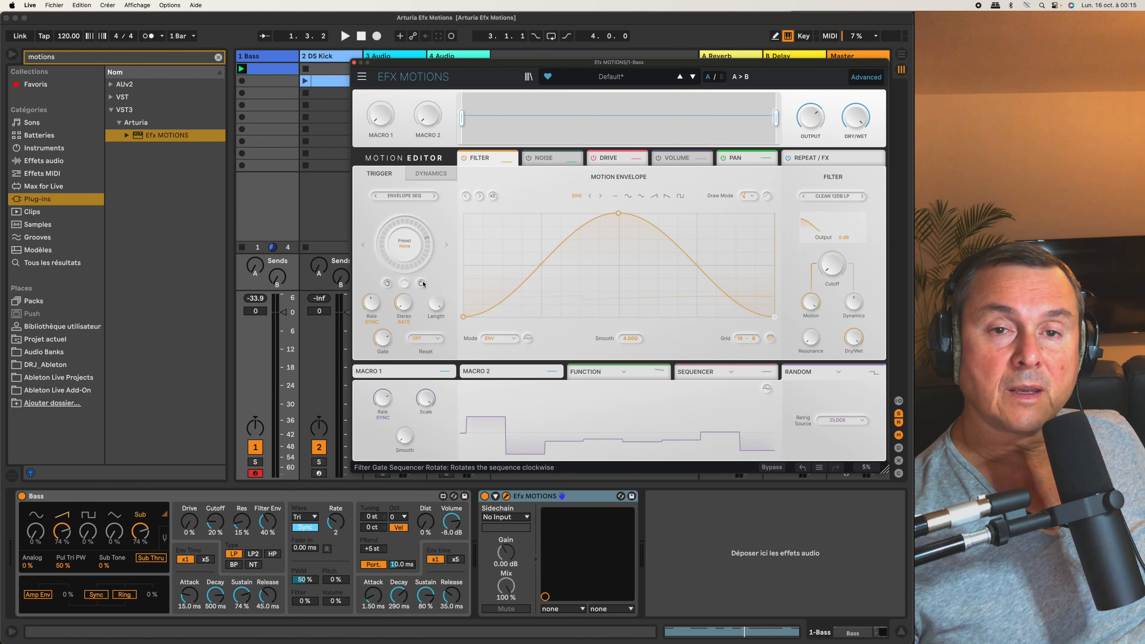
Load the 16 Stps 2 preset into the Filter's envelope sequencer.
{"action": "left_click", "coordinate": [404, 243]}
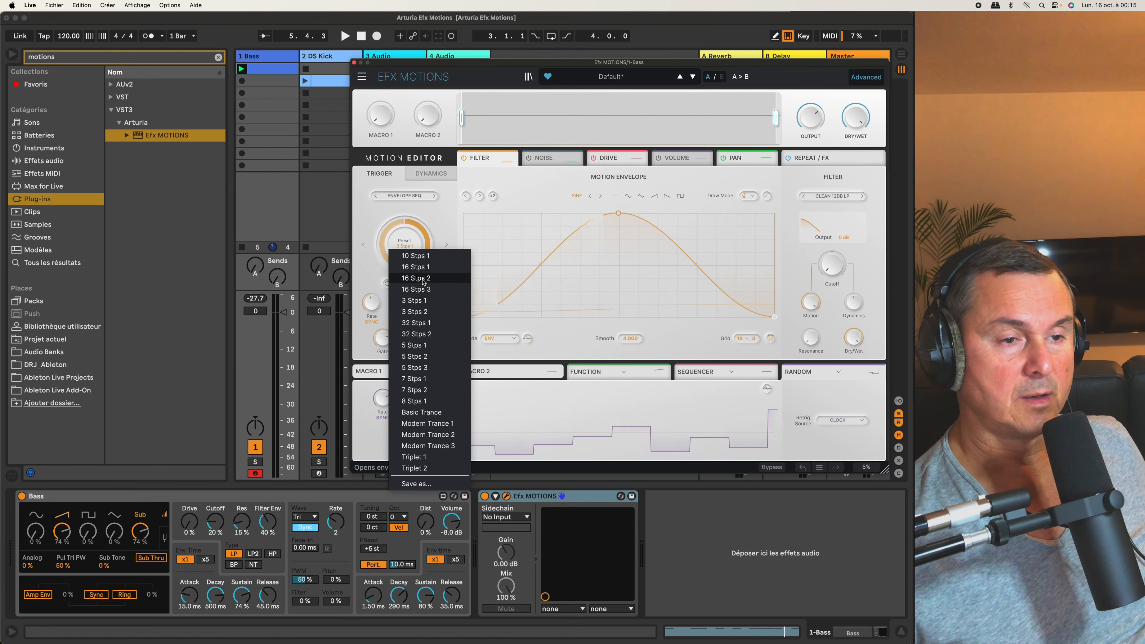
{"action": "left_click", "coordinate": [422, 279]}
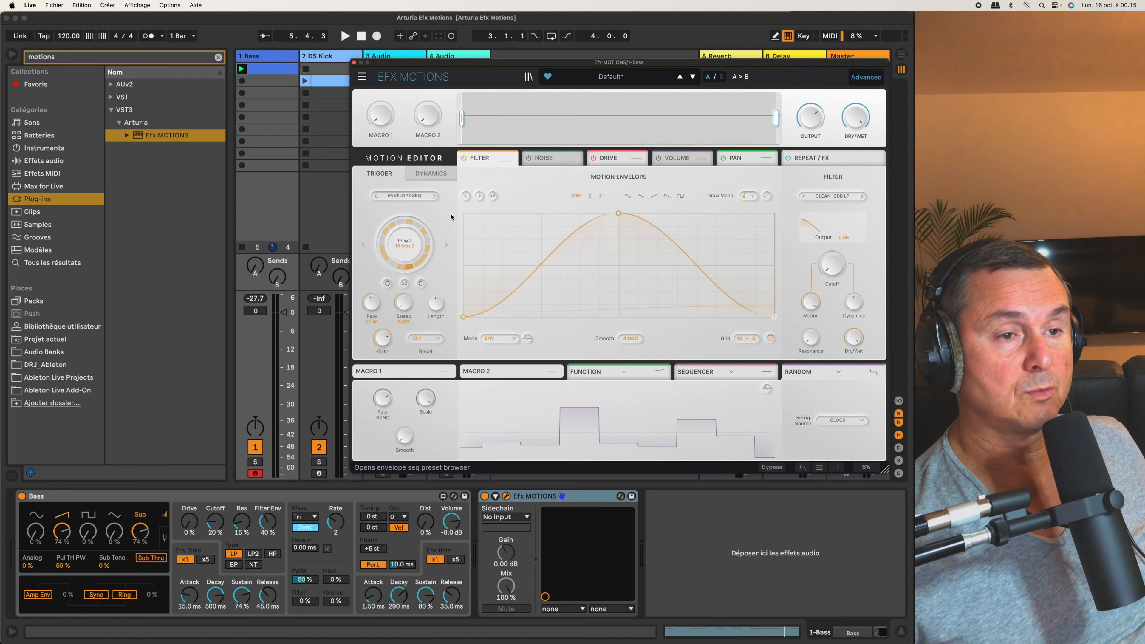
Switch the Filter trigger type to Euclidean and reopen the list of trigger types.
{"action": "left_click", "coordinate": [404, 196]}
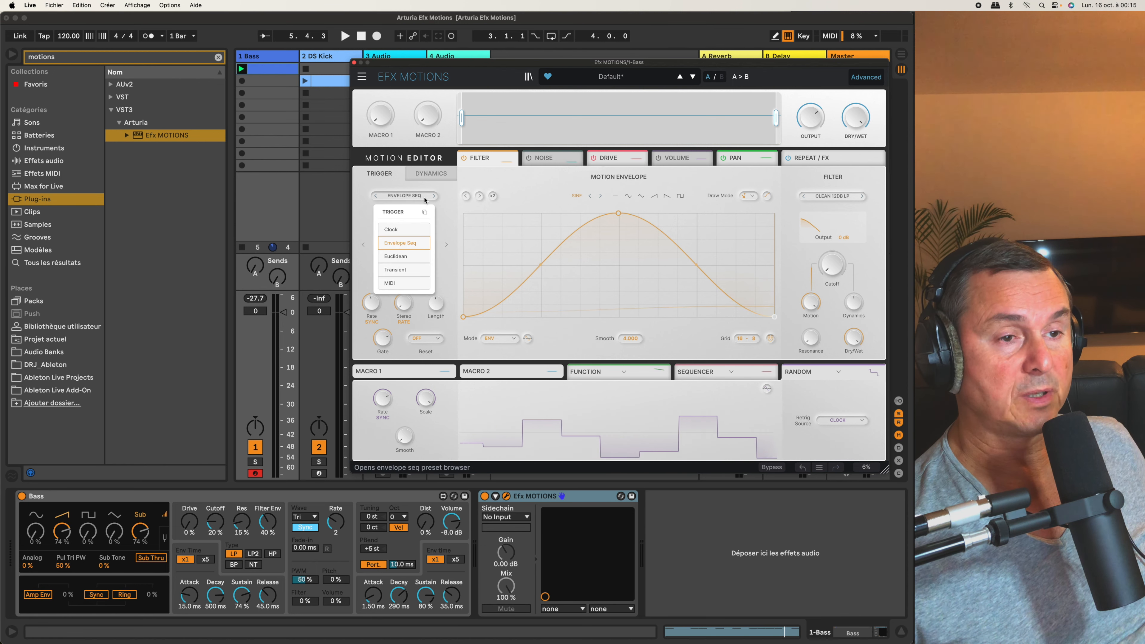
{"action": "left_click", "coordinate": [409, 260]}
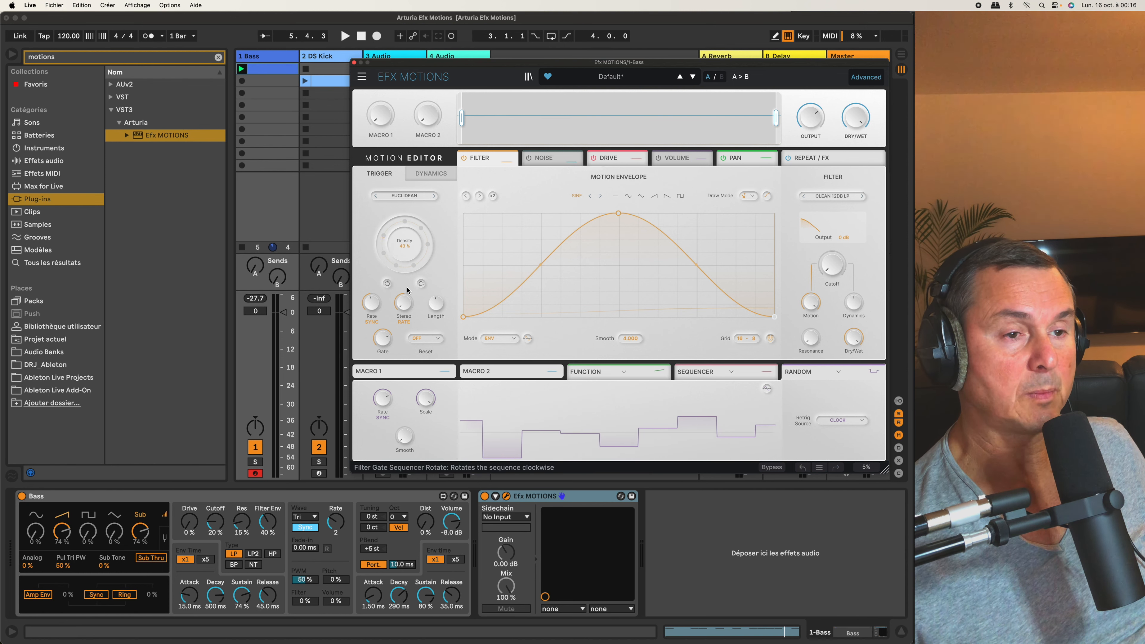
{"action": "left_click", "coordinate": [415, 196]}
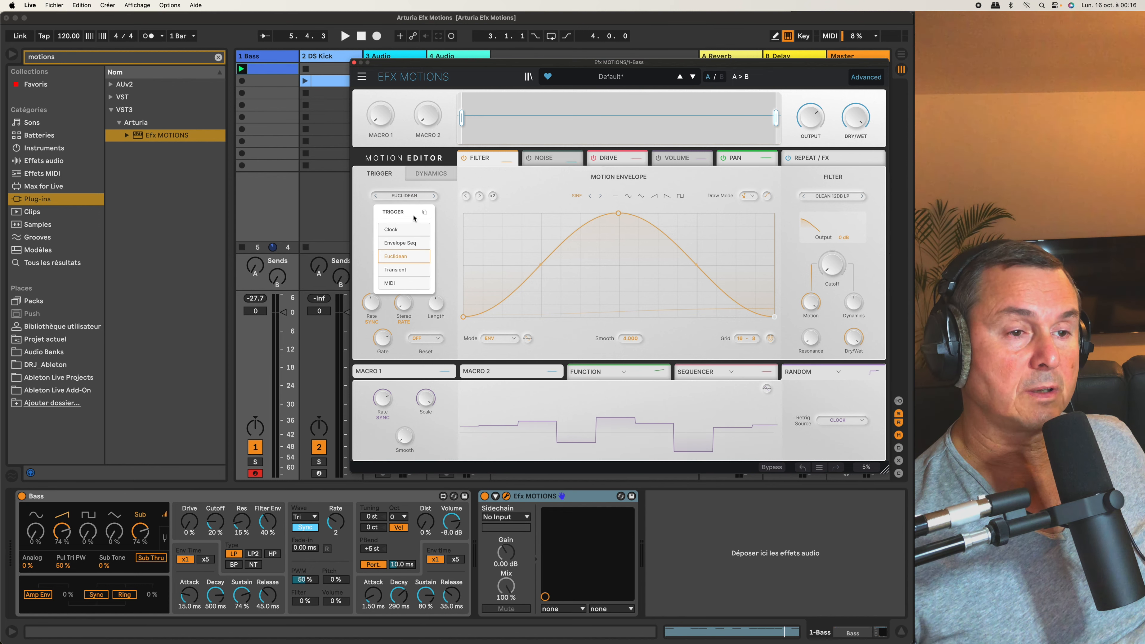
Set the filter's motion trigger to Transient with a threshold of about -26 dB and start playback.
{"action": "left_click", "coordinate": [402, 271]}
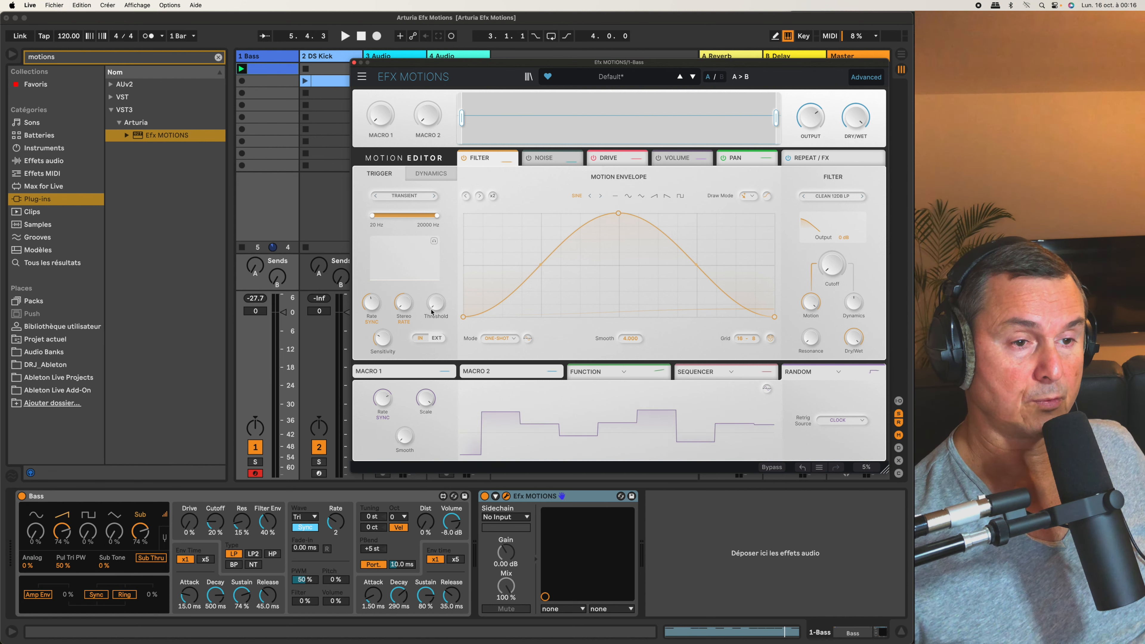
{"action": "mouse_move", "coordinate": [436, 306]}
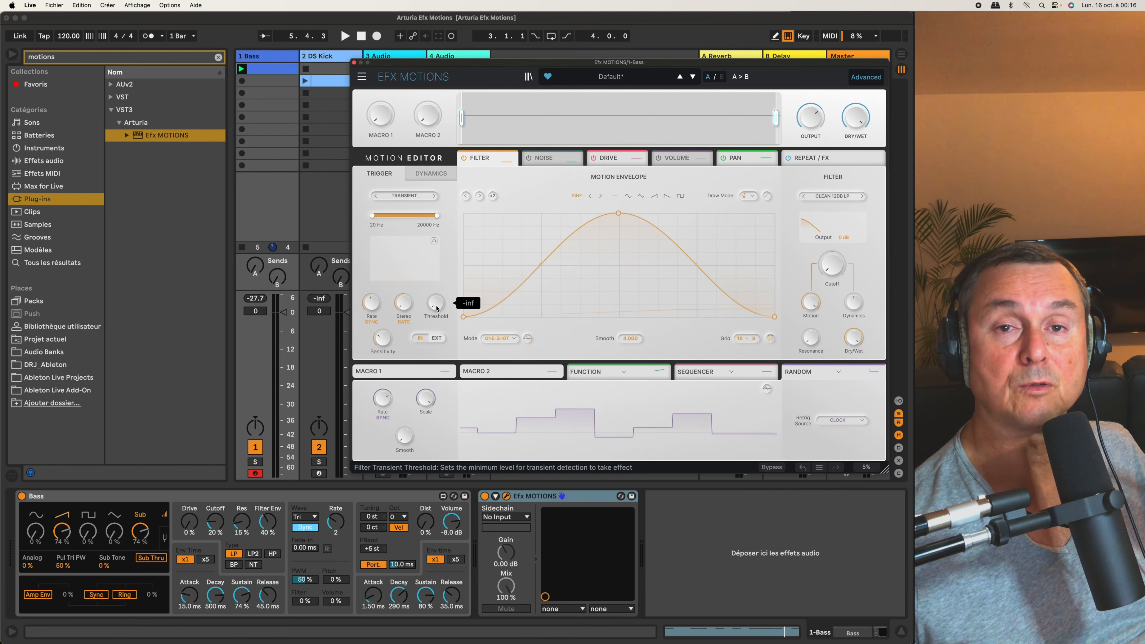
{"action": "left_click_drag", "start_coordinate": [436, 306], "coordinate": [436, 288]}
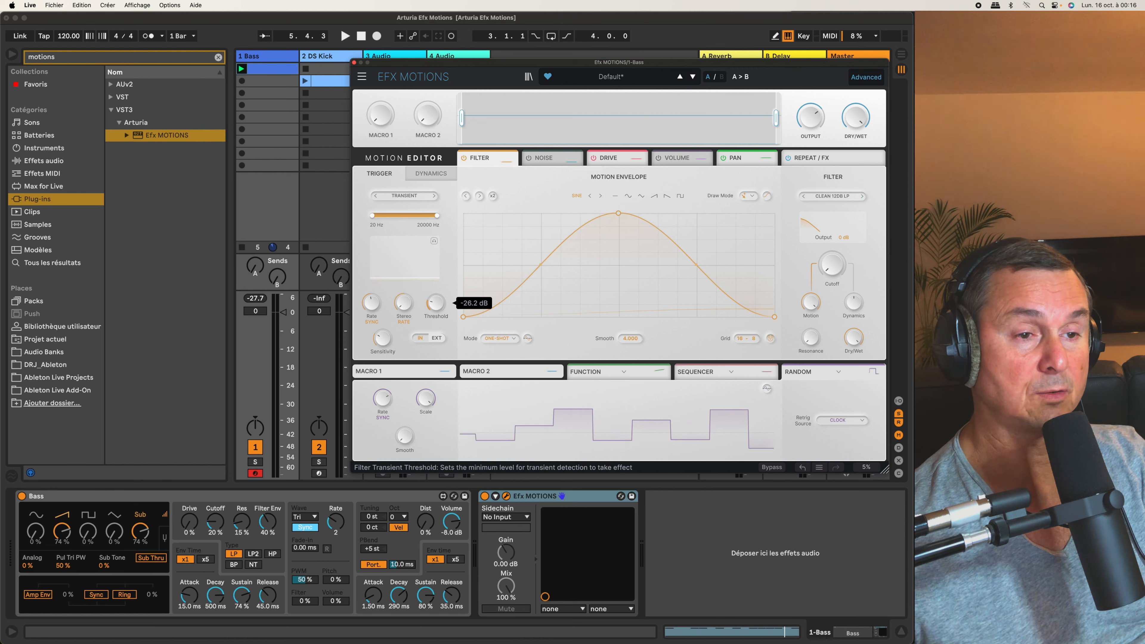
{"action": "key", "text": "space"}
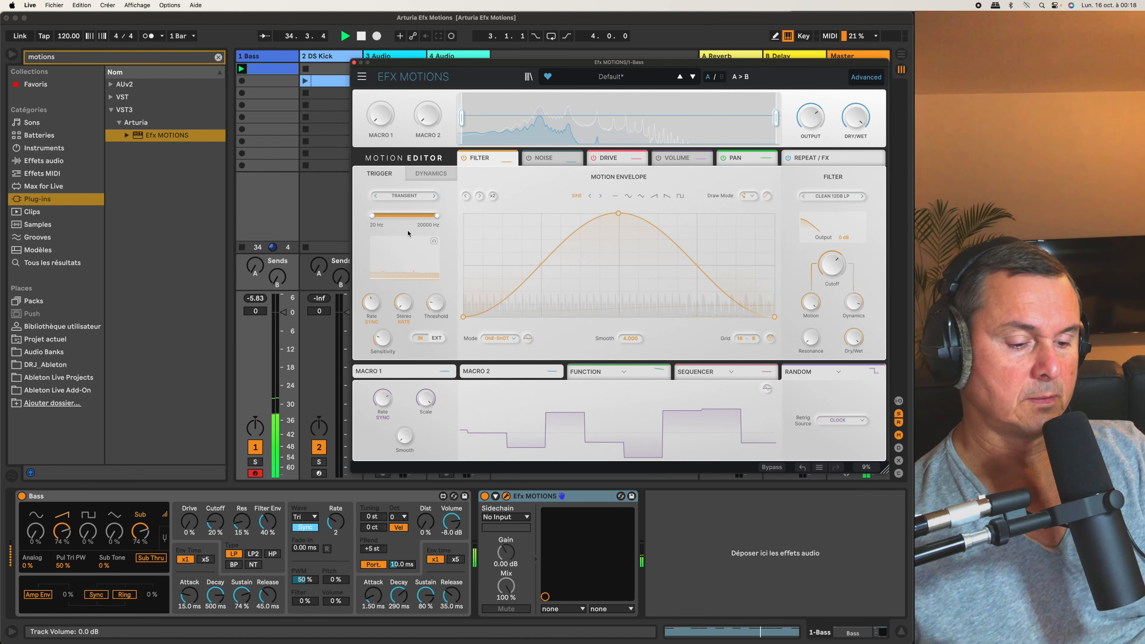
Raise the filter's transient threshold to about -18.6 dB, readjust it slightly, and audition the bass loop.
{"action": "left_click", "coordinate": [431, 173]}
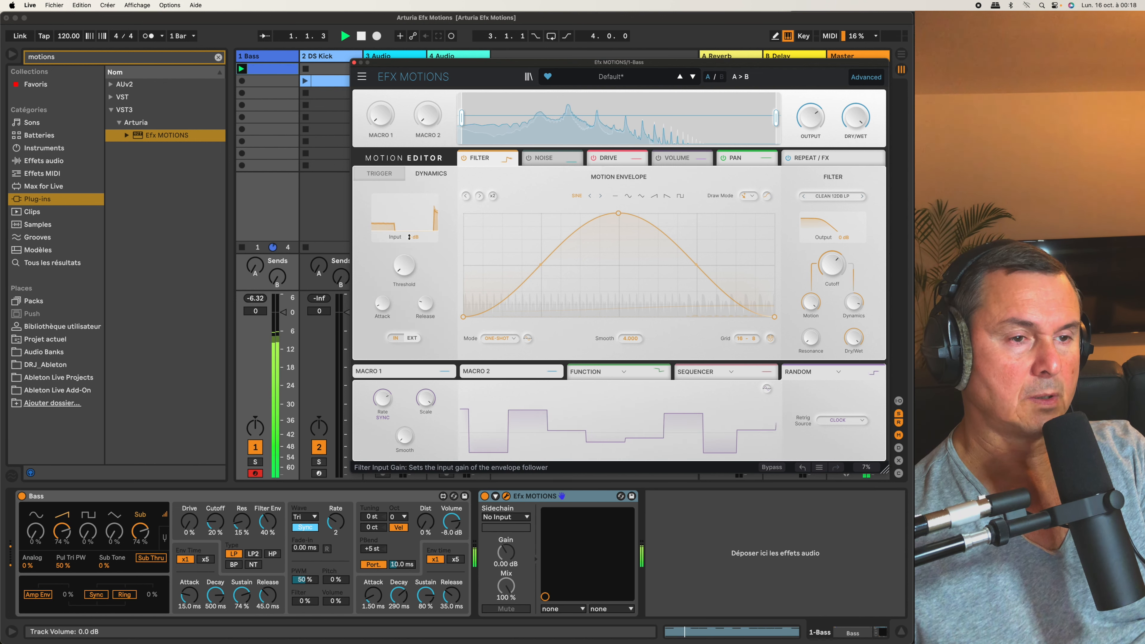
{"action": "left_click", "coordinate": [380, 175]}
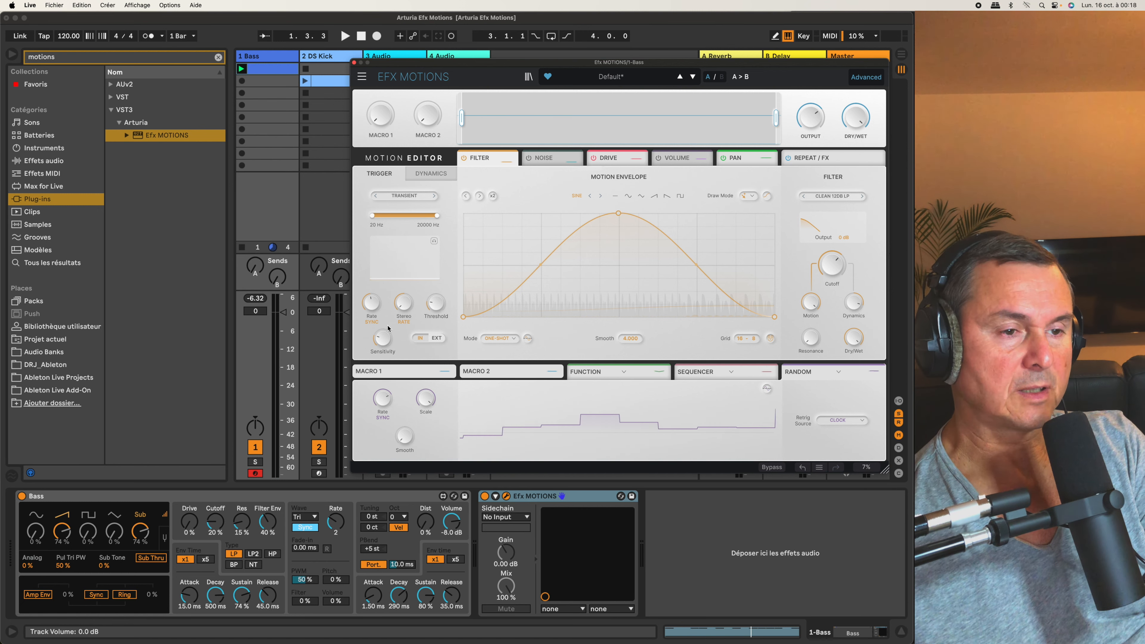
{"action": "mouse_move", "coordinate": [435, 305]}
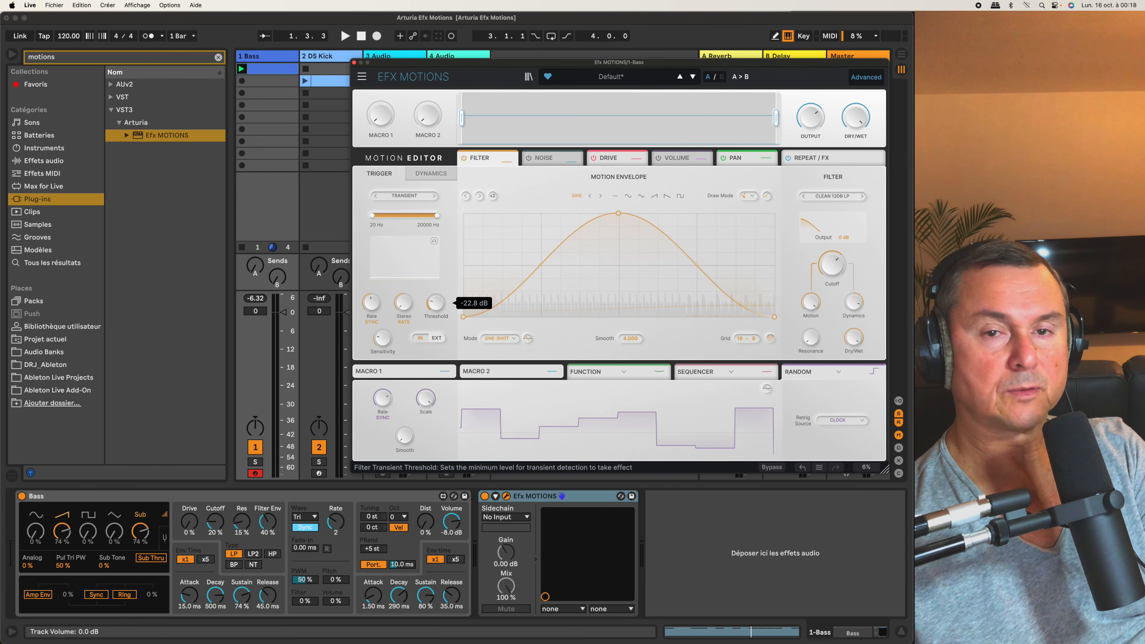
{"action": "left_click_drag", "start_coordinate": [436, 302], "coordinate": [436, 297]}
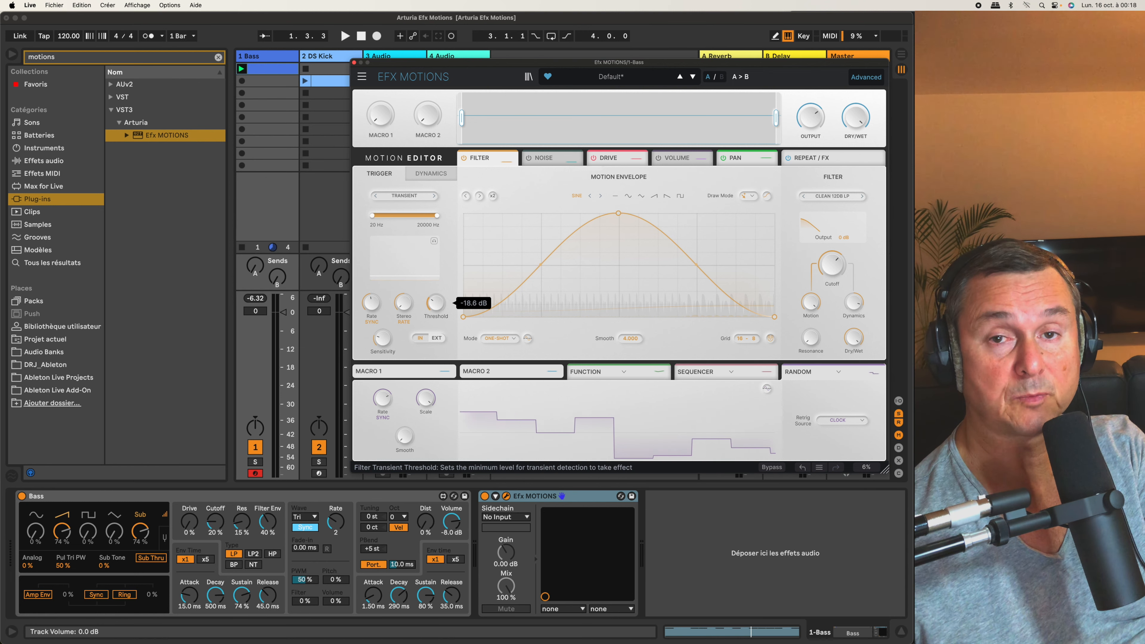
{"action": "left_click_drag", "start_coordinate": [436, 303], "coordinate": [436, 305]}
{"action": "key", "text": "space"}
{"action": "key", "text": "space"}
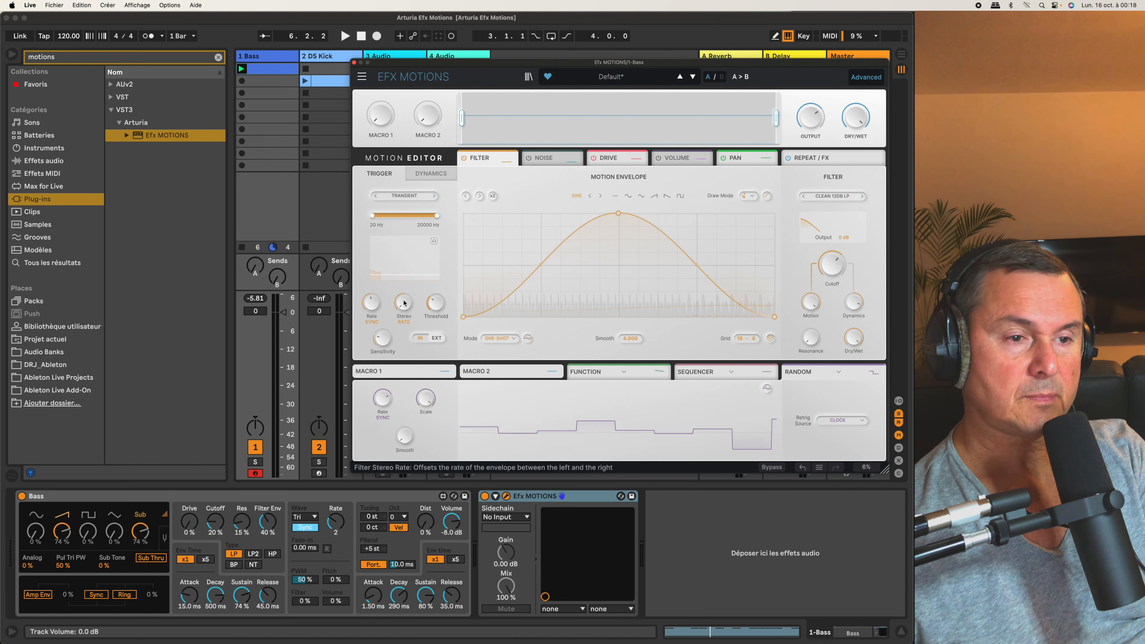
Raise the transient detection sensitivity to 100 % and play the bass loop to audition the triggering.
{"action": "mouse_move", "coordinate": [387, 343]}
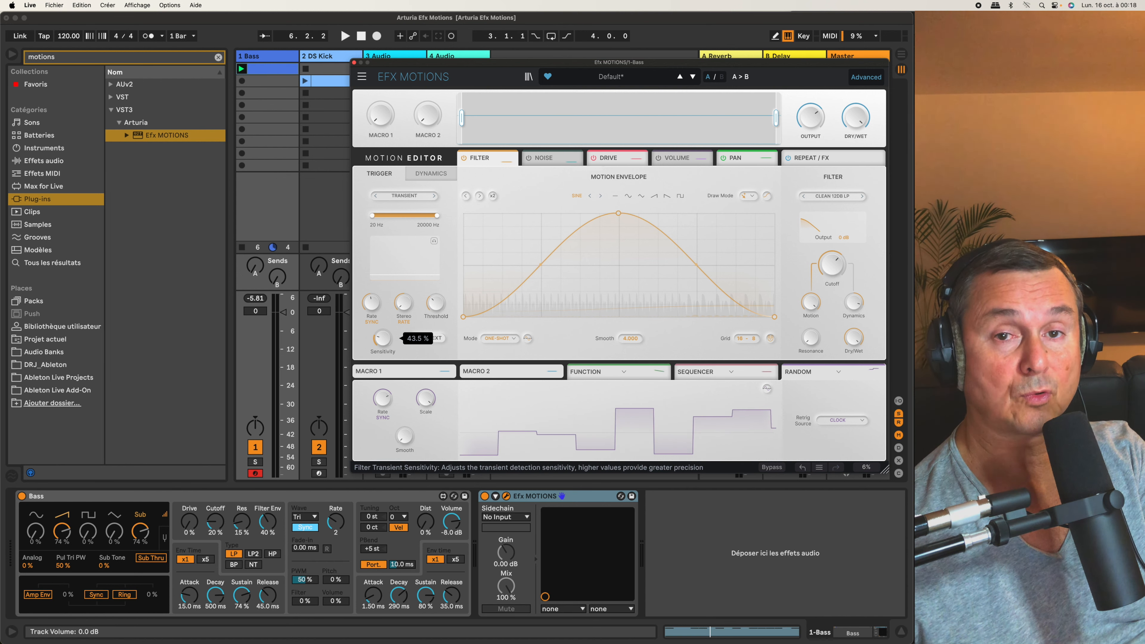
{"action": "left_click_drag", "start_coordinate": [387, 342], "coordinate": [387, 329]}
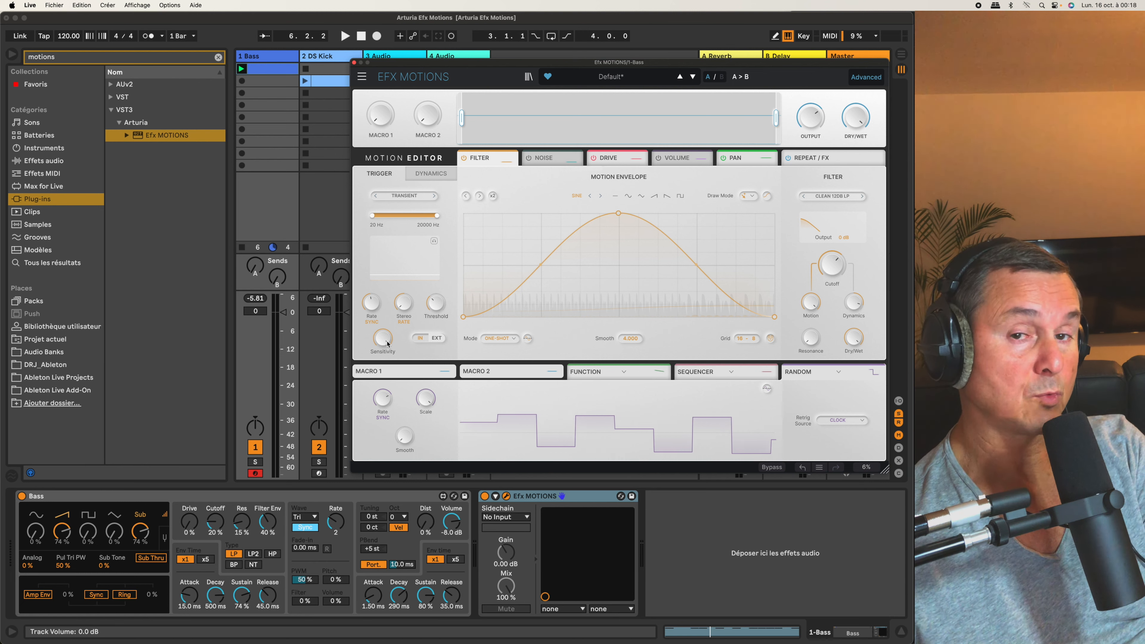
{"action": "key", "text": "space"}
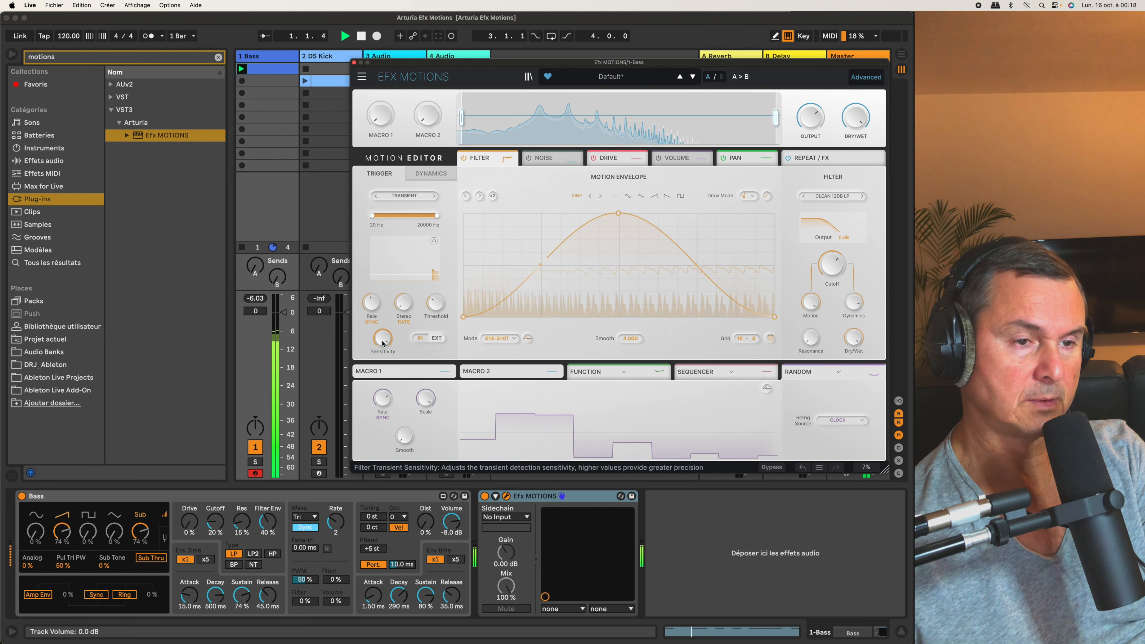
{"action": "mouse_move", "coordinate": [387, 342]}
{"action": "left_mouse_down"}
{"action": "mouse_move", "coordinate": [386, 397]}
{"action": "mouse_move", "coordinate": [383, 293]}
{"action": "mouse_move", "coordinate": [382, 323]}
{"action": "left_mouse_up"}
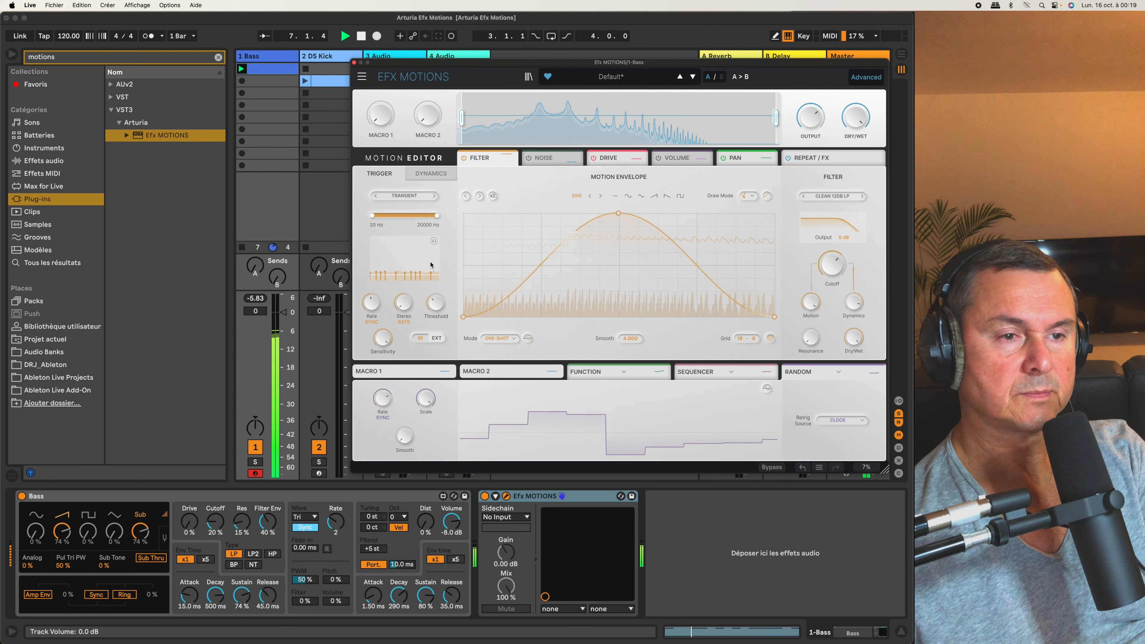
{"action": "key", "text": "space"}
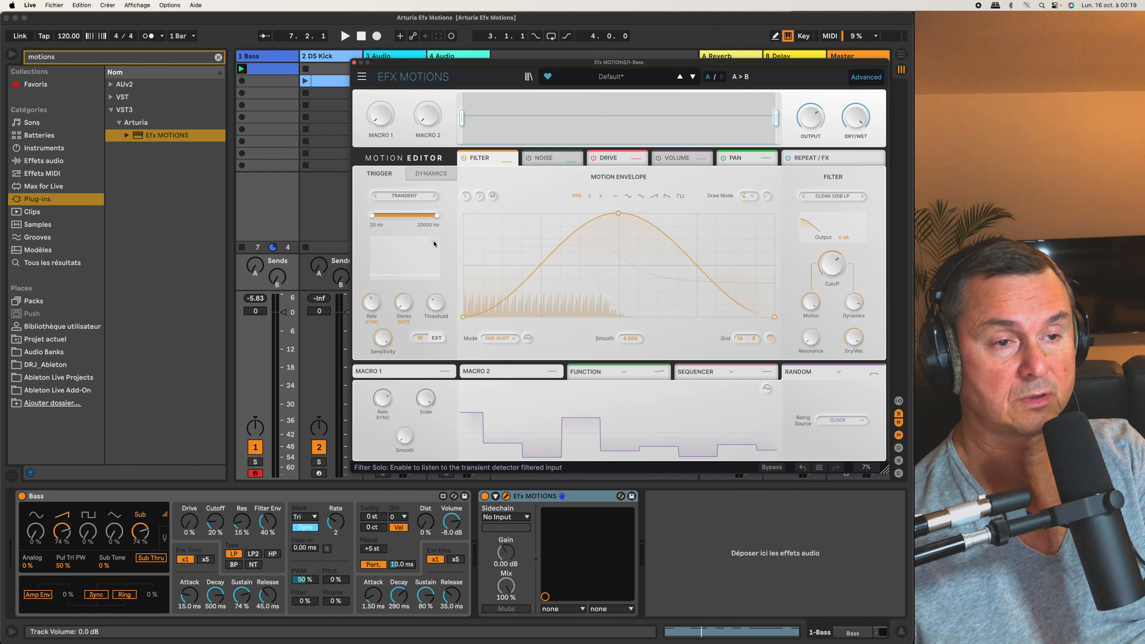
{"action": "key", "text": "space"}
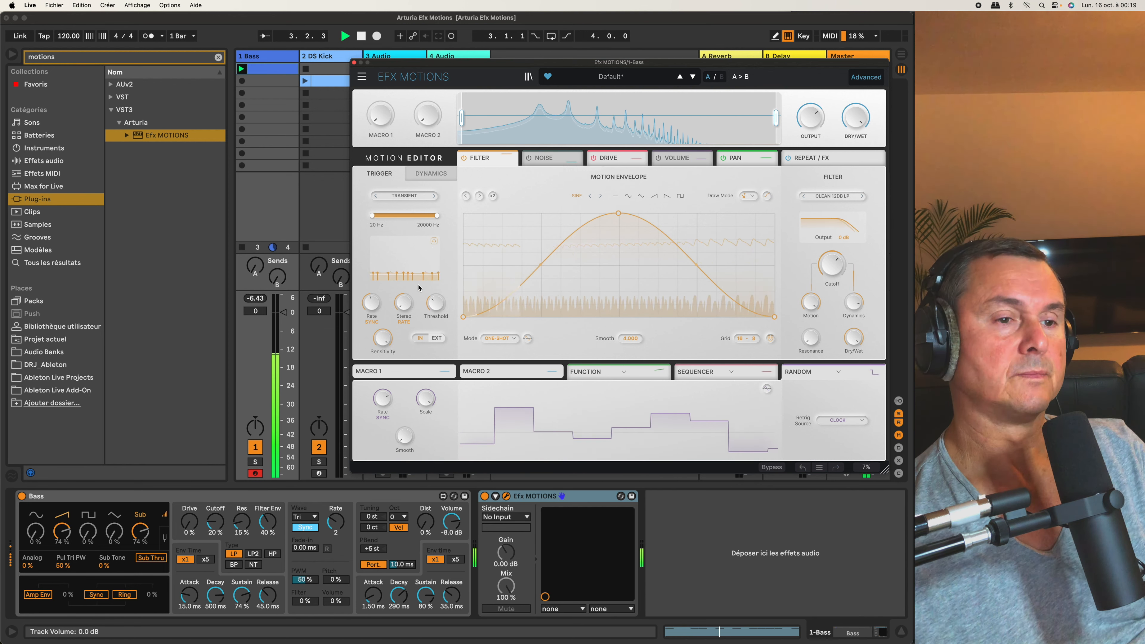
{"action": "mouse_move", "coordinate": [384, 340]}
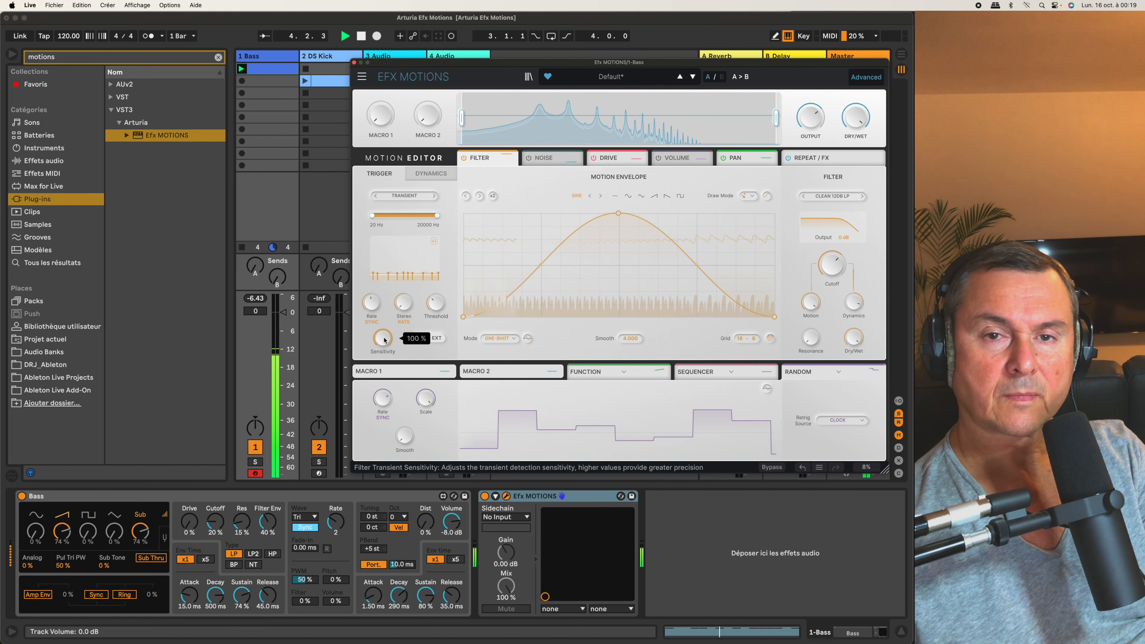
{"action": "key", "text": "space"}
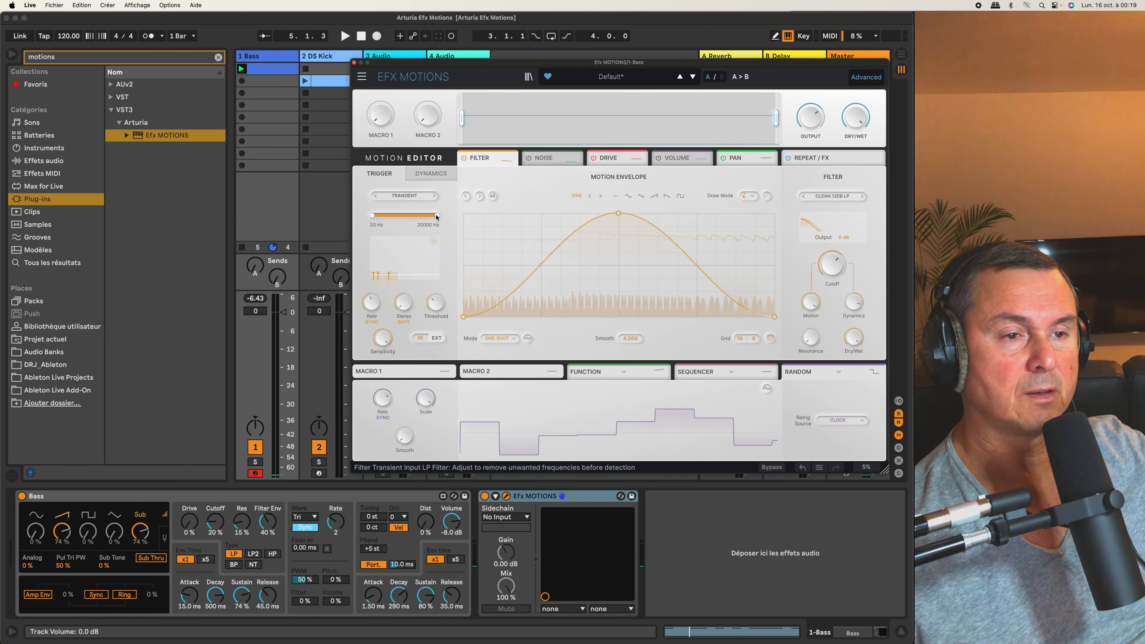
Try narrowing the transient detector's frequency range to about 129–4218 Hz during playback, and restore it to 20–20000 Hz.
{"action": "left_click_drag", "start_coordinate": [436, 215], "coordinate": [395, 216]}
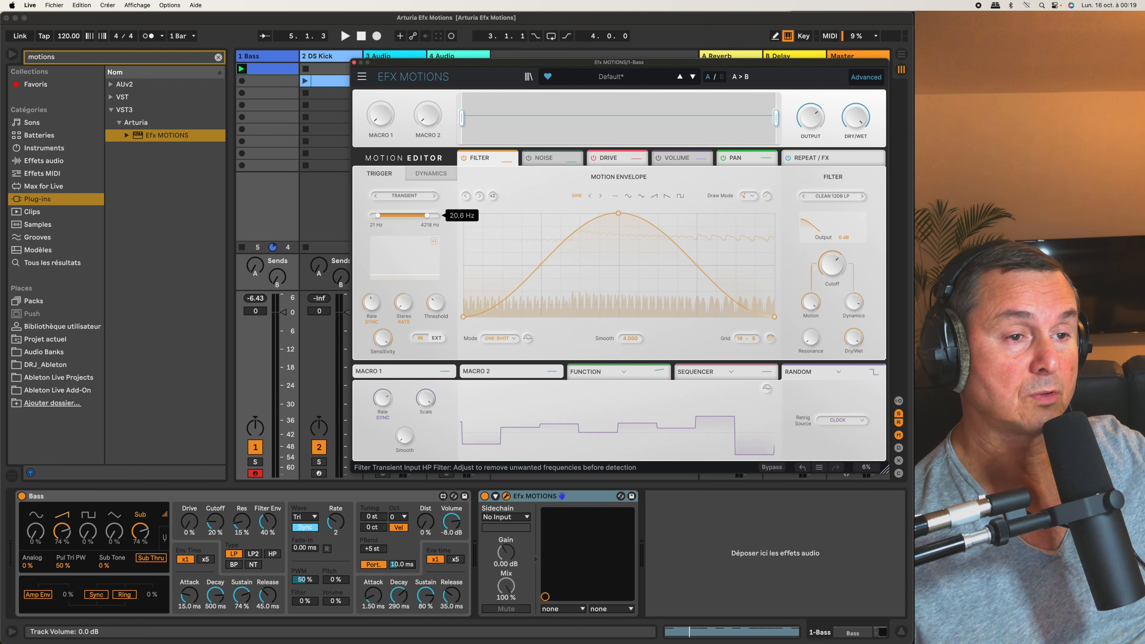
{"action": "key", "text": "space"}
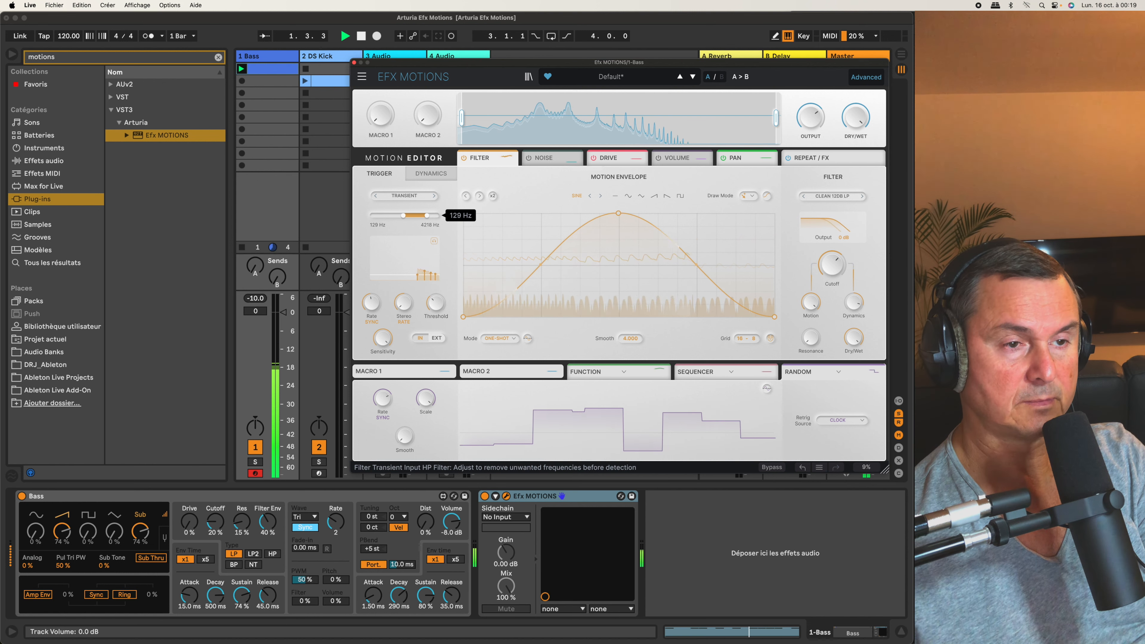
{"action": "left_click_drag", "start_coordinate": [395, 215], "coordinate": [372, 215]}
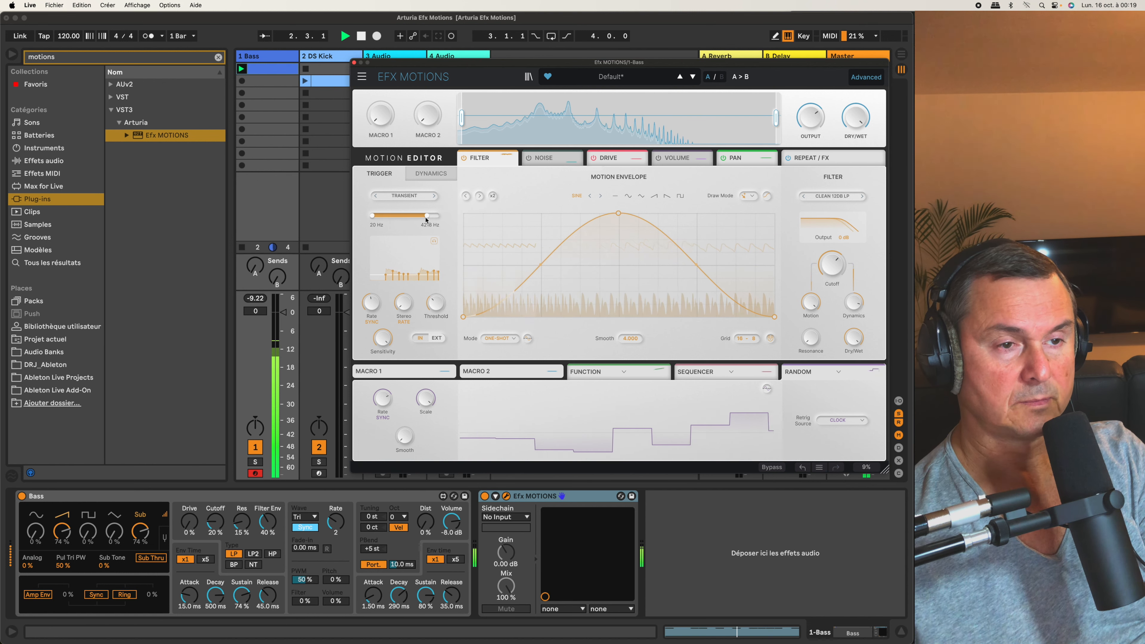
{"action": "left_click_drag", "start_coordinate": [434, 216], "coordinate": [441, 215]}
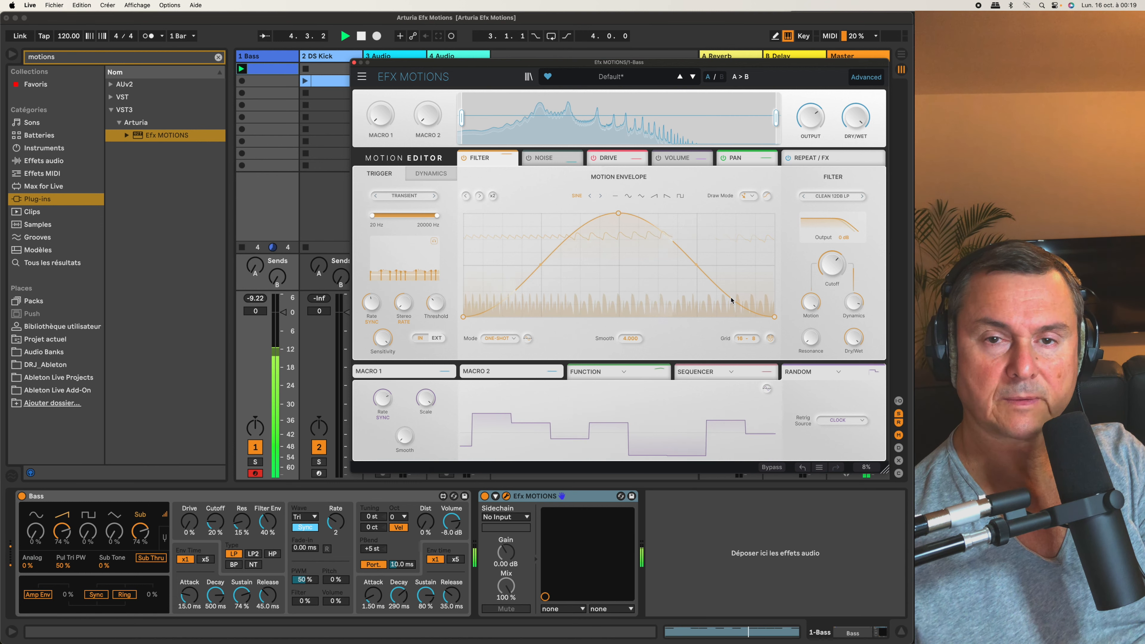
{"action": "key", "text": "space"}
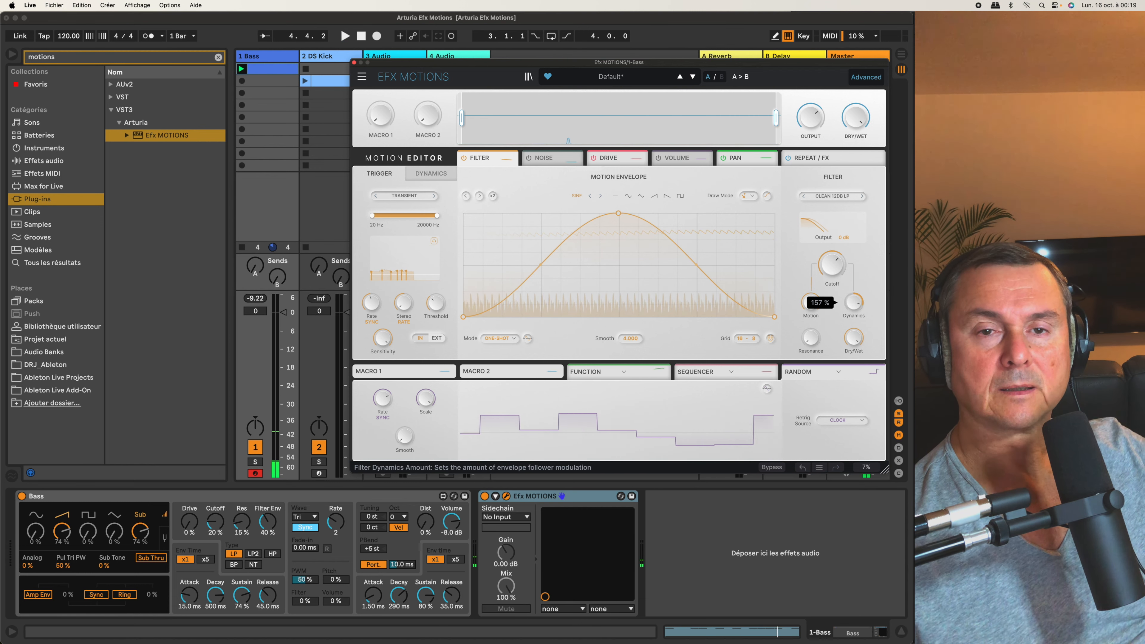
{"action": "key", "text": "space"}
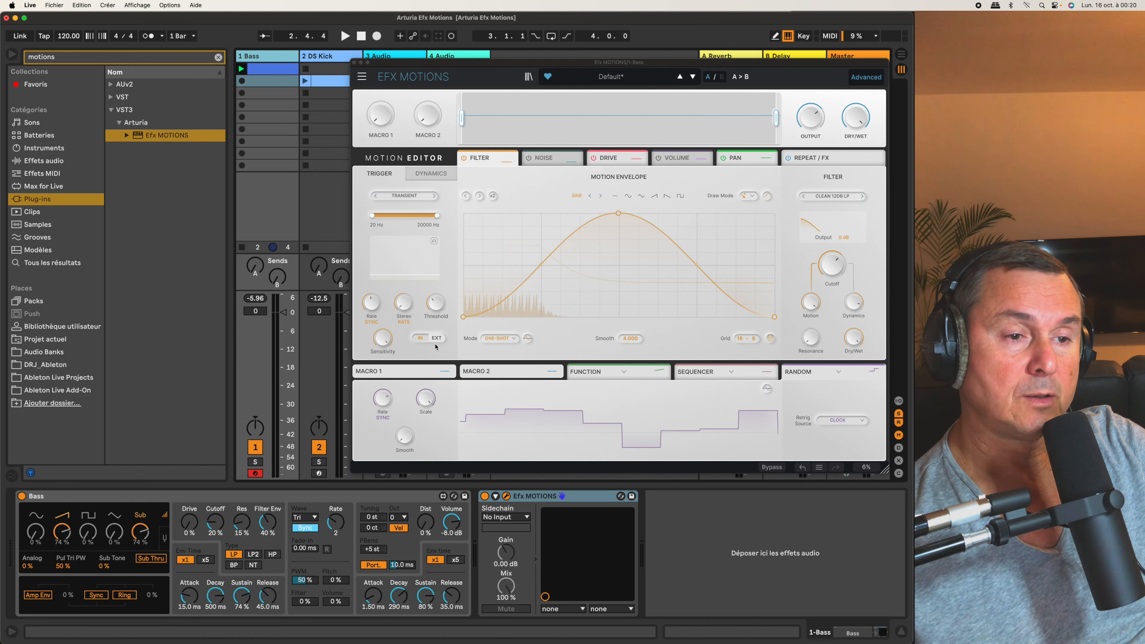
Switch the transient detector to external input, launch the DS Kick clip, and route 2-DS Kick into the Efx MOTIONS sidechain.
{"action": "left_click", "coordinate": [437, 342]}
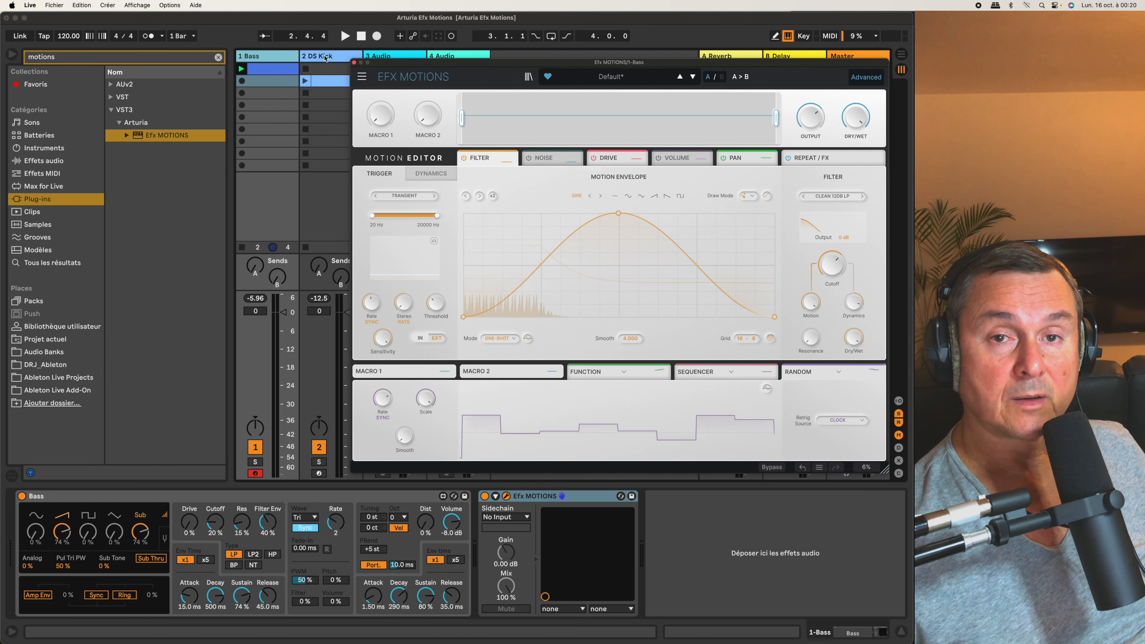
{"action": "left_click", "coordinate": [323, 57]}
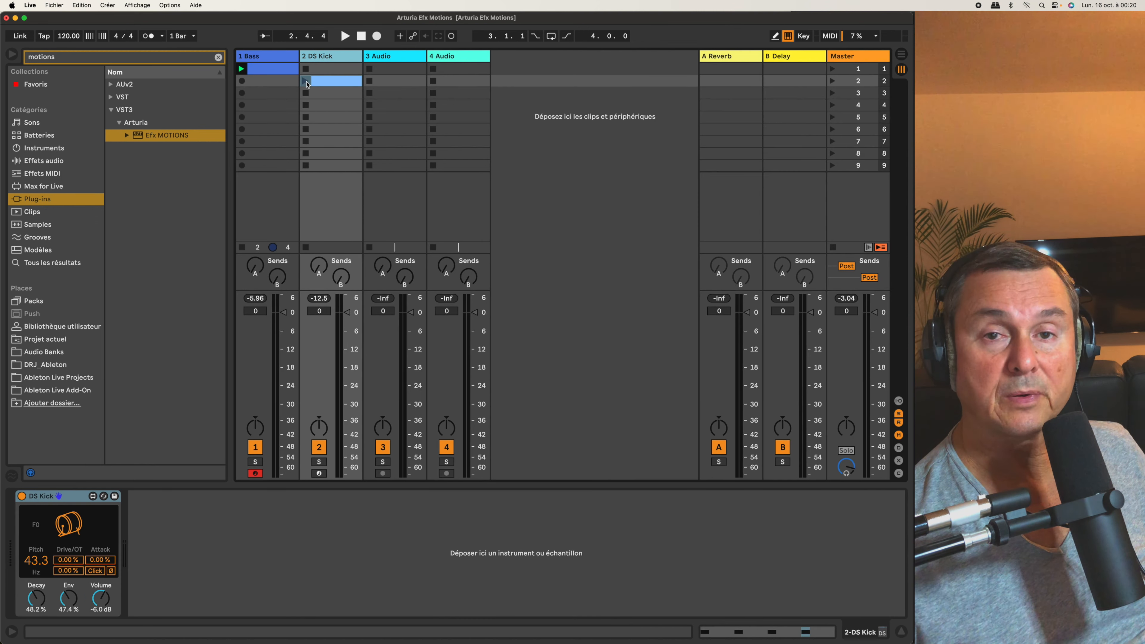
{"action": "left_click", "coordinate": [306, 83]}
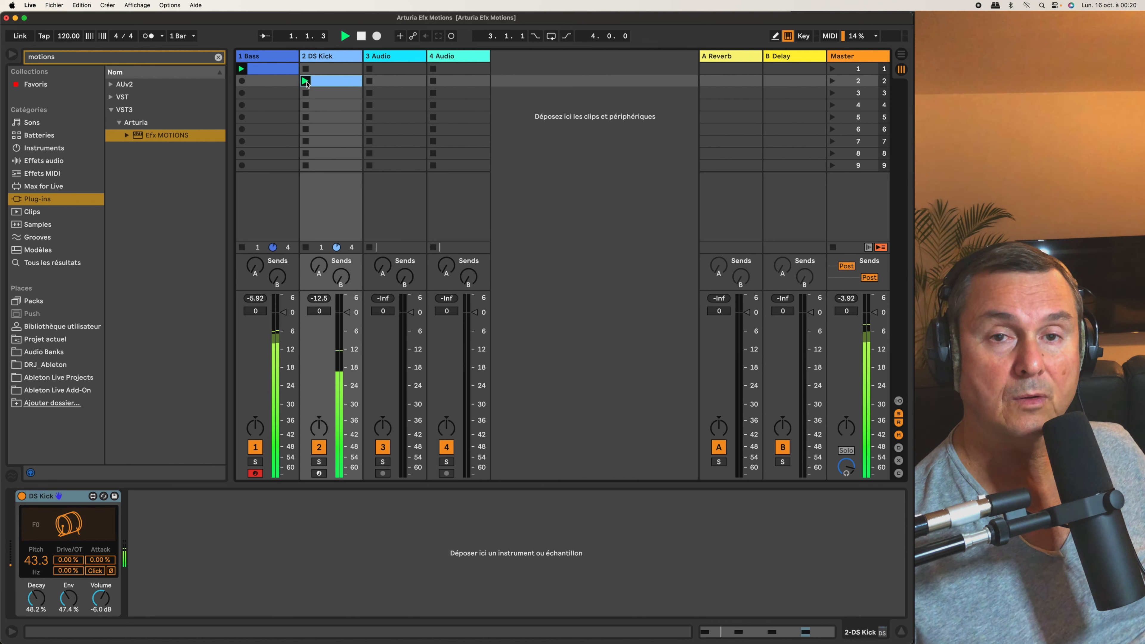
{"action": "left_click", "coordinate": [267, 57]}
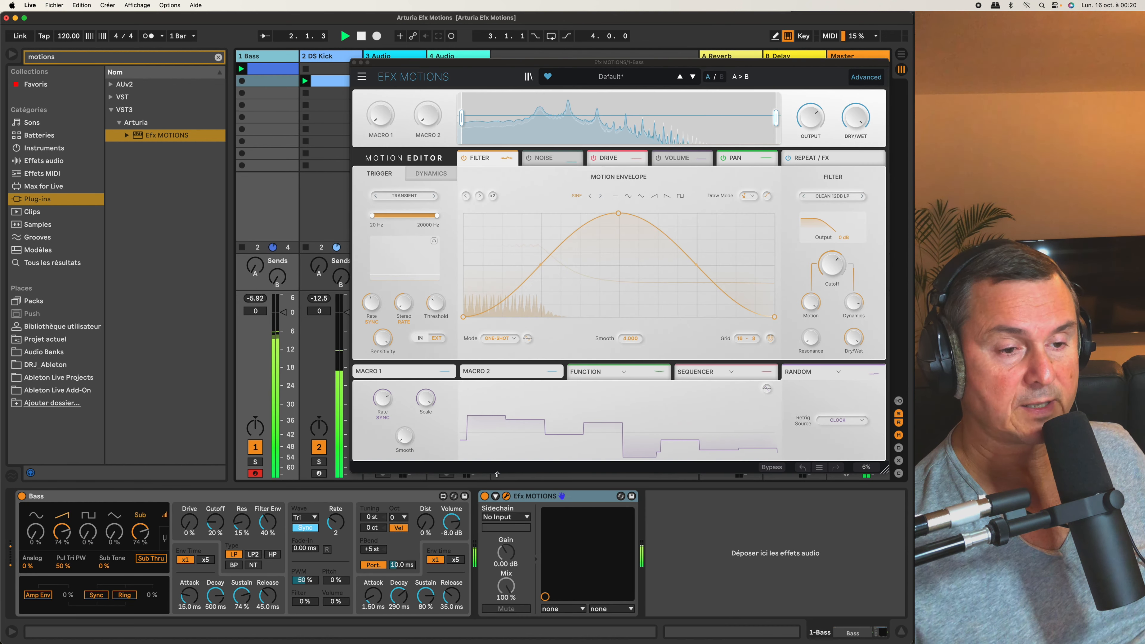
{"action": "left_click", "coordinate": [526, 517]}
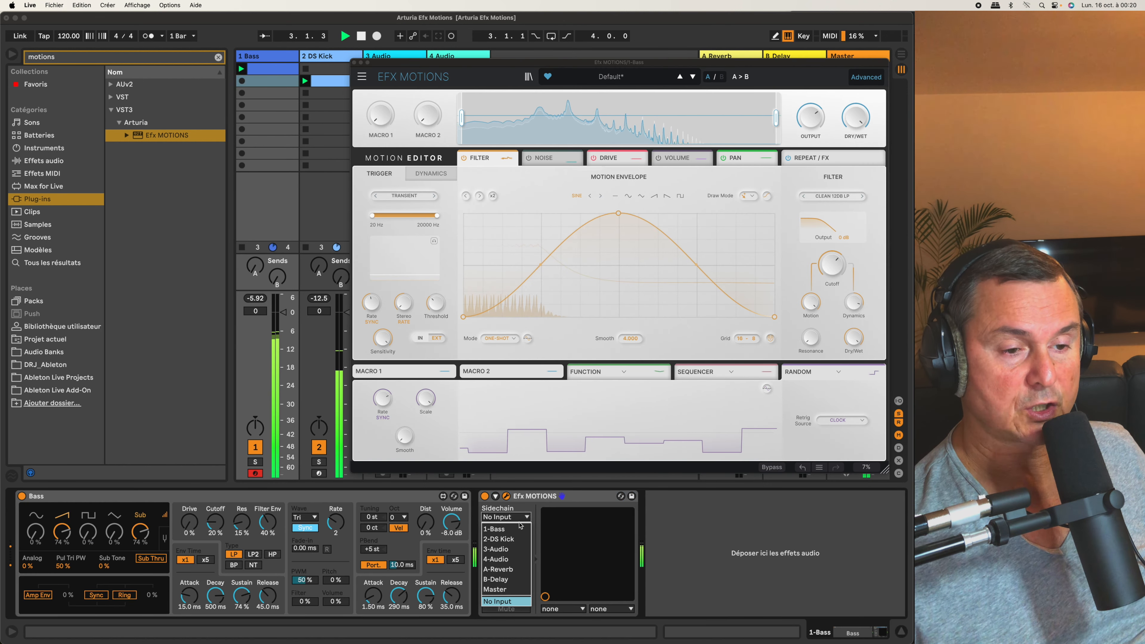
{"action": "left_click", "coordinate": [503, 540]}
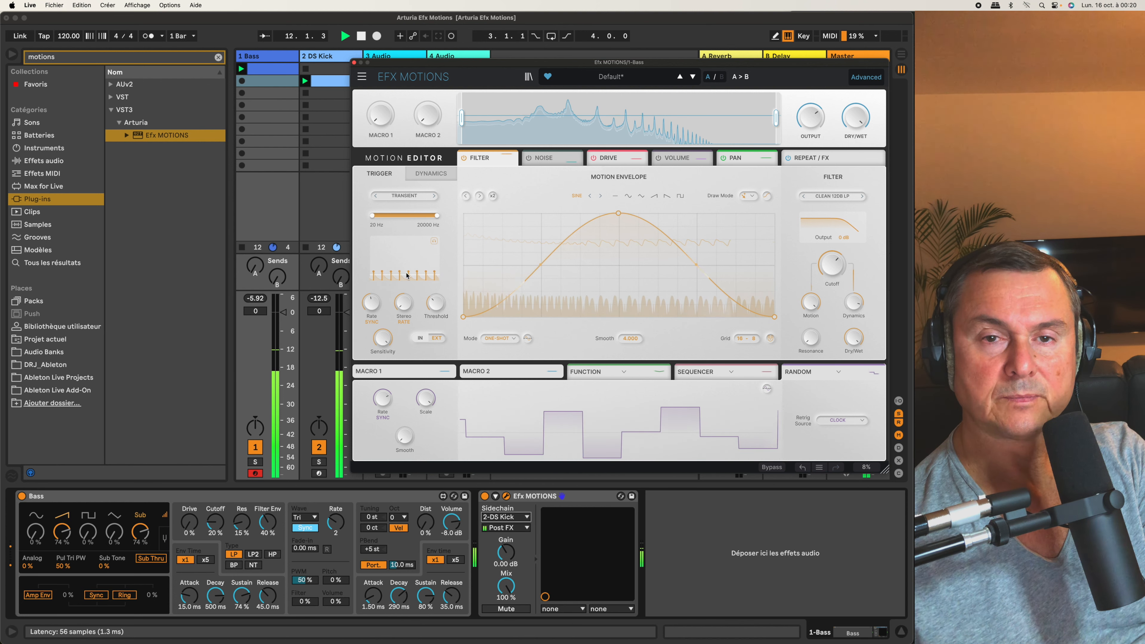
Stop the DS Kick clip and switch the transient detector to internal input, auditioning the bass alone.
{"action": "left_click", "coordinate": [306, 109]}
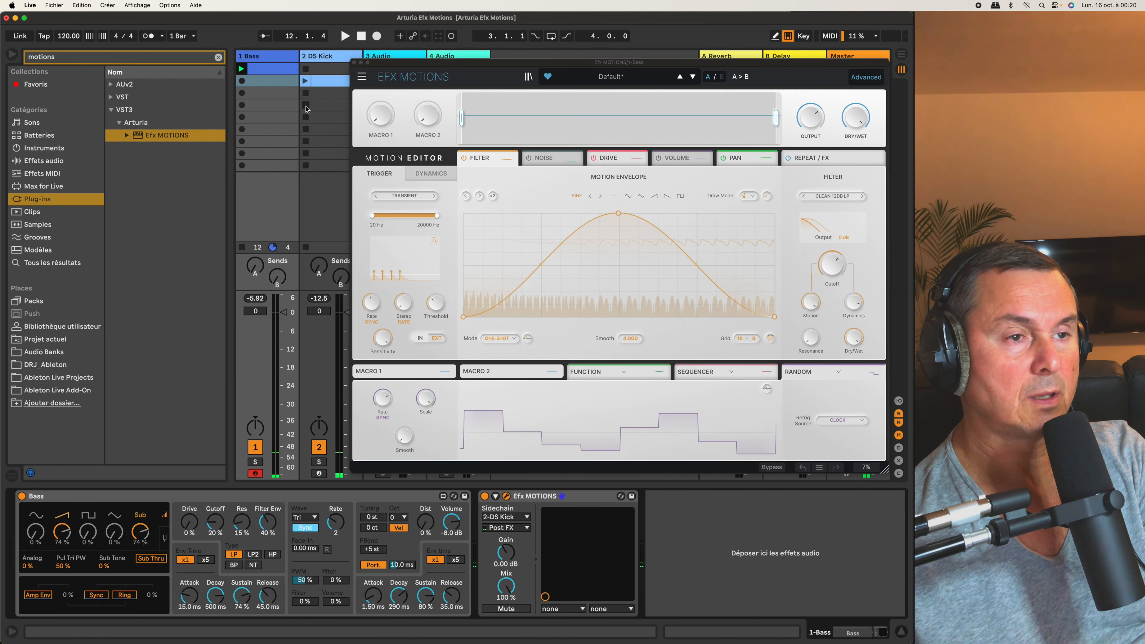
{"action": "key", "text": "space"}
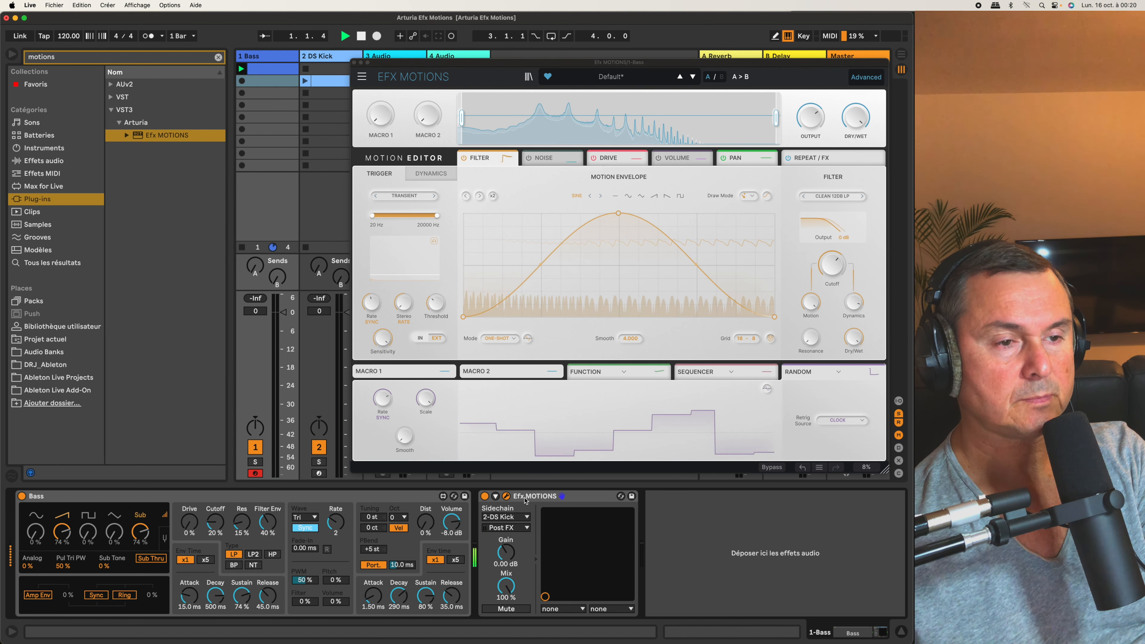
{"action": "left_click", "coordinate": [419, 339]}
{"action": "key", "text": "space"}
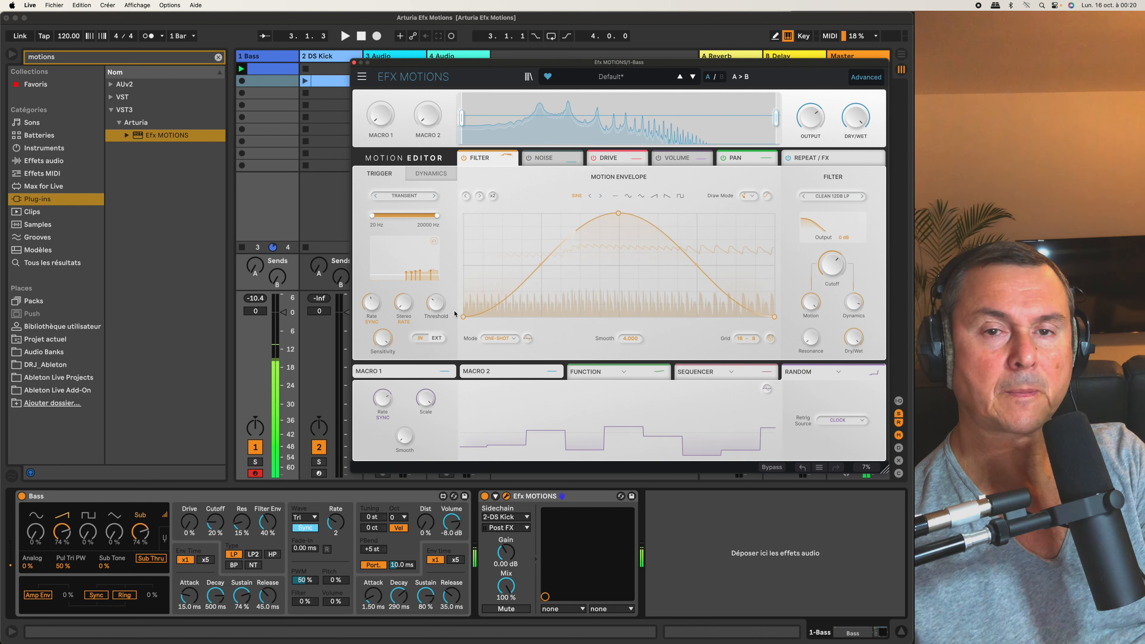
Try the MIDI trigger for the filter, and switch its trigger type to Clock.
{"action": "left_click", "coordinate": [418, 199]}
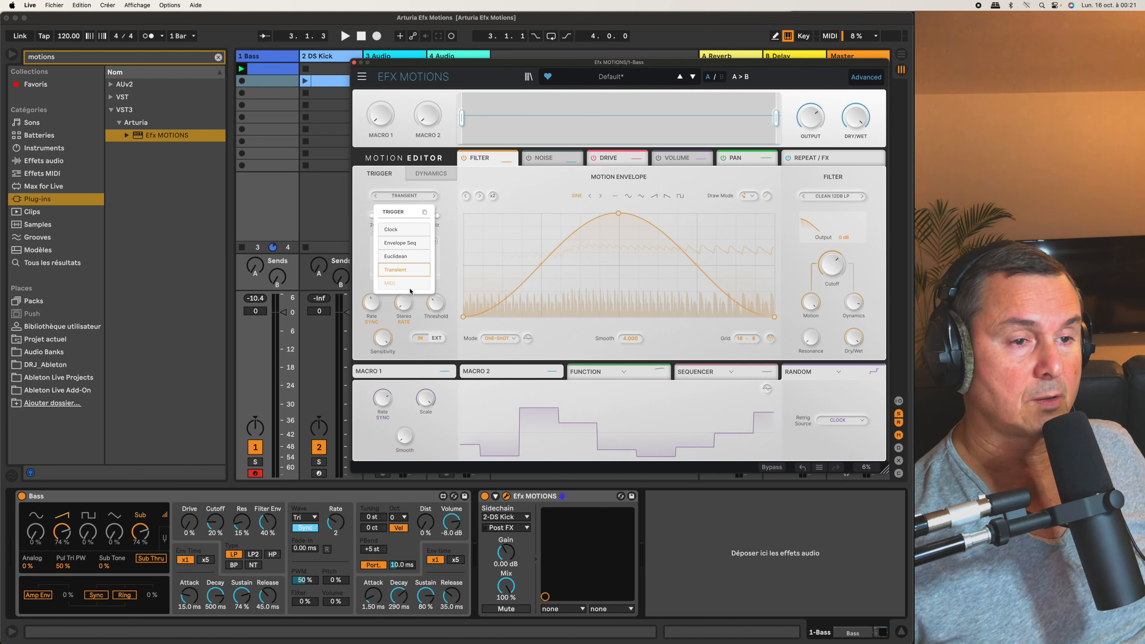
{"action": "left_click", "coordinate": [391, 284]}
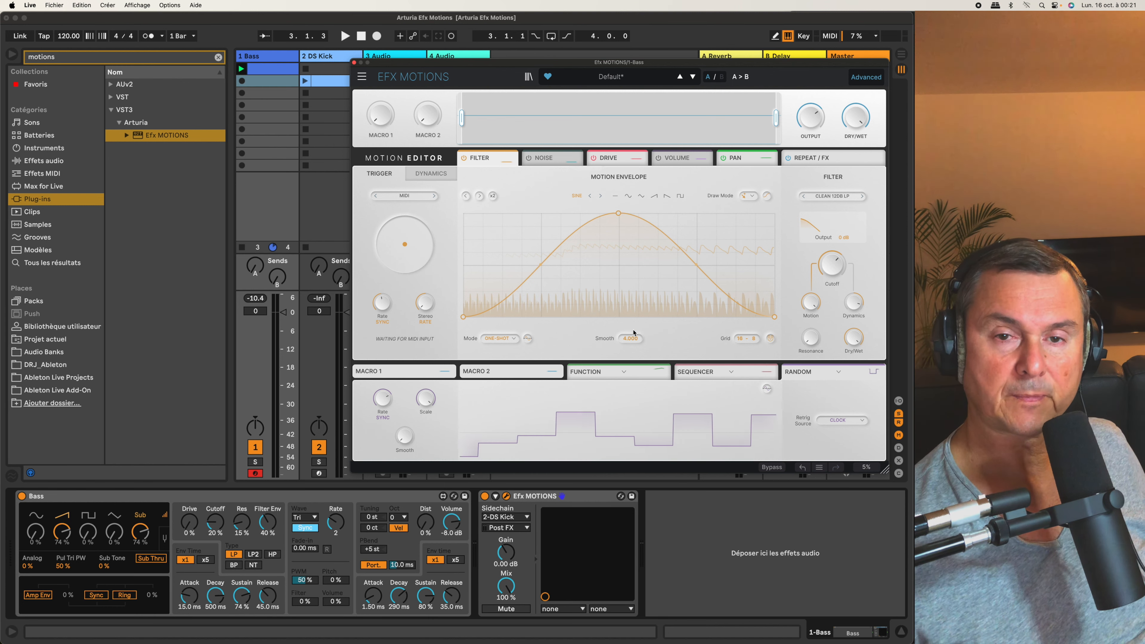
{"action": "left_click", "coordinate": [411, 196]}
{"action": "left_click", "coordinate": [411, 197]}
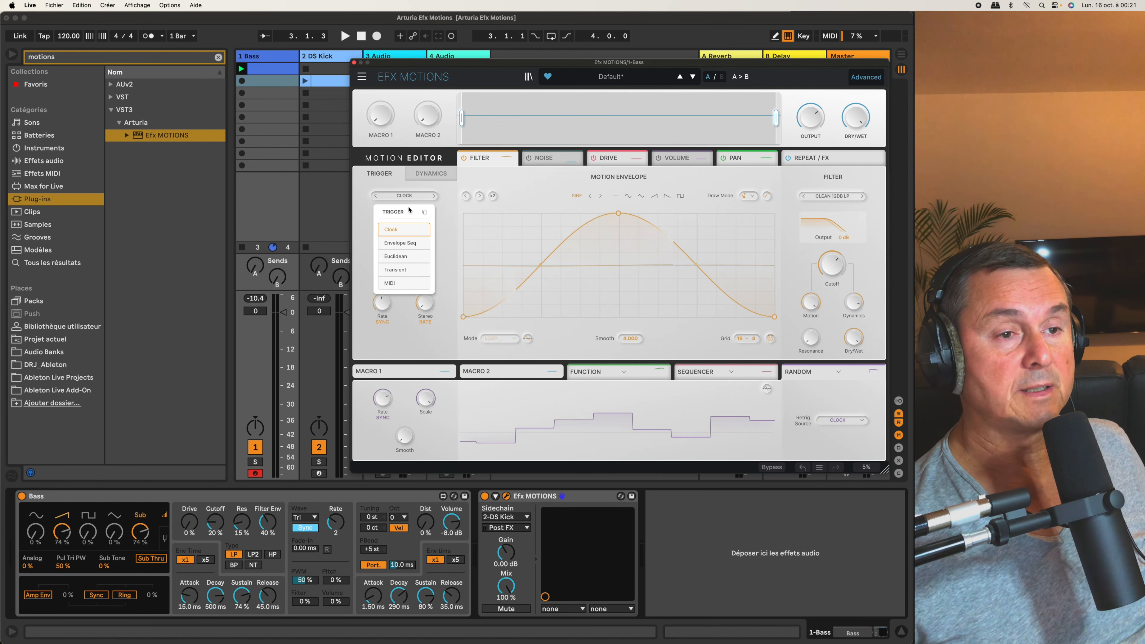
Examine the options for copying the filter's trigger and motion envelope to the other modules.
{"action": "left_click", "coordinate": [424, 212]}
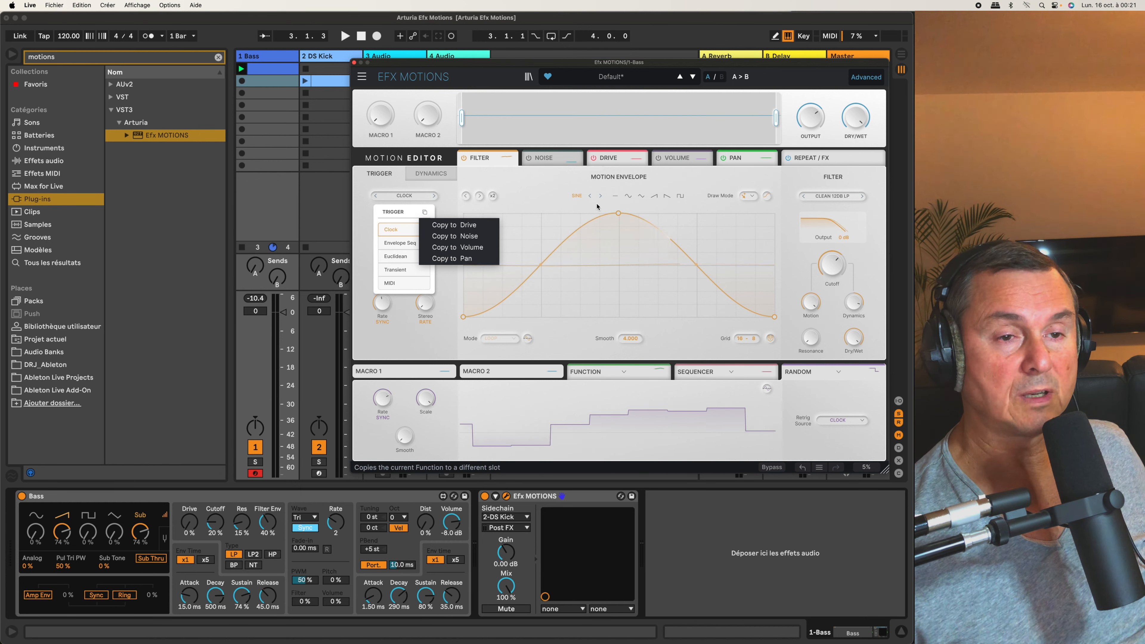
{"action": "left_click", "coordinate": [522, 228]}
{"action": "right_click", "coordinate": [538, 231]}
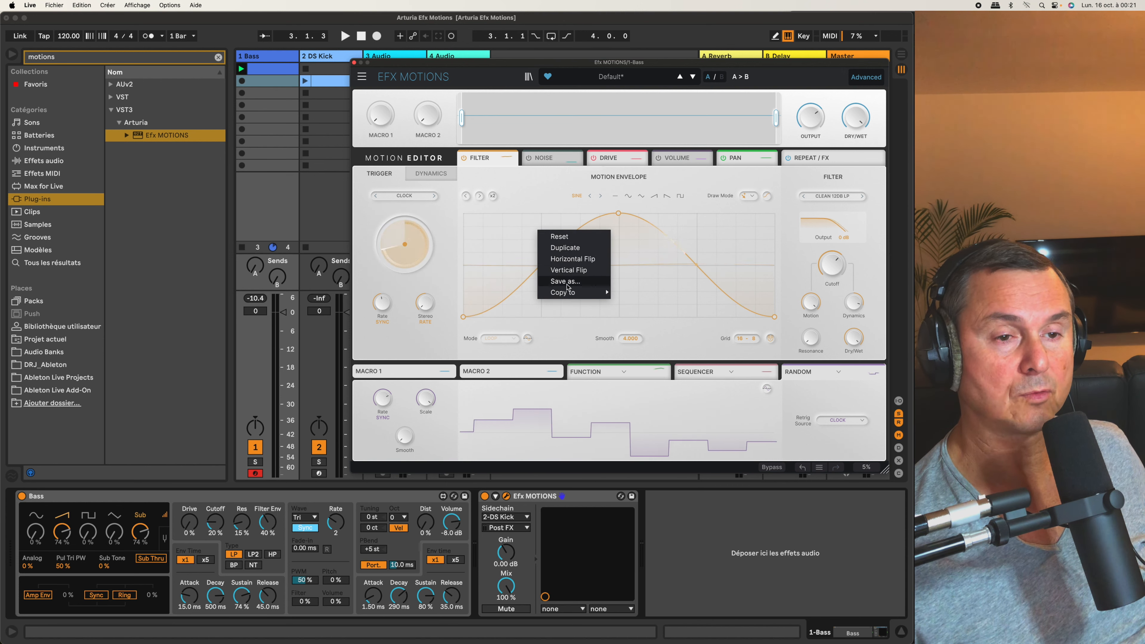
{"action": "mouse_move", "coordinate": [568, 293]}
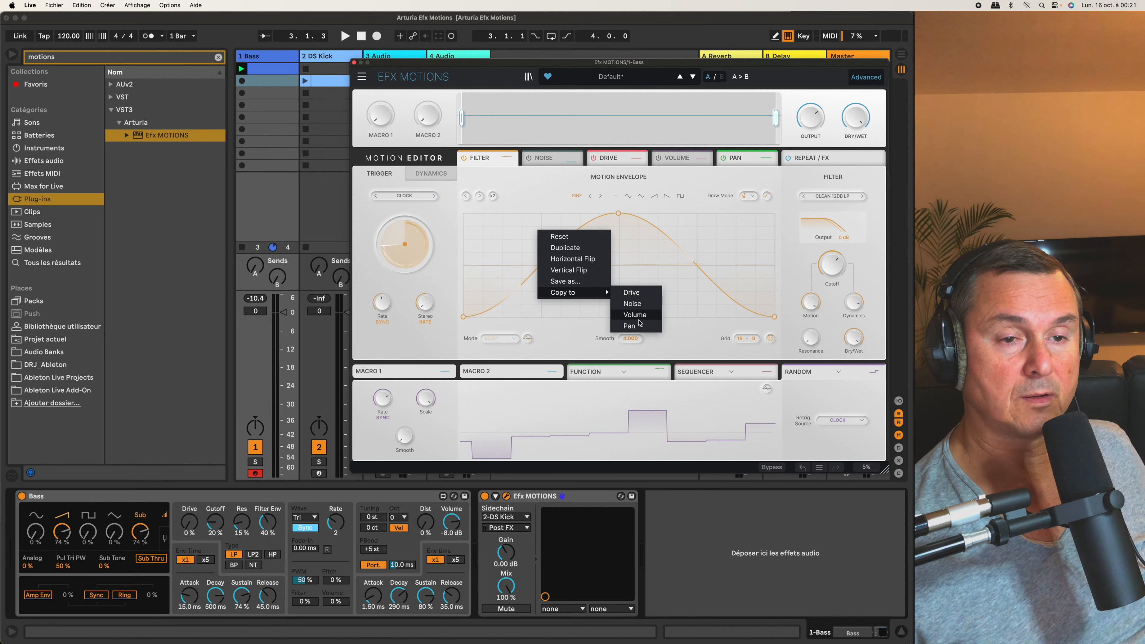
{"action": "left_click", "coordinate": [429, 210]}
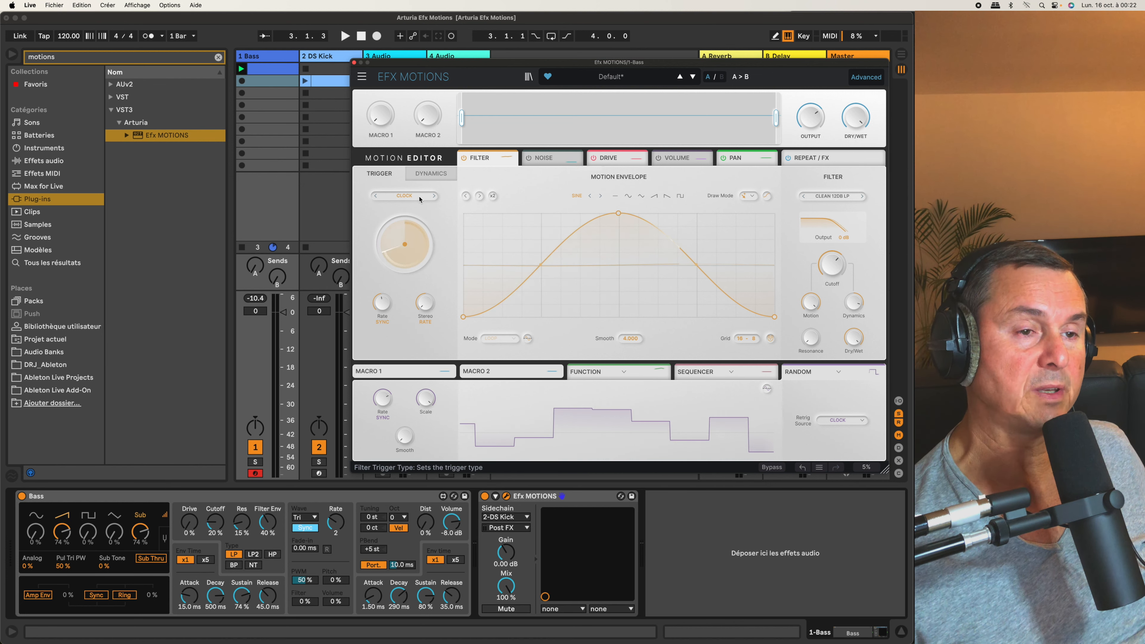
Copy the filter's Clock trigger settings to the Drive module and check the Drive trigger.
{"action": "left_click", "coordinate": [419, 198]}
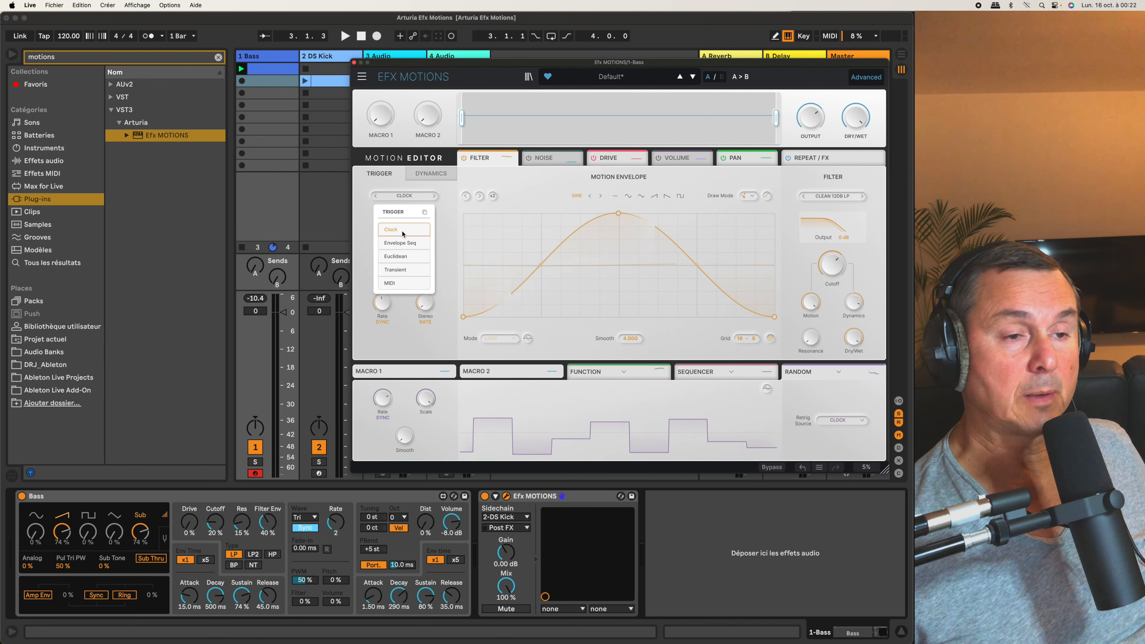
{"action": "left_click", "coordinate": [404, 341]}
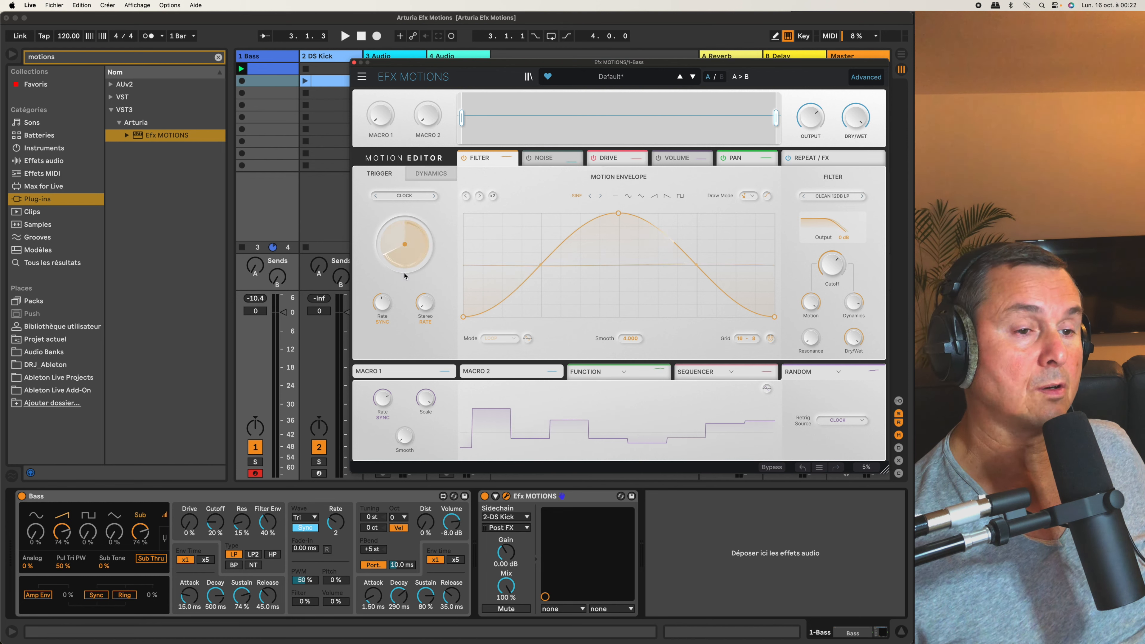
{"action": "left_click_drag", "start_coordinate": [382, 307], "coordinate": [425, 292]}
{"action": "left_click", "coordinate": [404, 195]}
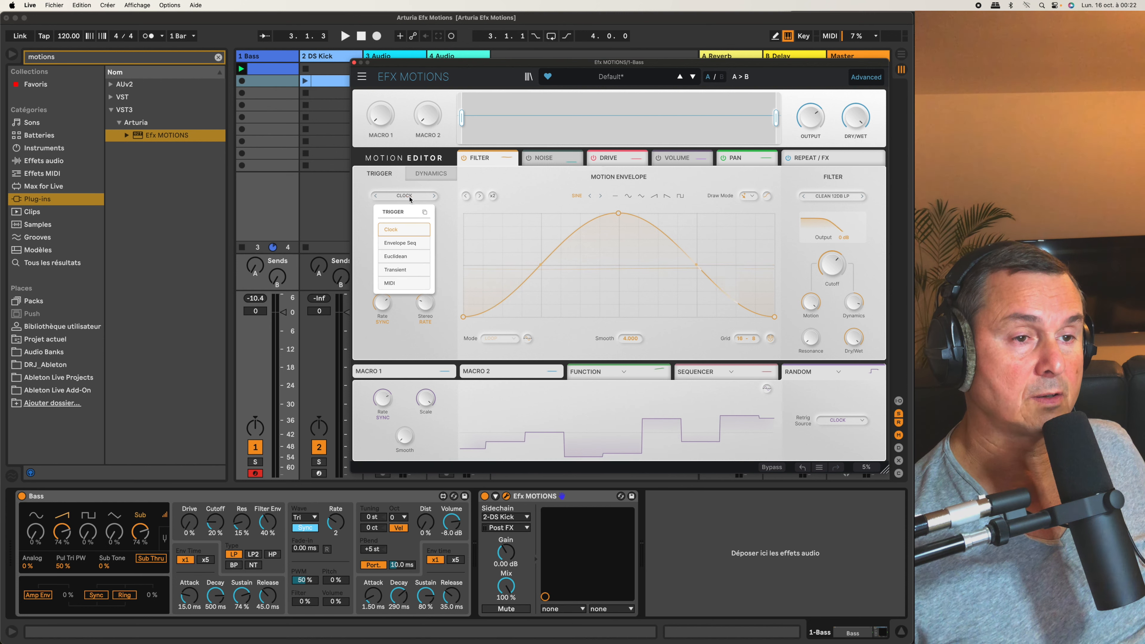
{"action": "left_click", "coordinate": [424, 213]}
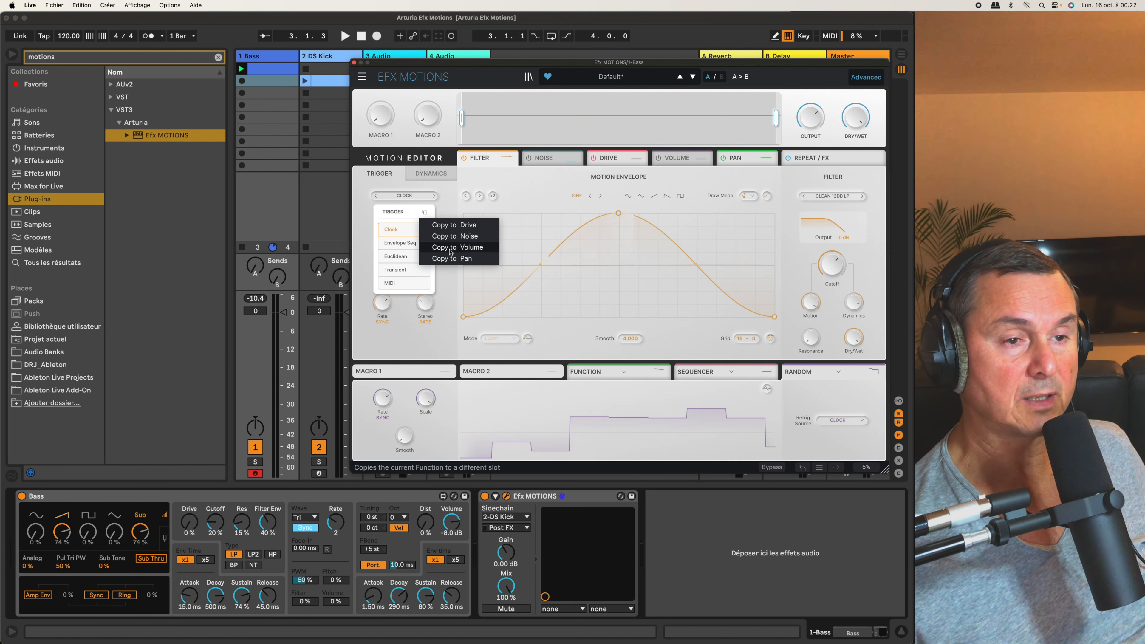
{"action": "left_click", "coordinate": [459, 225]}
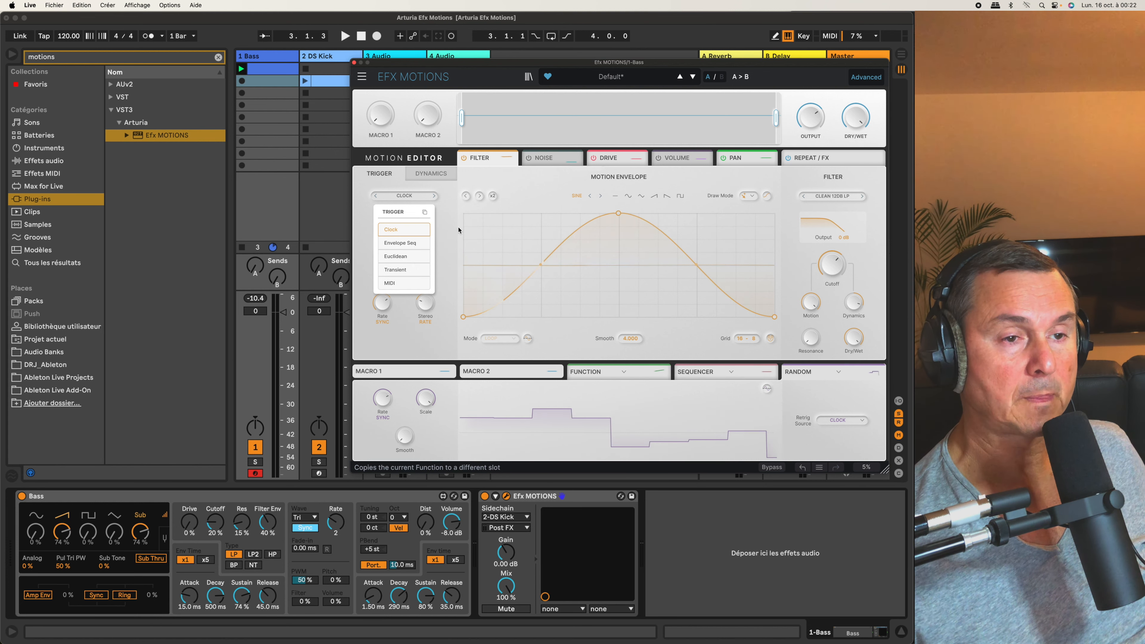
{"action": "left_click", "coordinate": [609, 158]}
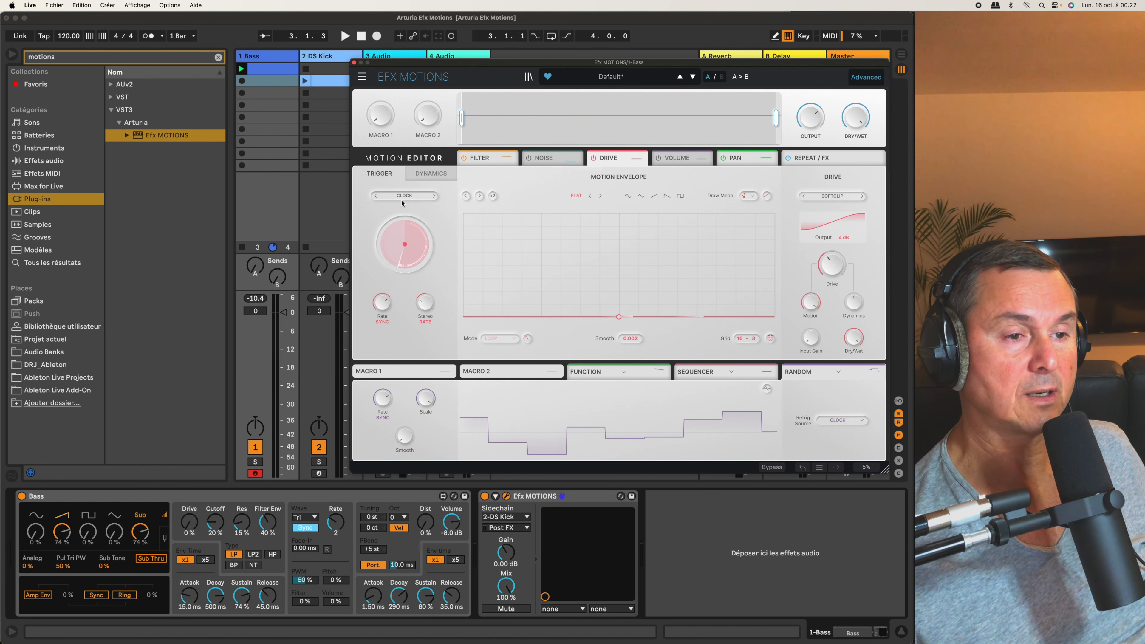
{"action": "mouse_move", "coordinate": [389, 298]}
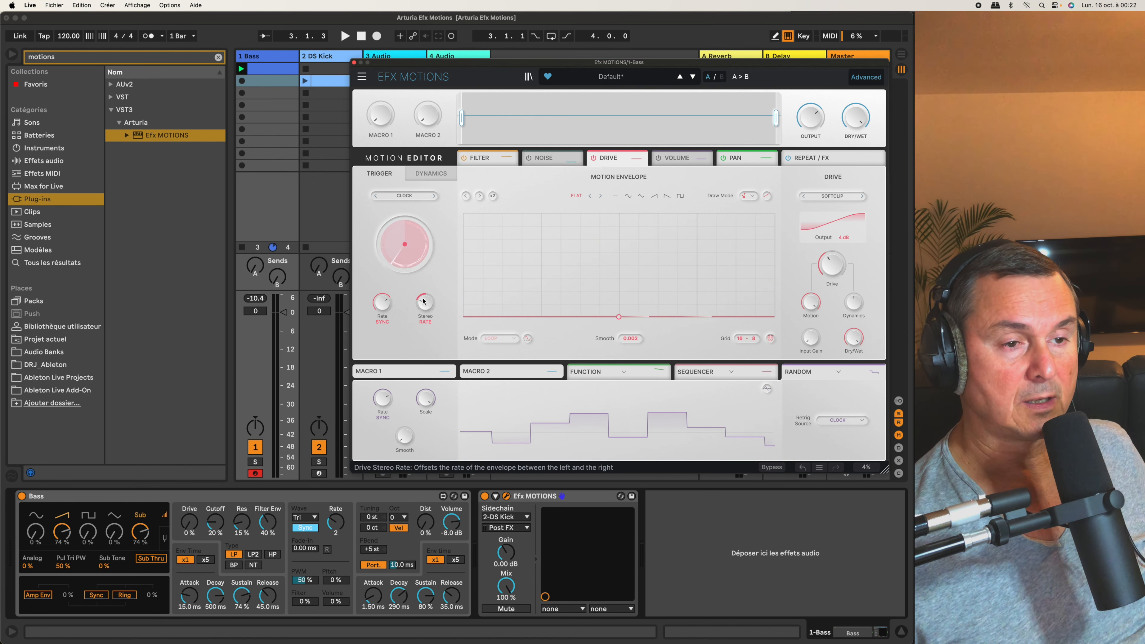
Raise the threshold of the filter's envelope follower in its dynamics settings while playing the bass loop.
{"action": "left_click", "coordinate": [479, 159]}
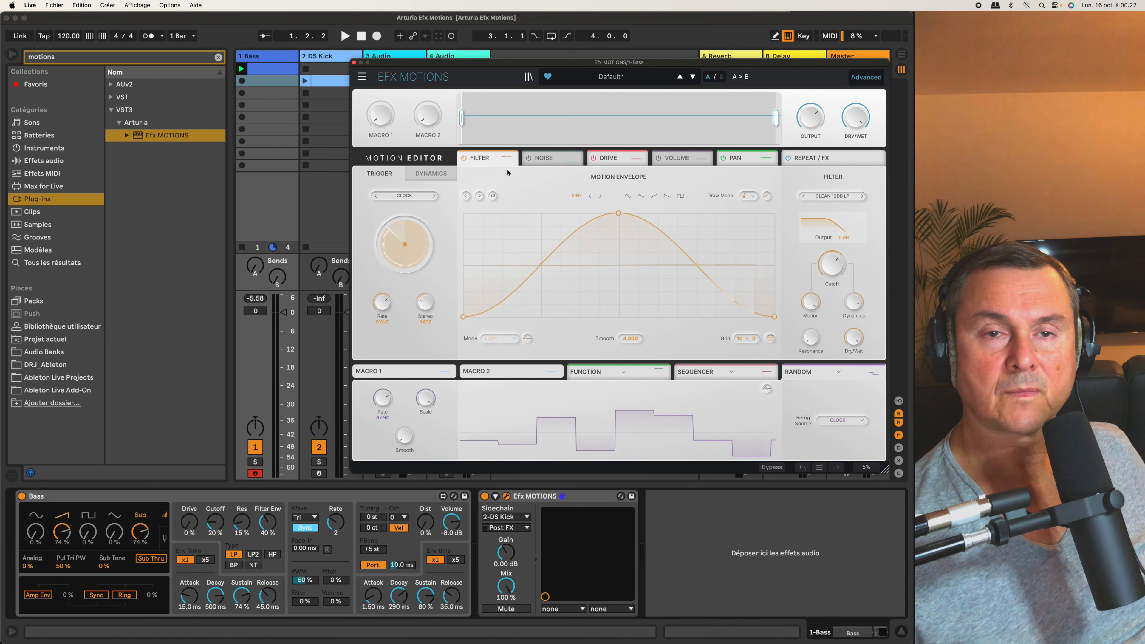
{"action": "left_click", "coordinate": [432, 178]}
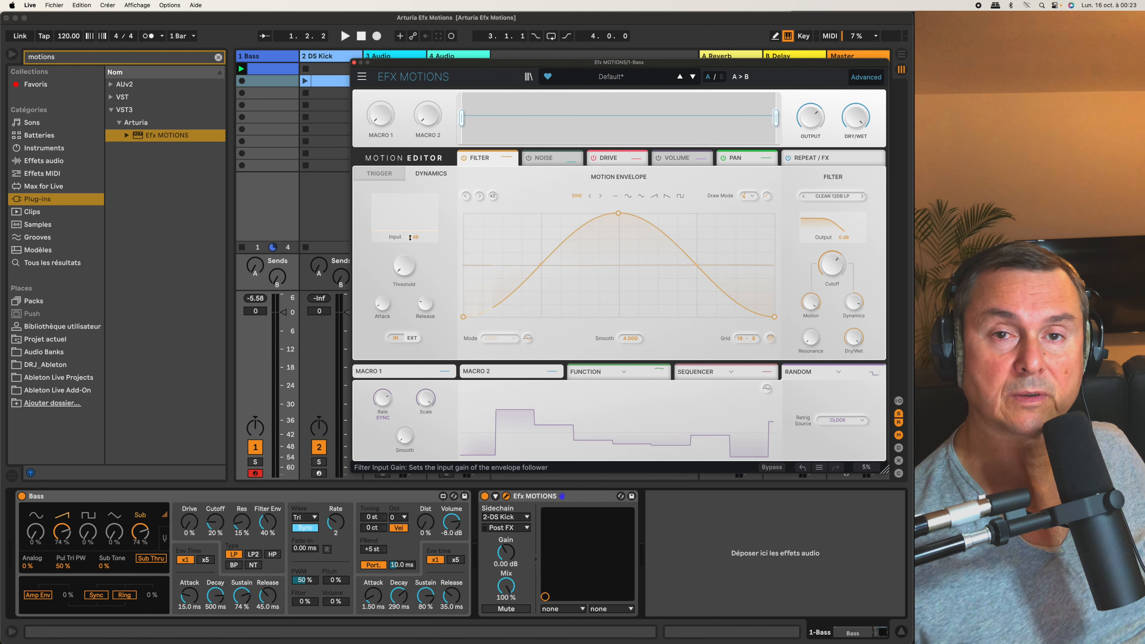
{"action": "mouse_move", "coordinate": [404, 274]}
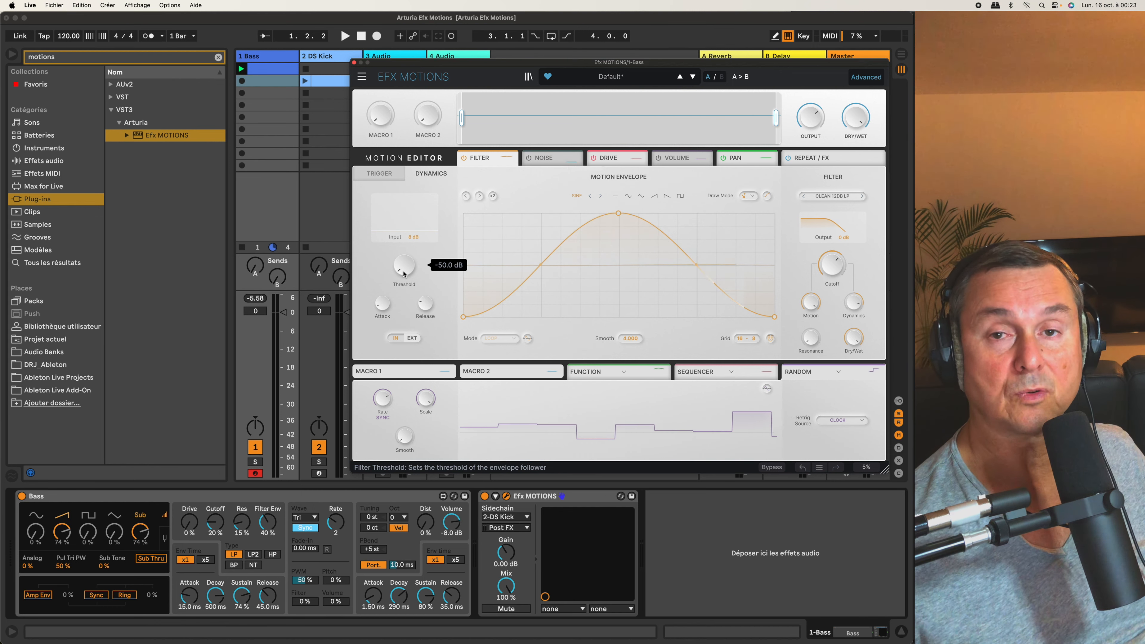
{"action": "key", "text": "space"}
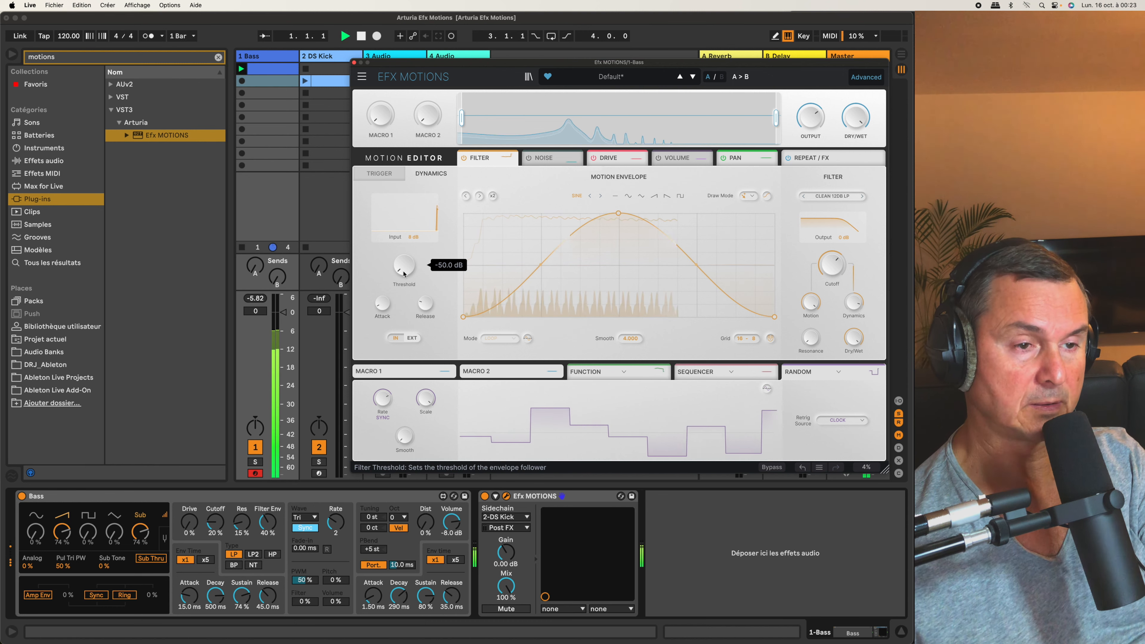
{"action": "left_click_drag", "start_coordinate": [404, 275], "coordinate": [404, 228]}
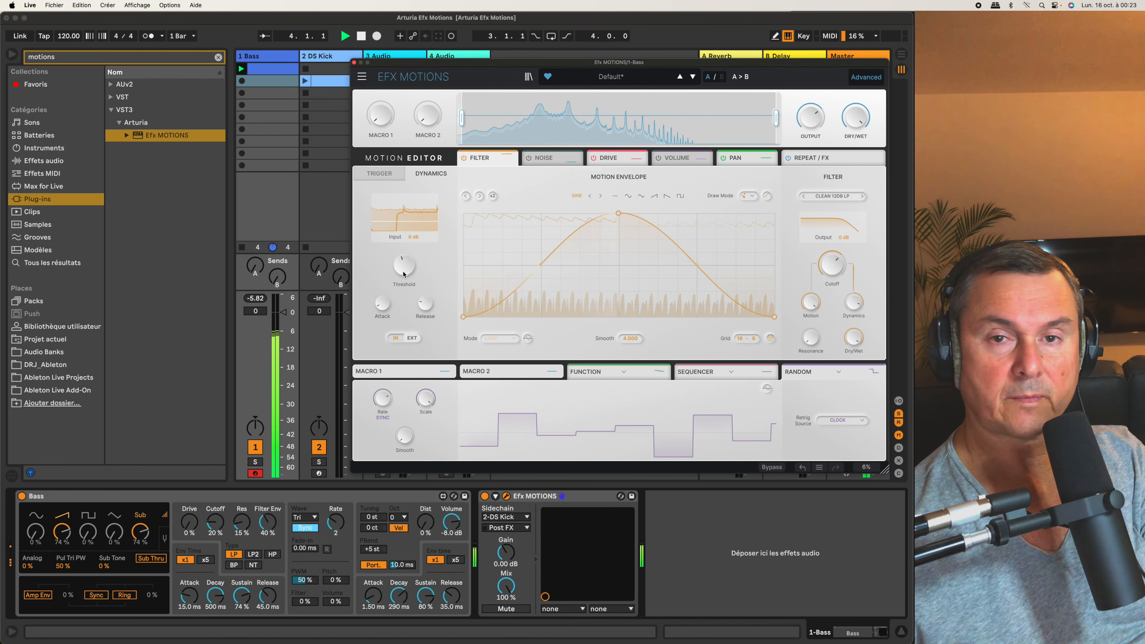
{"action": "key", "text": "space"}
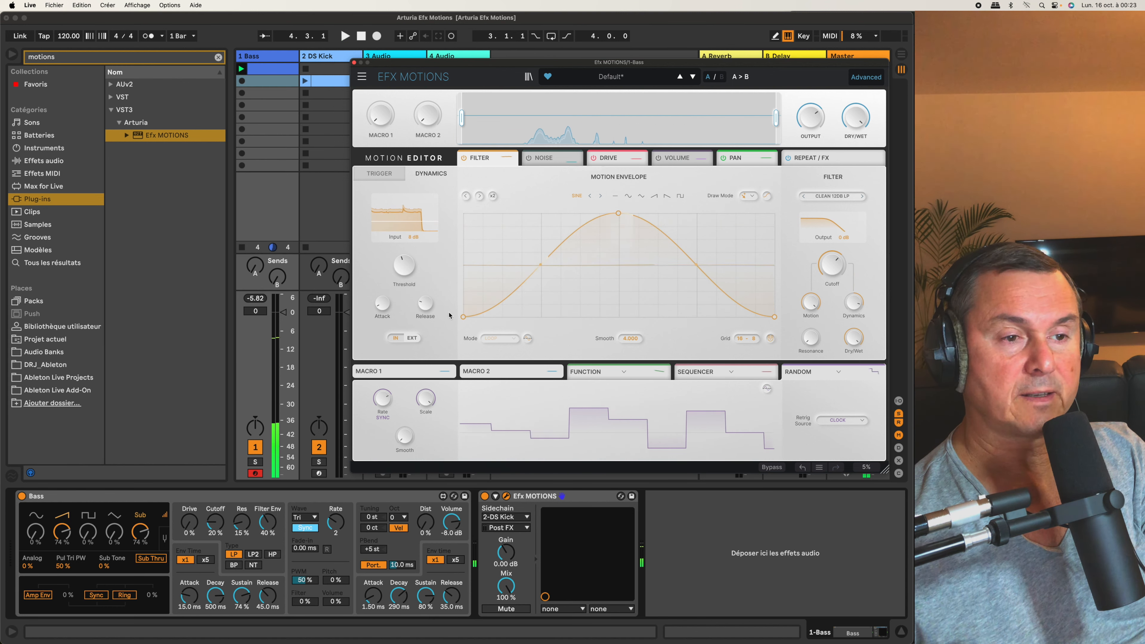
{"action": "mouse_move", "coordinate": [425, 311]}
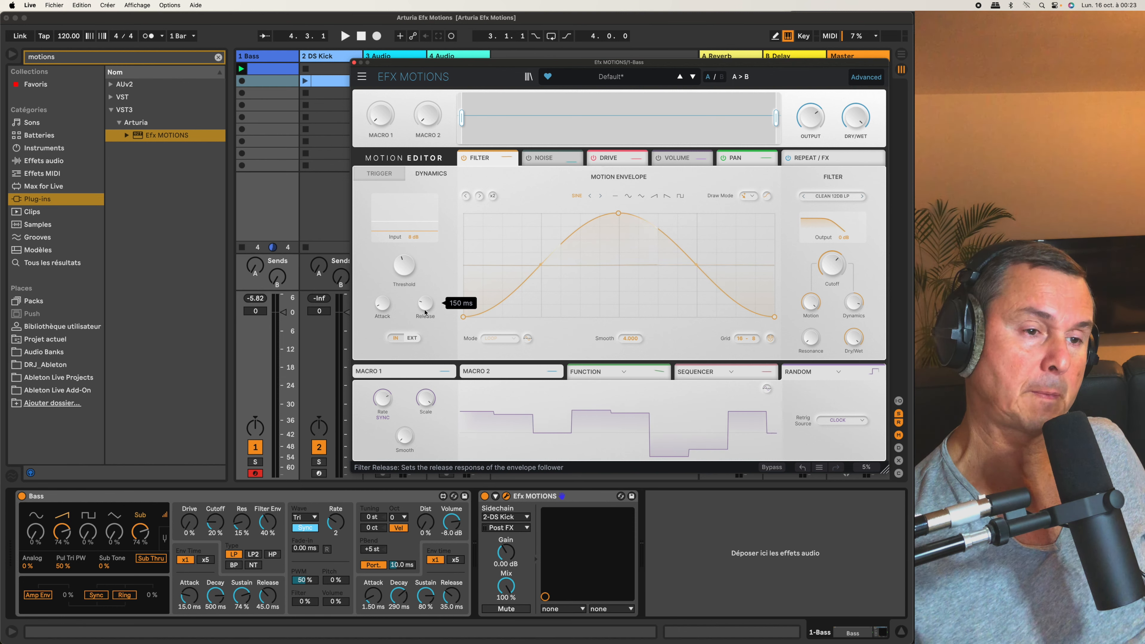
Load Reverb into the first slot of the Repeat/FX section and audition it on the bass.
{"action": "left_click", "coordinate": [806, 159]}
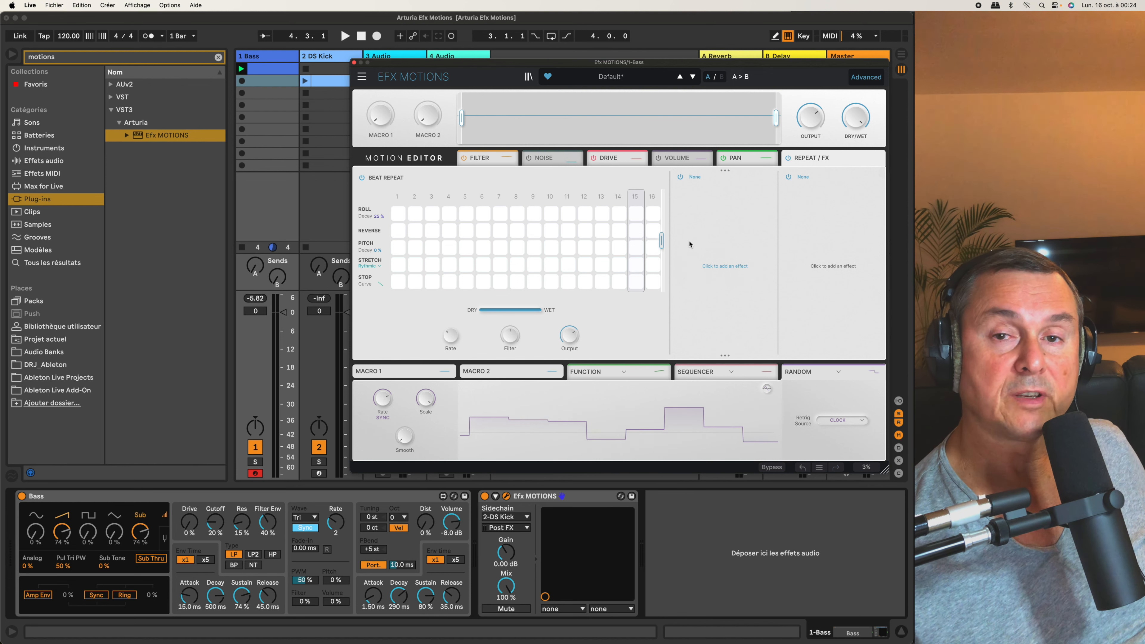
{"action": "left_click", "coordinate": [695, 177]}
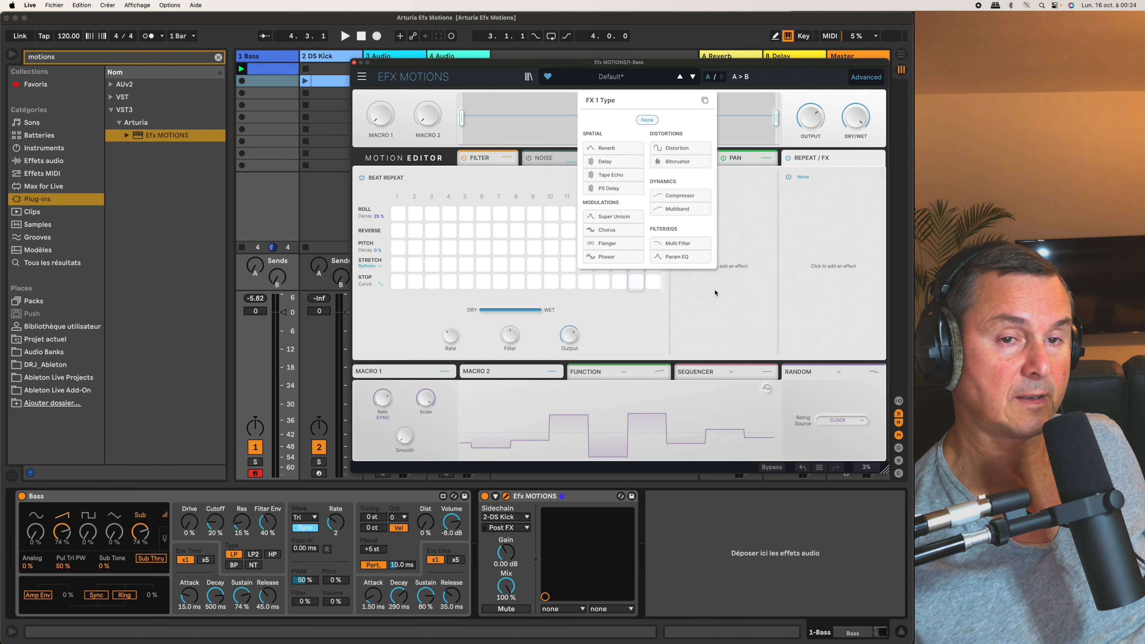
{"action": "left_click", "coordinate": [605, 148]}
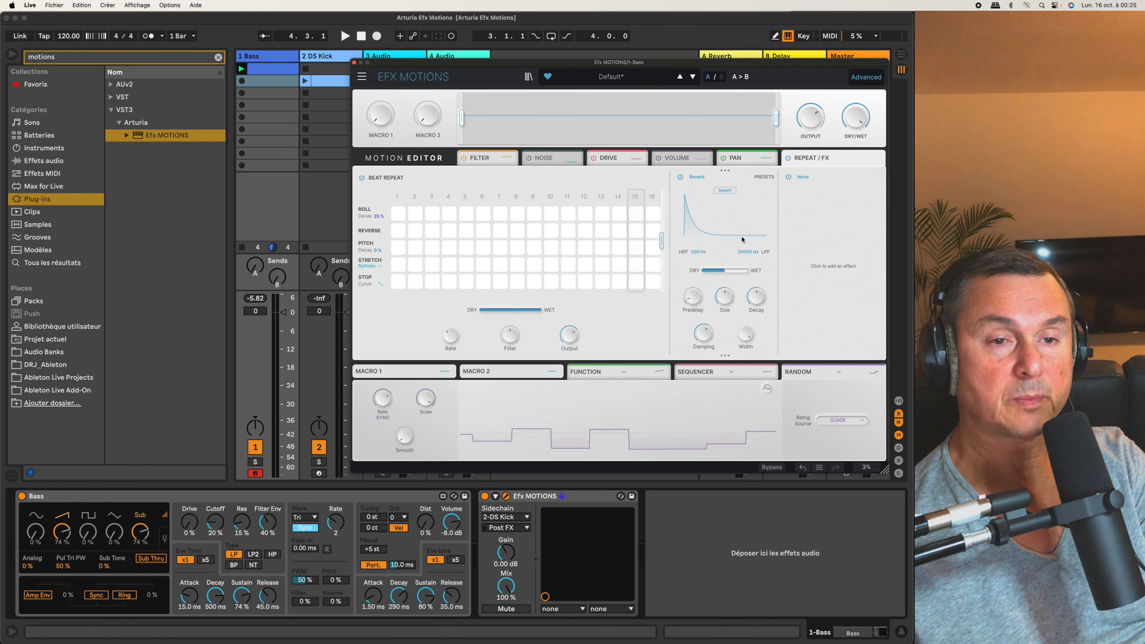
{"action": "key", "text": "space"}
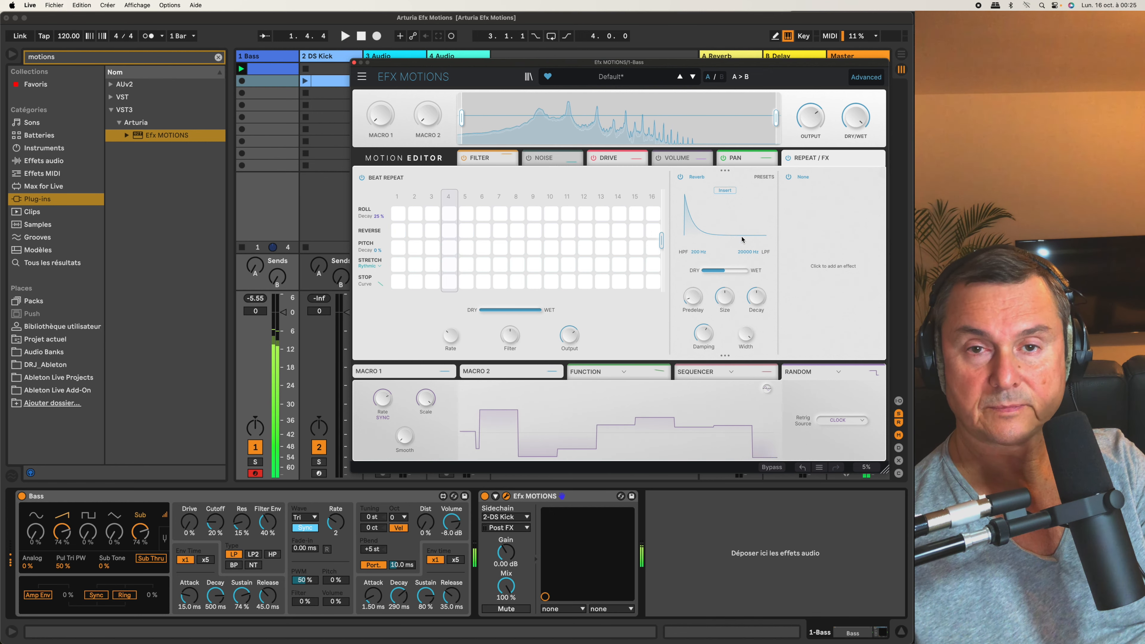
{"action": "key", "text": "space"}
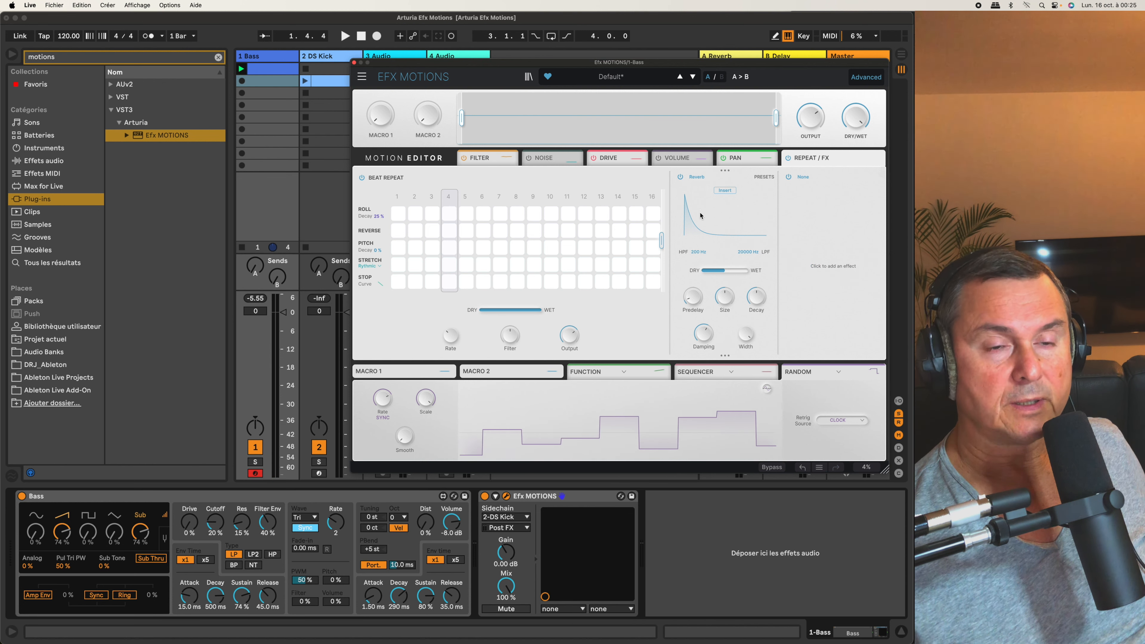
View the Reverb presets, and load Param EQ with the Retro preset into the second effect slot.
{"action": "left_click", "coordinate": [768, 179]}
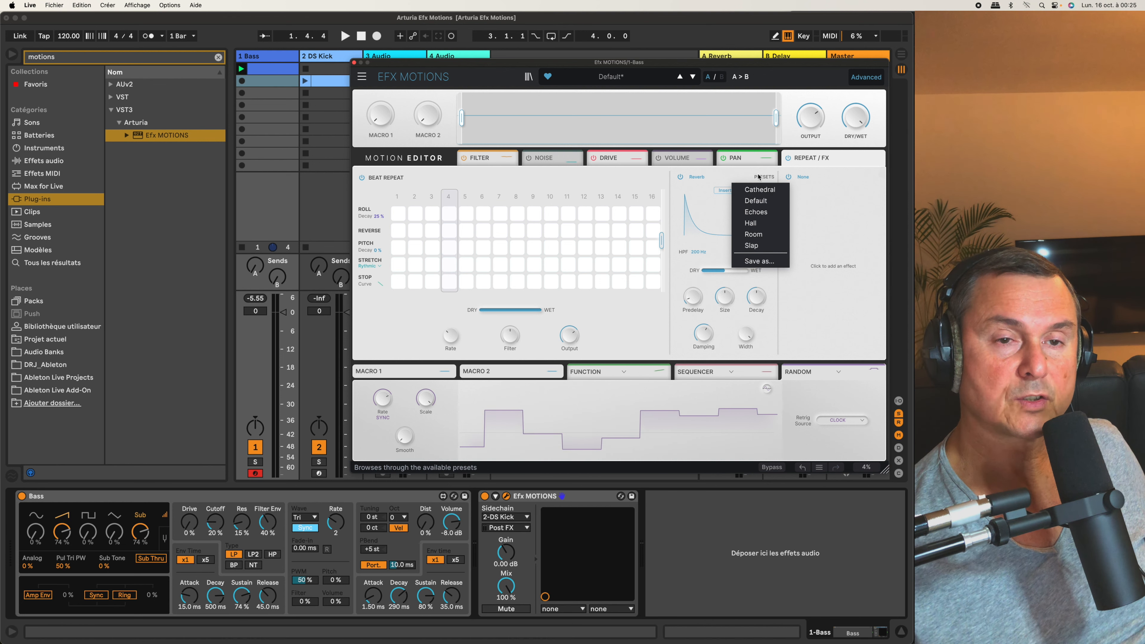
{"action": "left_click", "coordinate": [825, 222]}
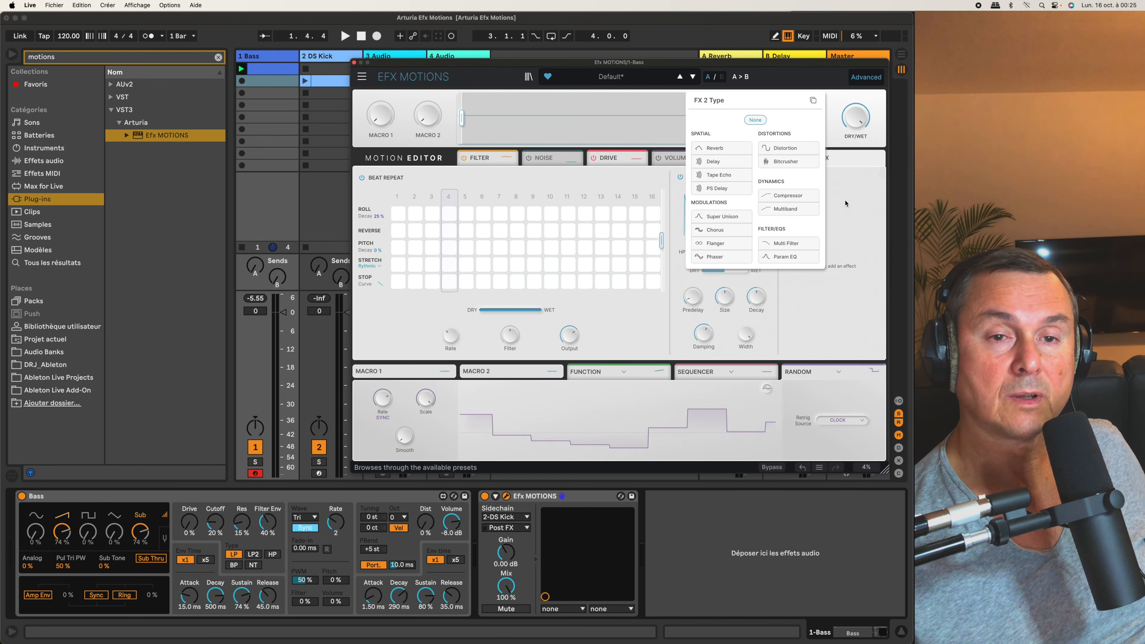
{"action": "left_click", "coordinate": [846, 202]}
{"action": "left_click", "coordinate": [803, 178]}
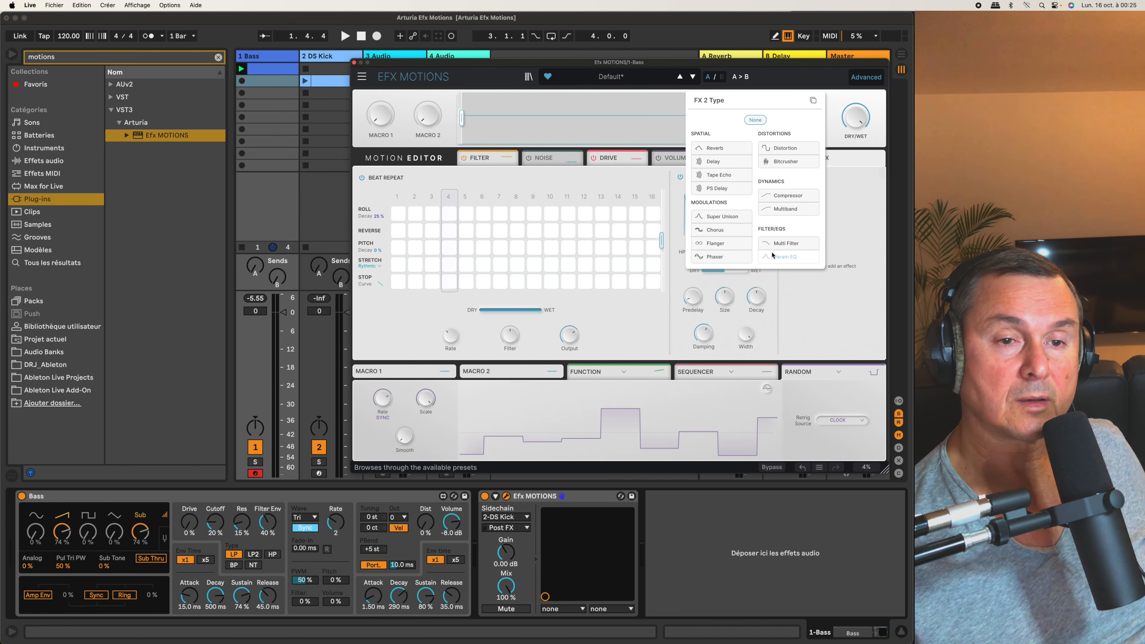
{"action": "left_click", "coordinate": [784, 258]}
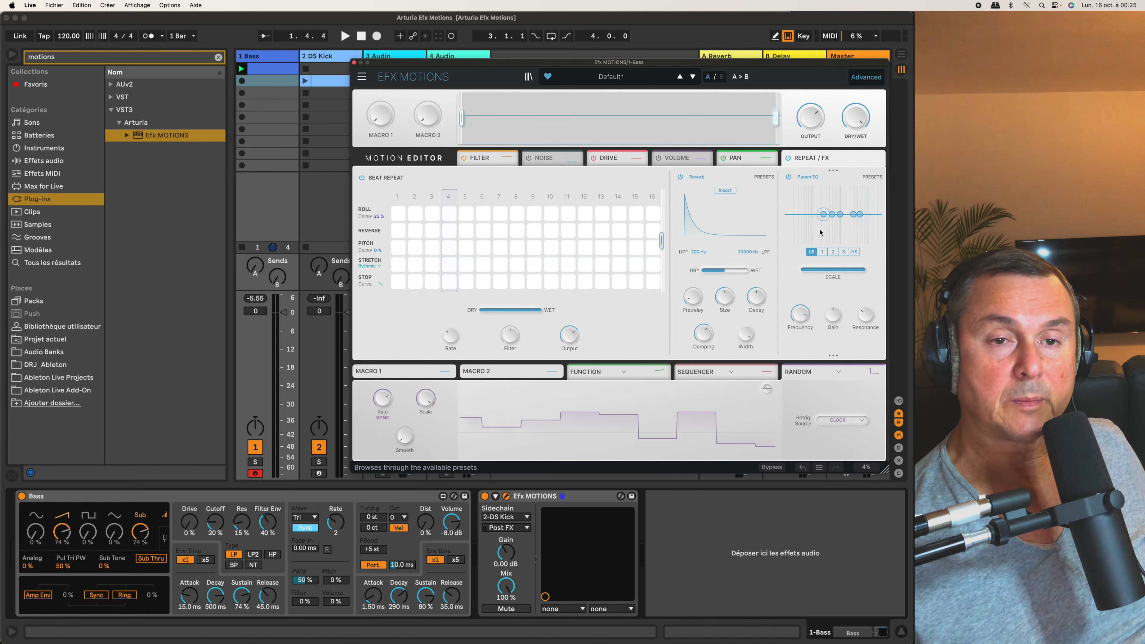
{"action": "left_click", "coordinate": [870, 180]}
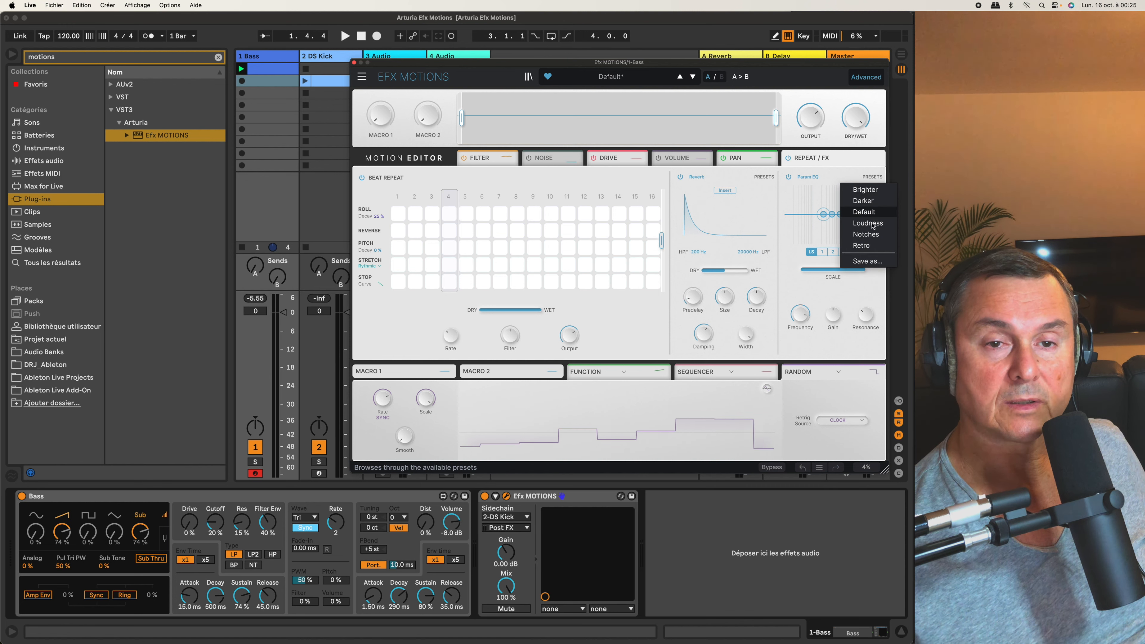
{"action": "left_click", "coordinate": [863, 245]}
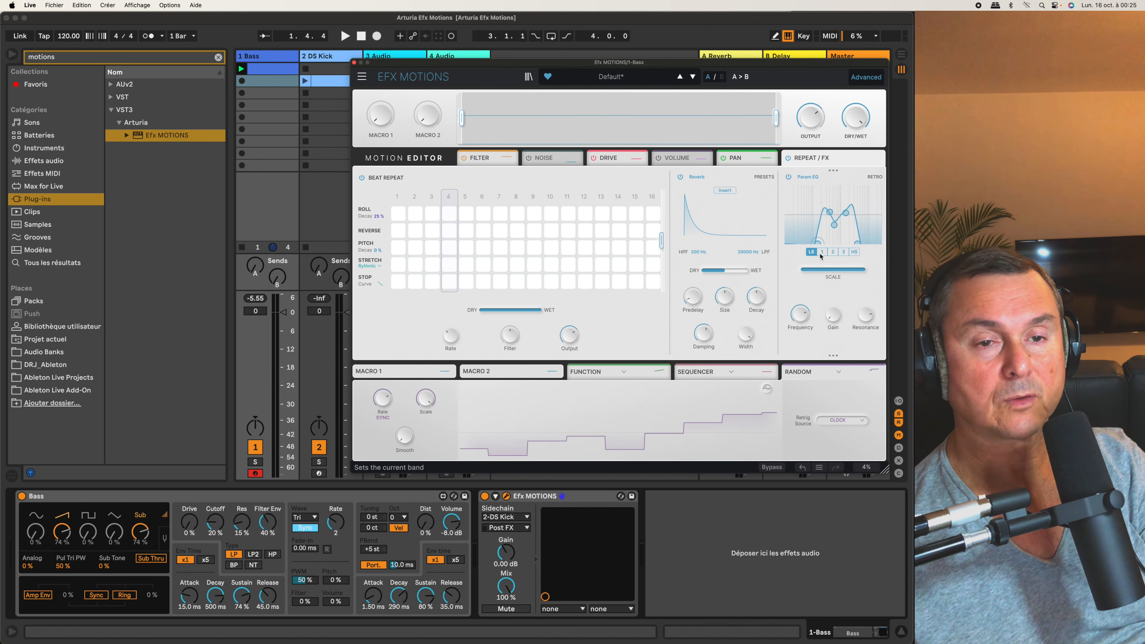
Play the bass loop to audition the Param EQ, and turn that effect off.
{"action": "key", "text": "space"}
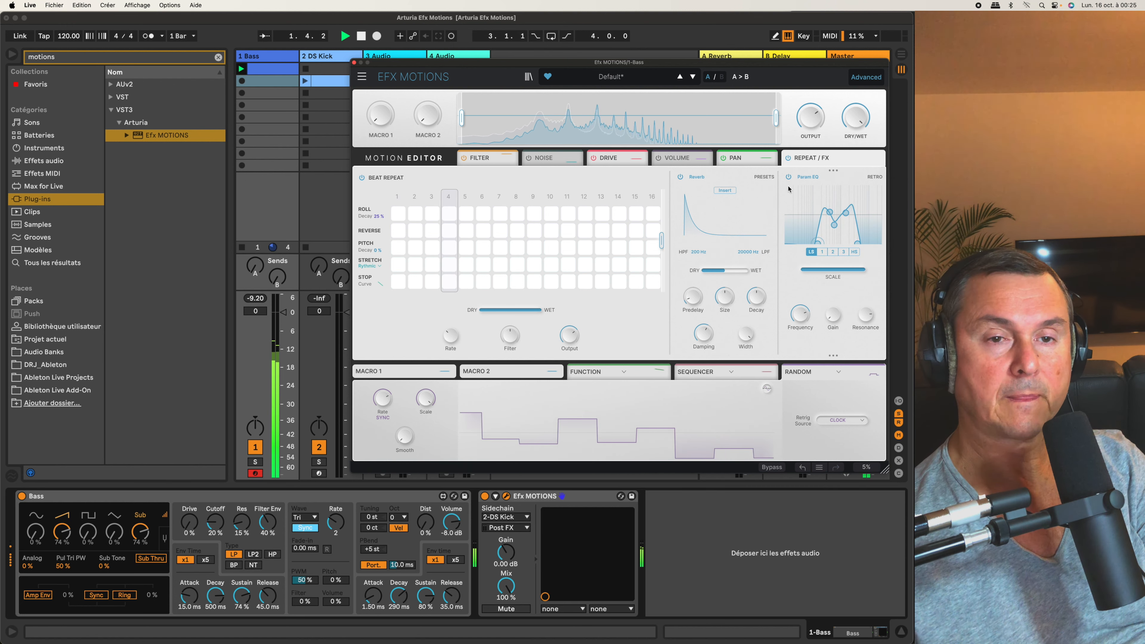
{"action": "left_click", "coordinate": [788, 177]}
{"action": "key", "text": "space"}
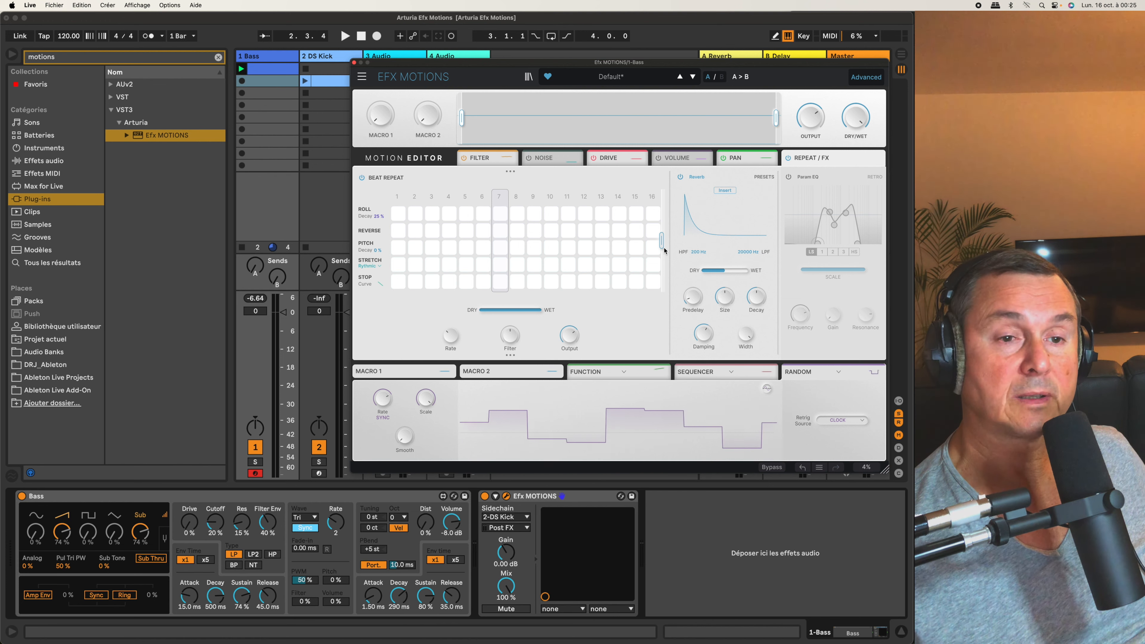
Shorten the Beat Repeat sequence to 6 steps.
{"action": "left_click_drag", "start_coordinate": [661, 240], "coordinate": [492, 247]}
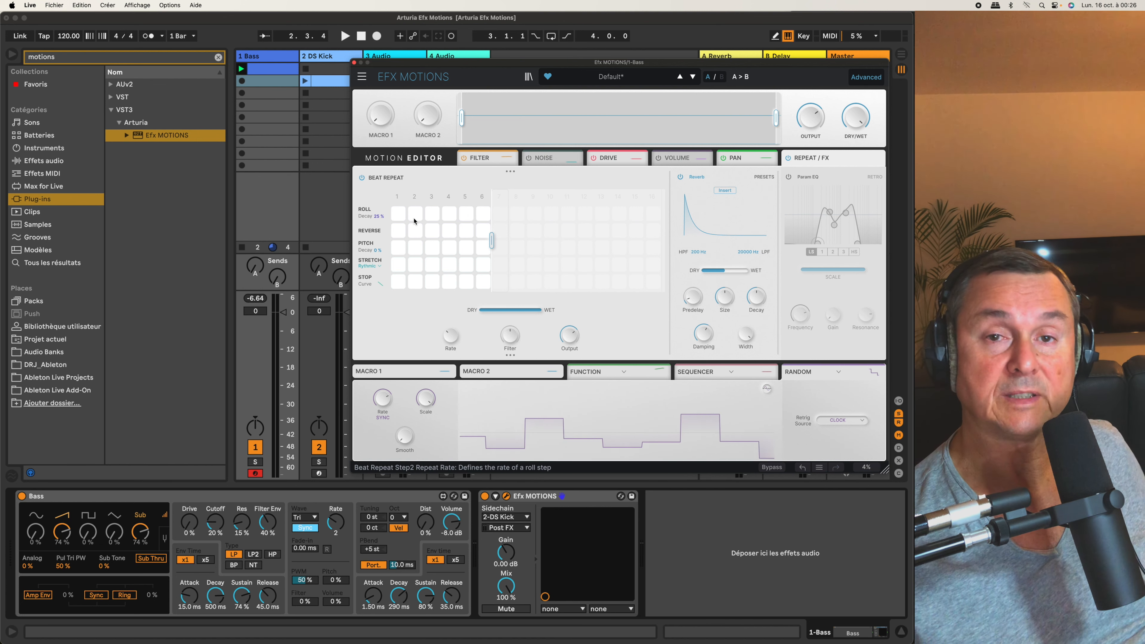
Add Roll effects to Beat Repeat step 1 at 1/8 and step 4 at 1, and audition them on the bass loop.
{"action": "left_click", "coordinate": [396, 214]}
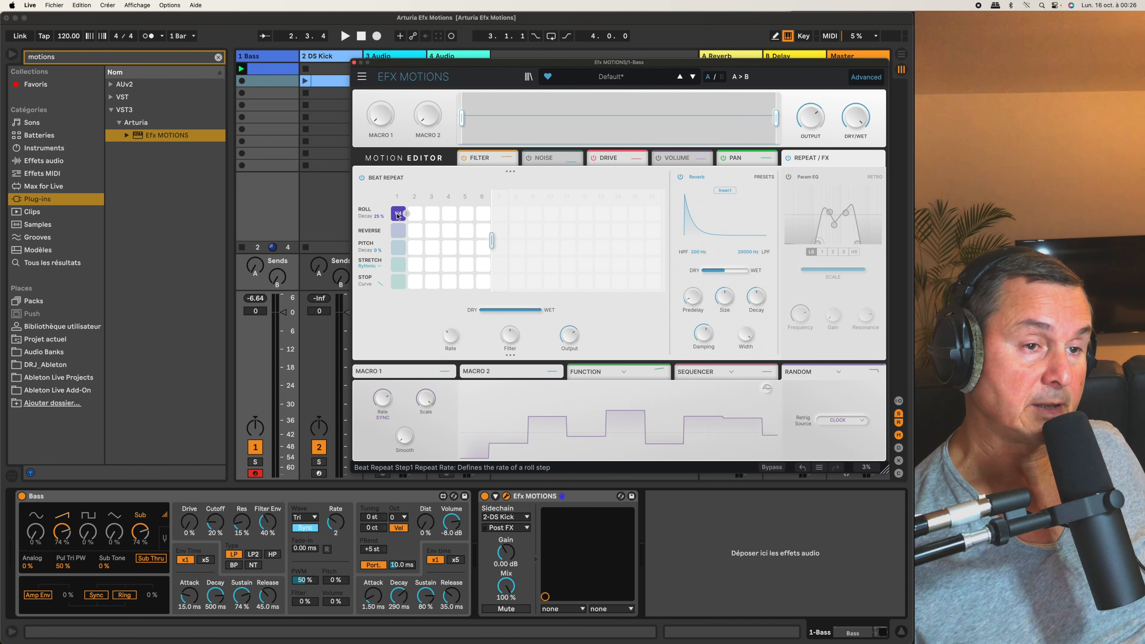
{"action": "left_click", "coordinate": [399, 231]}
{"action": "left_click", "coordinate": [399, 214]}
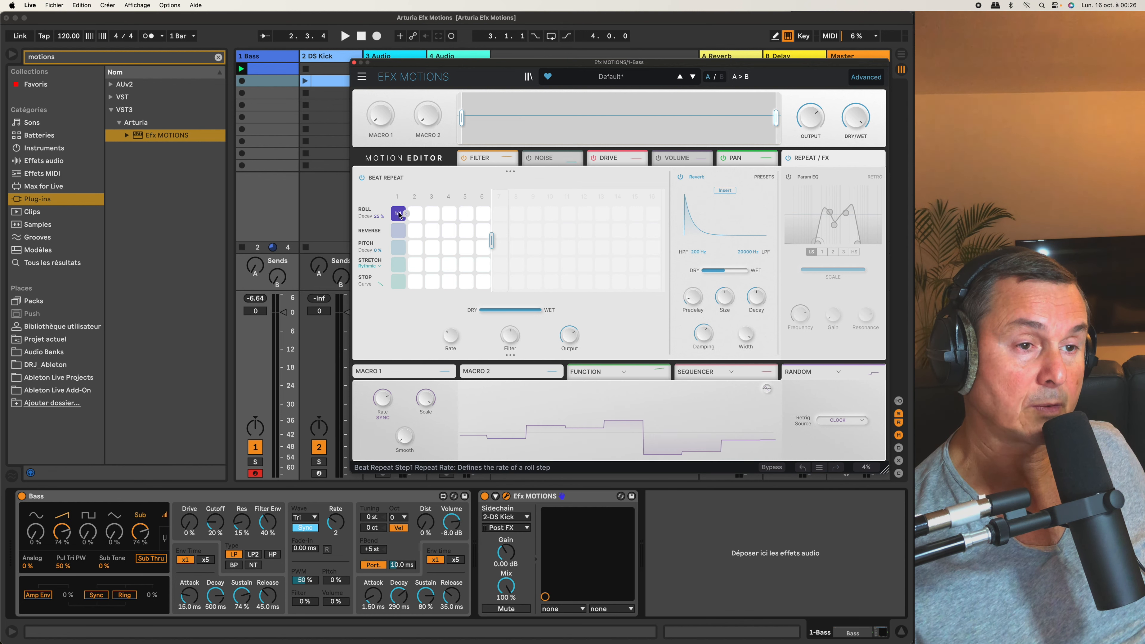
{"action": "left_click_drag", "start_coordinate": [406, 213], "coordinate": [406, 206]}
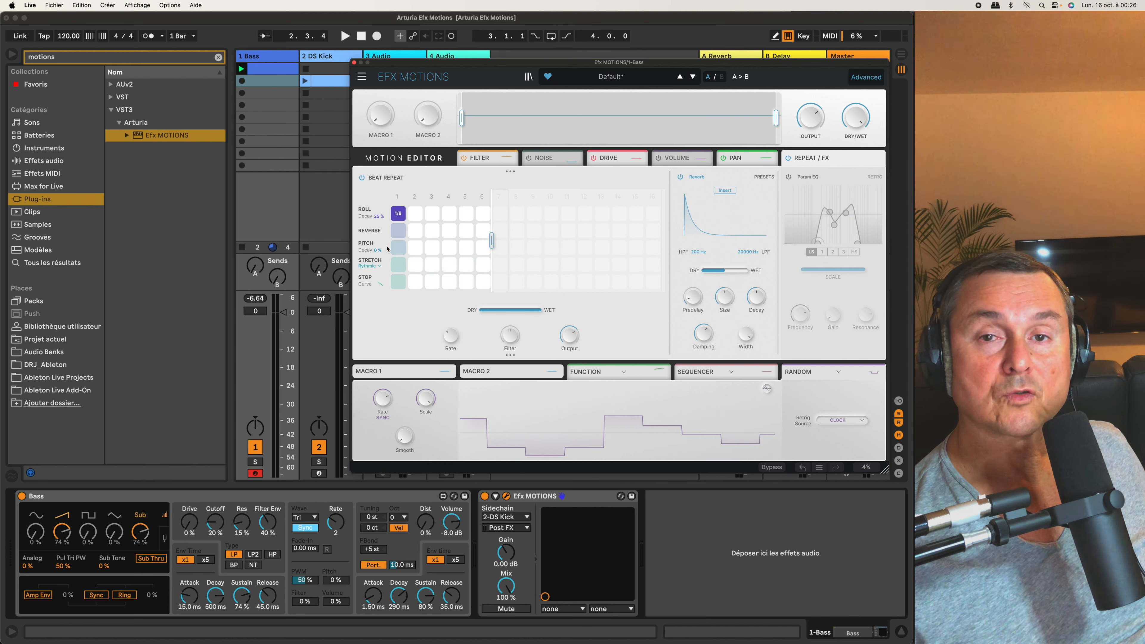
{"action": "key", "text": "space"}
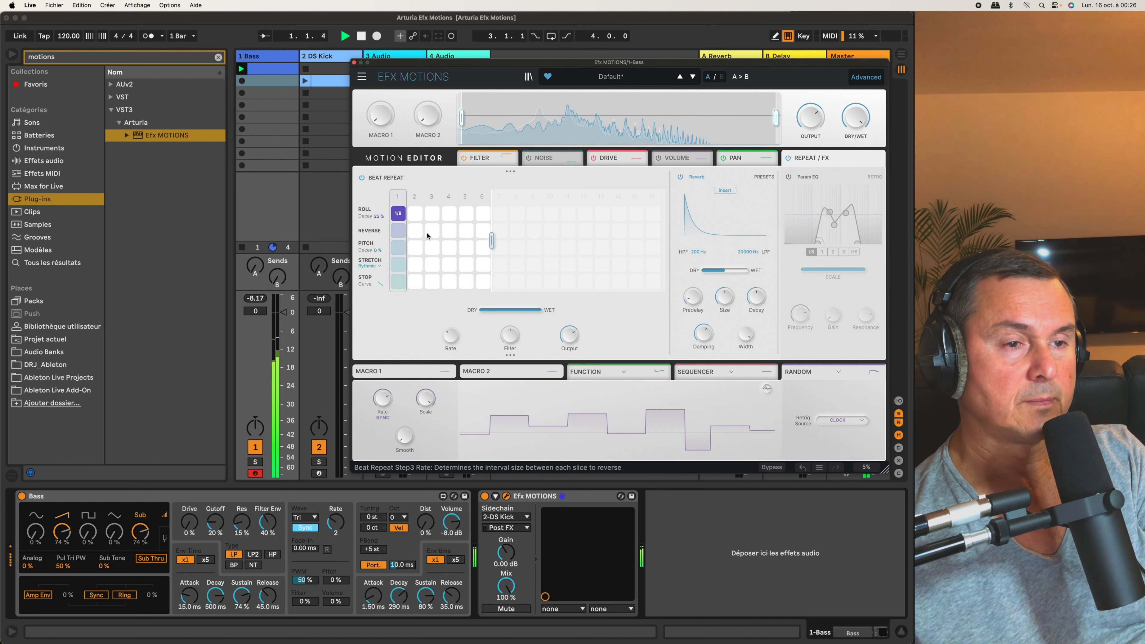
{"action": "left_click", "coordinate": [449, 214]}
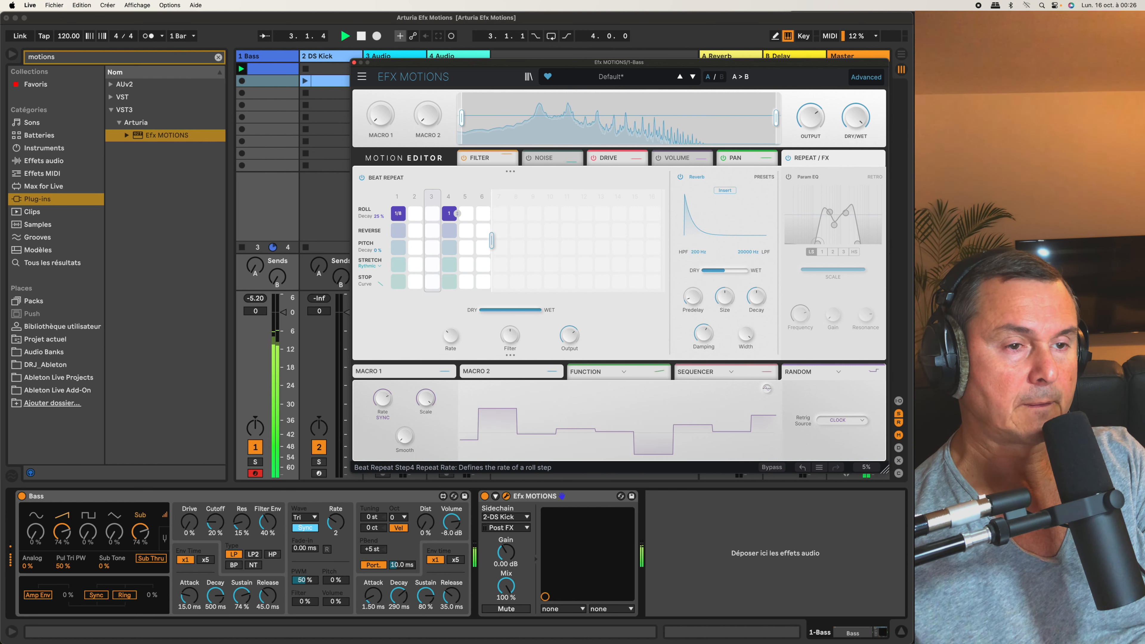
{"action": "left_click_drag", "start_coordinate": [457, 213], "coordinate": [456, 202]}
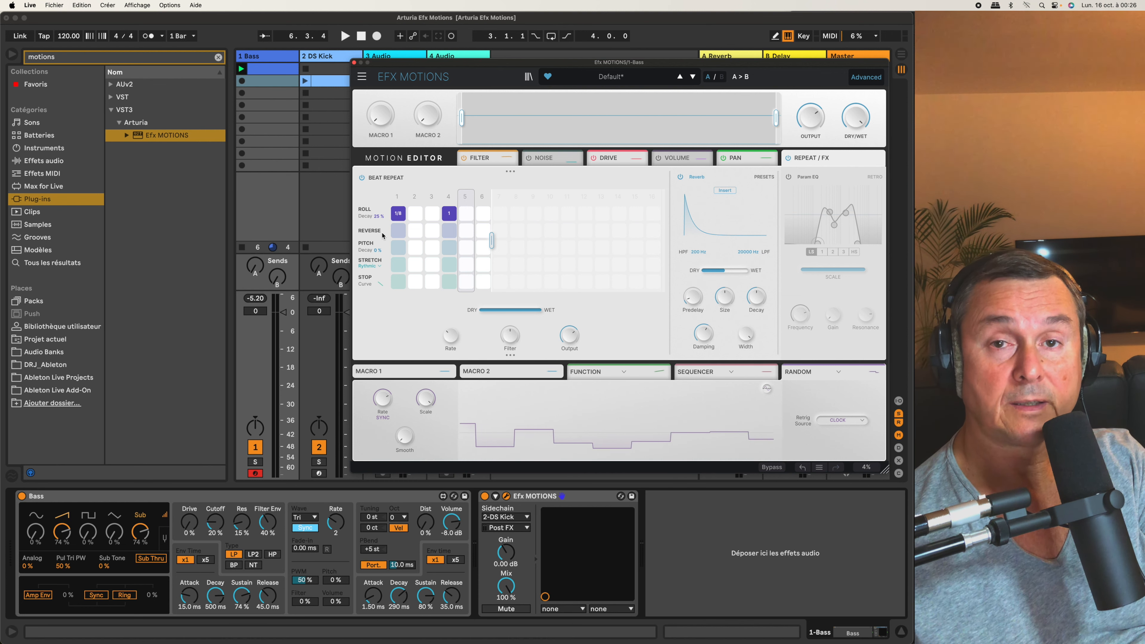
Try a Reverse effect on Beat Repeat step 4 at a 1/8 rate, audition it on the bass, and remove it.
{"action": "left_click", "coordinate": [451, 233]}
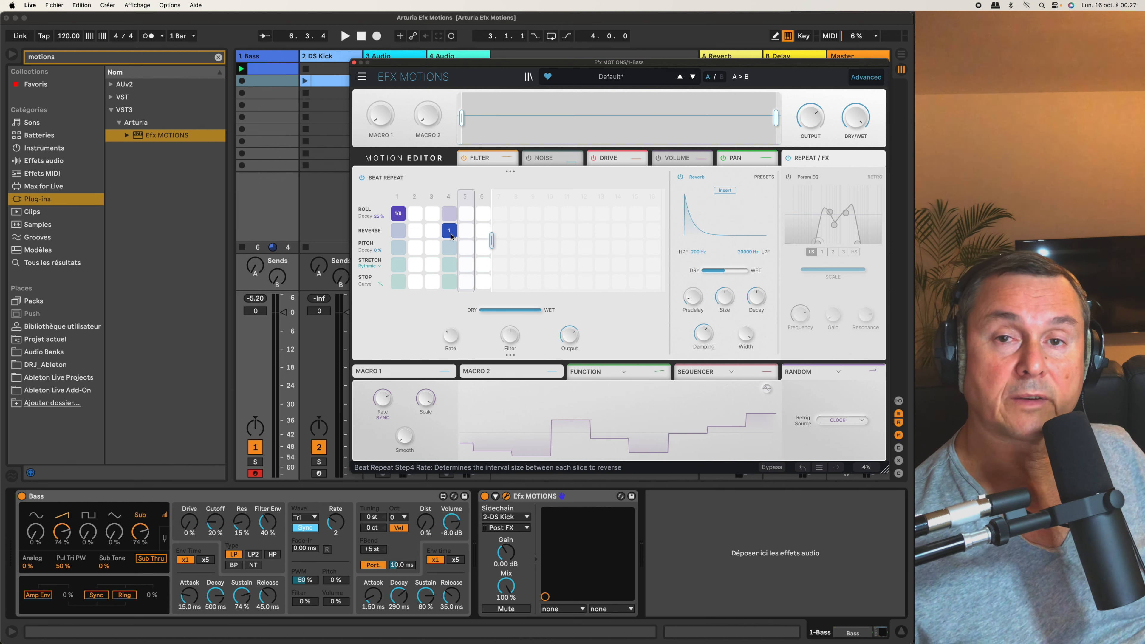
{"action": "key", "text": "space"}
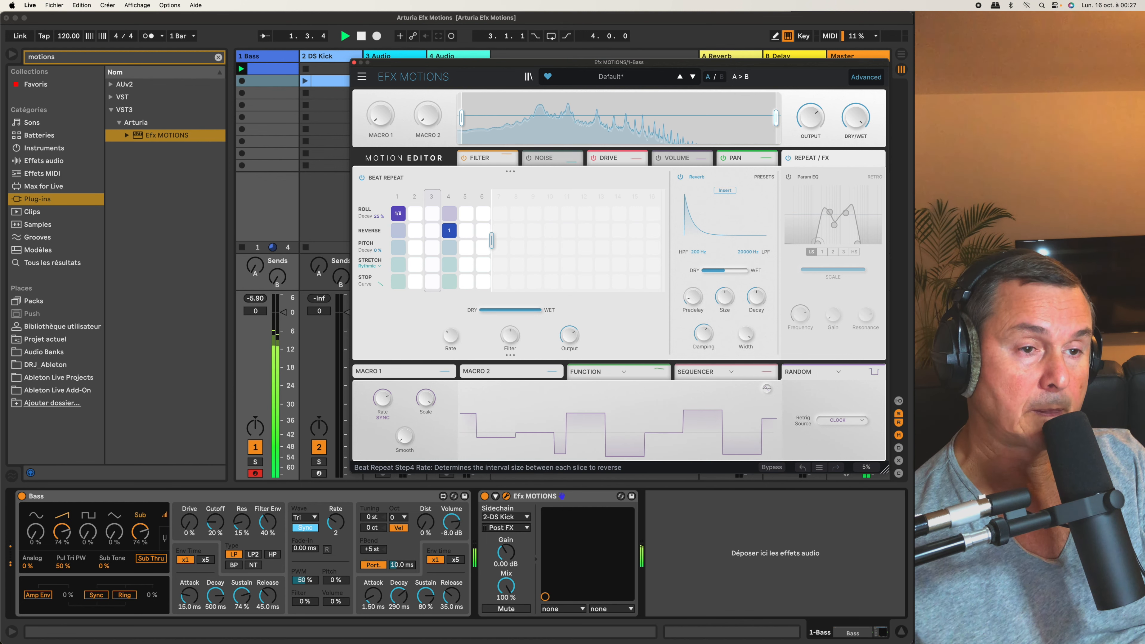
{"action": "left_click_drag", "start_coordinate": [450, 236], "coordinate": [450, 223]}
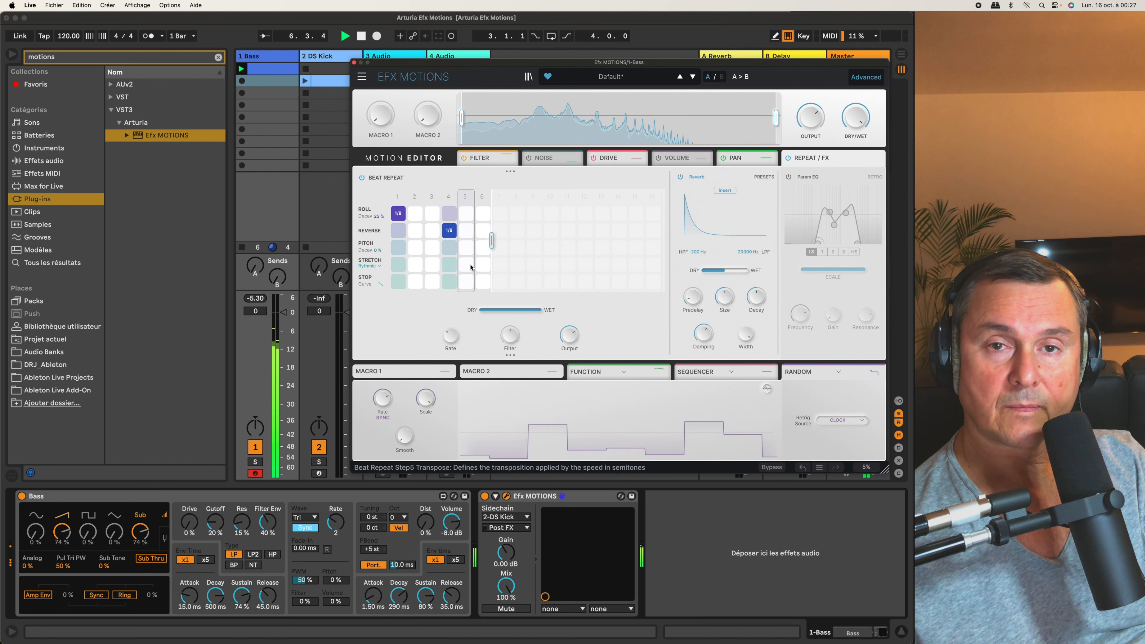
{"action": "key", "text": "space"}
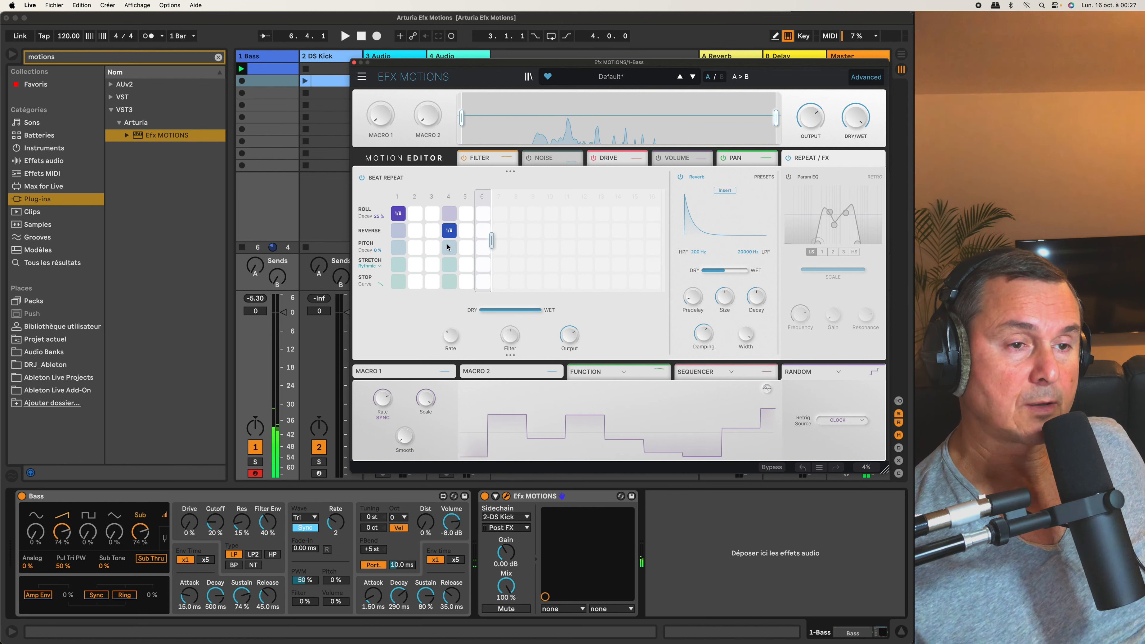
{"action": "left_click", "coordinate": [449, 231]}
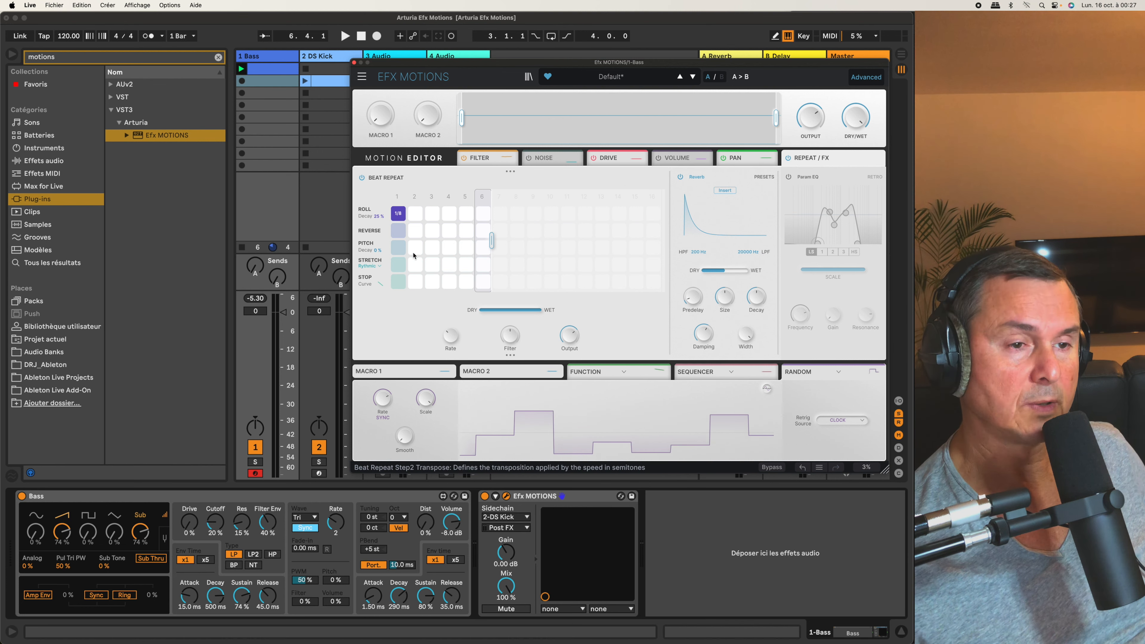
Place a Pitch effect on Beat Repeat step 4 and audition it at -12 and -5 semitones, keeping -5.
{"action": "left_click", "coordinate": [450, 249]}
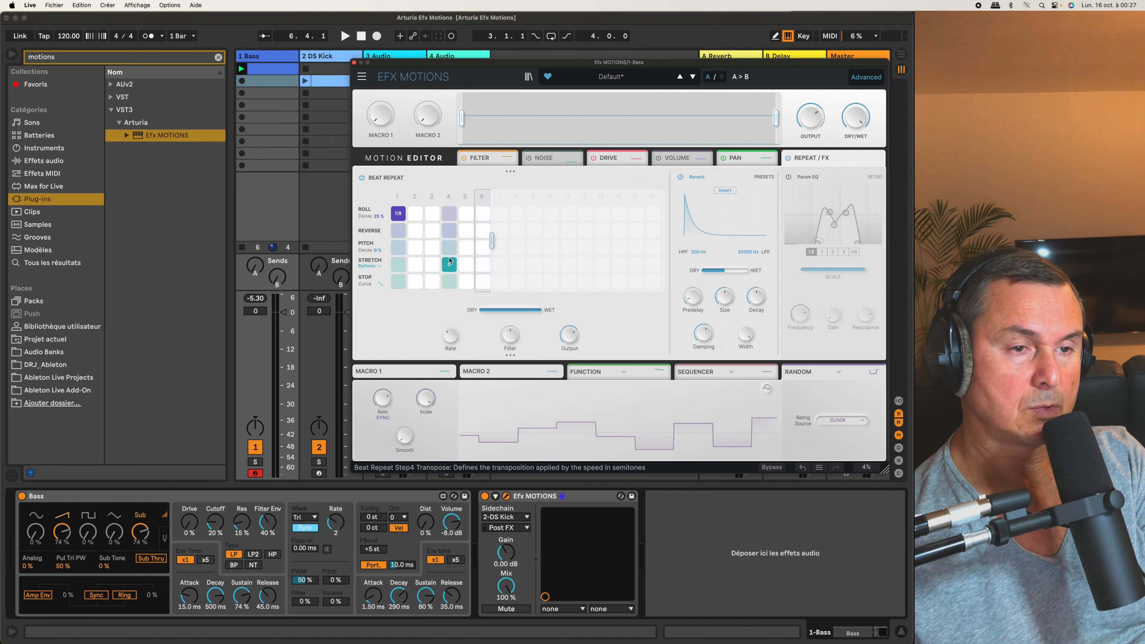
{"action": "key", "text": "space"}
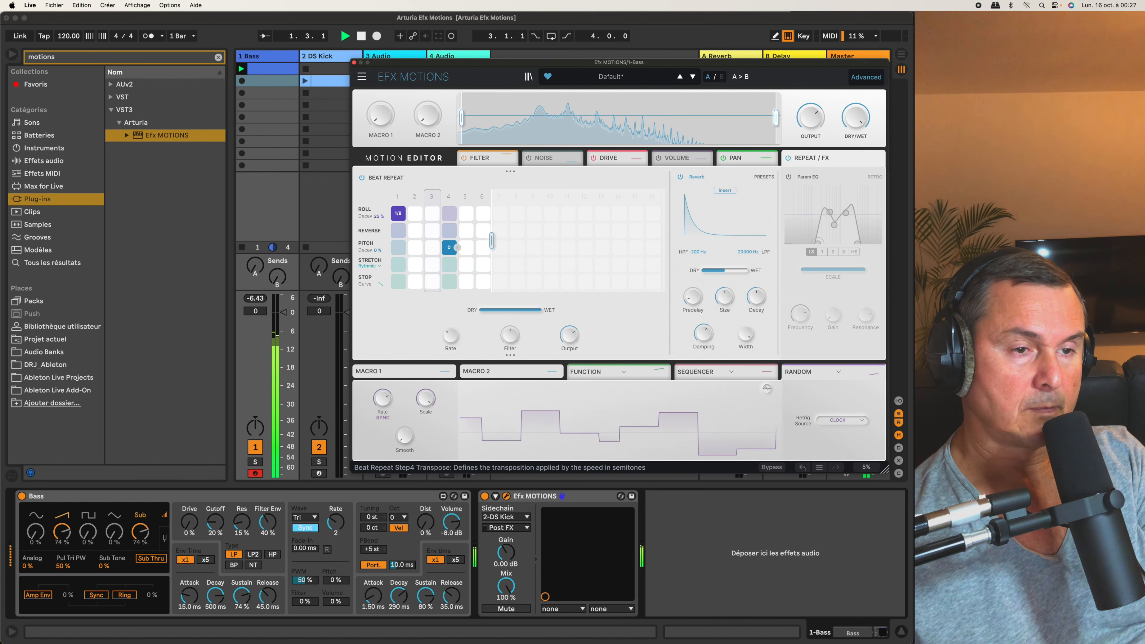
{"action": "left_click_drag", "start_coordinate": [457, 247], "coordinate": [456, 259]}
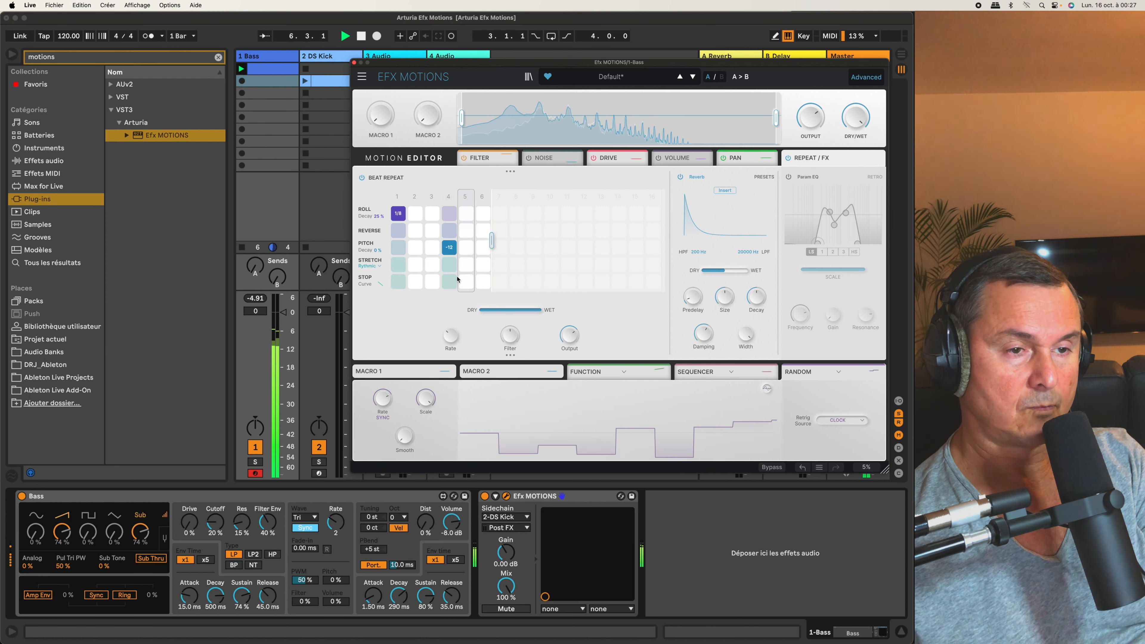
{"action": "left_click_drag", "start_coordinate": [457, 248], "coordinate": [456, 245]}
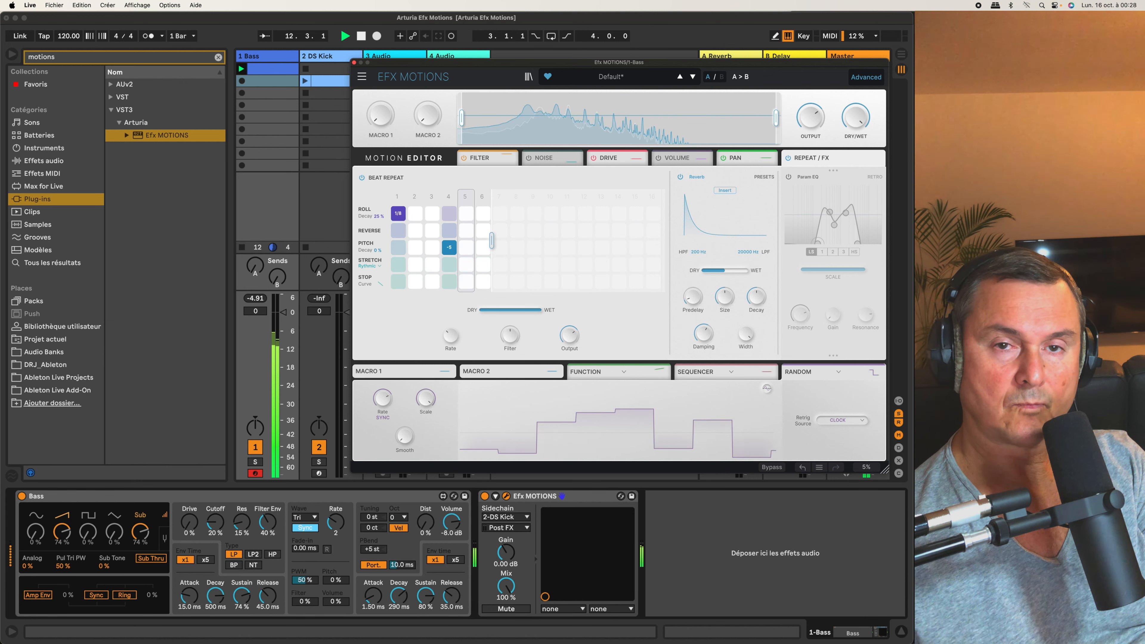
{"action": "key", "text": "space"}
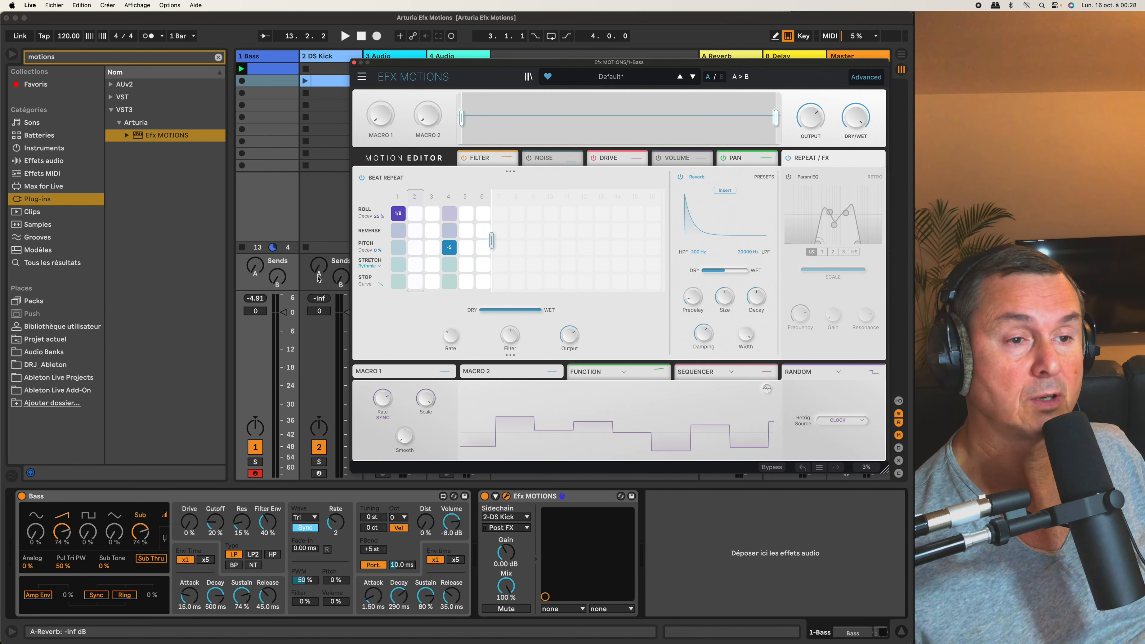
Change the Stretch mode to Melodic, place a Stretch effect on step 3, and adjust its transposition while the bass plays.
{"action": "left_click", "coordinate": [379, 268]}
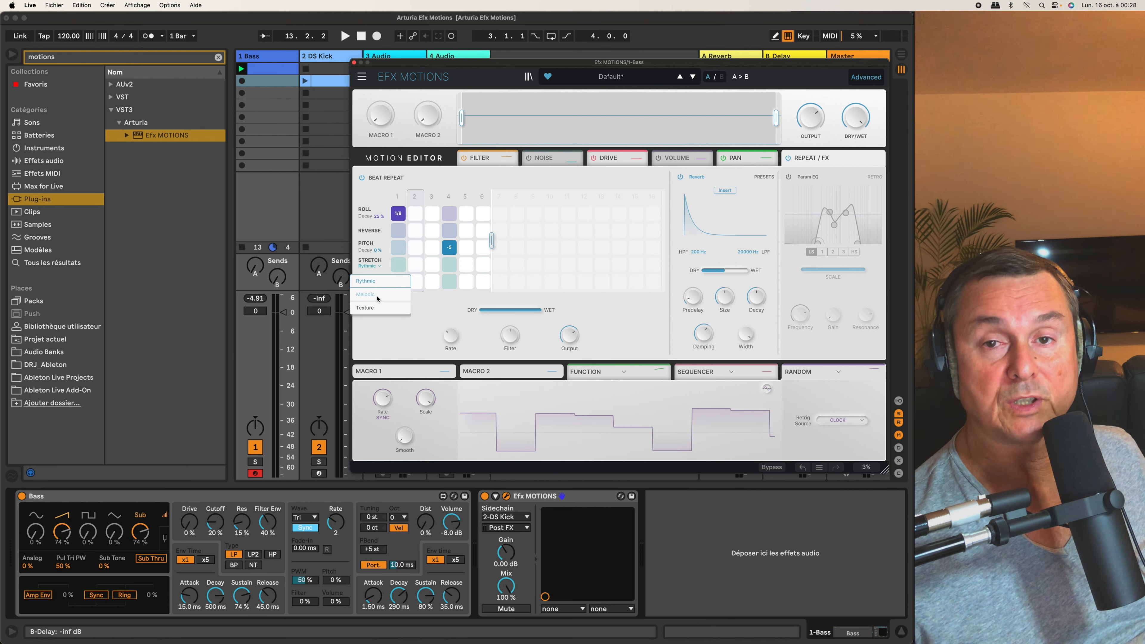
{"action": "left_click", "coordinate": [377, 296]}
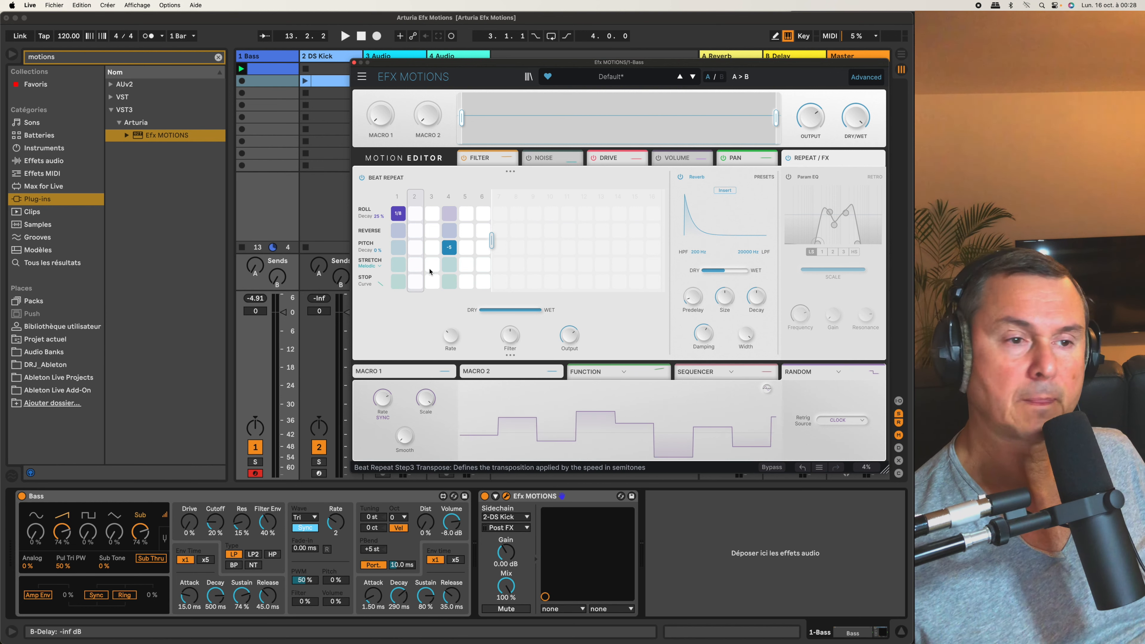
{"action": "left_click", "coordinate": [432, 251]}
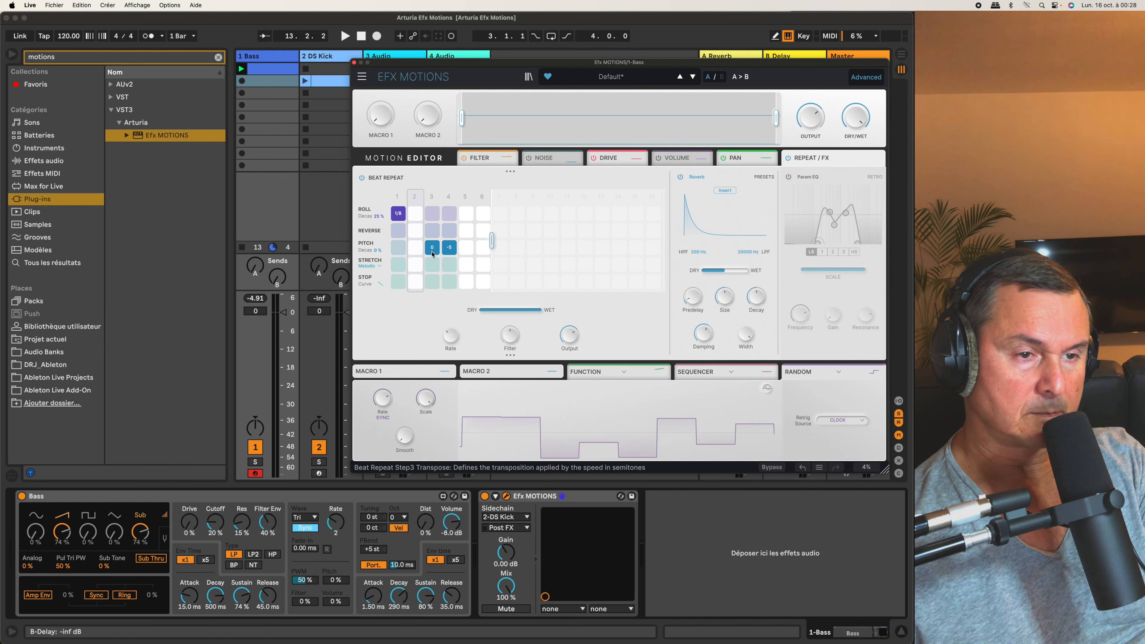
{"action": "left_click", "coordinate": [432, 265]}
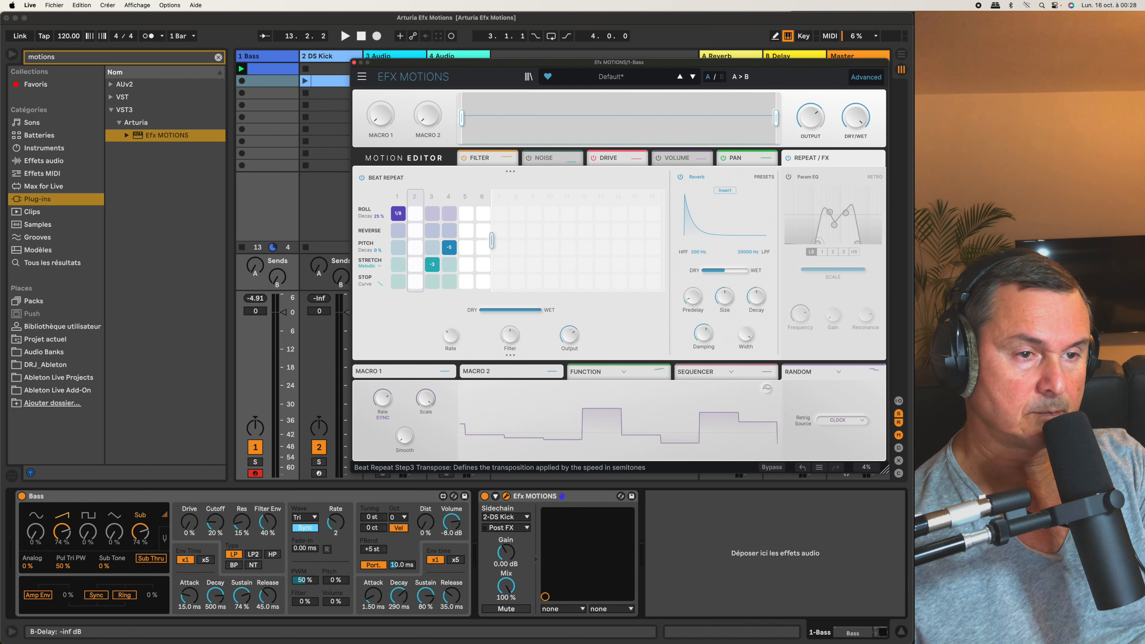
{"action": "key", "text": "space"}
{"action": "left_click_drag", "start_coordinate": [432, 264], "coordinate": [431, 280]}
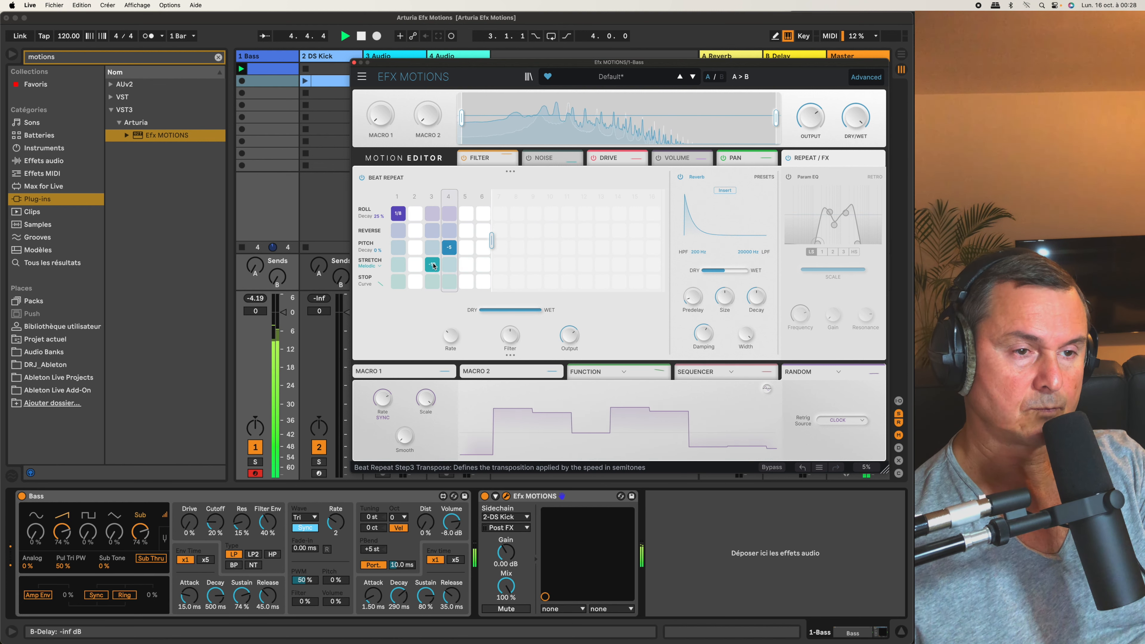
{"action": "left_click_drag", "start_coordinate": [433, 266], "coordinate": [433, 244]}
Place a Stretch effect on step 5, adjust its transposition during playback, and remove the Stretch effect from step 3.
{"action": "left_click", "coordinate": [467, 269]}
{"action": "left_click", "coordinate": [466, 281]}
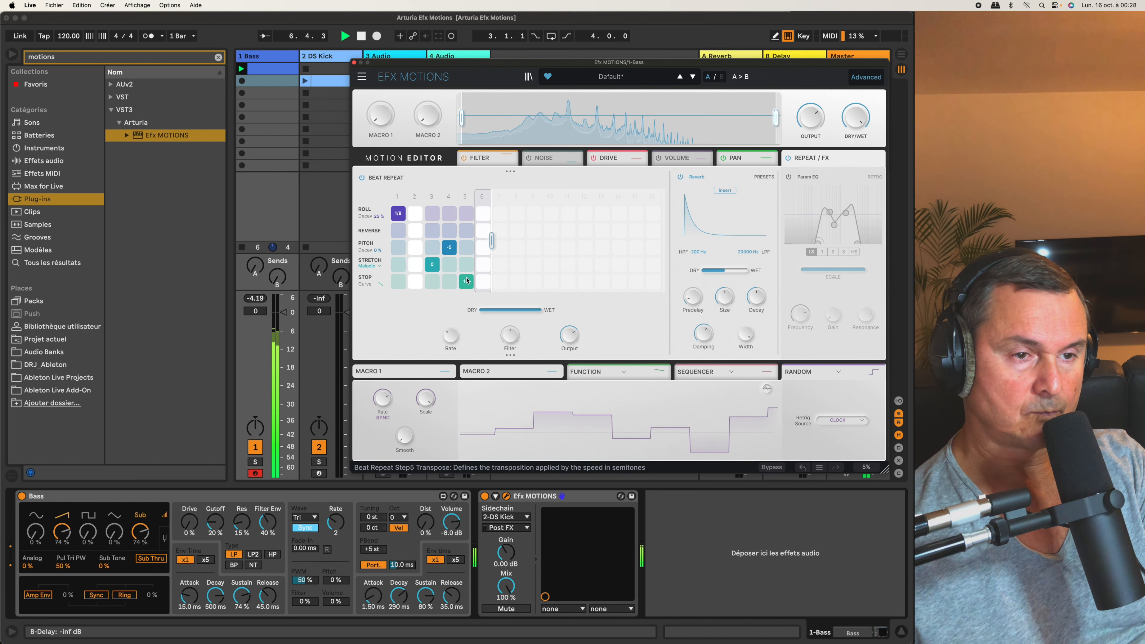
{"action": "left_click", "coordinate": [466, 264]}
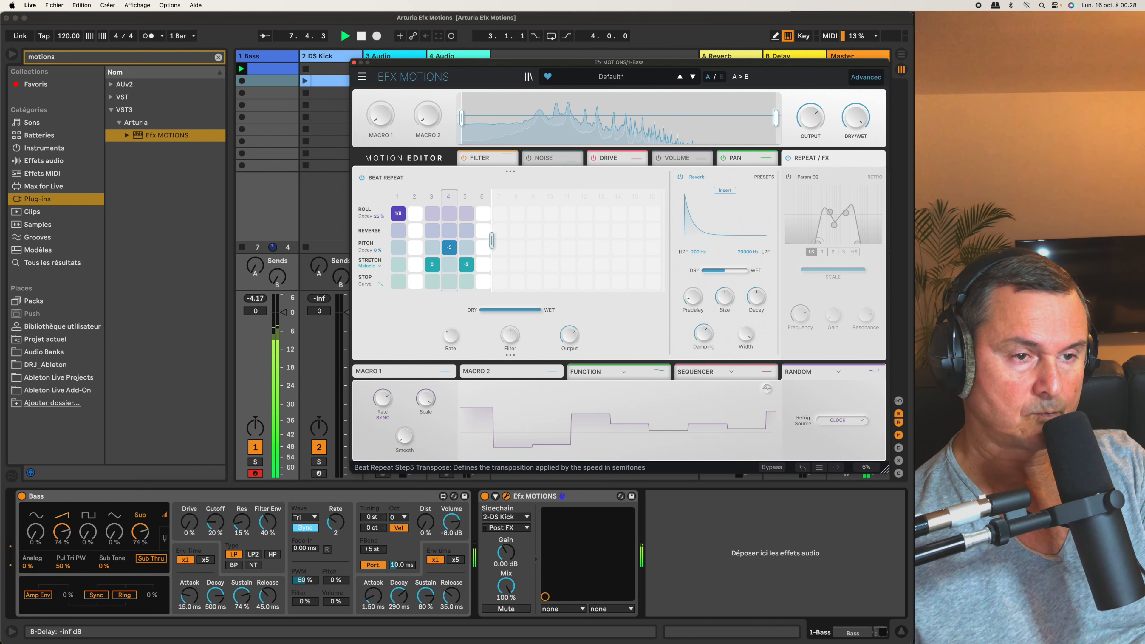
{"action": "left_click_drag", "start_coordinate": [466, 264], "coordinate": [466, 261]}
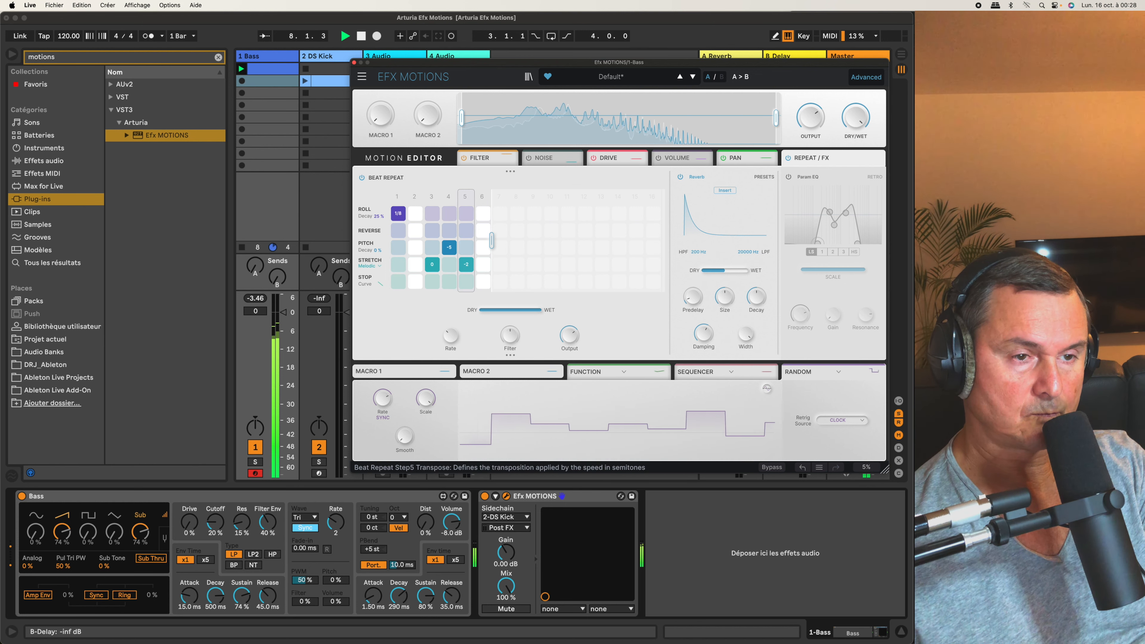
{"action": "left_click", "coordinate": [433, 269]}
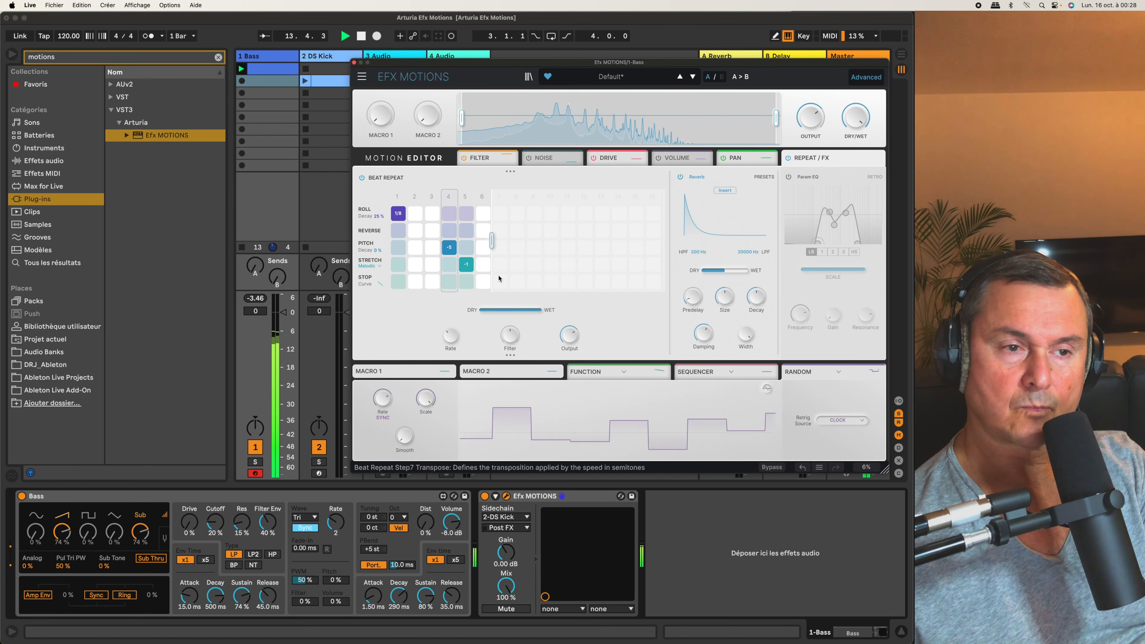
{"action": "key", "text": "space"}
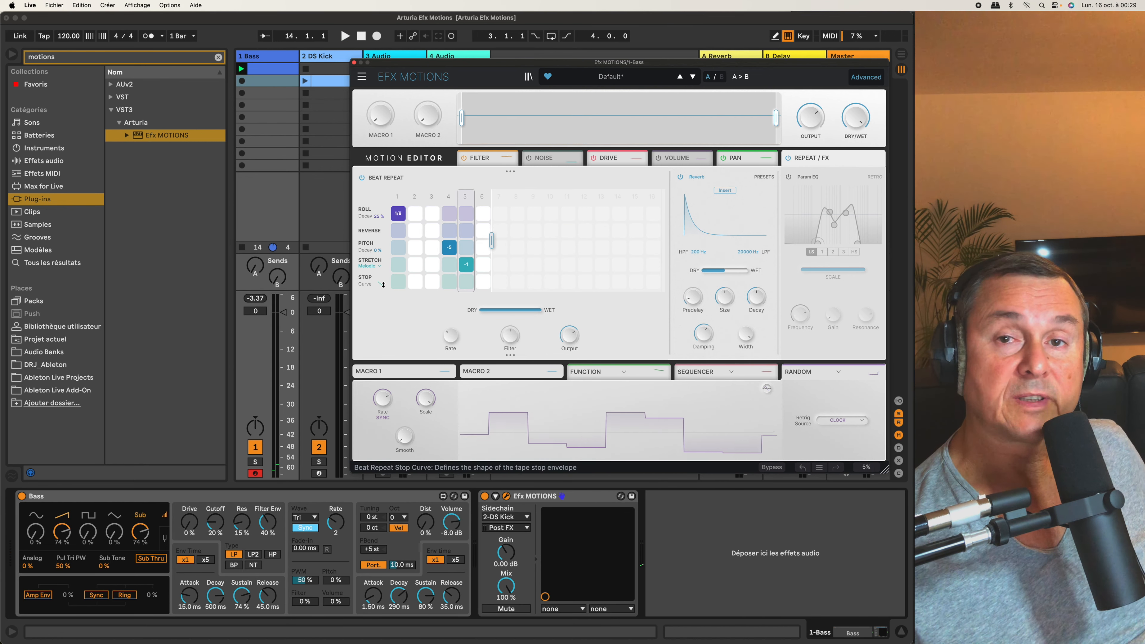
Place a Stop effect with a 1/1 value on Beat Repeat step 3 and play the bass loop to audition it.
{"action": "mouse_move", "coordinate": [383, 284]}
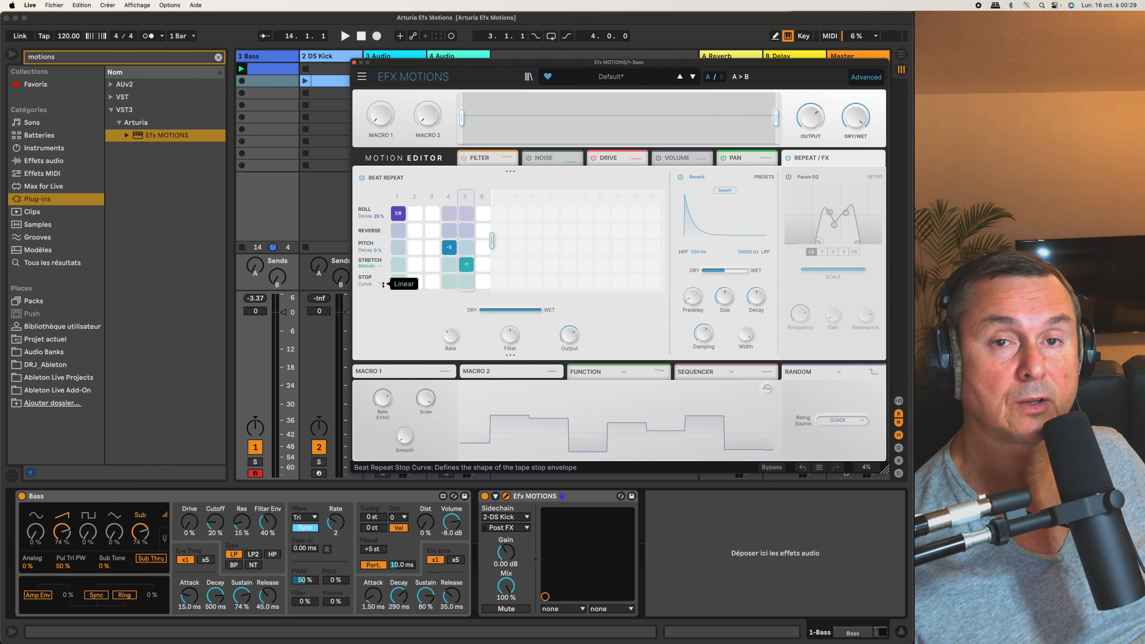
{"action": "left_click", "coordinate": [432, 282]}
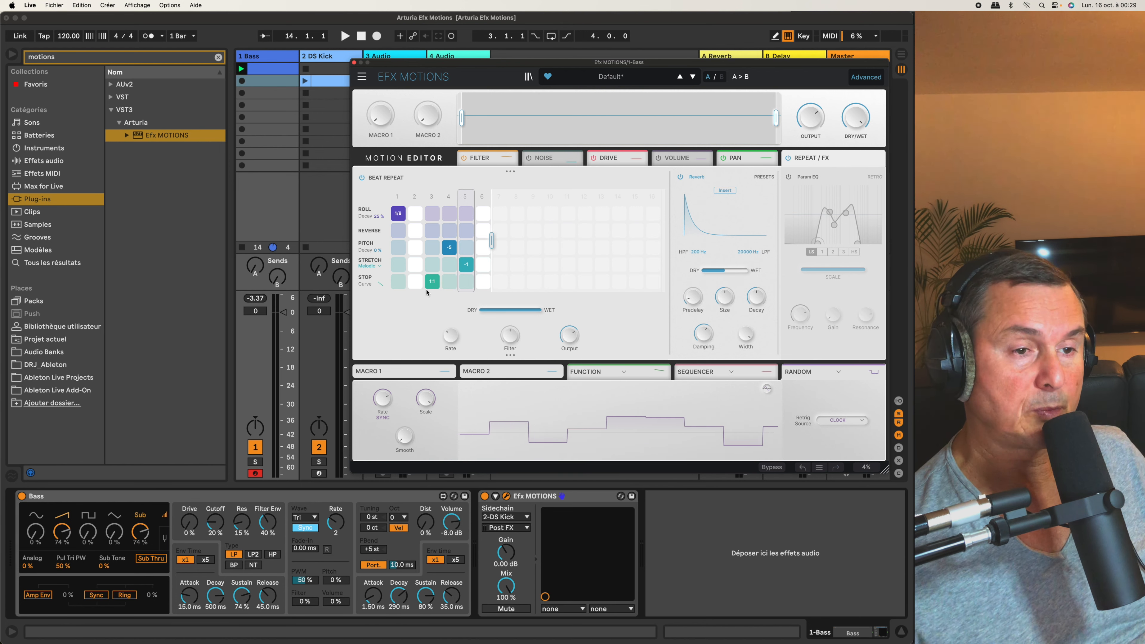
{"action": "key", "text": "space"}
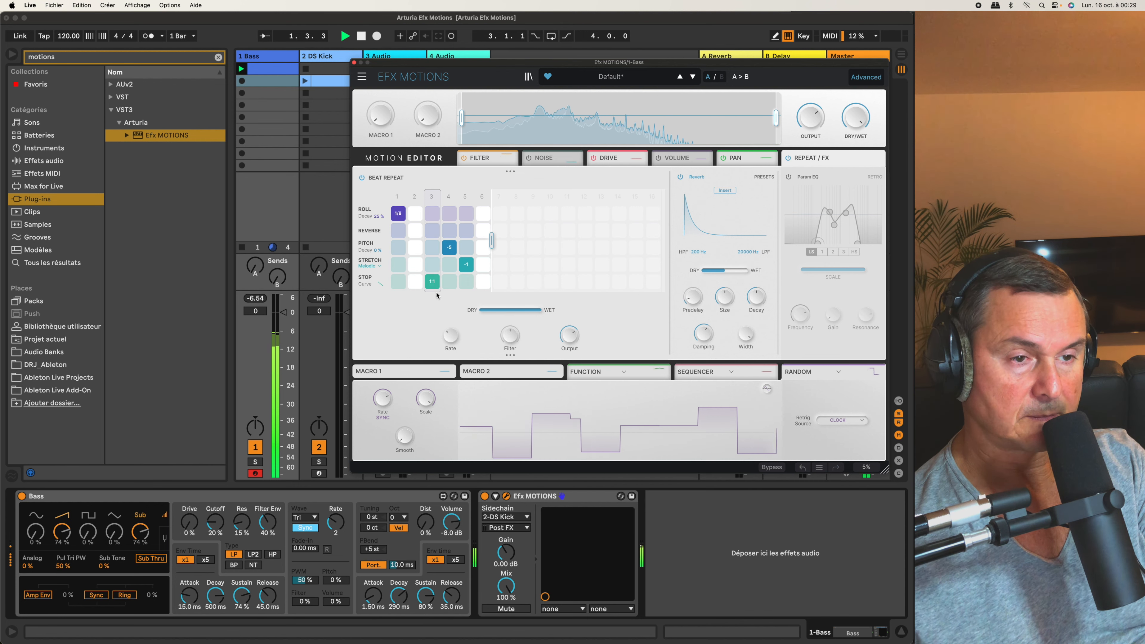
Try a Stop effect on Beat Repeat step 6 at 1/8 during playback, and remove it.
{"action": "left_click", "coordinate": [483, 283]}
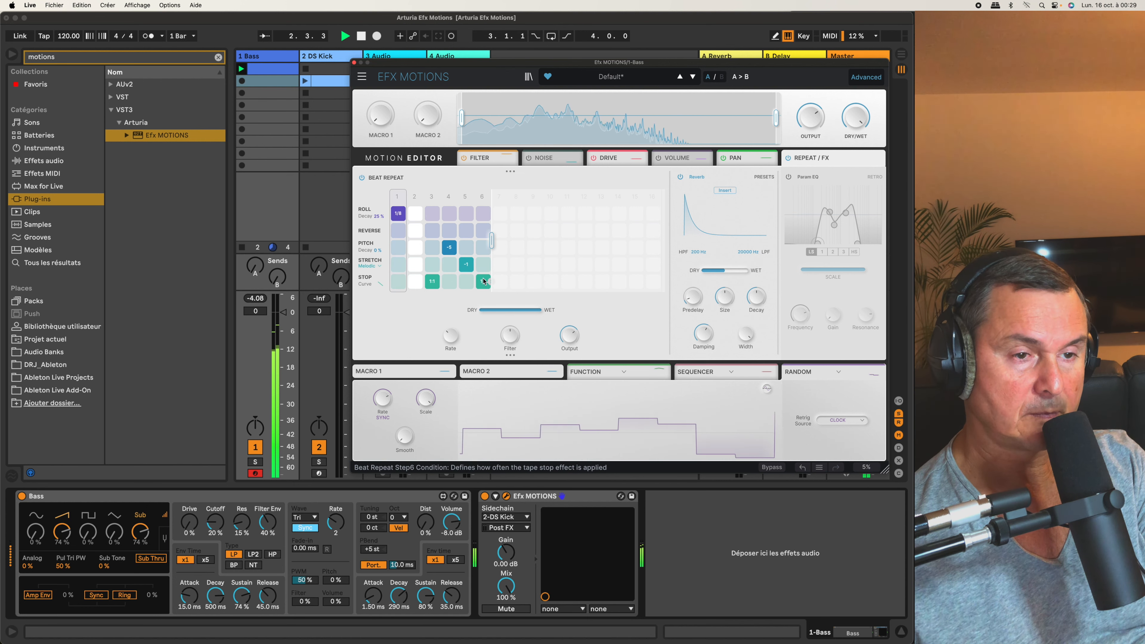
{"action": "left_click_drag", "start_coordinate": [484, 283], "coordinate": [485, 261]}
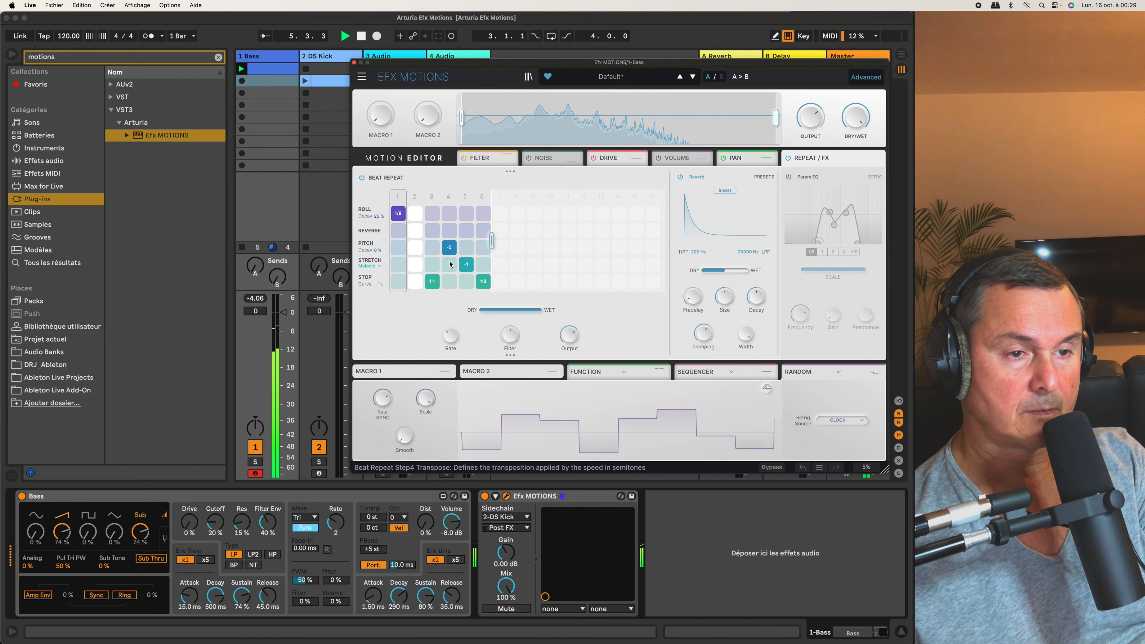
{"action": "double_click", "coordinate": [483, 286]}
{"action": "left_click", "coordinate": [483, 283]}
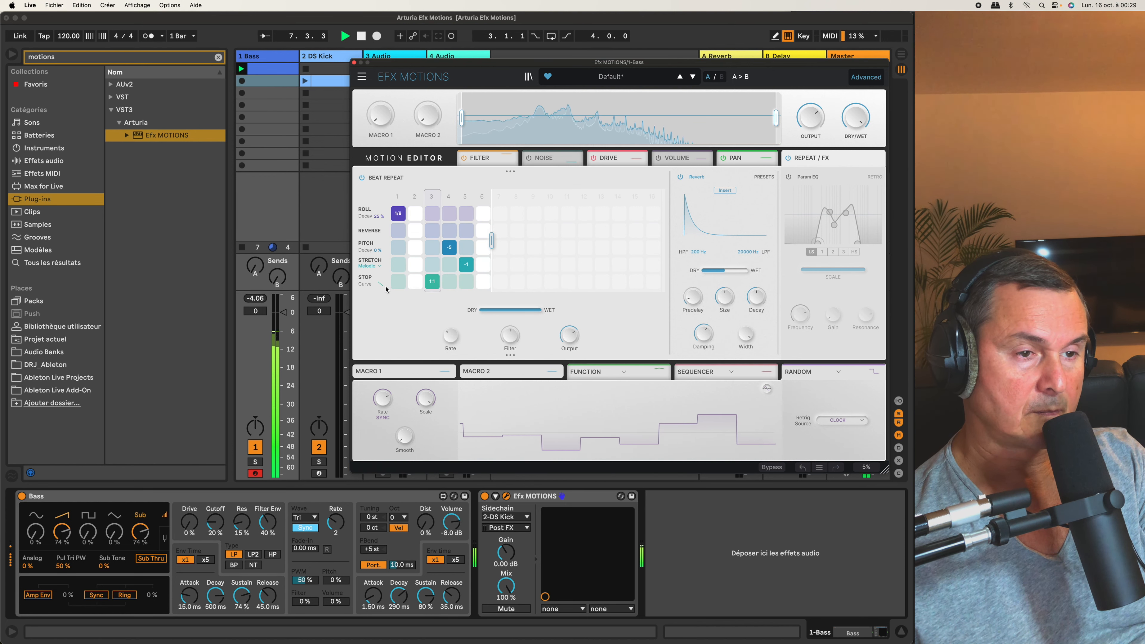
Audition the Stop curve at 100 % Log on the bass, and set the curve to 100 % Exp.
{"action": "left_click_drag", "start_coordinate": [381, 284], "coordinate": [380, 244]}
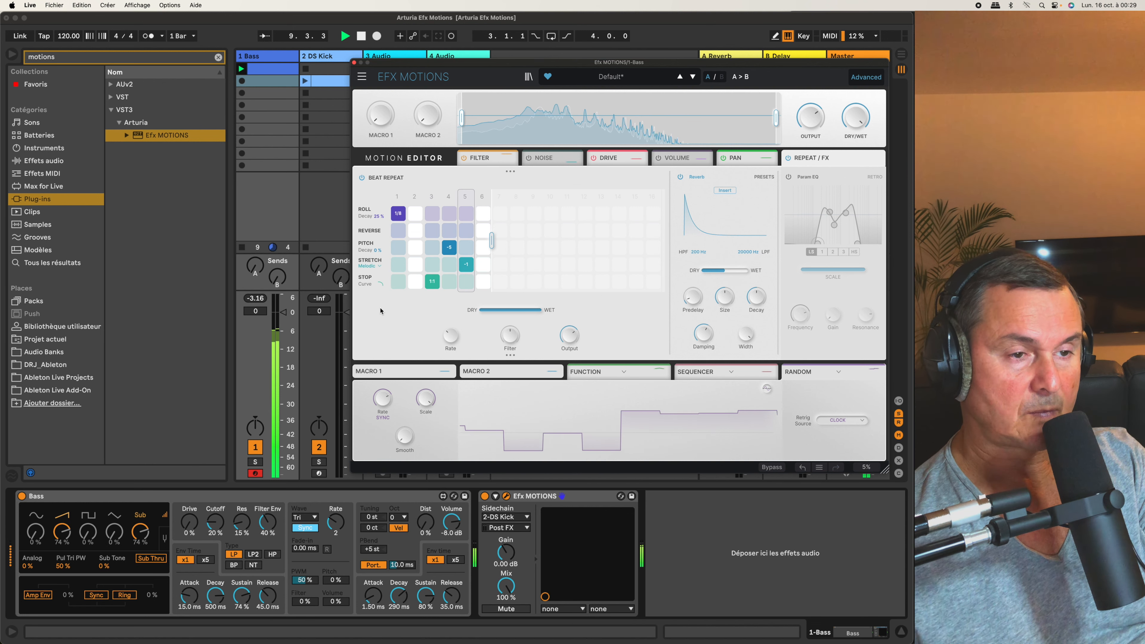
{"action": "mouse_move", "coordinate": [380, 284]}
{"action": "left_mouse_down"}
{"action": "mouse_move", "coordinate": [380, 321]}
{"action": "mouse_move", "coordinate": [380, 283]}
{"action": "left_mouse_up"}
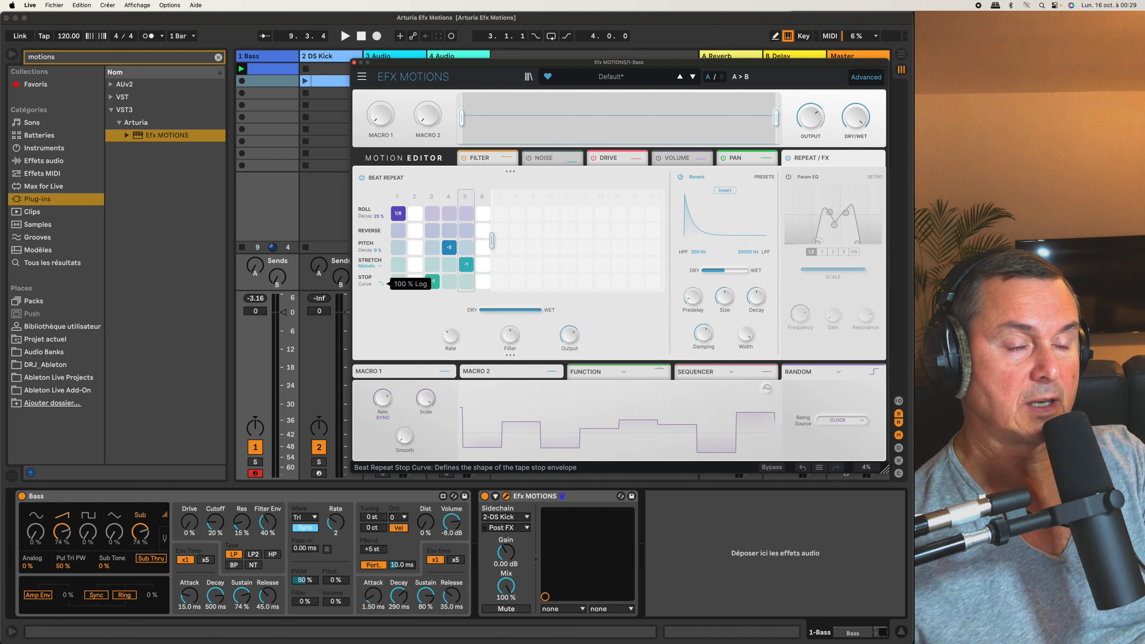
{"action": "left_click_drag", "start_coordinate": [380, 284], "coordinate": [380, 360]}
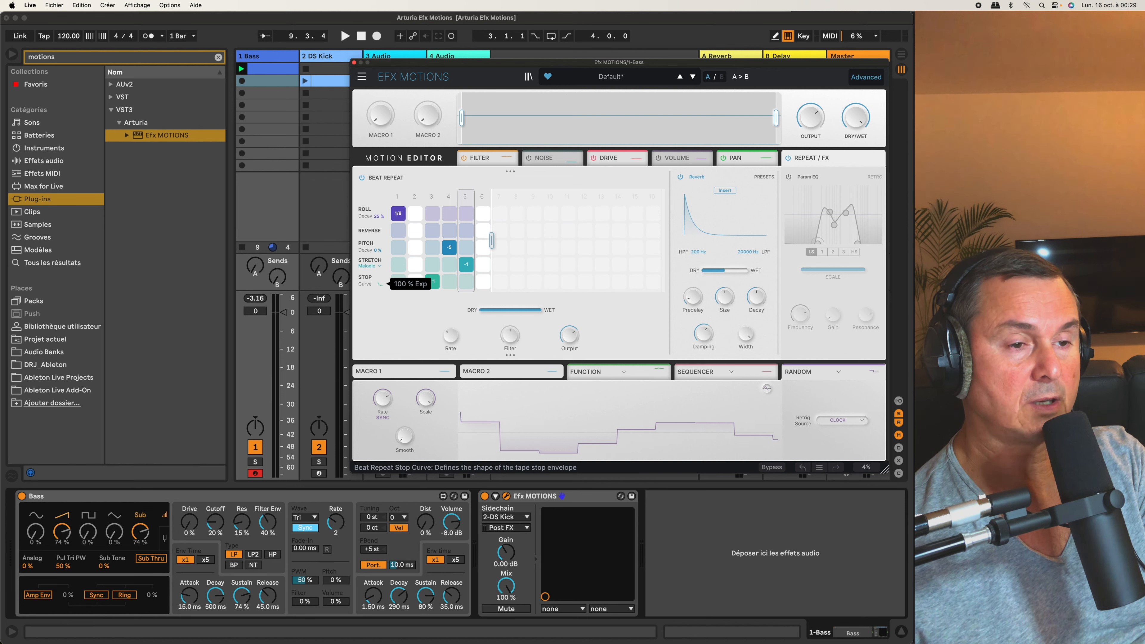
Audition the Stop effect with its 100 % Exp curve on the bass, and remove it from Beat Repeat step 3.
{"action": "key", "text": "space"}
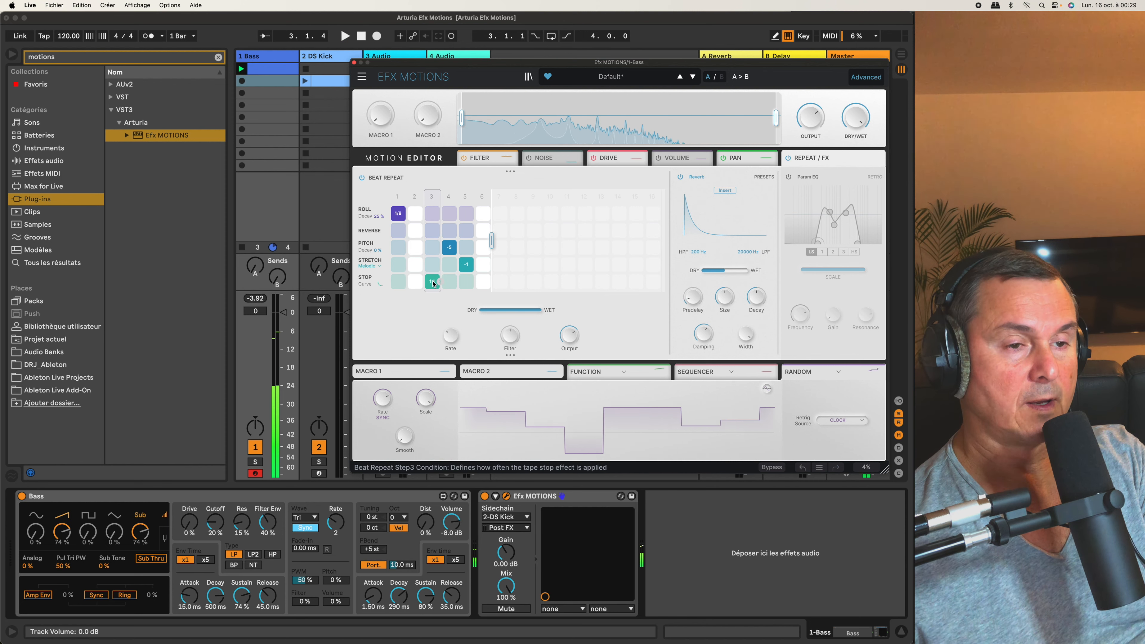
{"action": "key", "text": "space"}
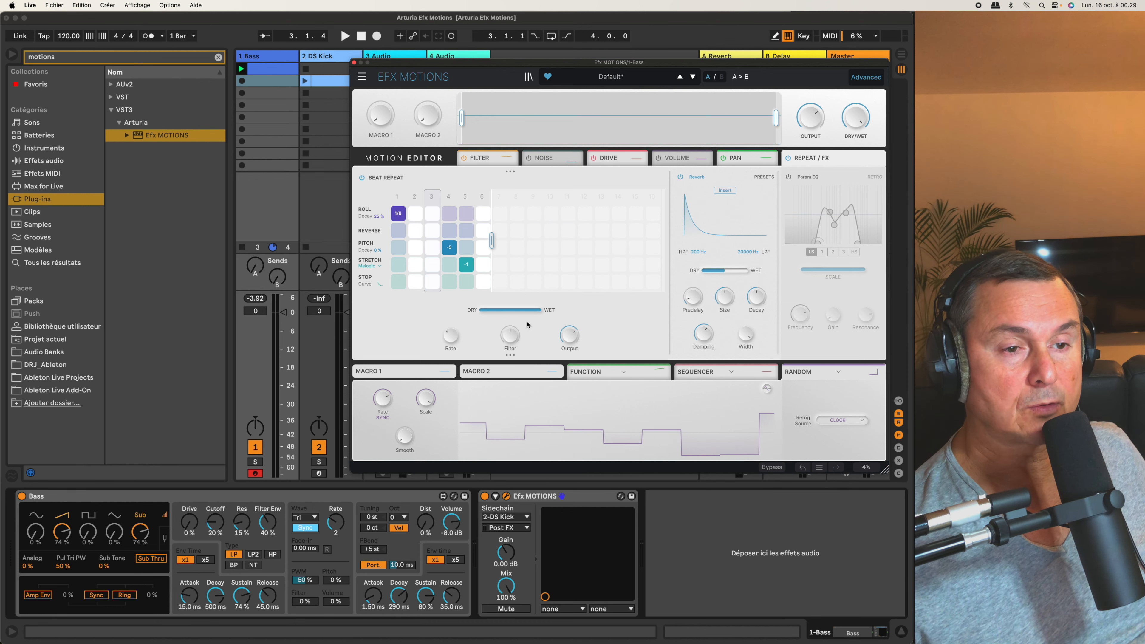
Compare Beat Repeat's Dry/Wet at 0 % and back at fully wet while the bass loop plays.
{"action": "left_click_drag", "start_coordinate": [528, 311], "coordinate": [480, 310]}
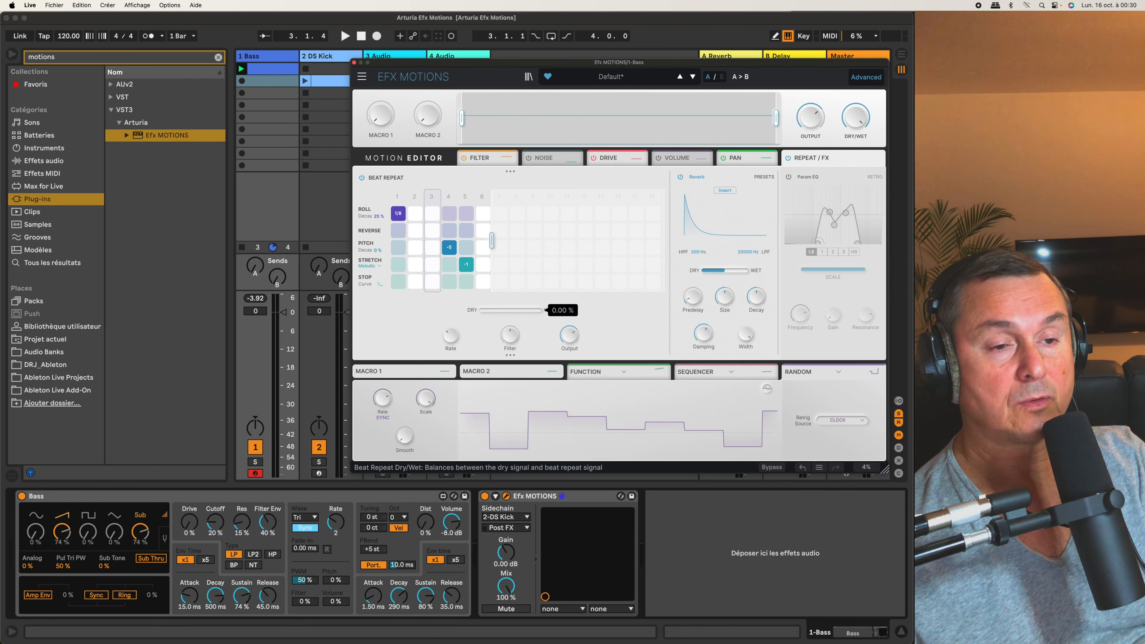
{"action": "key", "text": "space"}
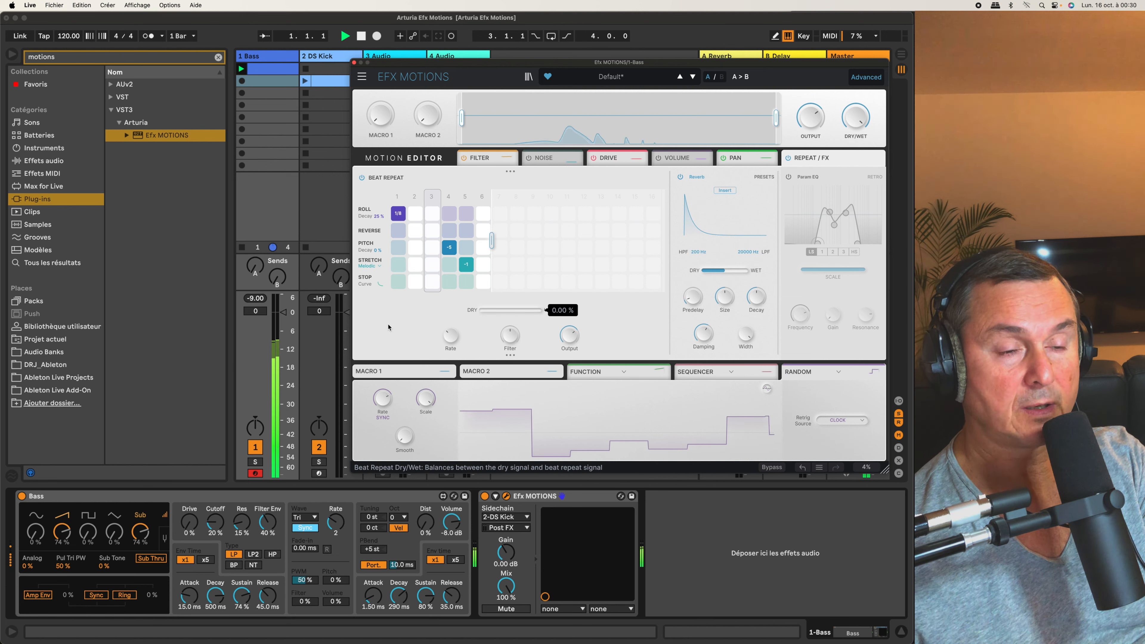
{"action": "left_click_drag", "start_coordinate": [480, 311], "coordinate": [528, 313]}
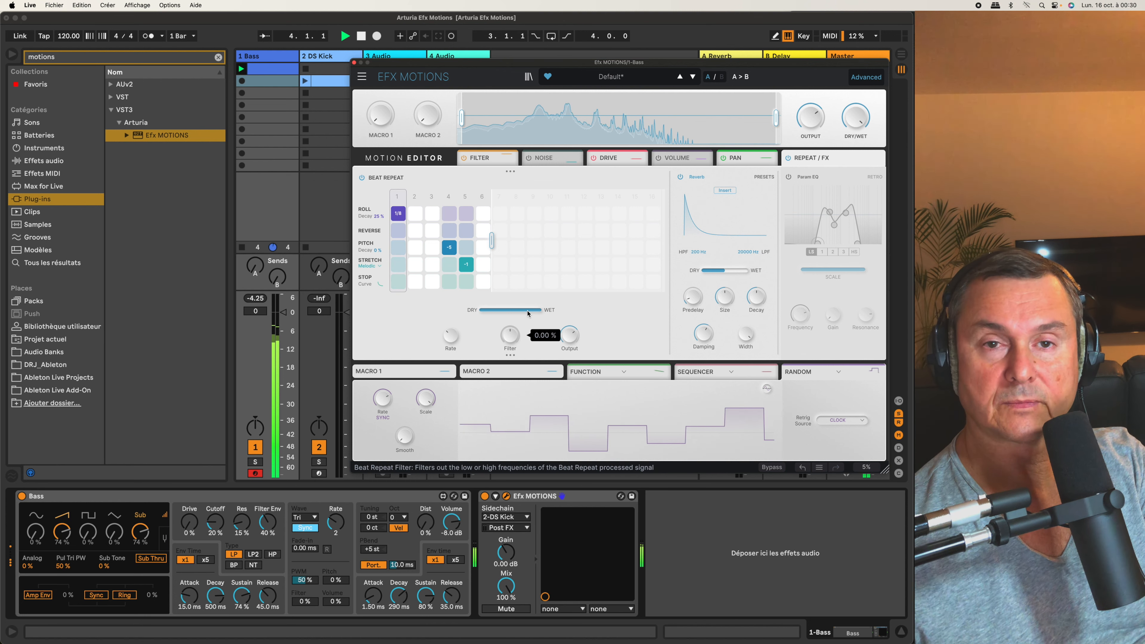
{"action": "key", "text": "space"}
Sweep Beat Repeat's Rate up and down from 1/16 Bar while the bass loop plays.
{"action": "mouse_move", "coordinate": [451, 342]}
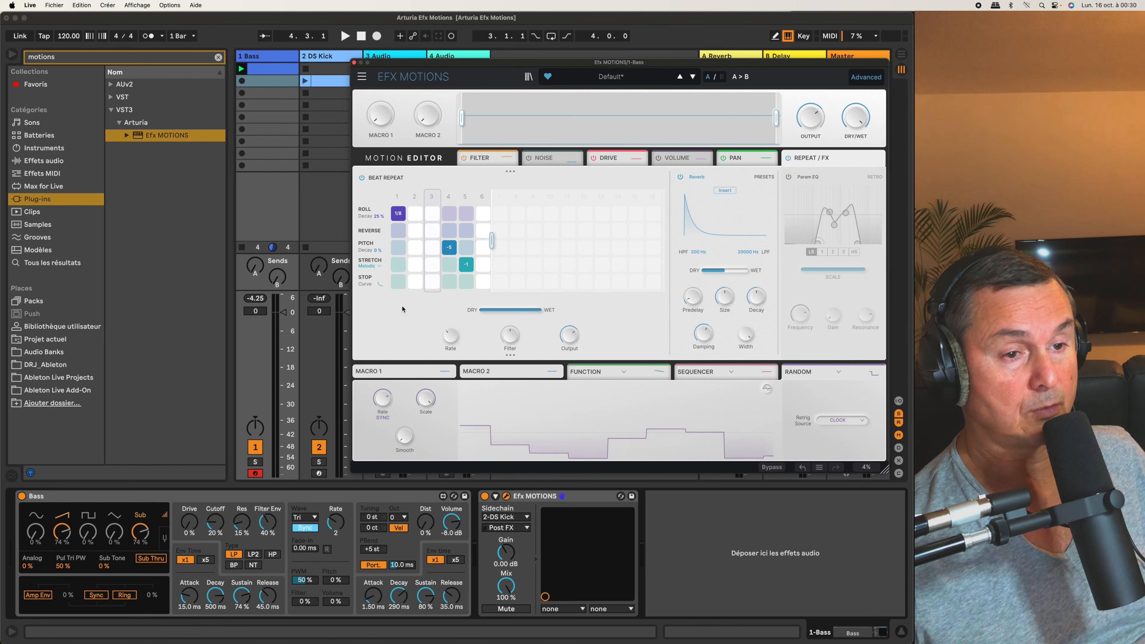
{"action": "key", "text": "space"}
{"action": "left_click_drag", "start_coordinate": [451, 341], "coordinate": [452, 289]}
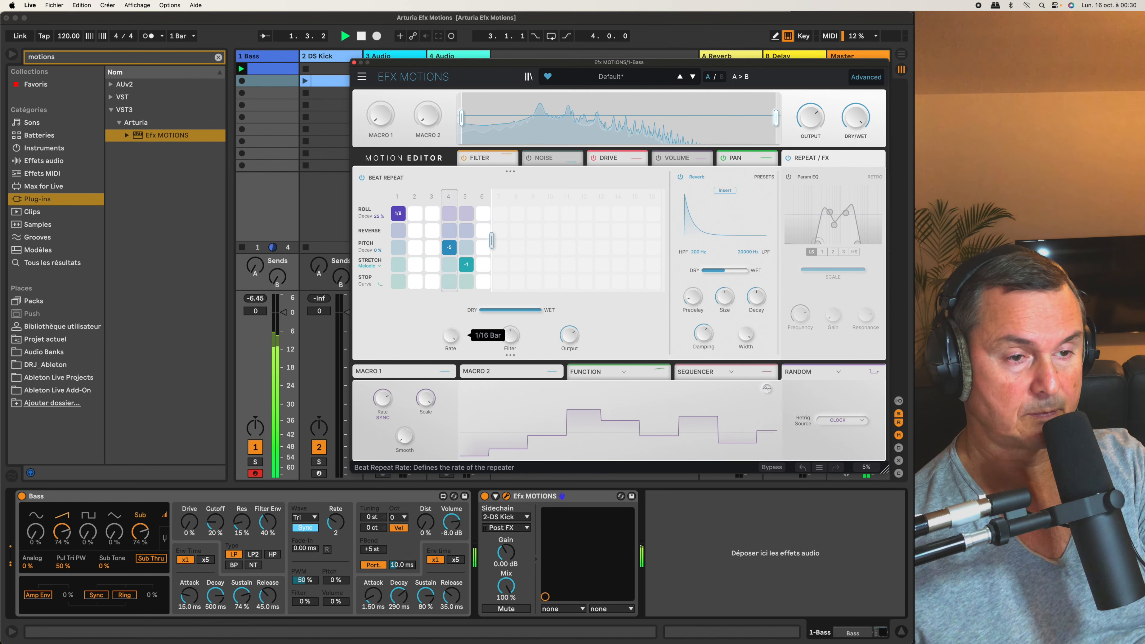
{"action": "left_click_drag", "start_coordinate": [452, 341], "coordinate": [452, 376]}
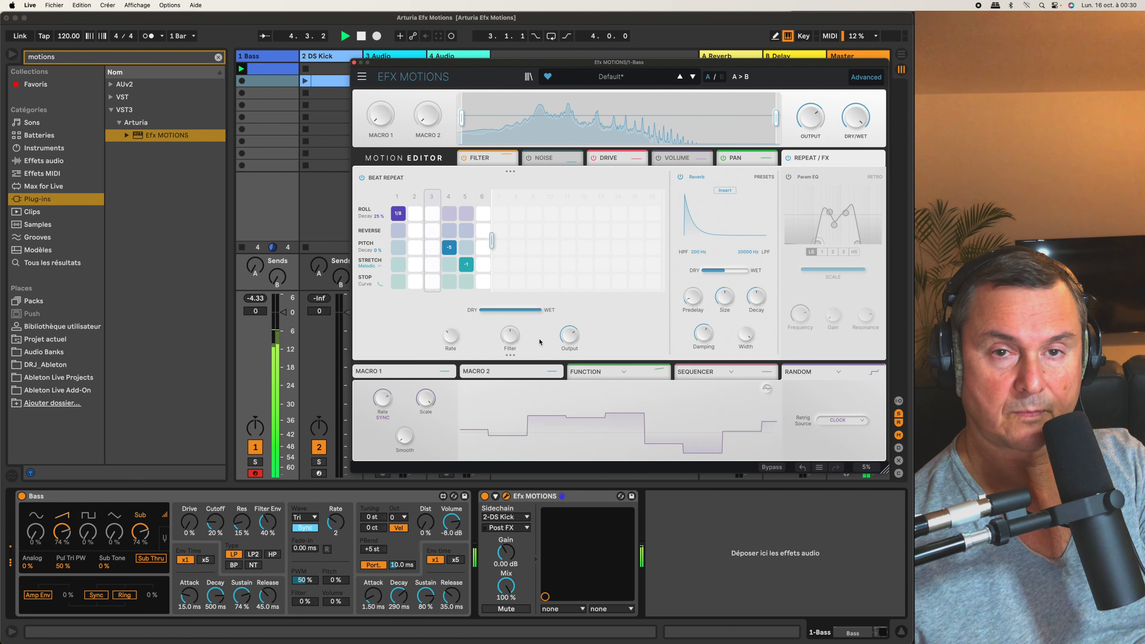
Sweep Beat Repeat's Filter in both directions during playback and return it to 0.00 %.
{"action": "mouse_move", "coordinate": [520, 340]}
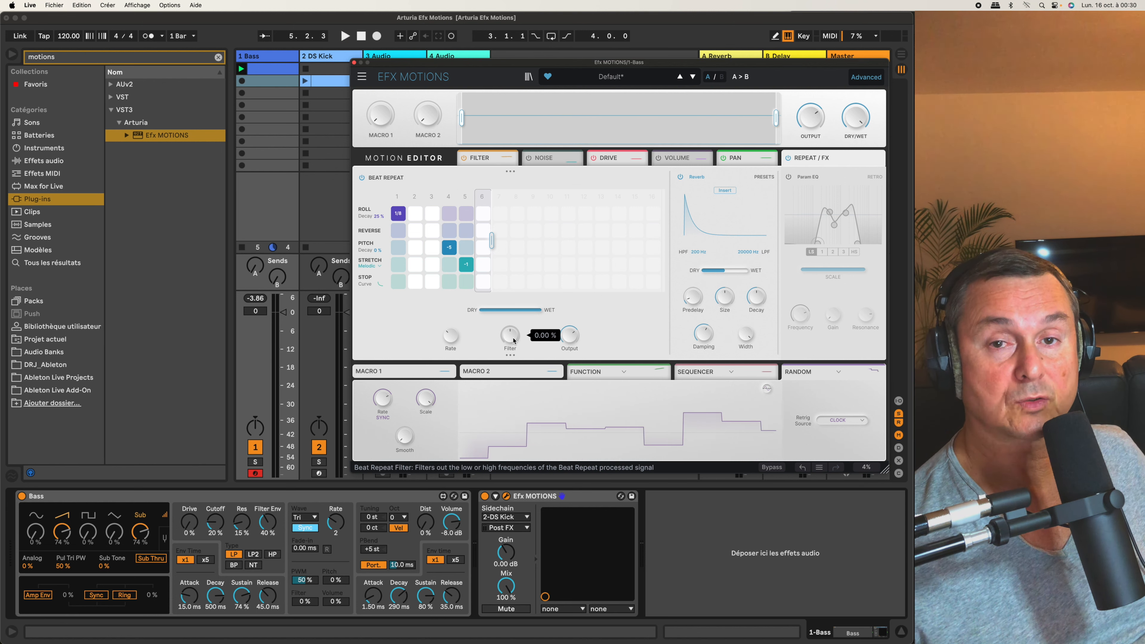
{"action": "left_click_drag", "start_coordinate": [509, 342], "coordinate": [510, 388]}
{"action": "key", "text": "space"}
{"action": "left_click_drag", "start_coordinate": [510, 336], "coordinate": [510, 291]}
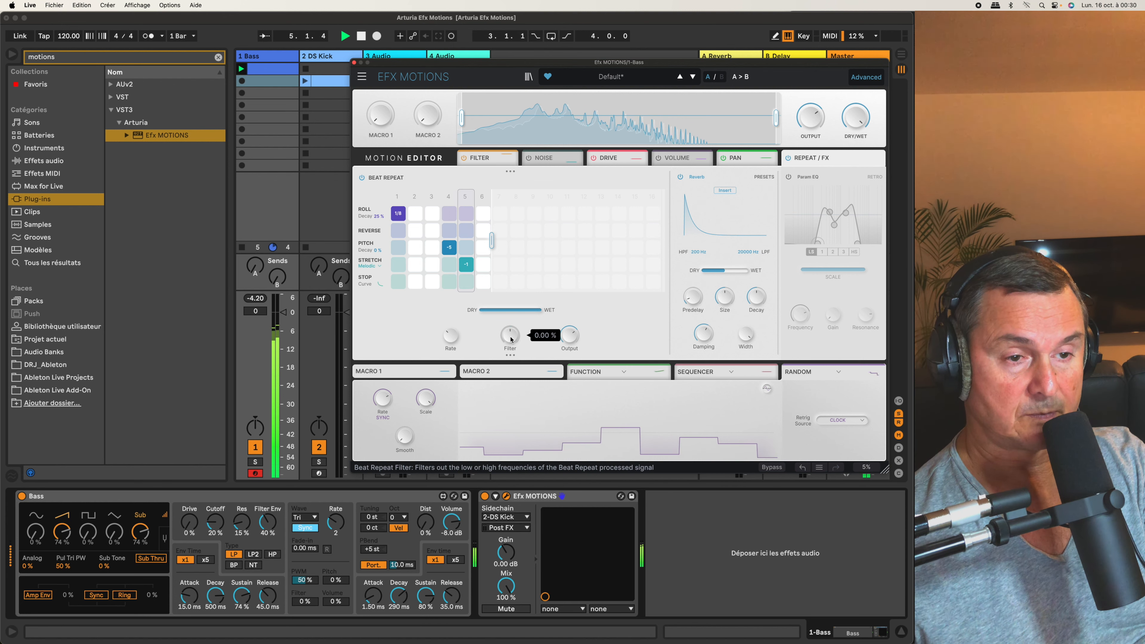
{"action": "key", "text": "space"}
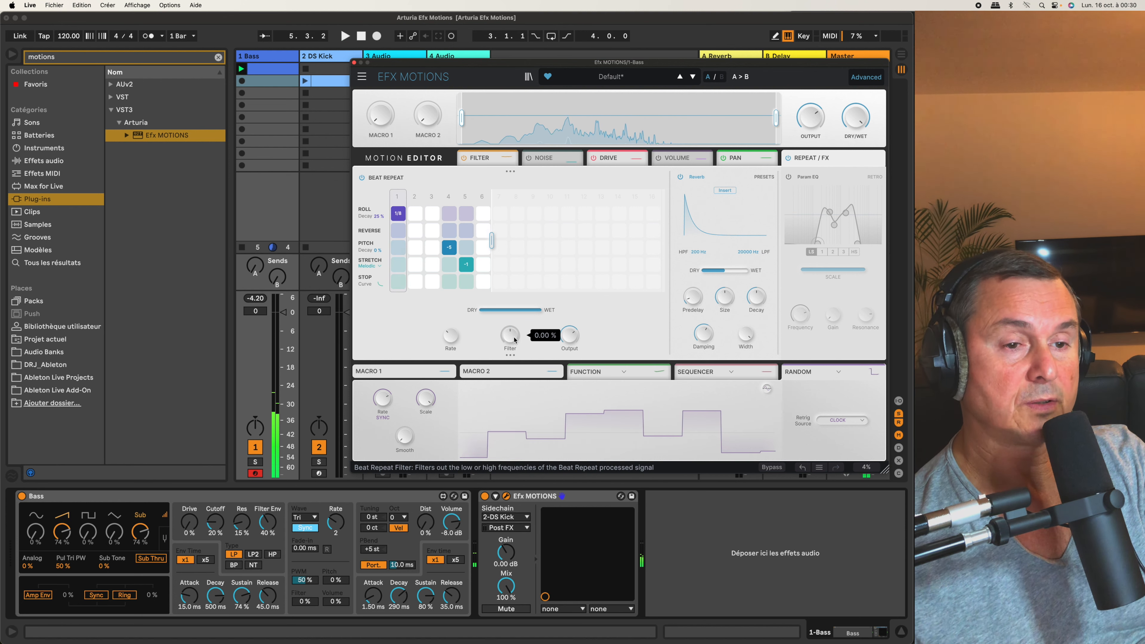
Move Beat Repeat between the Reverb and Param EQ in the effect chain, play the loop, and turn the Param EQ off.
{"action": "mouse_move", "coordinate": [574, 341]}
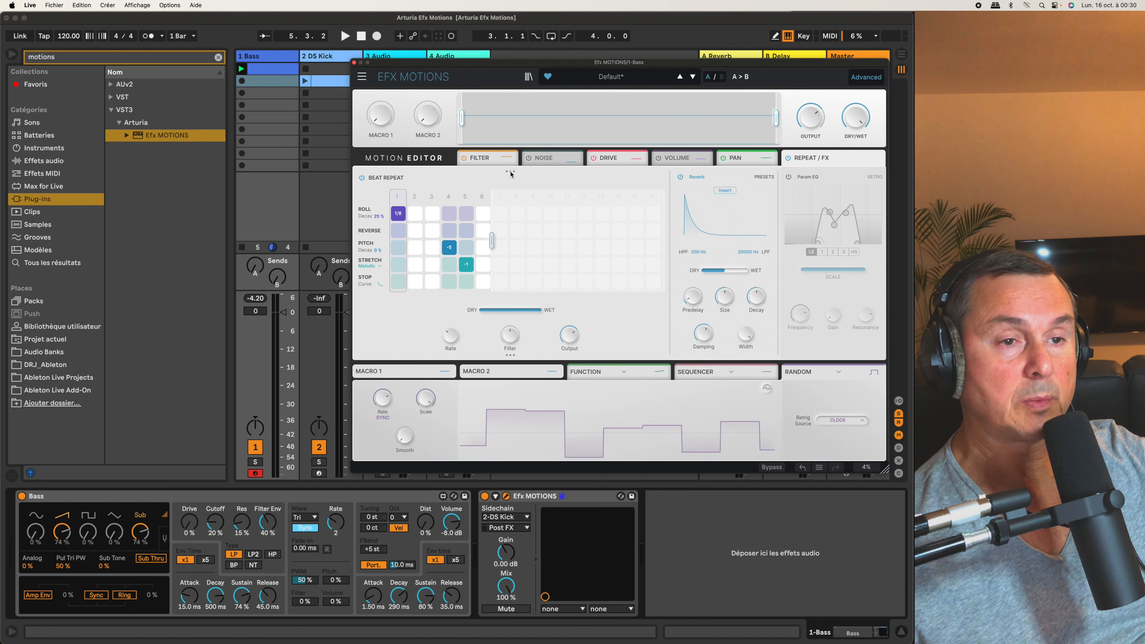
{"action": "left_click_drag", "start_coordinate": [510, 174], "coordinate": [633, 186]}
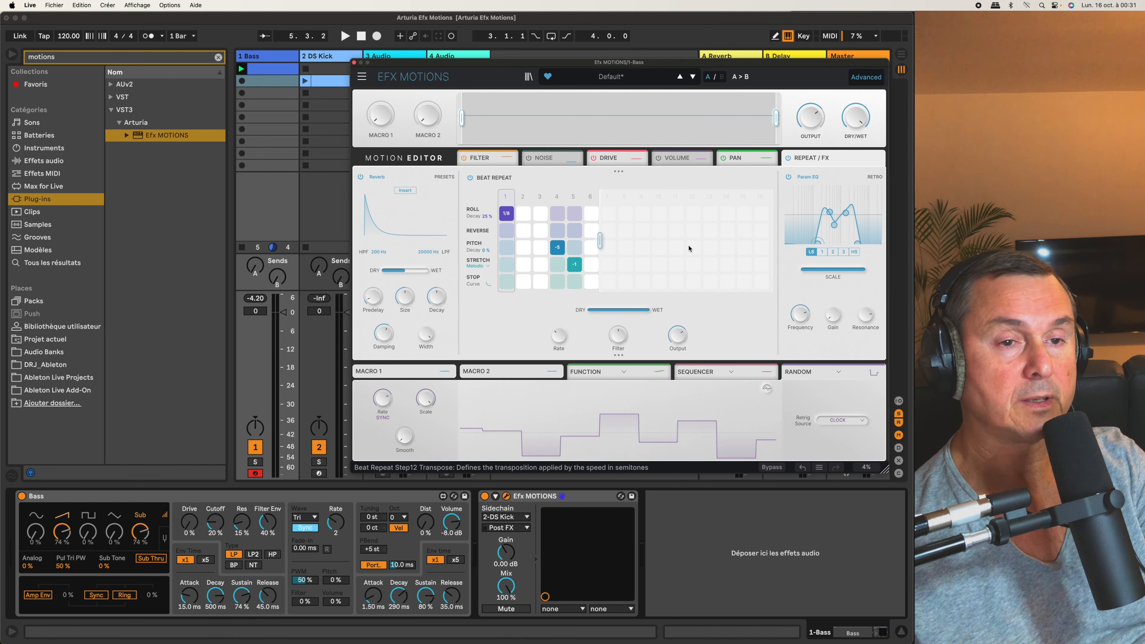
{"action": "key", "text": "space"}
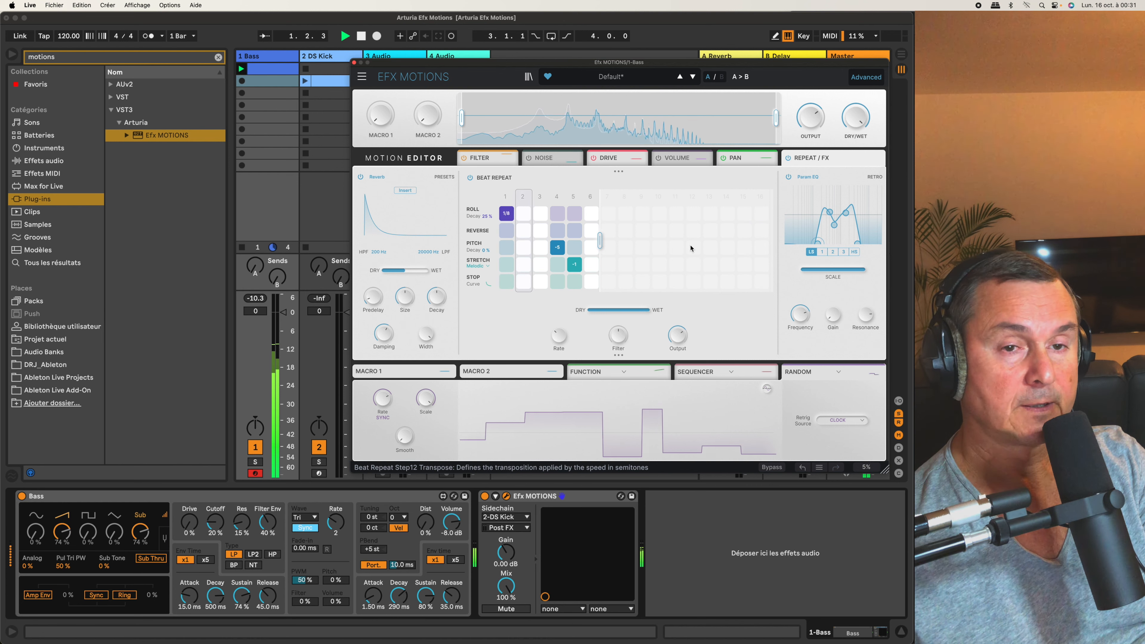
{"action": "left_click", "coordinate": [790, 177]}
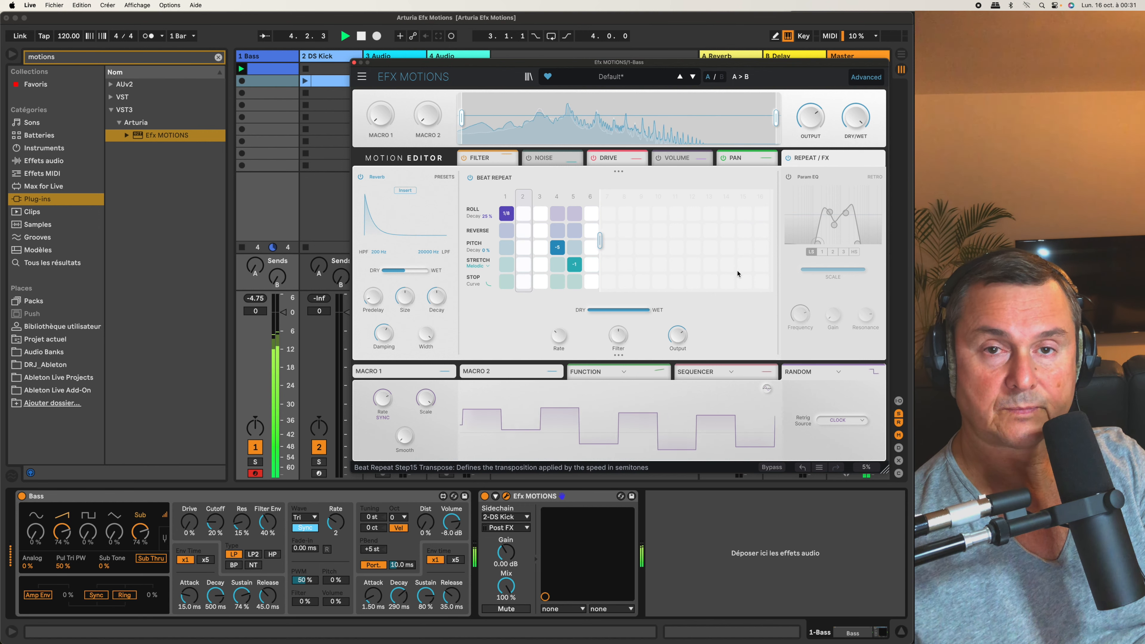
{"action": "key", "text": "space"}
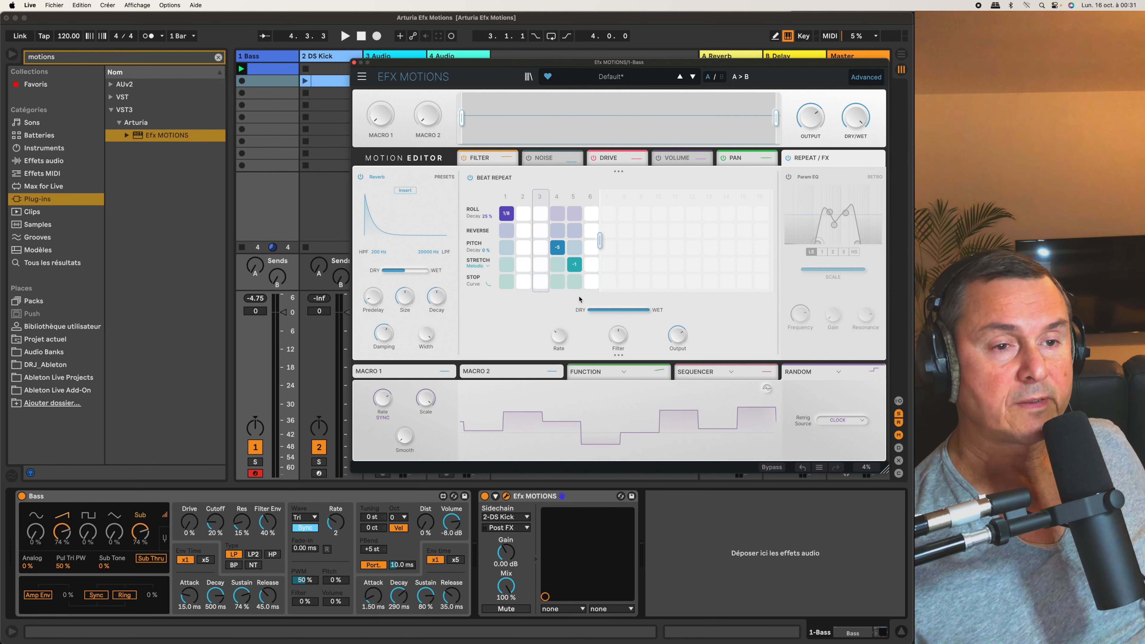
{"action": "mouse_move", "coordinate": [384, 127]}
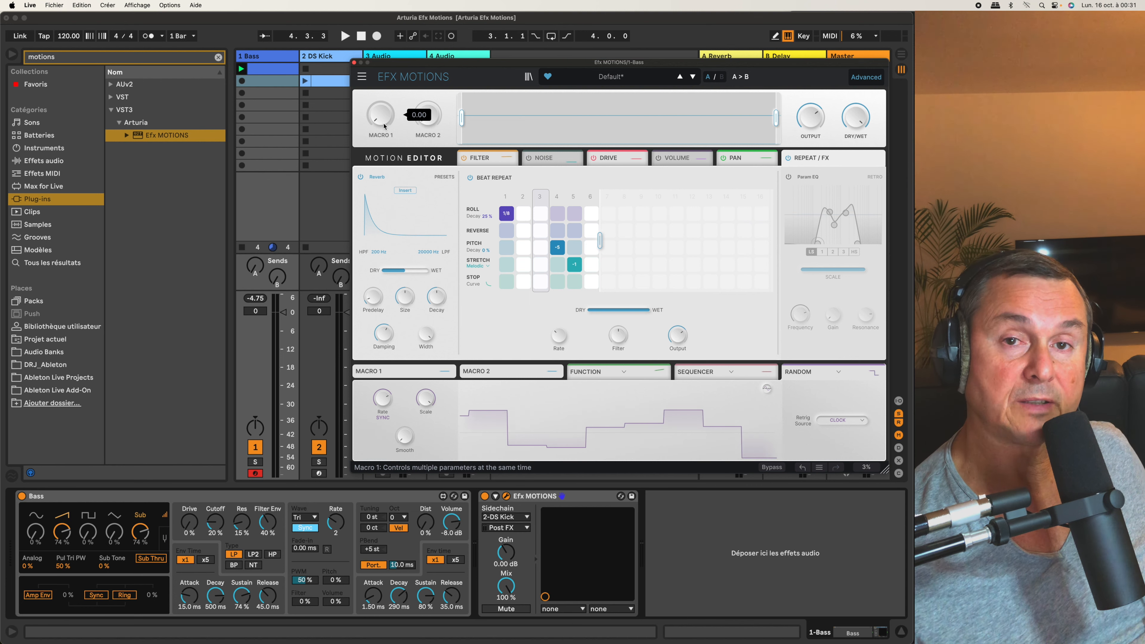
{"action": "double_click", "coordinate": [380, 138]}
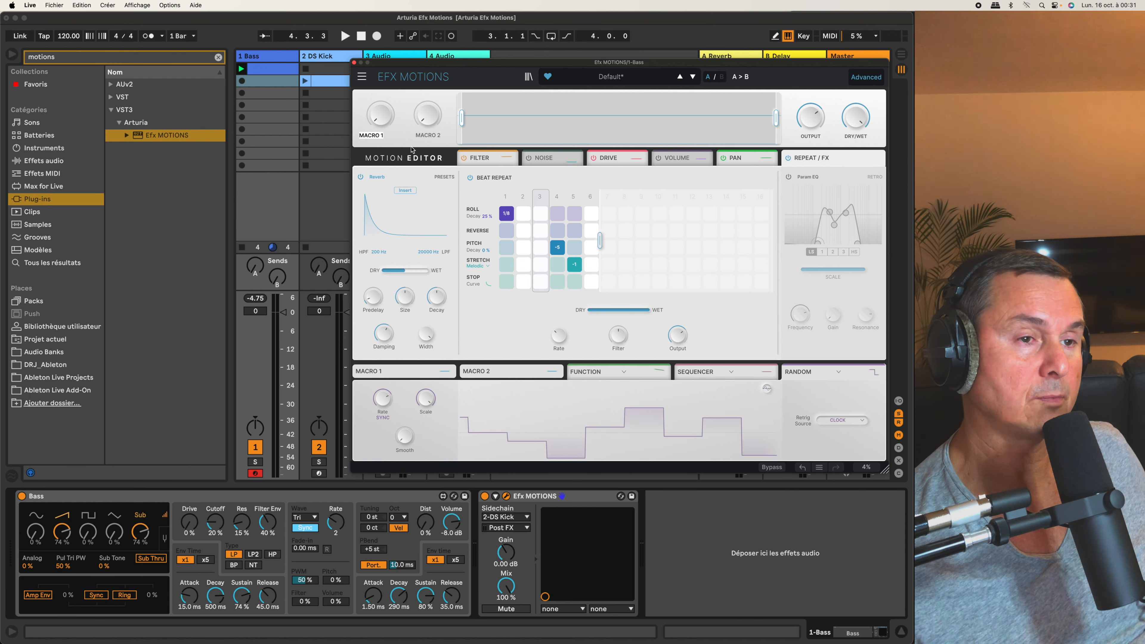
{"action": "left_click", "coordinate": [402, 113]}
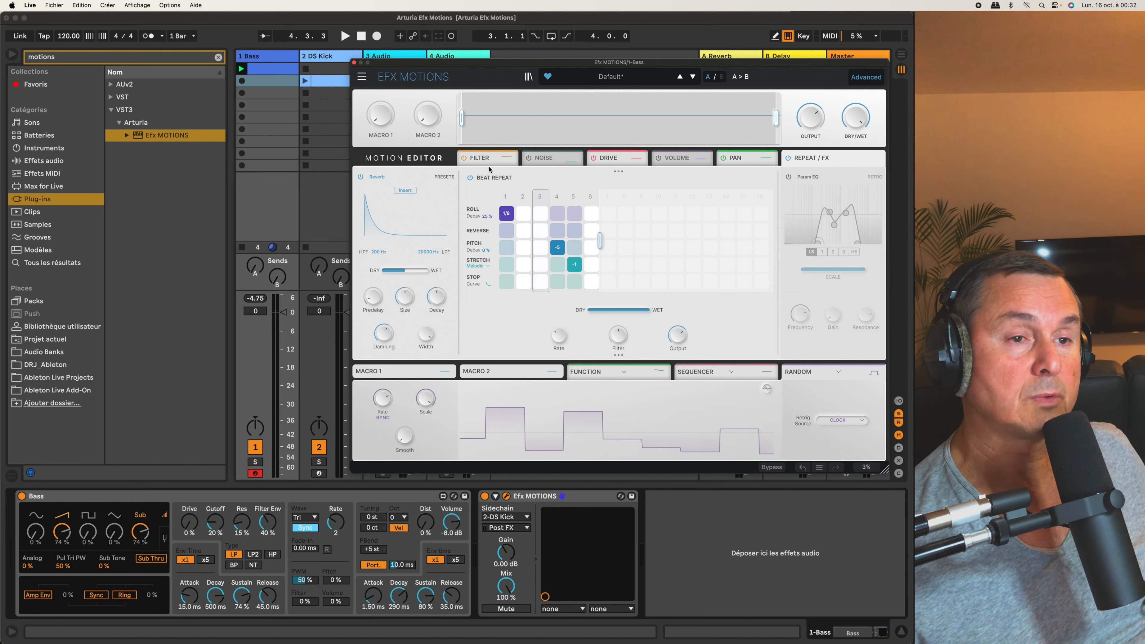
Assign Macro 1 to Beat Repeat's Dry/Wet and adjust its modulation amount.
{"action": "left_click", "coordinate": [484, 157]}
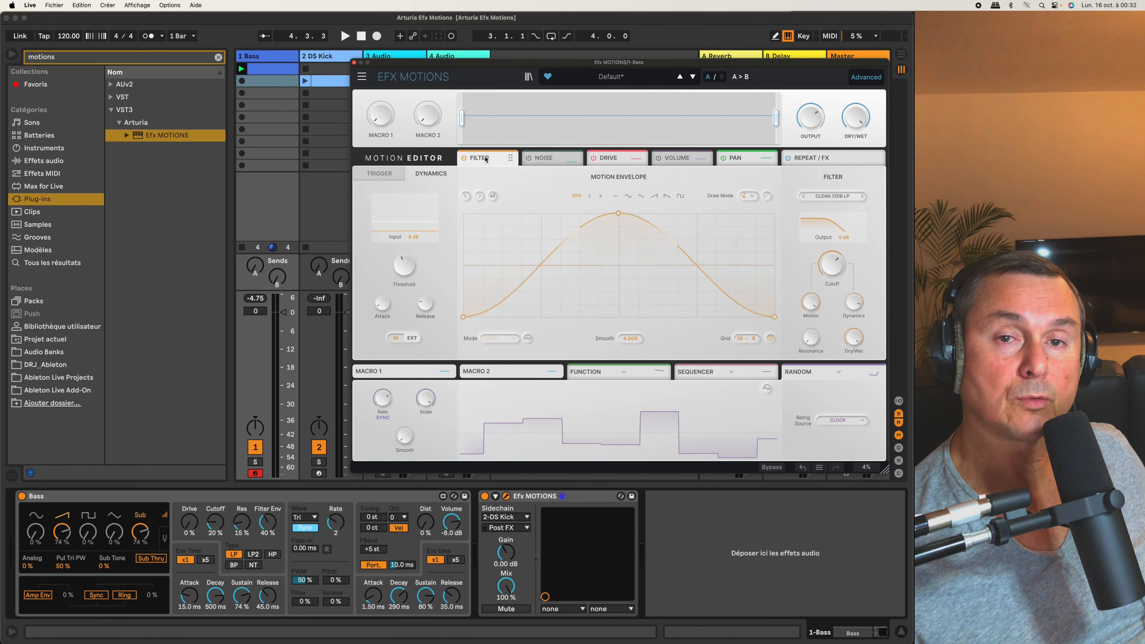
{"action": "left_click", "coordinate": [823, 159]}
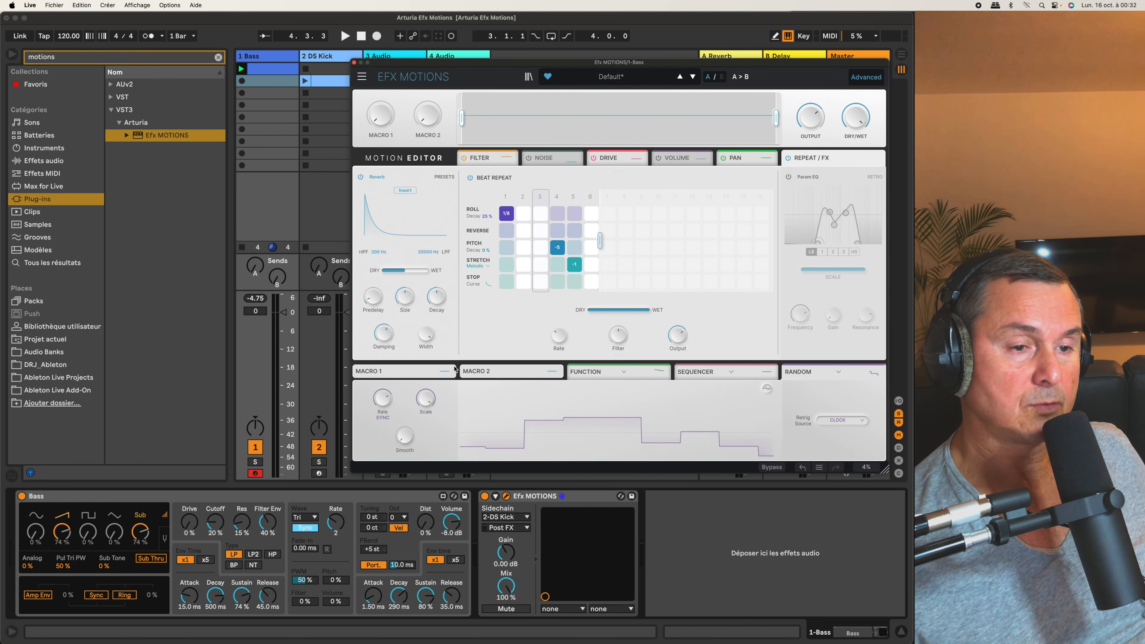
{"action": "left_click_drag", "start_coordinate": [444, 372], "coordinate": [626, 311]}
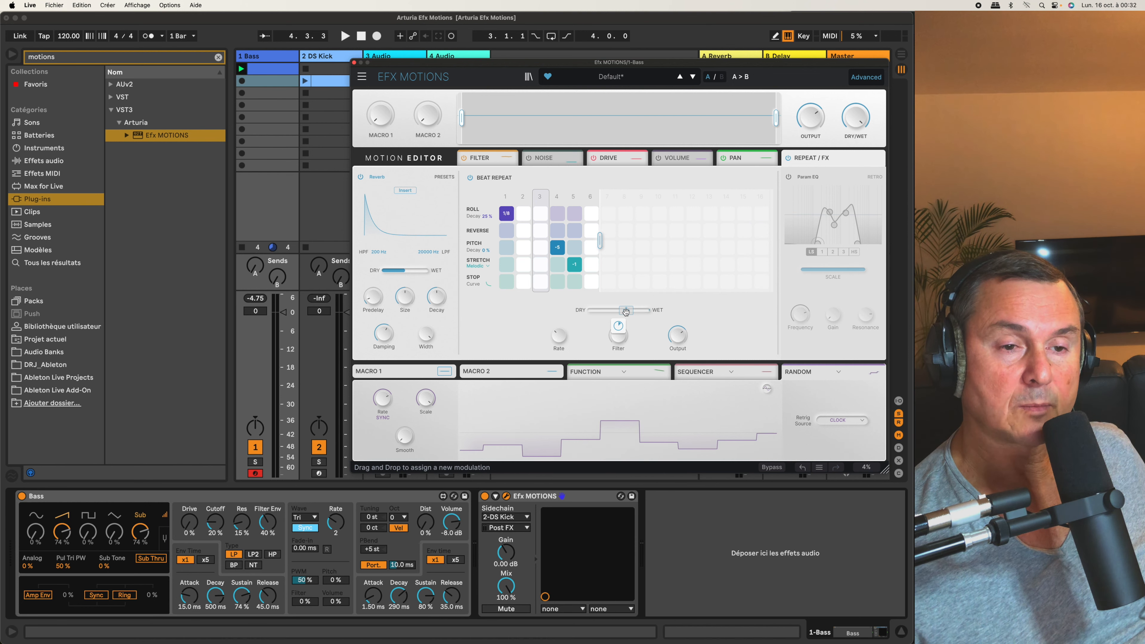
{"action": "left_click_drag", "start_coordinate": [625, 311], "coordinate": [625, 312]}
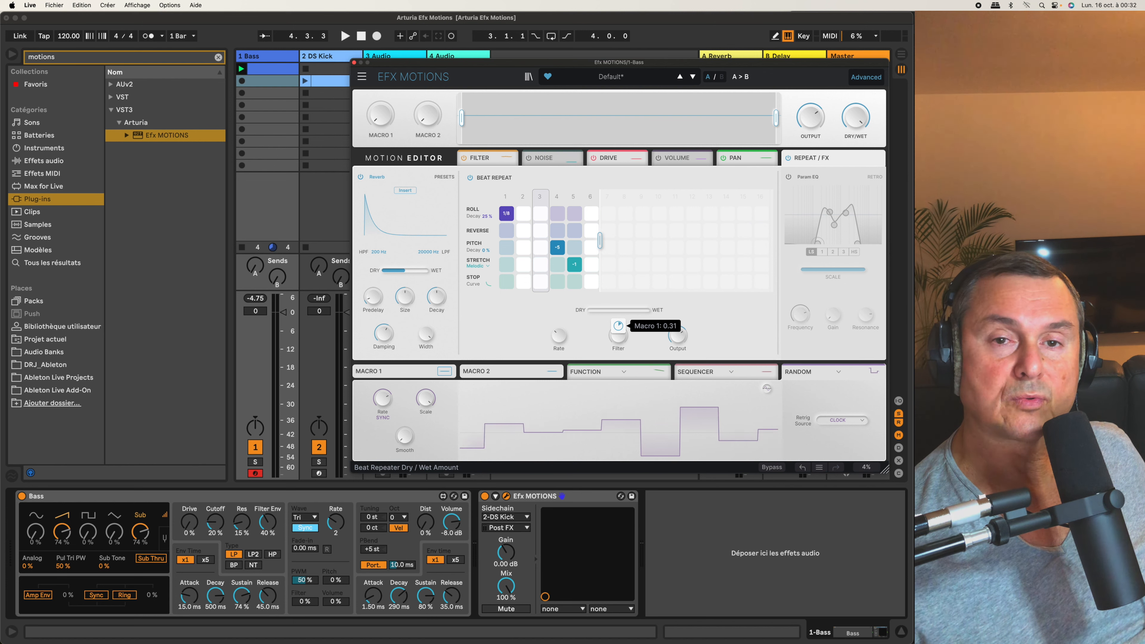
{"action": "mouse_move", "coordinate": [618, 326]}
{"action": "left_mouse_down"}
{"action": "mouse_move", "coordinate": [618, 404]}
{"action": "mouse_move", "coordinate": [618, 318]}
{"action": "mouse_move", "coordinate": [619, 329]}
{"action": "left_mouse_up"}
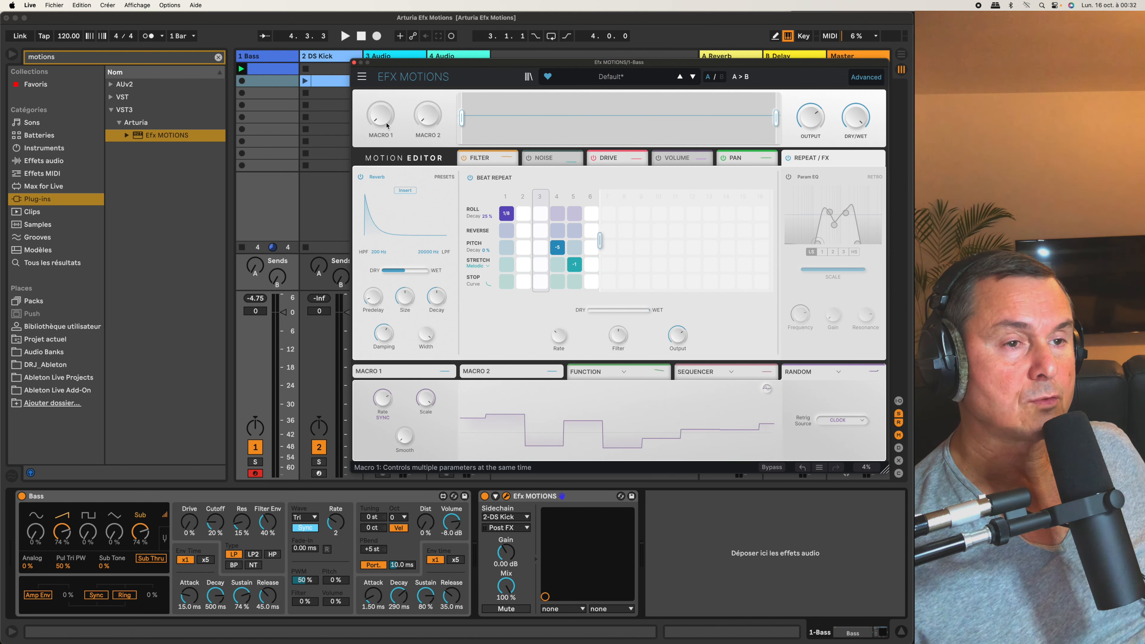
{"action": "mouse_move", "coordinate": [383, 123]}
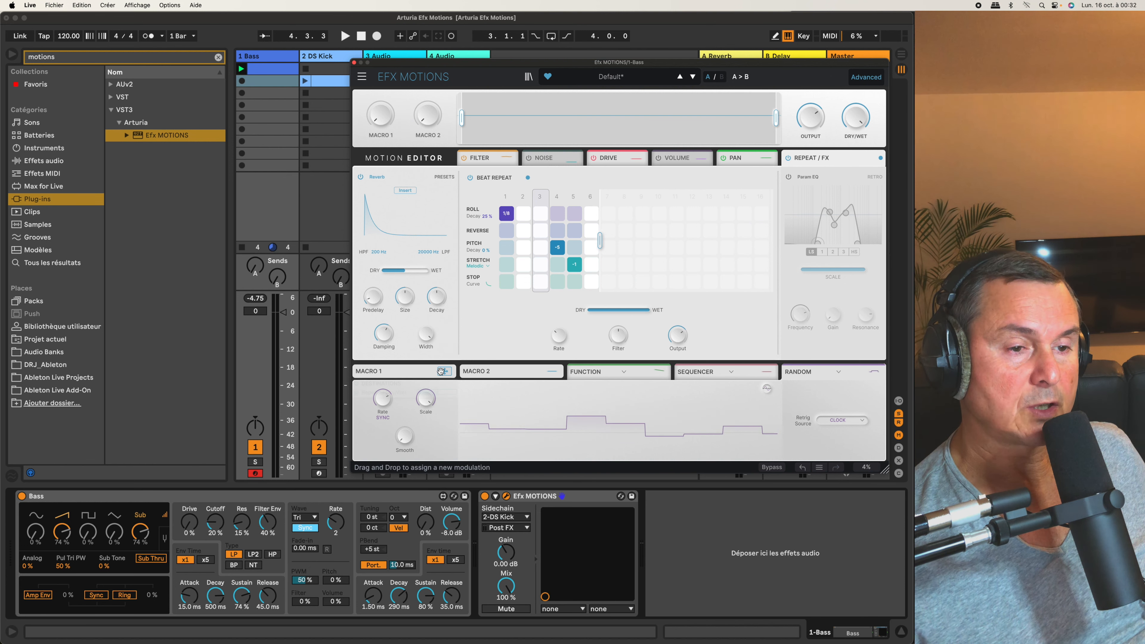
Readjust the Repeater Dry/Wet modulation amount among Macro 1's destinations and on the Dry/Wet control itself.
{"action": "mouse_move", "coordinate": [443, 370]}
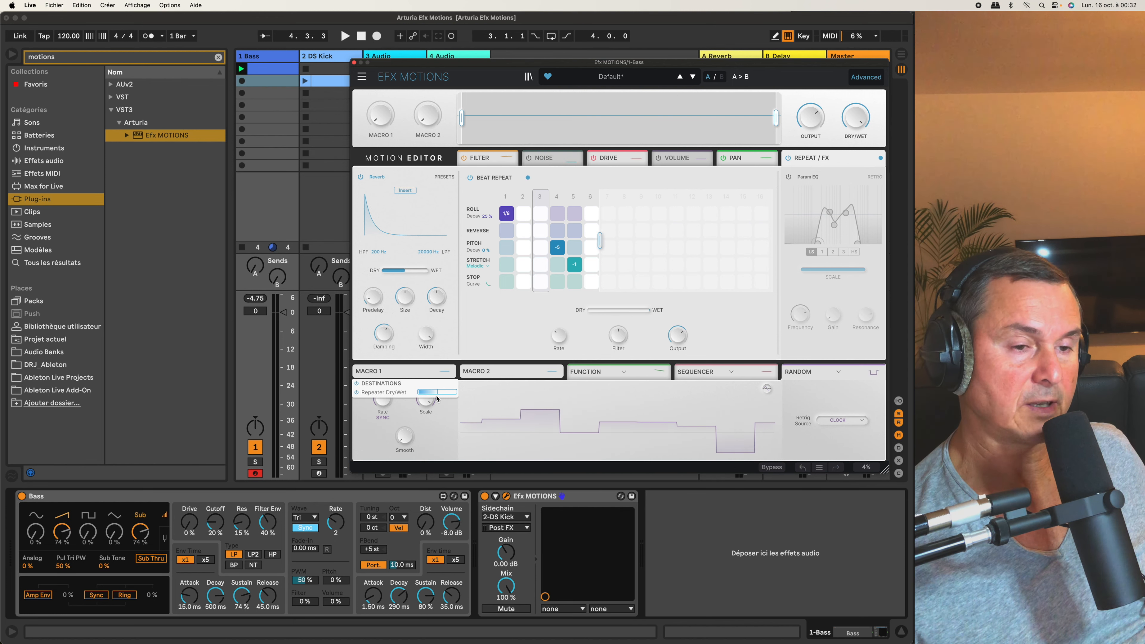
{"action": "mouse_move", "coordinate": [436, 394]}
{"action": "left_mouse_down"}
{"action": "mouse_move", "coordinate": [419, 392]}
{"action": "mouse_move", "coordinate": [432, 393]}
{"action": "left_mouse_up"}
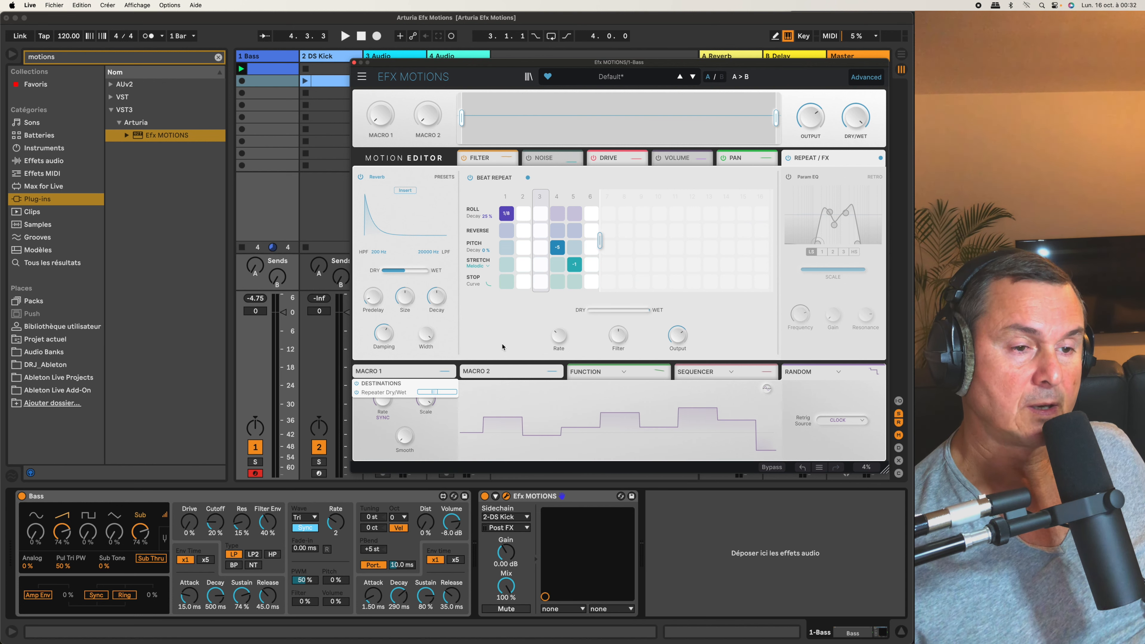
{"action": "mouse_move", "coordinate": [616, 313]}
{"action": "left_click_drag", "start_coordinate": [618, 325], "coordinate": [618, 327]}
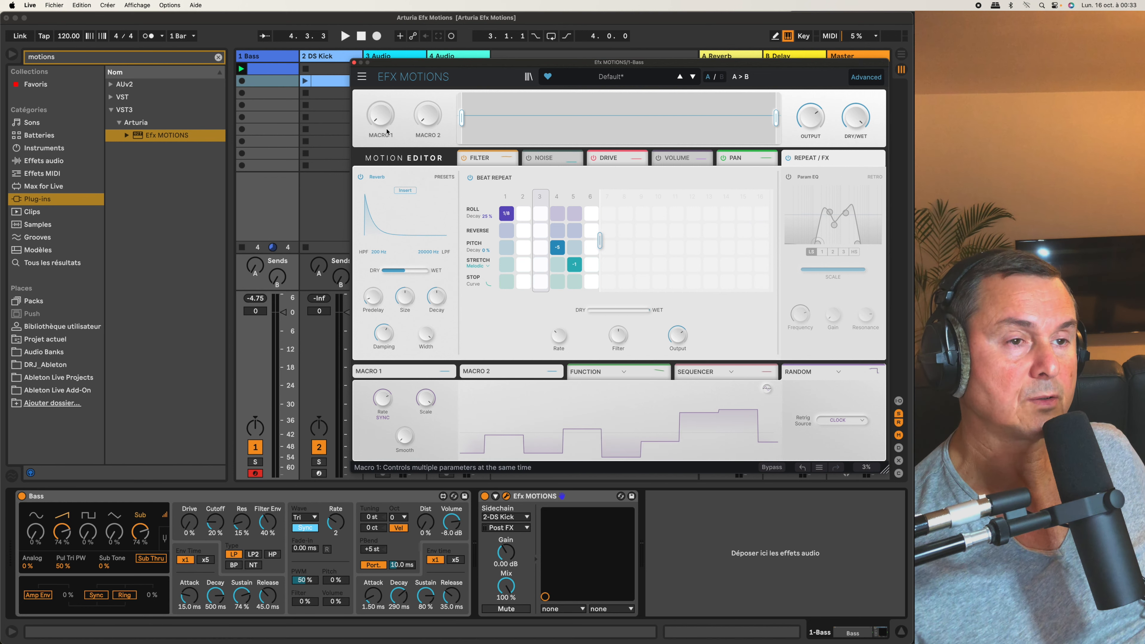
Raise Macro 1 to about 0.816 and bring it back to 0 to audition its effect on Beat Repeat's Dry/Wet.
{"action": "left_click_drag", "start_coordinate": [380, 115], "coordinate": [379, 81]}
{"action": "key", "text": "space"}
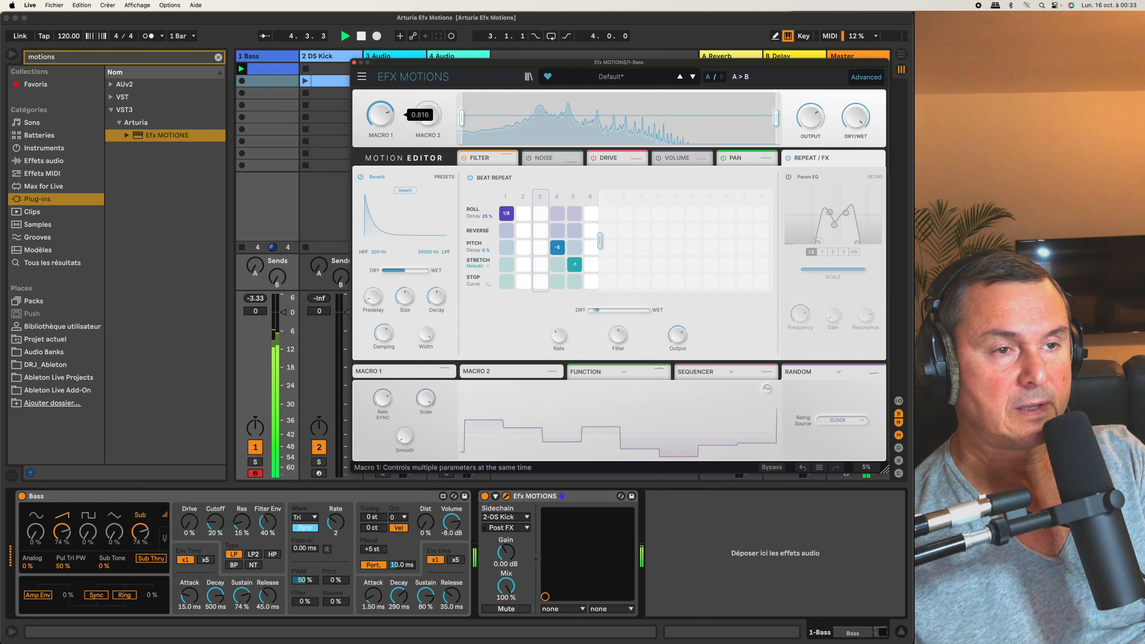
{"action": "left_click_drag", "start_coordinate": [380, 112], "coordinate": [380, 156]}
{"action": "key", "text": "space"}
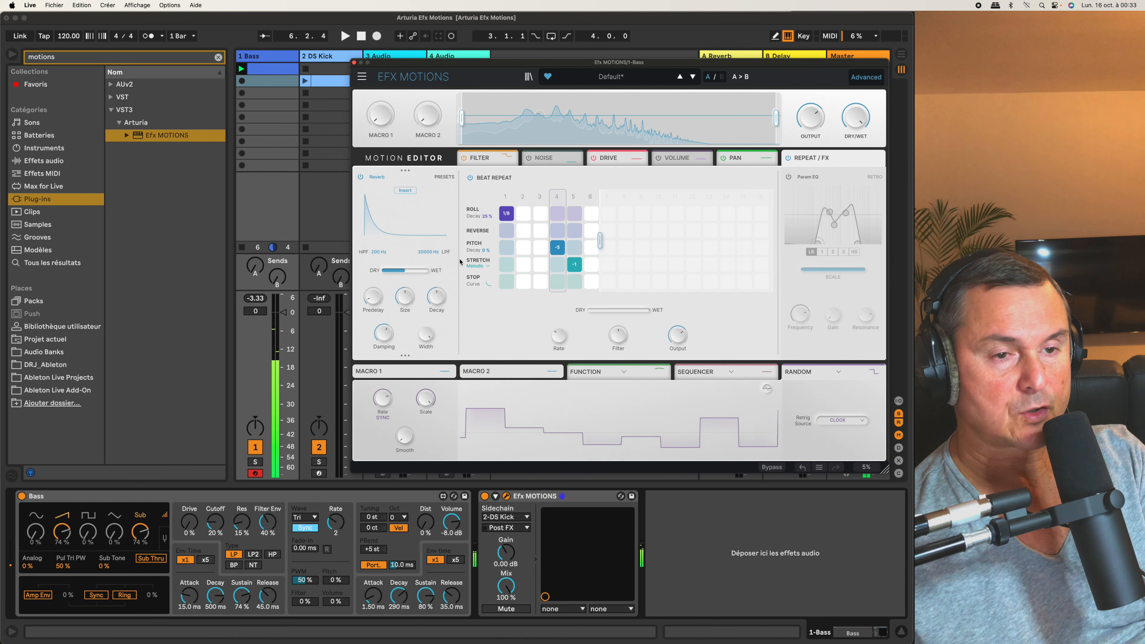
{"action": "mouse_move", "coordinate": [443, 371]}
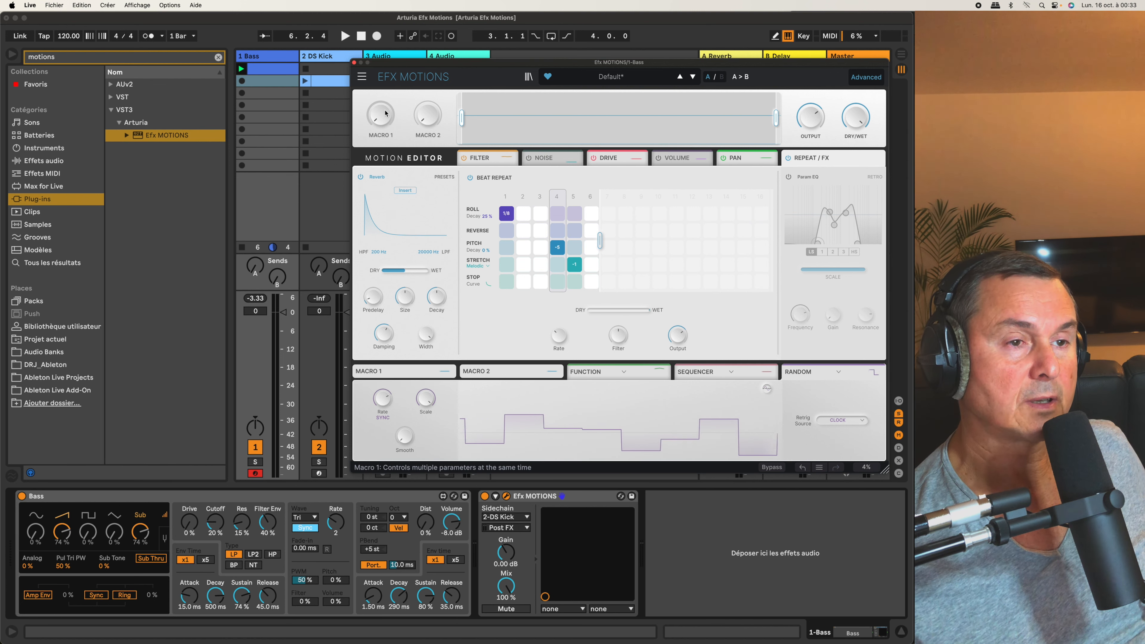
{"action": "mouse_move", "coordinate": [391, 128]}
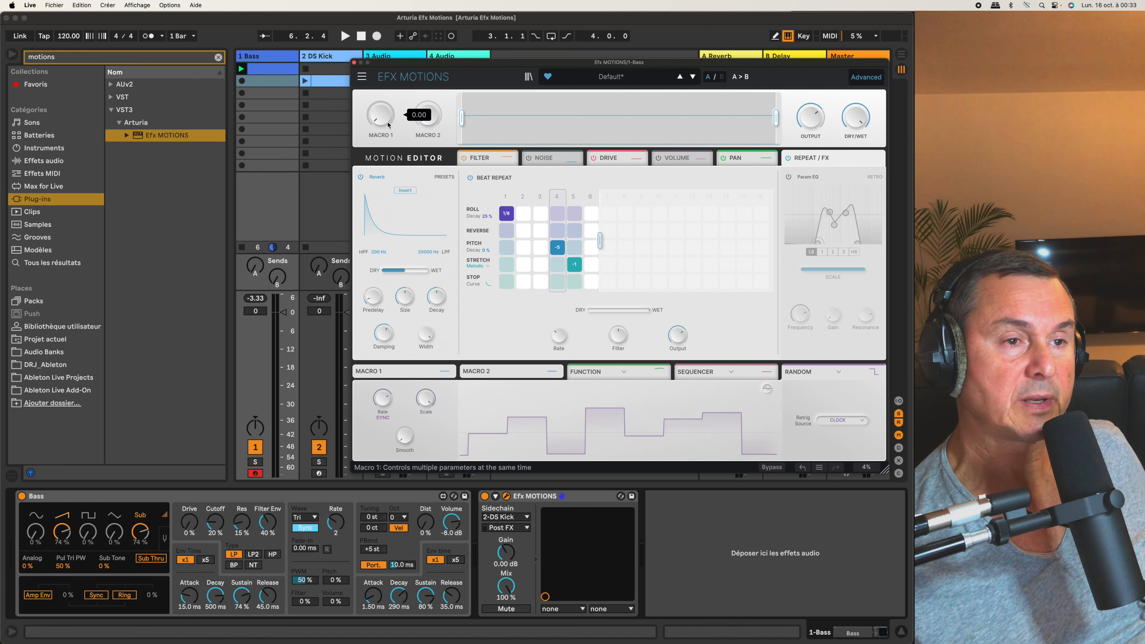
{"action": "left_click_drag", "start_coordinate": [388, 125], "coordinate": [388, 90]}
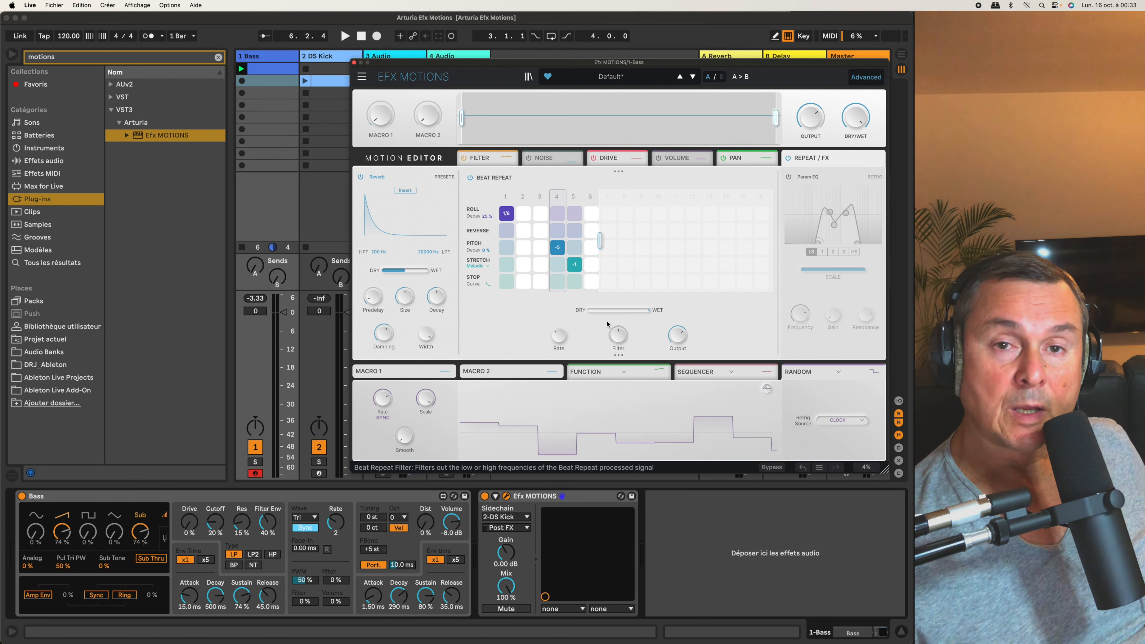
Assign Macro 1 to the Filter Cutoff, turn the macro to check it, and adjust the modulation amount on the Cutoff.
{"action": "mouse_move", "coordinate": [607, 324]}
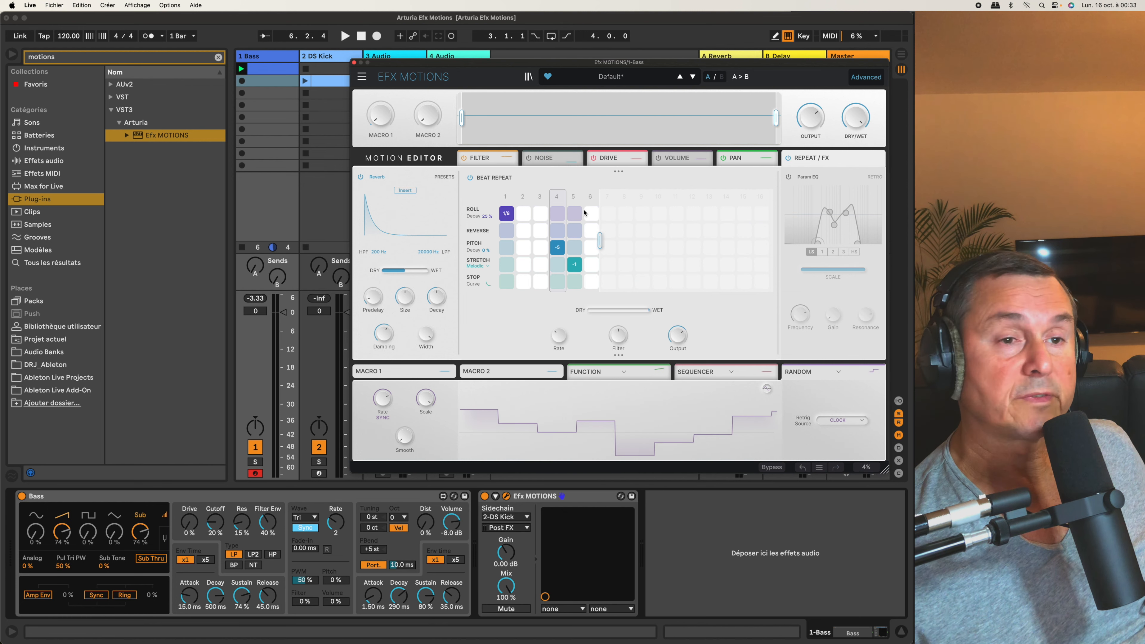
{"action": "left_click", "coordinate": [478, 158]}
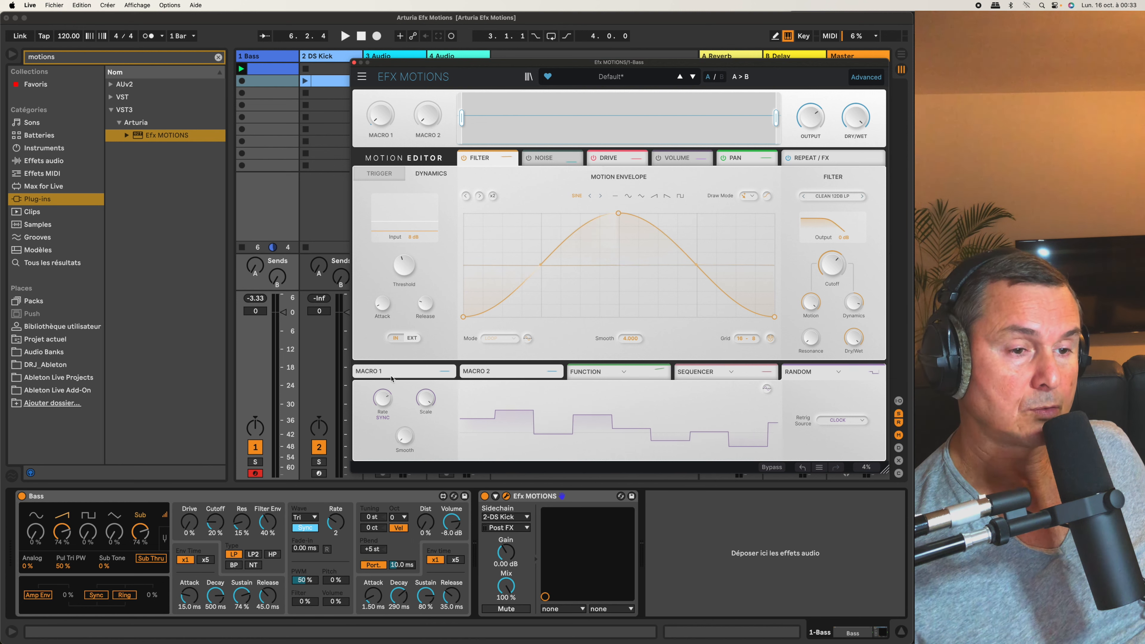
{"action": "left_click_drag", "start_coordinate": [444, 371], "coordinate": [832, 306]}
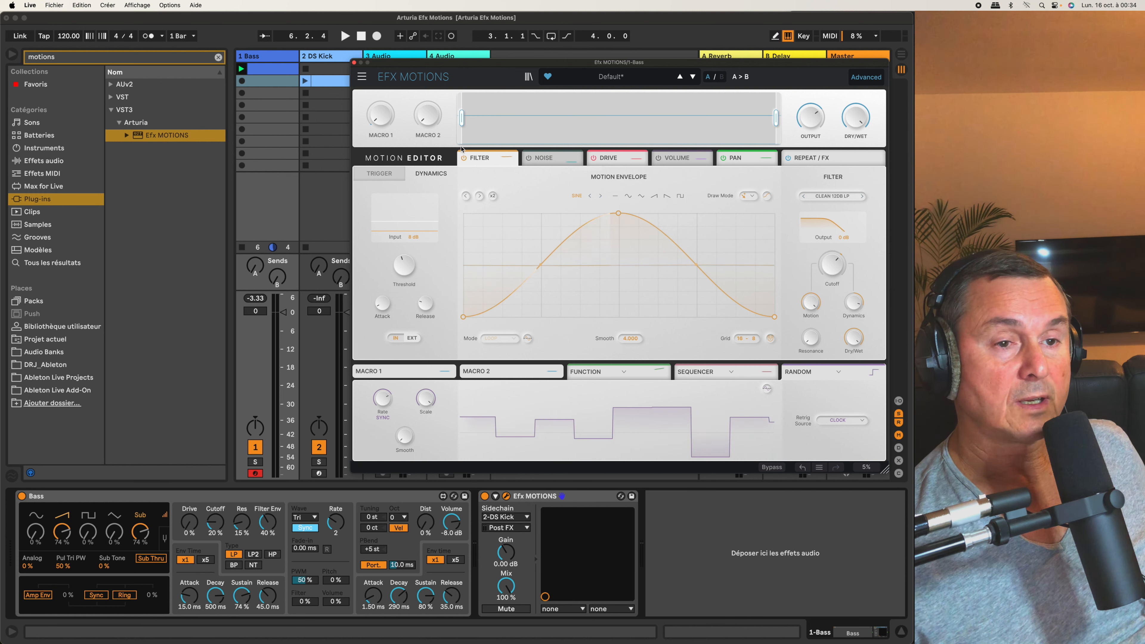
{"action": "mouse_move", "coordinate": [380, 115]}
{"action": "left_mouse_down"}
{"action": "mouse_move", "coordinate": [381, 81]}
{"action": "mouse_move", "coordinate": [380, 134]}
{"action": "left_mouse_up"}
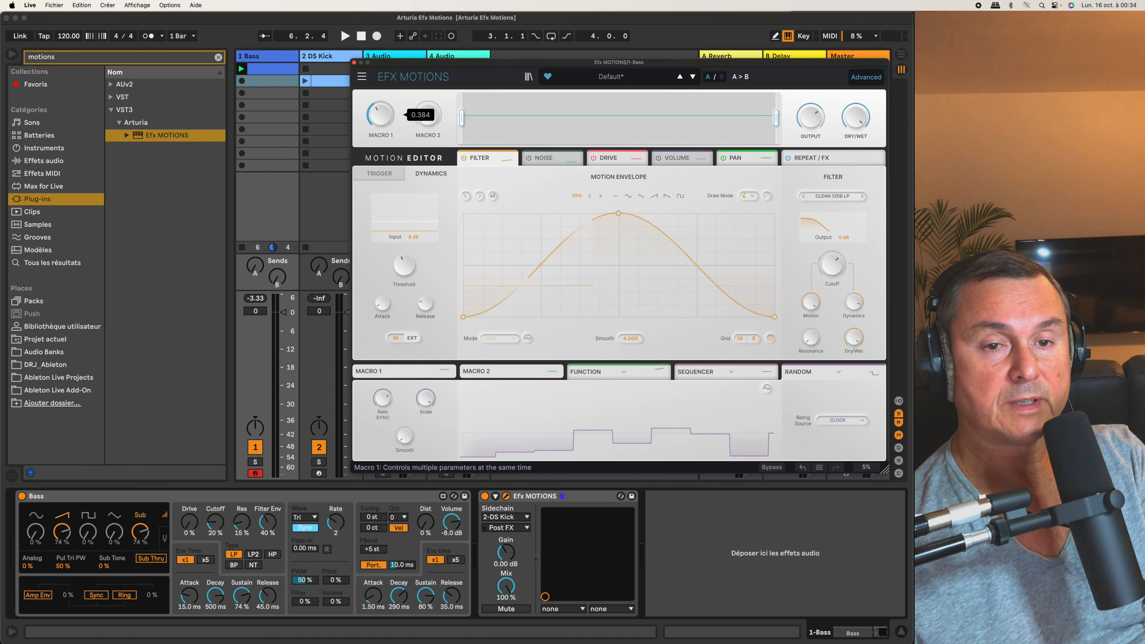
{"action": "mouse_move", "coordinate": [830, 264]}
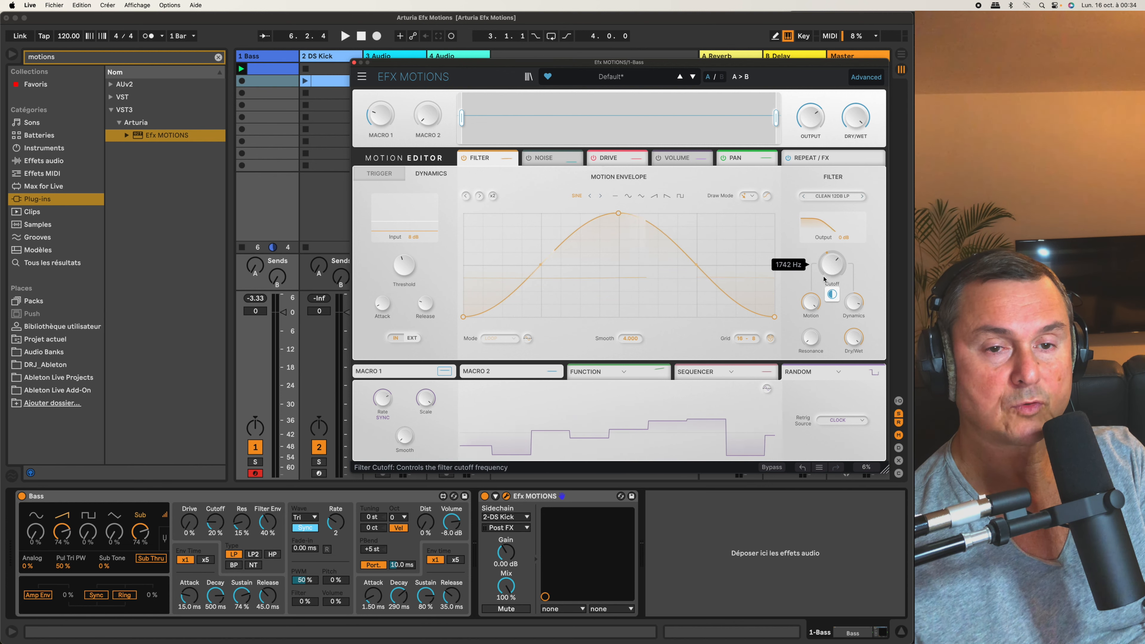
{"action": "left_click_drag", "start_coordinate": [832, 294], "coordinate": [832, 318]}
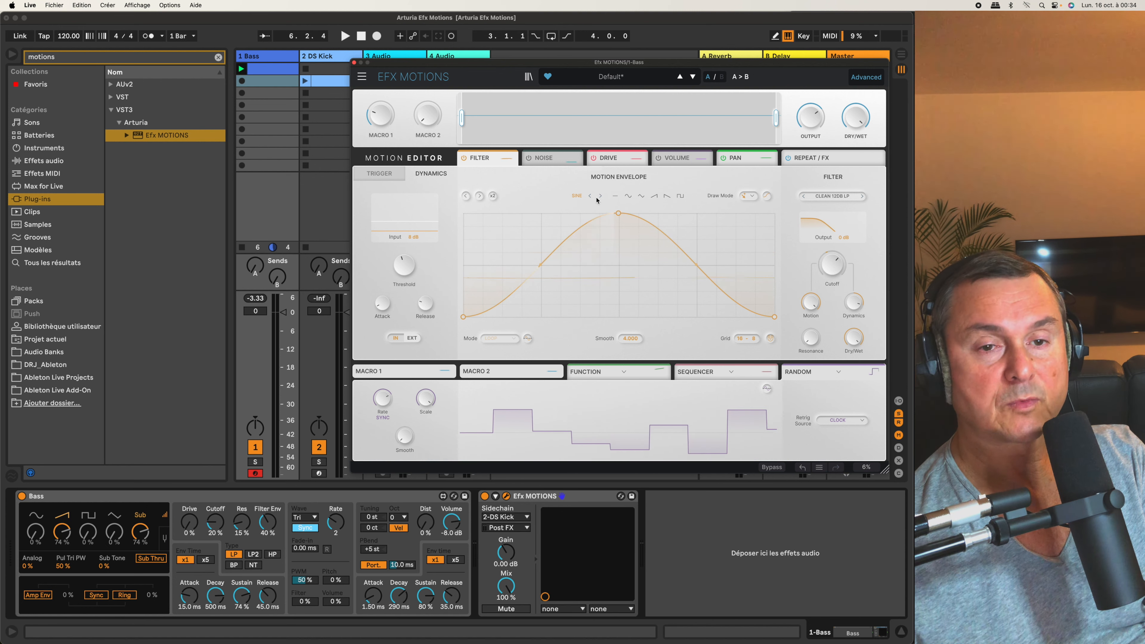
Play the bass loop while raising Macro 1, lower it to 0, and stop playback.
{"action": "left_click_drag", "start_coordinate": [380, 115], "coordinate": [380, 82]}
{"action": "key", "text": "space"}
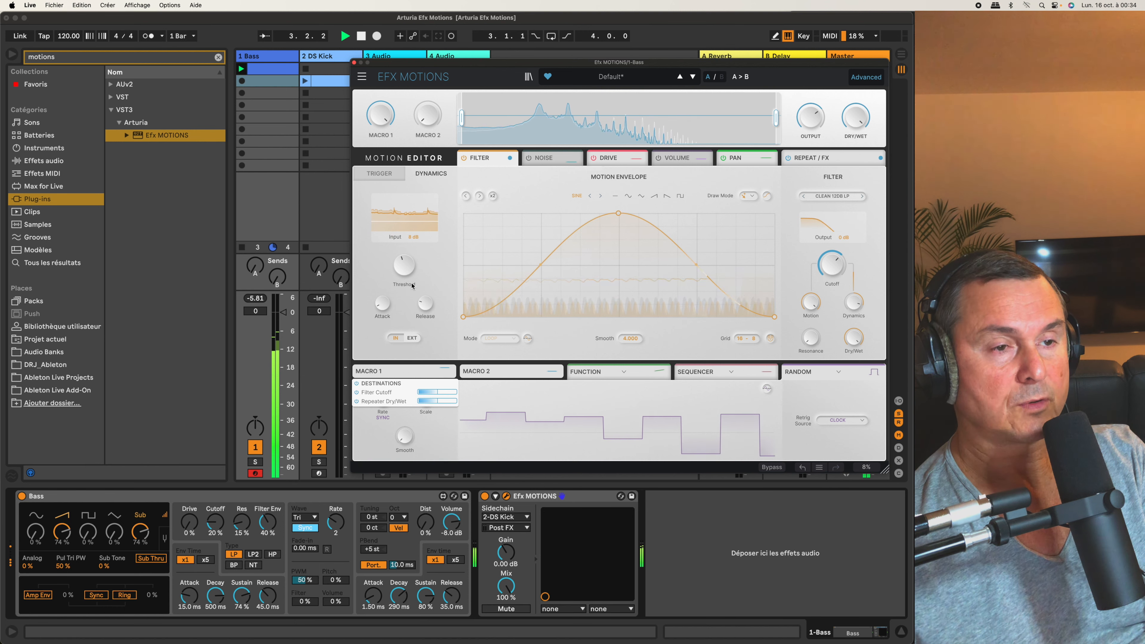
{"action": "left_click_drag", "start_coordinate": [381, 115], "coordinate": [381, 187]}
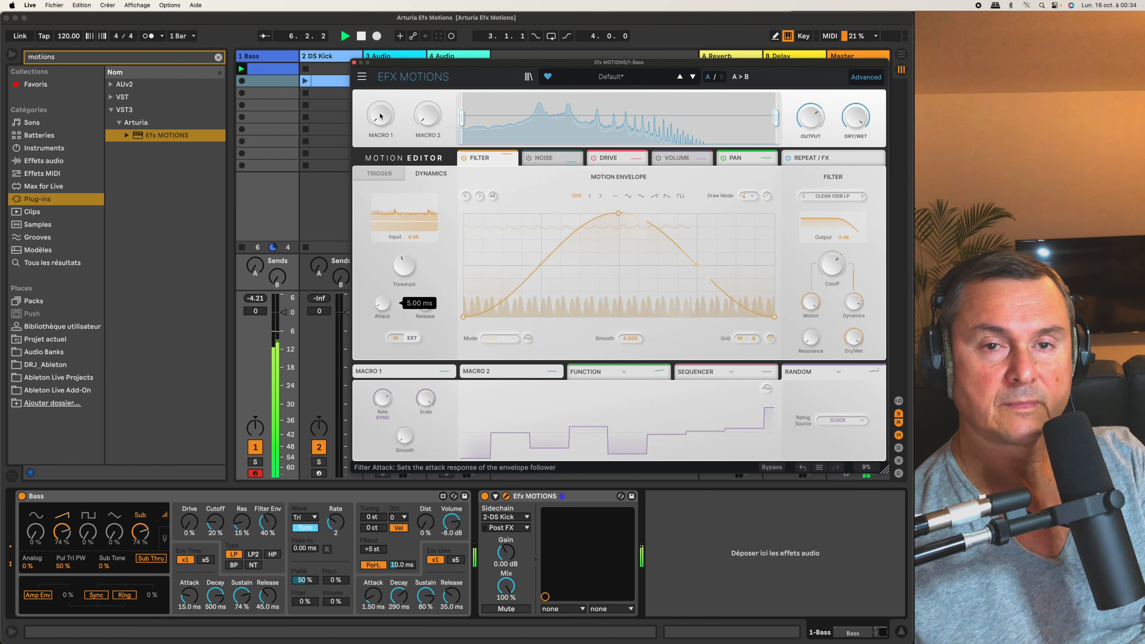
{"action": "key", "text": "space"}
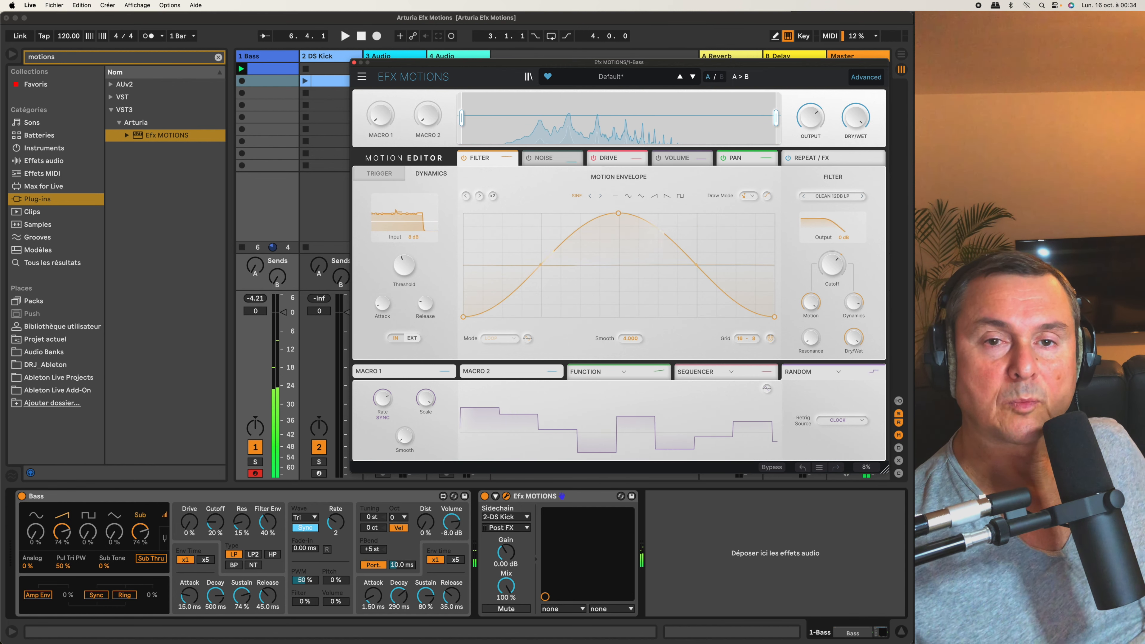
Rename Macro 1 as FX KISS COOL.
{"action": "double_click", "coordinate": [383, 136]}
{"action": "type", "text": "FX KISS COOL"}
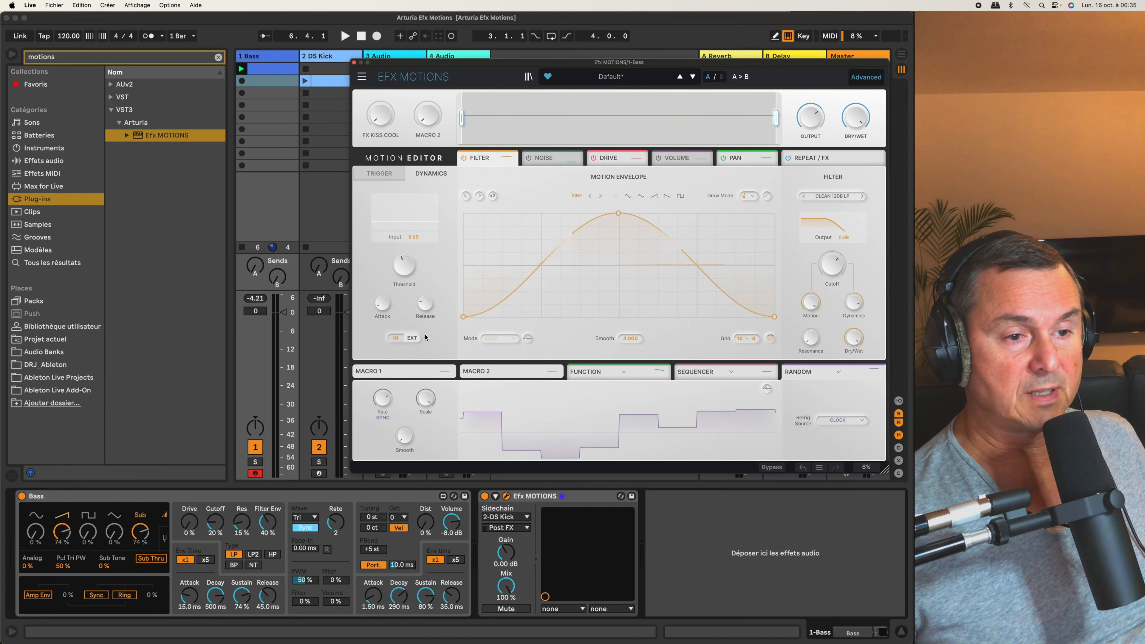
{"action": "mouse_move", "coordinate": [446, 381]}
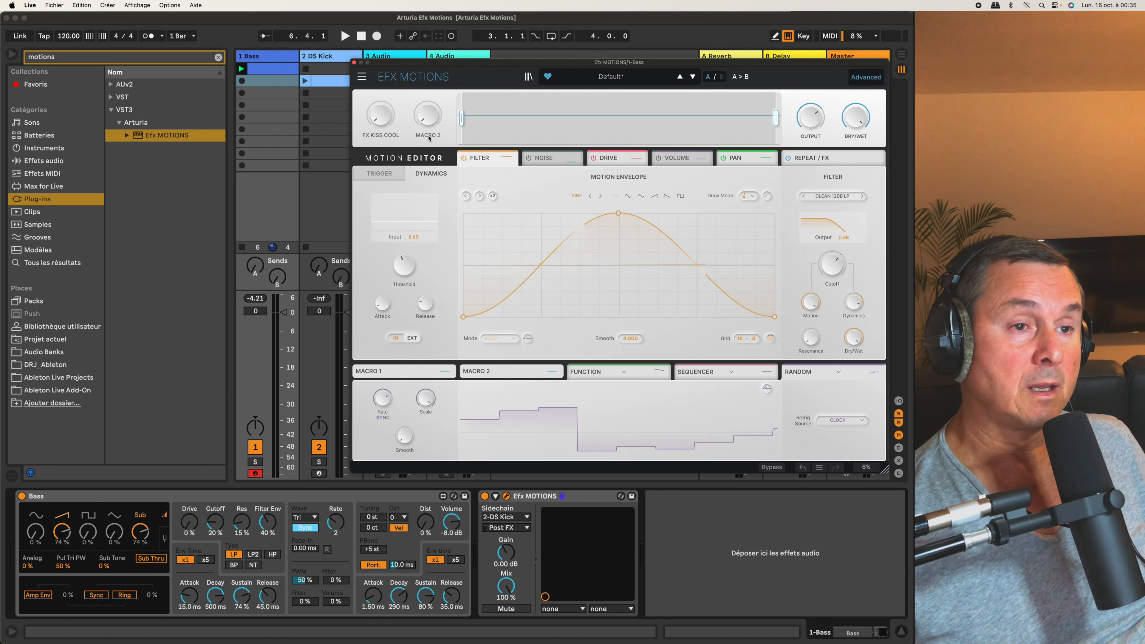
{"action": "mouse_move", "coordinate": [429, 124]}
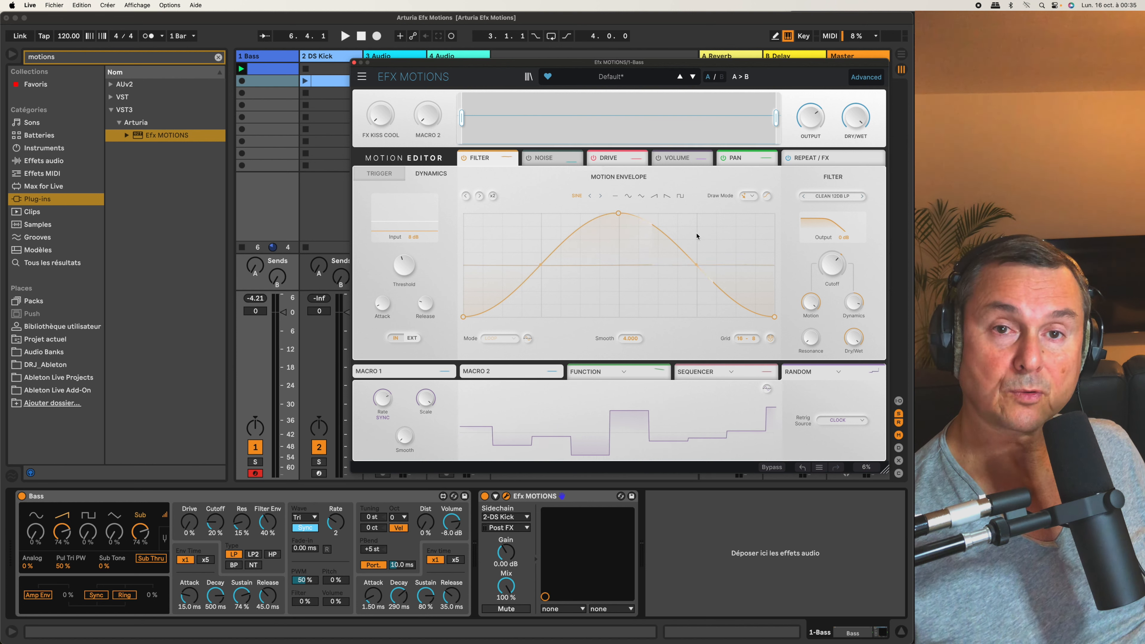
Change the Function modulator to Sequencer and raise steps 3, 5, 7 and 10, with step 3 at about 0.869.
{"action": "left_click", "coordinate": [623, 372]}
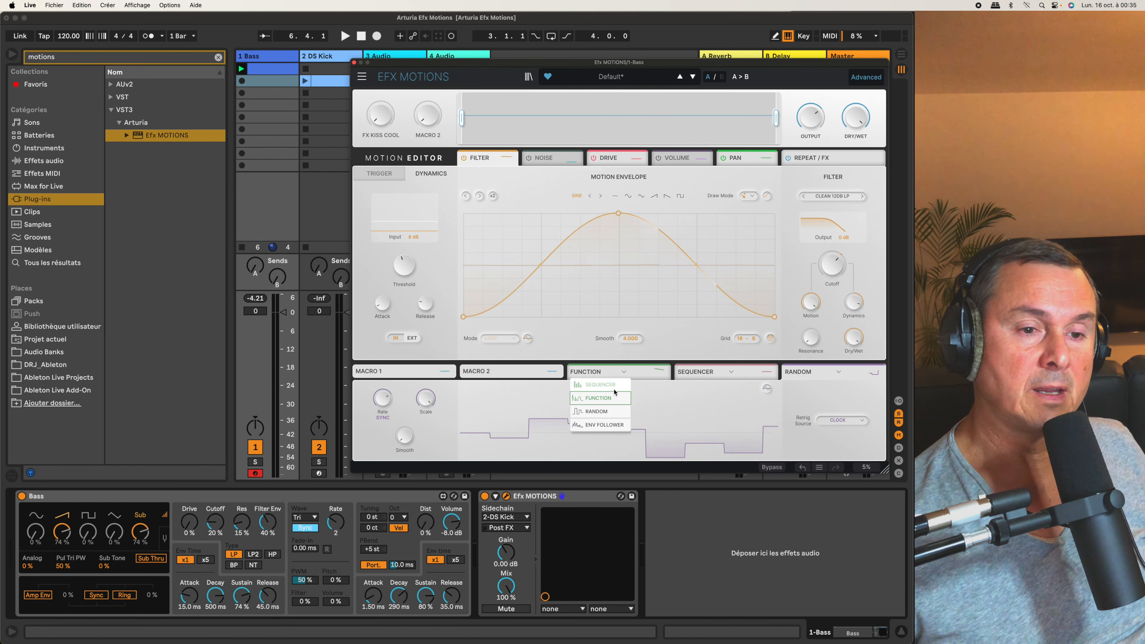
{"action": "left_click", "coordinate": [599, 384]}
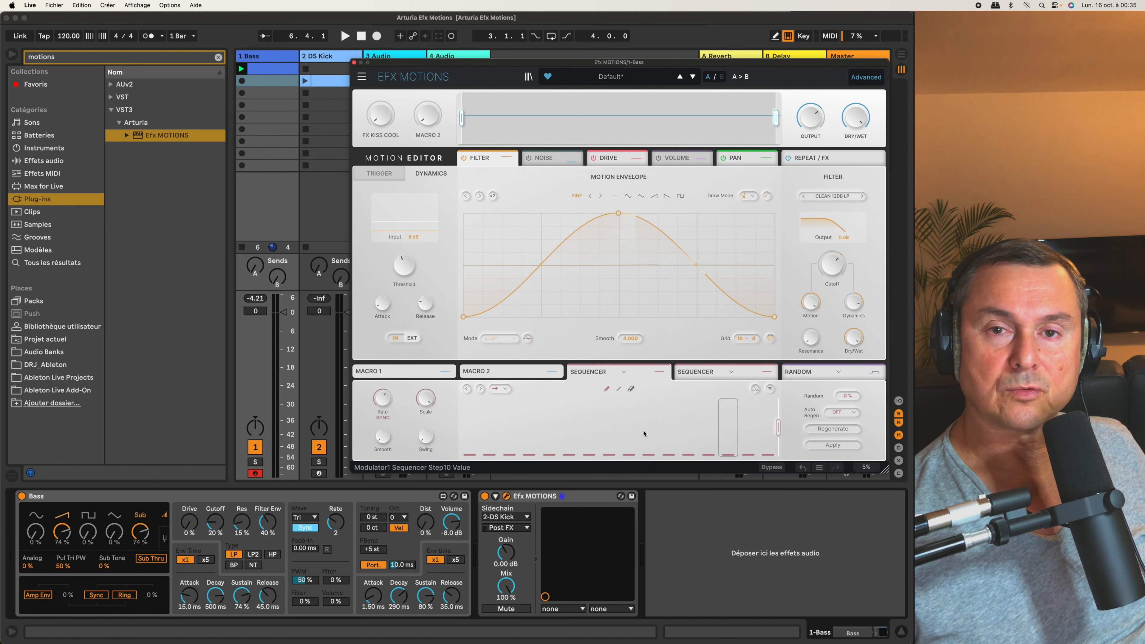
{"action": "mouse_move", "coordinate": [772, 425]}
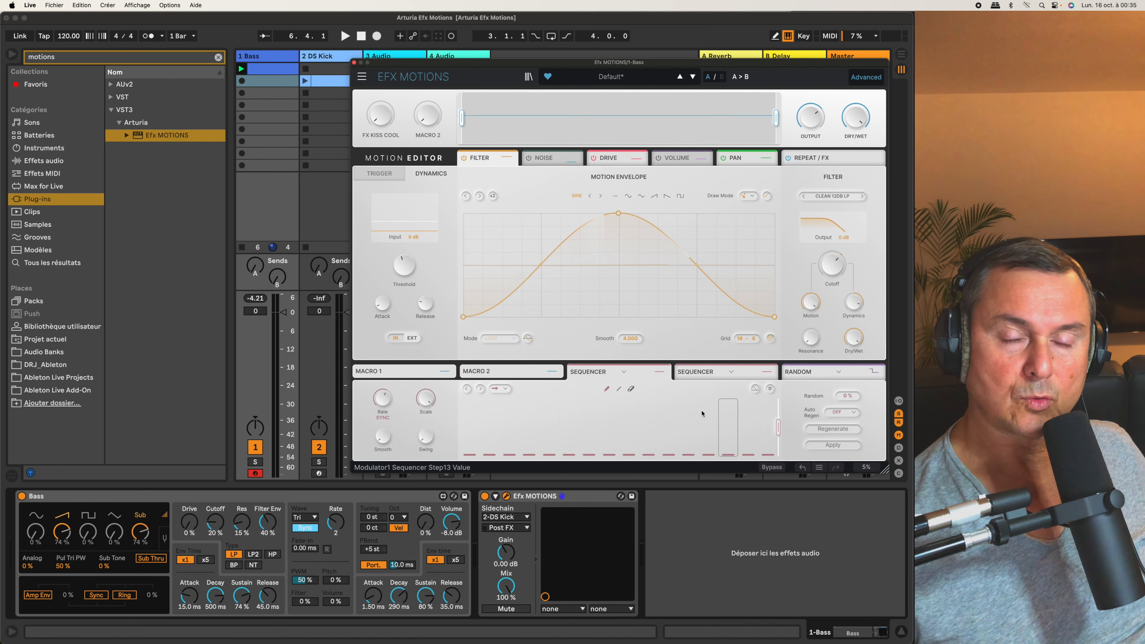
{"action": "left_click", "coordinate": [506, 408]}
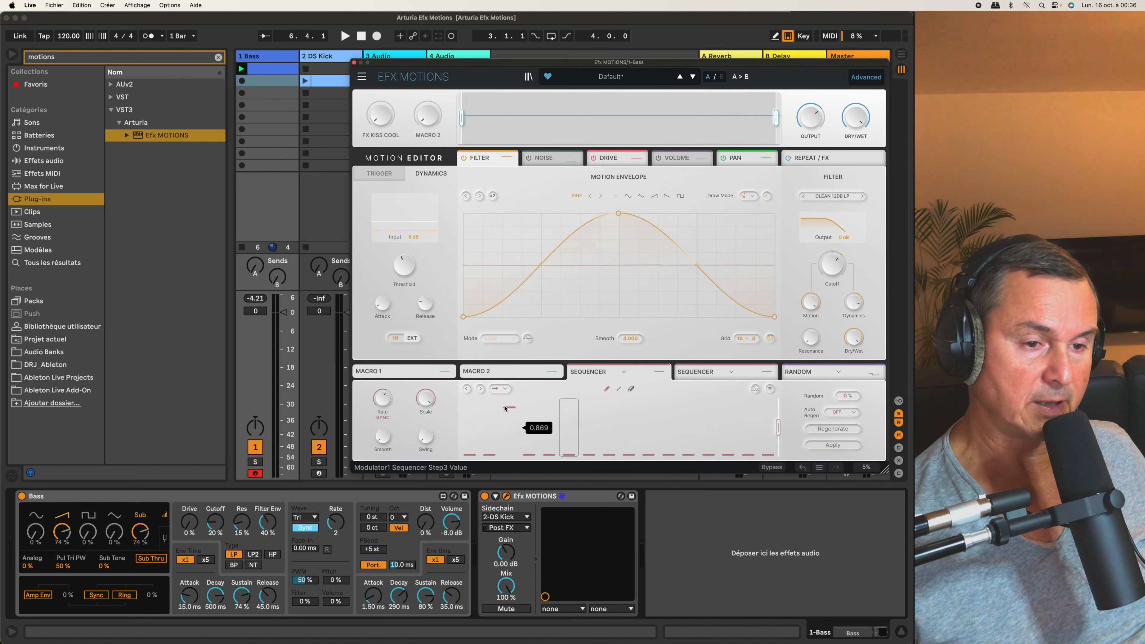
{"action": "left_click", "coordinate": [549, 434]}
{"action": "left_click", "coordinate": [589, 403]}
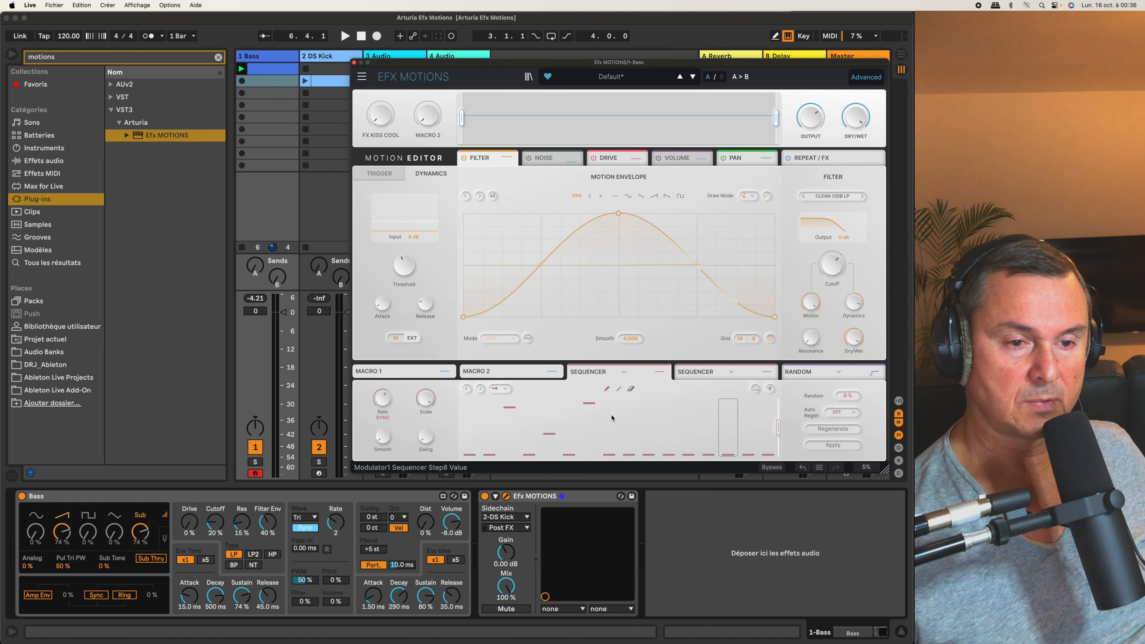
{"action": "left_click", "coordinate": [648, 436]}
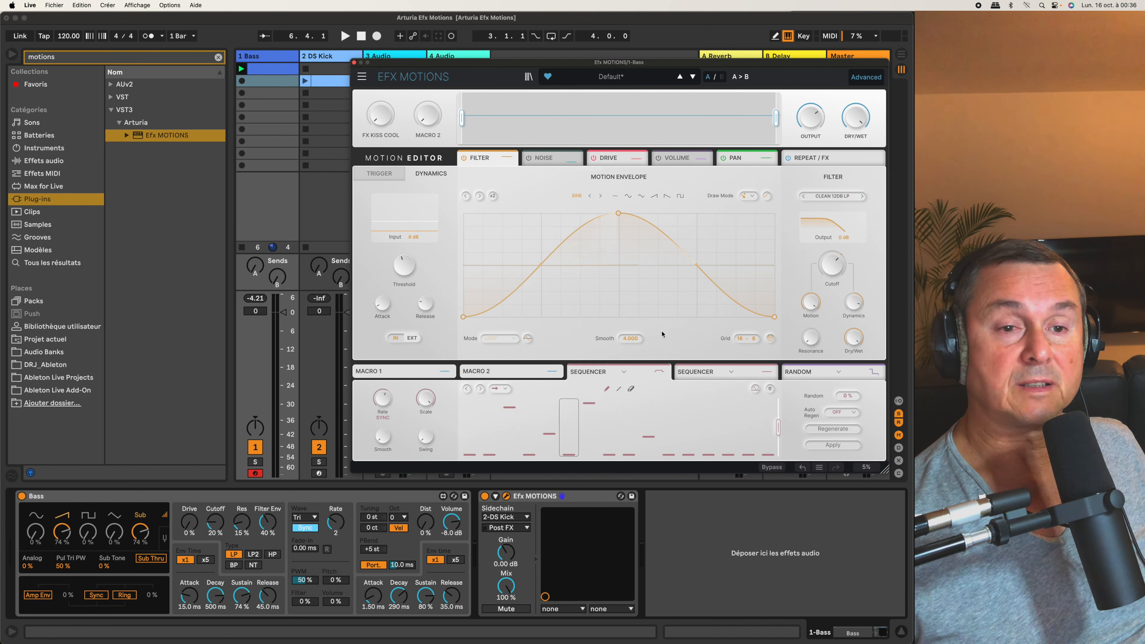
Review Macro 1's assignments on the Filter Cutoff and Beat Repeat's Dry/Wet, and the modulation control on Beat Repeat's Filter.
{"action": "mouse_move", "coordinate": [833, 294]}
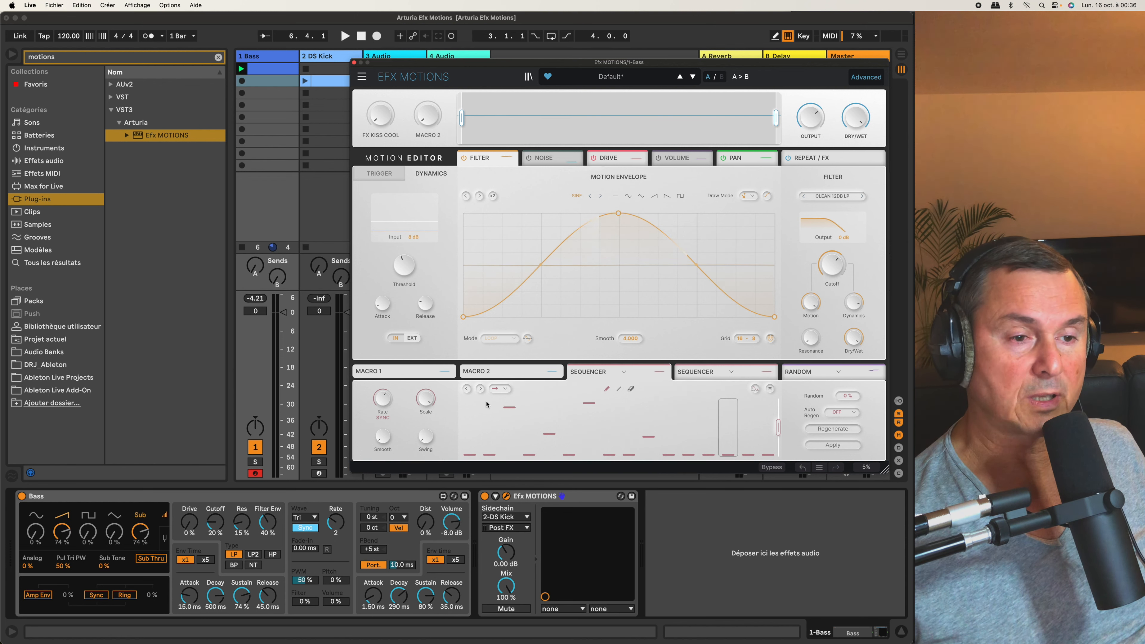
{"action": "mouse_move", "coordinate": [443, 373]}
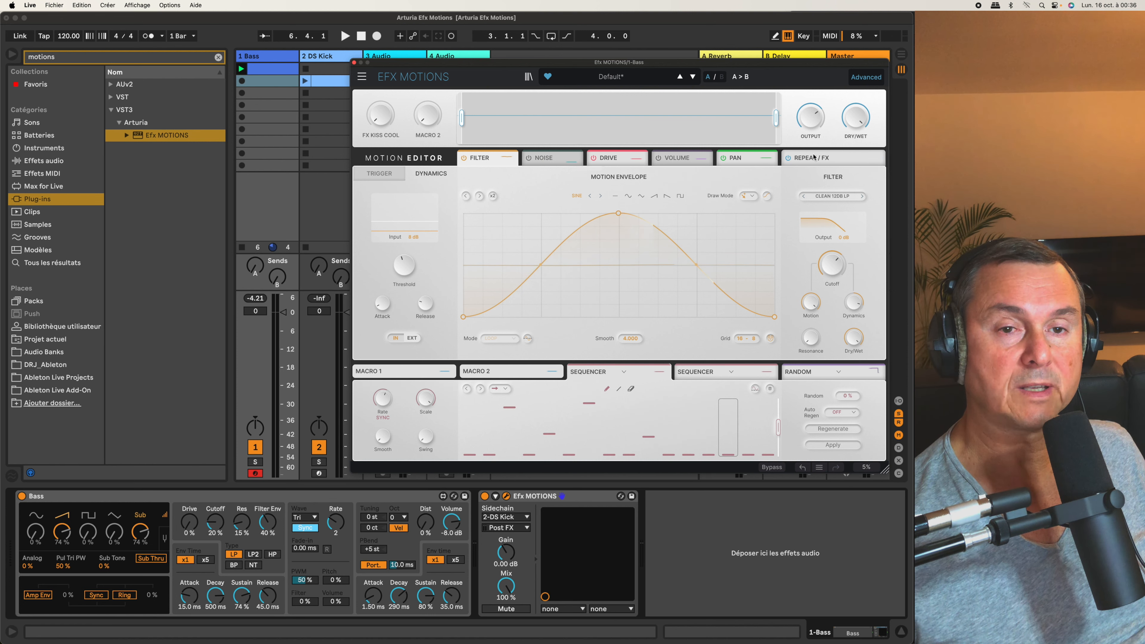
{"action": "left_click", "coordinate": [813, 157]}
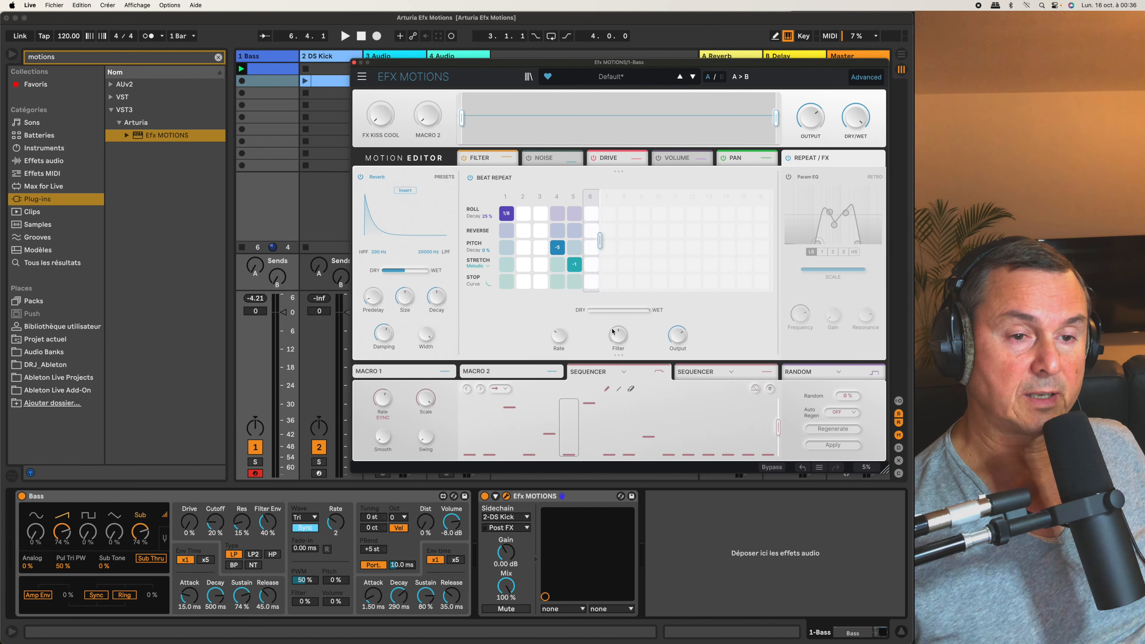
{"action": "mouse_move", "coordinate": [617, 331]}
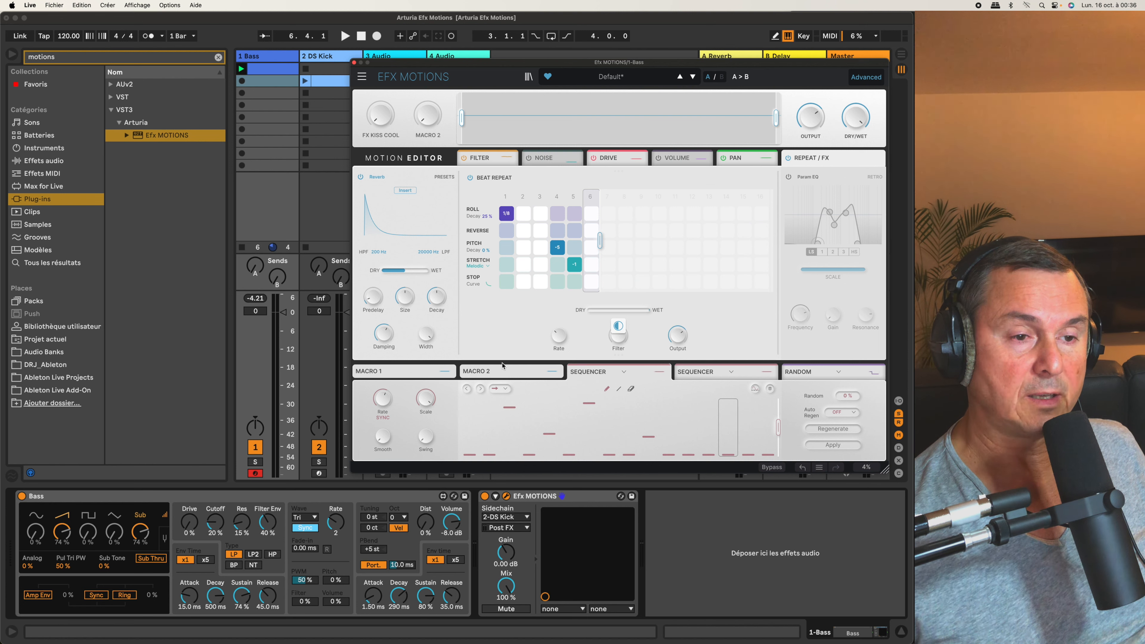
{"action": "mouse_move", "coordinate": [449, 369]}
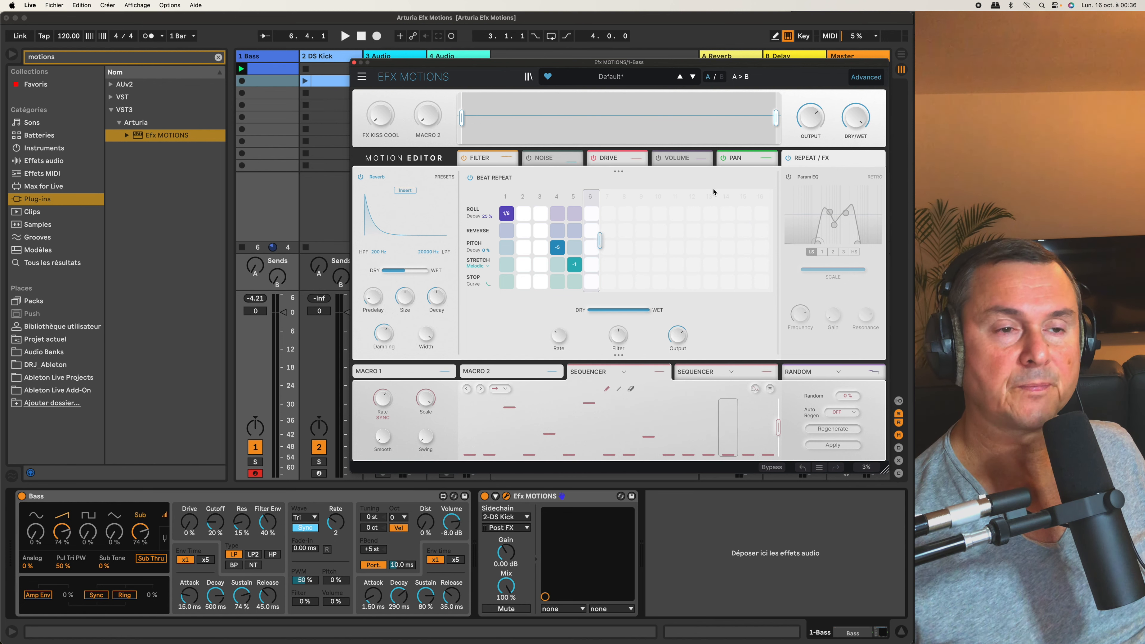
Assign the first Sequencer modulator to the Filter Cutoff and adjust the Cutoff control's modulation.
{"action": "left_click", "coordinate": [479, 159]}
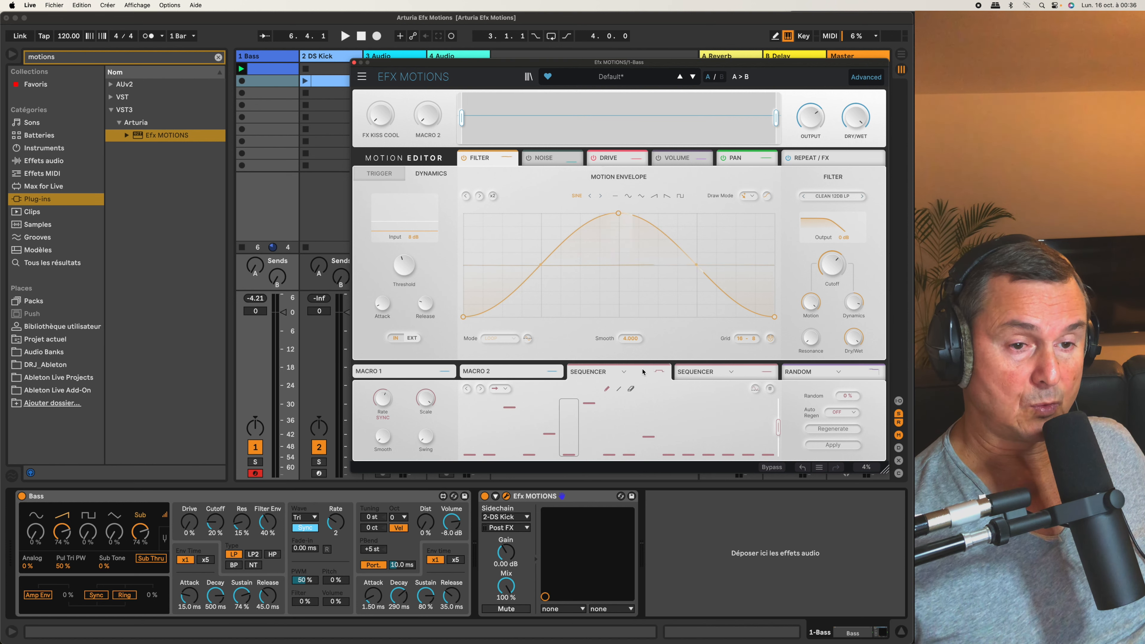
{"action": "left_click_drag", "start_coordinate": [657, 371], "coordinate": [831, 293]}
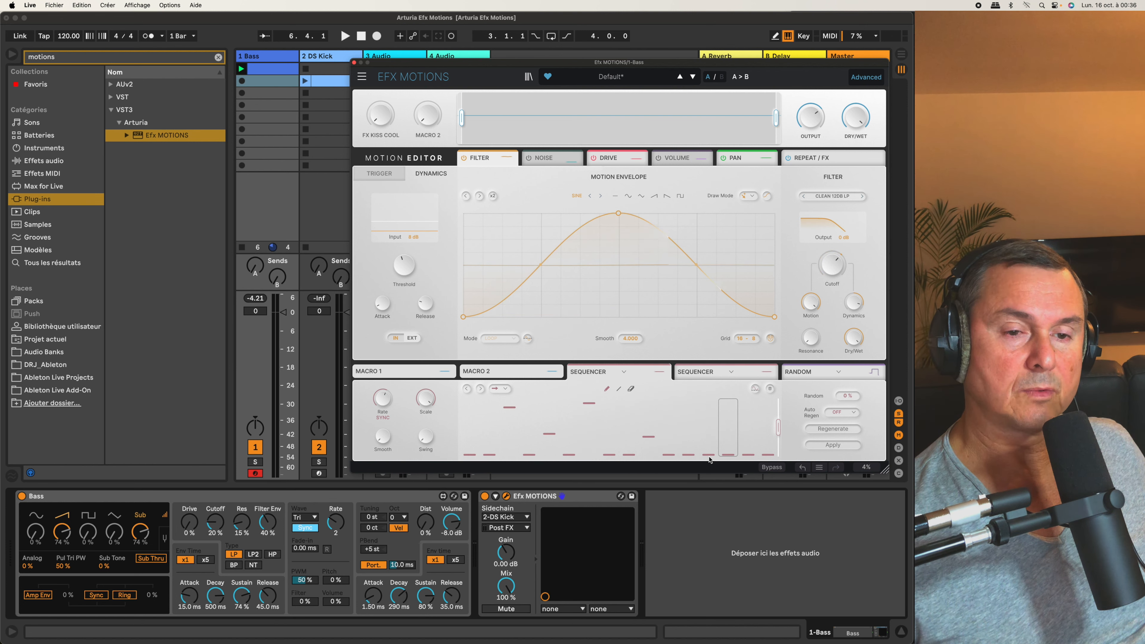
{"action": "mouse_move", "coordinate": [820, 271]}
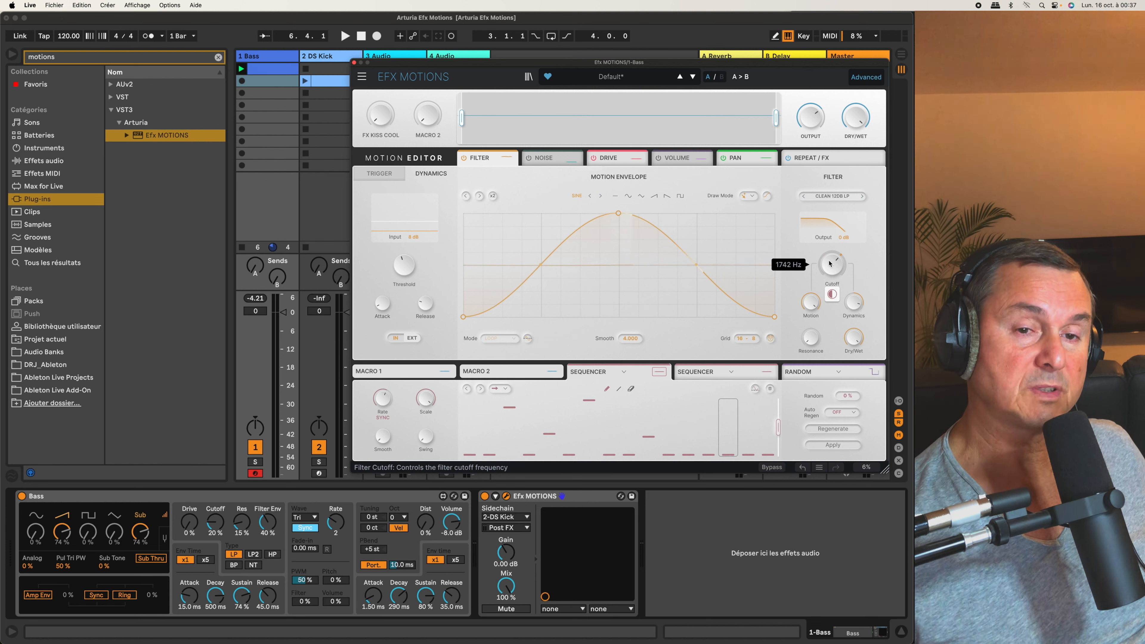
{"action": "left_click_drag", "start_coordinate": [831, 265], "coordinate": [831, 311]}
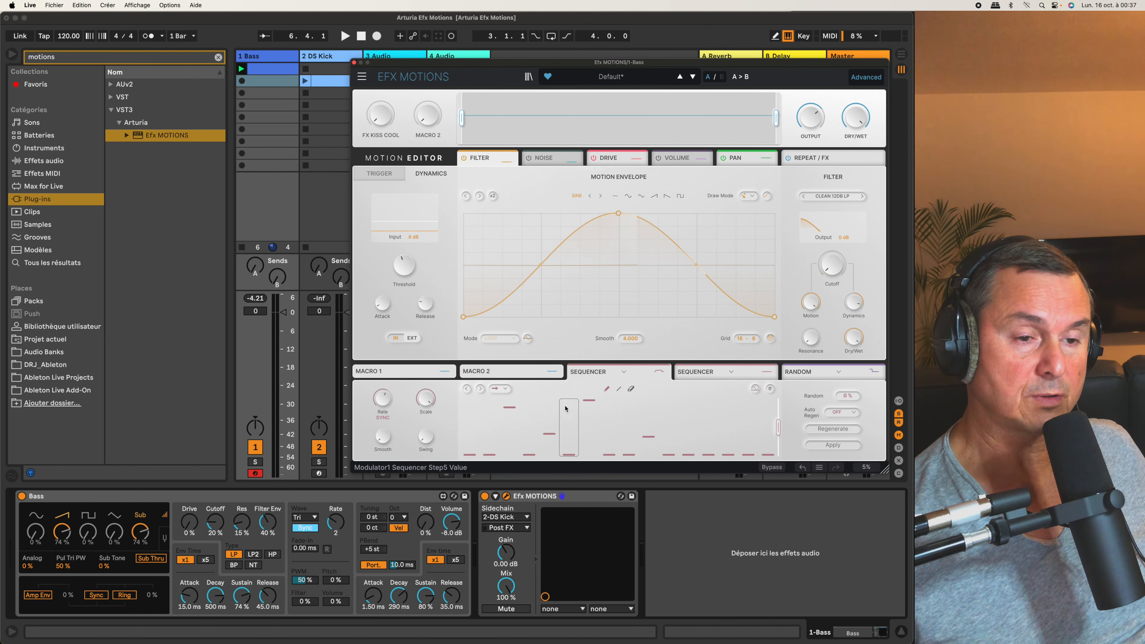
{"action": "left_click_drag", "start_coordinate": [831, 266], "coordinate": [831, 268]}
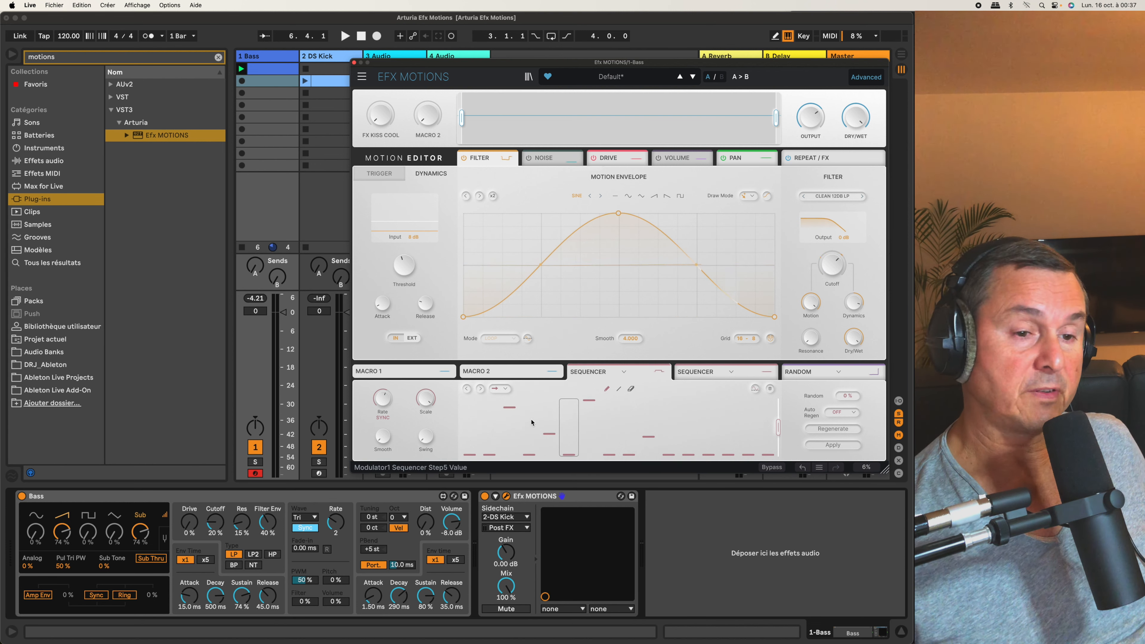
Draw a rising ramp across sequencer steps 3 to 6, then play the bass loop to audition it and stop.
{"action": "mouse_move", "coordinate": [494, 446]}
{"action": "left_mouse_down"}
{"action": "mouse_move", "coordinate": [524, 428]}
{"action": "mouse_move", "coordinate": [570, 431]}
{"action": "mouse_move", "coordinate": [563, 409]}
{"action": "left_mouse_up"}
{"action": "left_click", "coordinate": [565, 405]}
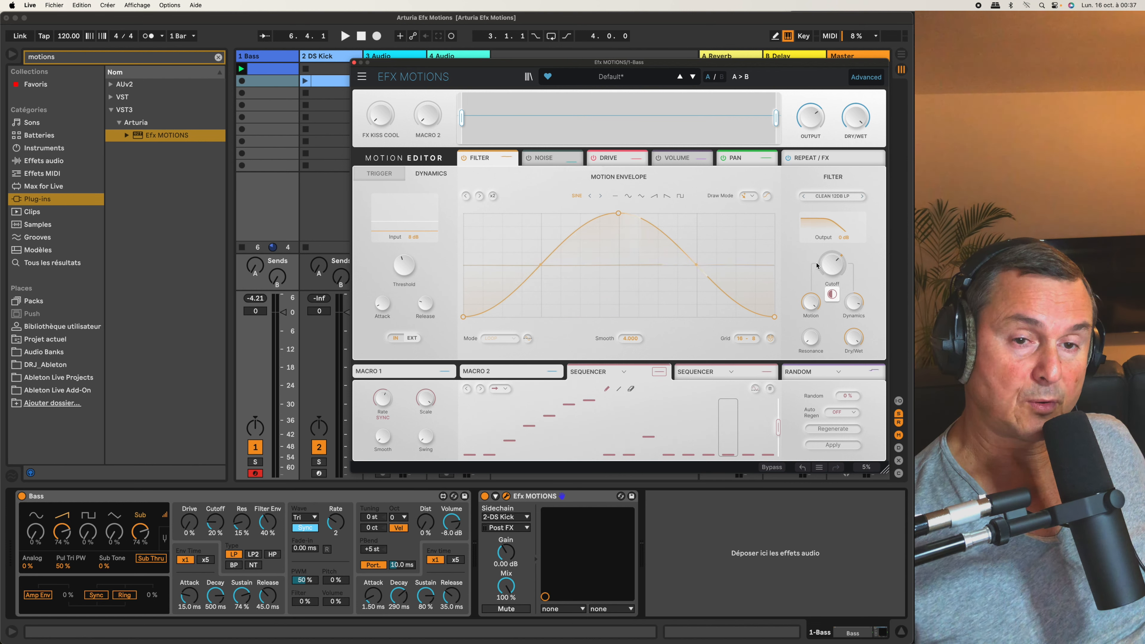
{"action": "key", "text": "space"}
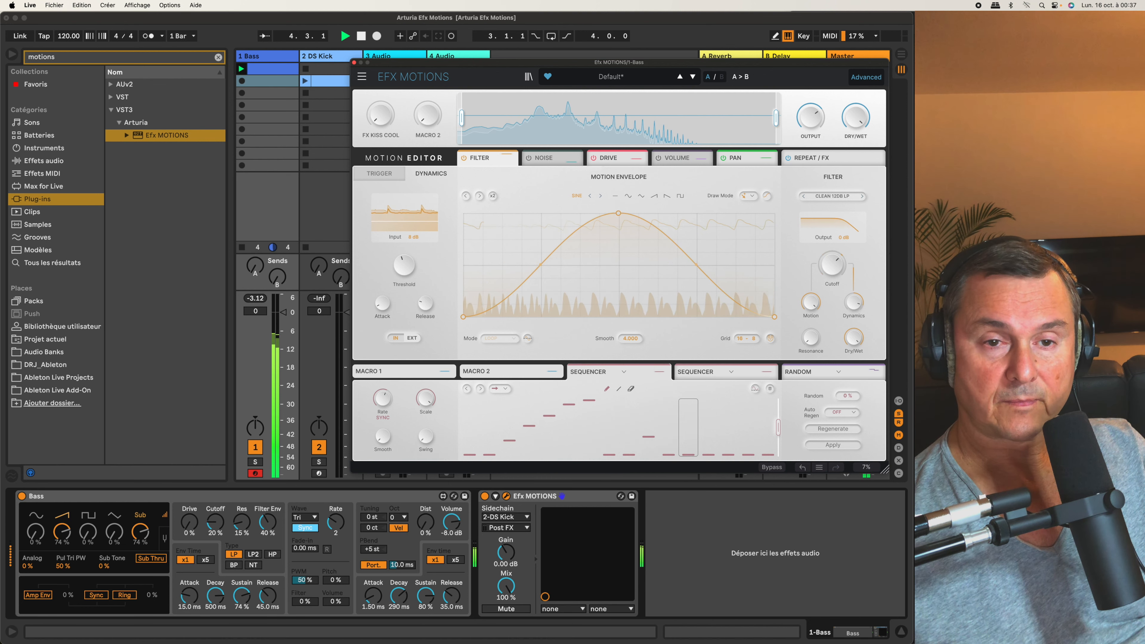
{"action": "key", "text": "space"}
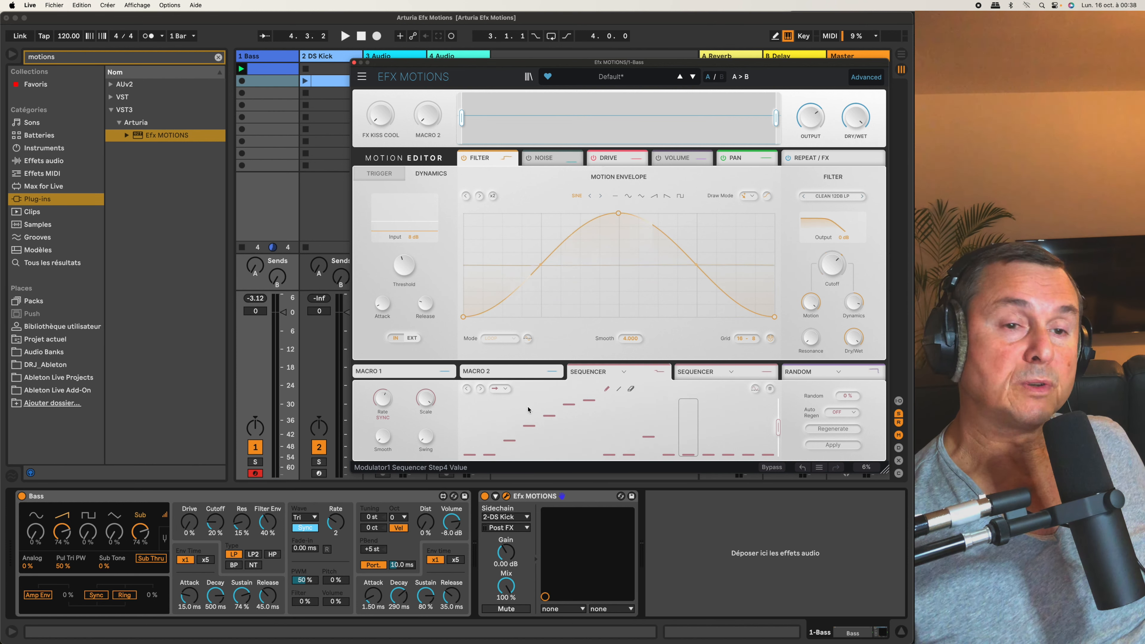
Shift the sequencer pattern two steps later and set its playback direction to Backward.
{"action": "left_click", "coordinate": [480, 389]}
{"action": "left_click", "coordinate": [480, 389]}
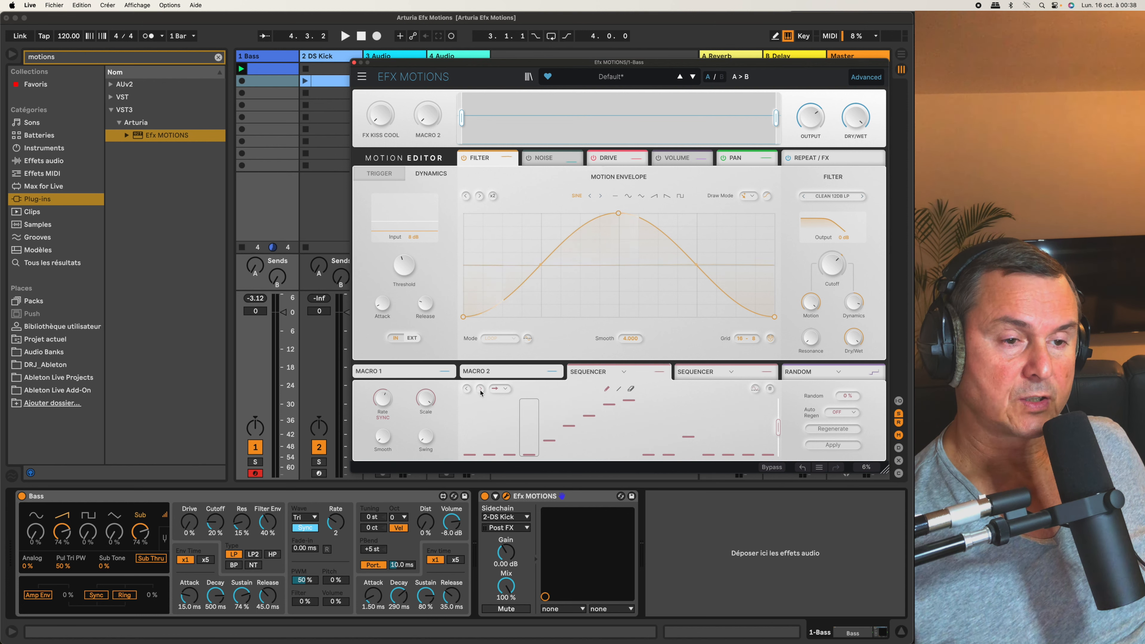
{"action": "left_click", "coordinate": [480, 389]}
{"action": "left_click", "coordinate": [480, 389]}
{"action": "left_click", "coordinate": [467, 389]}
{"action": "left_click", "coordinate": [466, 388]}
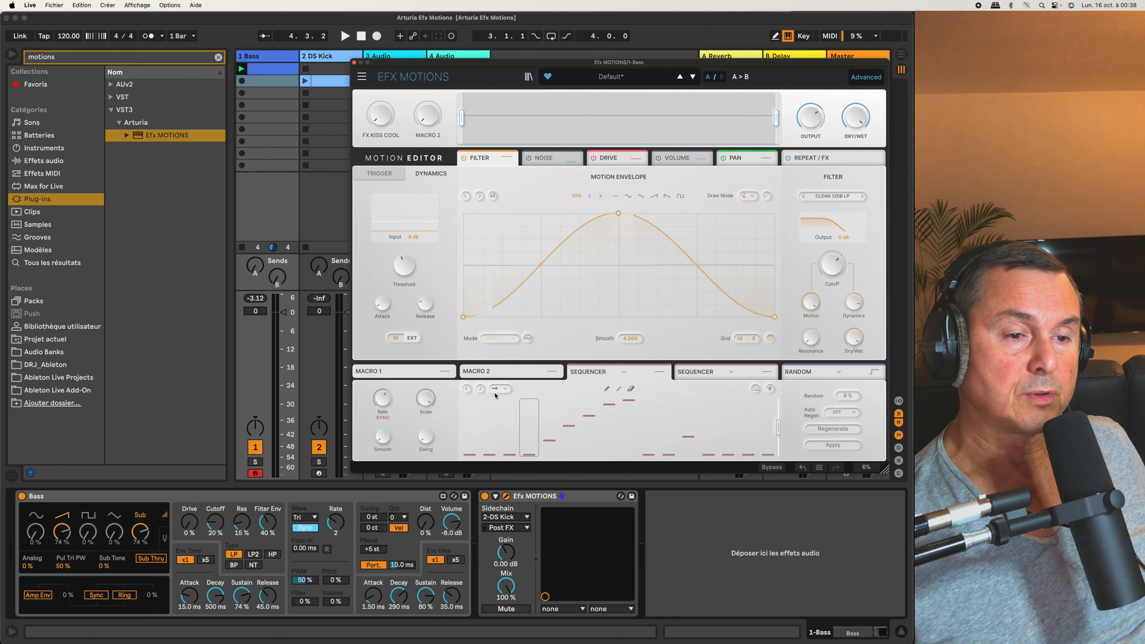
{"action": "left_click", "coordinate": [504, 389]}
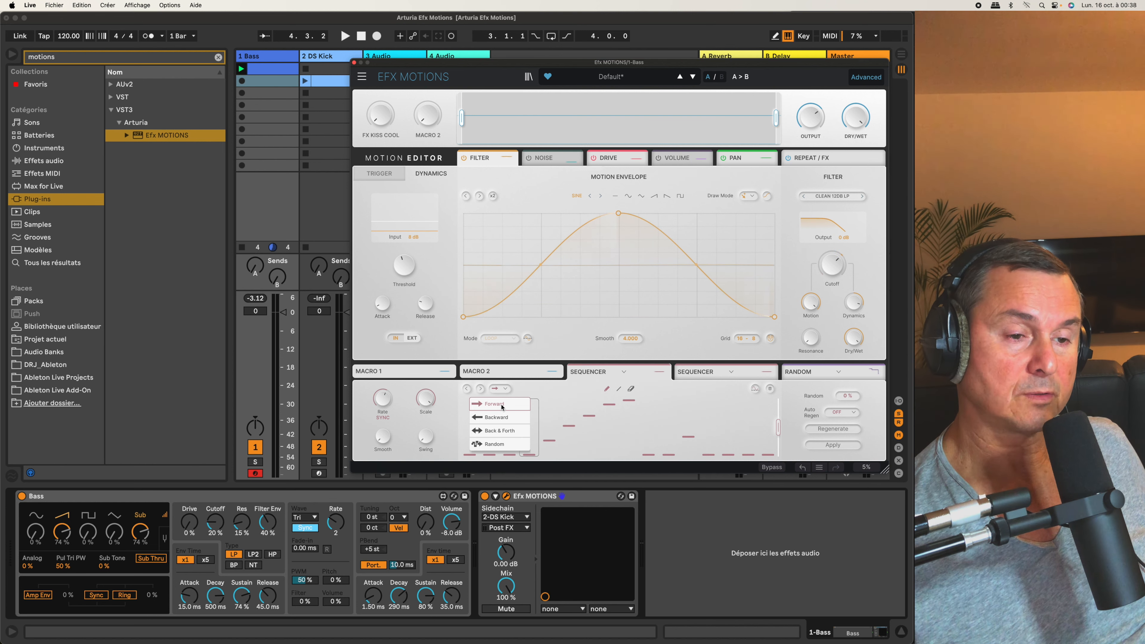
{"action": "left_click", "coordinate": [501, 420]}
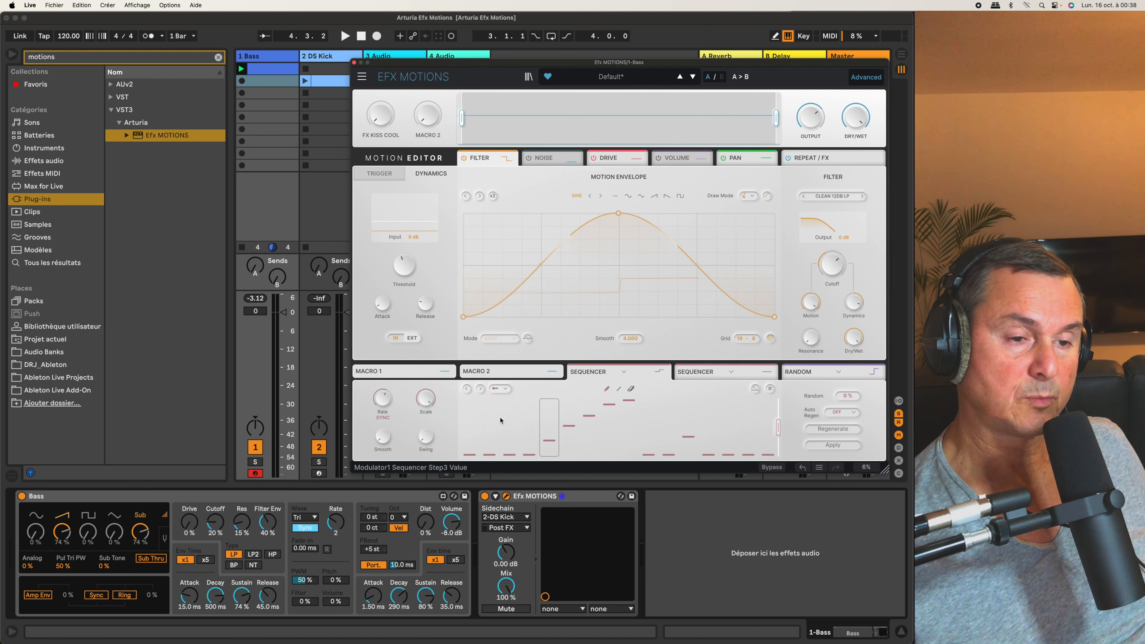
Try Back & Forth as the sequencer's playback direction and set the direction to Random.
{"action": "left_click", "coordinate": [499, 388]}
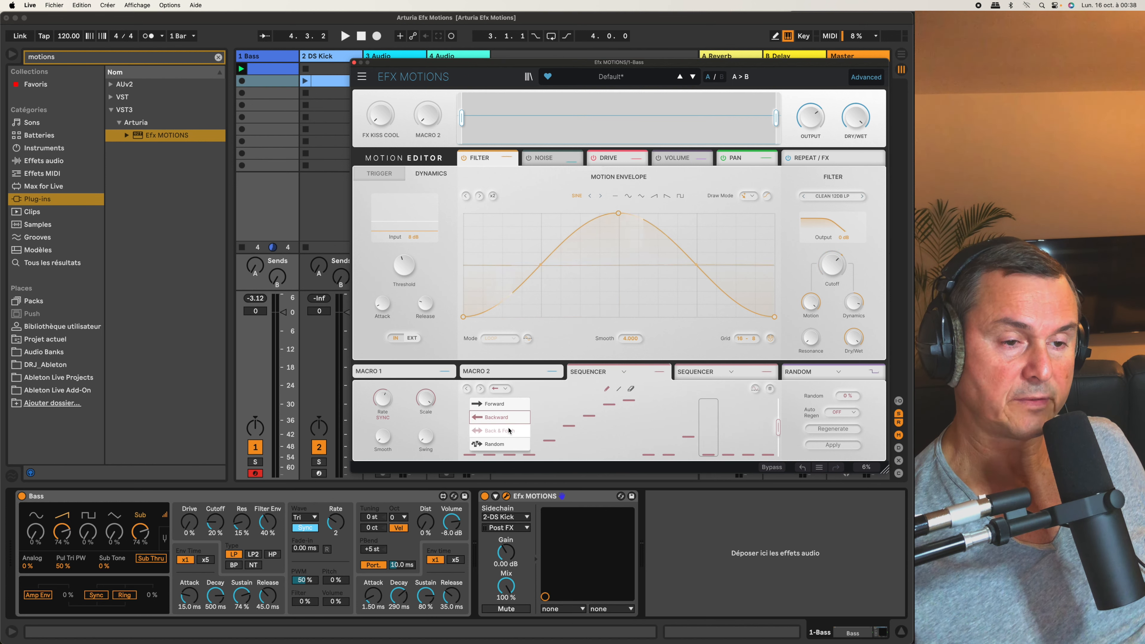
{"action": "left_click", "coordinate": [508, 431]}
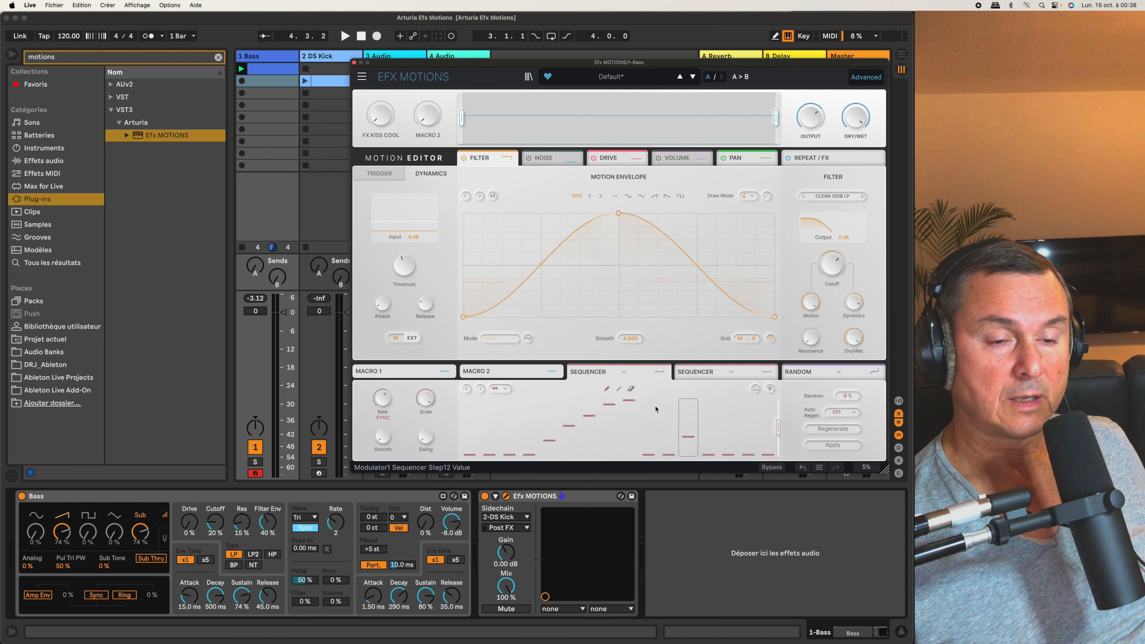
{"action": "left_click", "coordinate": [499, 388]}
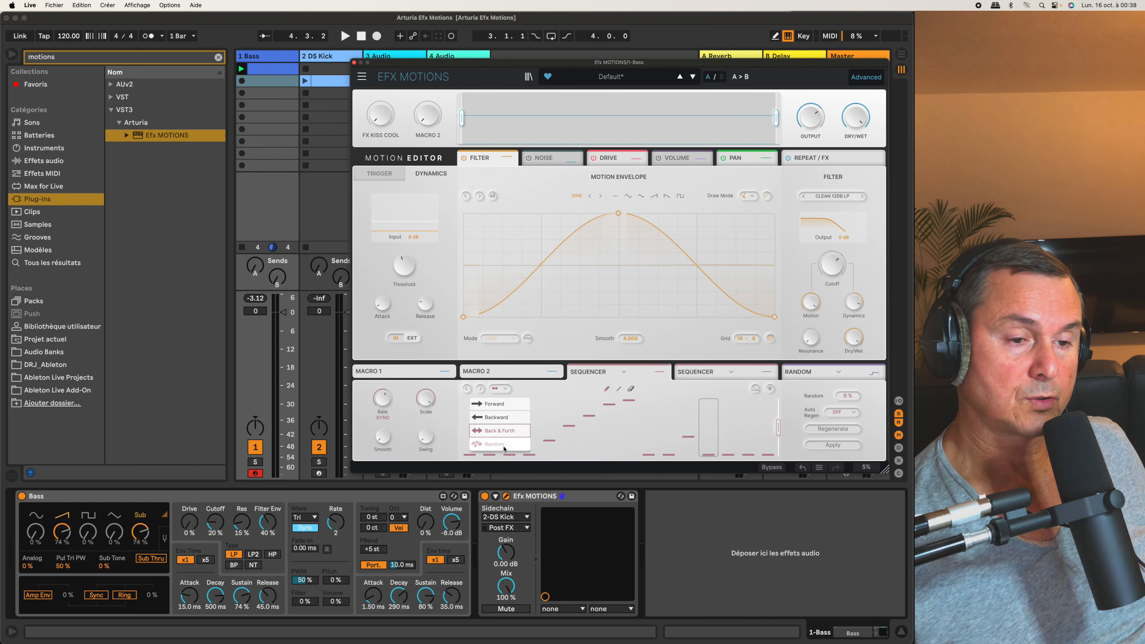
{"action": "left_click", "coordinate": [499, 444]}
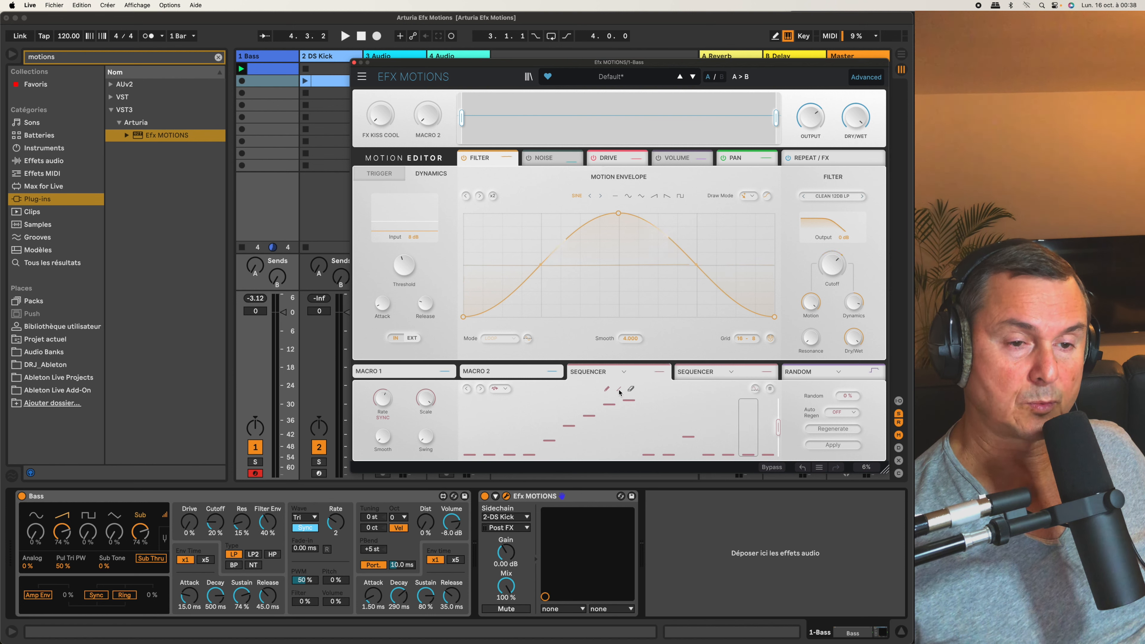
Draw a rising and falling slope across the sequencer steps with the line tool, and erase steps 3, 4, 7, 9, 12 and 13.
{"action": "mouse_move", "coordinate": [489, 447]}
{"action": "left_mouse_down"}
{"action": "mouse_move", "coordinate": [572, 404]}
{"action": "mouse_move", "coordinate": [716, 452]}
{"action": "mouse_move", "coordinate": [767, 449]}
{"action": "left_mouse_up"}
{"action": "left_click", "coordinate": [631, 389]}
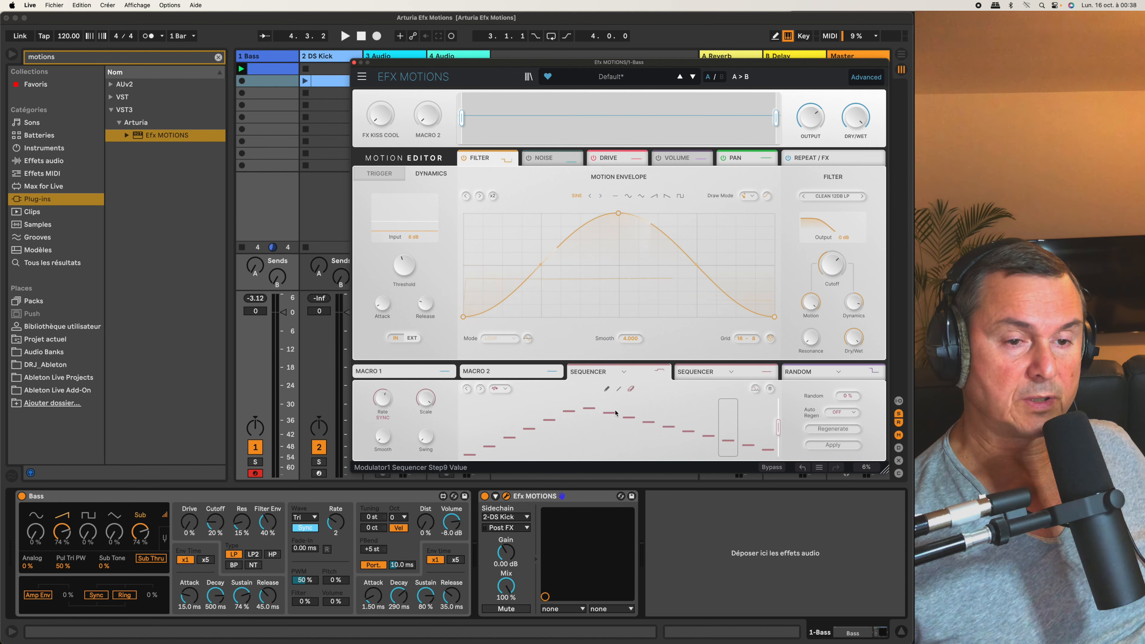
{"action": "left_click", "coordinate": [588, 409]}
{"action": "left_click", "coordinate": [629, 419]}
{"action": "left_click", "coordinate": [689, 431]}
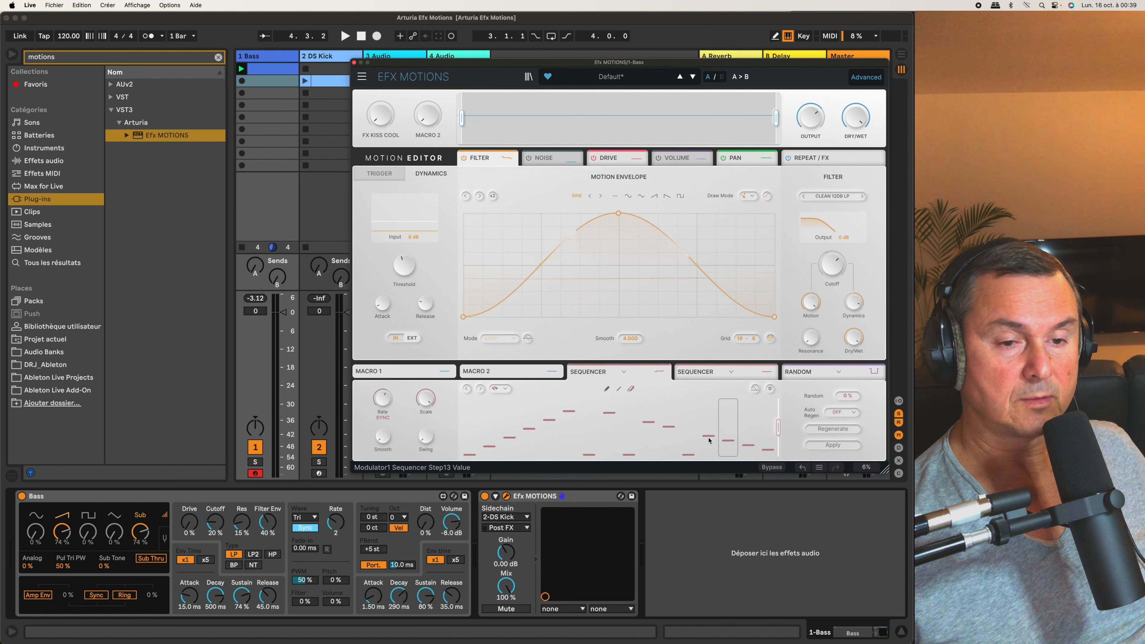
{"action": "left_click", "coordinate": [714, 441]}
{"action": "left_click", "coordinate": [529, 430]}
{"action": "left_click", "coordinate": [507, 438]}
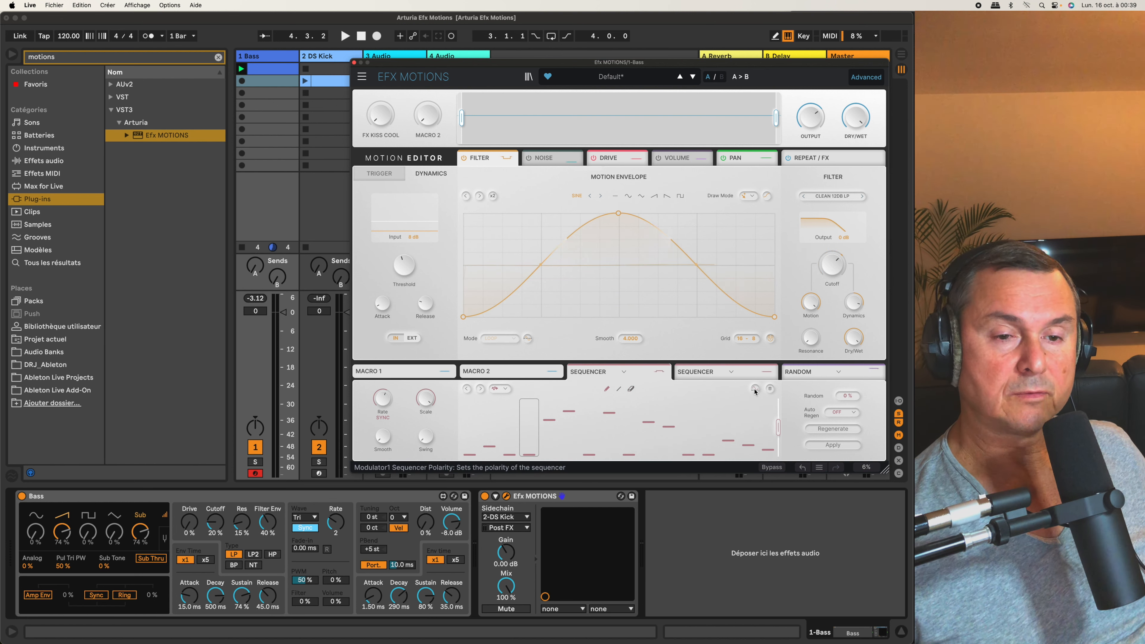
Switch the sequencer to bipolar polarity, drop step 6 to the minimum and draw high values across steps 8 to 16.
{"action": "left_click", "coordinate": [755, 388]}
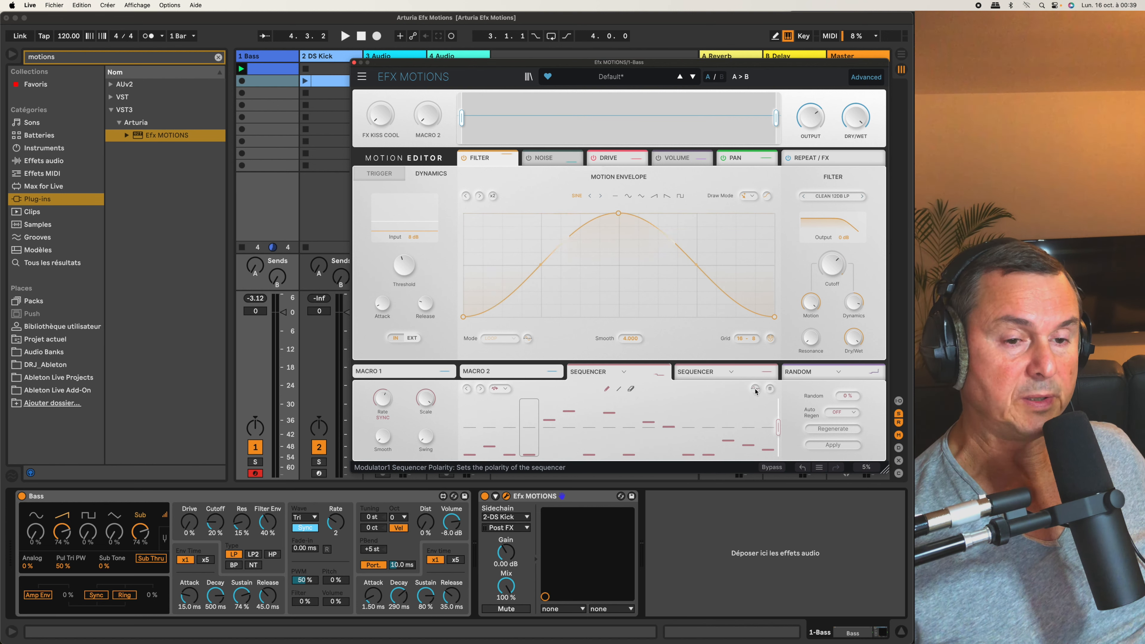
{"action": "left_click", "coordinate": [754, 389]}
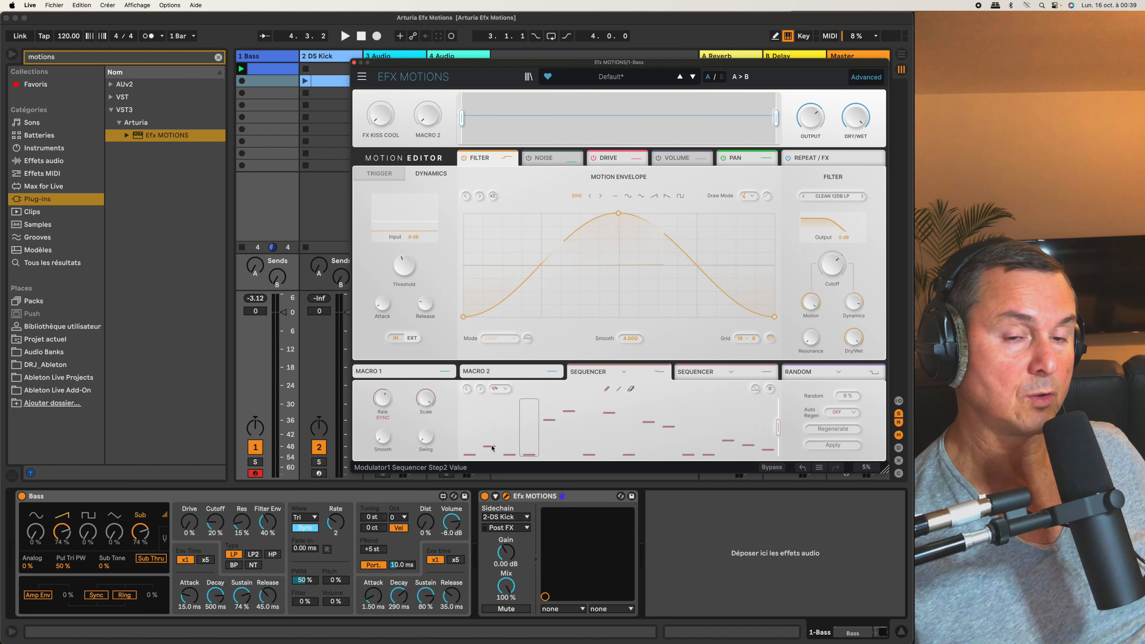
{"action": "mouse_move", "coordinate": [825, 263]}
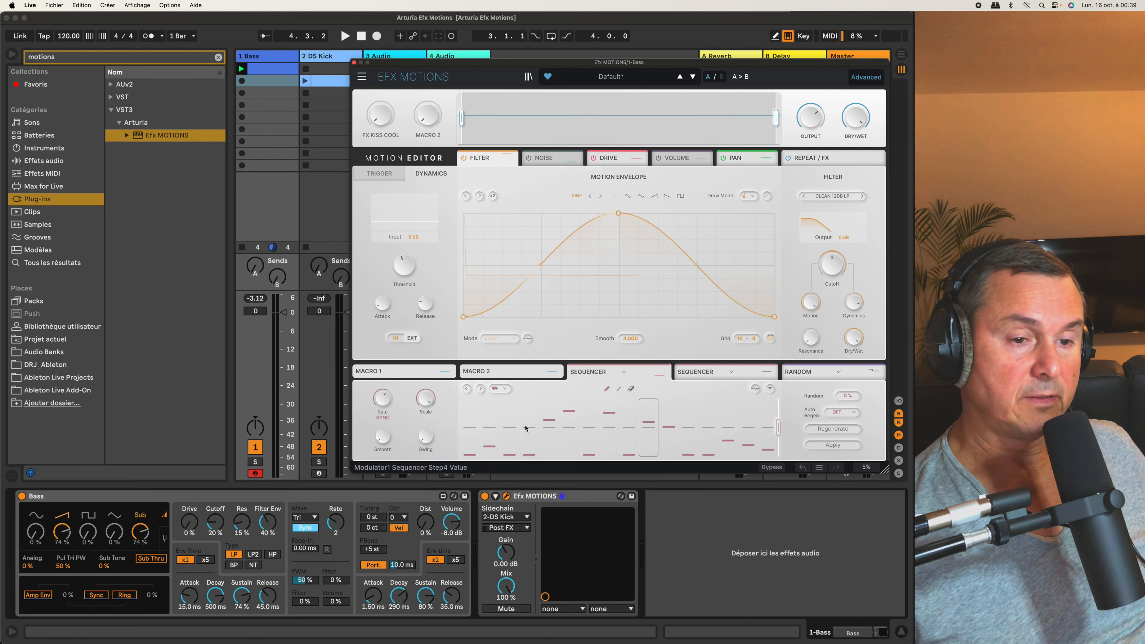
{"action": "mouse_move", "coordinate": [505, 422]}
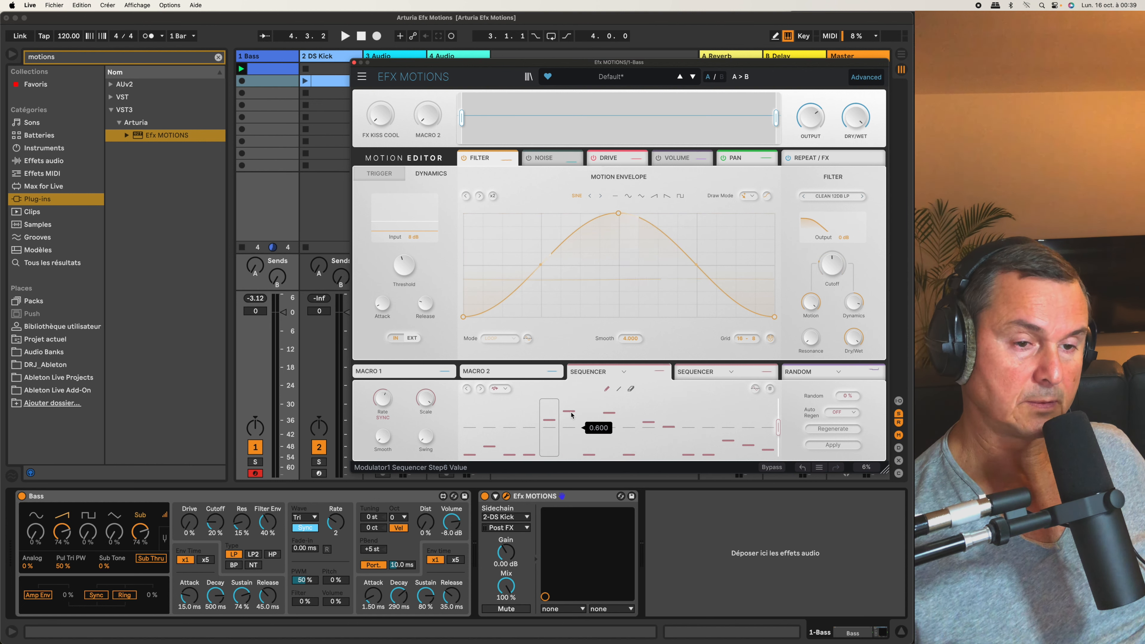
{"action": "left_click_drag", "start_coordinate": [571, 415], "coordinate": [574, 459]}
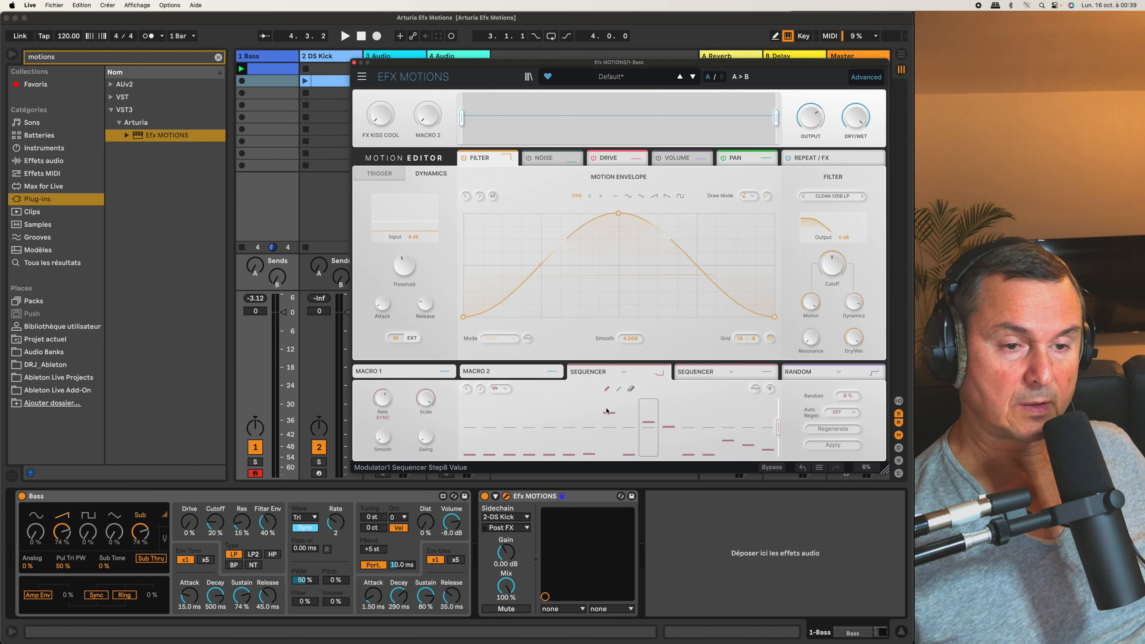
{"action": "left_click_drag", "start_coordinate": [607, 411], "coordinate": [773, 402]}
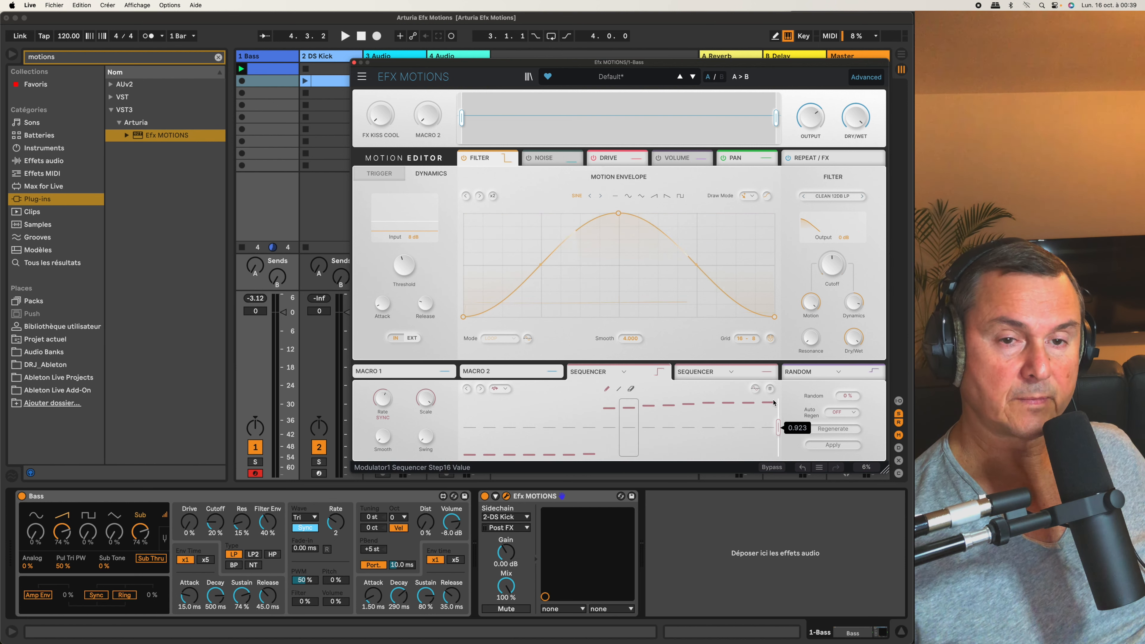
Reset the sequencer pattern to unipolar polarity and draw a new curve of values across steps 5 to 13.
{"action": "left_click", "coordinate": [769, 389]}
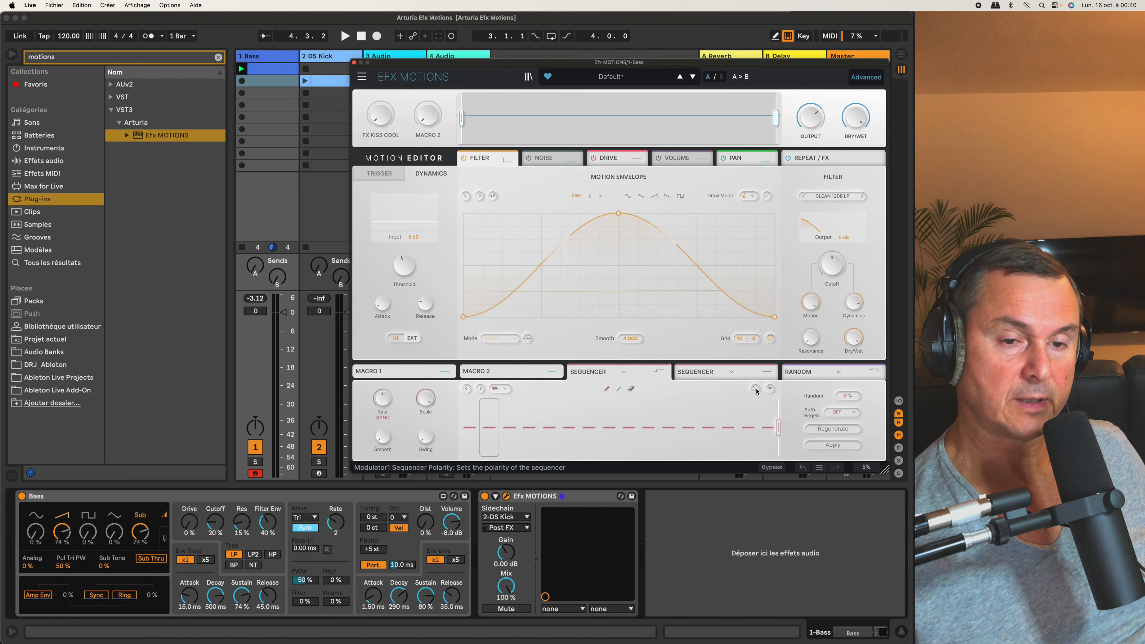
{"action": "left_click", "coordinate": [756, 390]}
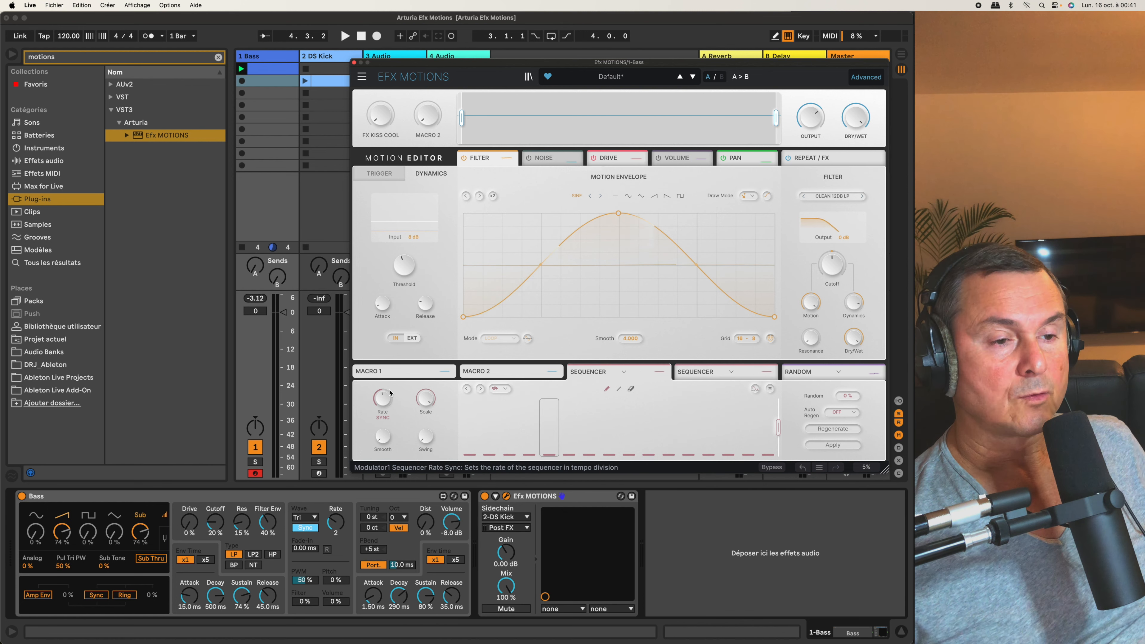
{"action": "mouse_move", "coordinate": [549, 418]}
{"action": "left_mouse_down"}
{"action": "mouse_move", "coordinate": [588, 406]}
{"action": "mouse_move", "coordinate": [706, 432]}
{"action": "left_mouse_up"}
Adjust the sequencer's Rate and select Sync as its rate type.
{"action": "left_click_drag", "start_coordinate": [383, 399], "coordinate": [383, 405]}
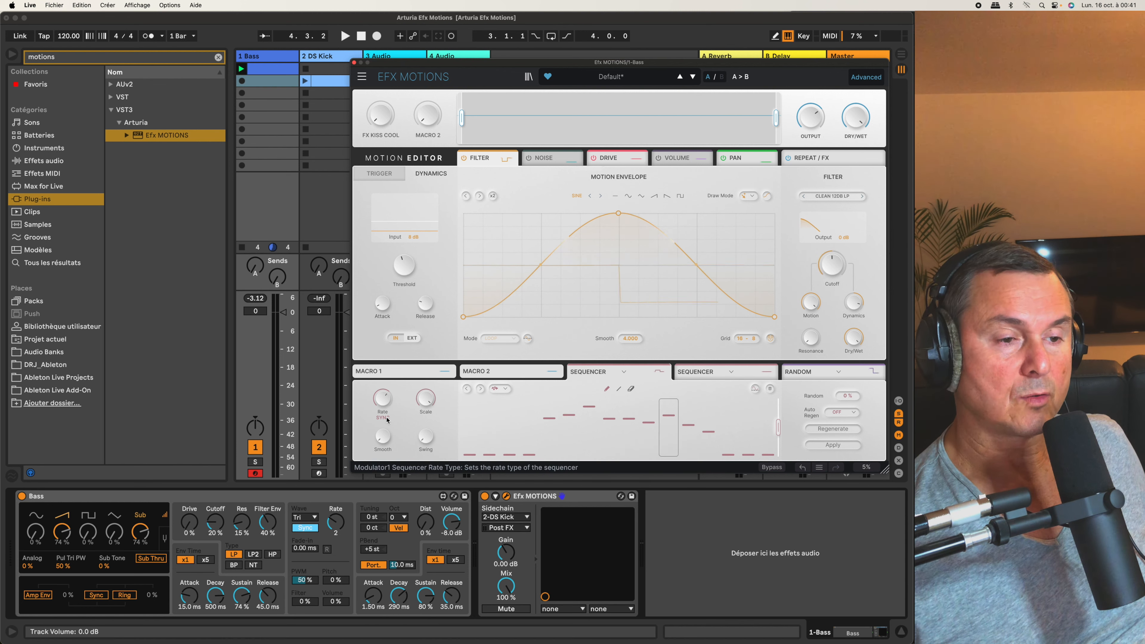
{"action": "left_click", "coordinate": [383, 417]}
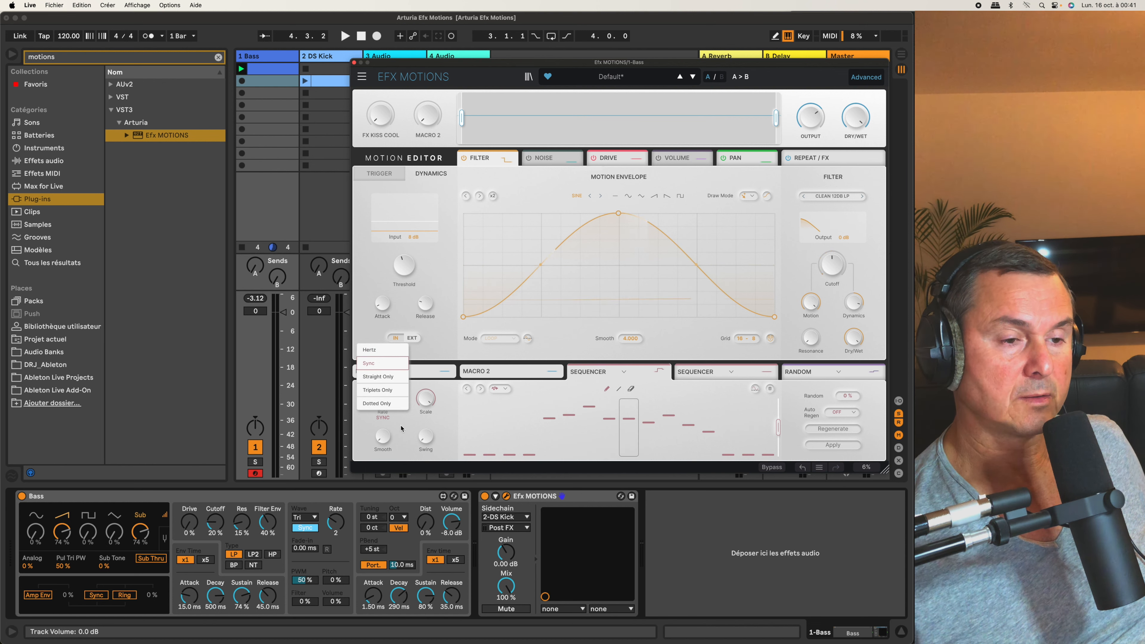
{"action": "left_click", "coordinate": [375, 366]}
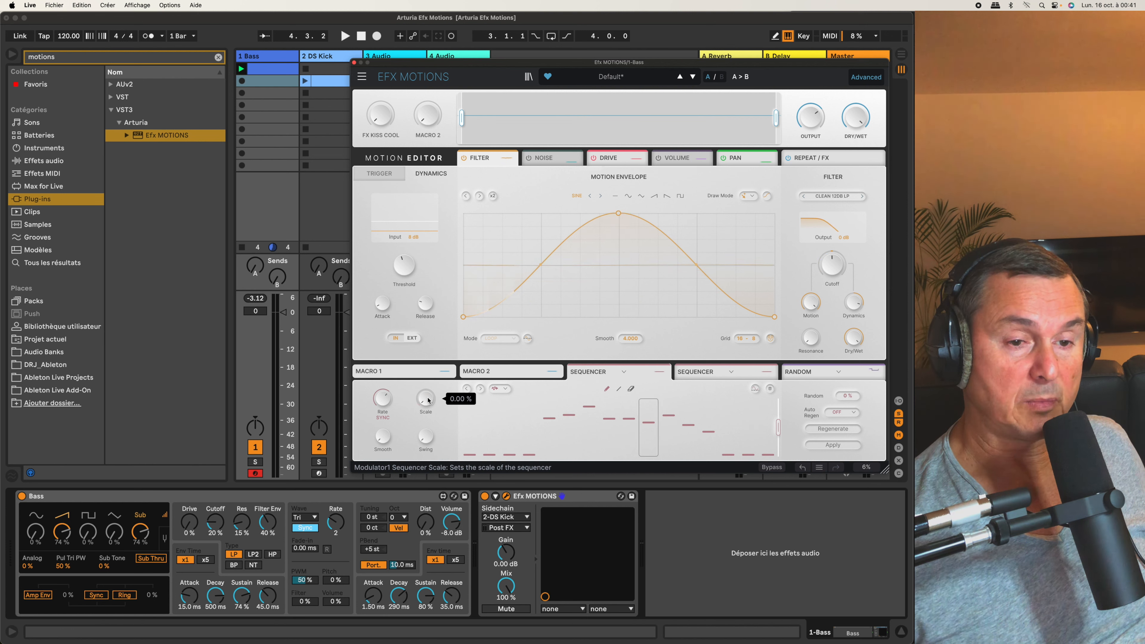
Play the bass loop to audition the sequencer pattern on the Filter Cutoff, and stop playback.
{"action": "mouse_move", "coordinate": [833, 264]}
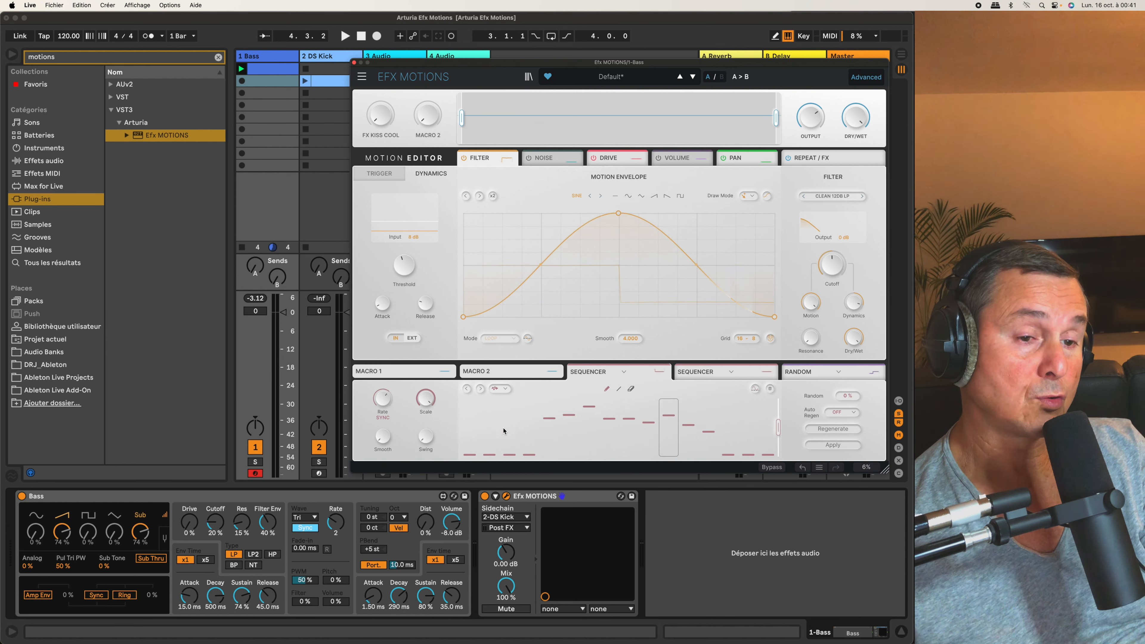
{"action": "mouse_move", "coordinate": [548, 433]}
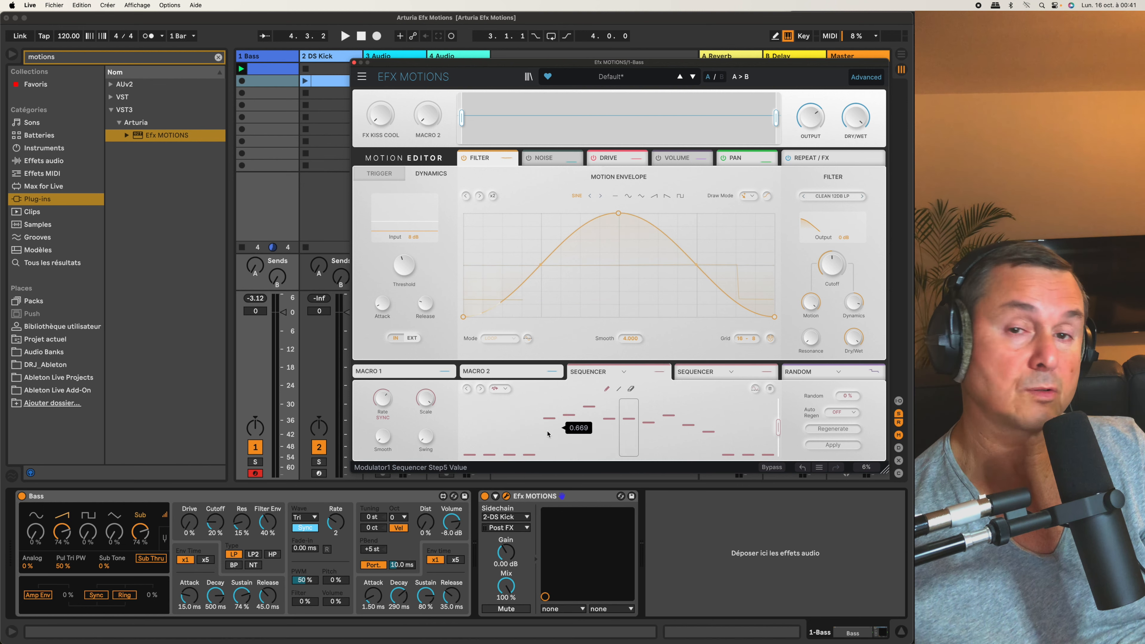
{"action": "key", "text": "space"}
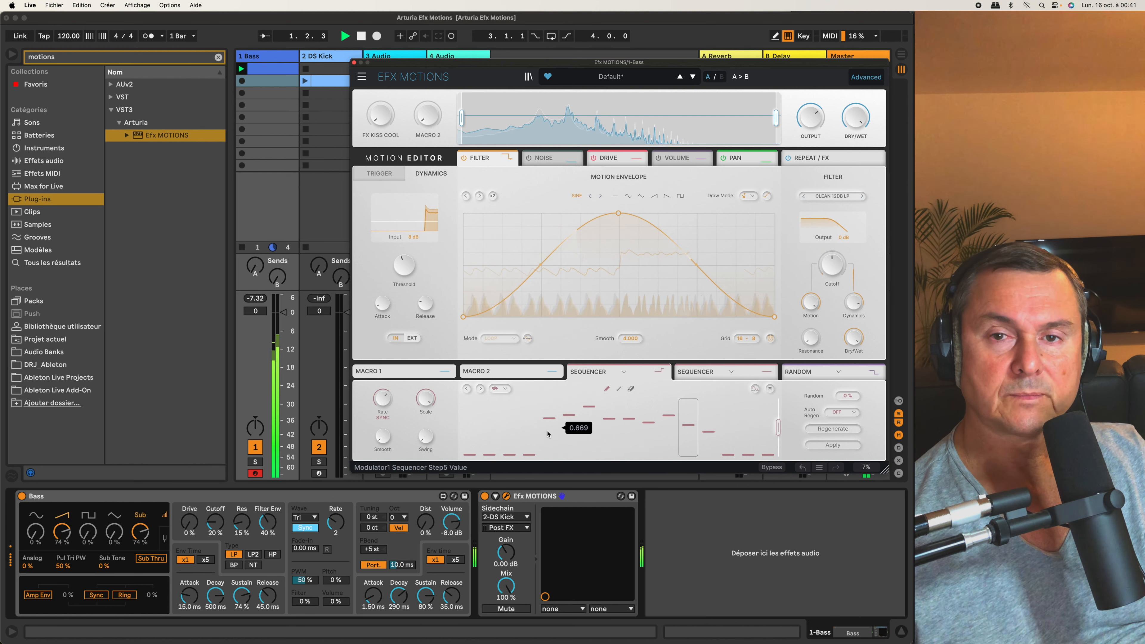
{"action": "key", "text": "space"}
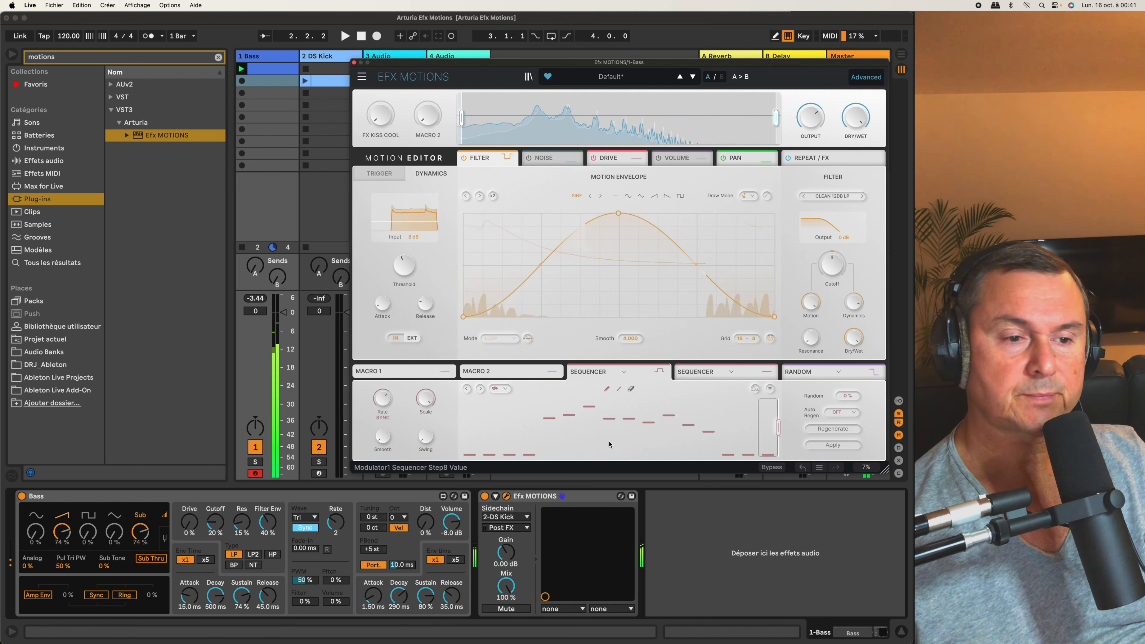
Play the bass loop again to audition the sequencer's Smooth control, and stop playback.
{"action": "mouse_move", "coordinate": [386, 445]}
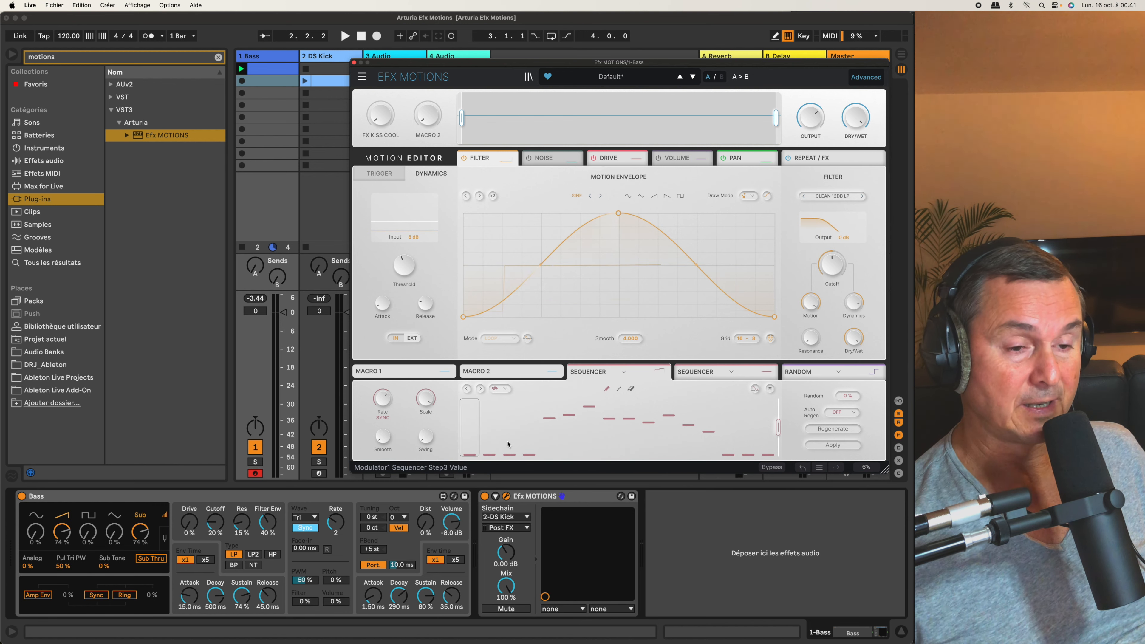
{"action": "key", "text": "space"}
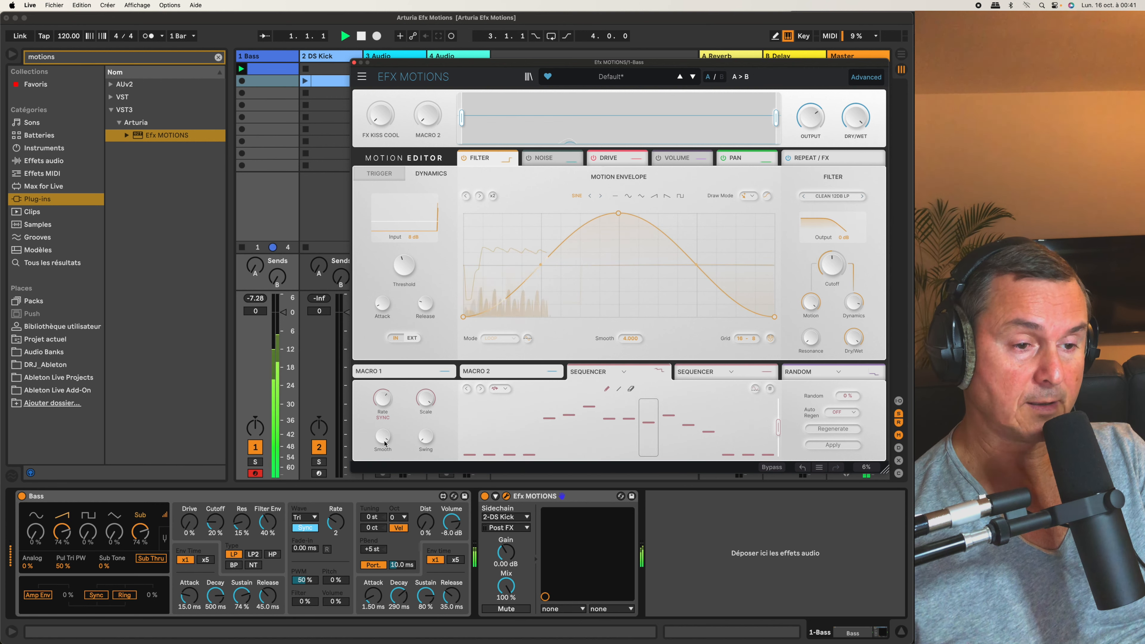
{"action": "key", "text": "space"}
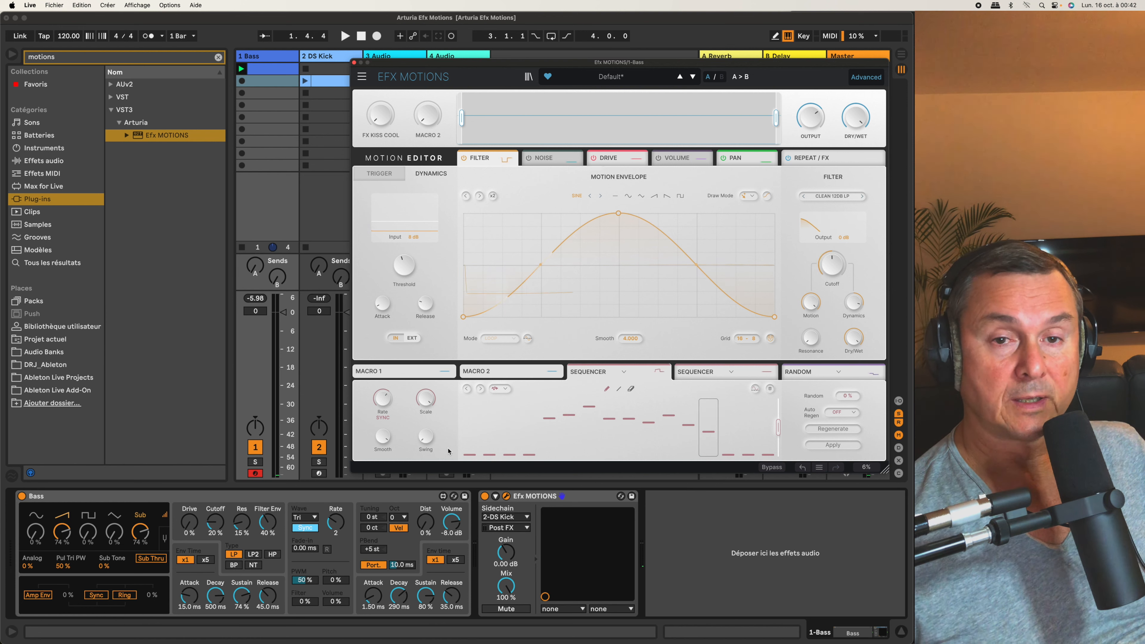
Raise the sequencer's Swing while the bass loop plays, stop playback and turn the Swing back down.
{"action": "mouse_move", "coordinate": [428, 445]}
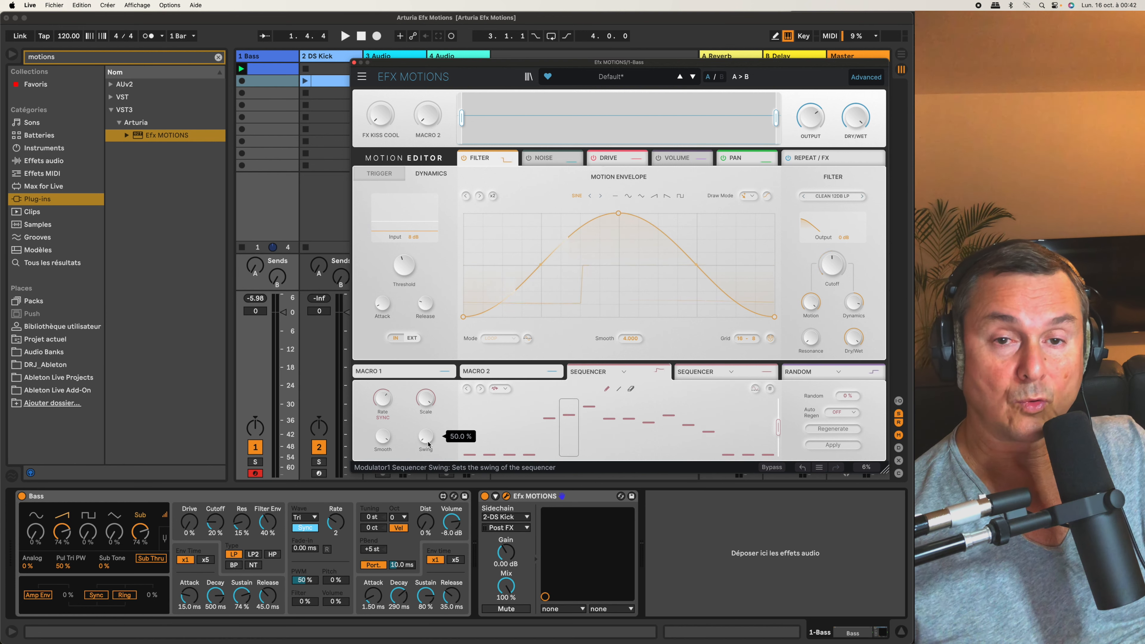
{"action": "key", "text": "space"}
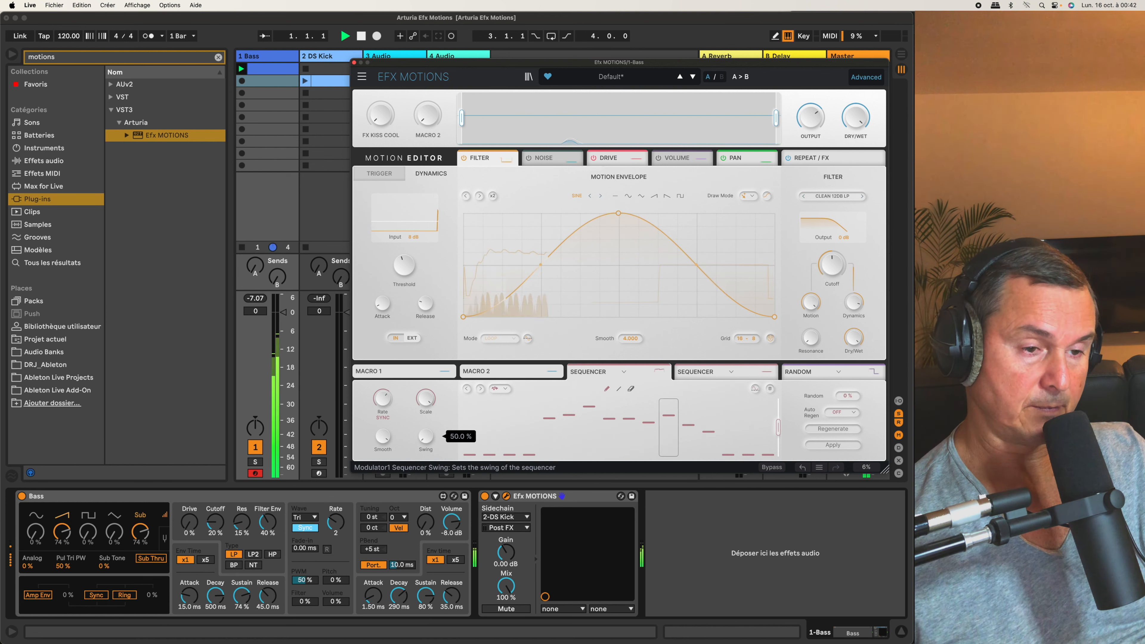
{"action": "left_click_drag", "start_coordinate": [428, 444], "coordinate": [428, 370]}
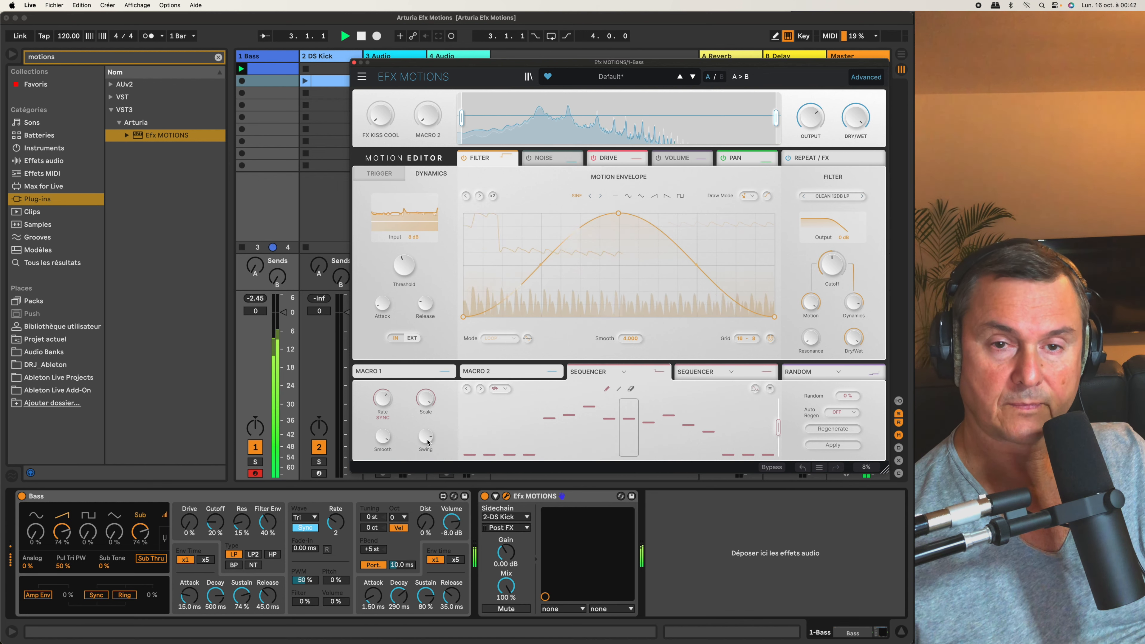
{"action": "key", "text": "space"}
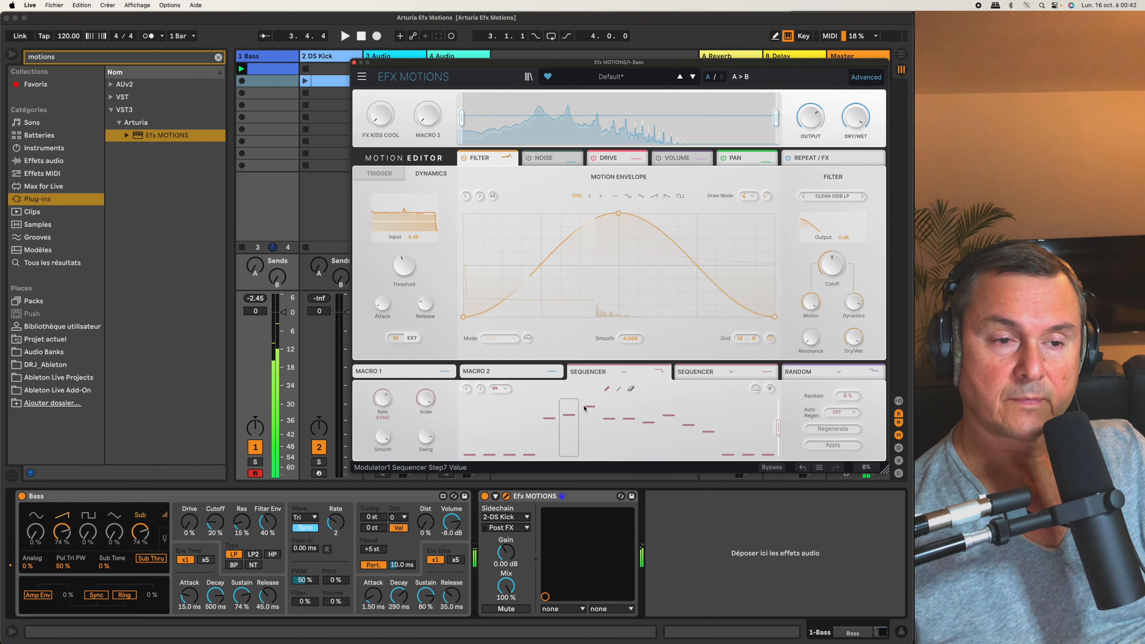
{"action": "left_click_drag", "start_coordinate": [427, 439], "coordinate": [426, 454]}
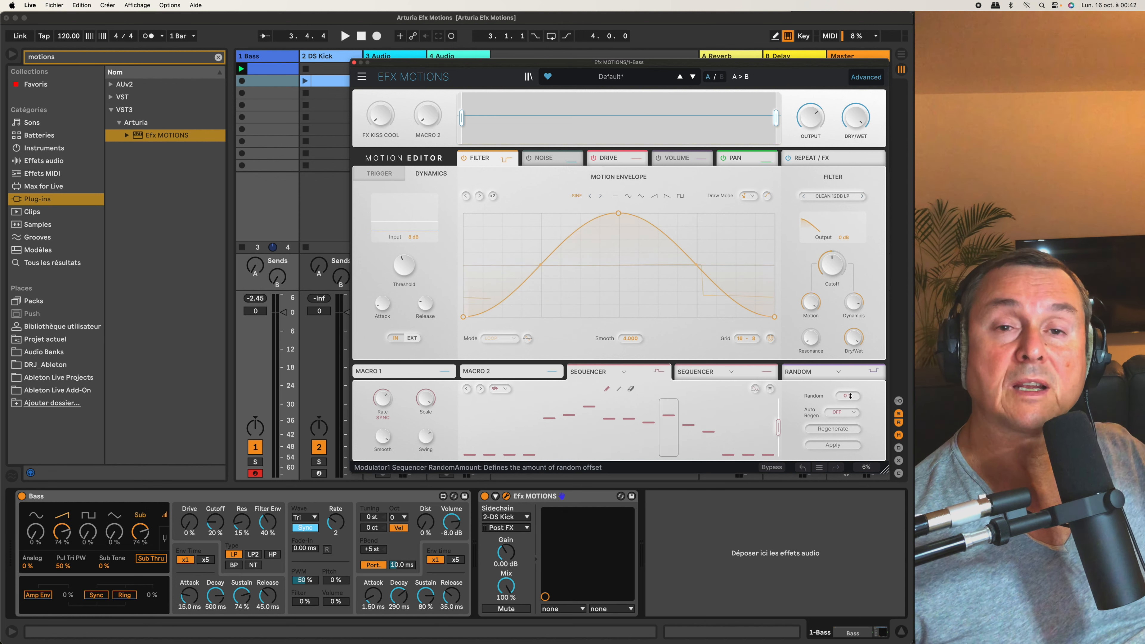
Audition the bass loop while raising the sequencer's Random amount, push it to 100 %, reduce it to a low amount and play again.
{"action": "key", "text": "space"}
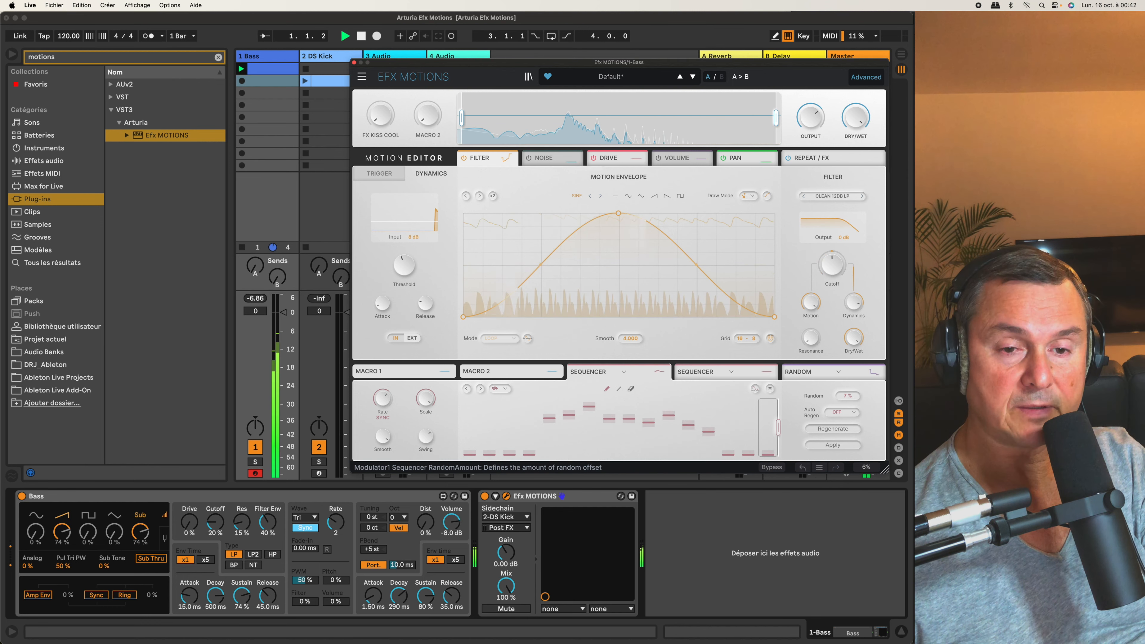
{"action": "left_click_drag", "start_coordinate": [850, 395], "coordinate": [850, 375]}
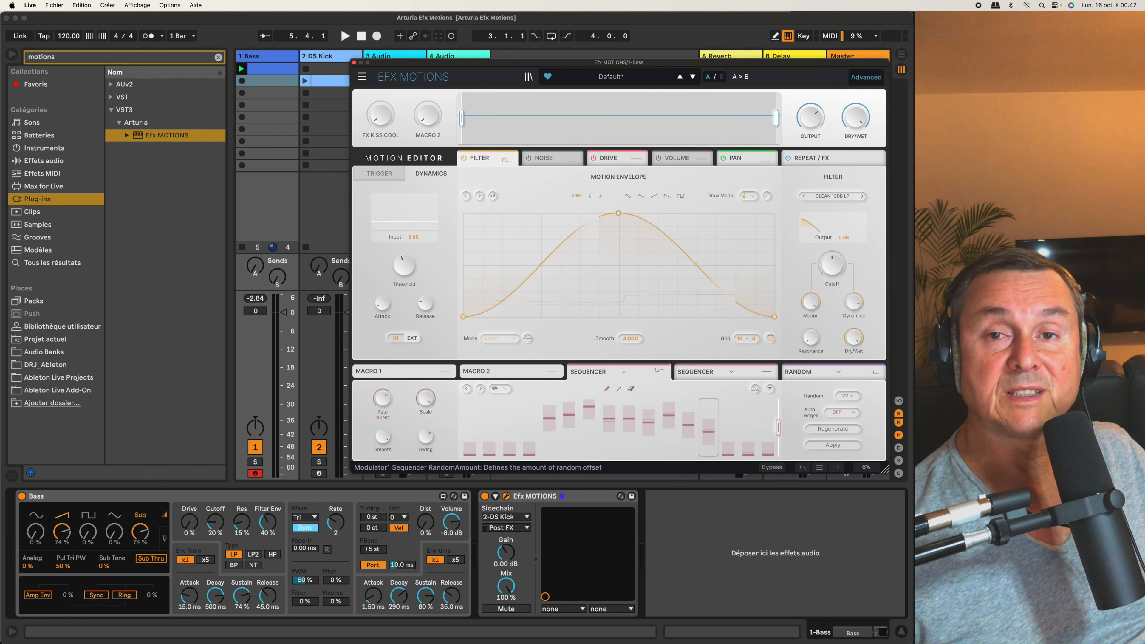
{"action": "left_click_drag", "start_coordinate": [848, 396], "coordinate": [847, 352]}
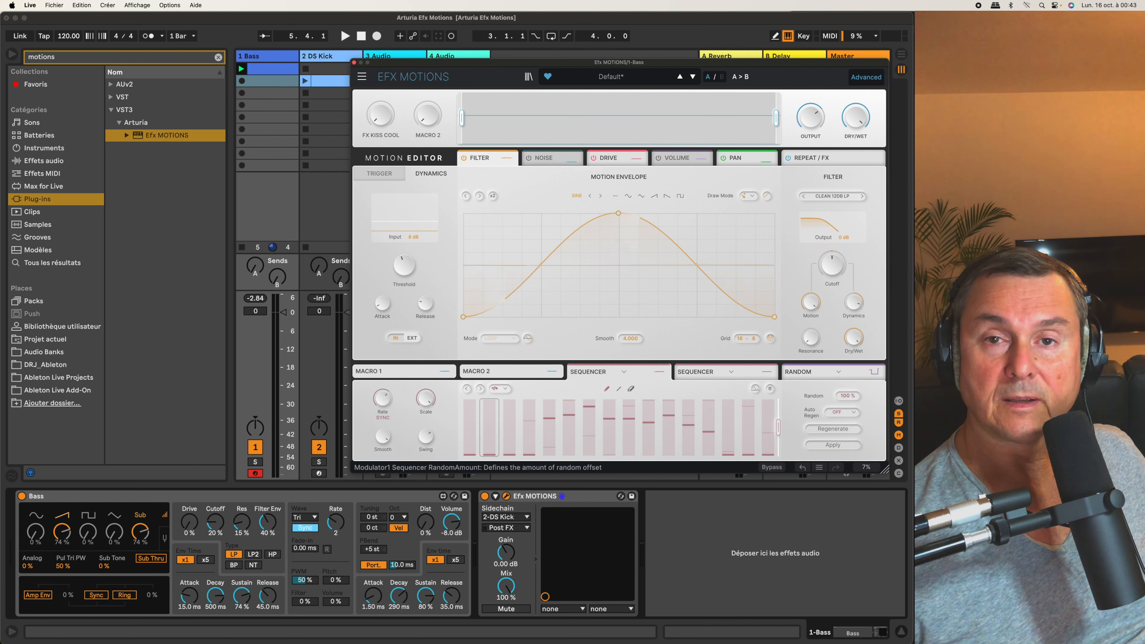
{"action": "left_click_drag", "start_coordinate": [847, 395], "coordinate": [847, 446]}
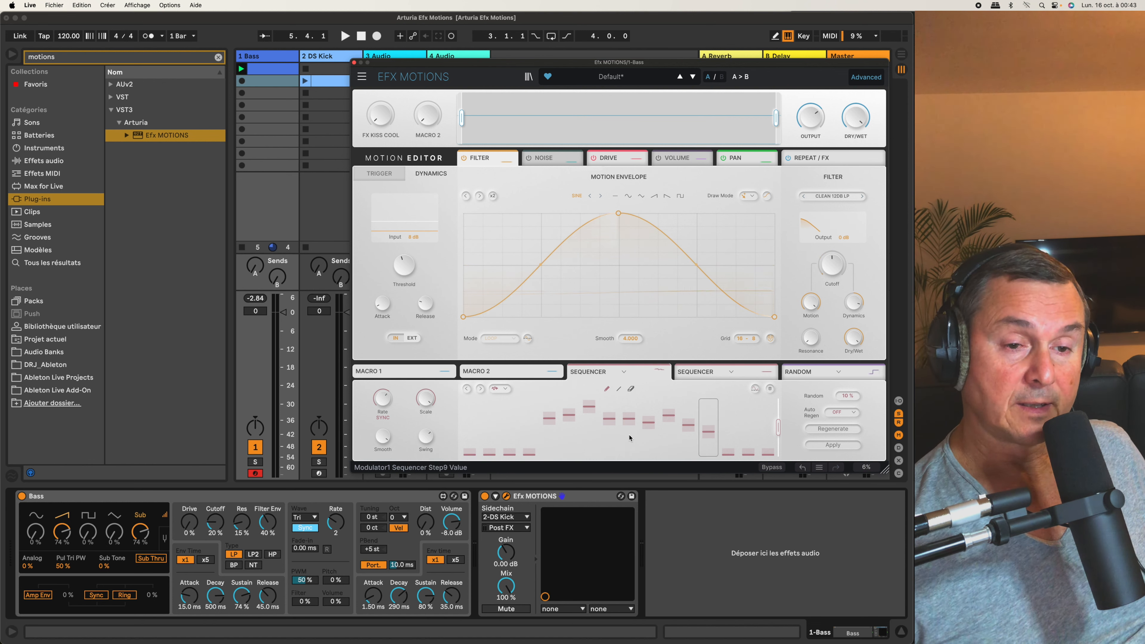
{"action": "key", "text": "space"}
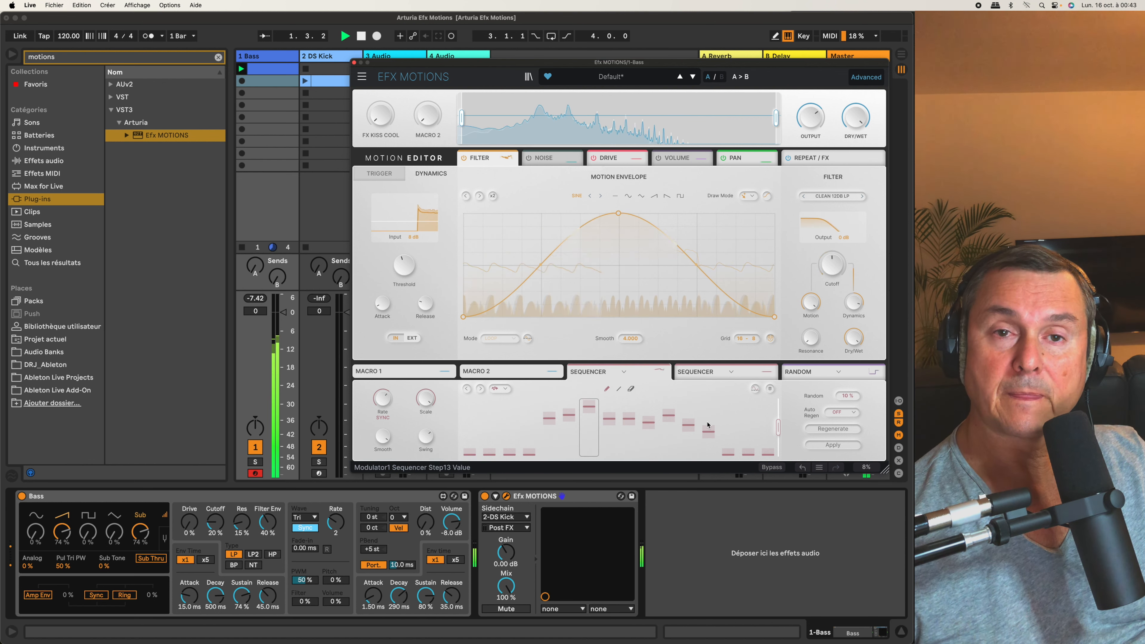
Stop playback and look through the sequencer's Auto Regen interval options.
{"action": "key", "text": "space"}
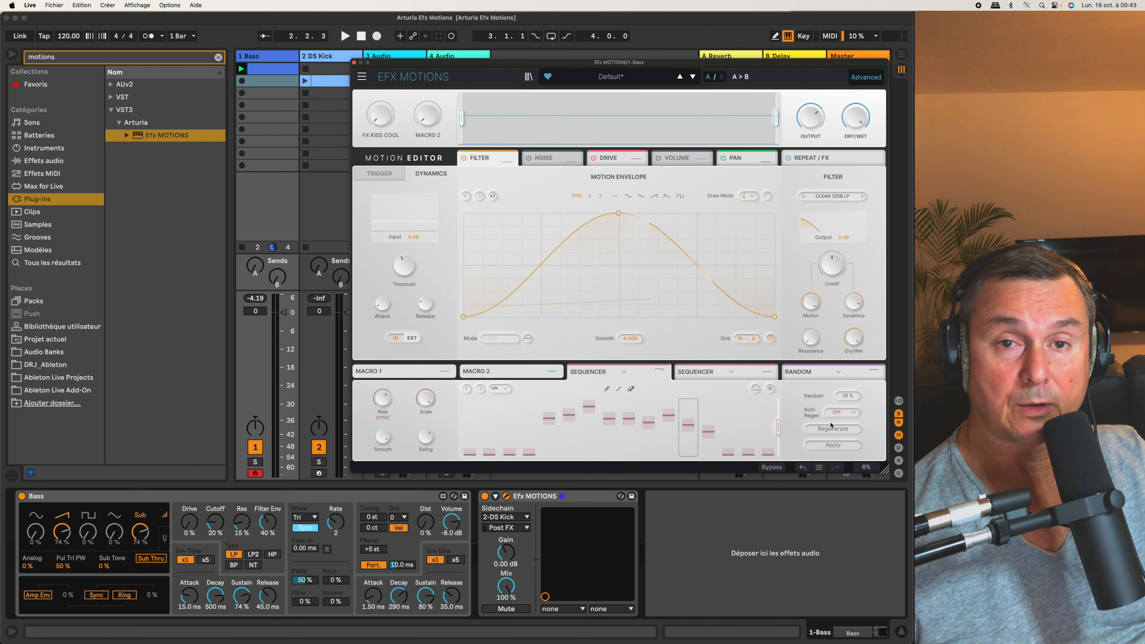
{"action": "left_click", "coordinate": [853, 412]}
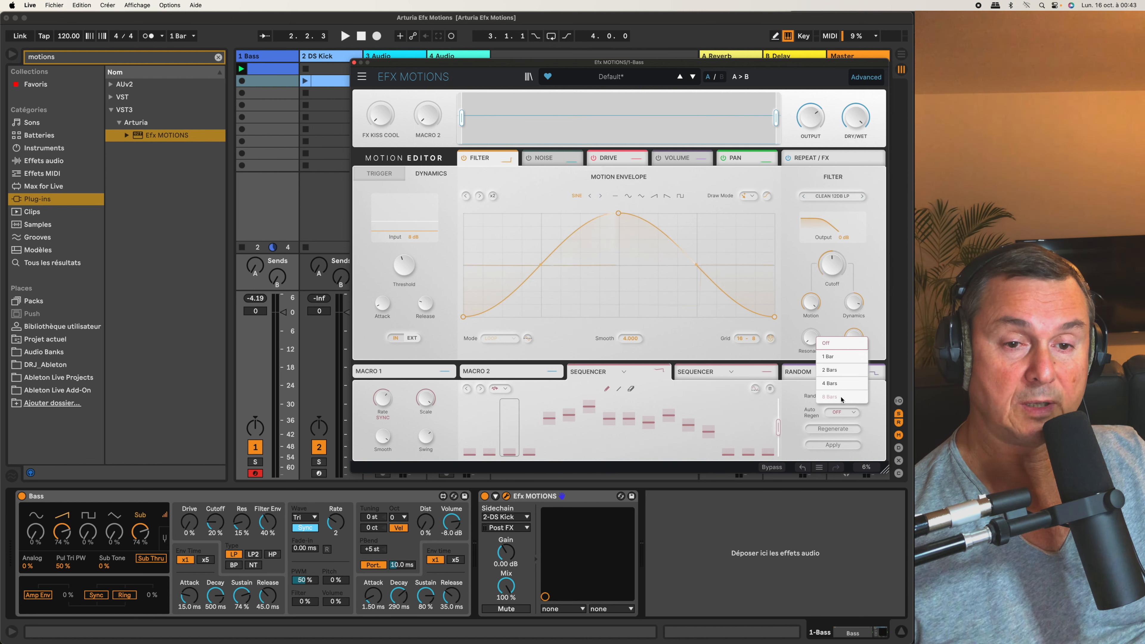
{"action": "left_click", "coordinate": [868, 421]}
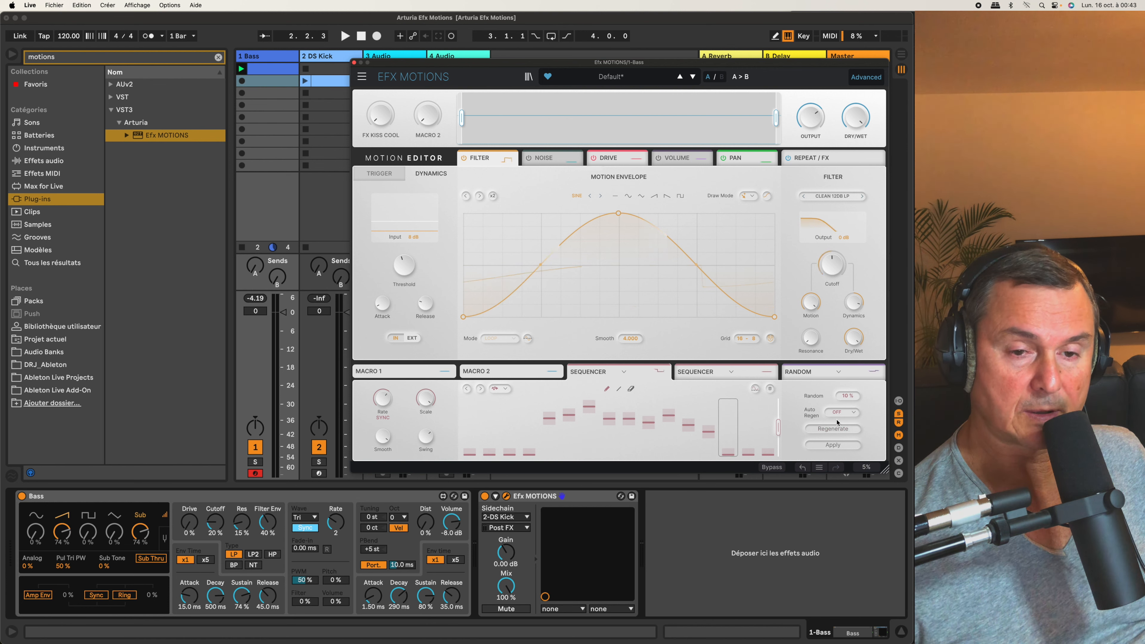
Raise the sequencer's Random amount to just over 50 % and apply the randomisation to the steps several times.
{"action": "left_click_drag", "start_coordinate": [848, 397], "coordinate": [848, 361]}
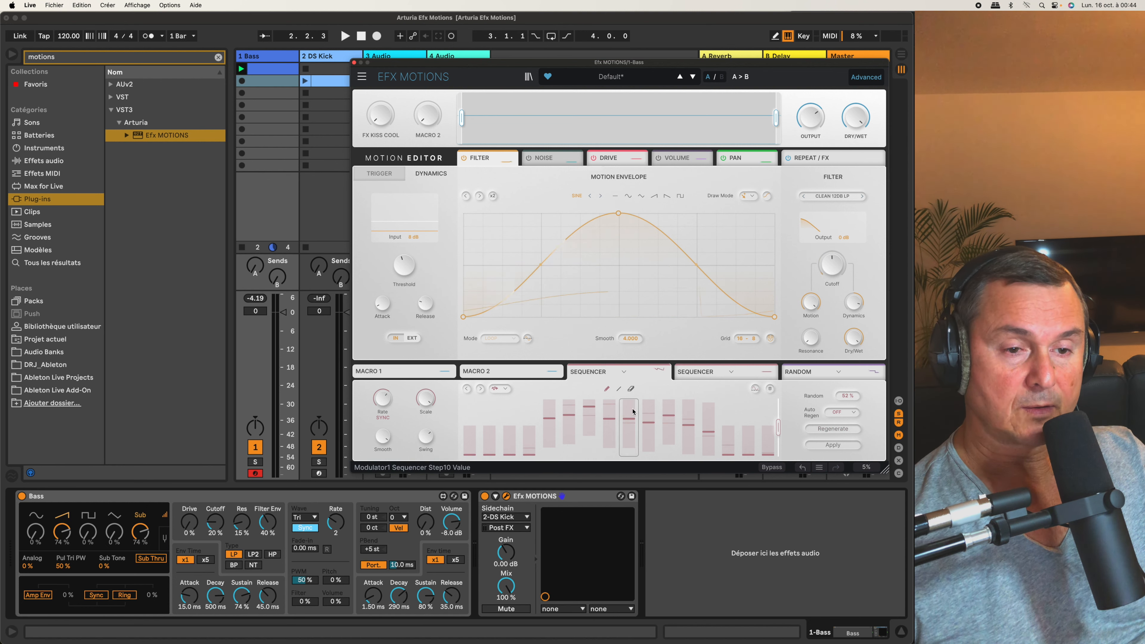
{"action": "left_click", "coordinate": [832, 446]}
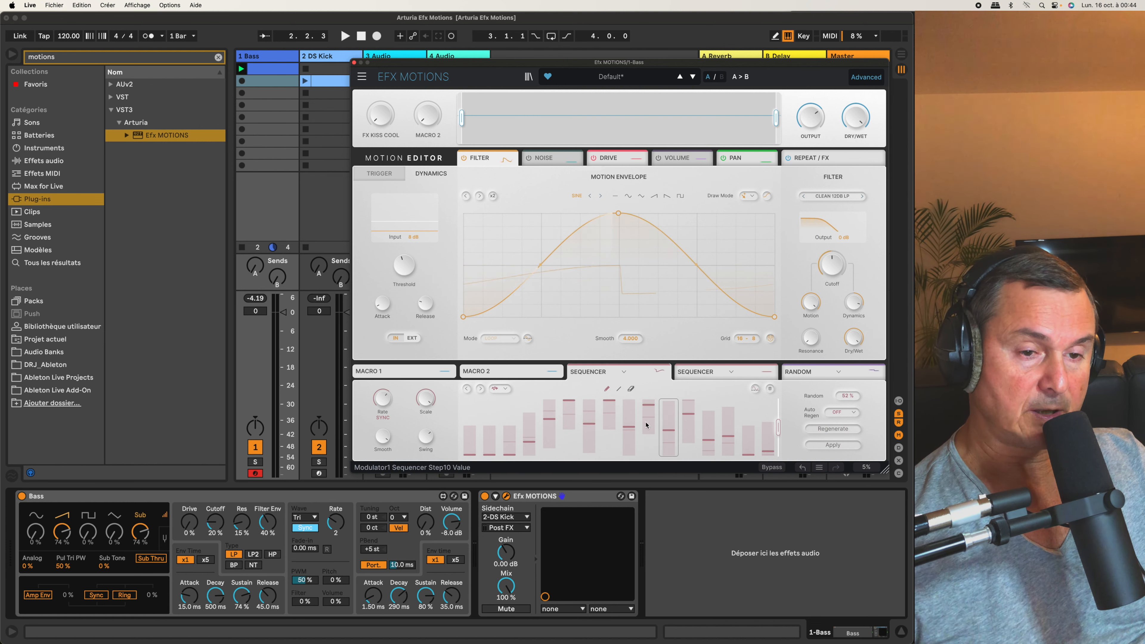
{"action": "left_click", "coordinate": [826, 447]}
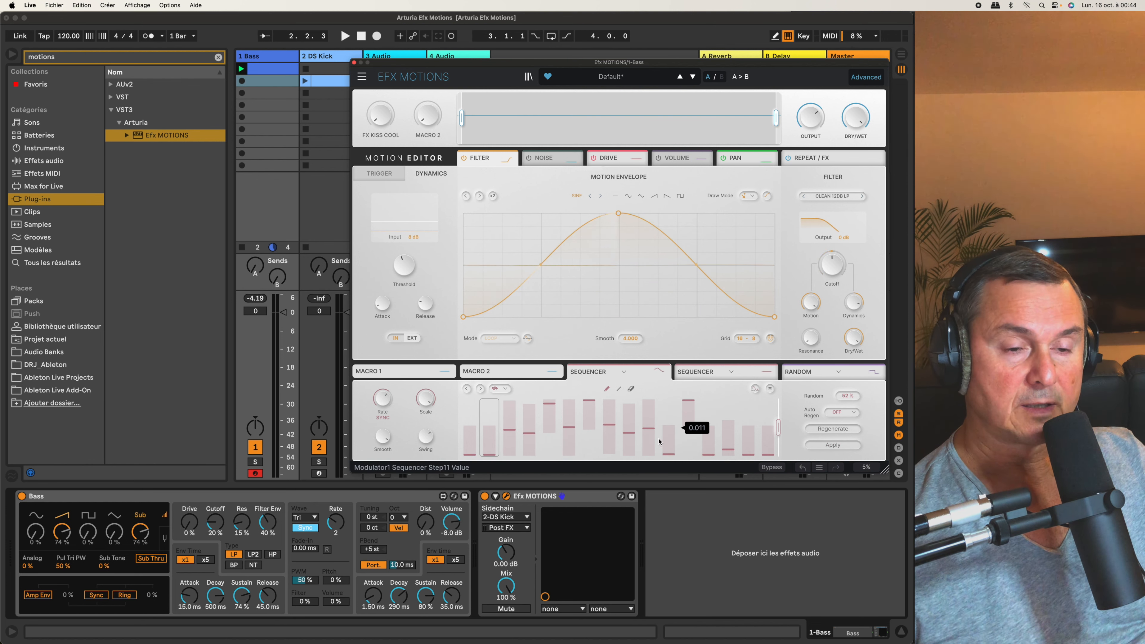
{"action": "mouse_move", "coordinate": [642, 423]}
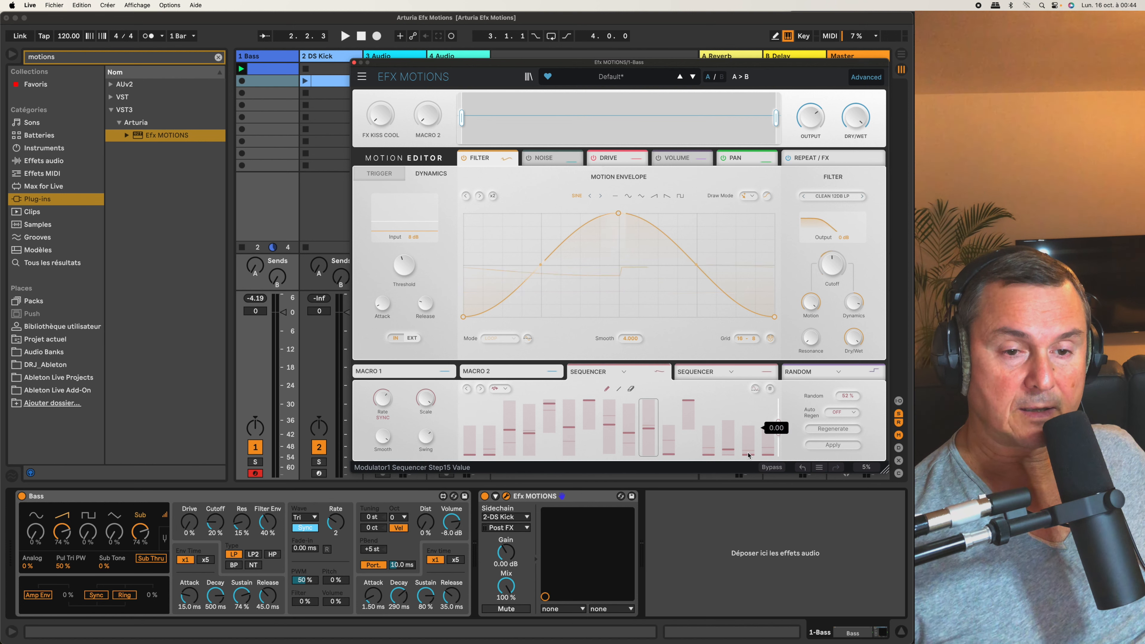
{"action": "left_click", "coordinate": [825, 445]}
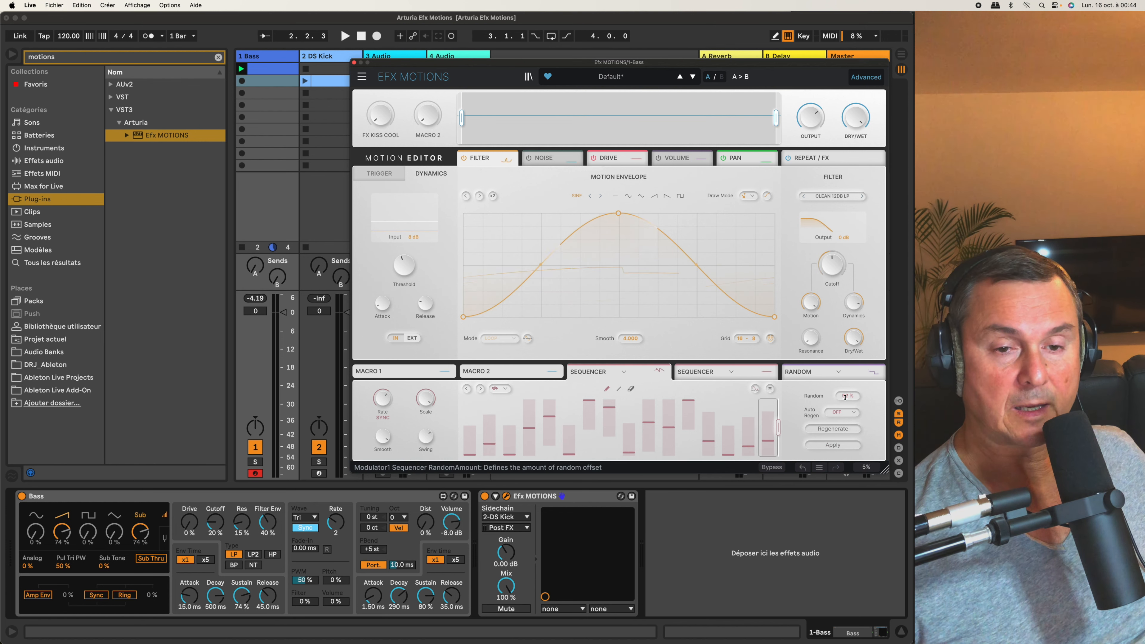
Set the sequencer's Random amount to 100 %, apply it to the steps and reduce the amount to about 13 %.
{"action": "left_click_drag", "start_coordinate": [847, 396], "coordinate": [847, 356]}
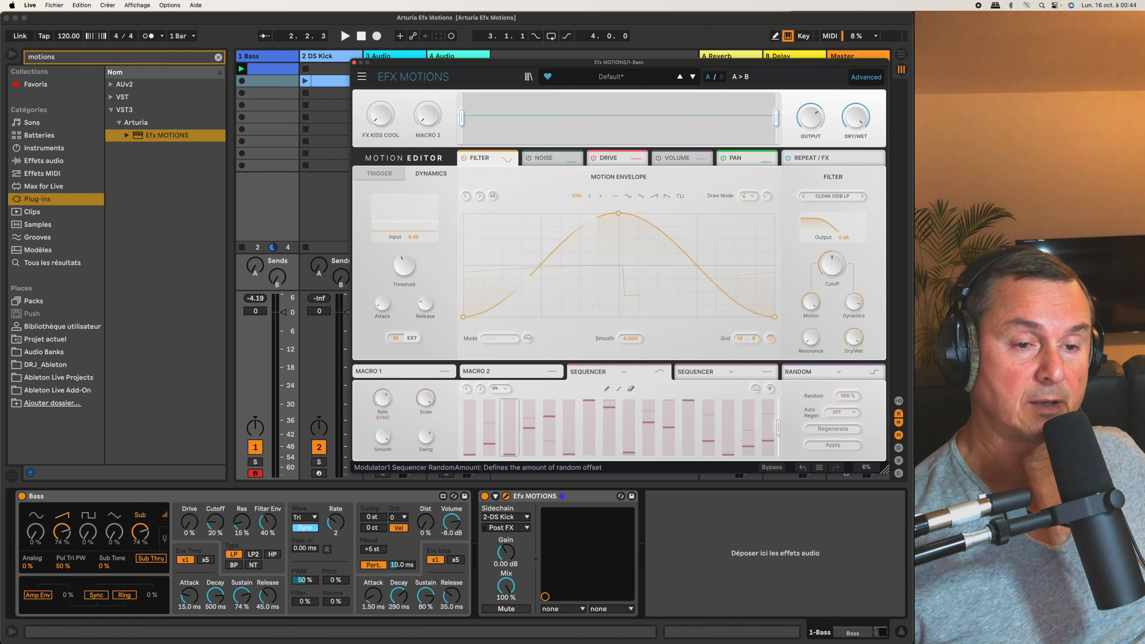
{"action": "left_click", "coordinate": [832, 445]}
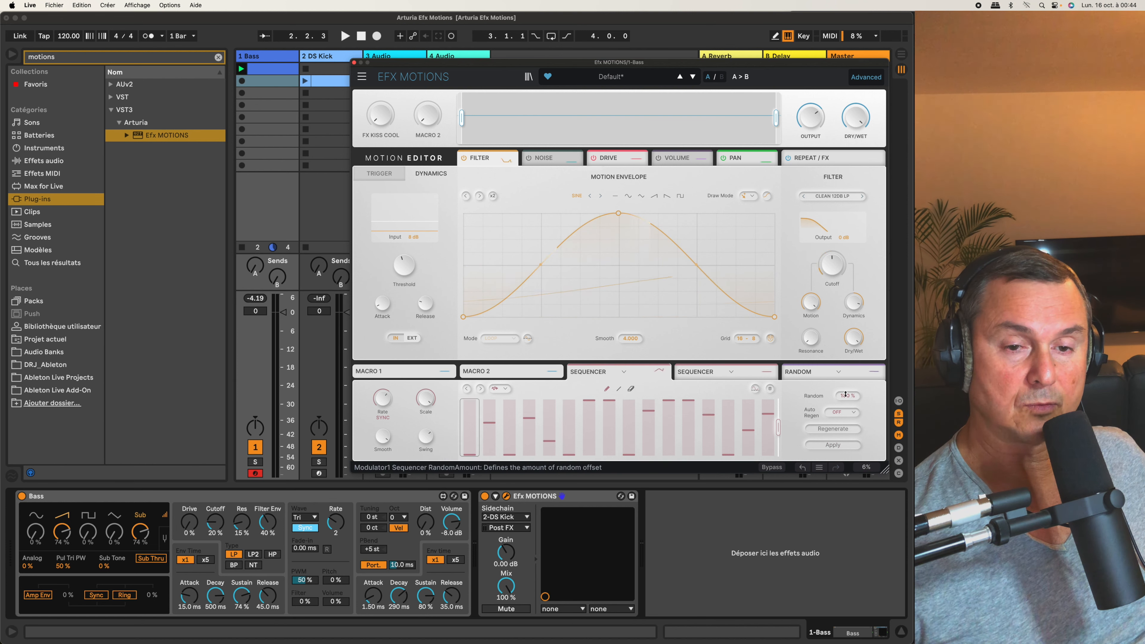
{"action": "left_click_drag", "start_coordinate": [847, 396], "coordinate": [847, 440]}
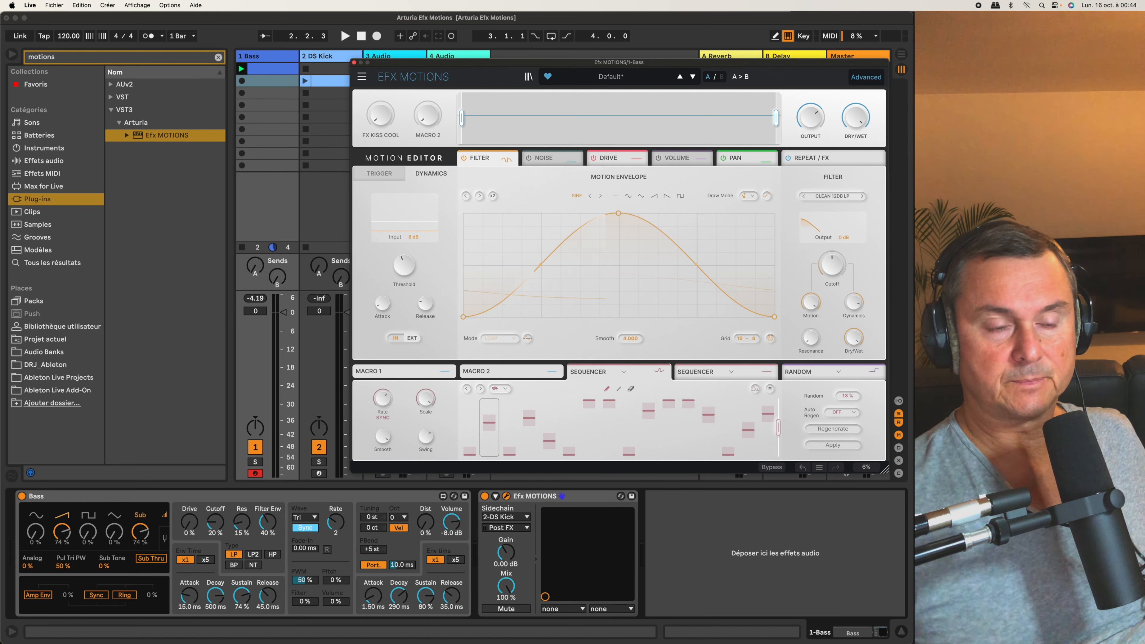
Change the first Sequencer modulator to a Function, try the Saw and Standard Sidechain presets and load Step Sequencer 16.
{"action": "left_click", "coordinate": [604, 371]}
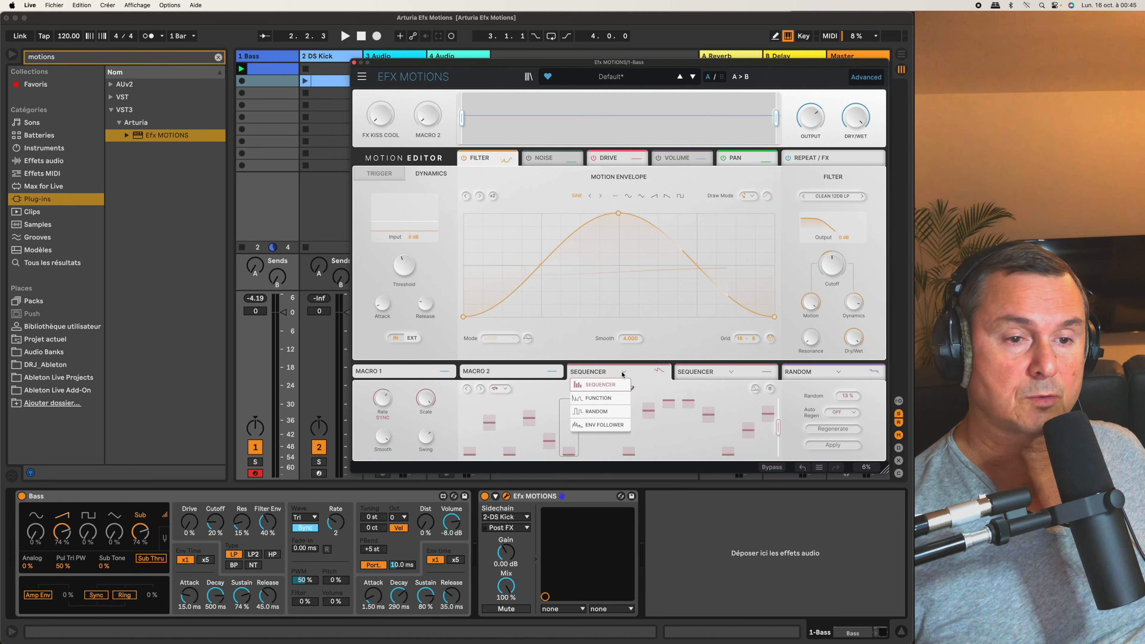
{"action": "left_click", "coordinate": [601, 399]}
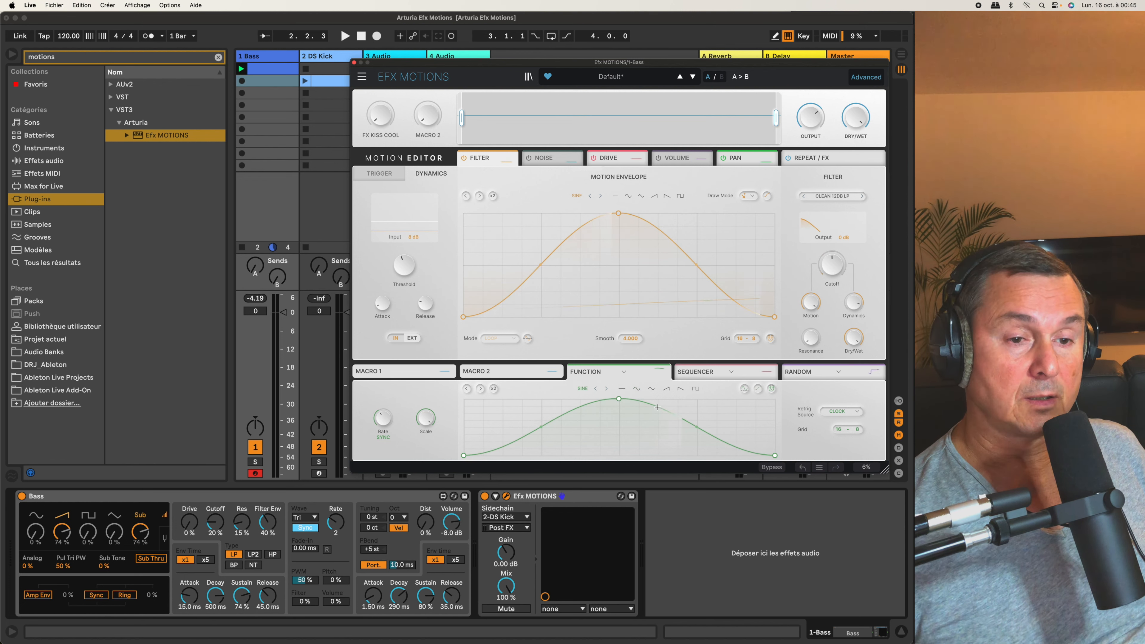
{"action": "left_click", "coordinate": [582, 388]}
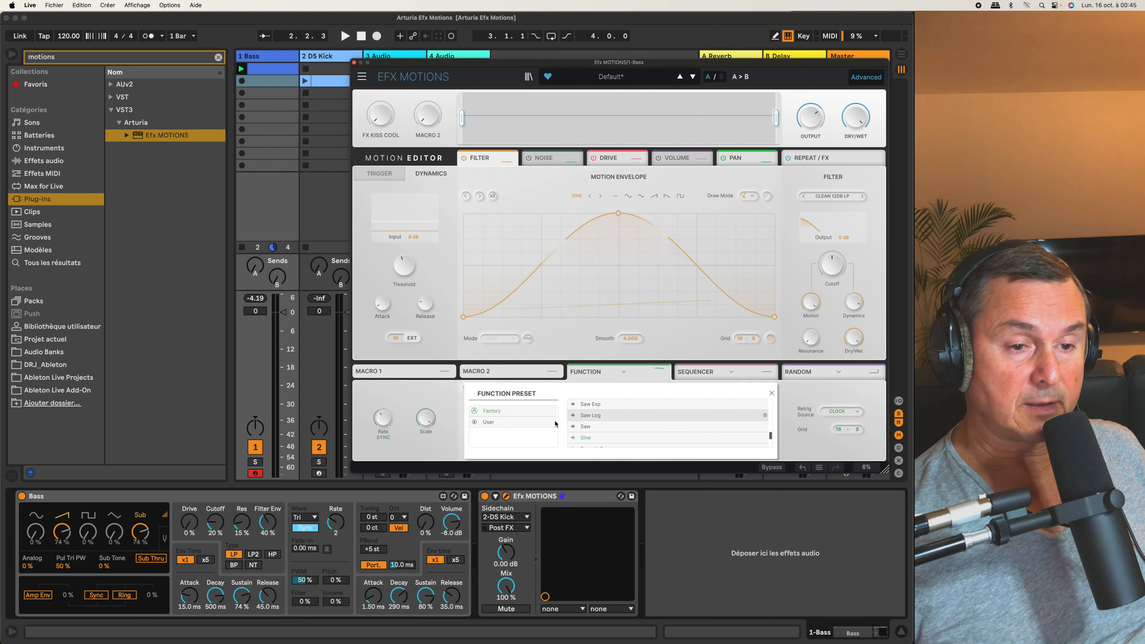
{"action": "scroll", "coordinate": [586, 419], "scroll_direction": "down", "scroll_amount": 1}
{"action": "left_click", "coordinate": [586, 418]}
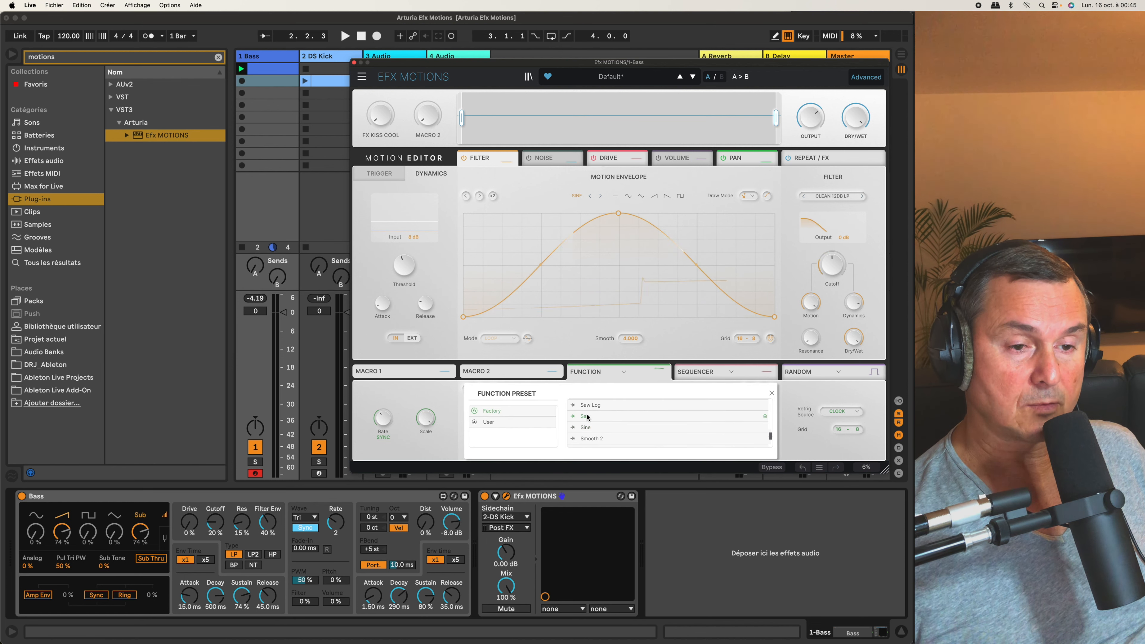
{"action": "scroll", "coordinate": [605, 437], "scroll_direction": "down", "scroll_amount": 4}
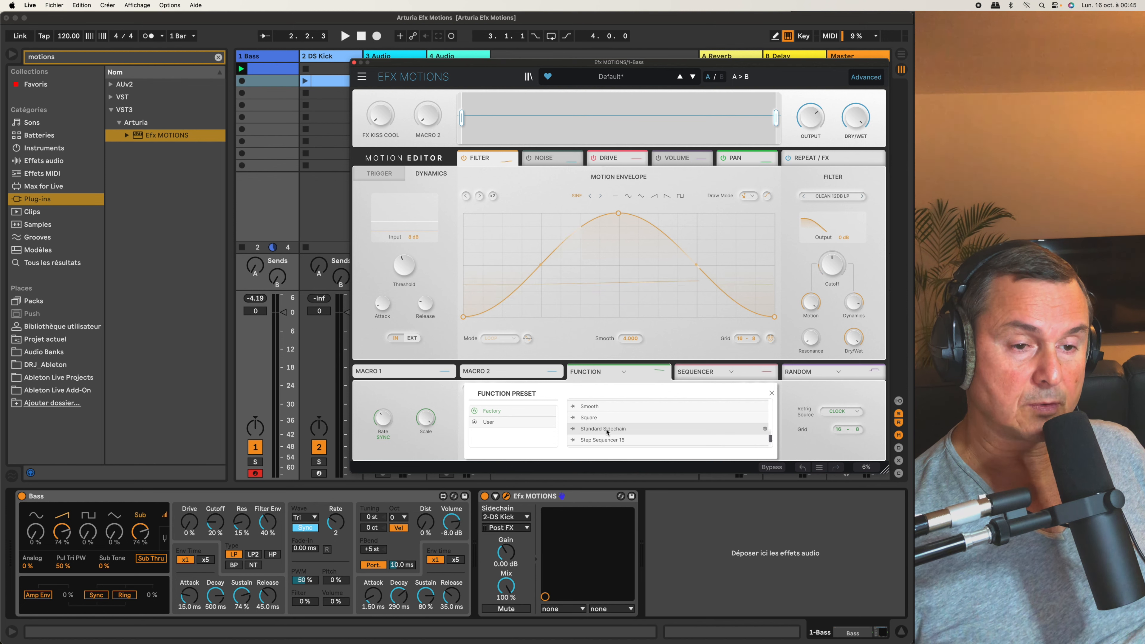
{"action": "left_click", "coordinate": [607, 432]}
{"action": "left_click", "coordinate": [771, 393]}
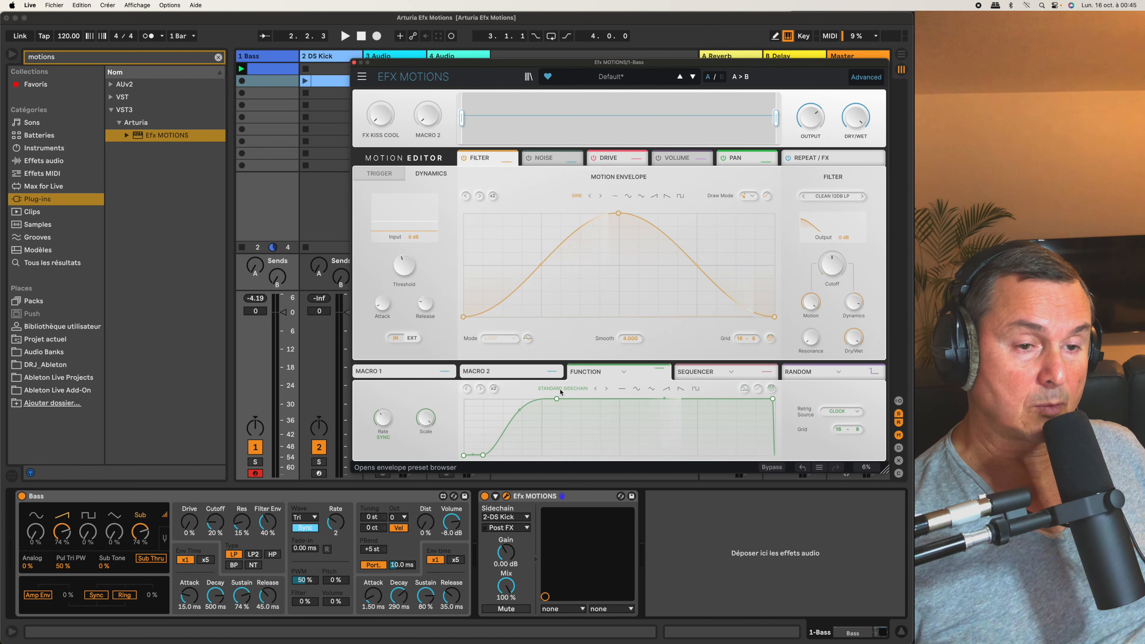
{"action": "left_click", "coordinate": [605, 388]}
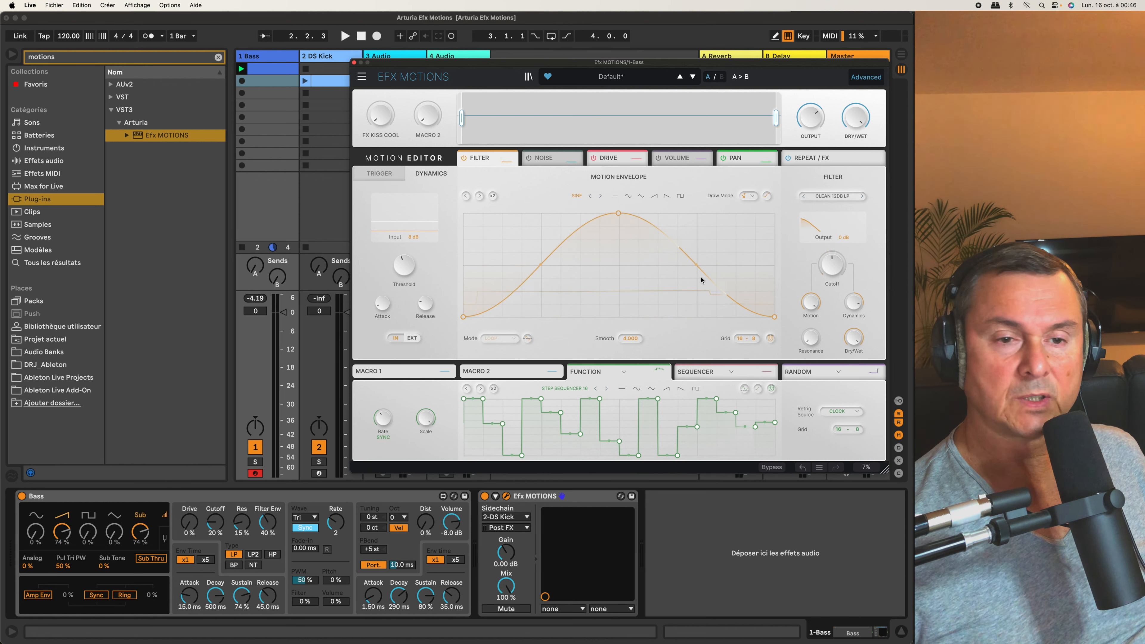
Enable the Noise module with a sine motion envelope and assign the Function modulator to its Level.
{"action": "left_click", "coordinate": [531, 159]}
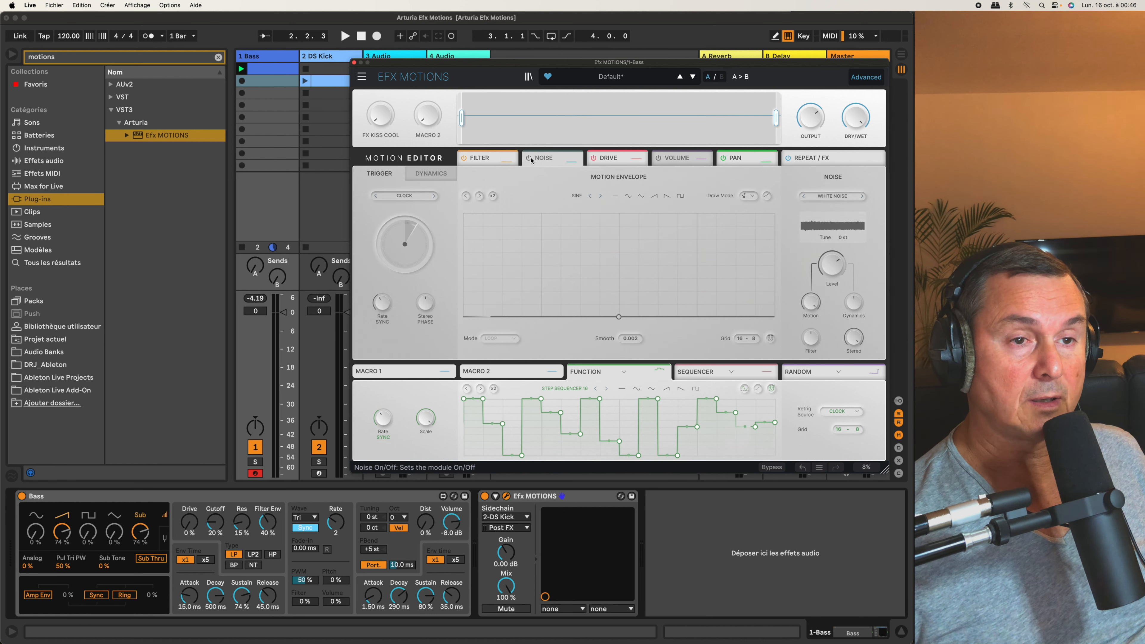
{"action": "left_click", "coordinate": [530, 159]}
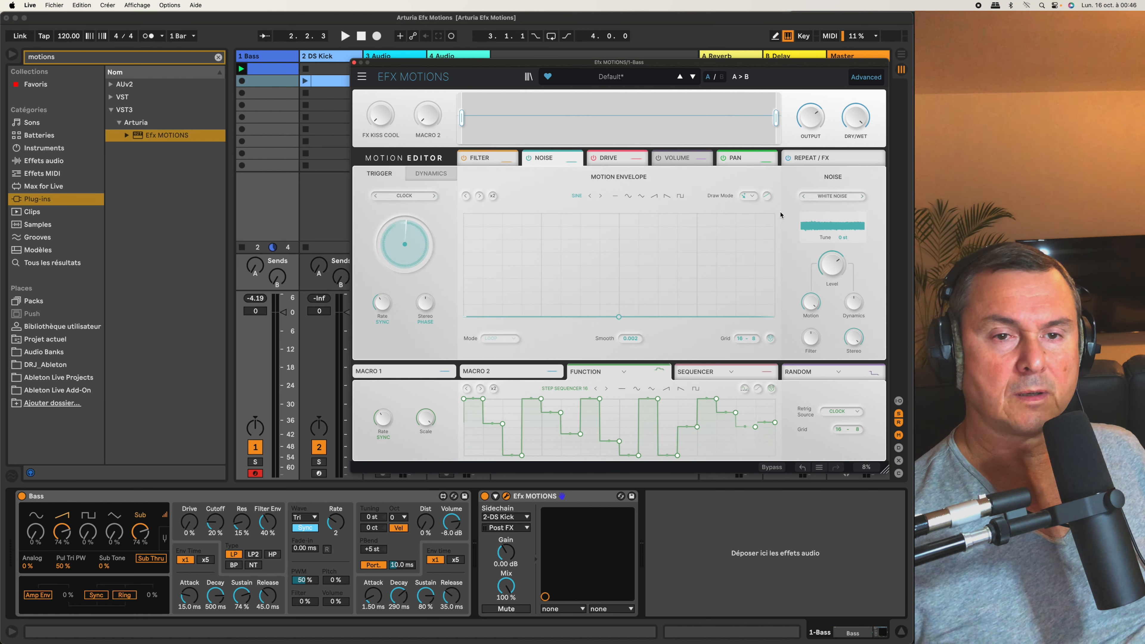
{"action": "left_click", "coordinate": [629, 197]}
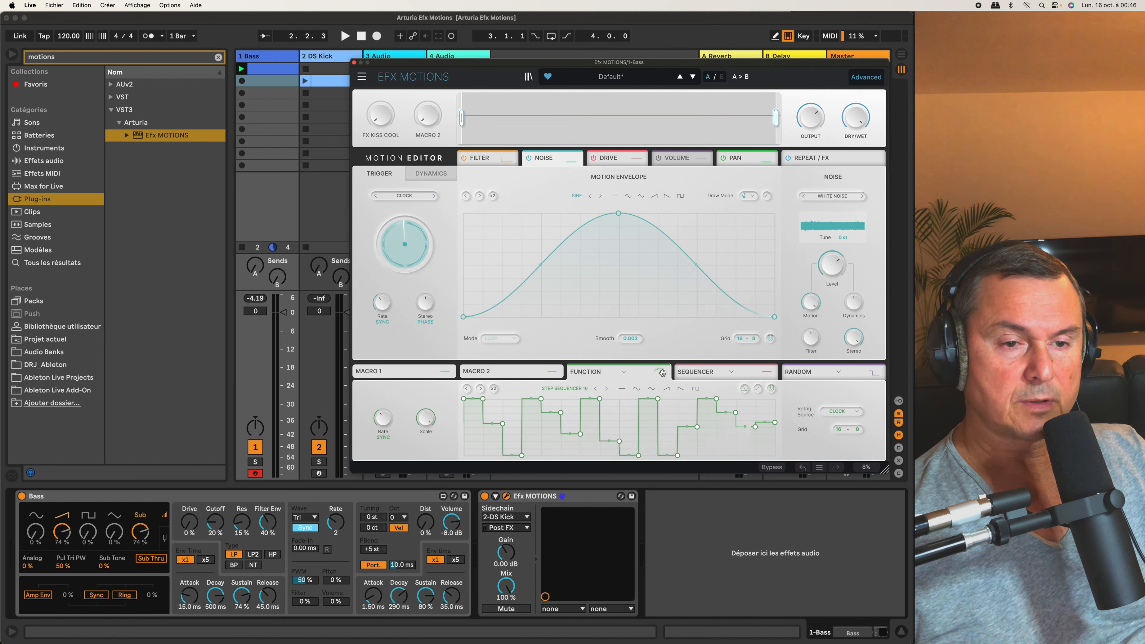
{"action": "left_click_drag", "start_coordinate": [661, 372], "coordinate": [831, 293]}
Play the bass loop while switching the Function's shape to Sine and on to Ramp, and stop playback.
{"action": "key", "text": "space"}
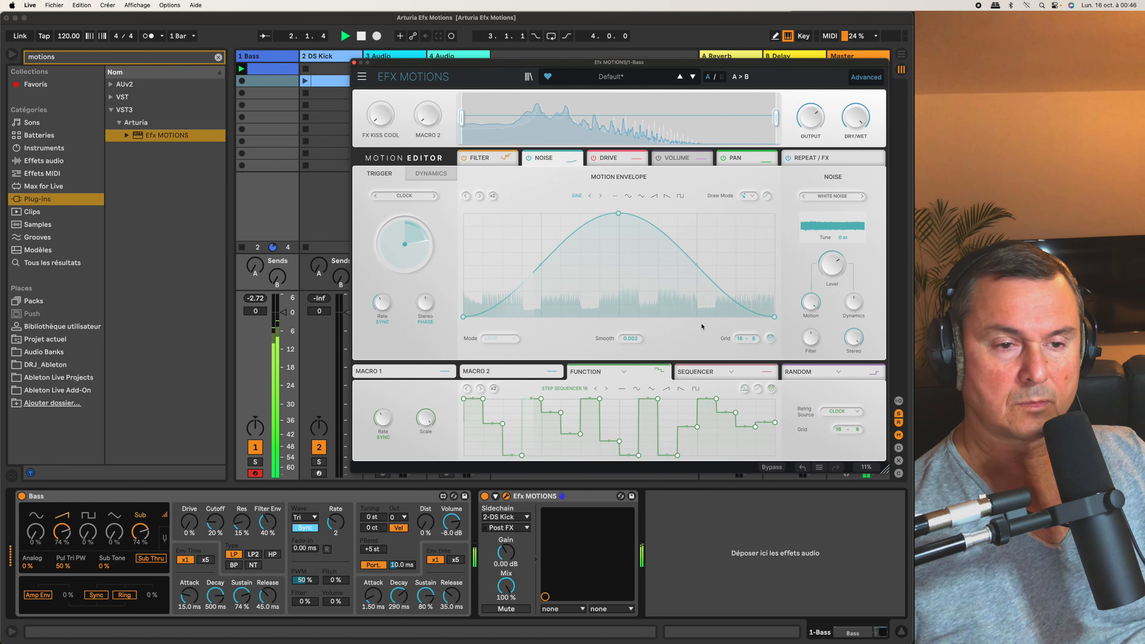
{"action": "left_click", "coordinate": [637, 389]}
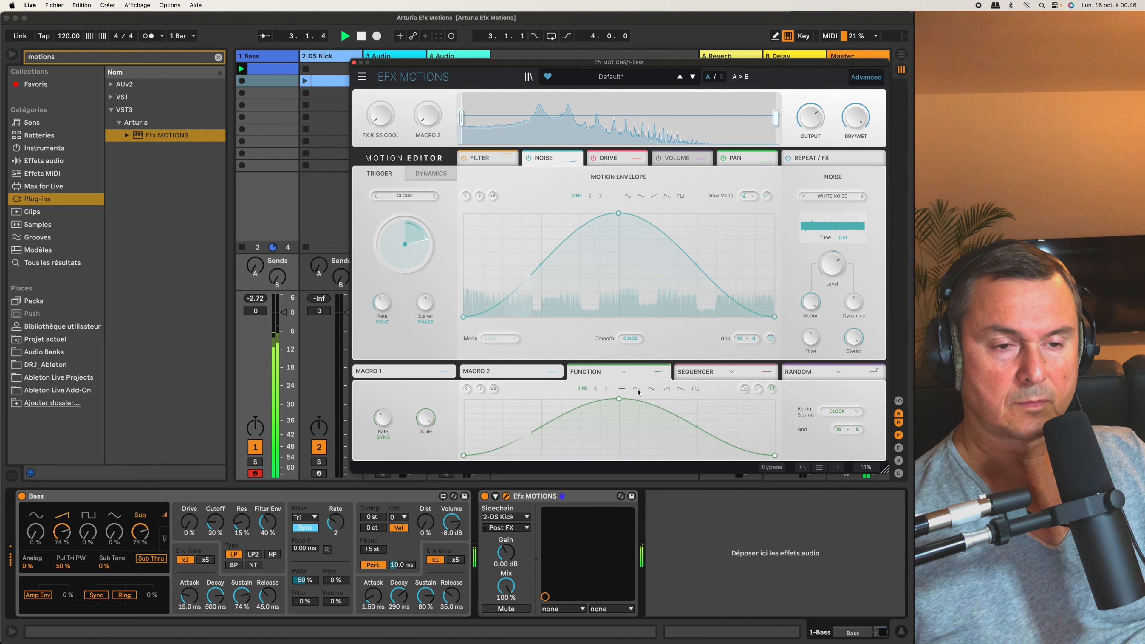
{"action": "left_click", "coordinate": [668, 391]}
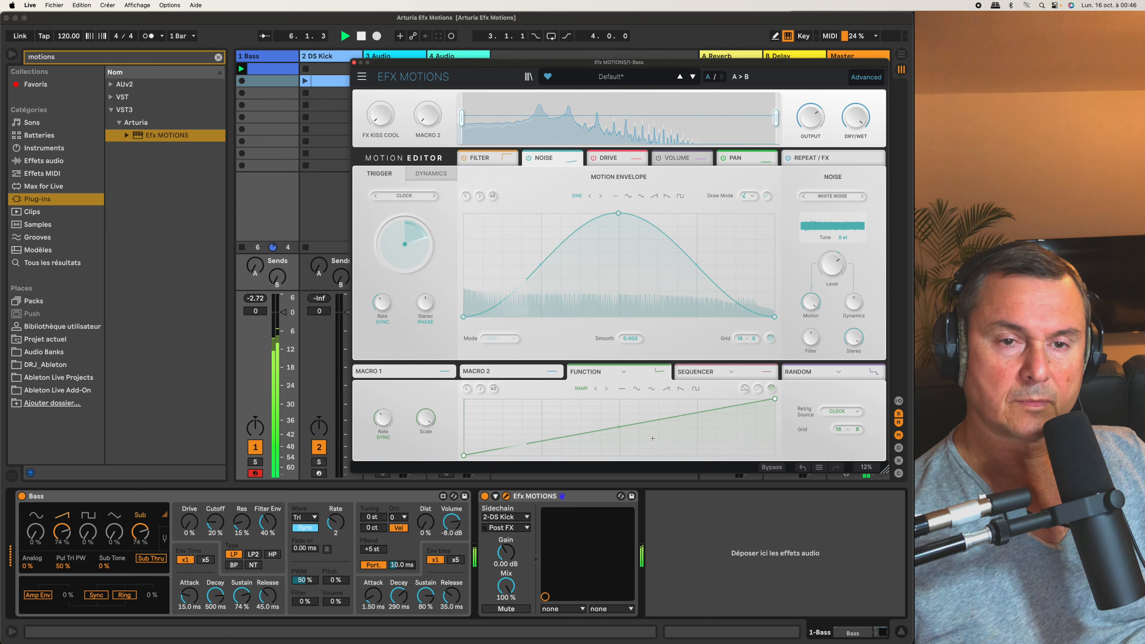
{"action": "key", "text": "space"}
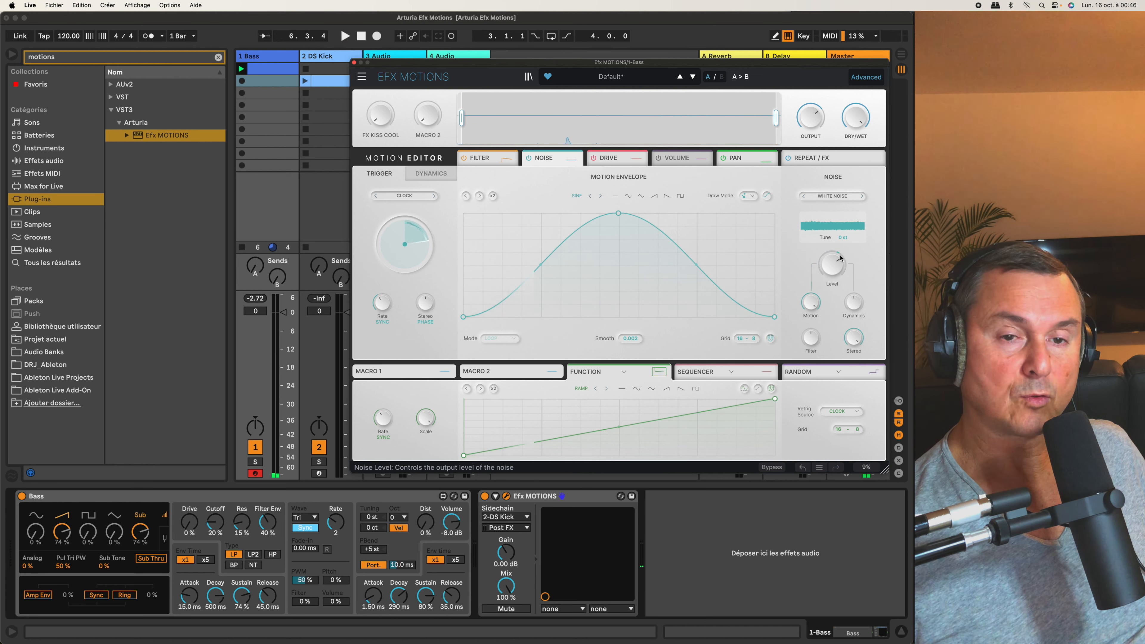
Adjust the Noise Level to about -8 dB while auditioning the bass loop, and stop playback.
{"action": "mouse_move", "coordinate": [833, 267]}
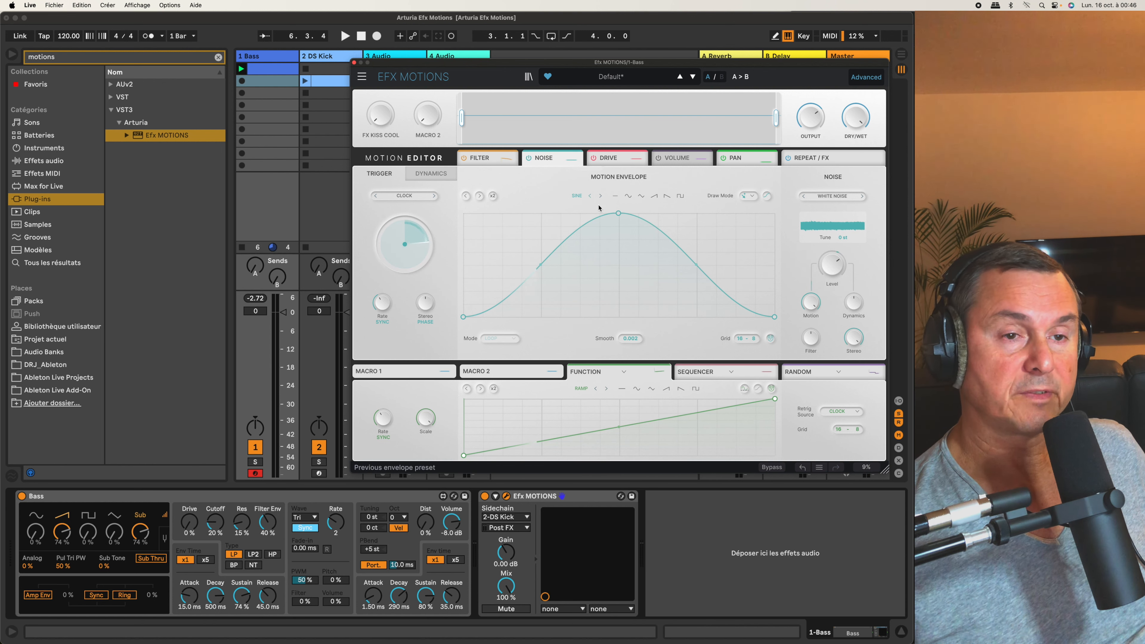
{"action": "key", "text": "space"}
{"action": "mouse_move", "coordinate": [832, 265]}
{"action": "left_mouse_down"}
{"action": "mouse_move", "coordinate": [832, 276]}
{"action": "mouse_move", "coordinate": [835, 263]}
{"action": "left_mouse_up"}
{"action": "key", "text": "space"}
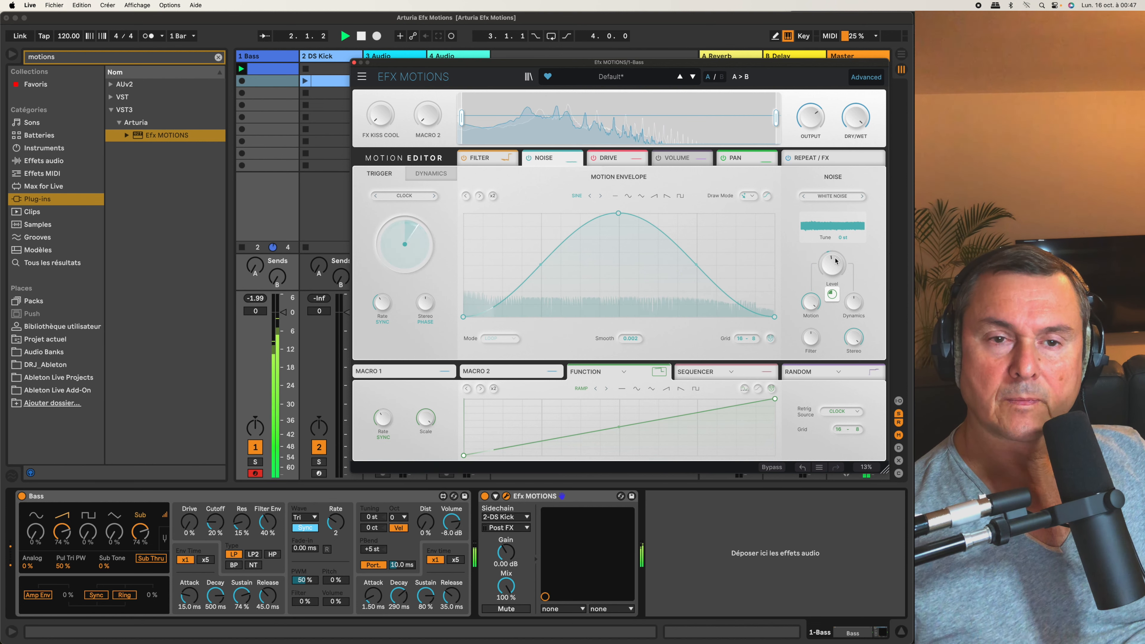
{"action": "left_click_drag", "start_coordinate": [835, 261], "coordinate": [834, 265]}
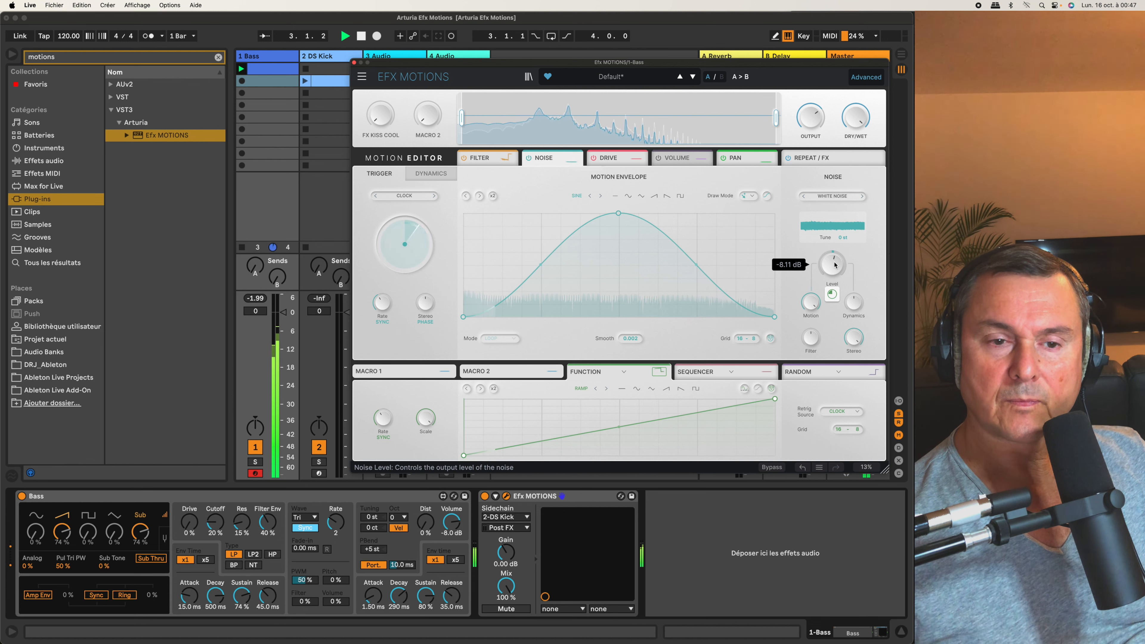
{"action": "key", "text": "space"}
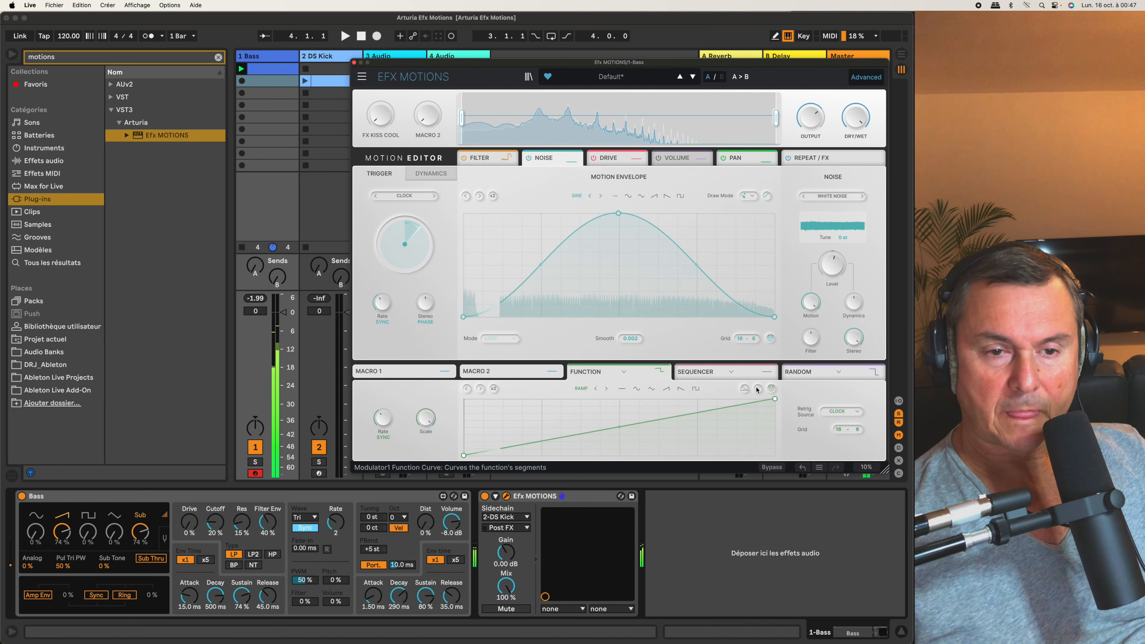
Audition the bass loop with the Function's ramp straight and curved, leave its segments curved and stop playback.
{"action": "key", "text": "space"}
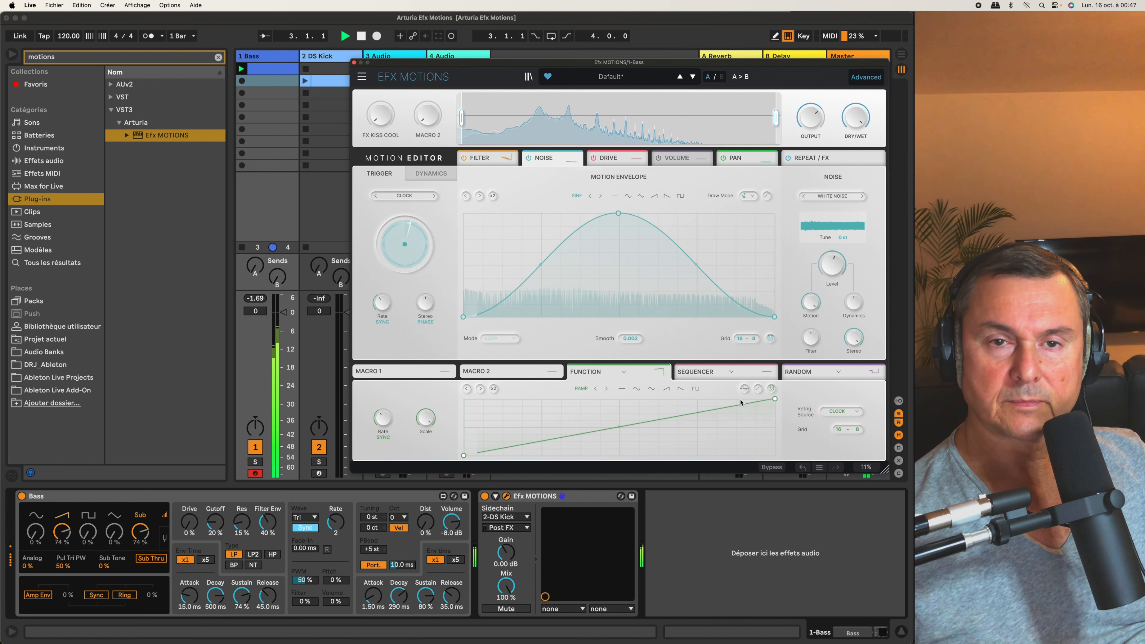
{"action": "key", "text": "space"}
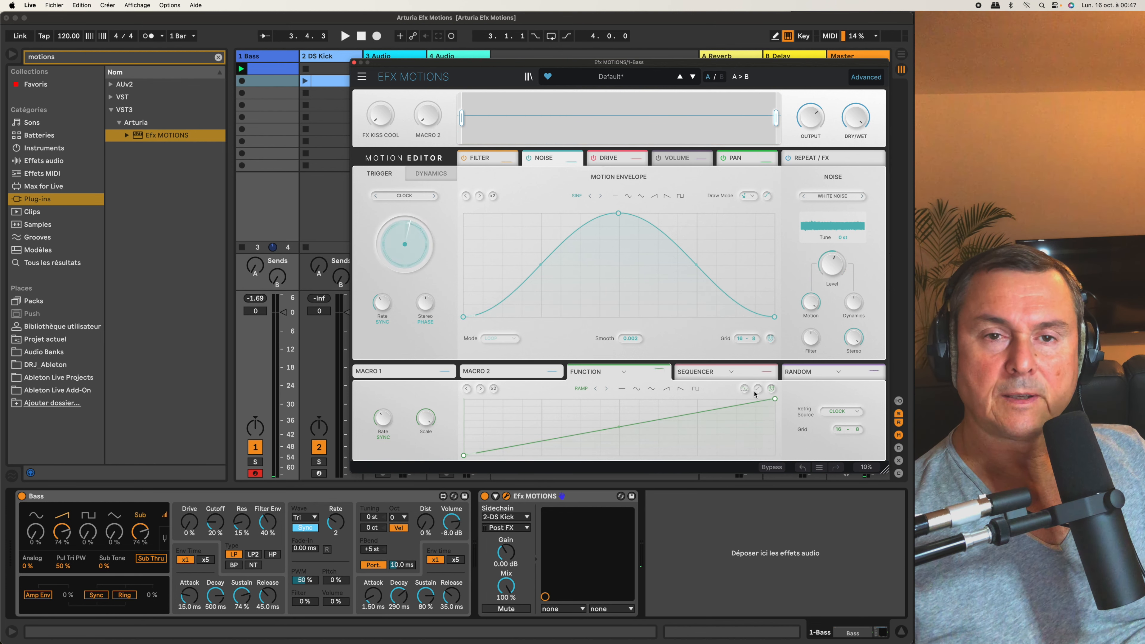
{"action": "left_click", "coordinate": [758, 389]}
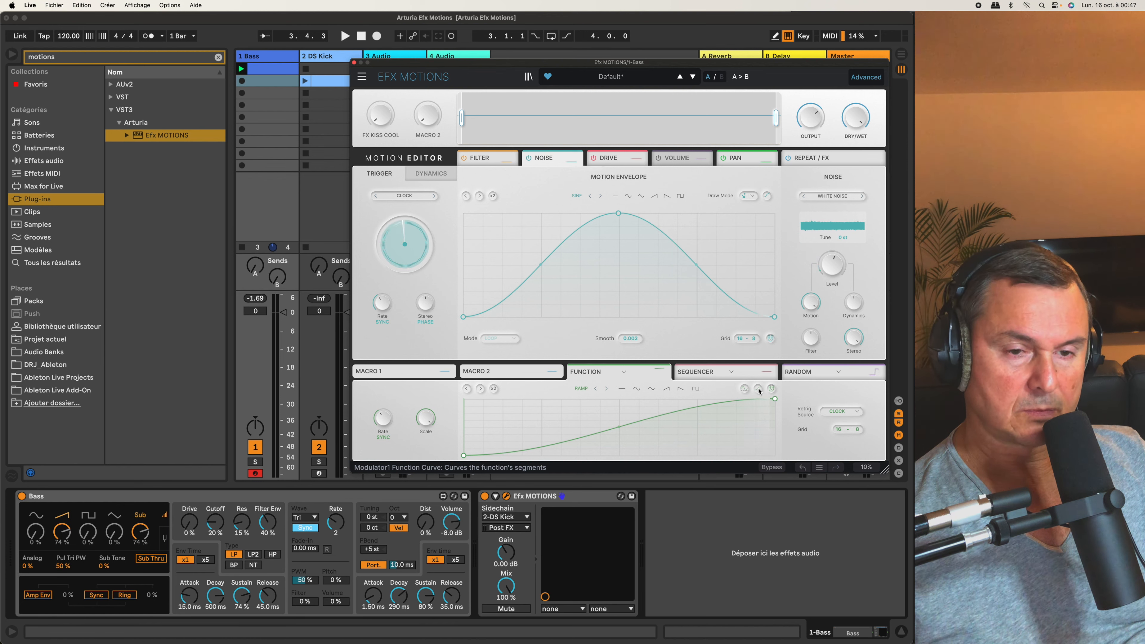
{"action": "key", "text": "space"}
{"action": "left_click", "coordinate": [759, 389]}
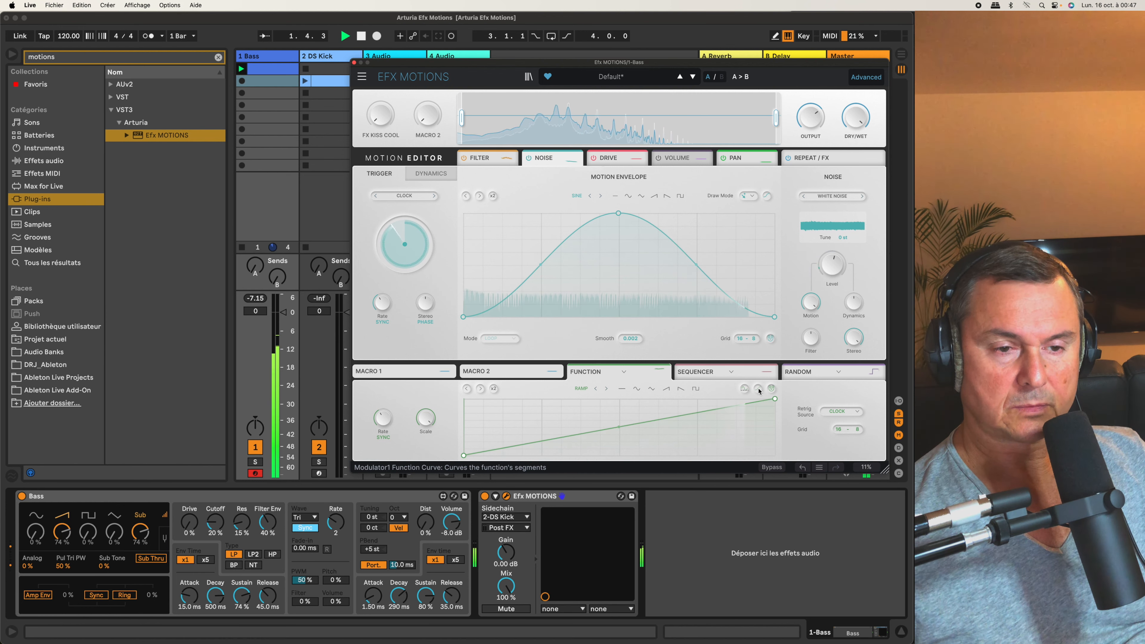
{"action": "left_click", "coordinate": [758, 389]}
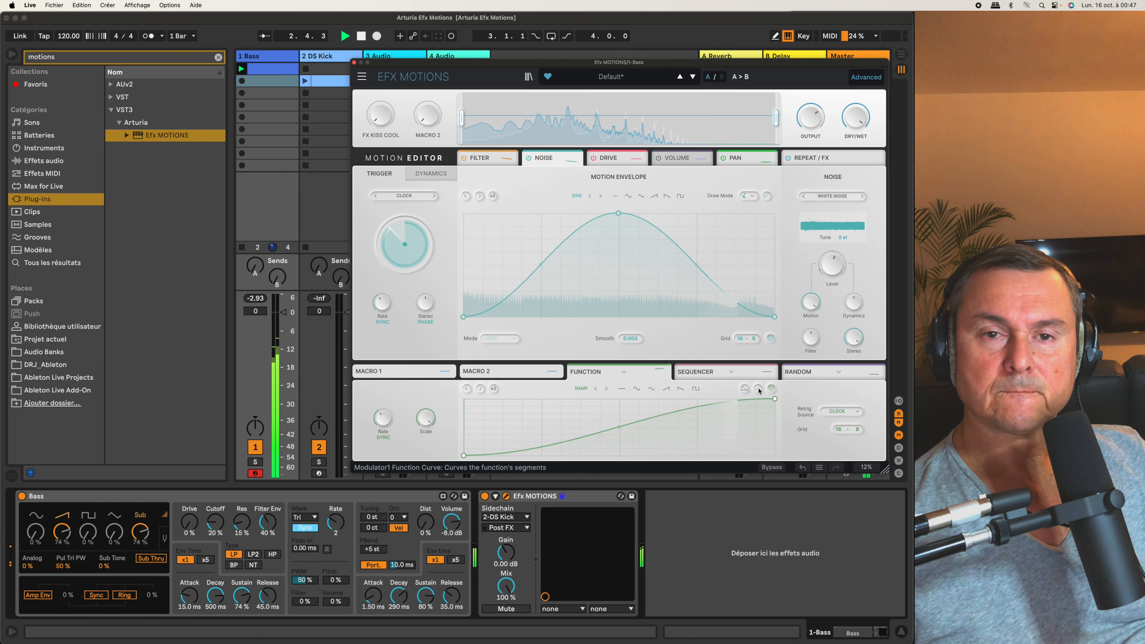
{"action": "key", "text": "space"}
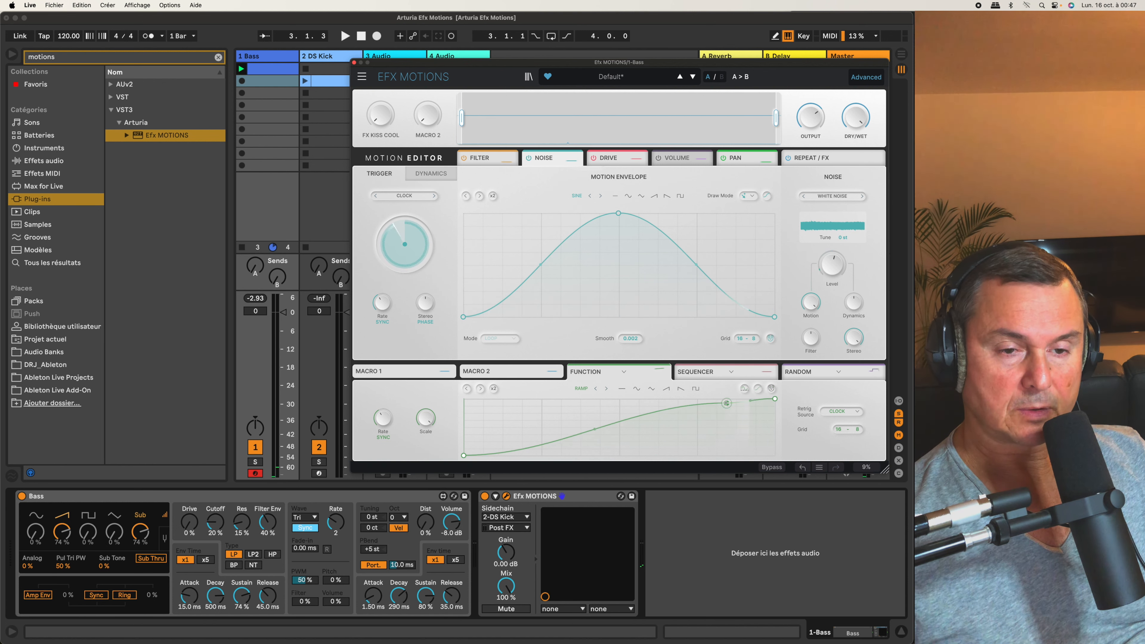
Reshape the Function's ramp into a wavy curve with three intermediate points while auditioning the bass loop, and stop playback.
{"action": "left_click_drag", "start_coordinate": [744, 404], "coordinate": [742, 428]}
{"action": "left_click_drag", "start_coordinate": [570, 437], "coordinate": [560, 408]}
{"action": "key", "text": "space"}
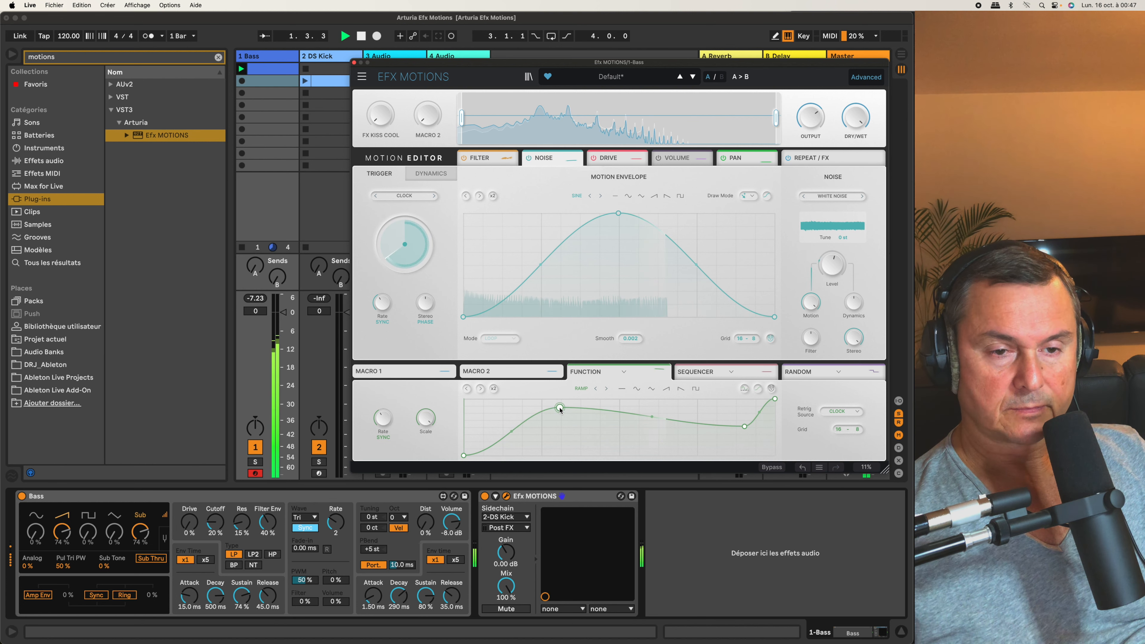
{"action": "left_click_drag", "start_coordinate": [559, 409], "coordinate": [589, 450]}
{"action": "left_click_drag", "start_coordinate": [693, 434], "coordinate": [679, 413]}
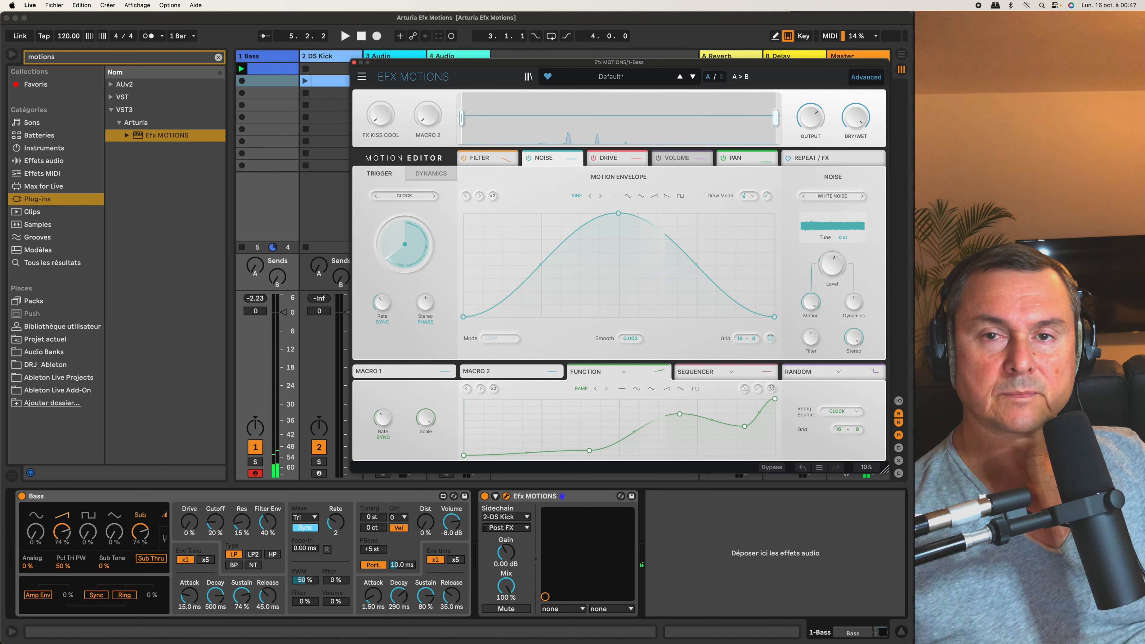
Speed up the Function's Rate to a 1/4t bar while auditioning the bass loop, and stop playback.
{"action": "mouse_move", "coordinate": [384, 419]}
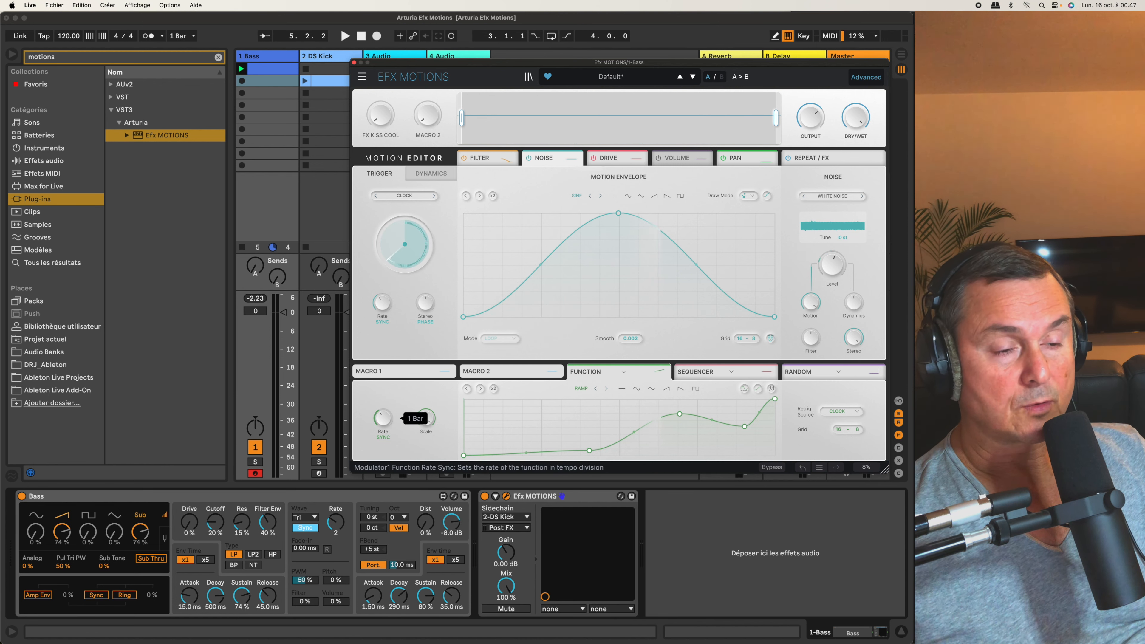
{"action": "key", "text": "space"}
{"action": "left_click_drag", "start_coordinate": [383, 419], "coordinate": [383, 391]}
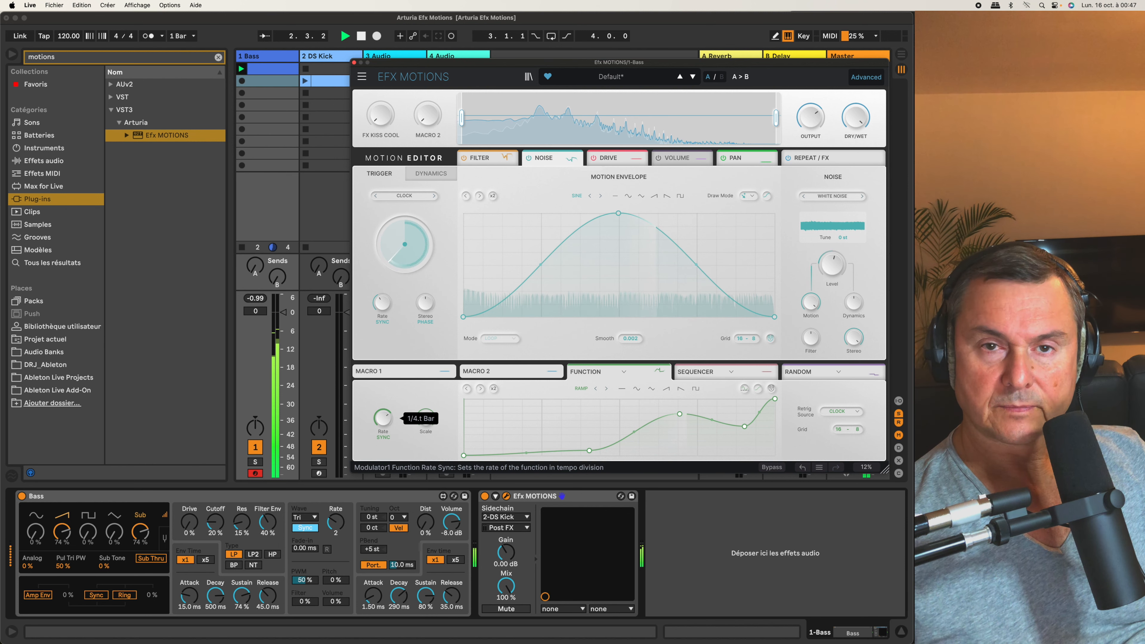
Vary the Function's Scale between 0 and 58.8 % while auditioning the bass loop, and stop playback.
{"action": "mouse_move", "coordinate": [426, 418]}
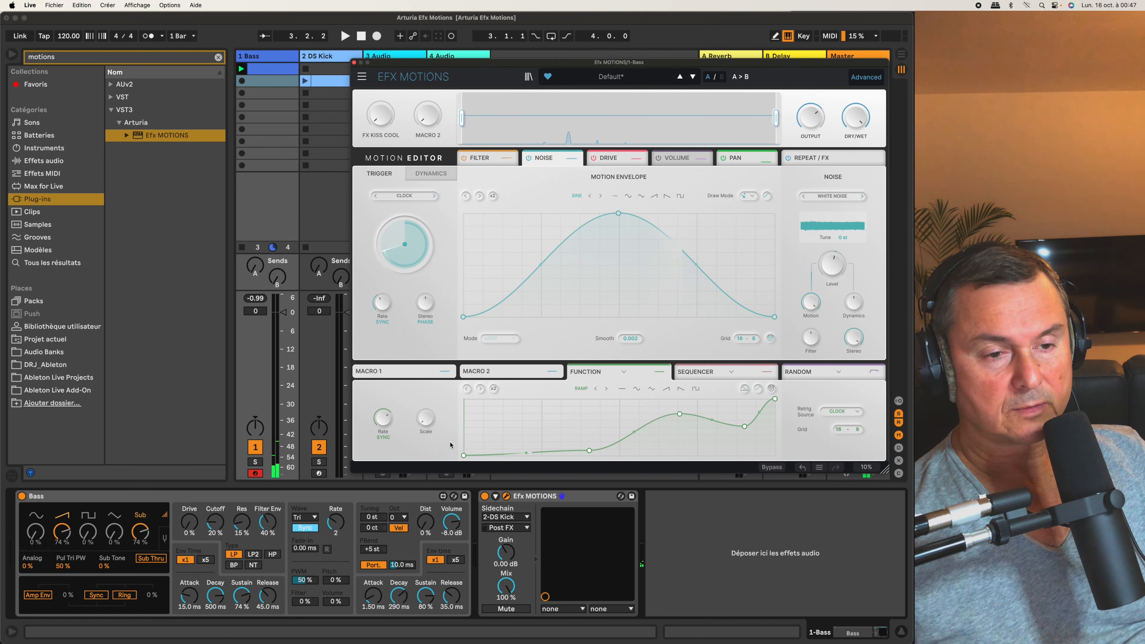
{"action": "key", "text": "space"}
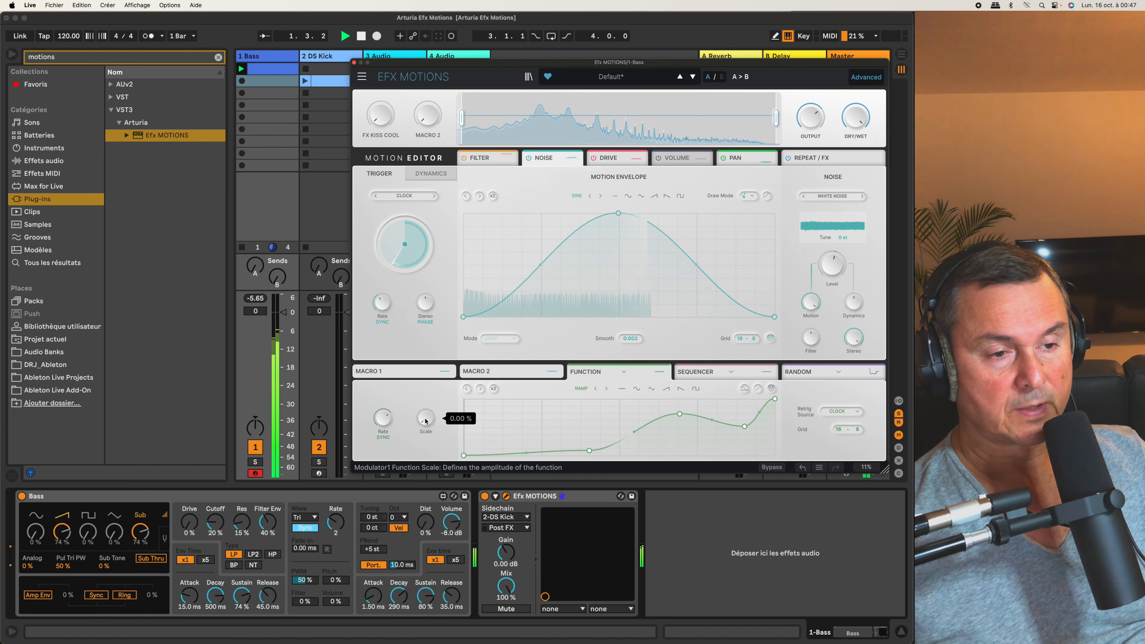
{"action": "left_click_drag", "start_coordinate": [427, 419], "coordinate": [426, 399]}
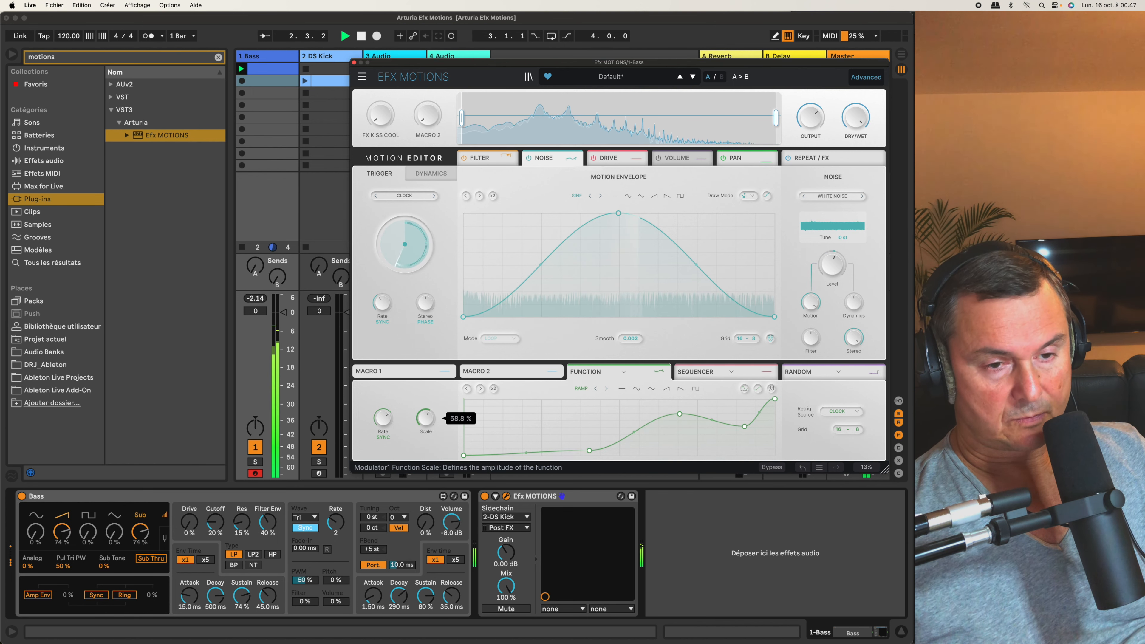
{"action": "key", "text": "space"}
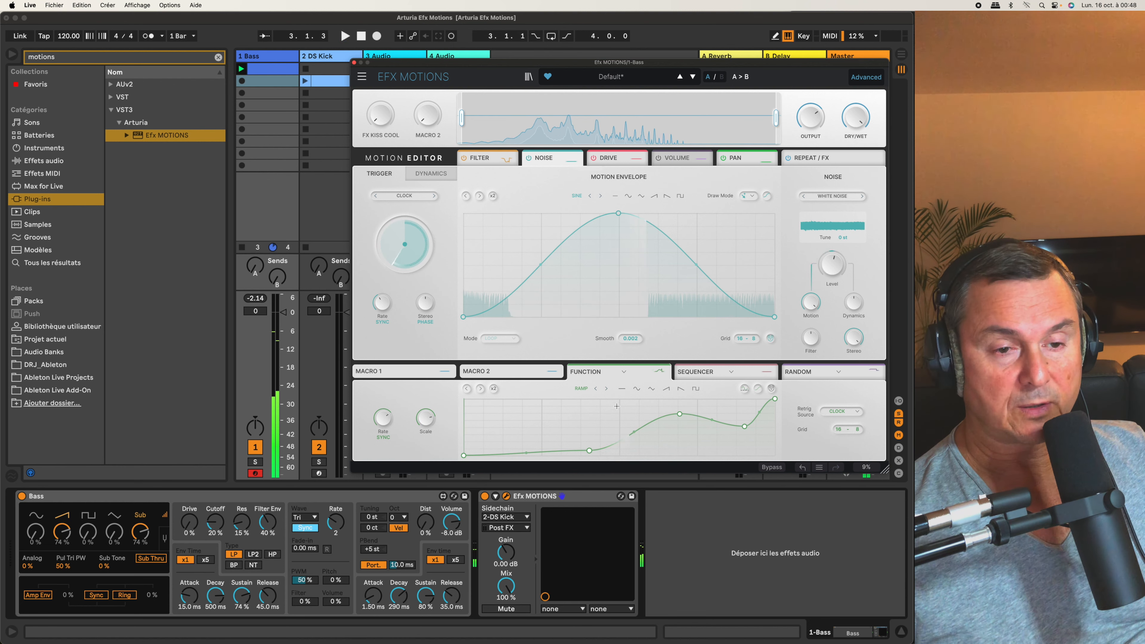
{"action": "key", "text": "space"}
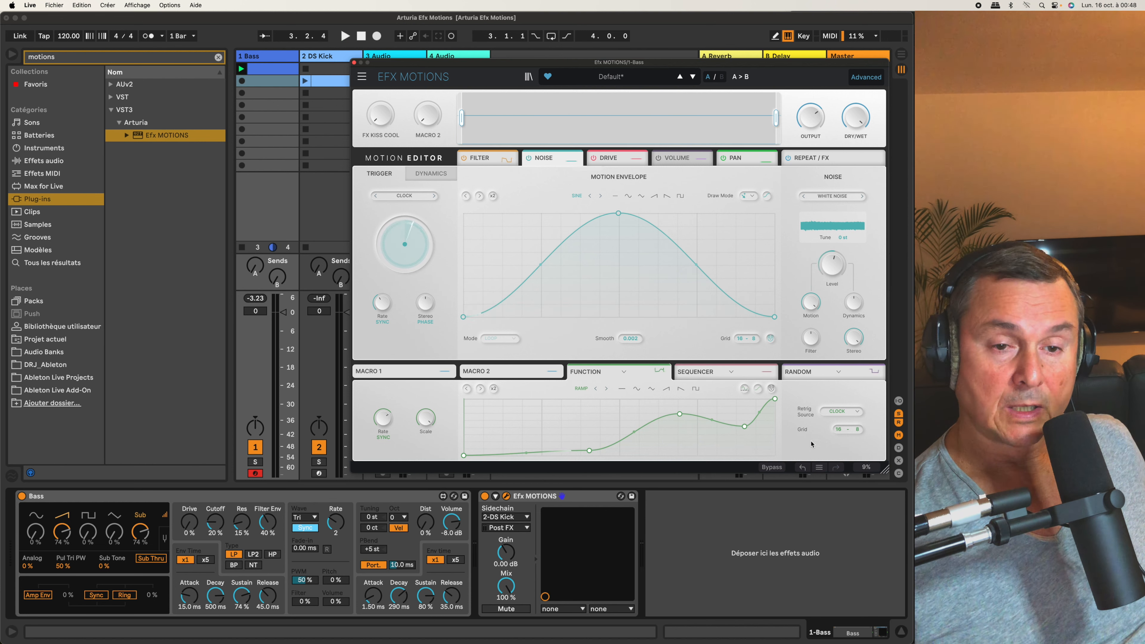
Look through the Function's retrigger sources, keeping Clock, and set its grid to 11 by 4.
{"action": "left_click", "coordinate": [852, 413]}
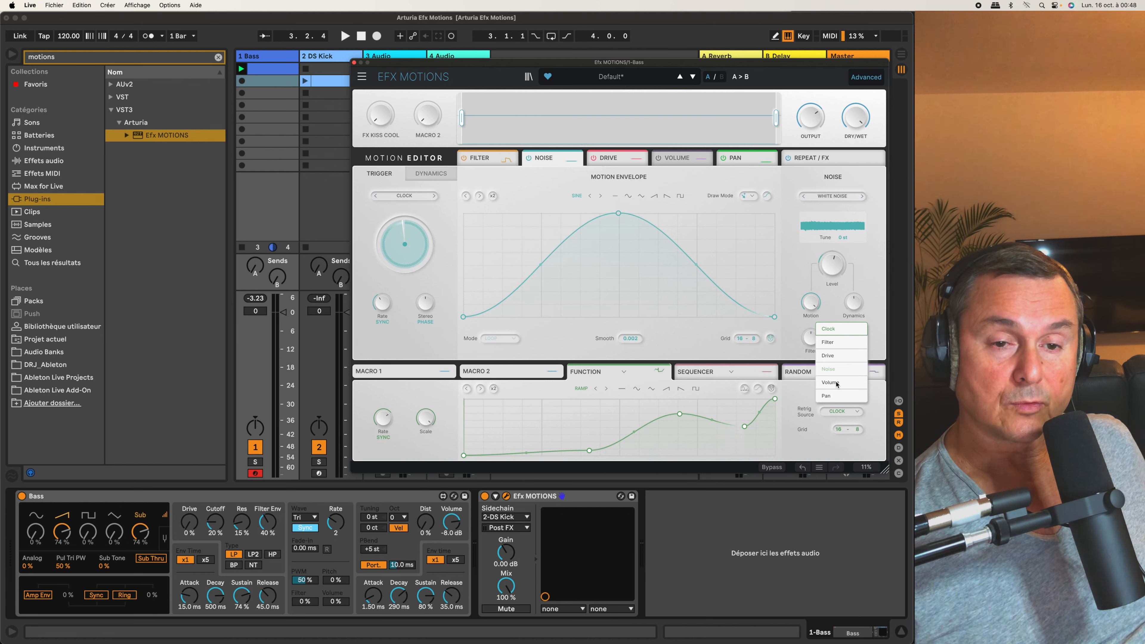
{"action": "left_click", "coordinate": [812, 447]}
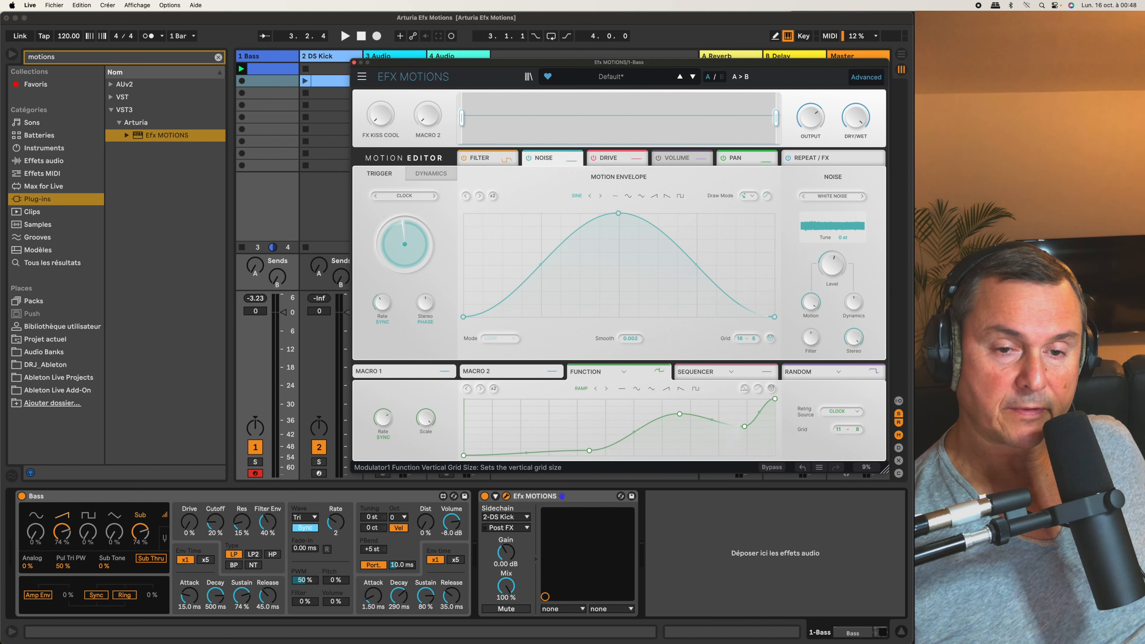
{"action": "left_click_drag", "start_coordinate": [856, 429], "coordinate": [857, 426]}
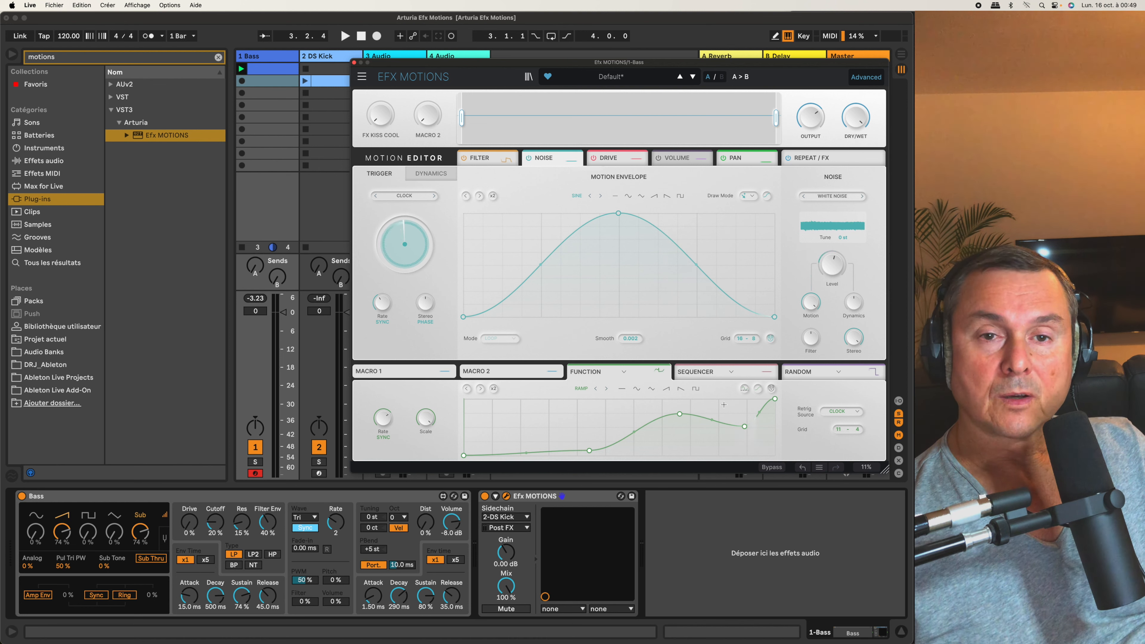
Open the Random modulator and try out different Rate, Scale and Smooth settings on its sample-and-hold curve.
{"action": "left_click", "coordinate": [805, 377]}
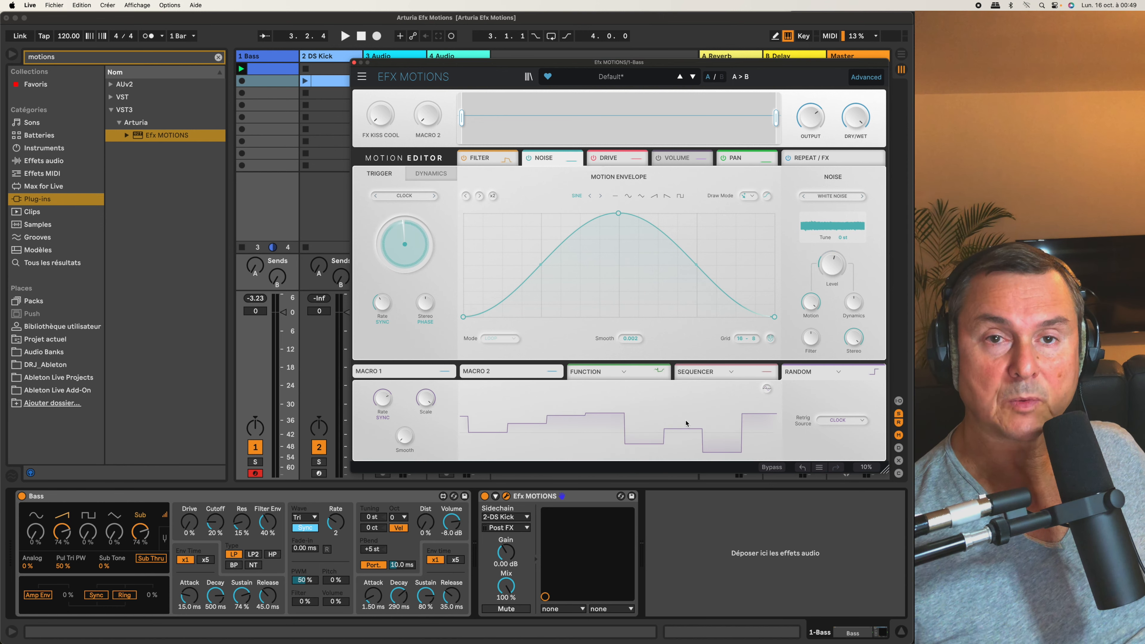
{"action": "mouse_move", "coordinate": [383, 397]}
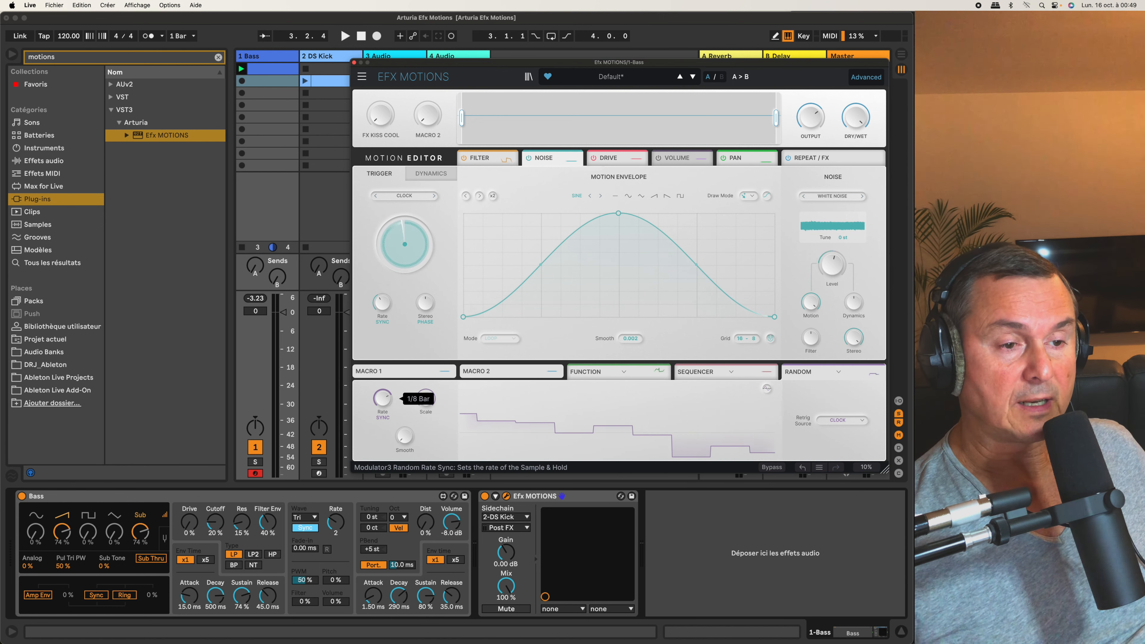
{"action": "left_click_drag", "start_coordinate": [382, 397], "coordinate": [425, 398]}
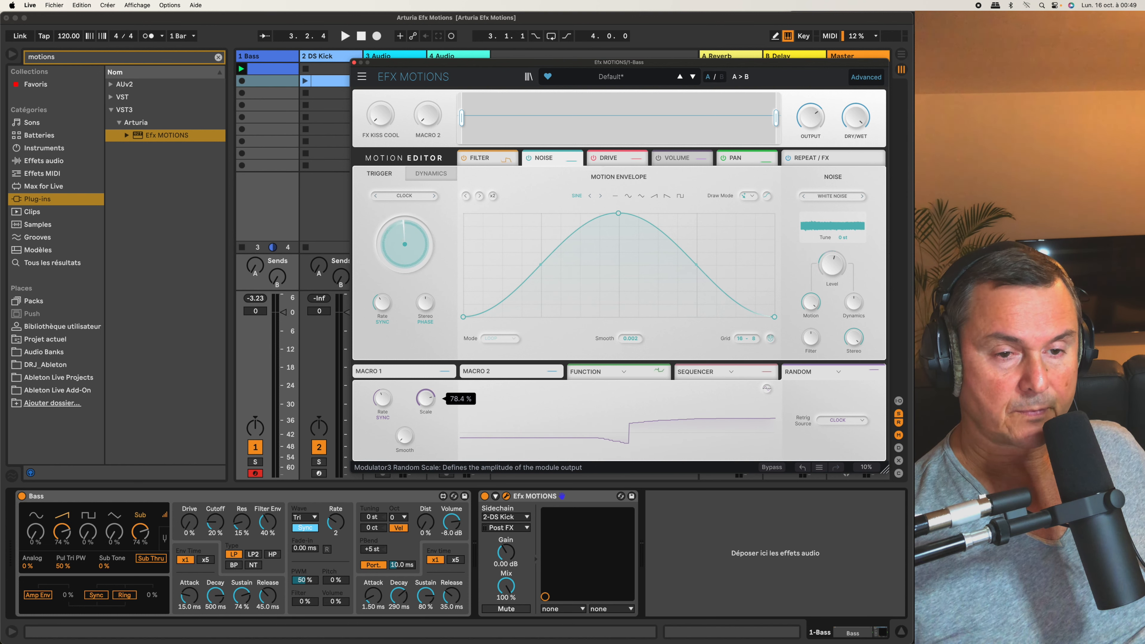
{"action": "left_click_drag", "start_coordinate": [425, 399], "coordinate": [405, 422]}
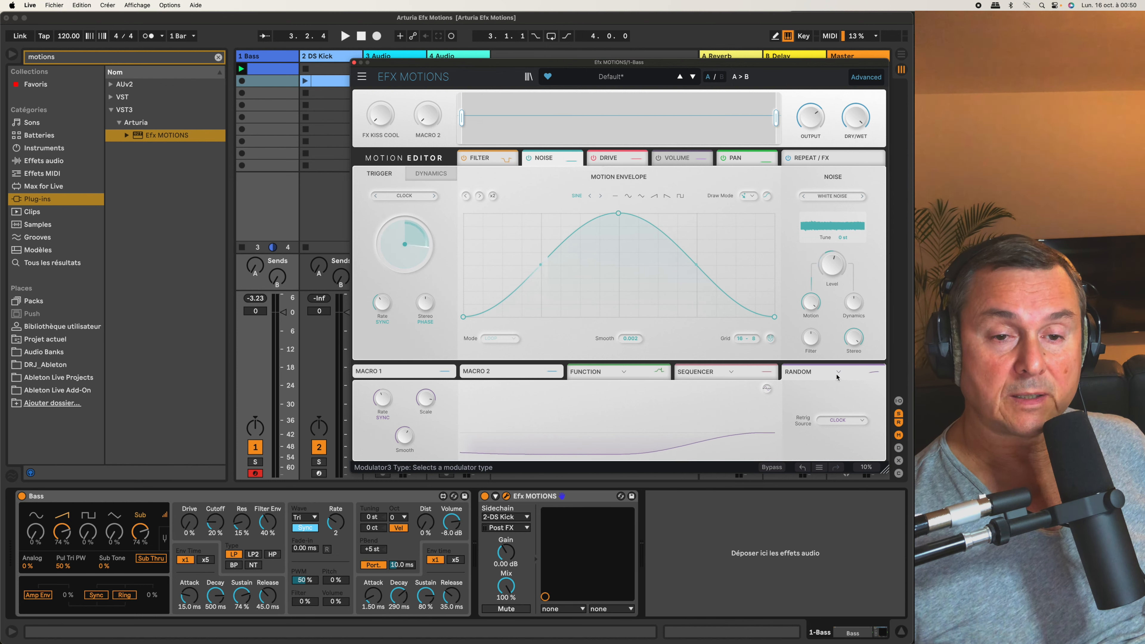
Change the Random modulator to an Env Follower and adjust its Scale.
{"action": "left_click", "coordinate": [811, 372]}
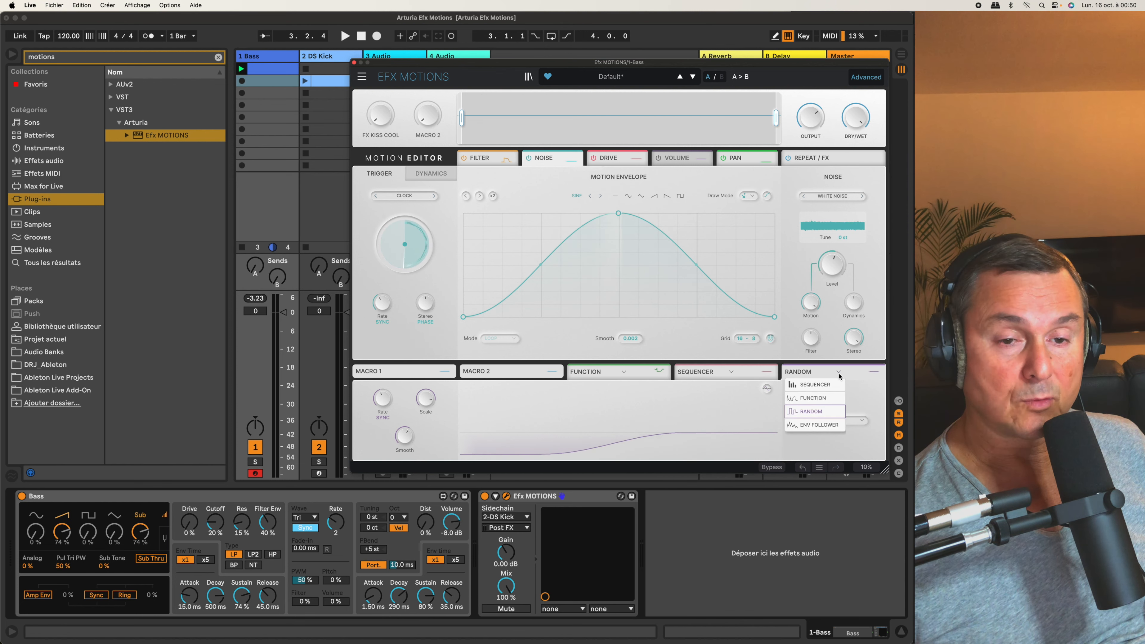
{"action": "left_click", "coordinate": [809, 425]}
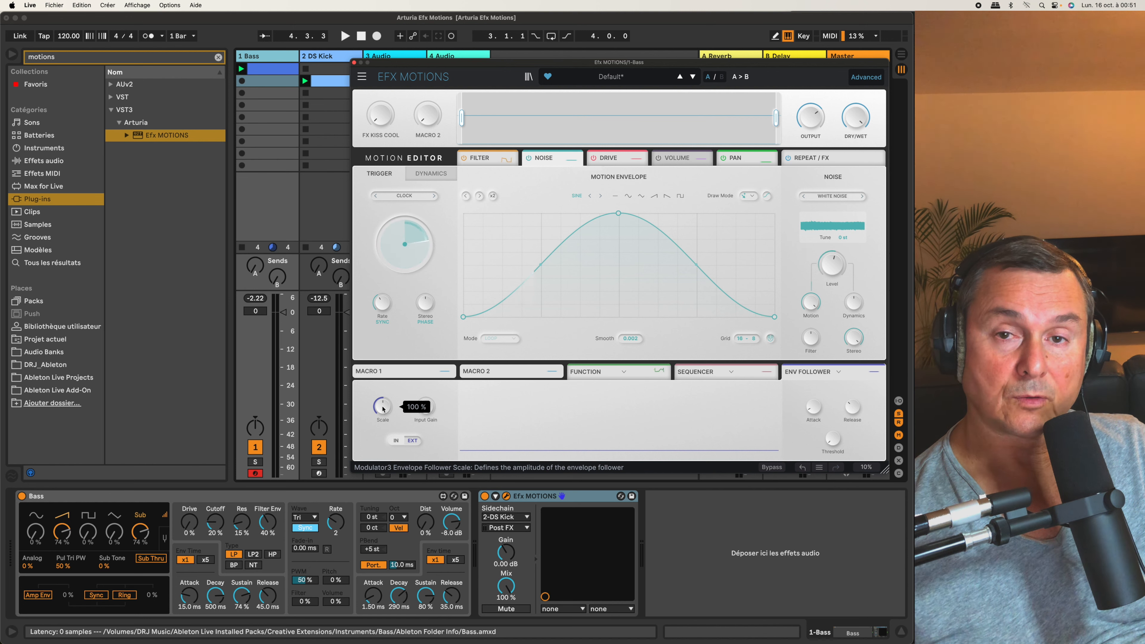
{"action": "left_click_drag", "start_coordinate": [383, 408], "coordinate": [383, 380]}
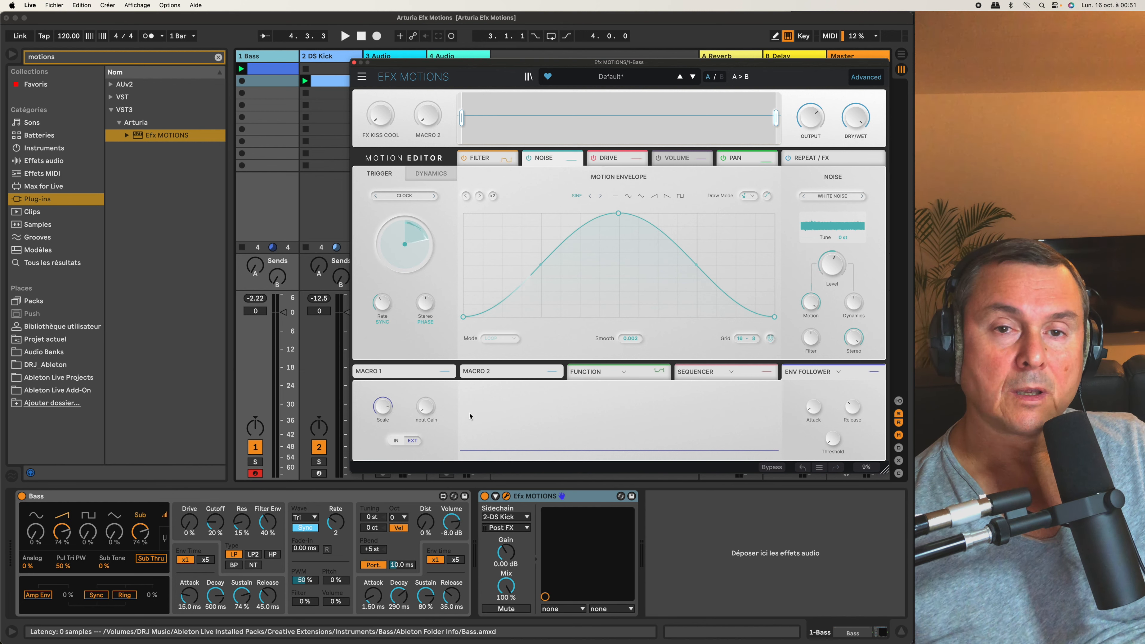
Try the Env Follower's Input Gain and play the bass and kick to check its response to the external signal, and stop playback.
{"action": "mouse_move", "coordinate": [425, 406]}
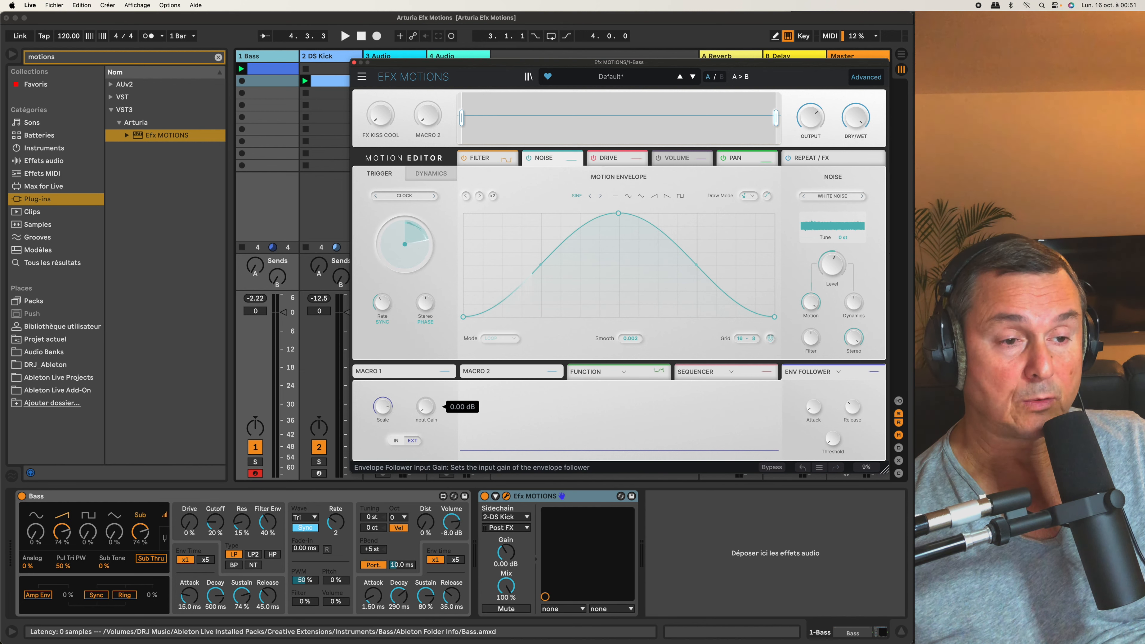
{"action": "left_click_drag", "start_coordinate": [425, 405], "coordinate": [425, 400]}
{"action": "key", "text": "space"}
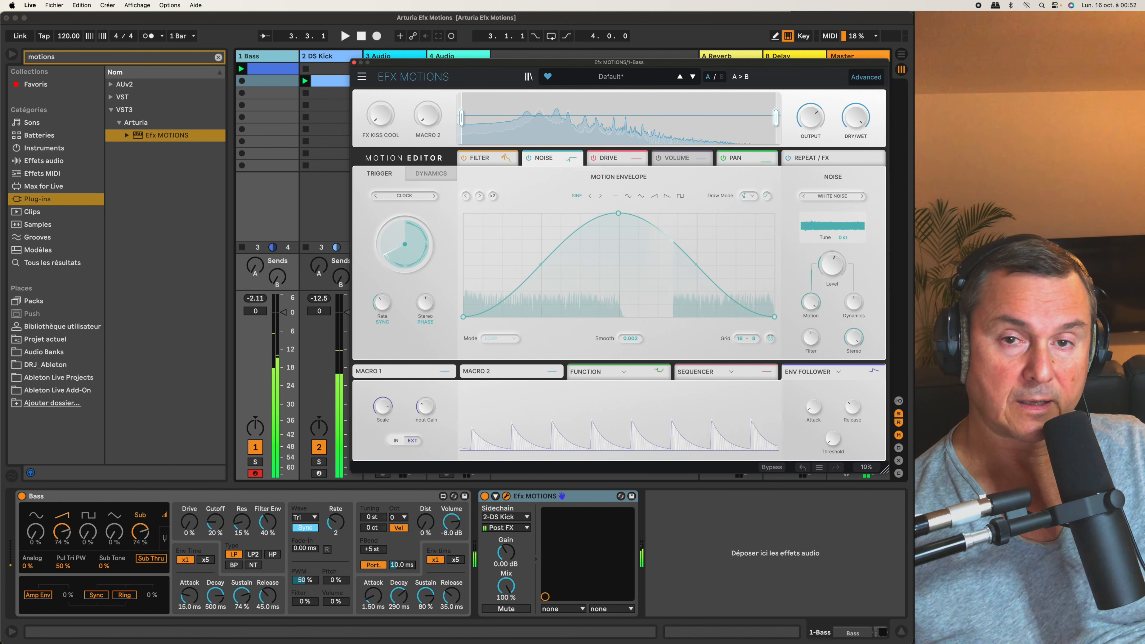
{"action": "key", "text": "space"}
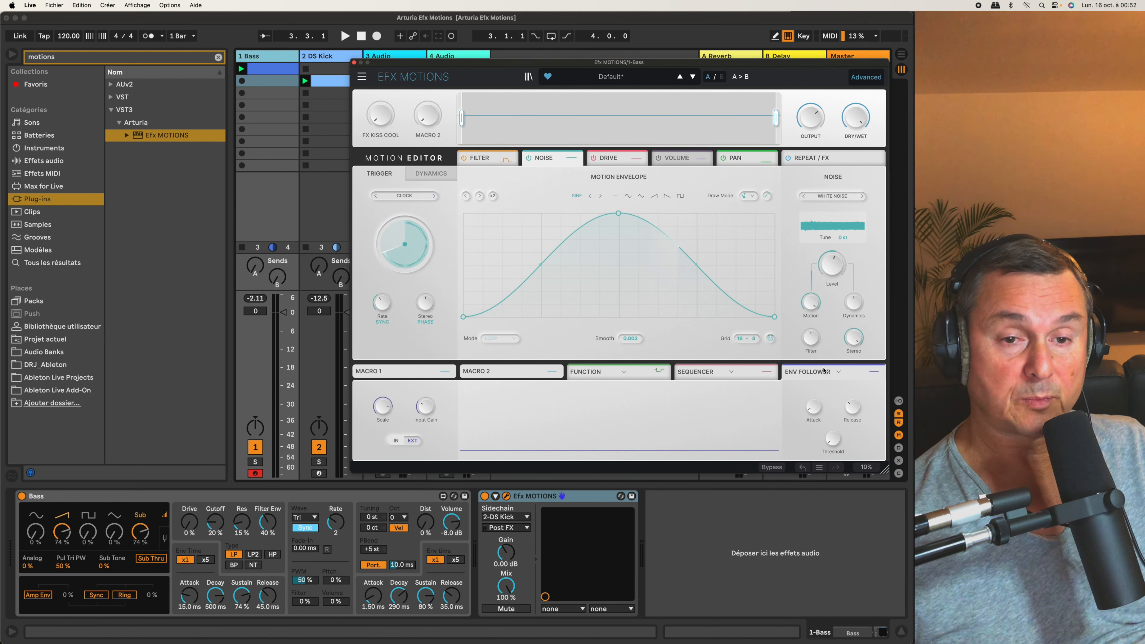
Assign the Env Follower as a modulation source, show the Repeat / FX module and audition the bass with the kick.
{"action": "left_click_drag", "start_coordinate": [873, 373], "coordinate": [855, 252]}
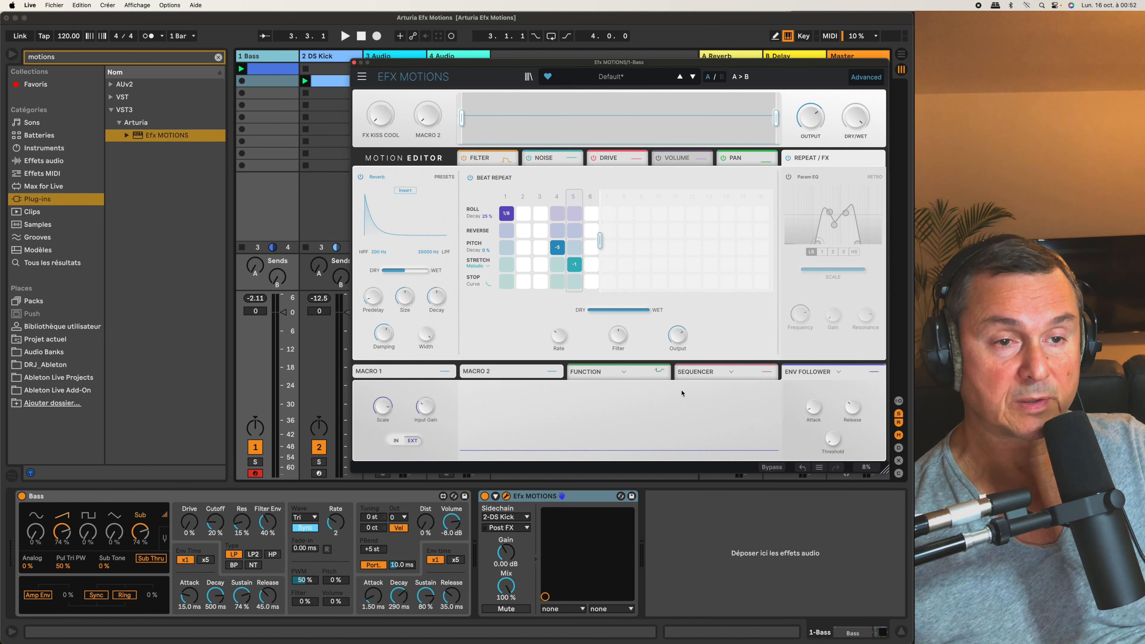
{"action": "key", "text": "space"}
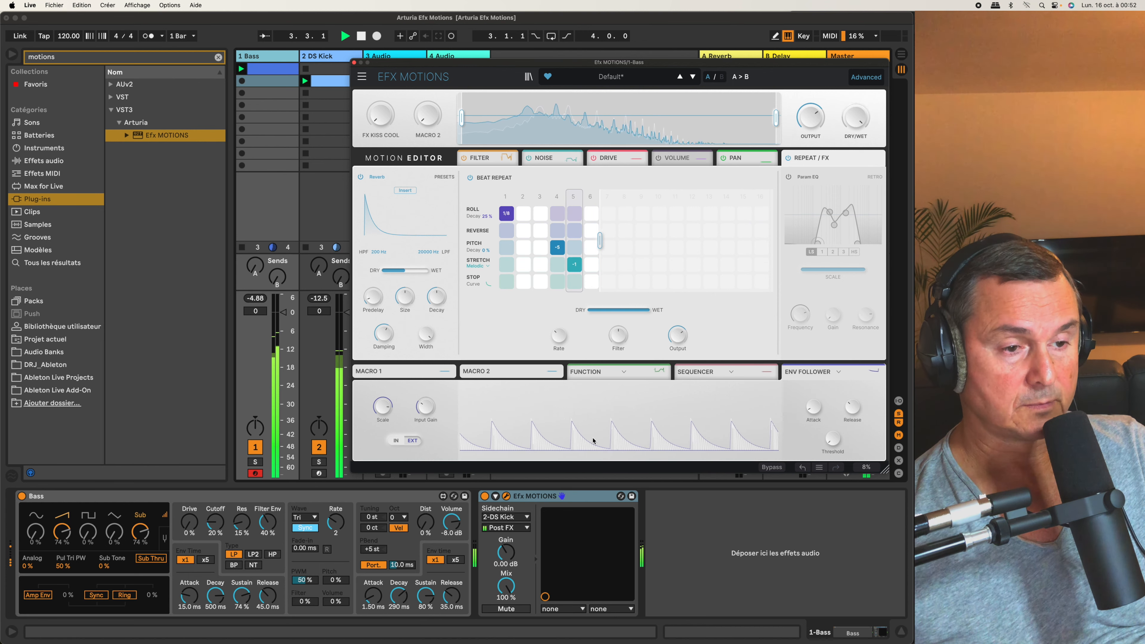
{"action": "key", "text": "space"}
Compare the Env Follower's IN and EXT inputs while auditioning the loops, leave it on EXT and stop playback.
{"action": "left_click", "coordinate": [396, 441]}
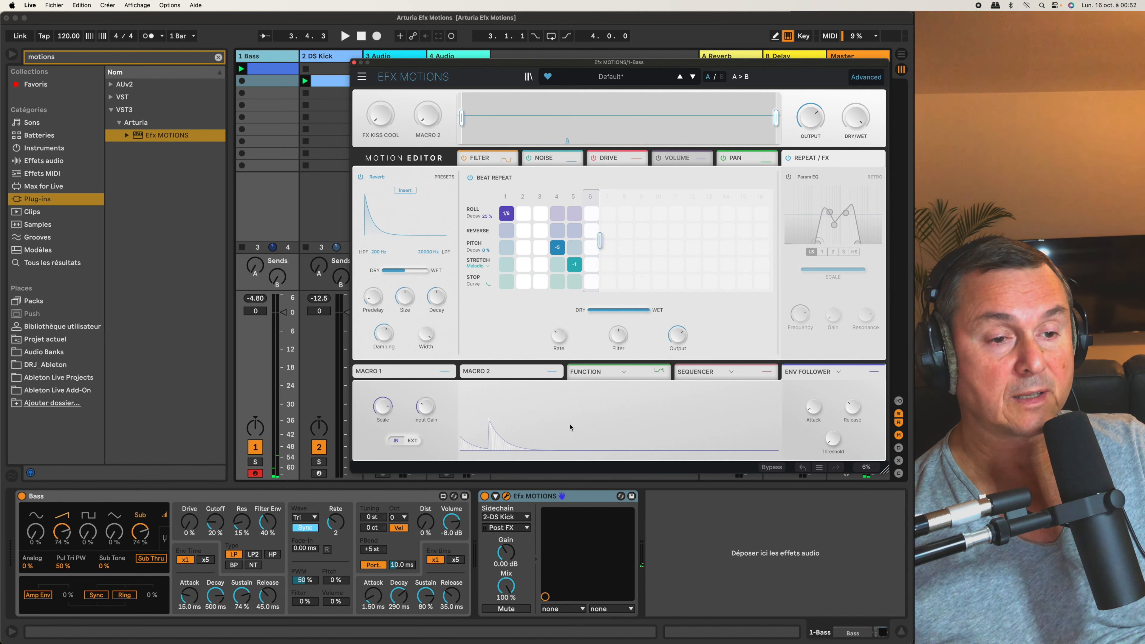
{"action": "key", "text": "space"}
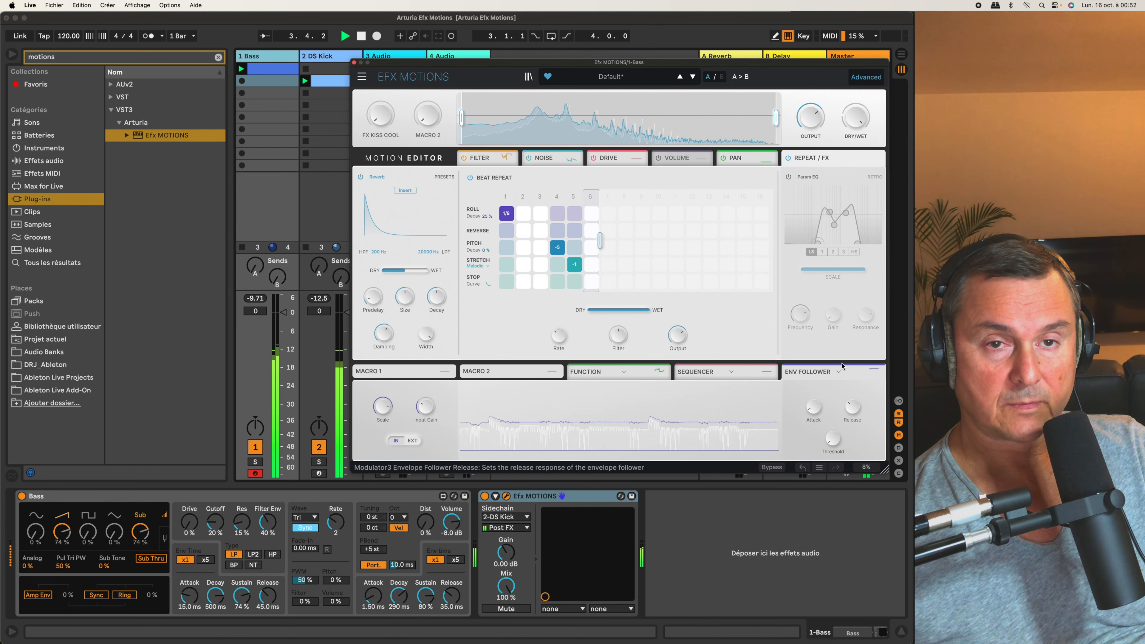
{"action": "left_click", "coordinate": [413, 441]}
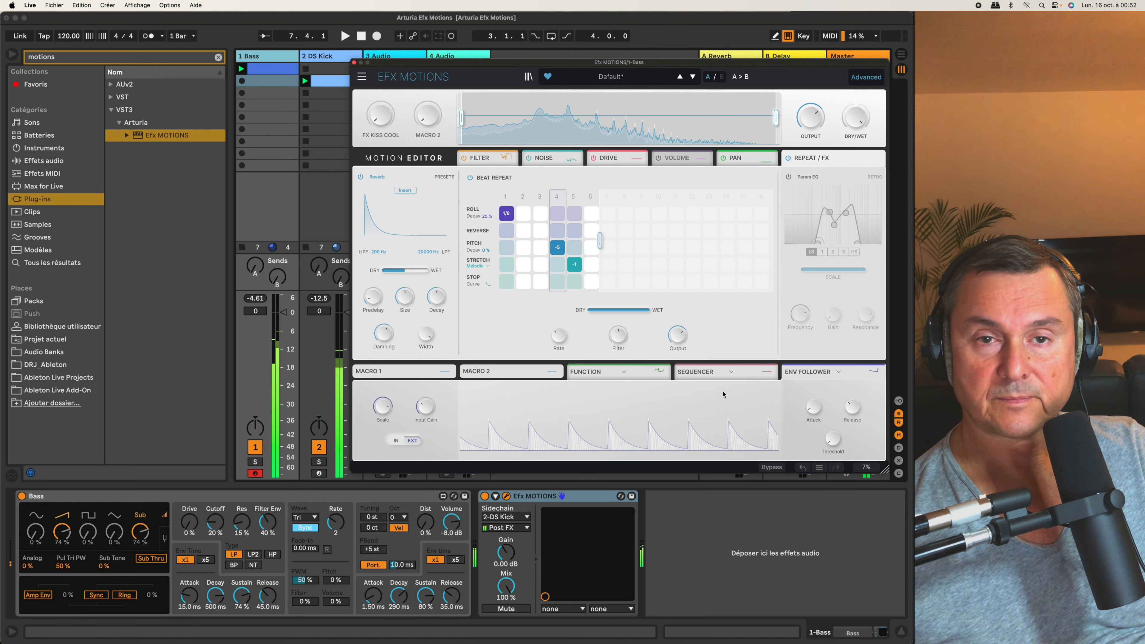
{"action": "key", "text": "space"}
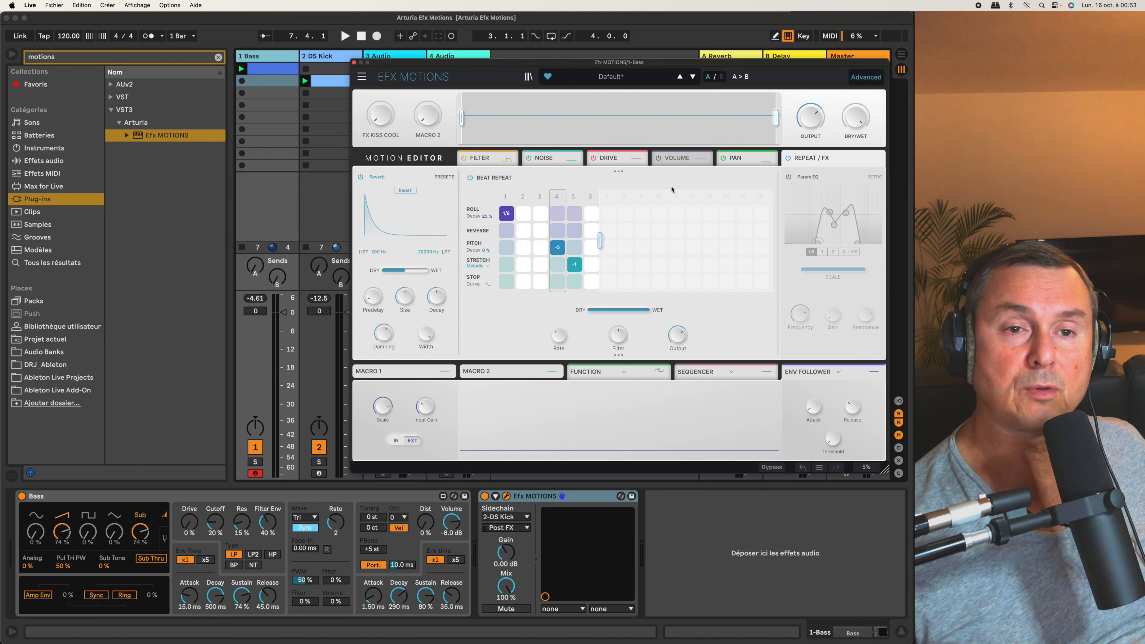
{"action": "mouse_move", "coordinate": [810, 121]}
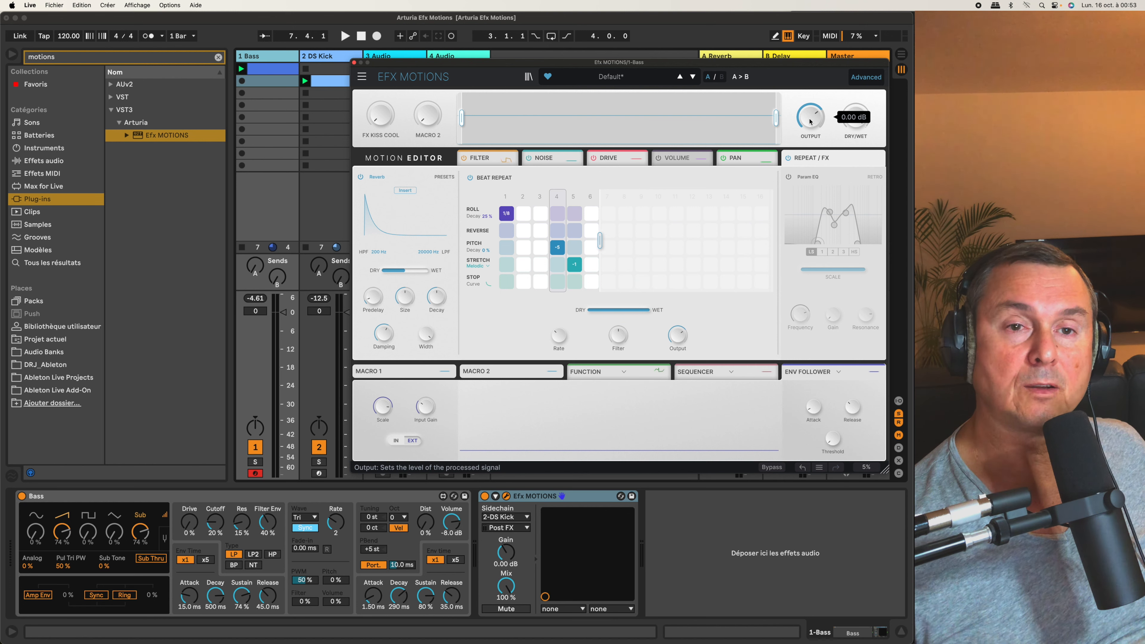